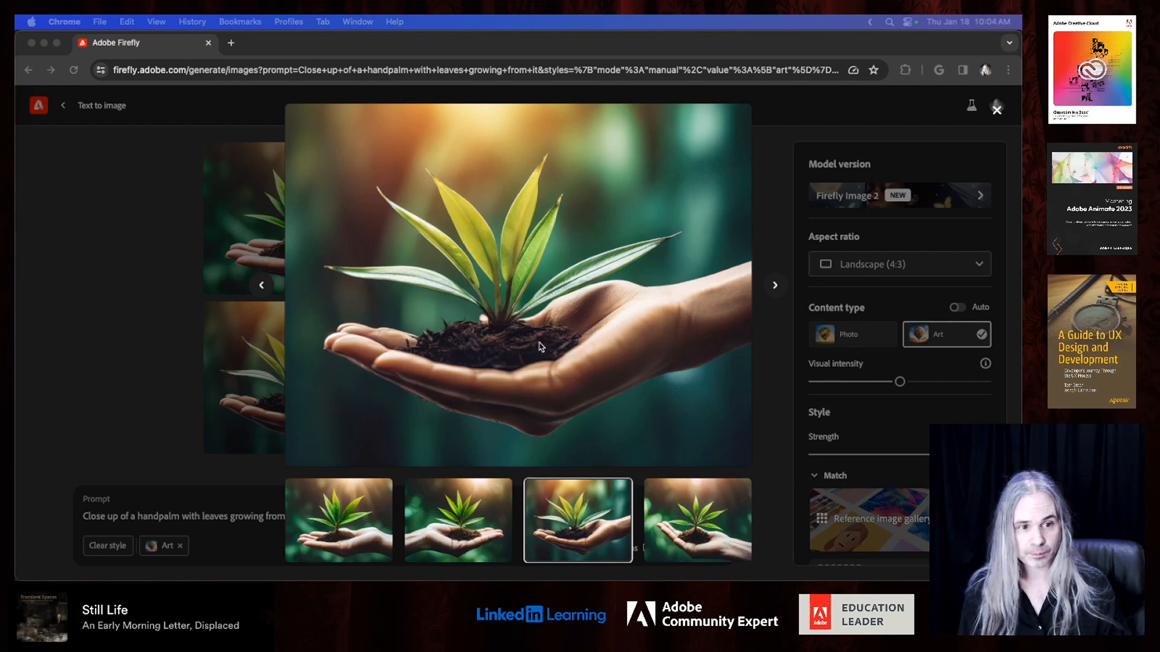
- Close the enlarged image preview, return to the Text to image gallery and examine its sample images and prompts
{"action": "left_click", "coordinate": [93, 326]}
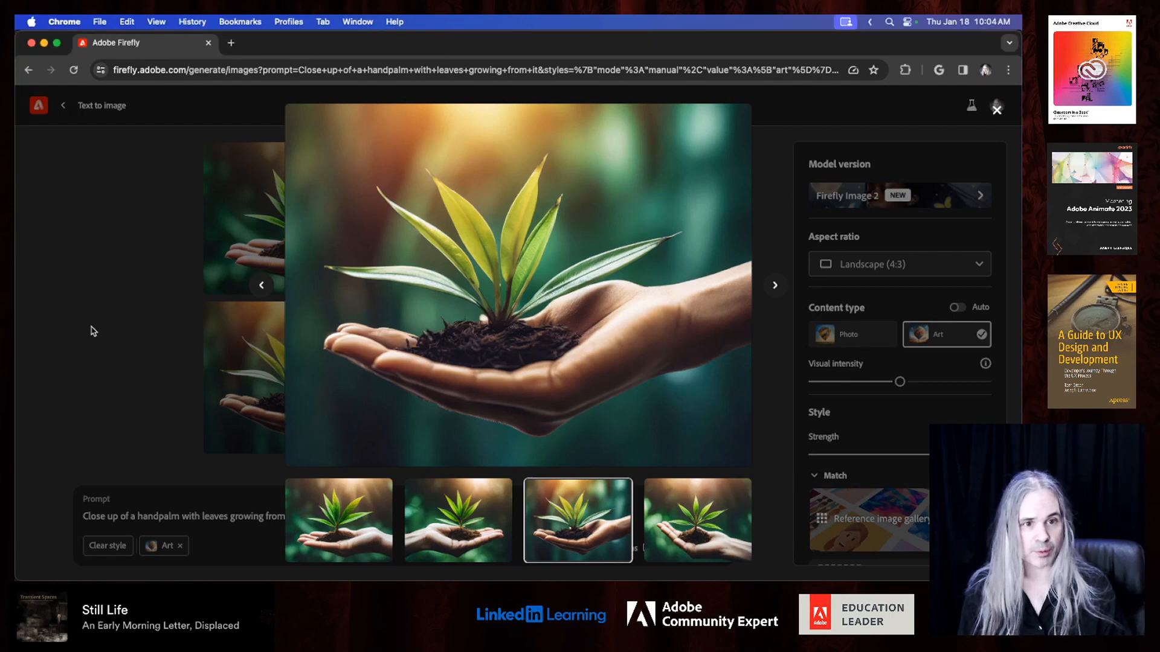
{"action": "left_click", "coordinate": [116, 328]}
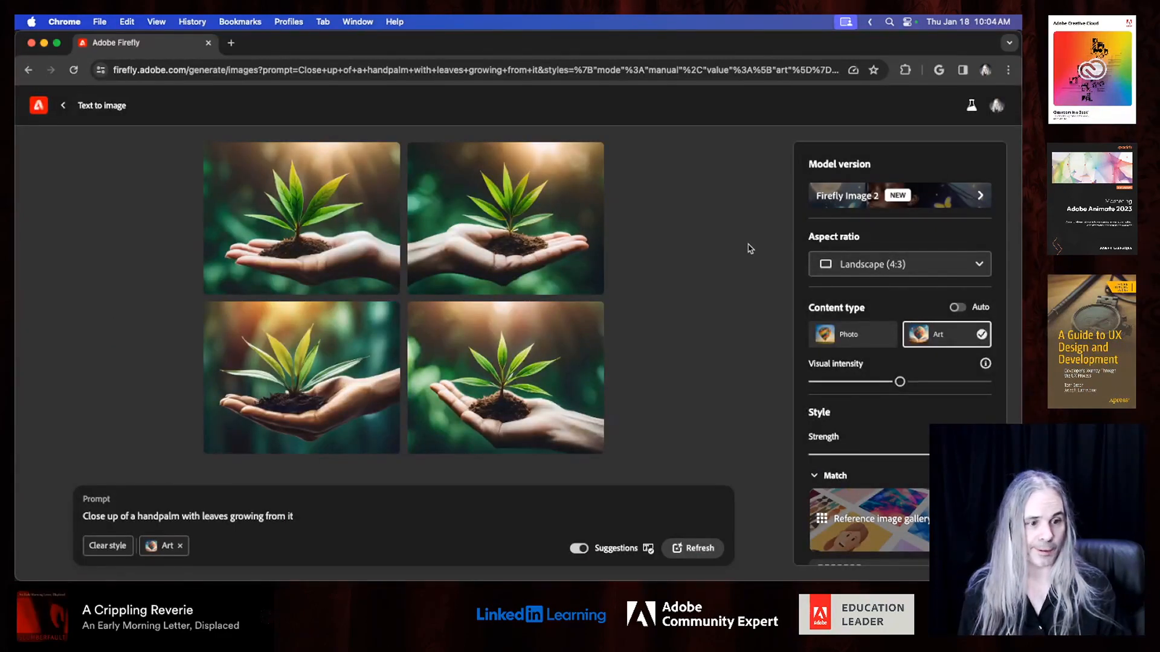
{"action": "left_click", "coordinate": [63, 106]}
{"action": "scroll", "coordinate": [491, 371], "scroll_direction": "down", "scroll_amount": 10}
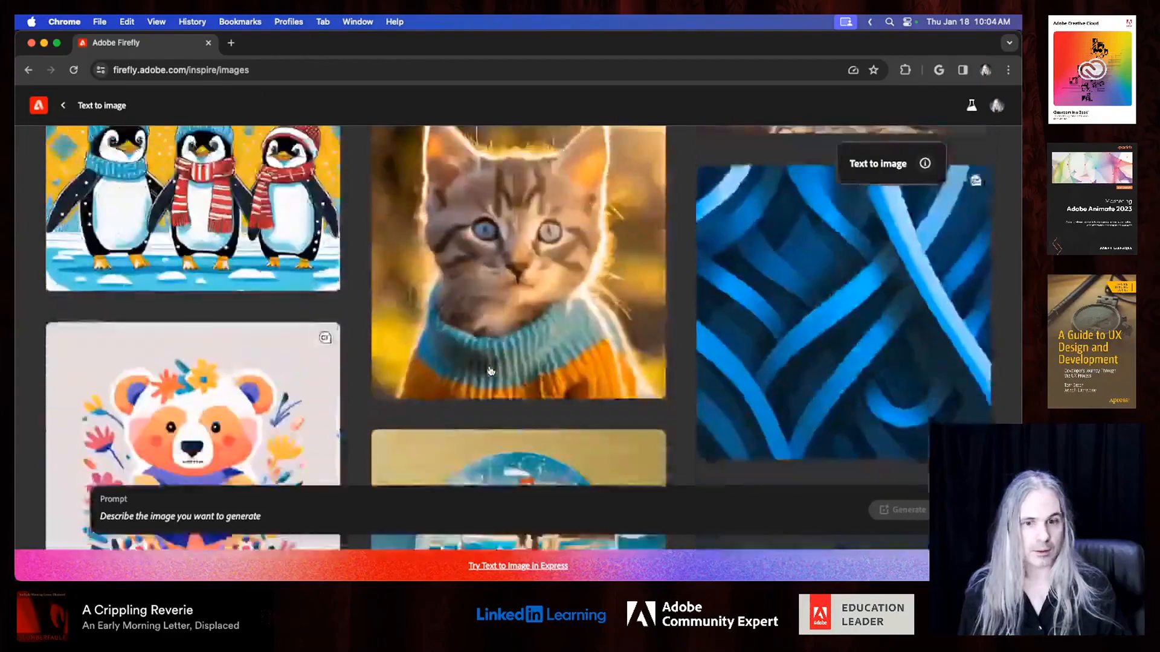
{"action": "scroll", "coordinate": [491, 371], "scroll_direction": "down", "scroll_amount": 15}
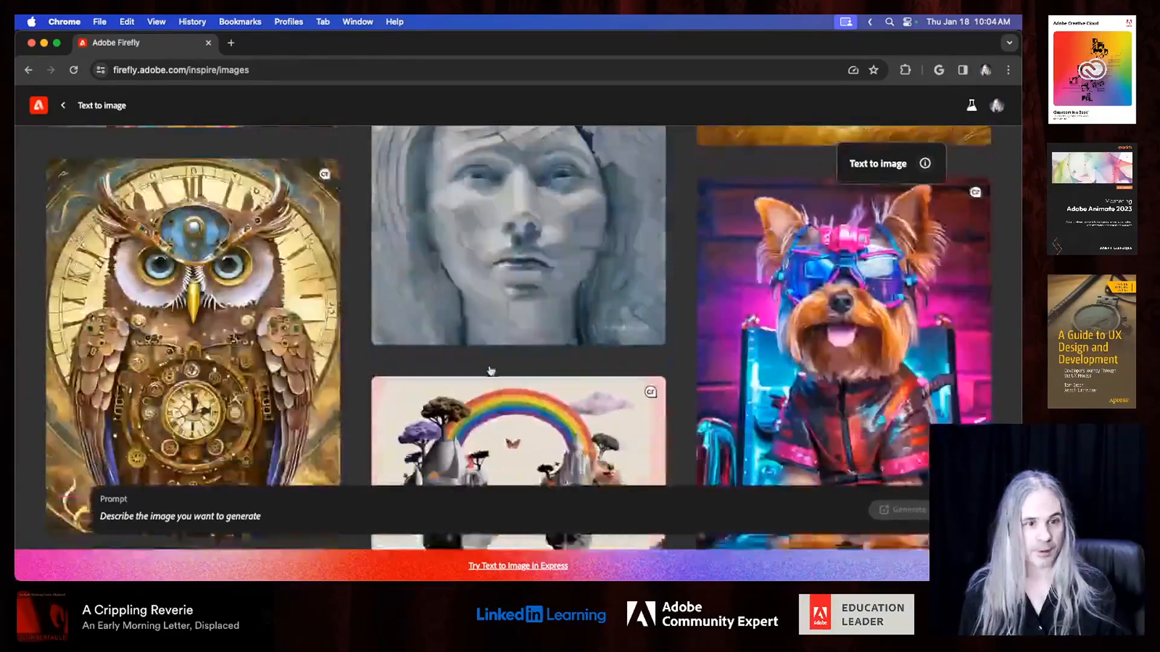
{"action": "scroll", "coordinate": [491, 371], "scroll_direction": "down", "scroll_amount": 15}
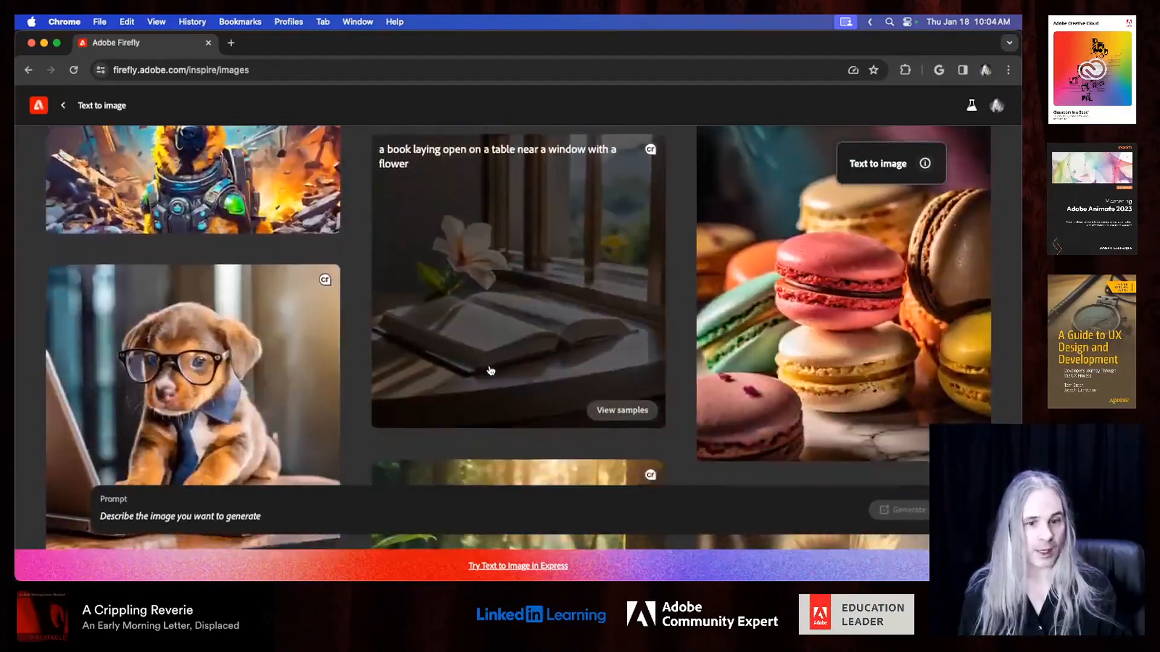
{"action": "scroll", "coordinate": [491, 371], "scroll_direction": "down", "scroll_amount": 3}
{"action": "scroll", "coordinate": [490, 371], "scroll_direction": "up", "scroll_amount": 4}
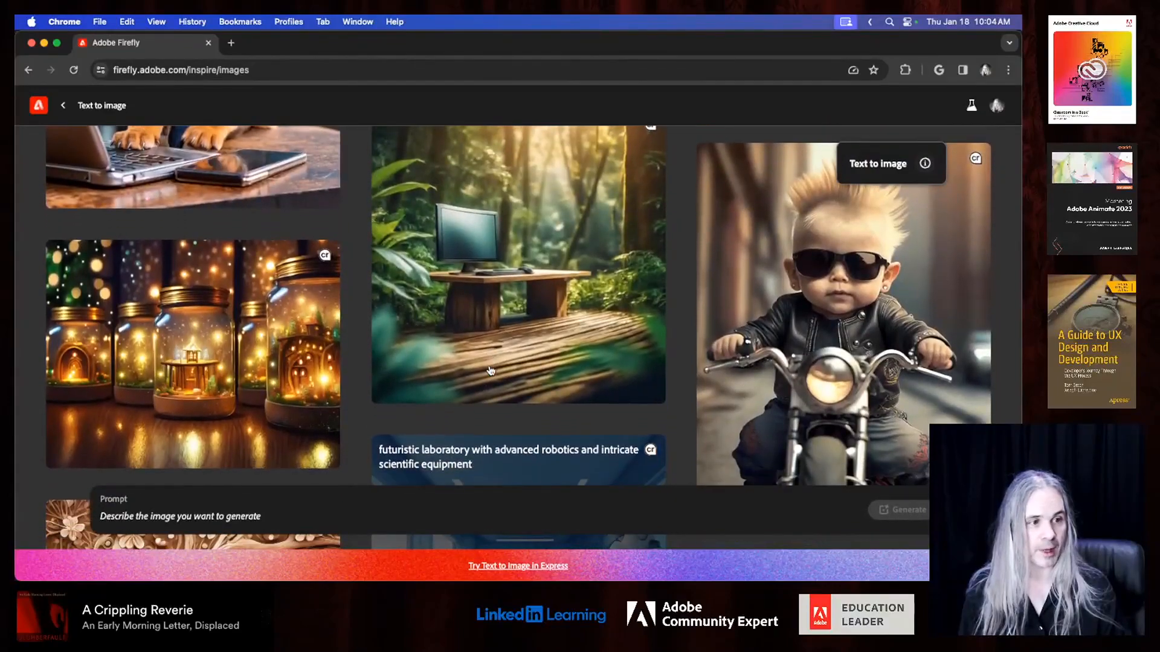
{"action": "mouse_move", "coordinate": [900, 356]}
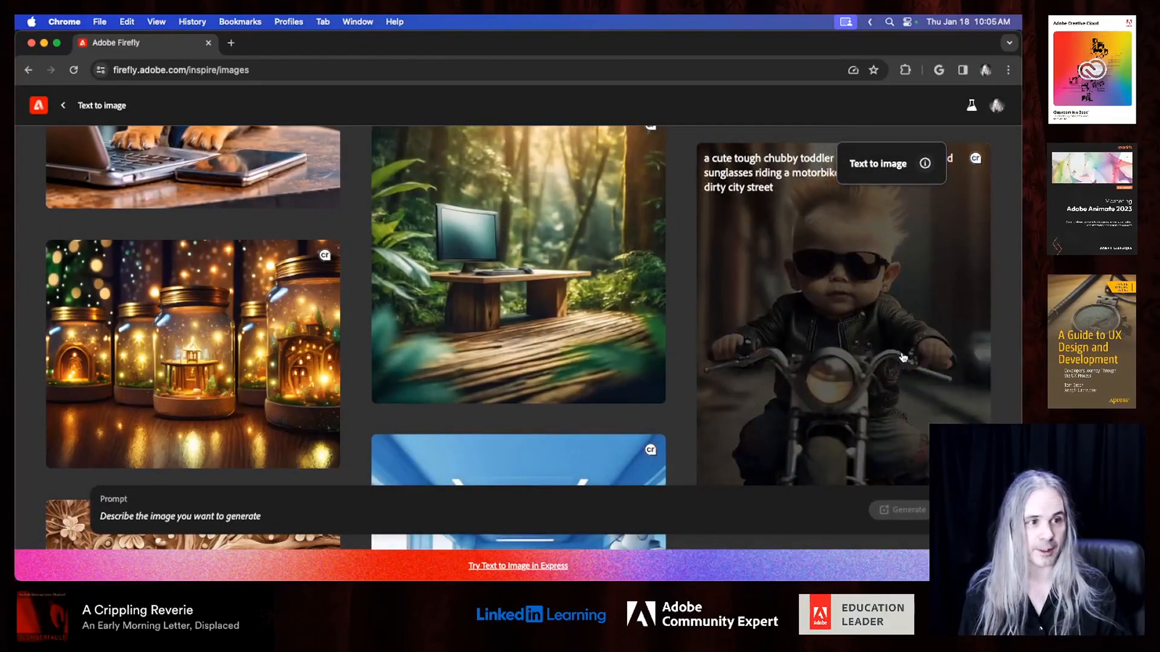
{"action": "scroll", "coordinate": [456, 360], "scroll_direction": "down", "scroll_amount": 8}
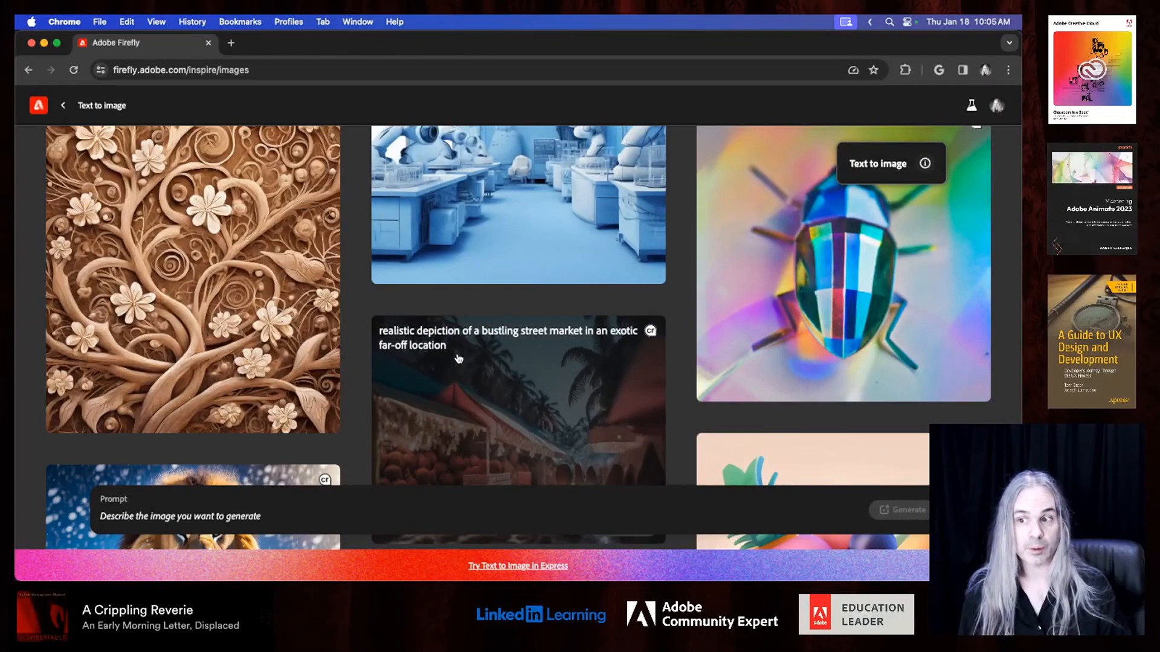
{"action": "scroll", "coordinate": [459, 359], "scroll_direction": "down", "scroll_amount": 6}
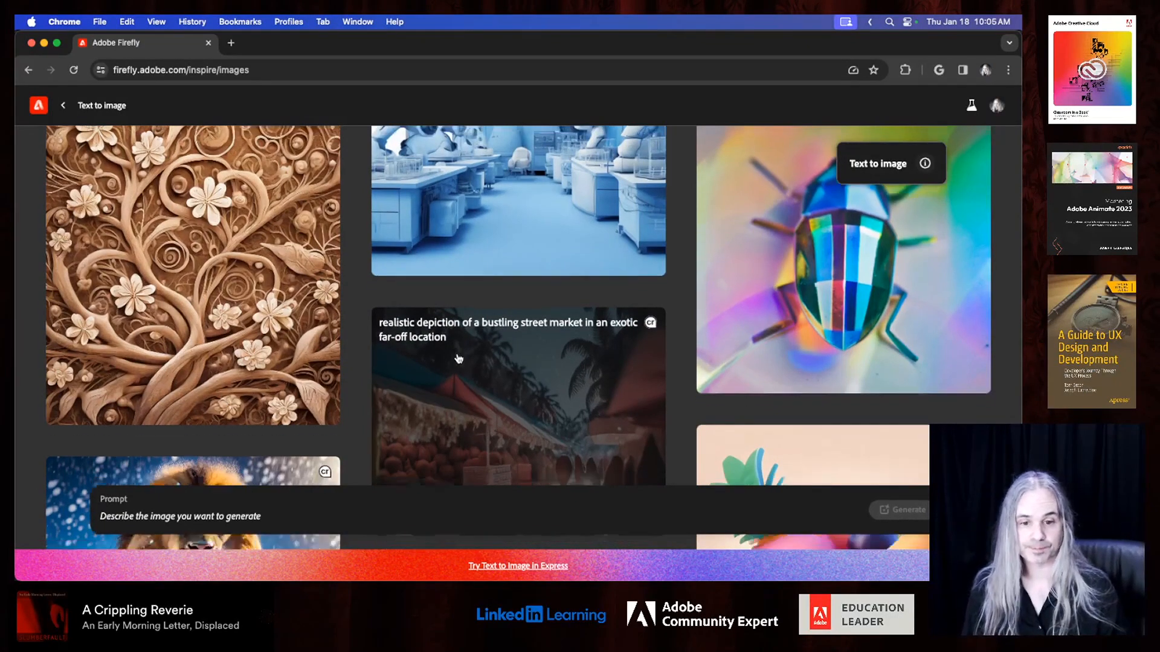
{"action": "scroll", "coordinate": [458, 359], "scroll_direction": "down", "scroll_amount": 9}
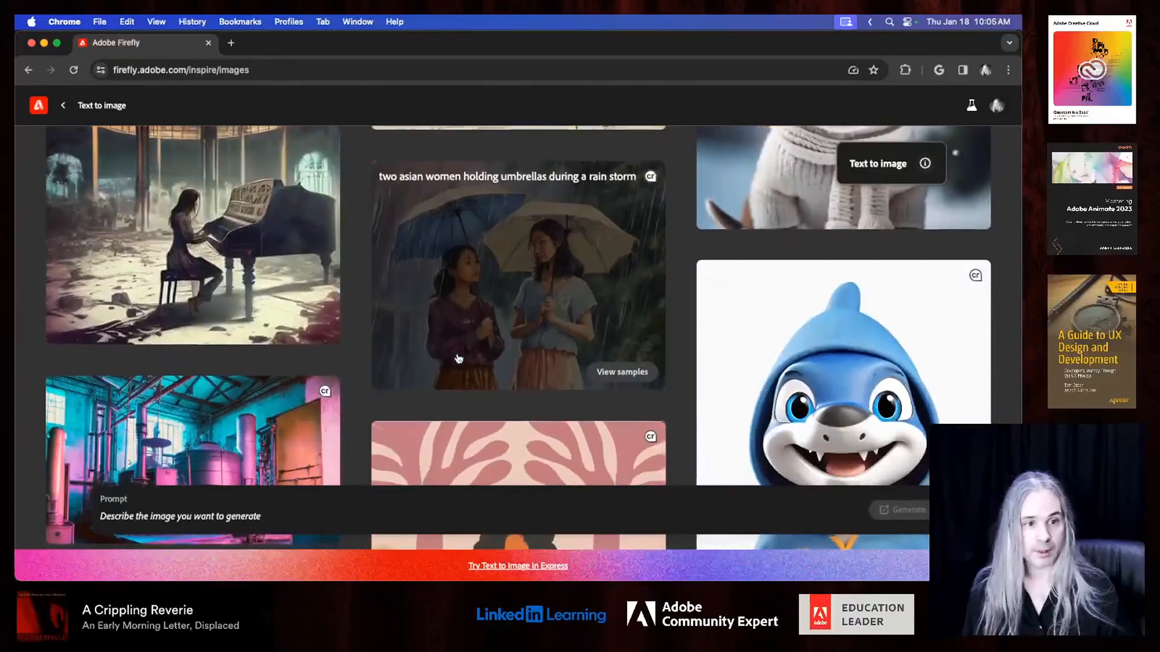
{"action": "scroll", "coordinate": [458, 358], "scroll_direction": "down", "scroll_amount": 3}
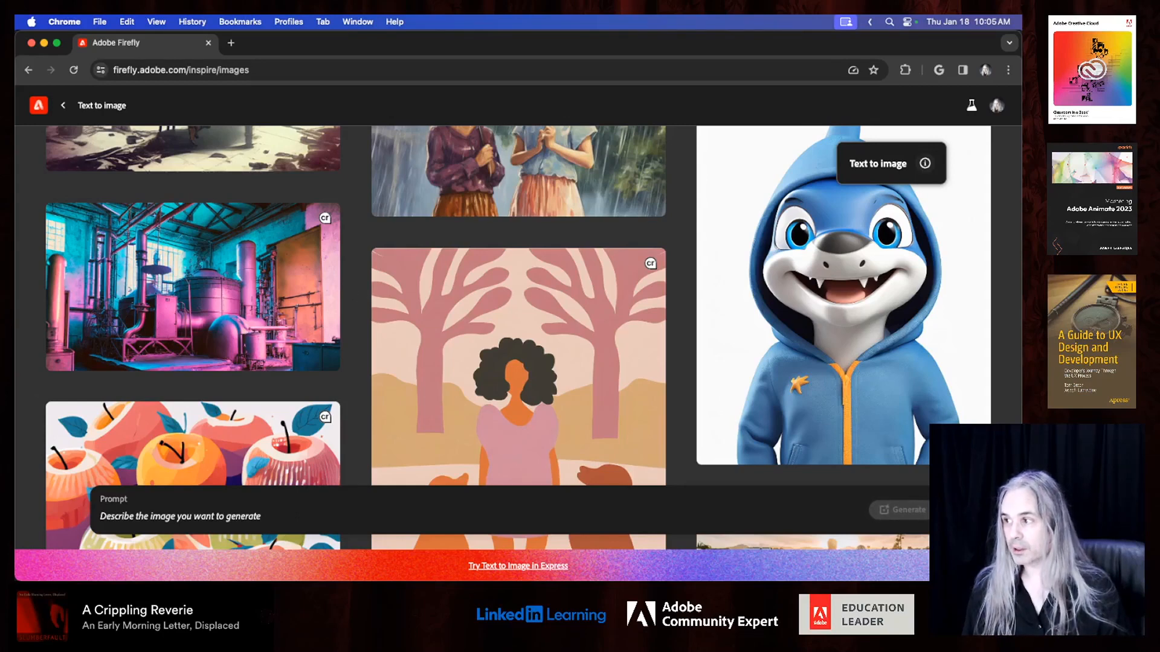
- Preview the downloaded Firefly JPG of a handpalm with leaves growing from it in Finder and open it in Photoshop
{"action": "key", "text": "super+Tab"}
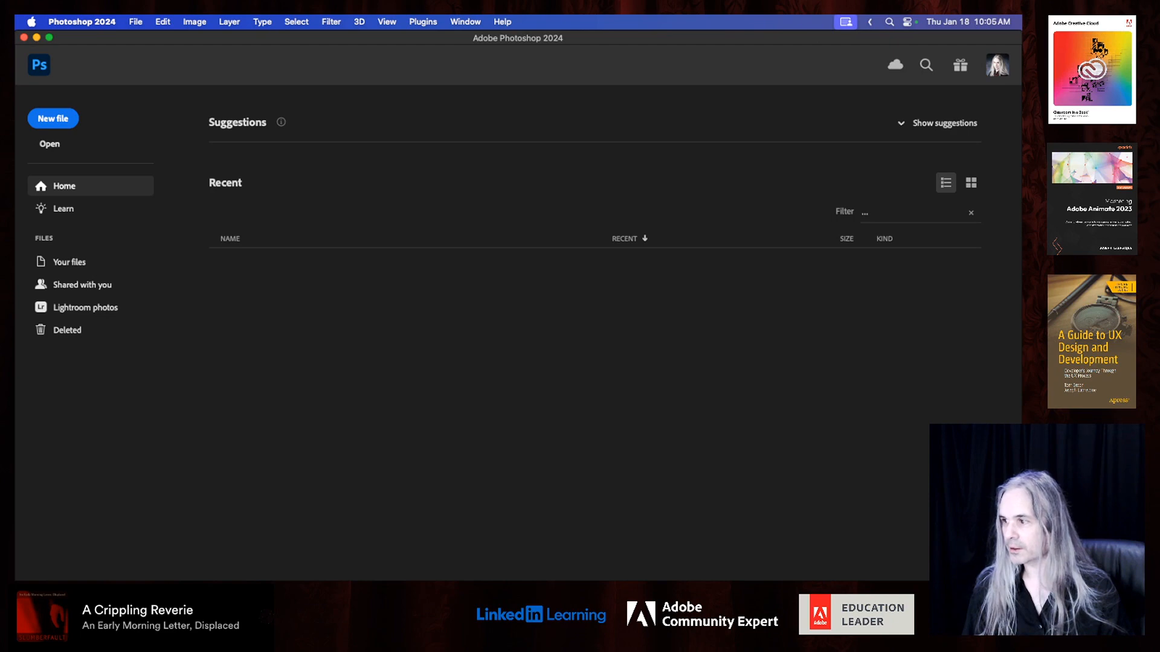
{"action": "key", "text": "super+Tab"}
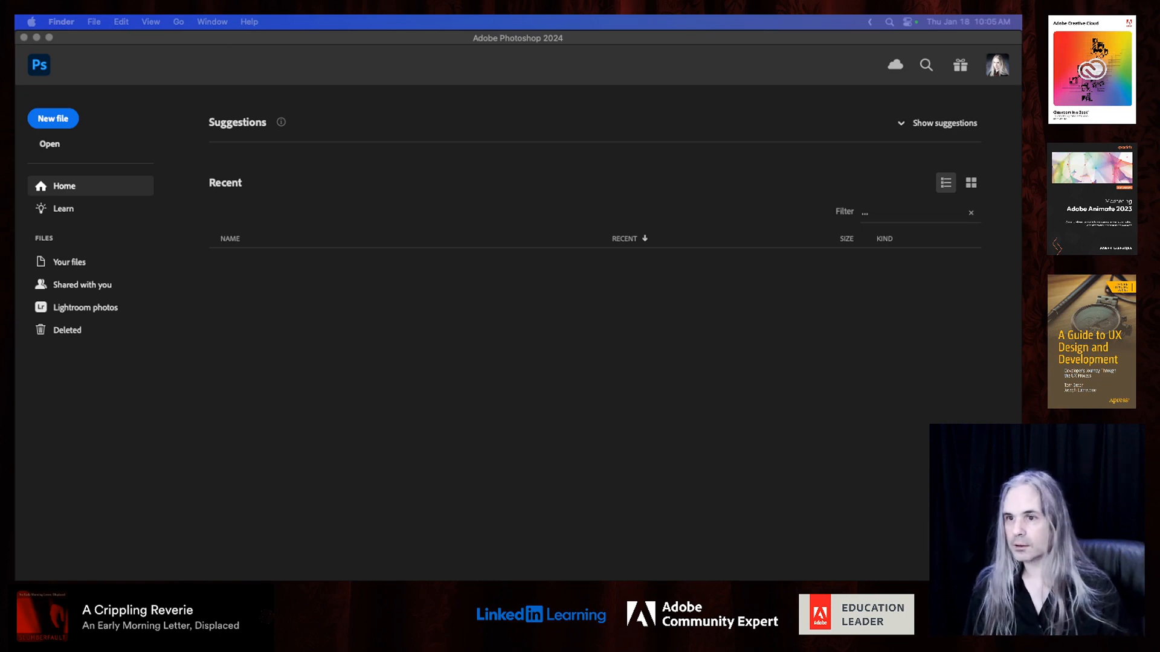
{"action": "key", "text": "space"}
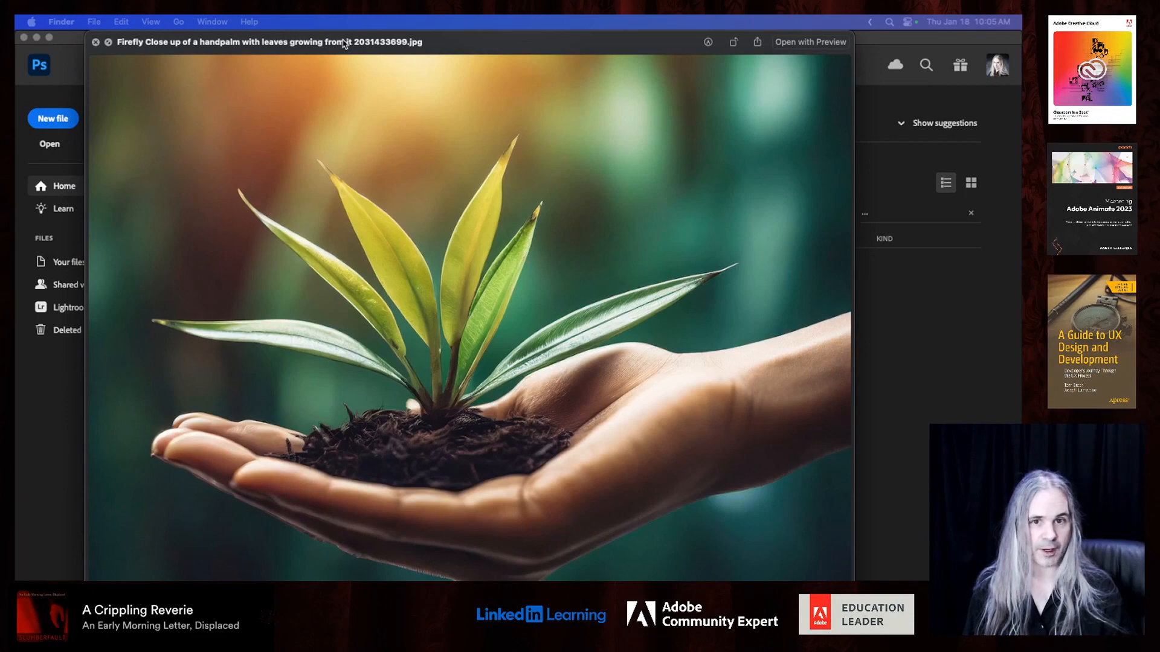
{"action": "key", "text": "space"}
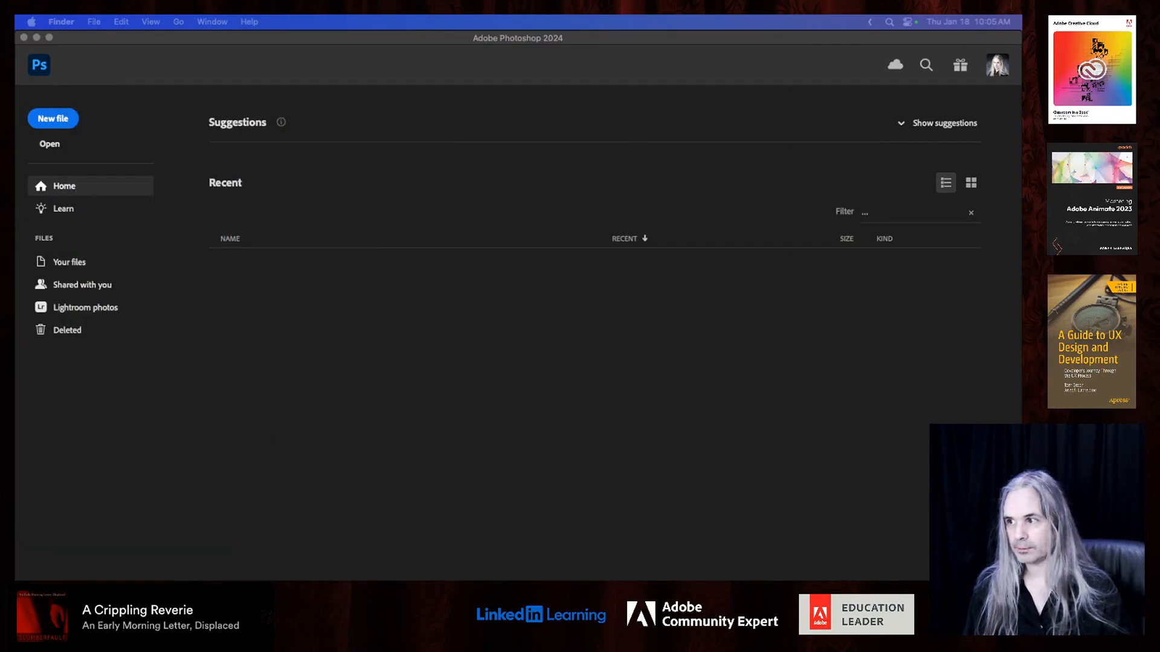
{"action": "left_click_drag", "start_coordinate": [16, 334], "coordinate": [526, 281]}
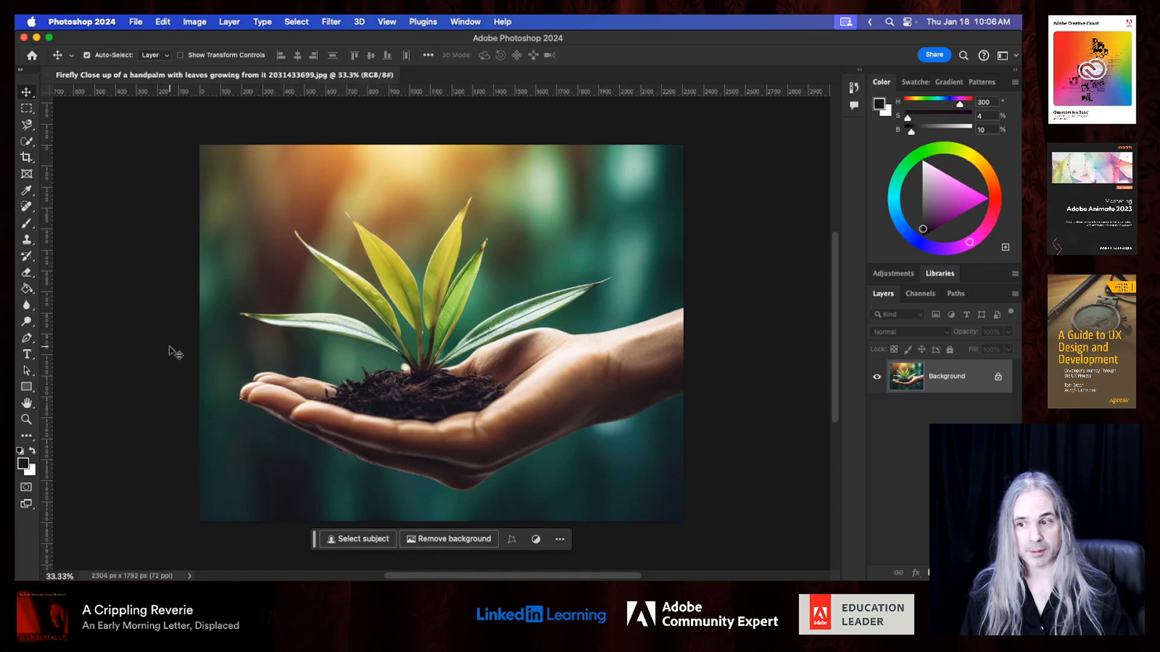
- Activate the Object Selection Tool and review its additional Object Finder and overlay options
{"action": "left_click", "coordinate": [27, 128]}
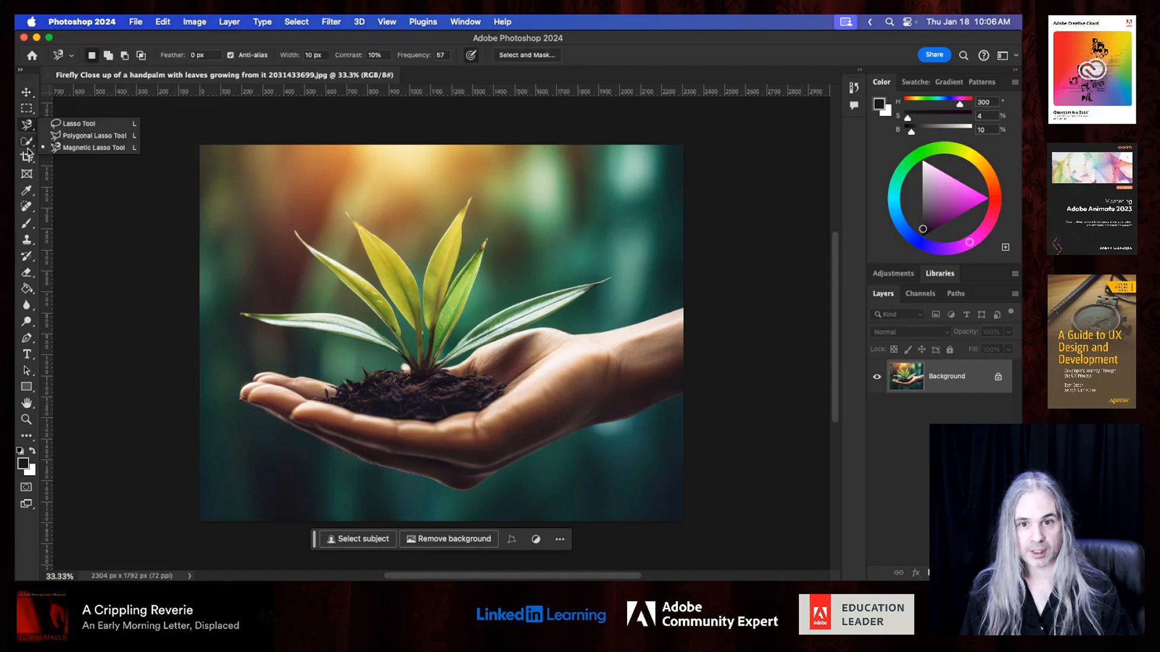
{"action": "left_click", "coordinate": [26, 141]}
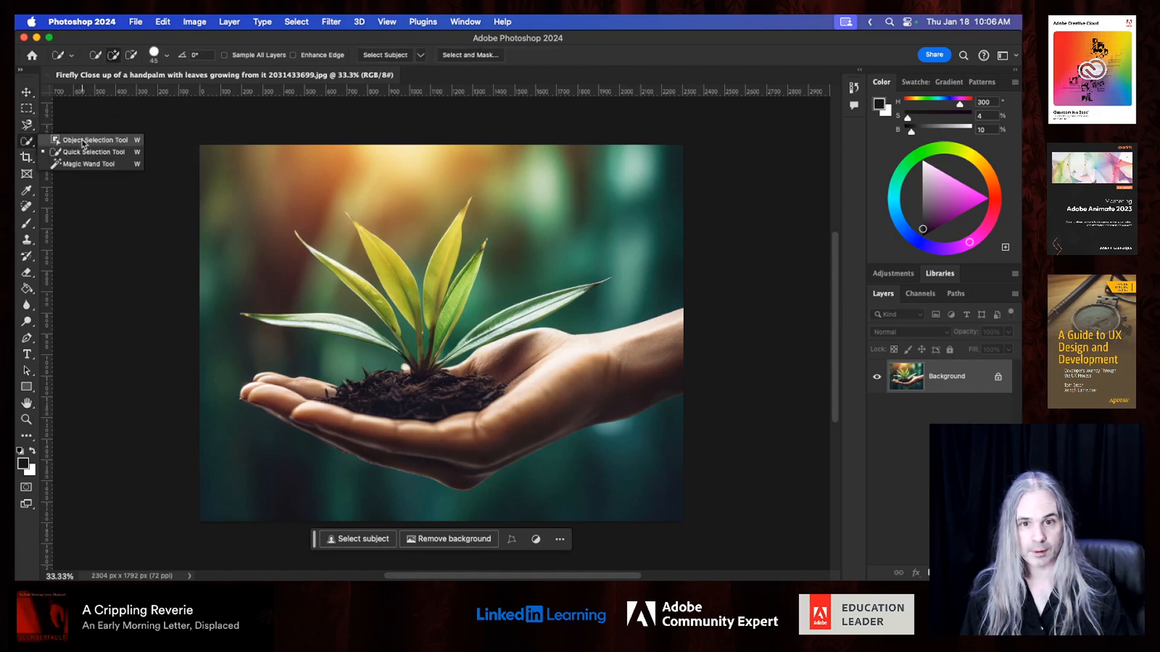
{"action": "left_click", "coordinate": [80, 142]}
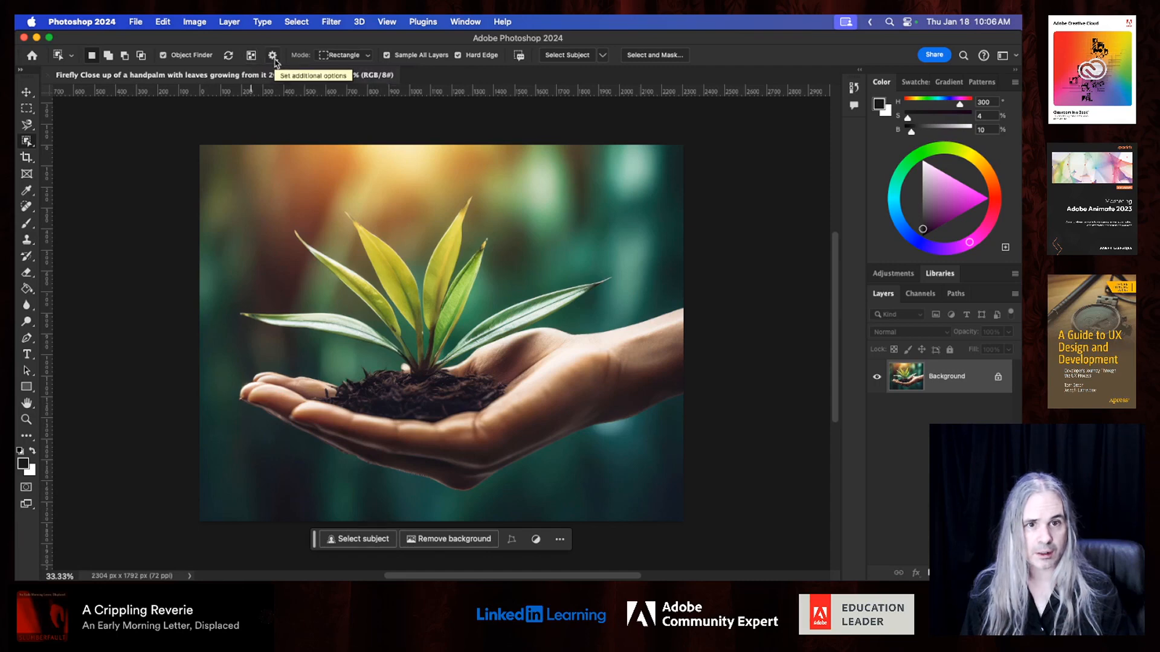
{"action": "left_click", "coordinate": [272, 55]}
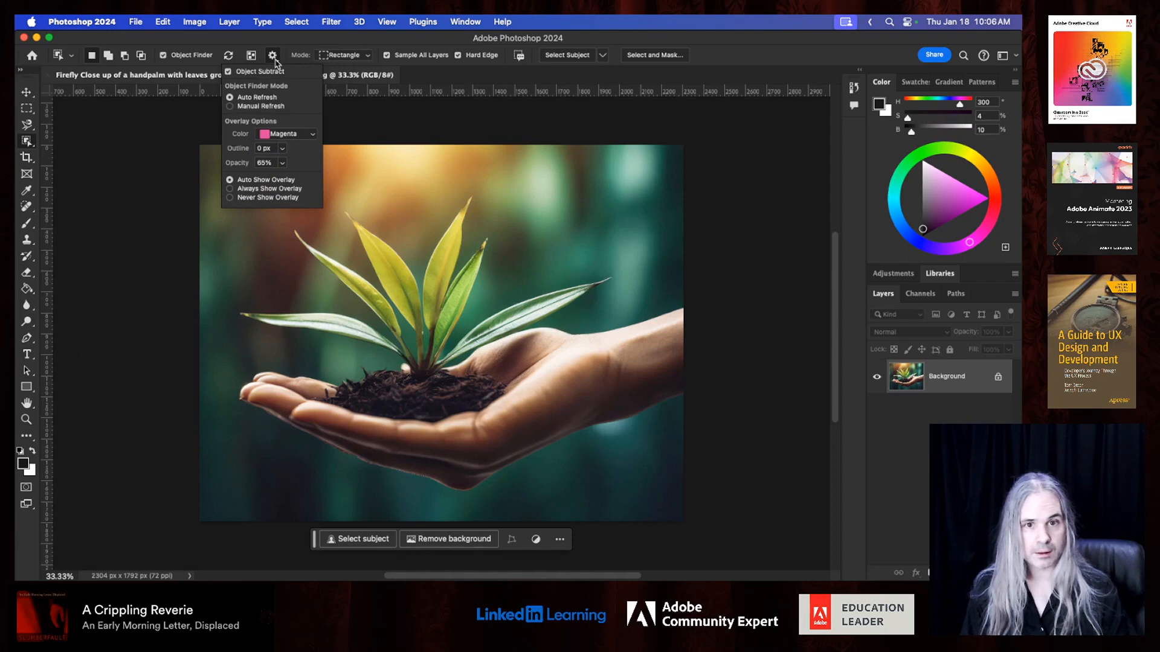
{"action": "left_click", "coordinate": [296, 38]}
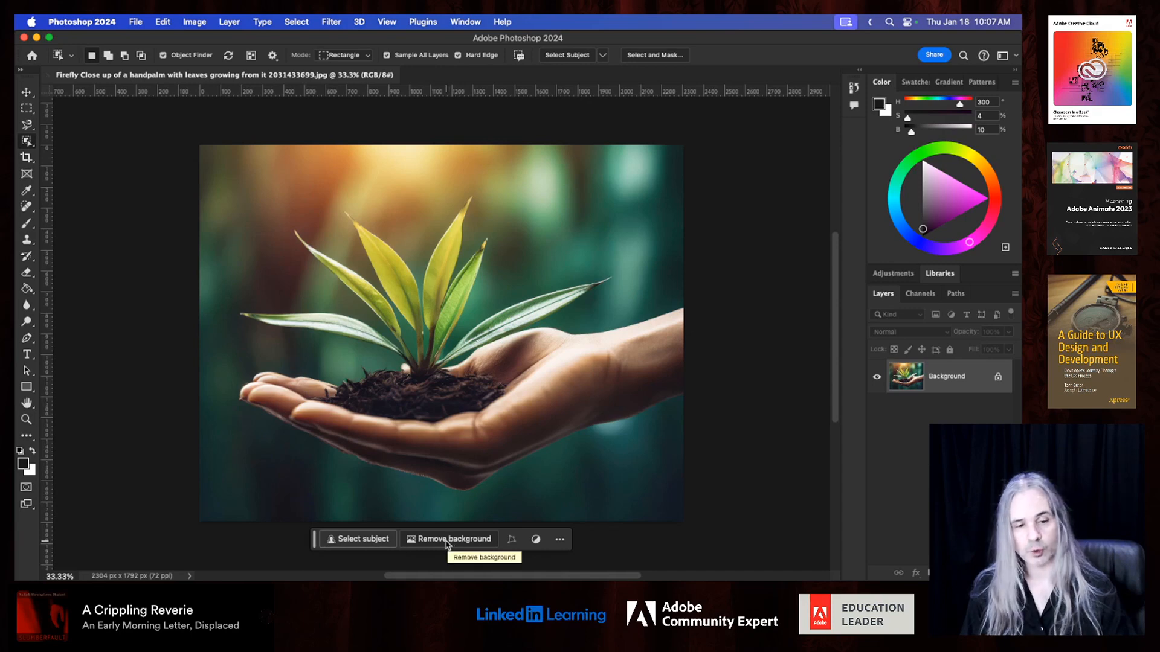
- Try Select Subject and Remove Background on the hand-and-plant image, discarding each result
{"action": "left_click", "coordinate": [360, 540]}
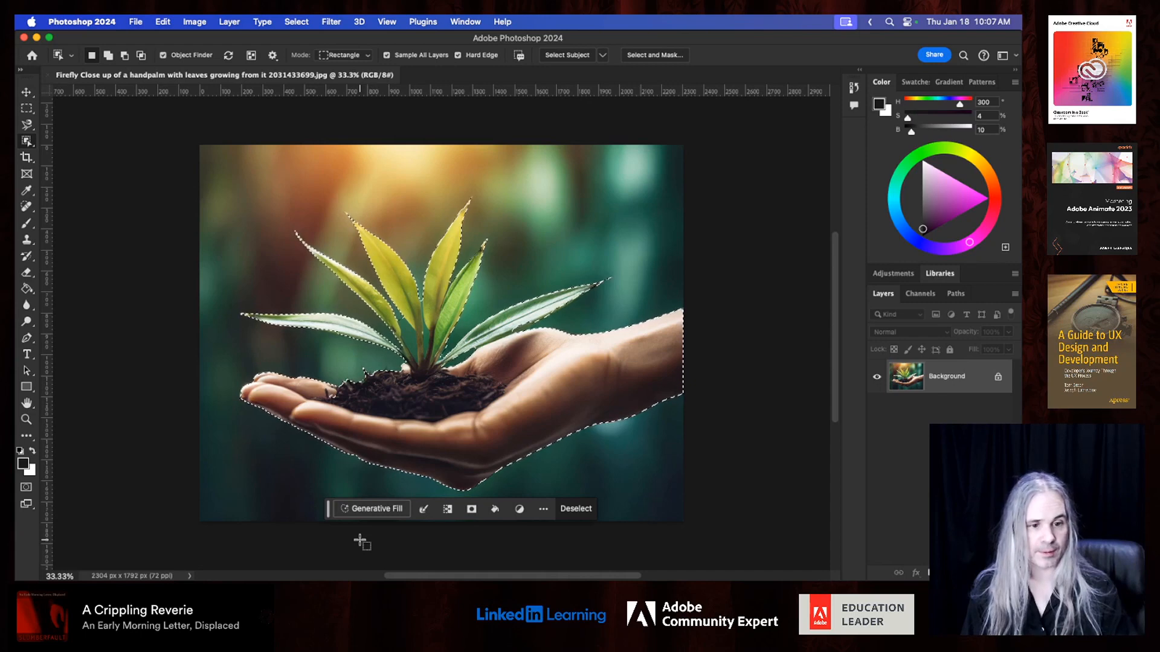
{"action": "left_click", "coordinate": [567, 509]}
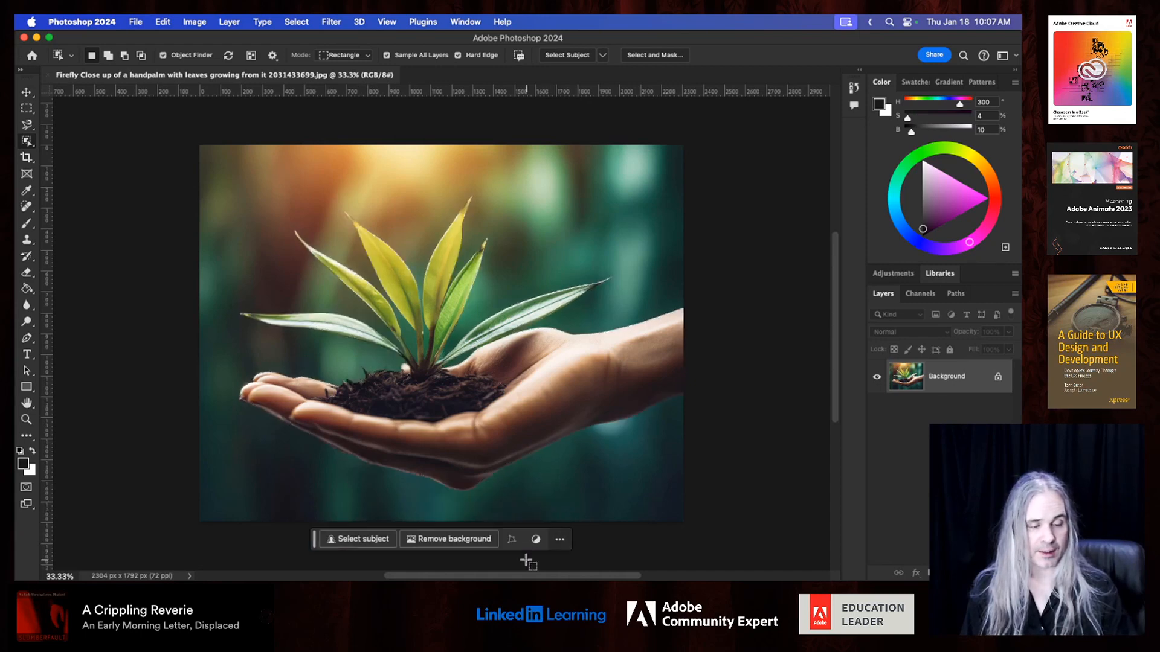
{"action": "left_click", "coordinate": [468, 539]}
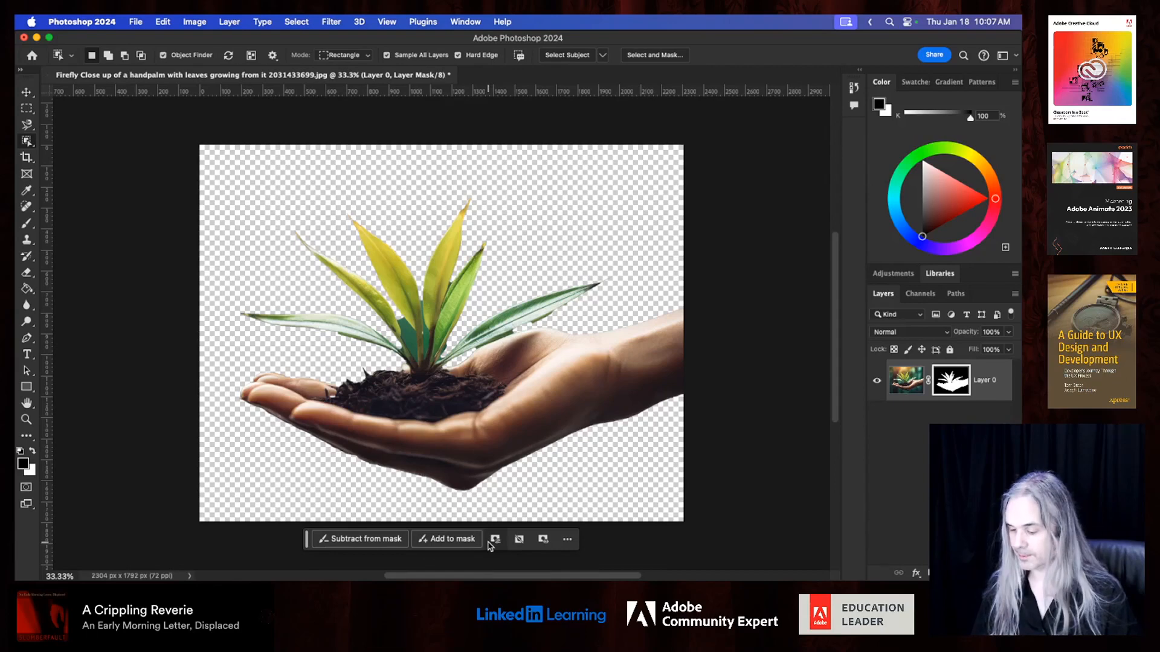
{"action": "key", "text": "super+z"}
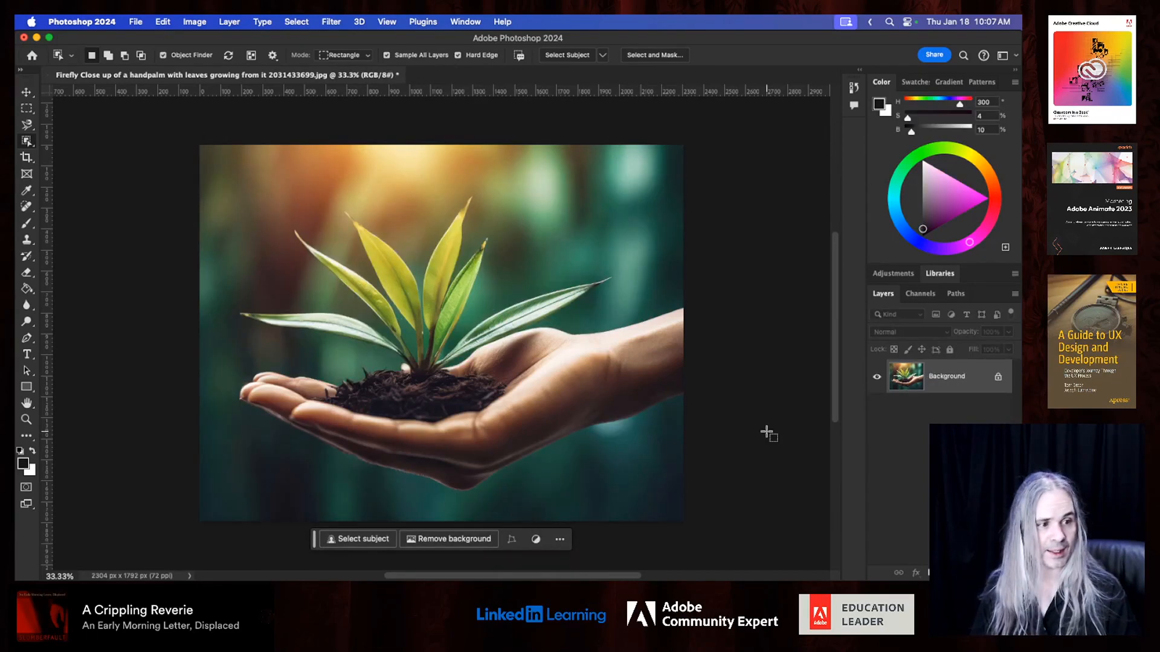
- Duplicate the Background layer, then hide the copy and rename it Subject
{"action": "left_click_drag", "start_coordinate": [976, 376], "coordinate": [978, 571]}
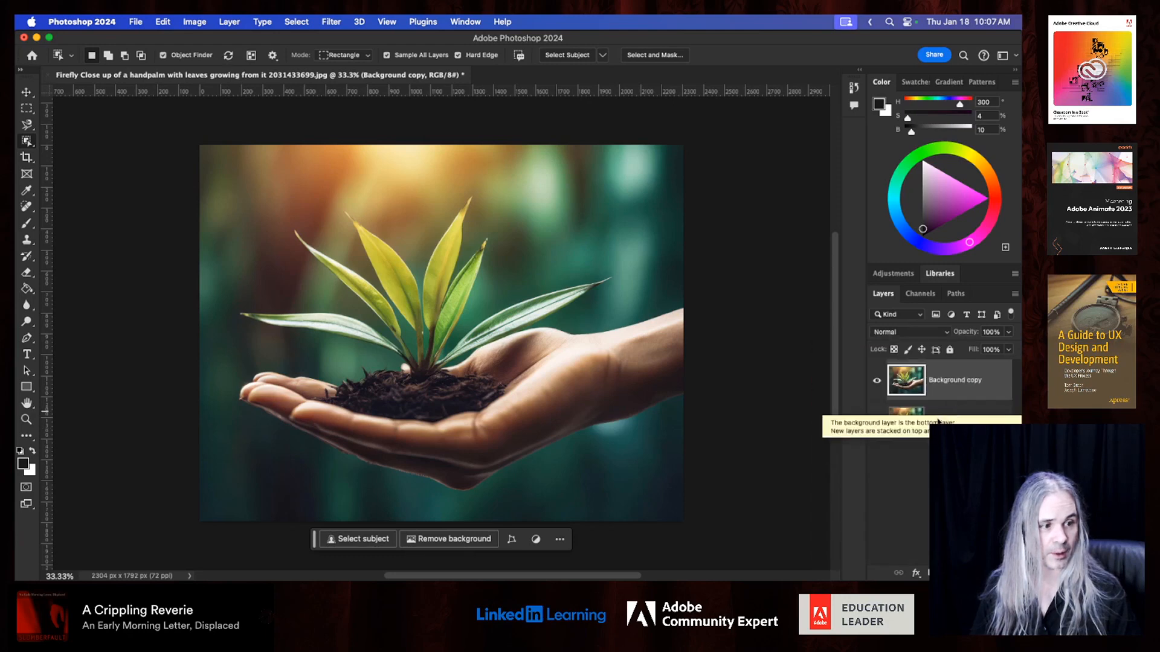
{"action": "left_click", "coordinate": [957, 416]}
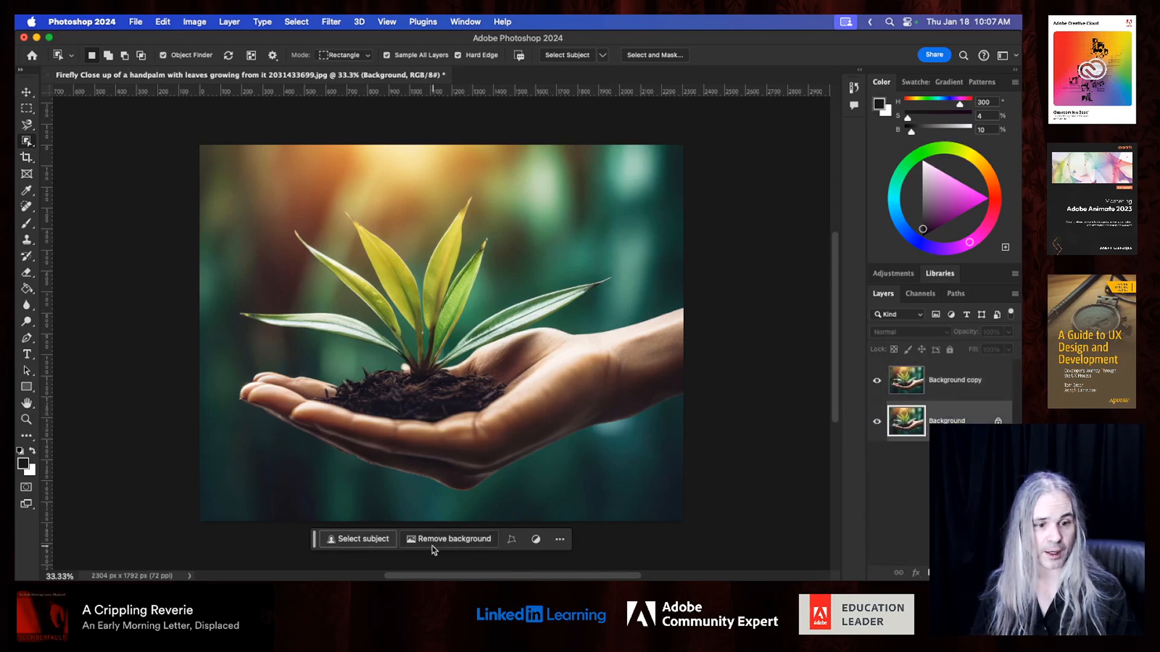
{"action": "left_click", "coordinate": [876, 382]}
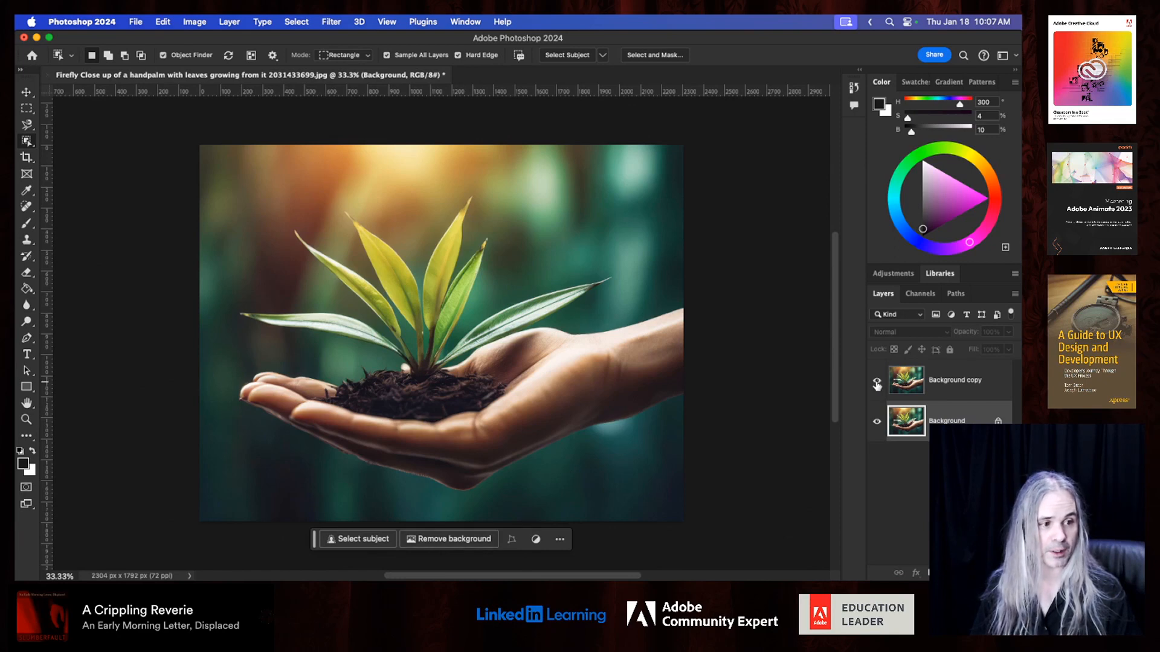
{"action": "left_click", "coordinate": [877, 382]}
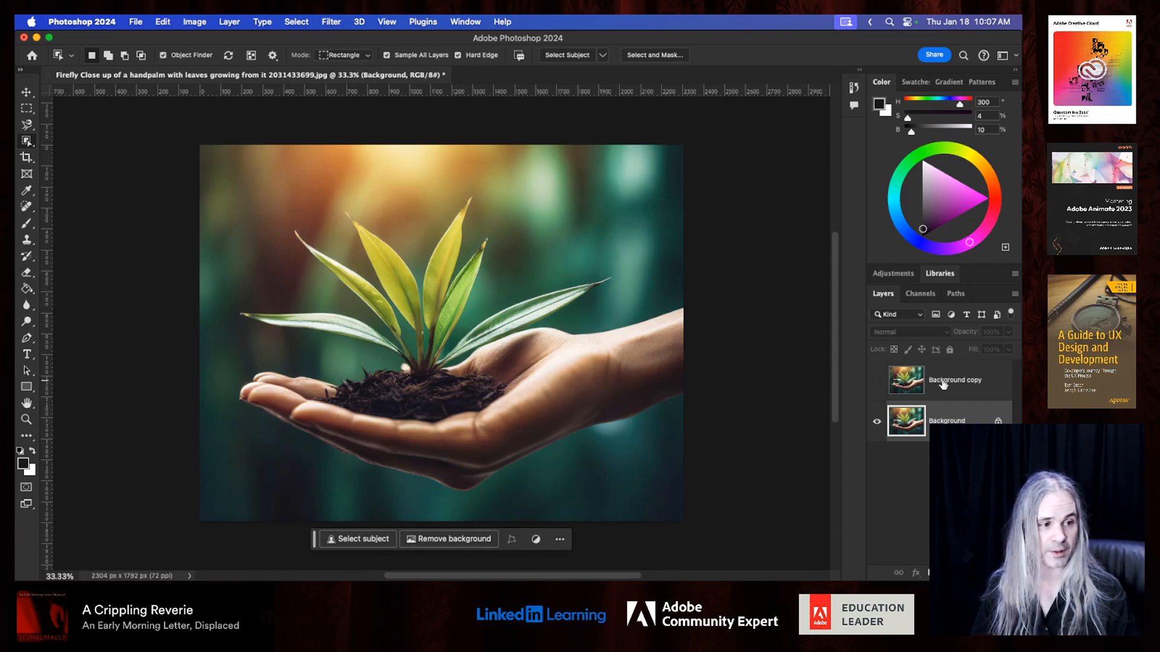
{"action": "left_click", "coordinate": [943, 382]}
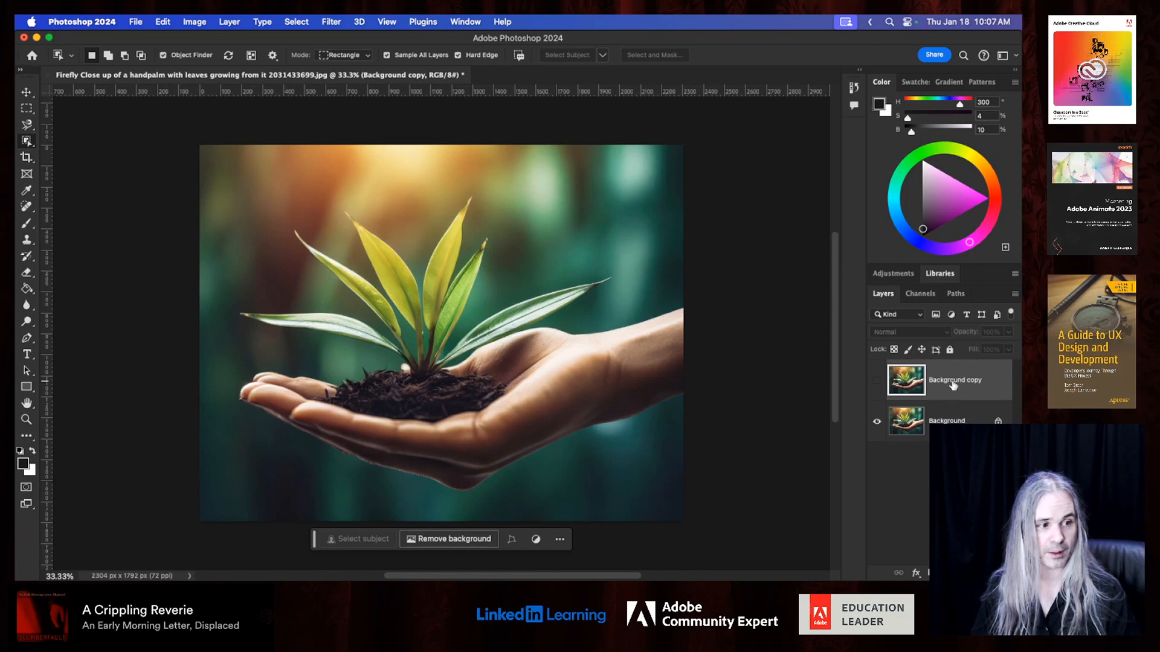
{"action": "double_click", "coordinate": [952, 382]}
{"action": "type", "text": "Subject"}
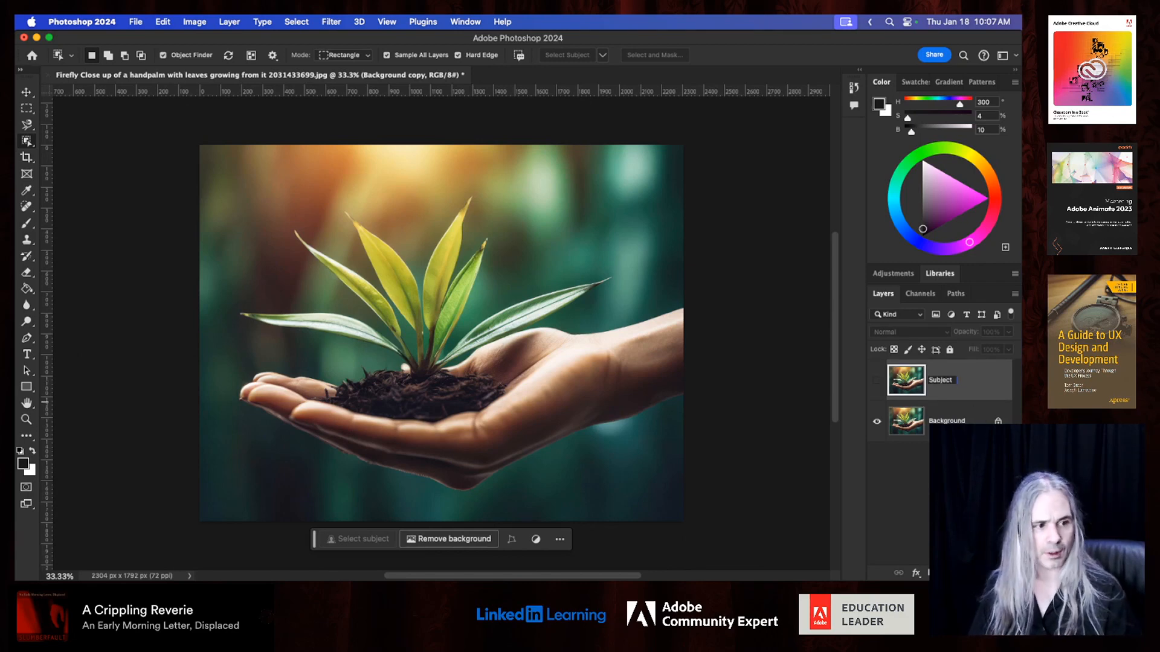
{"action": "key", "text": "Return"}
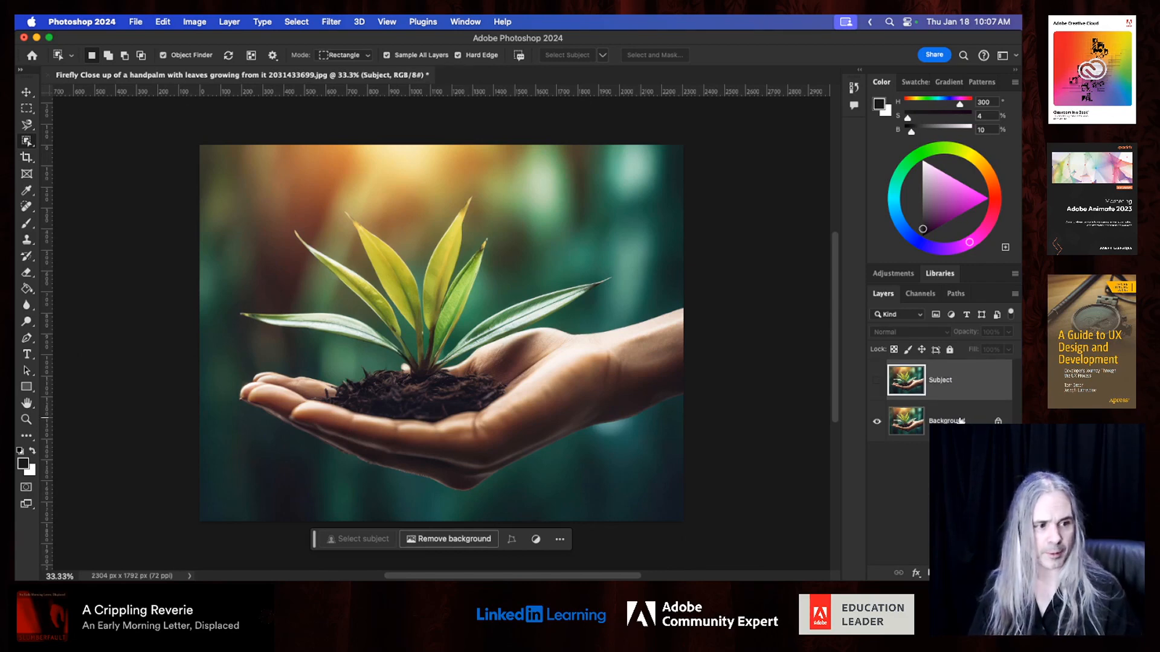
- Try Remove Background on the original Background layer beneath Subject, undo it and reselect the layer
{"action": "left_click", "coordinate": [960, 421]}
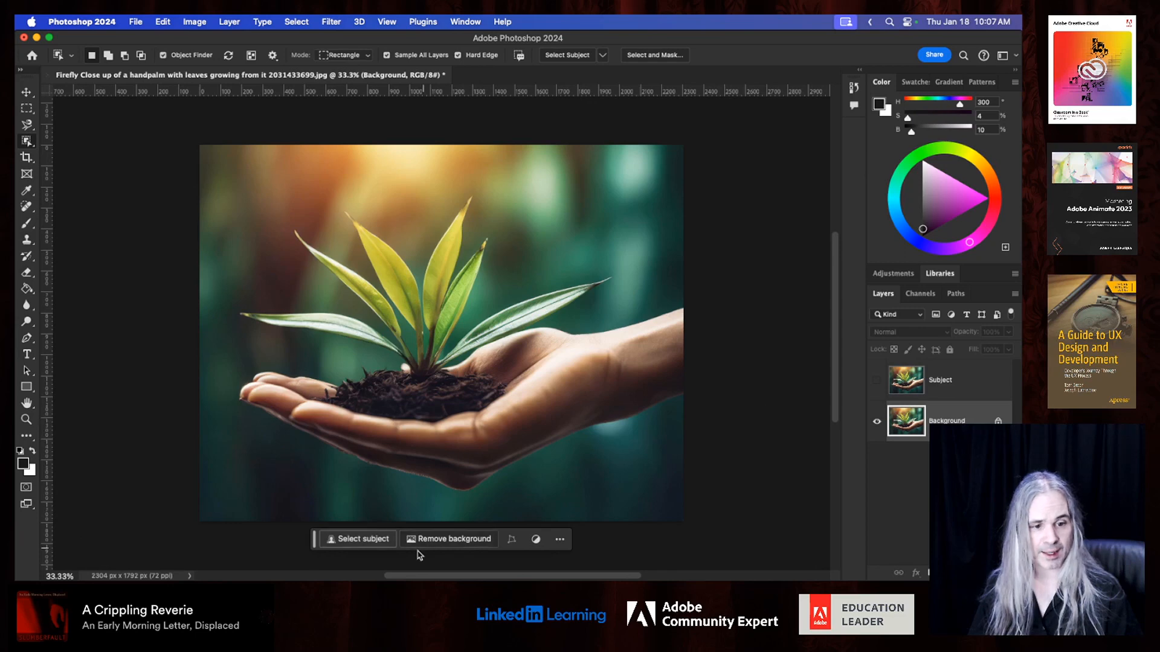
{"action": "left_click", "coordinate": [435, 539]}
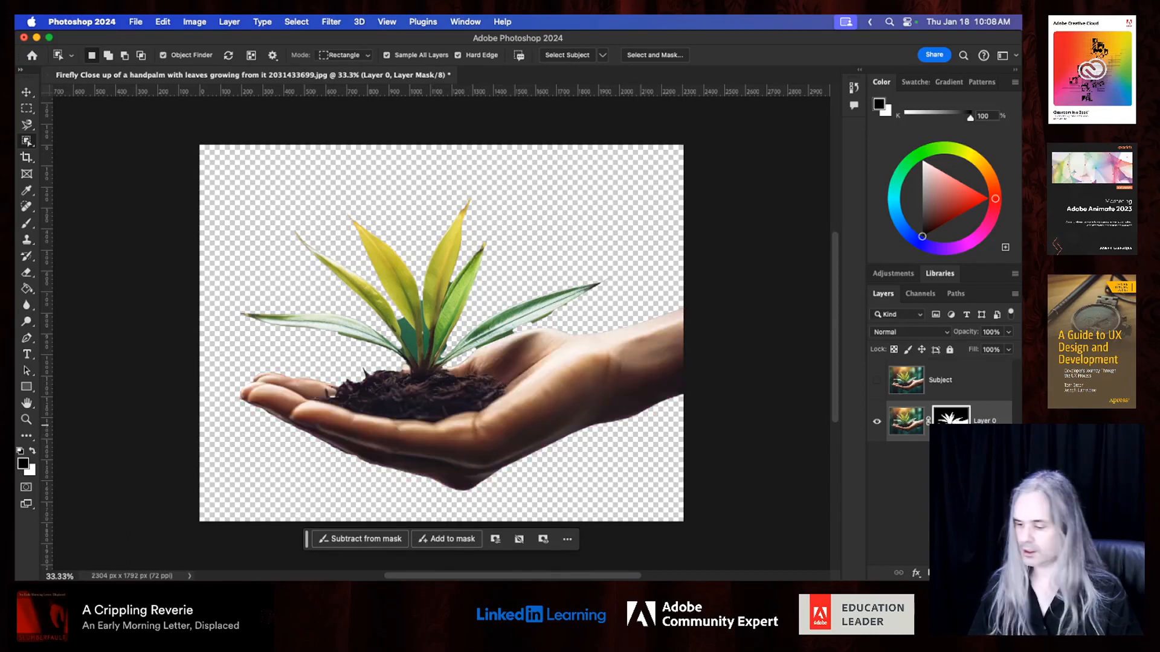
{"action": "key", "text": "super+z"}
{"action": "left_click", "coordinate": [965, 419]}
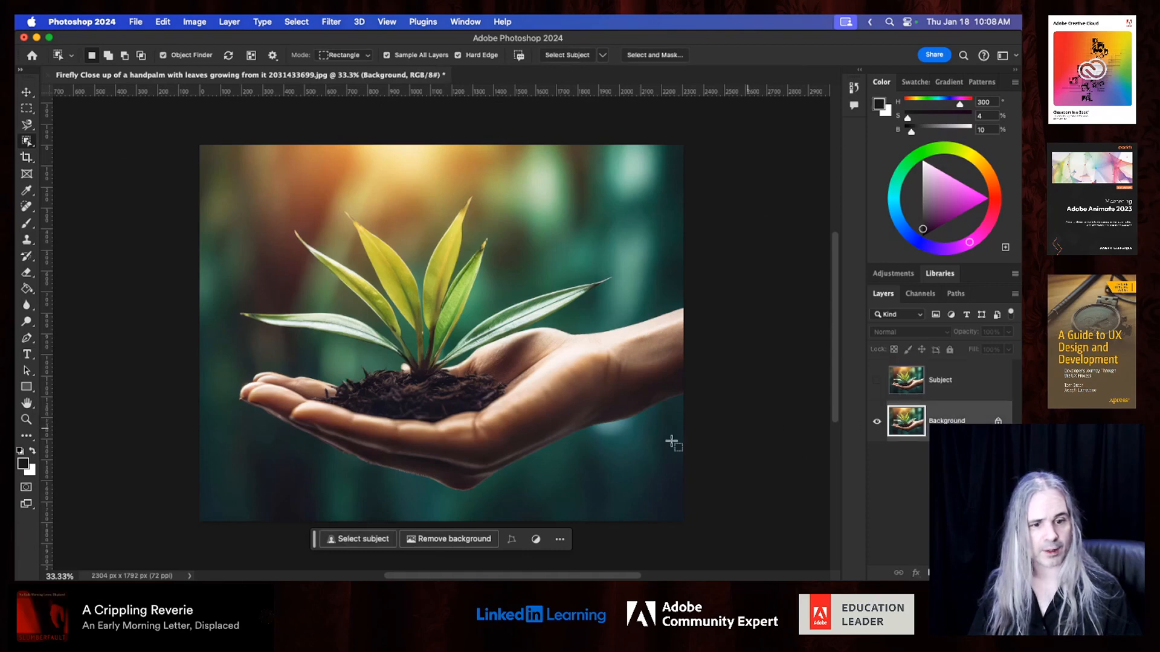
- Mask the hand and plant out of the Background layer using an inverted Select Subject selection
{"action": "left_click", "coordinate": [363, 539]}
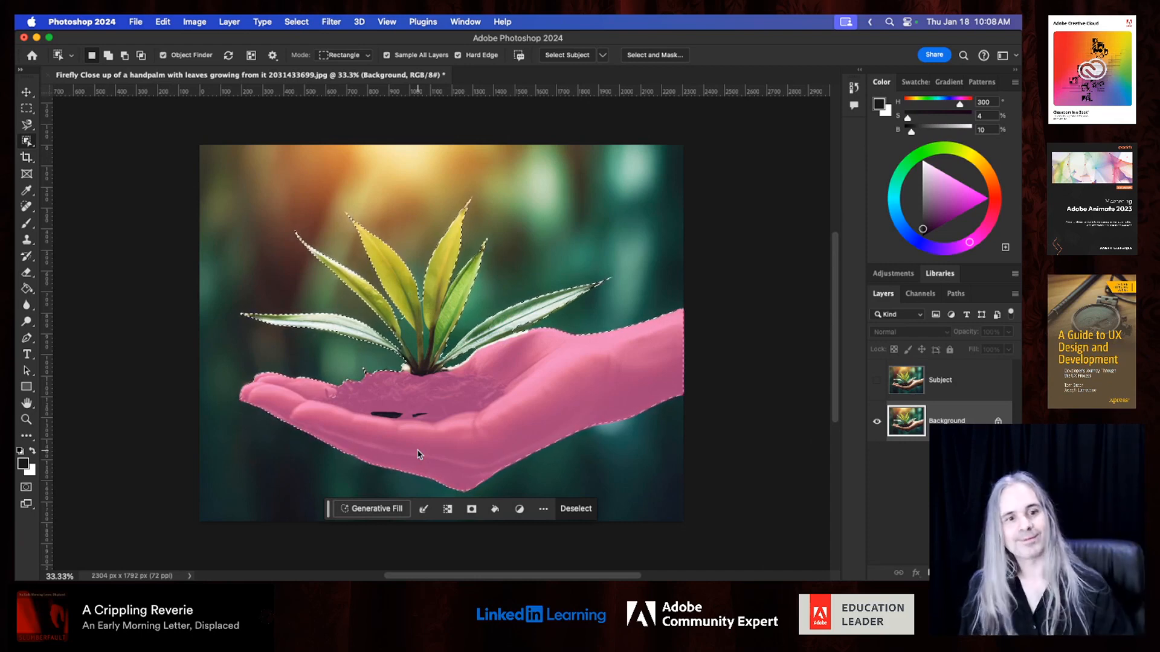
{"action": "left_click", "coordinate": [293, 21]}
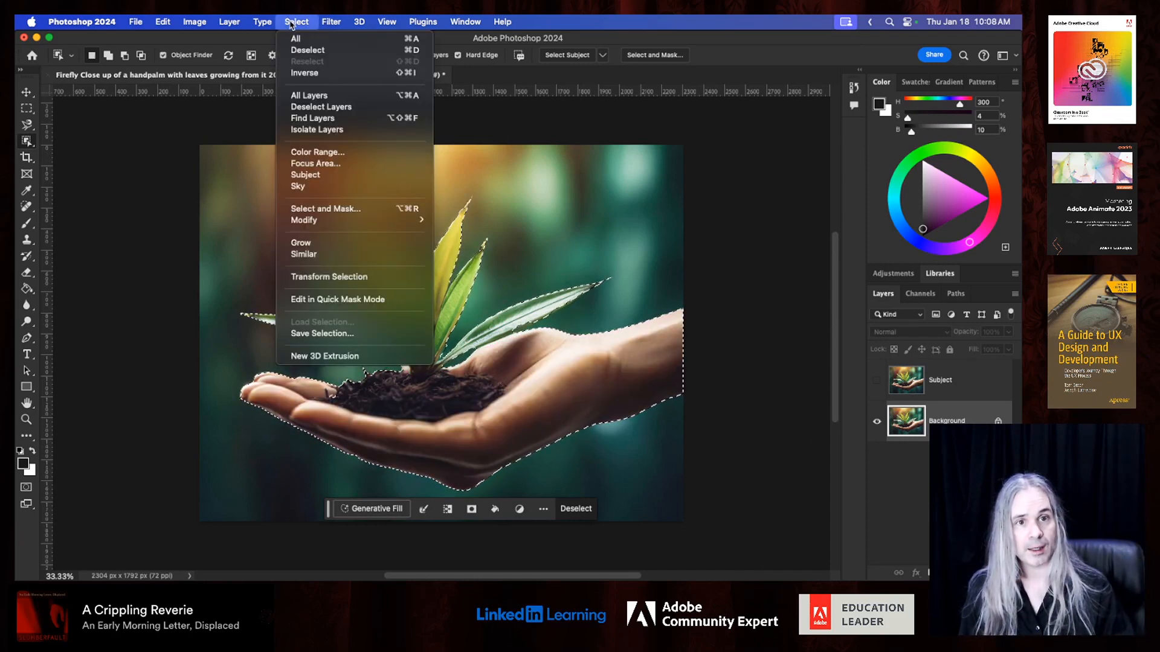
{"action": "left_click", "coordinate": [321, 73]}
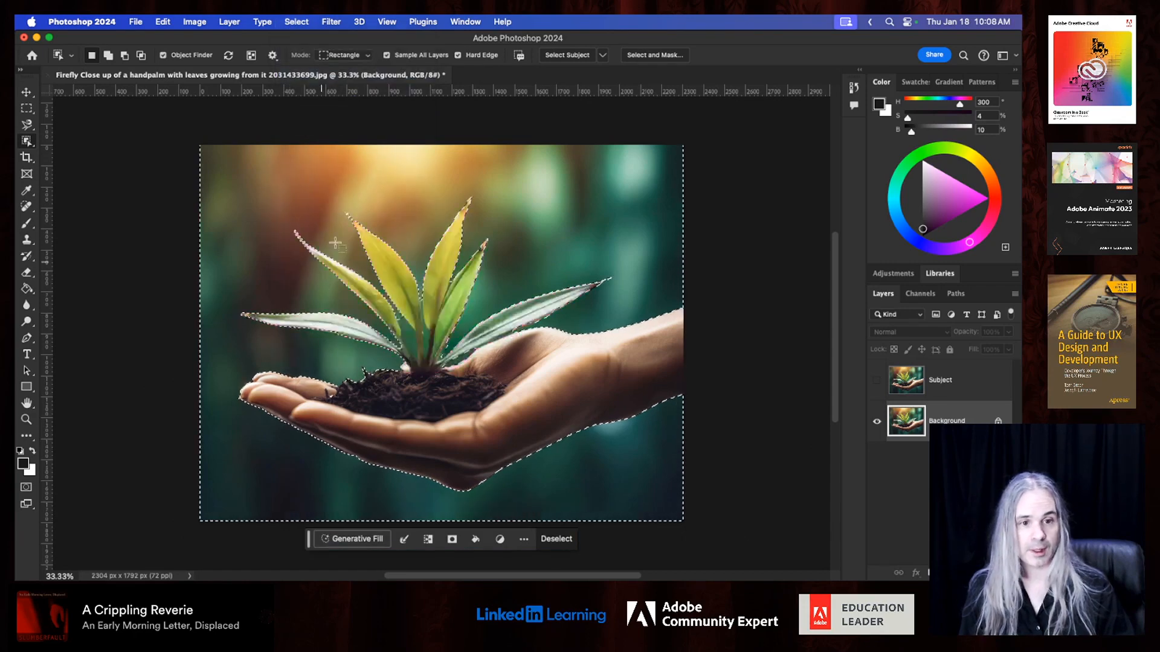
{"action": "key", "text": "v"}
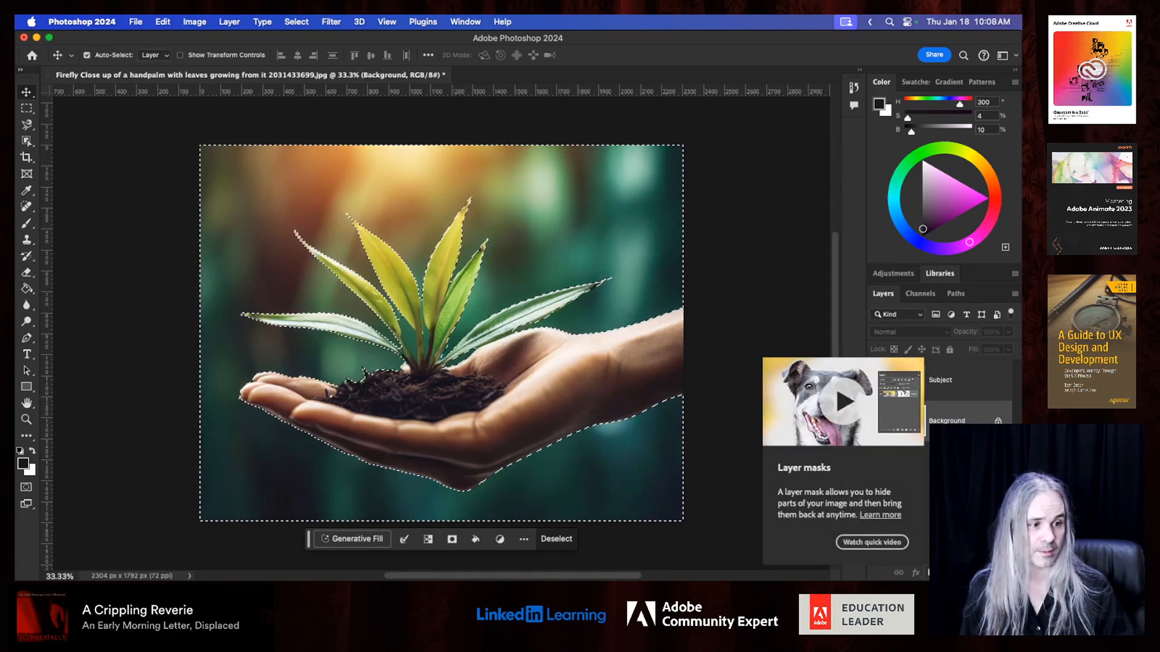
{"action": "left_click", "coordinate": [933, 572], "text": "alt"}
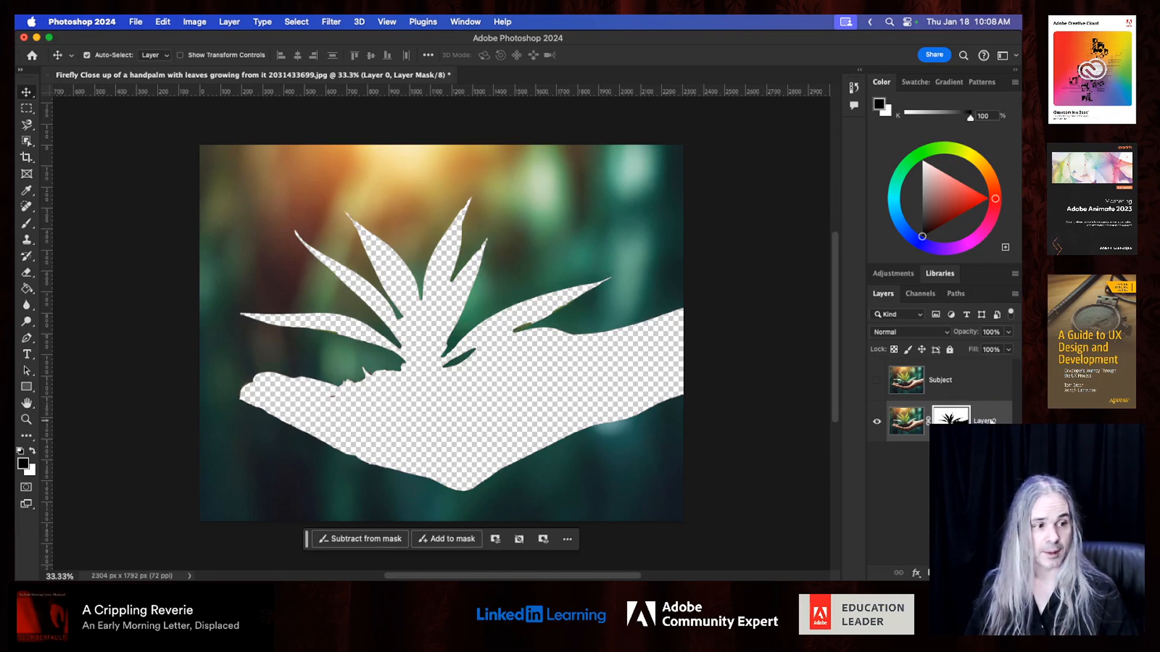
- Apply the layer mask on Layer 0 permanently so the subject is cut out of its pixels
{"action": "right_click", "coordinate": [988, 413]}
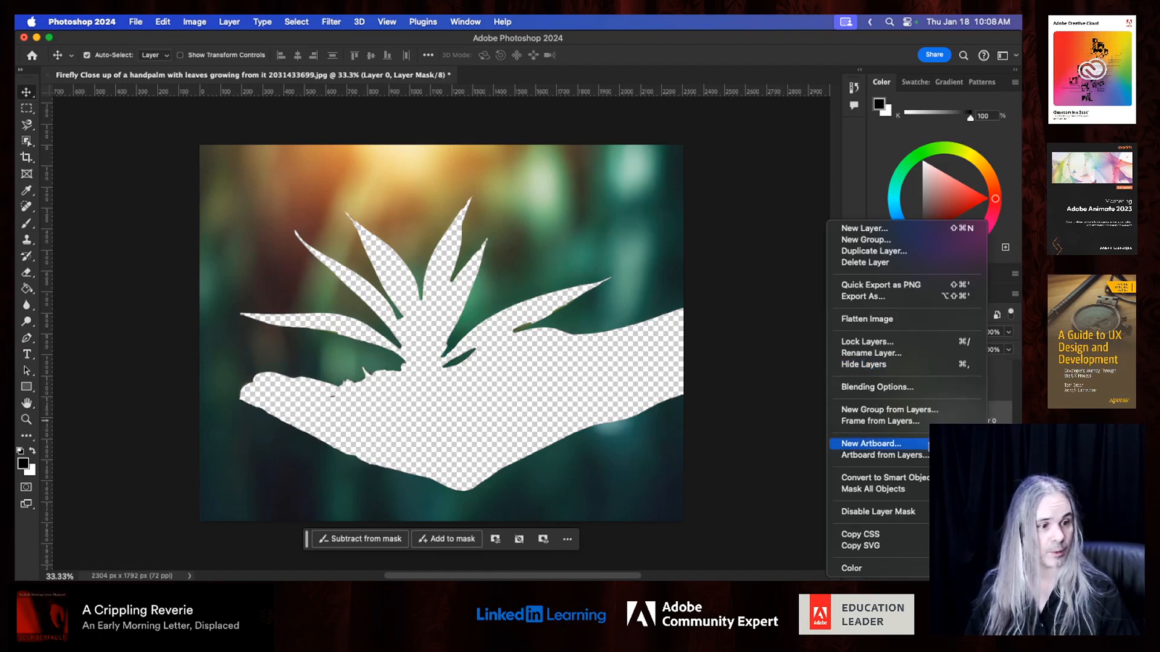
{"action": "key", "text": "Escape"}
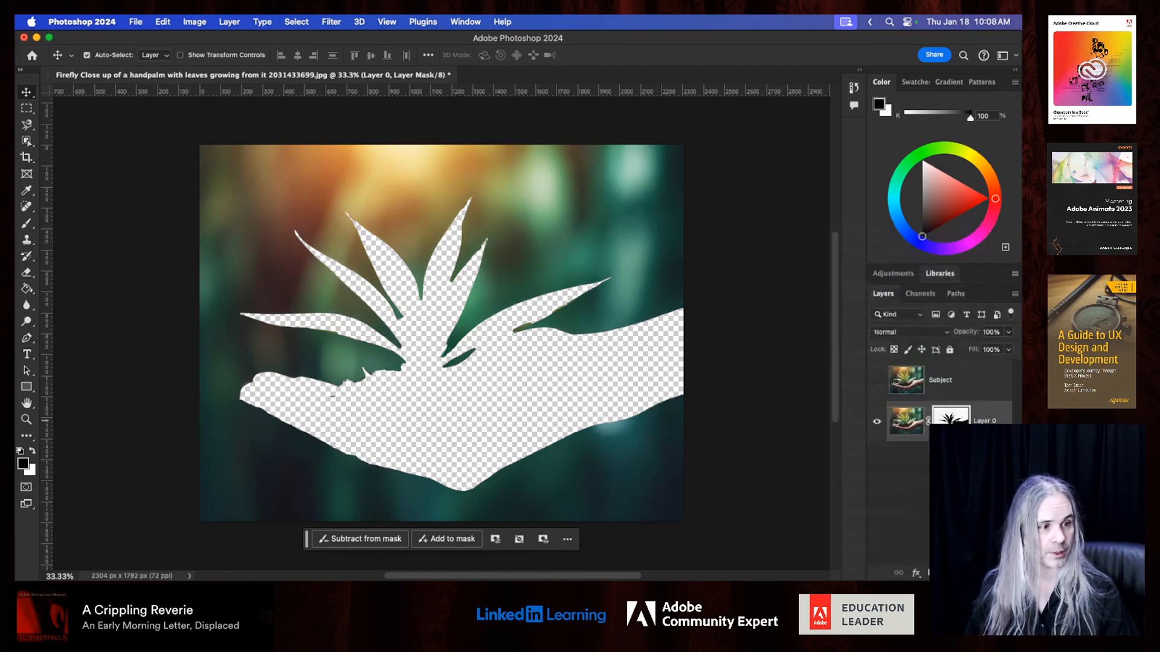
{"action": "right_click", "coordinate": [909, 426]}
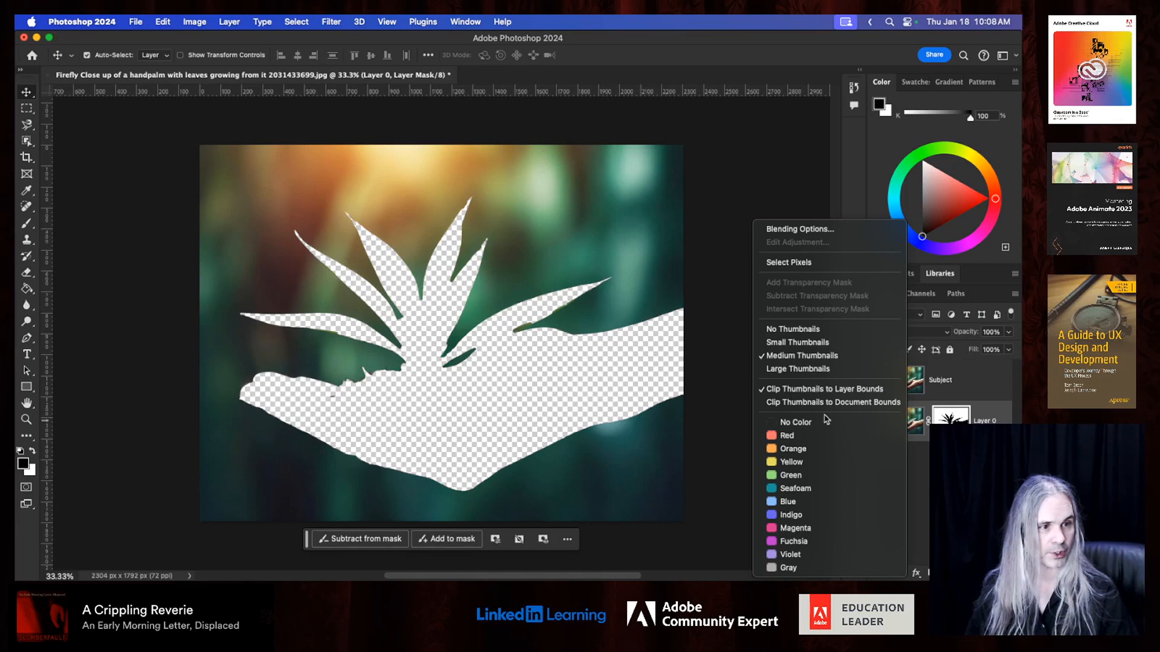
{"action": "left_click", "coordinate": [842, 423]}
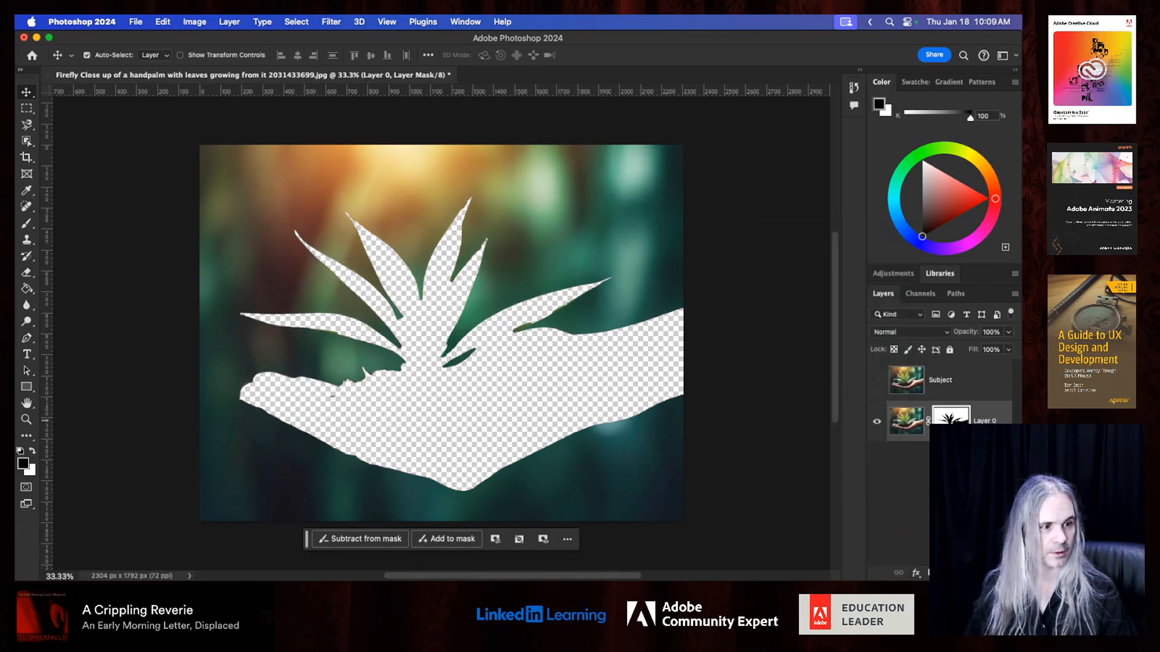
{"action": "right_click", "coordinate": [949, 420]}
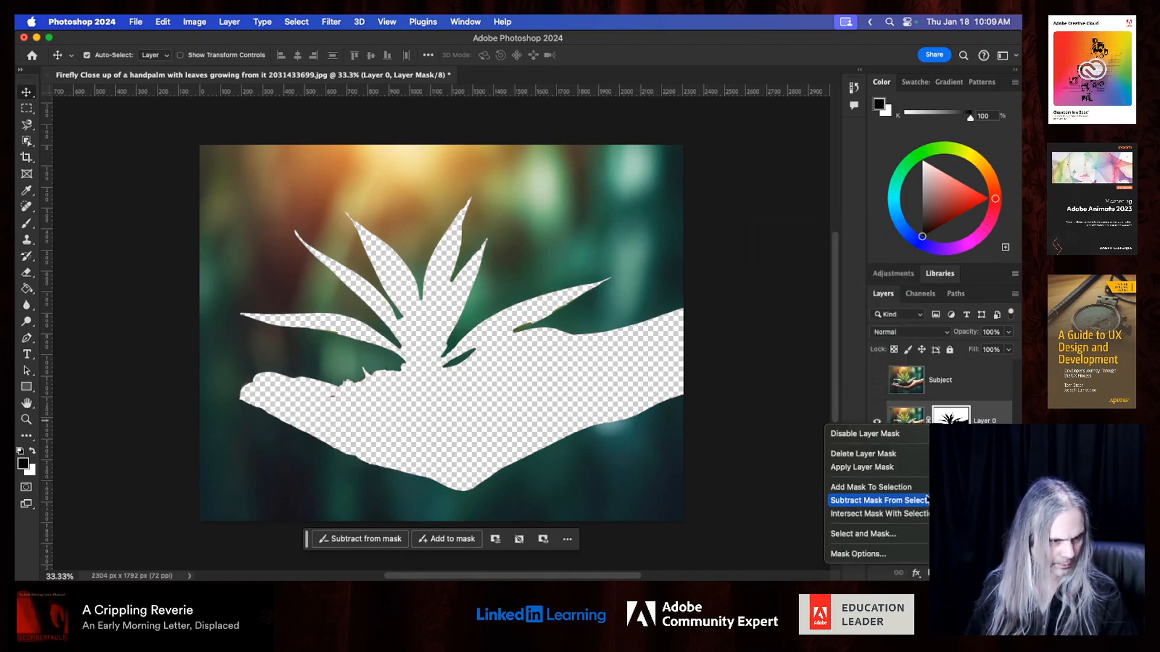
{"action": "left_click", "coordinate": [916, 467]}
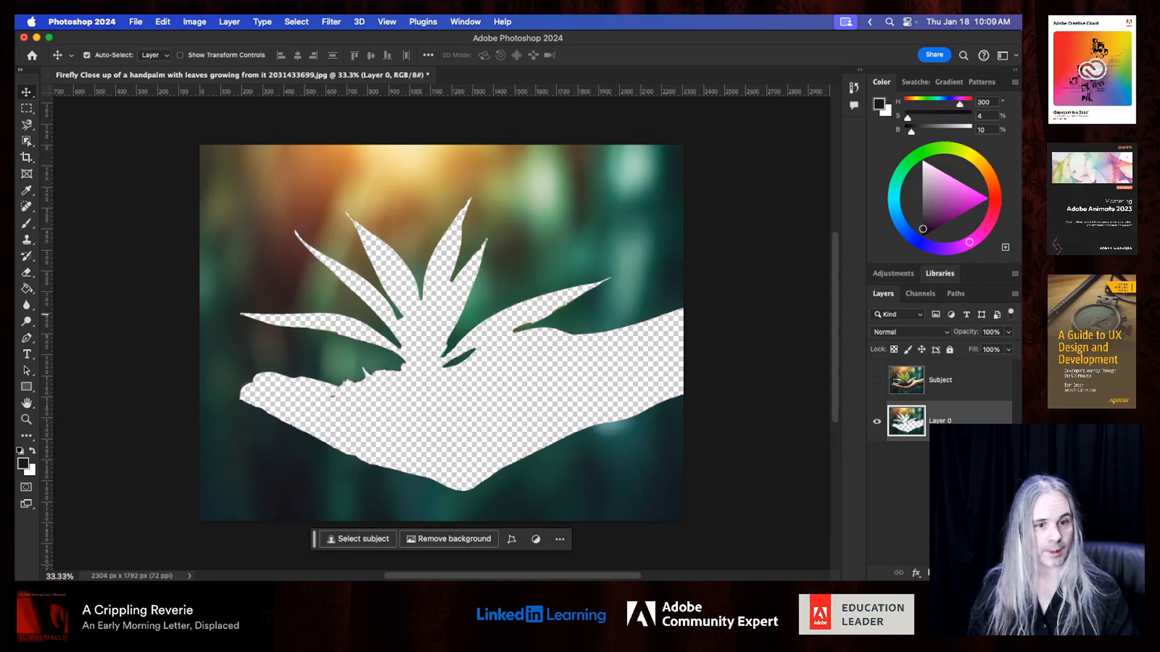
- Lasso loosely around the hand-and-plant cutout and fill the area with Generative Fill, leaving the prompt empty
{"action": "left_click", "coordinate": [26, 108]}
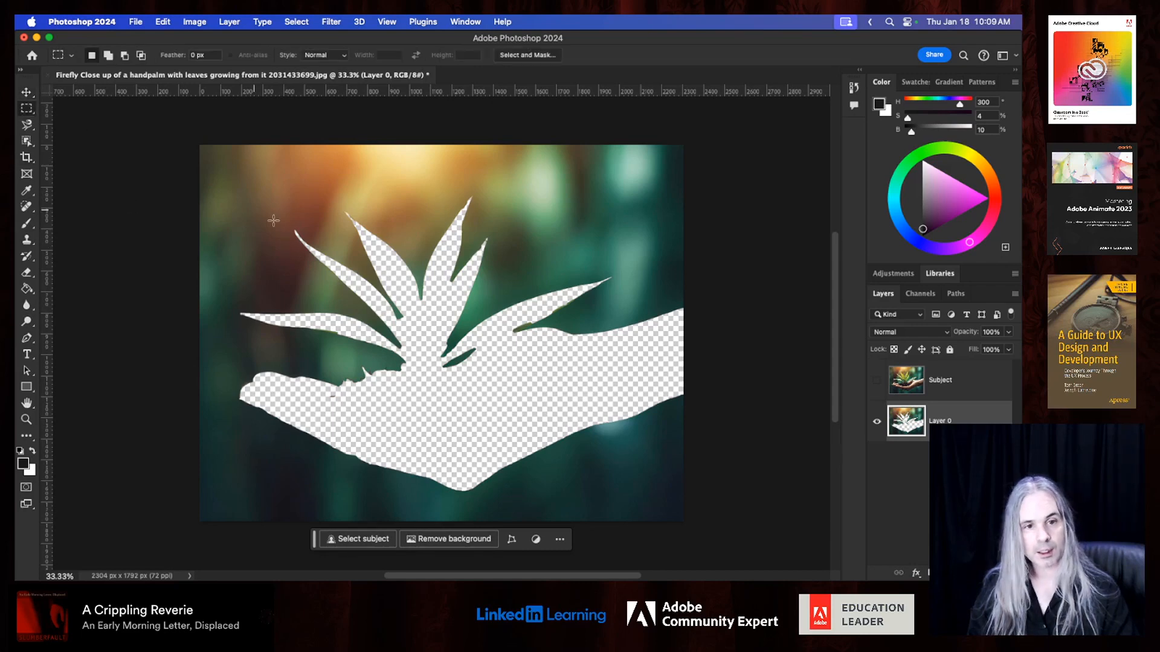
{"action": "left_click", "coordinate": [27, 112]}
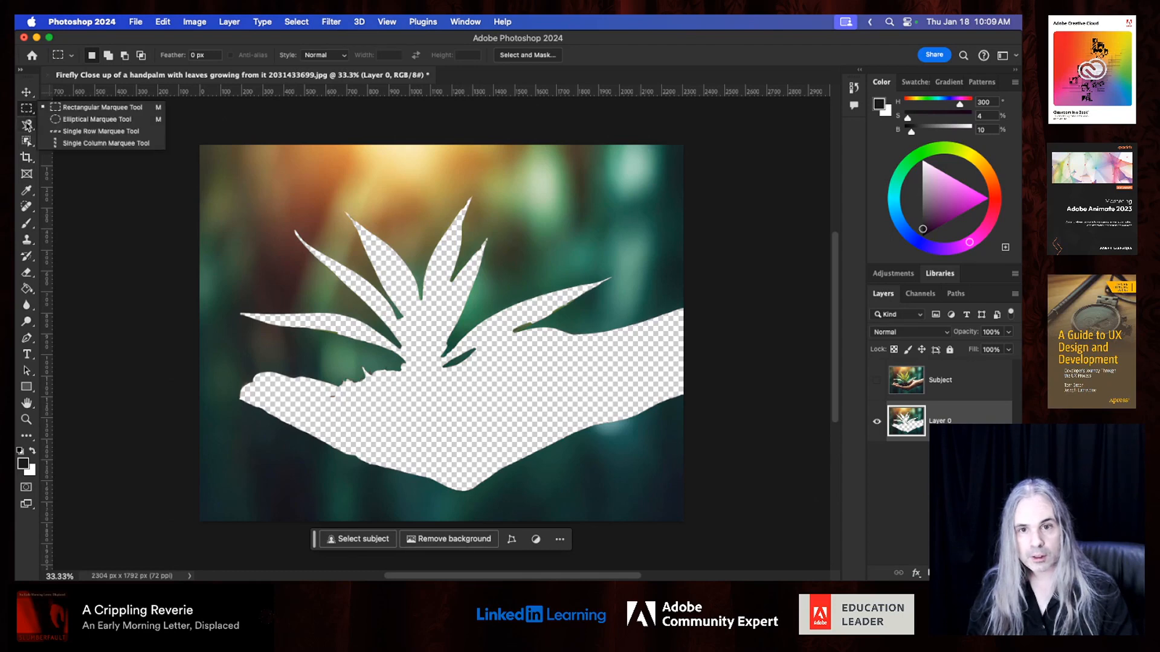
{"action": "left_click", "coordinate": [26, 124]}
{"action": "left_click", "coordinate": [71, 124]}
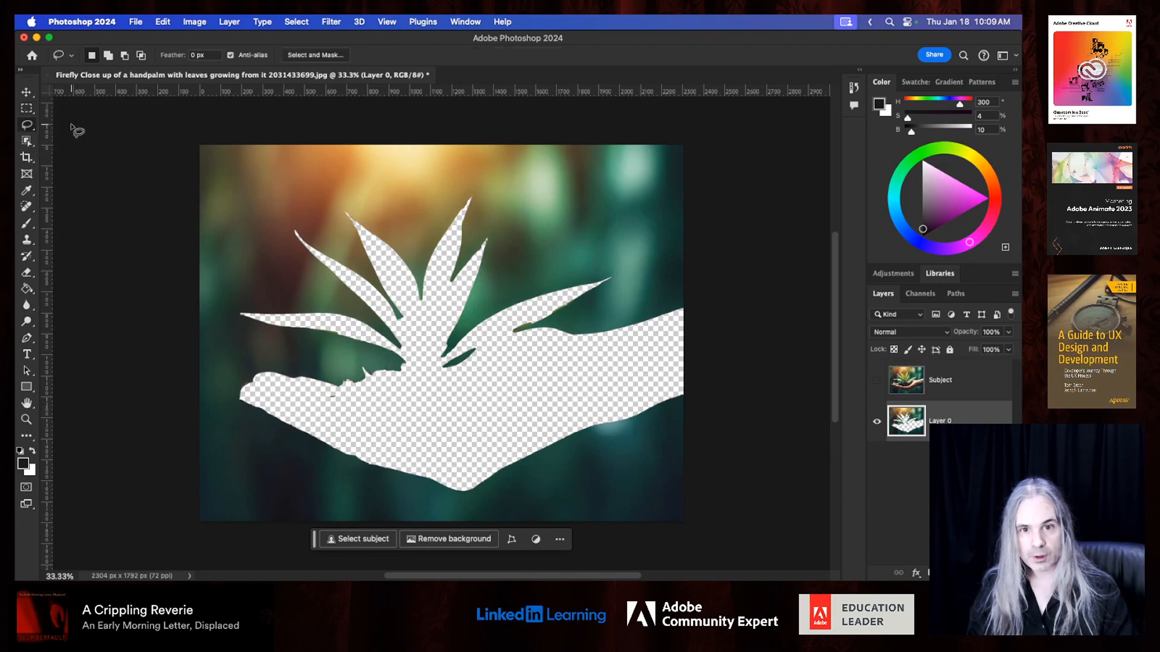
{"action": "mouse_move", "coordinate": [683, 300]}
{"action": "left_mouse_down"}
{"action": "mouse_move", "coordinate": [569, 324]}
{"action": "mouse_move", "coordinate": [619, 292]}
{"action": "mouse_move", "coordinate": [619, 265]}
{"action": "mouse_move", "coordinate": [466, 321]}
{"action": "mouse_move", "coordinate": [496, 247]}
{"action": "mouse_move", "coordinate": [495, 229]}
{"action": "mouse_move", "coordinate": [477, 231]}
{"action": "mouse_move", "coordinate": [475, 190]}
{"action": "mouse_move", "coordinate": [441, 211]}
{"action": "mouse_move", "coordinate": [422, 256]}
{"action": "mouse_move", "coordinate": [381, 214]}
{"action": "mouse_move", "coordinate": [329, 194]}
{"action": "mouse_move", "coordinate": [328, 217]}
{"action": "mouse_move", "coordinate": [350, 242]}
{"action": "mouse_move", "coordinate": [302, 218]}
{"action": "mouse_move", "coordinate": [277, 227]}
{"action": "mouse_move", "coordinate": [335, 295]}
{"action": "mouse_move", "coordinate": [251, 295]}
{"action": "mouse_move", "coordinate": [222, 318]}
{"action": "mouse_move", "coordinate": [233, 334]}
{"action": "mouse_move", "coordinate": [322, 342]}
{"action": "mouse_move", "coordinate": [345, 361]}
{"action": "mouse_move", "coordinate": [244, 362]}
{"action": "mouse_move", "coordinate": [261, 436]}
{"action": "mouse_move", "coordinate": [440, 500]}
{"action": "mouse_move", "coordinate": [492, 496]}
{"action": "mouse_move", "coordinate": [683, 420]}
{"action": "mouse_move", "coordinate": [706, 377]}
{"action": "mouse_move", "coordinate": [710, 302]}
{"action": "left_mouse_up"}
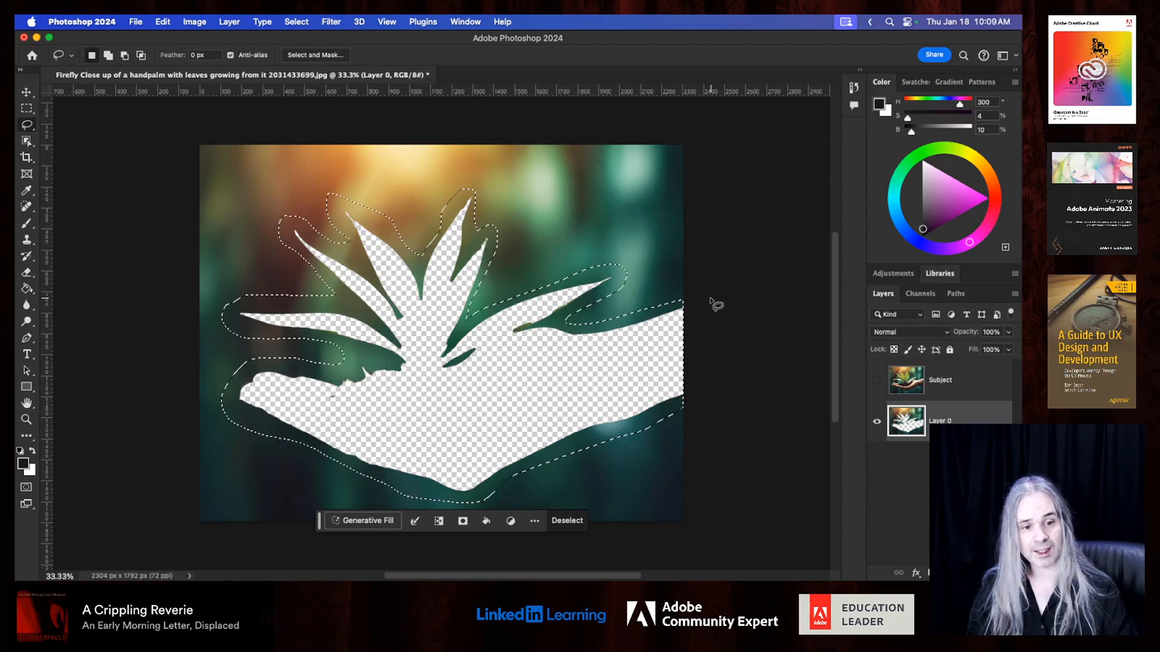
{"action": "left_click", "coordinate": [362, 521]}
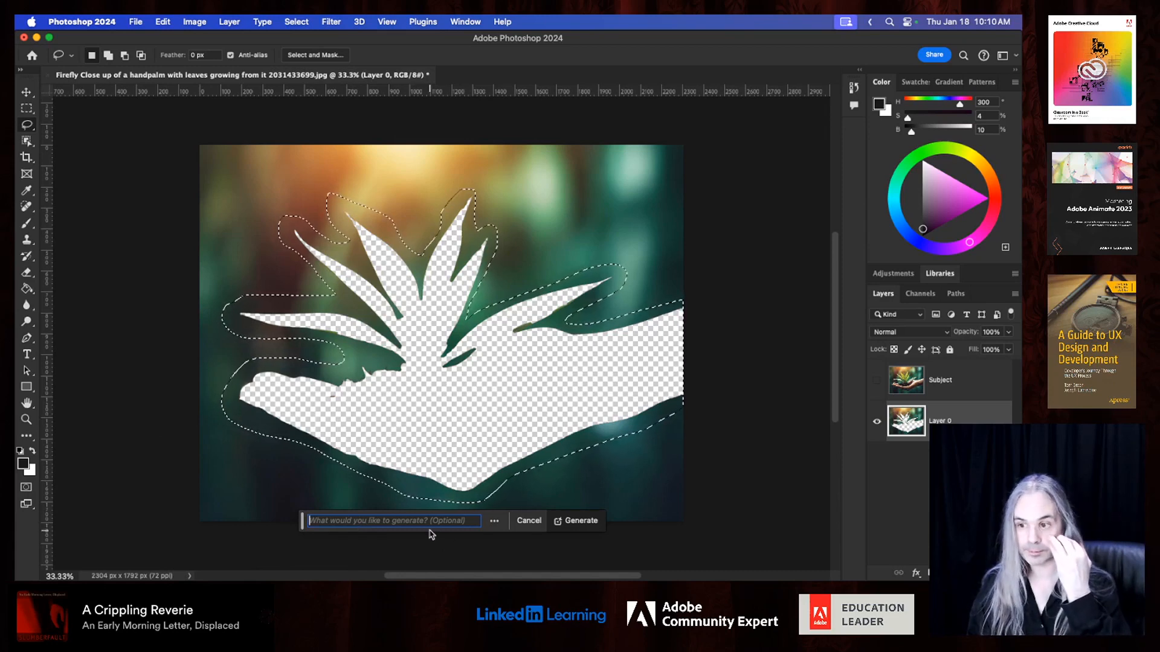
{"action": "left_click", "coordinate": [575, 522]}
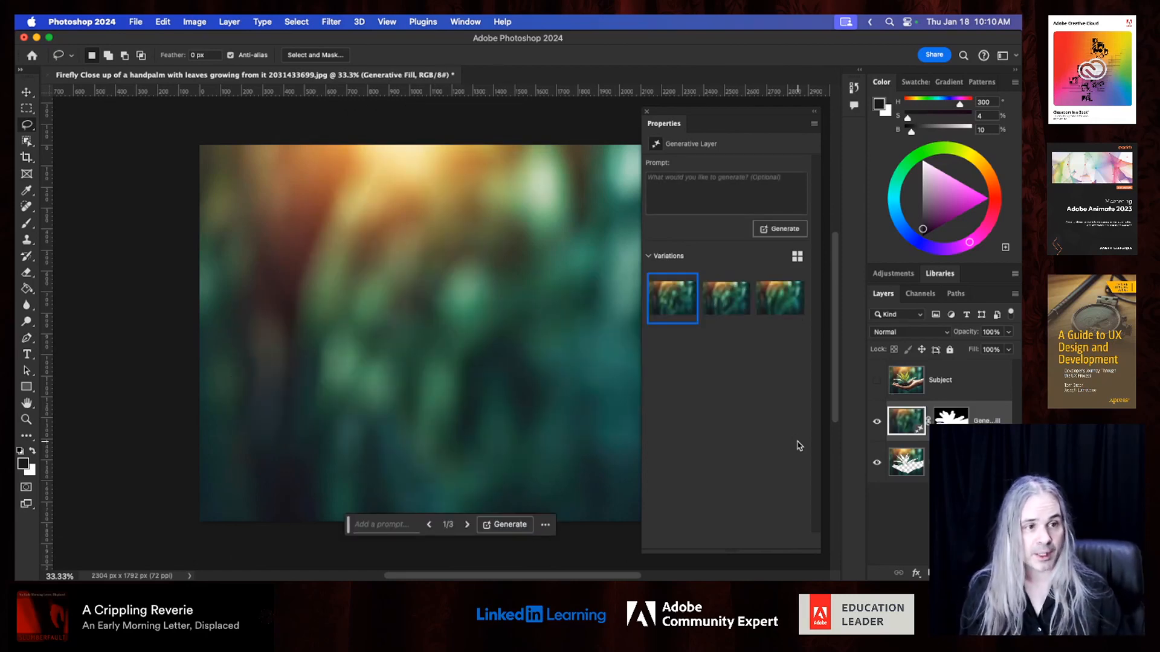
- Compare the three Generative Fill variations of the background, keep the first one and close the layer's properties
{"action": "scroll", "coordinate": [465, 314], "scroll_direction": "right", "scroll_amount": 4}
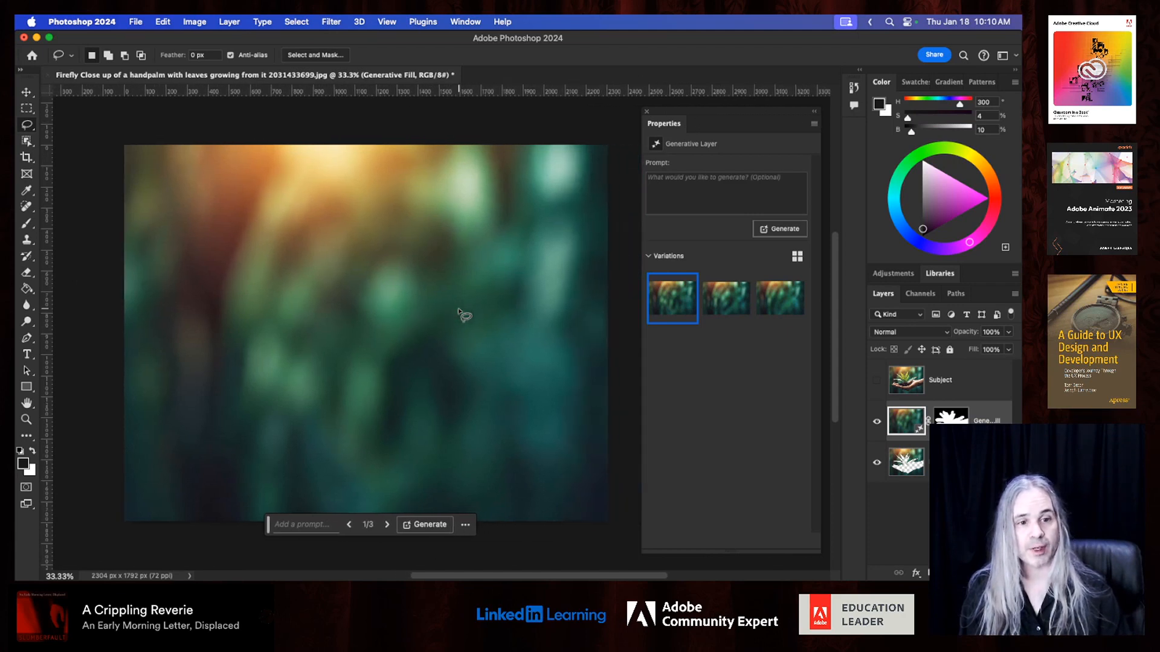
{"action": "scroll", "coordinate": [462, 314], "scroll_direction": "right", "scroll_amount": 1}
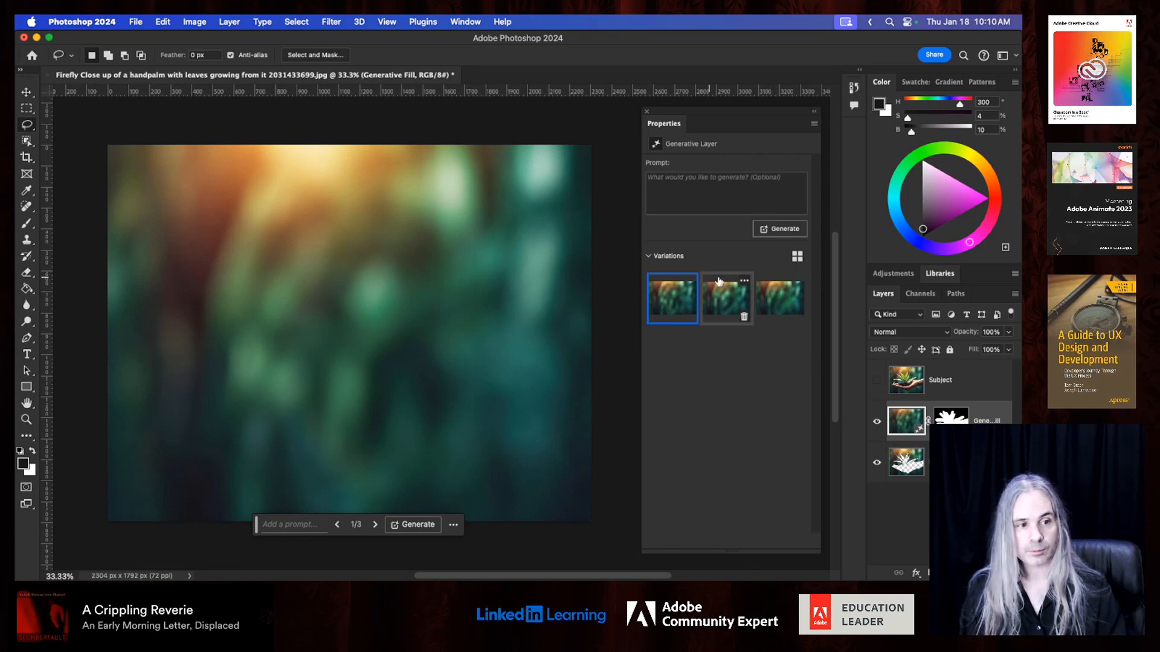
{"action": "left_click", "coordinate": [728, 305]}
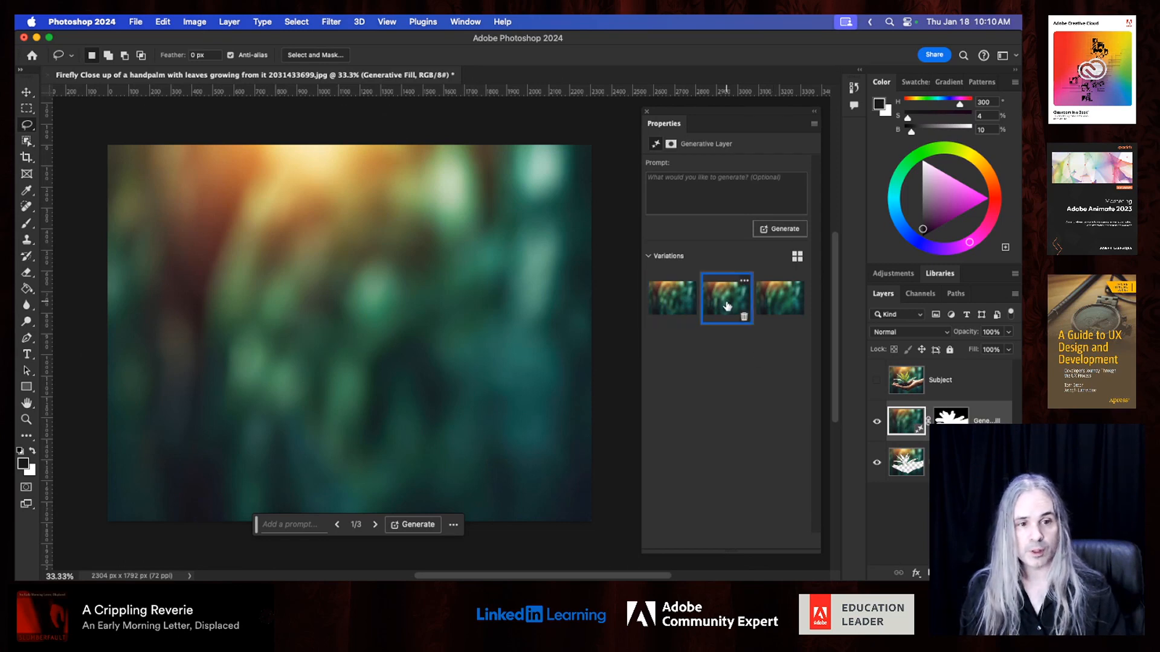
{"action": "left_click", "coordinate": [782, 305]}
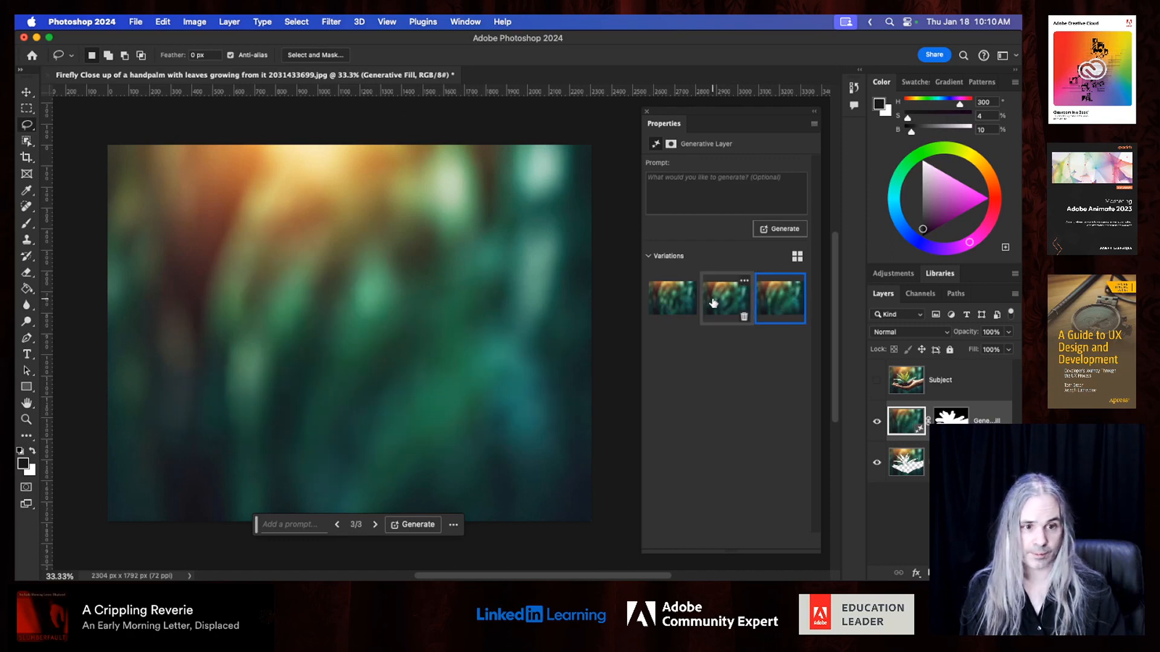
{"action": "left_click", "coordinate": [737, 304]}
{"action": "left_click", "coordinate": [674, 305]}
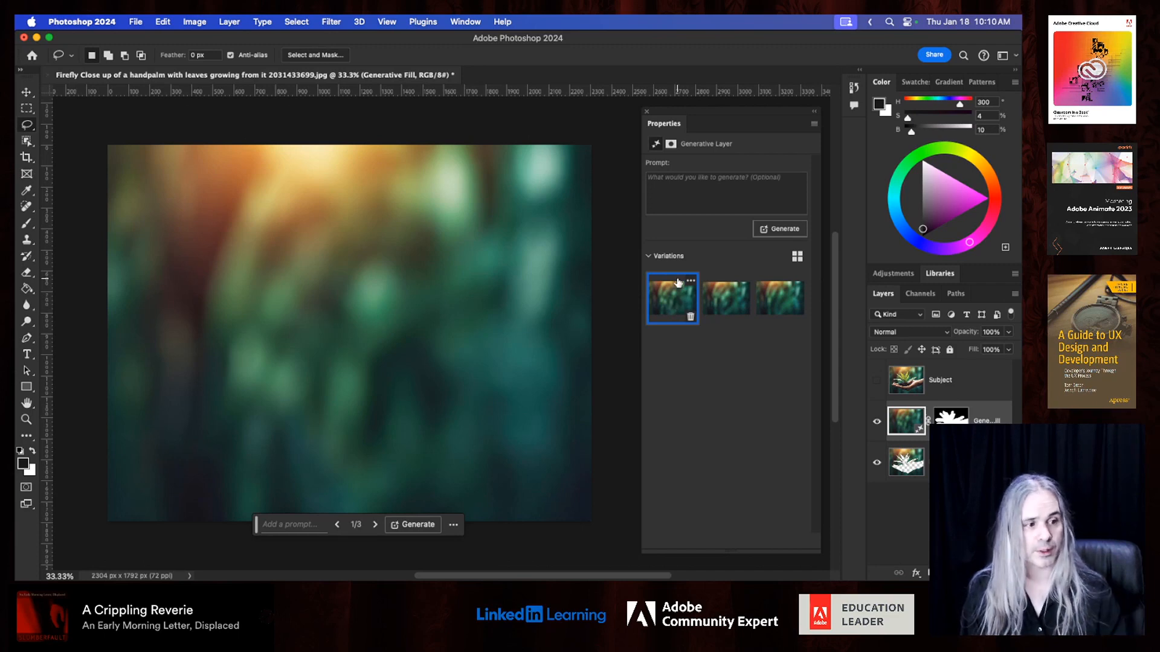
{"action": "left_click", "coordinate": [647, 111]}
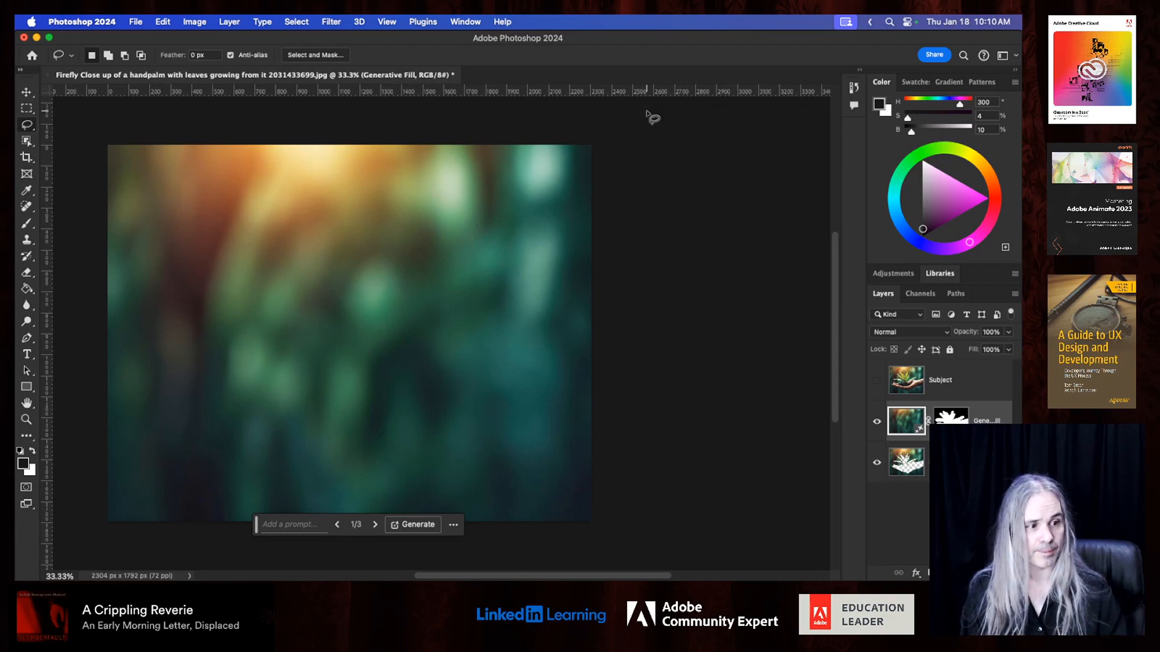
- Examine the Generative Fill layer and Layer 0 separately by toggling their visibility
{"action": "left_click", "coordinate": [877, 463]}
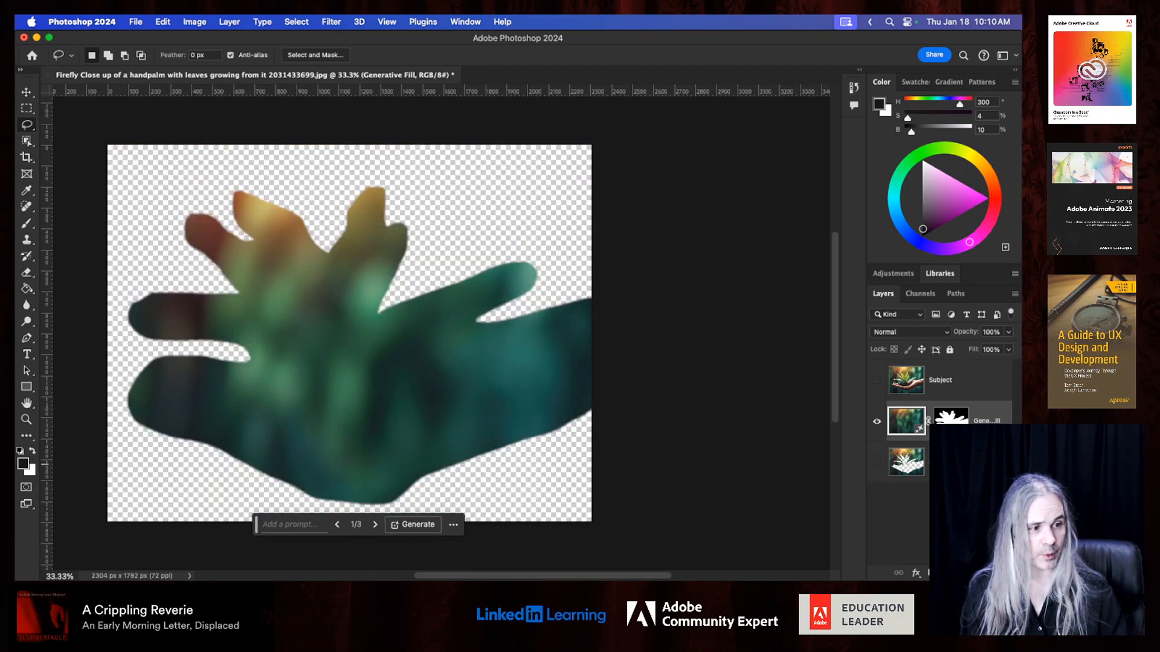
{"action": "left_click", "coordinate": [957, 464]}
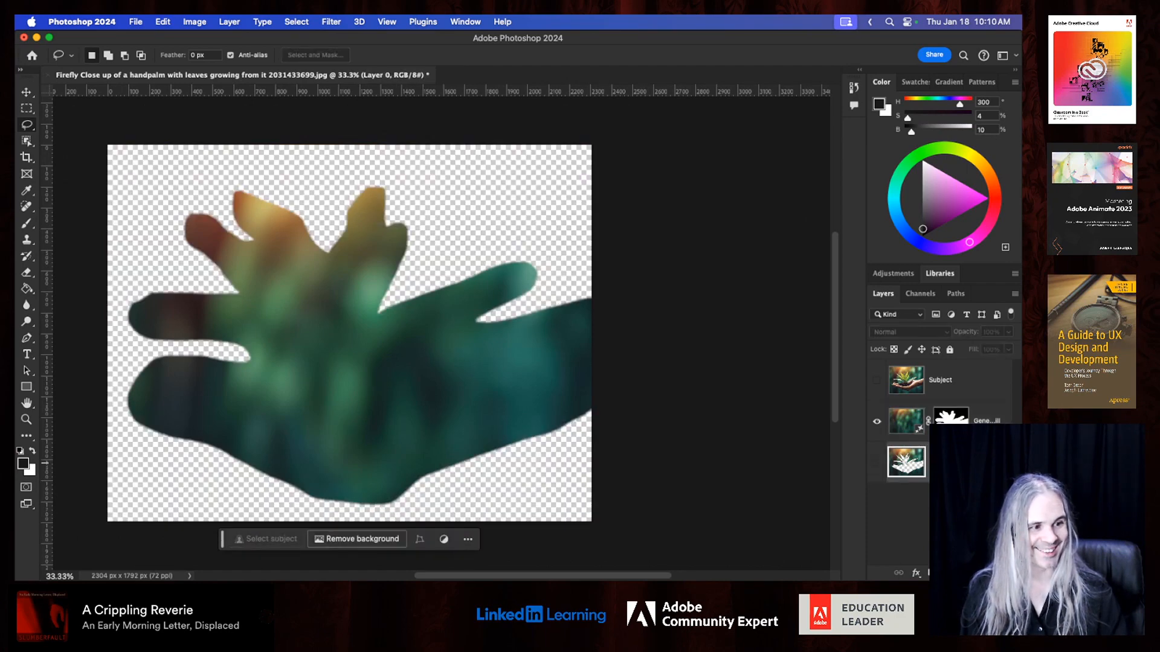
{"action": "left_click", "coordinate": [876, 421]}
{"action": "left_click", "coordinate": [877, 463]}
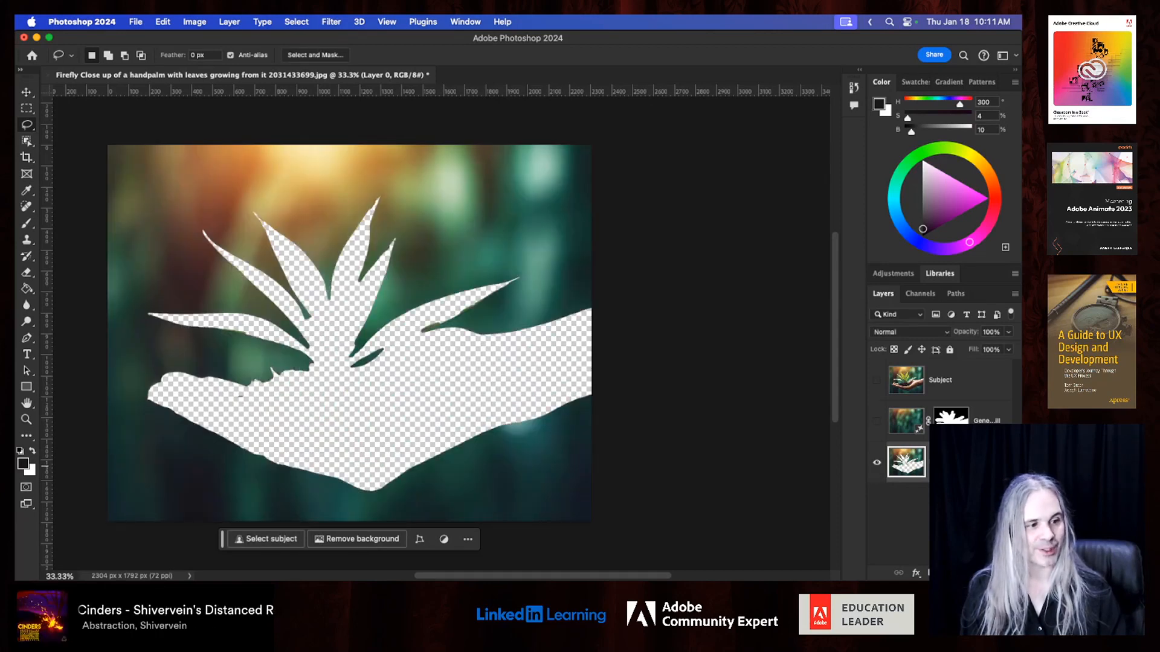
- Try deleting Layer 0 and viewing the Generative Fill layer with its mask alone, and undo the deletion
{"action": "key", "text": "Delete"}
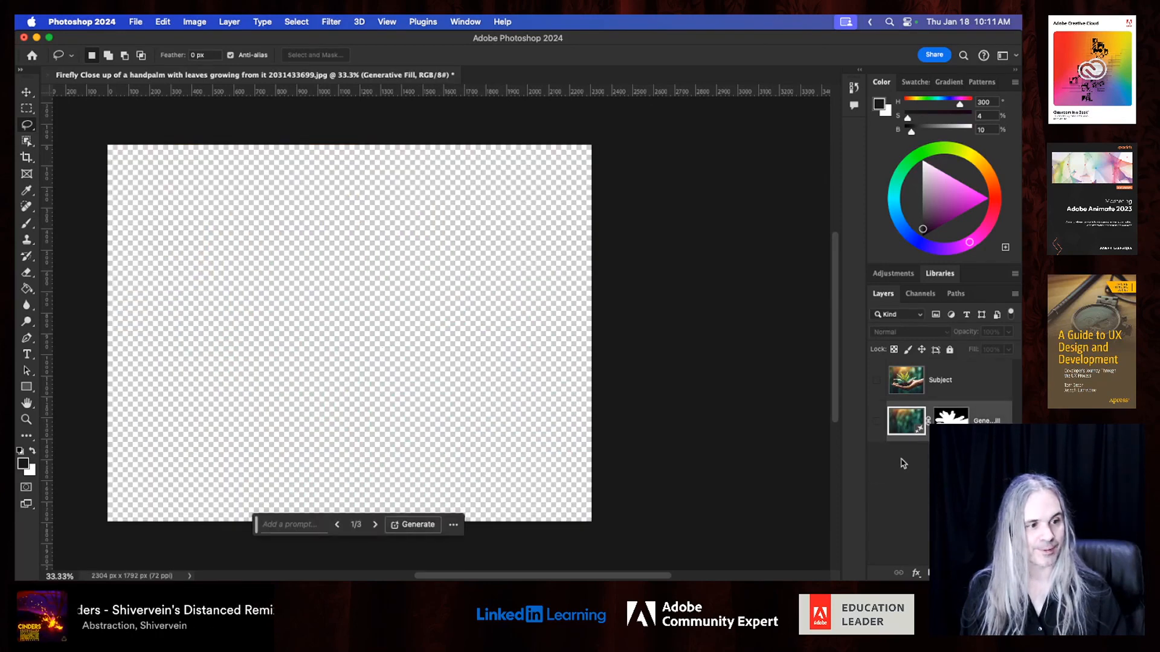
{"action": "left_click", "coordinate": [876, 421]}
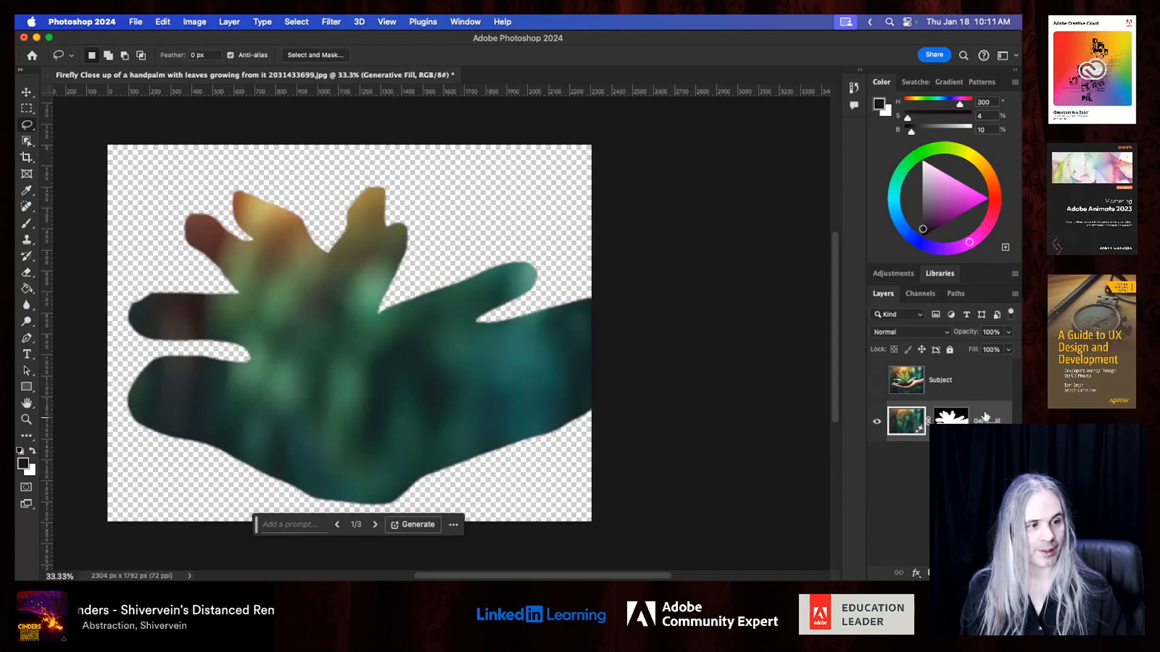
{"action": "left_click", "coordinate": [949, 420]}
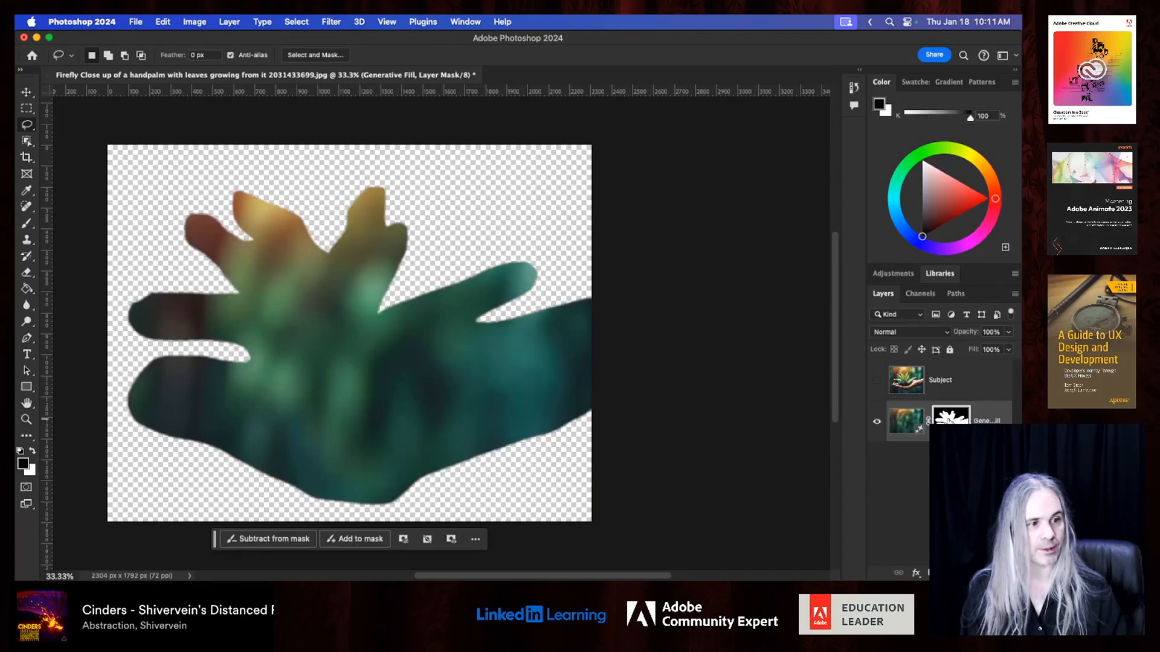
{"action": "left_click", "coordinate": [877, 422]}
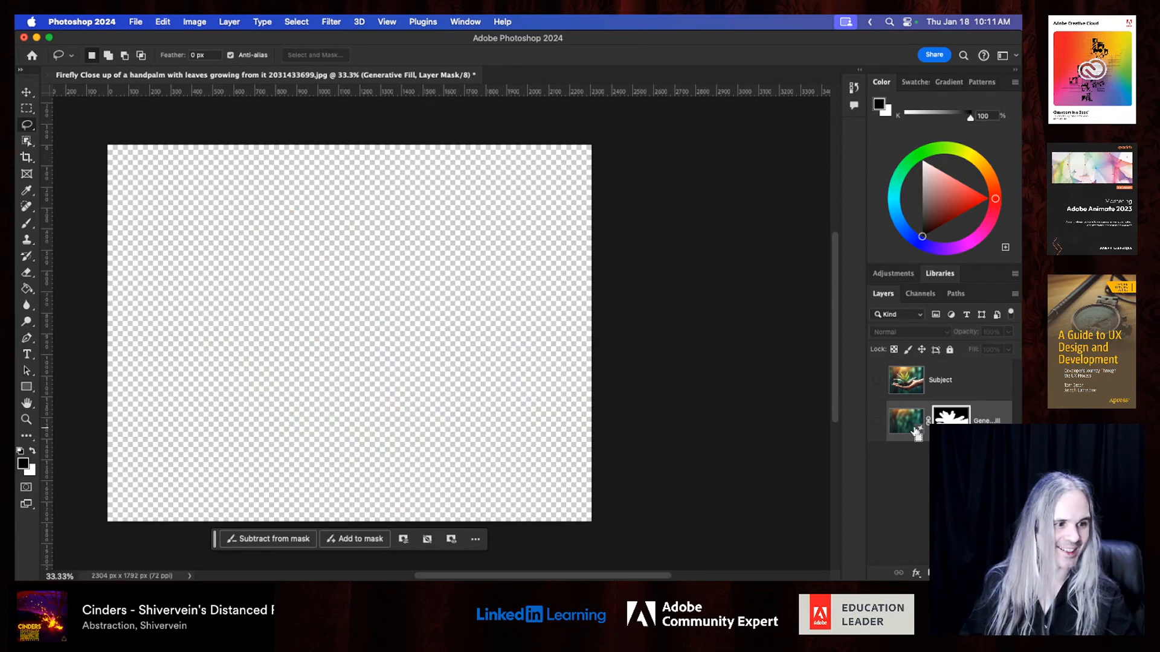
{"action": "left_click", "coordinate": [875, 424]}
{"action": "key", "text": "super+z"}
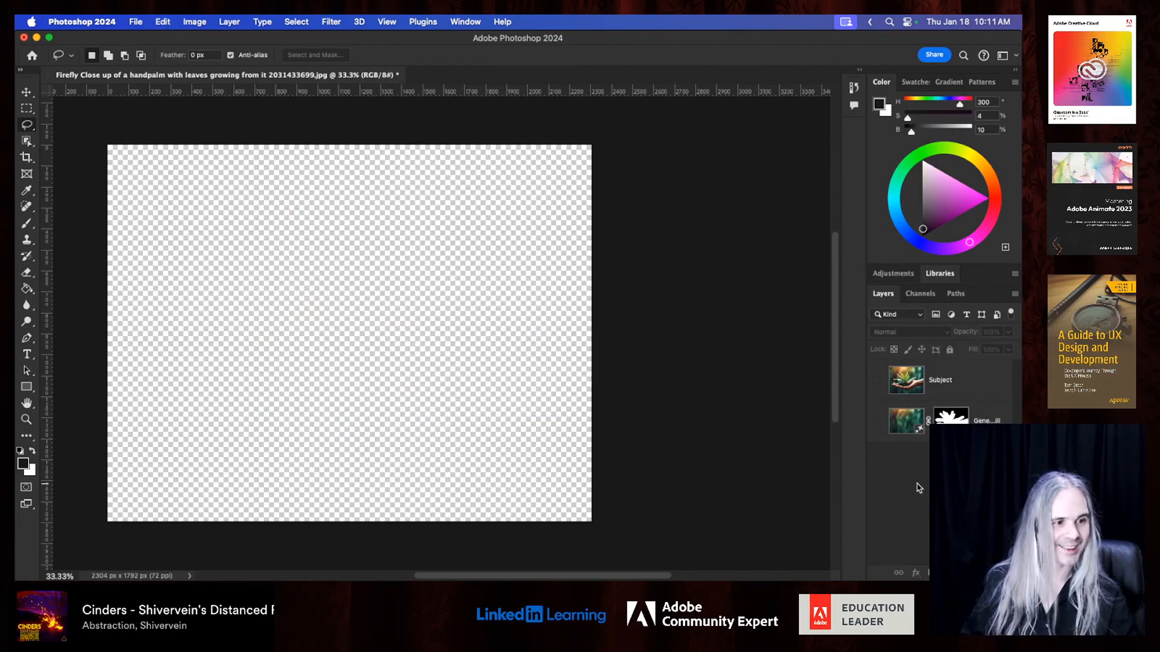
{"action": "key", "text": "super+z"}
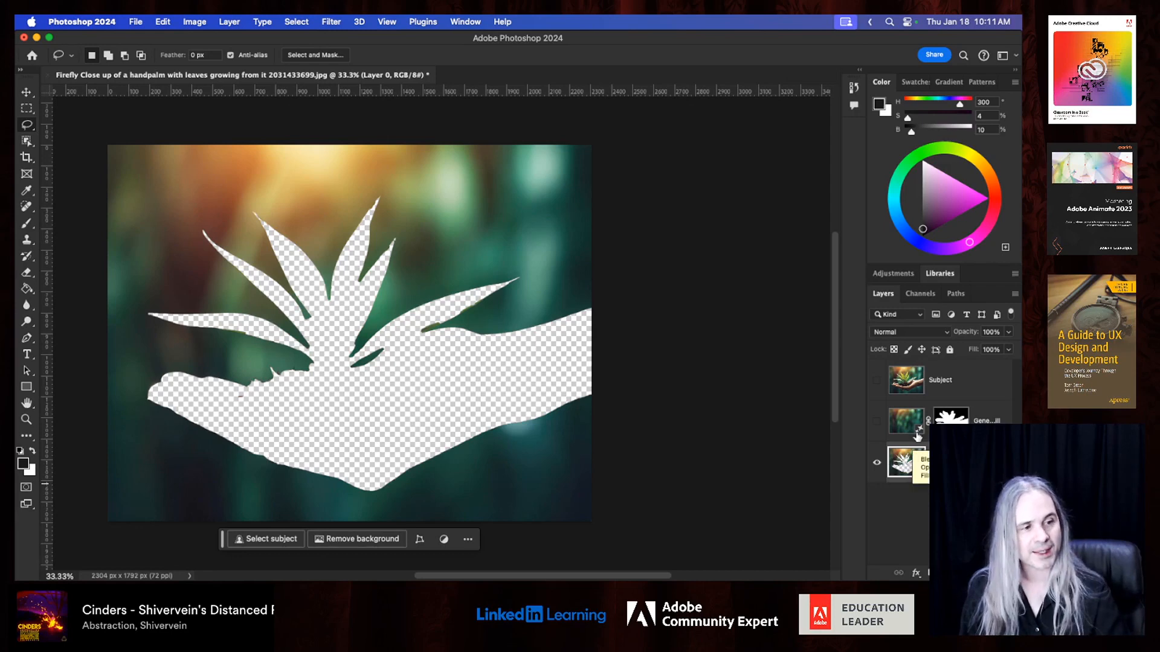
- Show the Generative Fill layer and merge it with Layer 0 beneath it into a single layer
{"action": "left_click", "coordinate": [876, 421]}
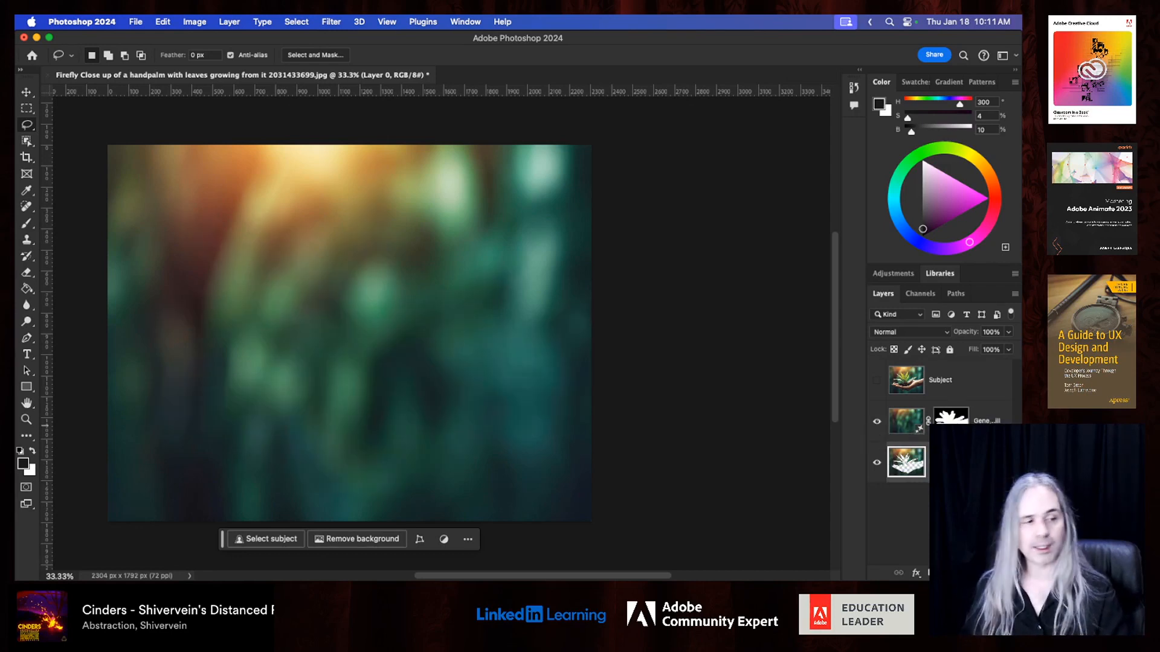
{"action": "left_click", "coordinate": [981, 422], "text": "shift"}
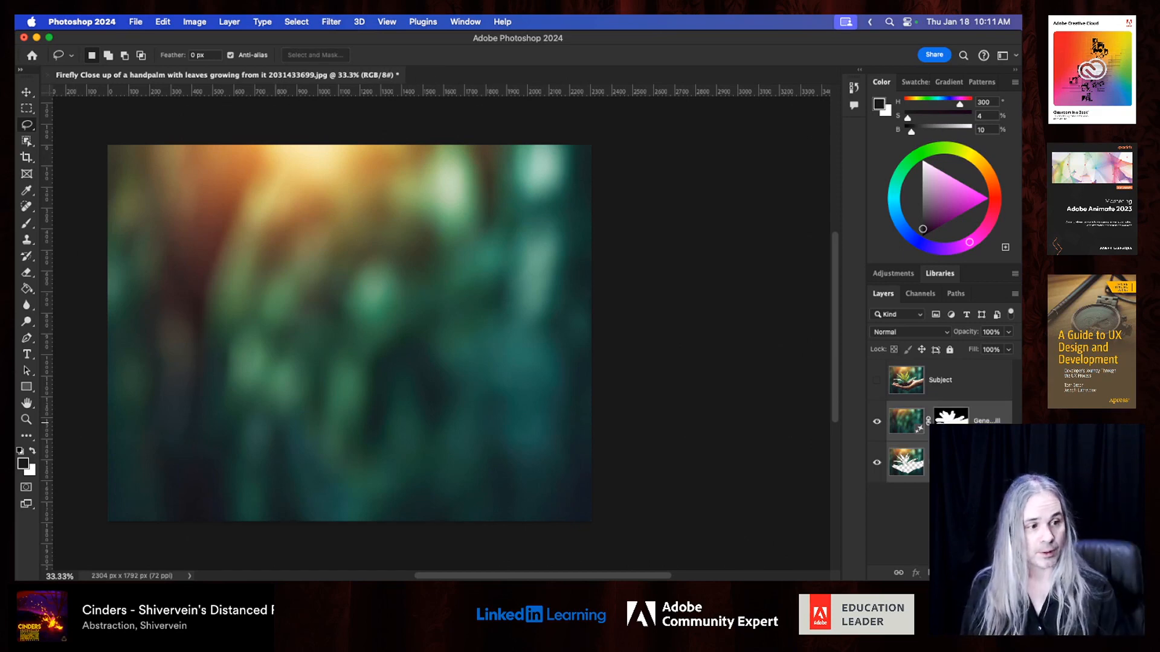
{"action": "right_click", "coordinate": [892, 427]}
{"action": "mouse_move", "coordinate": [941, 571]}
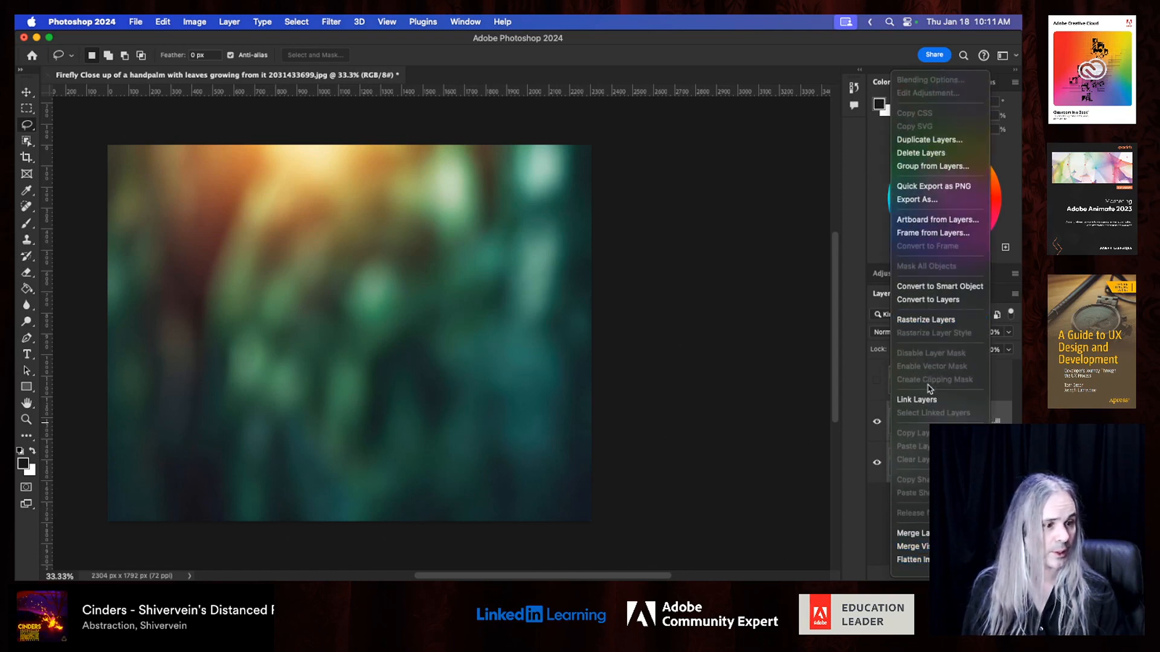
{"action": "scroll", "coordinate": [931, 391], "scroll_direction": "down", "scroll_amount": 3}
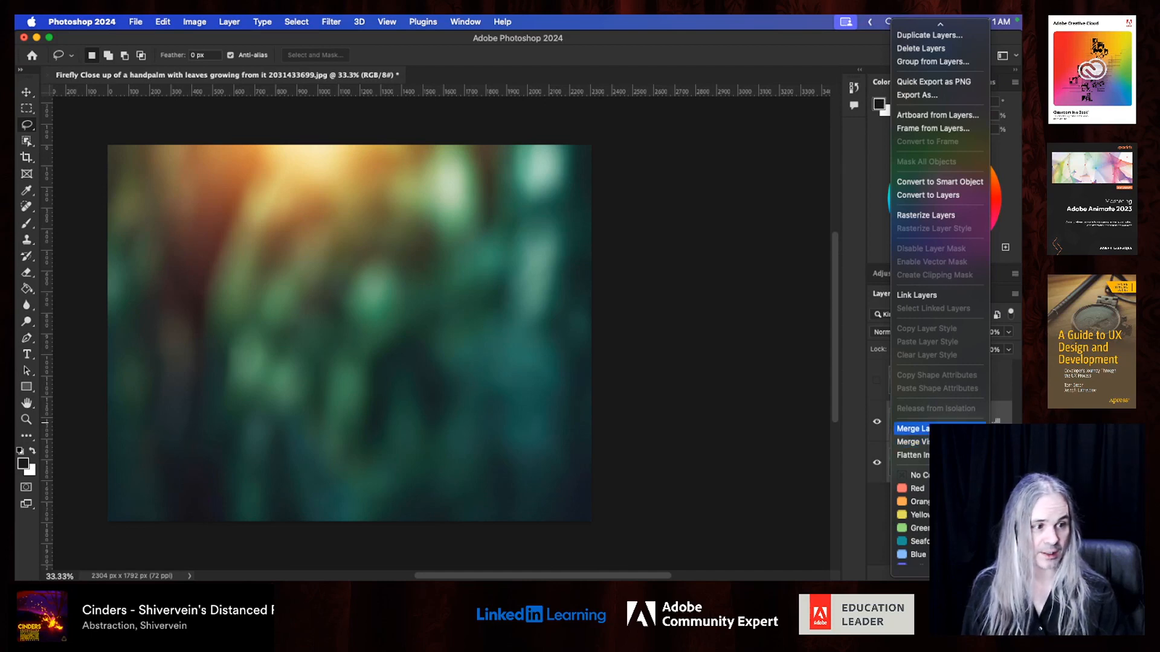
{"action": "left_click", "coordinate": [942, 428]}
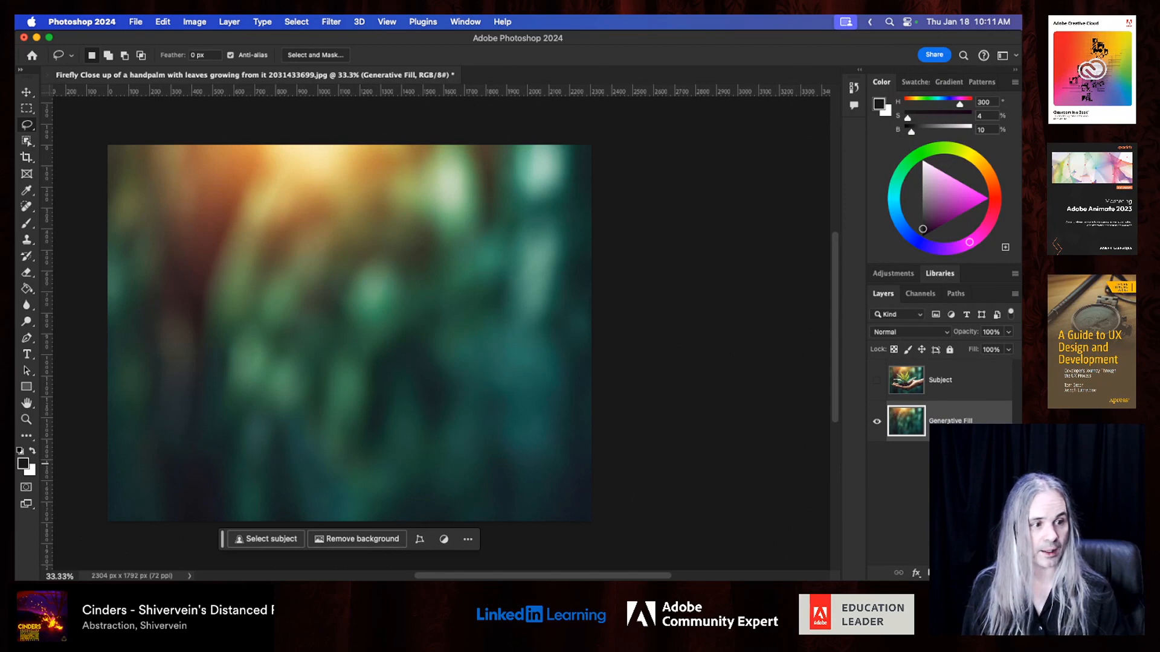
- Rename the merged layer to Background
{"action": "double_click", "coordinate": [951, 420]}
{"action": "type", "text": "Background"}
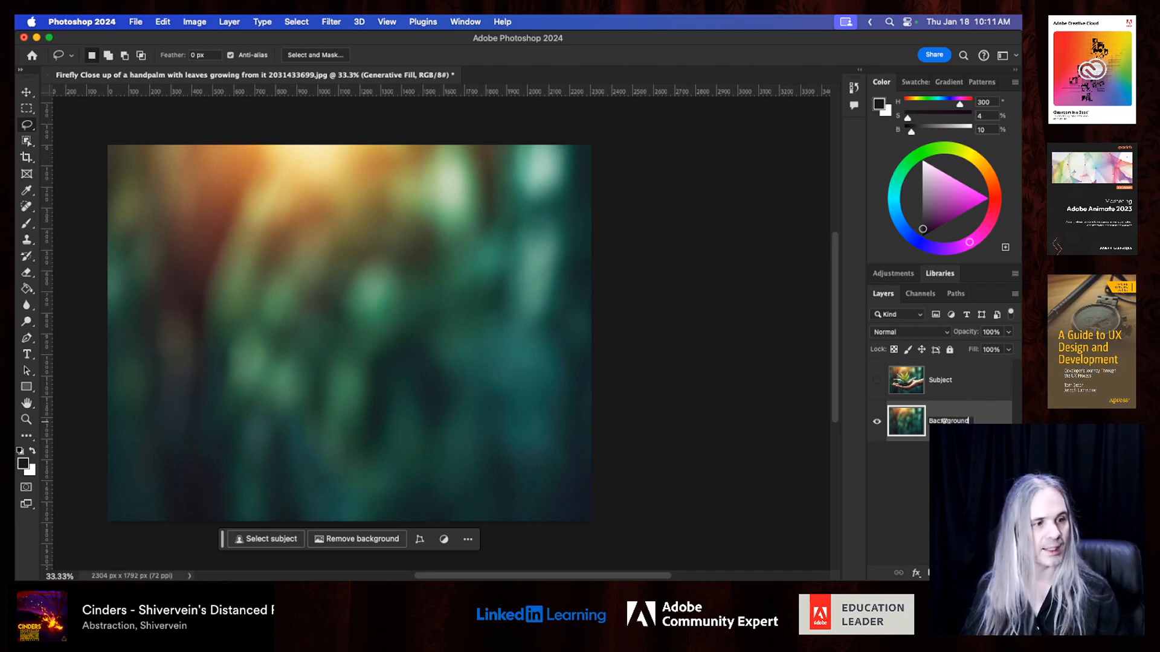
{"action": "key", "text": "Return"}
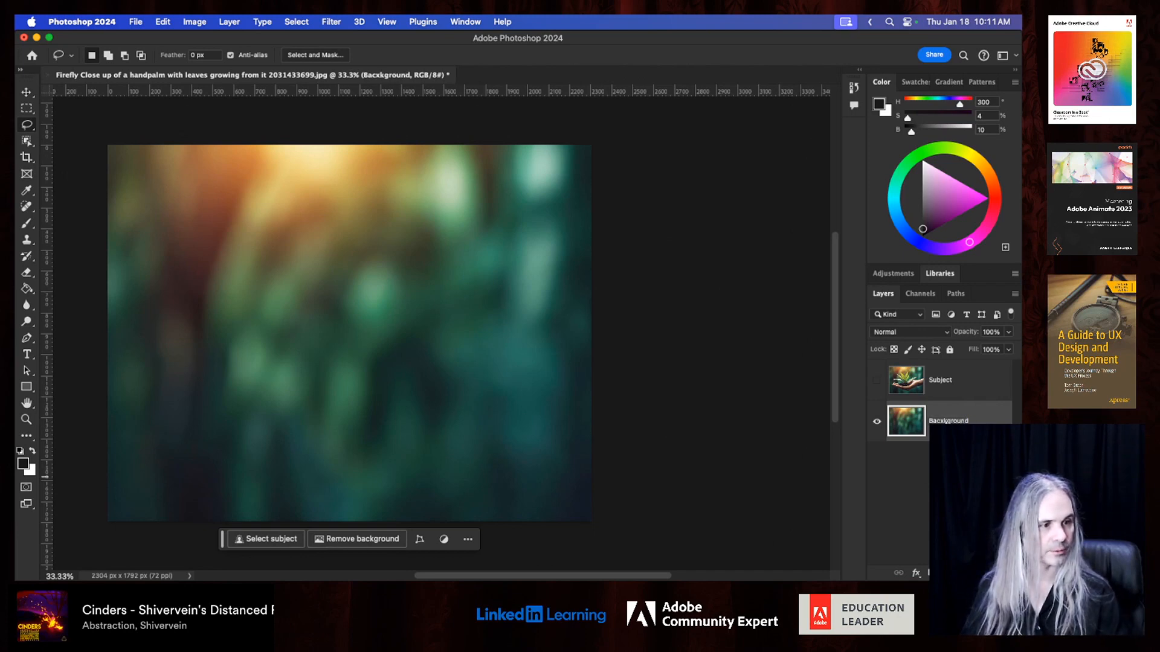
{"action": "double_click", "coordinate": [946, 420]}
{"action": "left_click", "coordinate": [943, 420]}
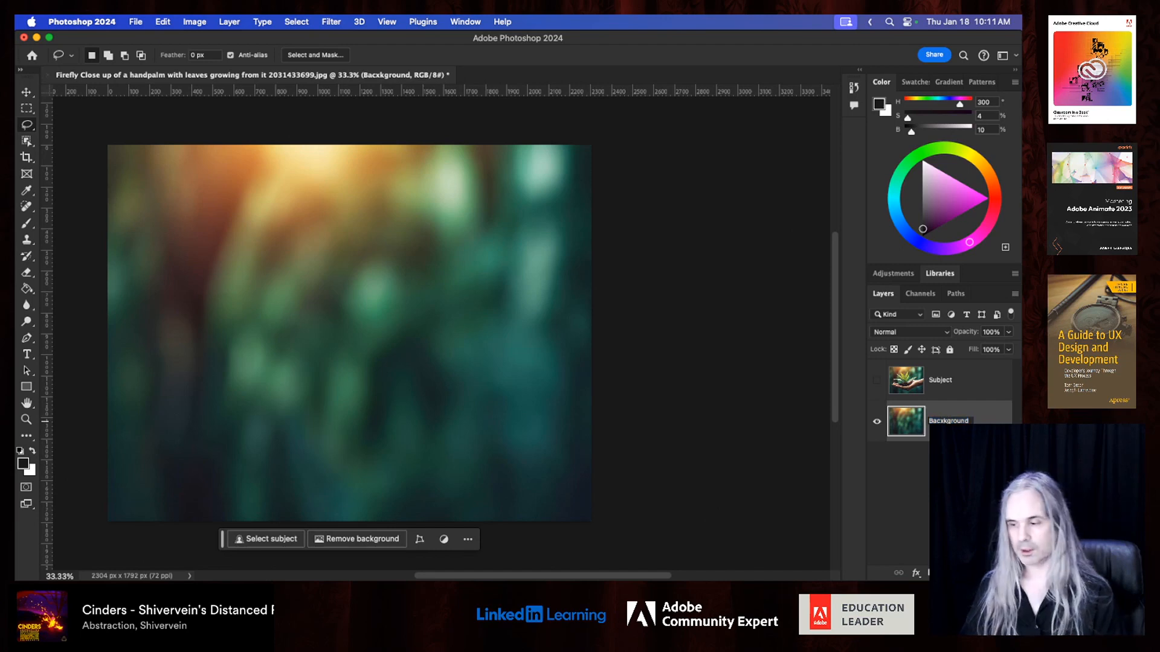
{"action": "key", "text": "BackSpace"}
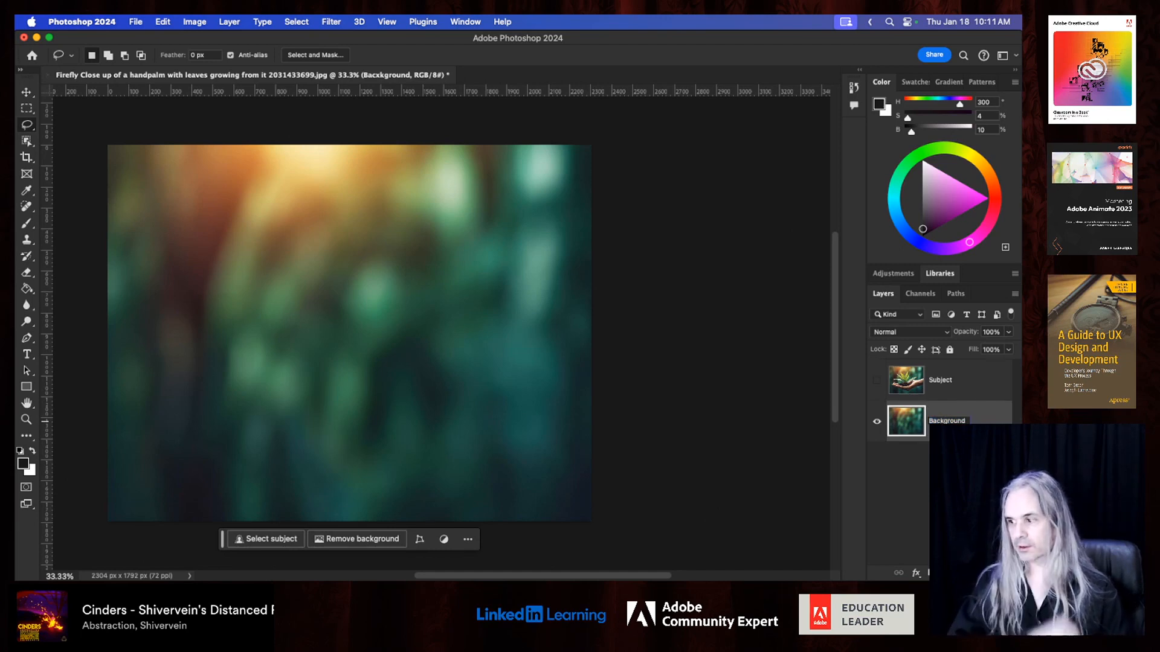
{"action": "key", "text": "Return"}
- Show the Subject layer, remove its background, and hide the Background layer to isolate the cutout
{"action": "left_click", "coordinate": [933, 387]}
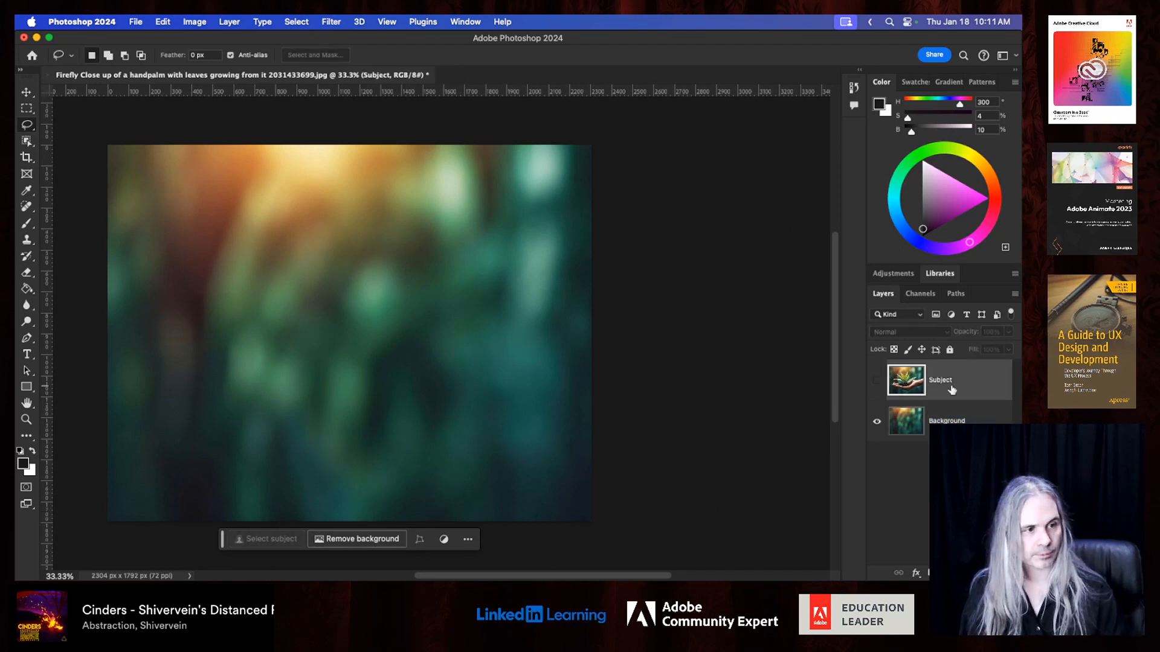
{"action": "left_click", "coordinate": [877, 381]}
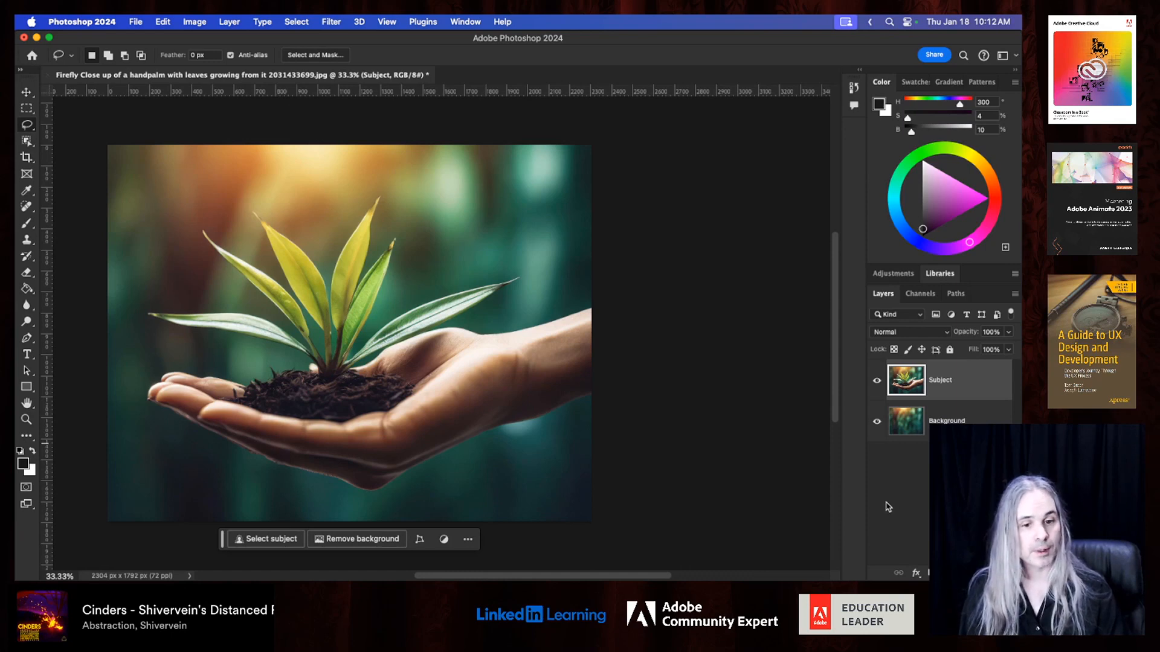
{"action": "left_click", "coordinate": [338, 540]}
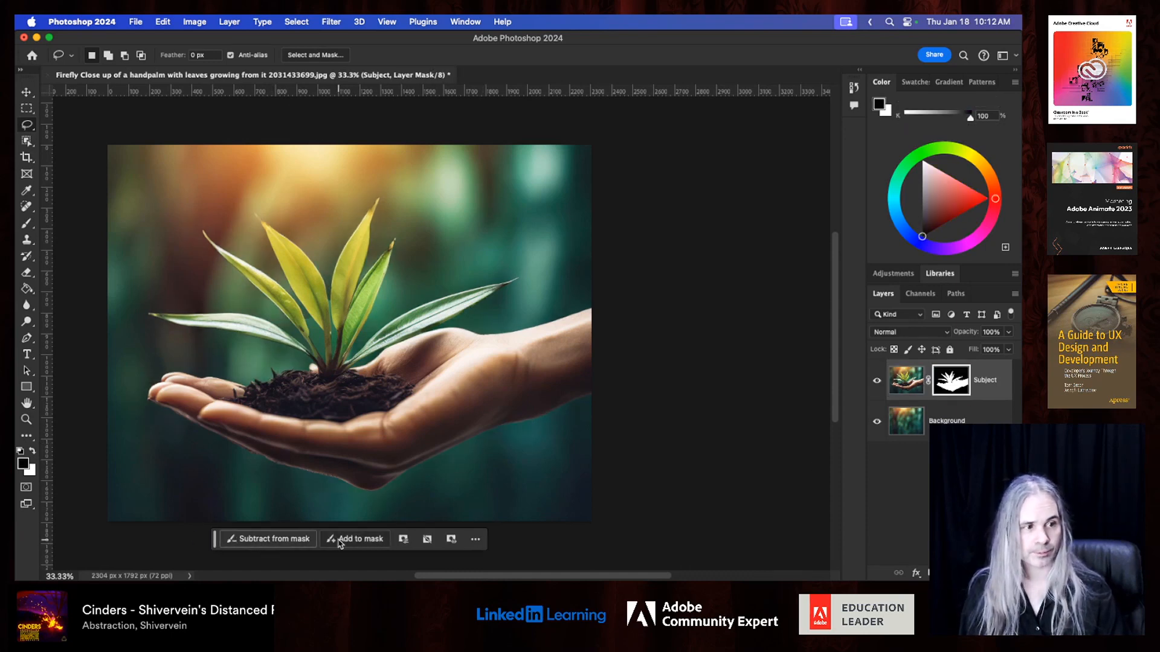
{"action": "left_click", "coordinate": [877, 423]}
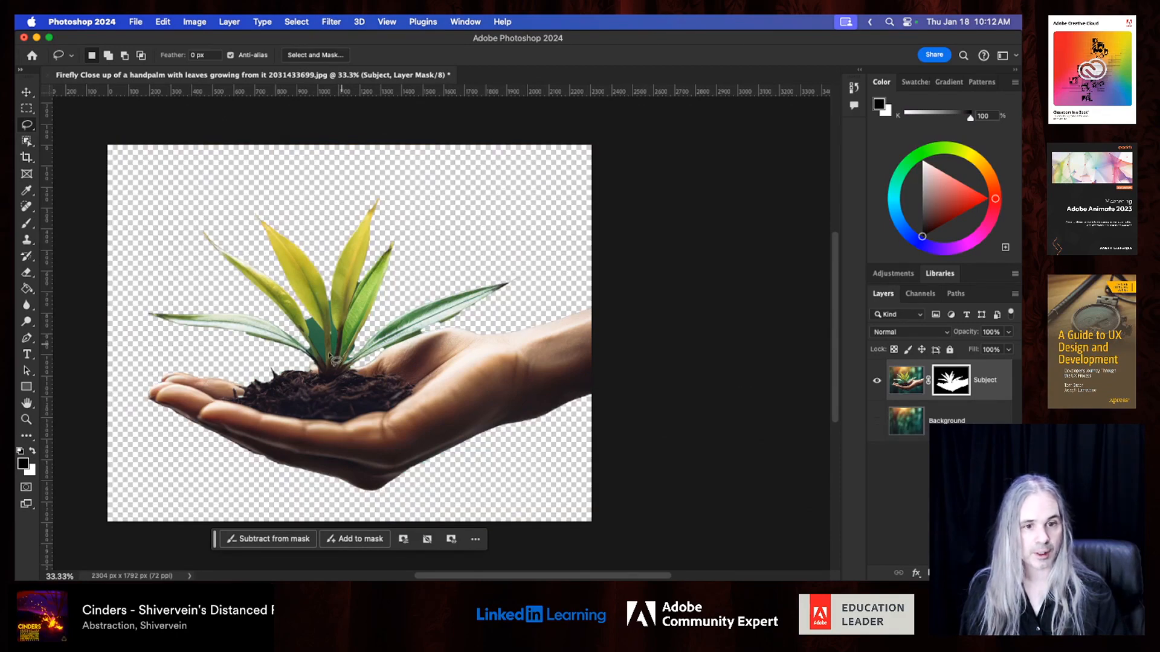
- Select the leftover green patch between the two left yellow-green leaves on the Subject layer's image, using Quick Selection with a size 20 brush
{"action": "scroll", "coordinate": [327, 357], "scroll_direction": "up", "scroll_amount": 3}
{"action": "scroll", "coordinate": [326, 357], "scroll_direction": "up", "scroll_amount": 3}
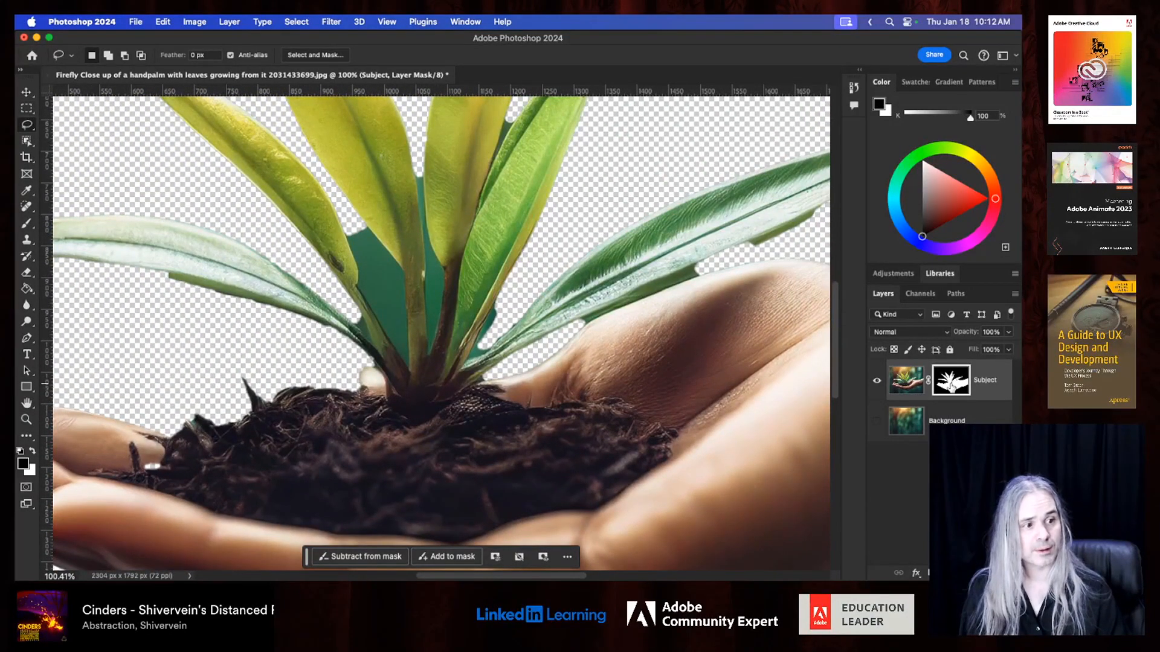
{"action": "left_click", "coordinate": [908, 384]}
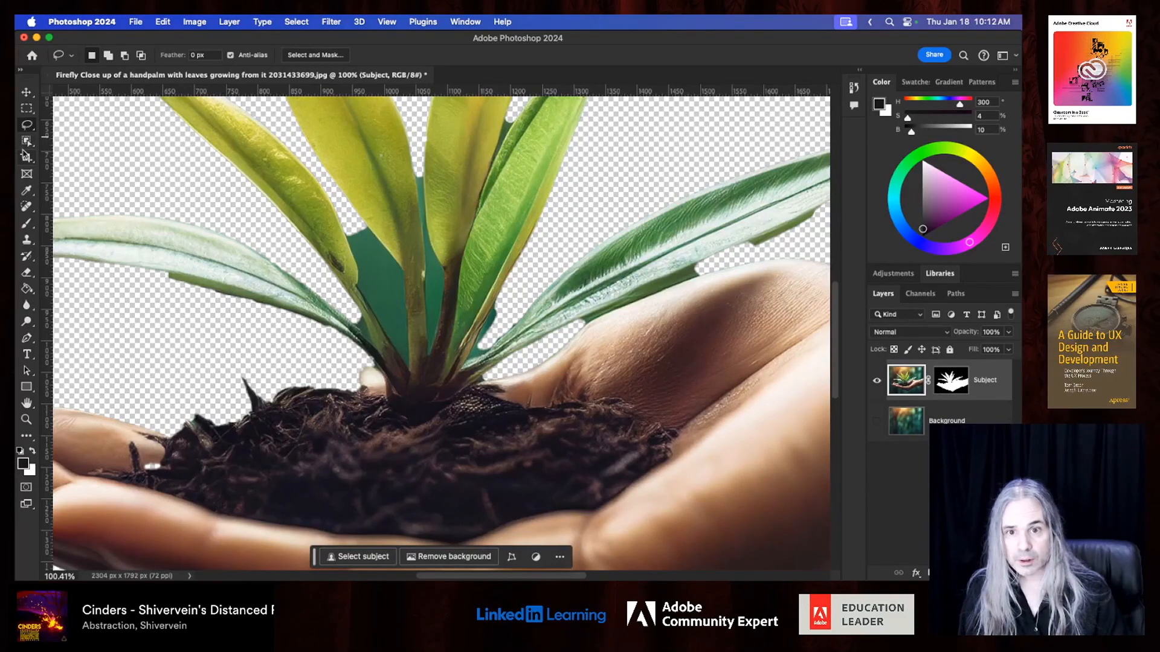
{"action": "left_click", "coordinate": [26, 140]}
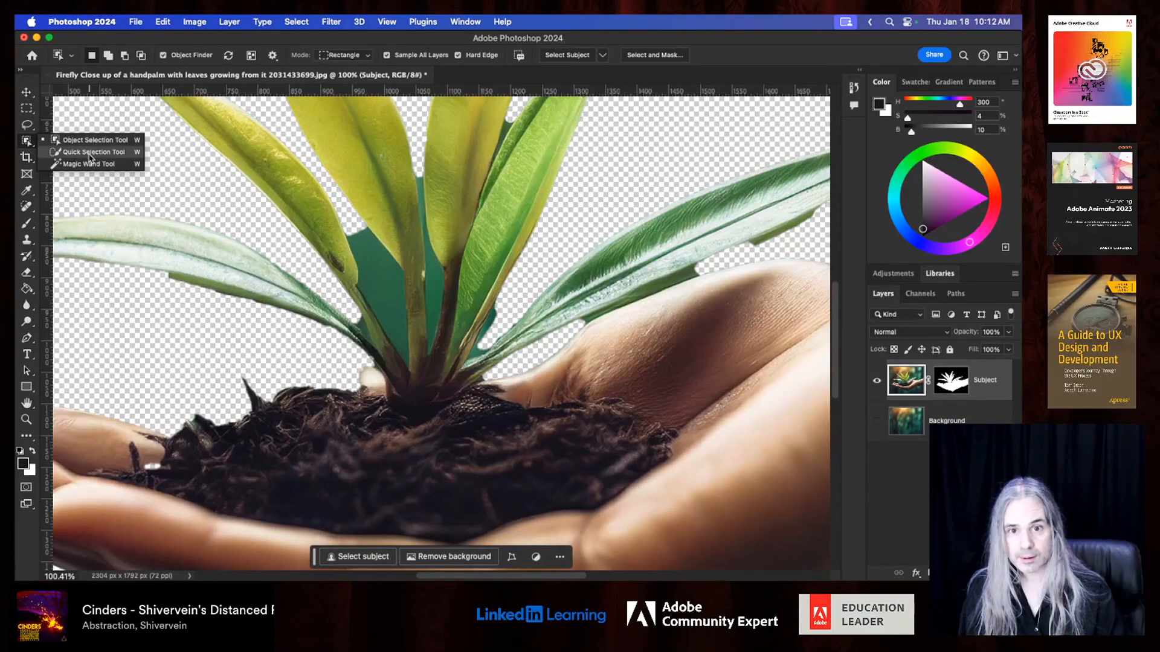
{"action": "left_click", "coordinate": [85, 151]}
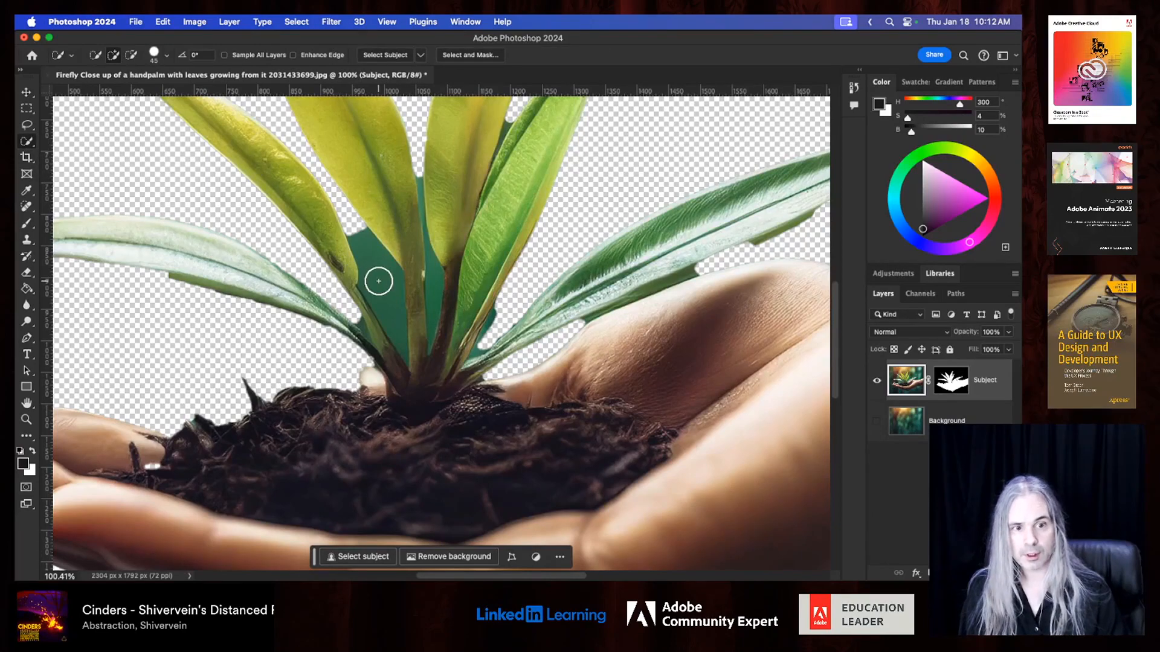
{"action": "key", "text": "bracketleft"}
{"action": "key", "text": "bracketleft"}
{"action": "key", "text": "bracketleft"}
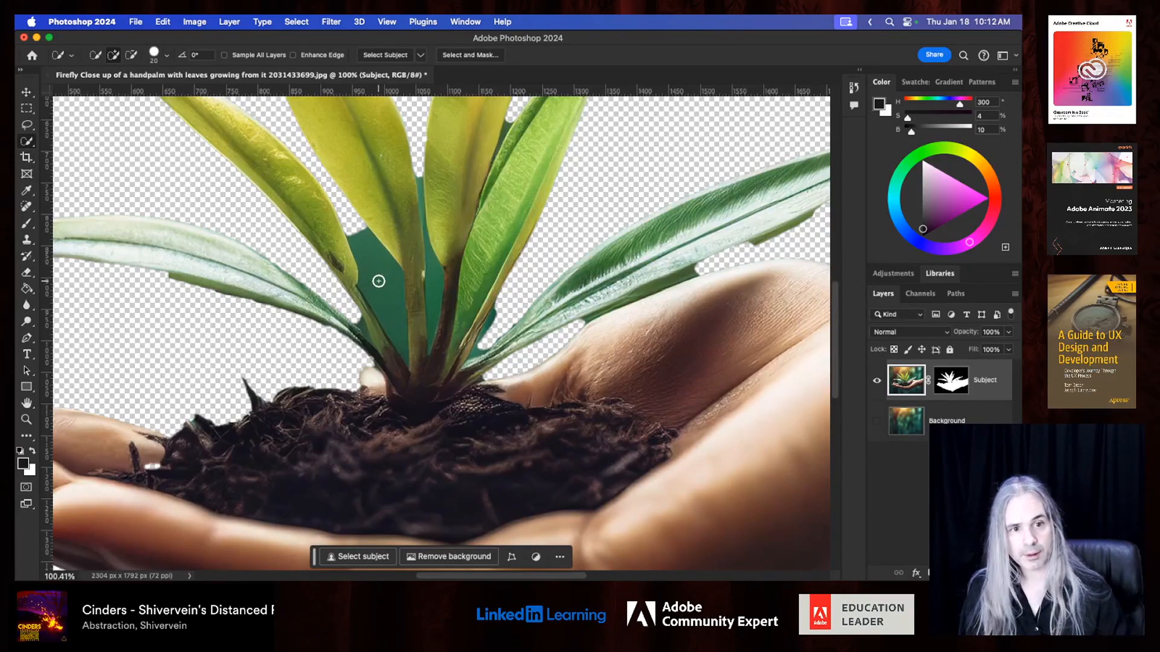
{"action": "mouse_move", "coordinate": [364, 240]}
{"action": "left_mouse_down"}
{"action": "mouse_move", "coordinate": [399, 335]}
{"action": "mouse_move", "coordinate": [376, 316]}
{"action": "mouse_move", "coordinate": [371, 341]}
{"action": "left_mouse_up"}
{"action": "left_click", "coordinate": [399, 348]}
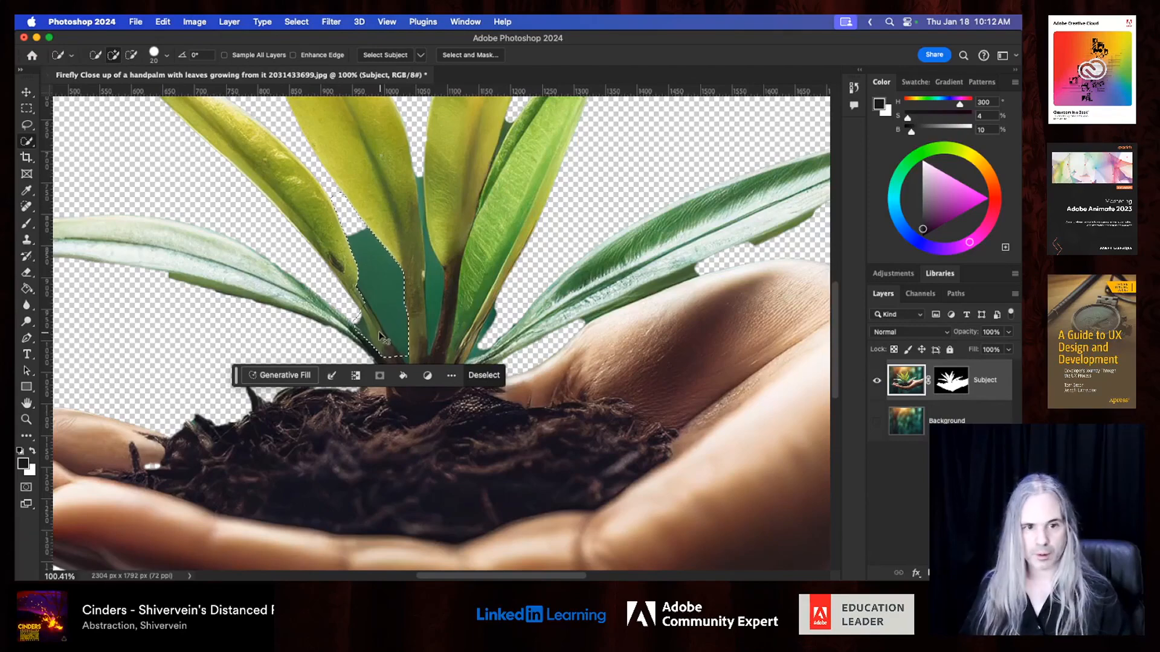
- Refine the green patch selection by subtracting the stem and leaf areas along its lower edge
{"action": "key", "text": "alt"}
{"action": "mouse_move", "coordinate": [377, 332]}
{"action": "left_mouse_down"}
{"action": "mouse_move", "coordinate": [363, 312]}
{"action": "mouse_move", "coordinate": [386, 354]}
{"action": "mouse_move", "coordinate": [372, 342]}
{"action": "left_mouse_up"}
{"action": "left_click", "coordinate": [358, 328]}
{"action": "left_click", "coordinate": [393, 359]}
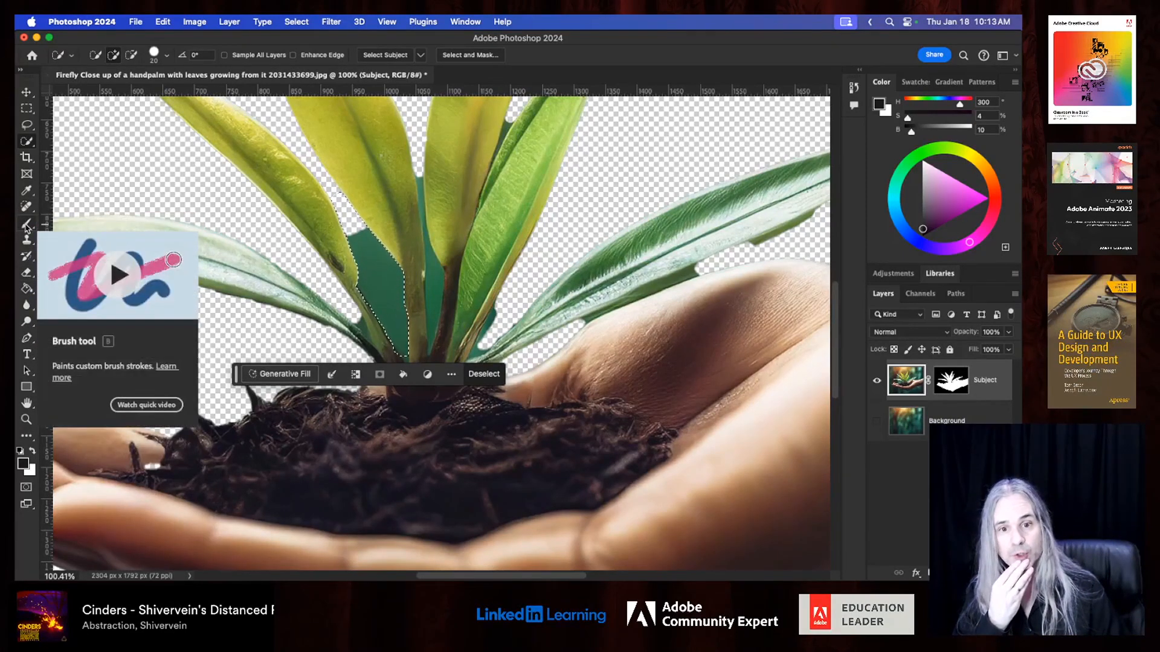
- Paint the selected patch black on the Subject layer's mask with the 100 px Hard Round brush, undoing any stroke made on the image itself
{"action": "left_click", "coordinate": [27, 227]}
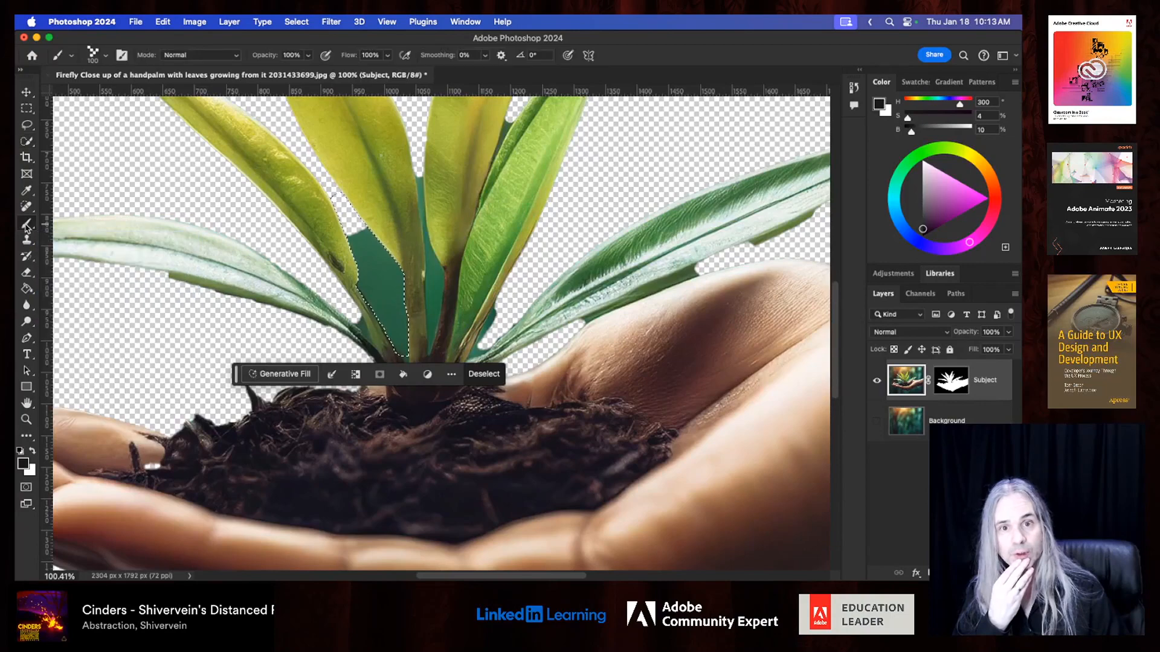
{"action": "left_click", "coordinate": [105, 56]}
{"action": "scroll", "coordinate": [143, 268], "scroll_direction": "up", "scroll_amount": 3}
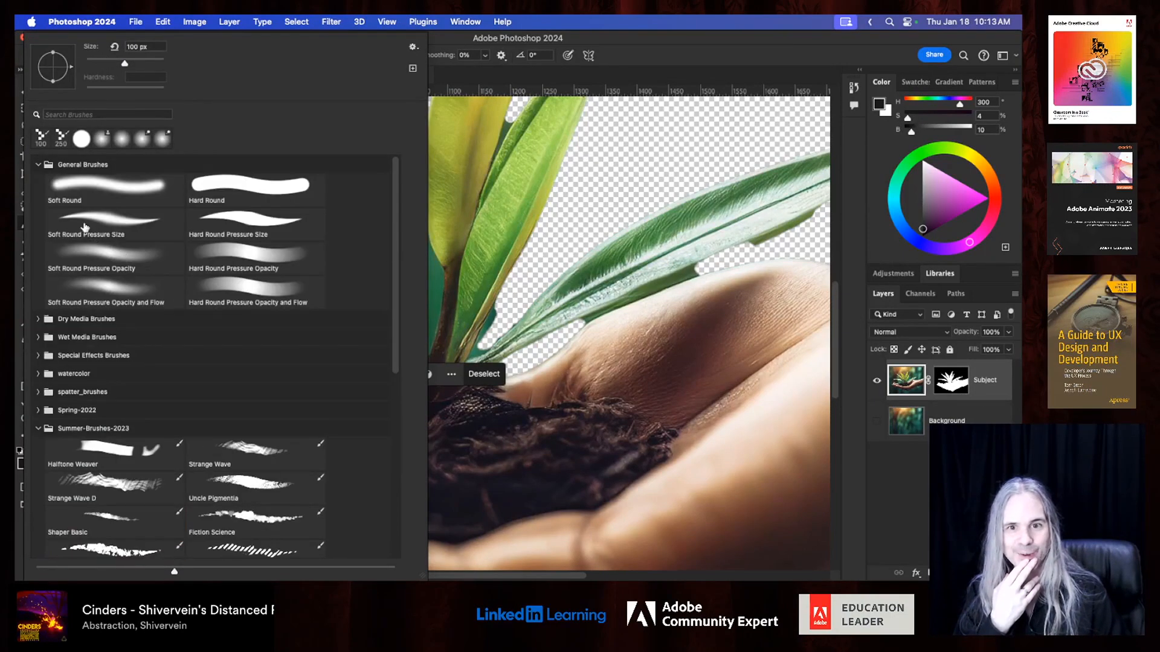
{"action": "left_click", "coordinate": [285, 194]}
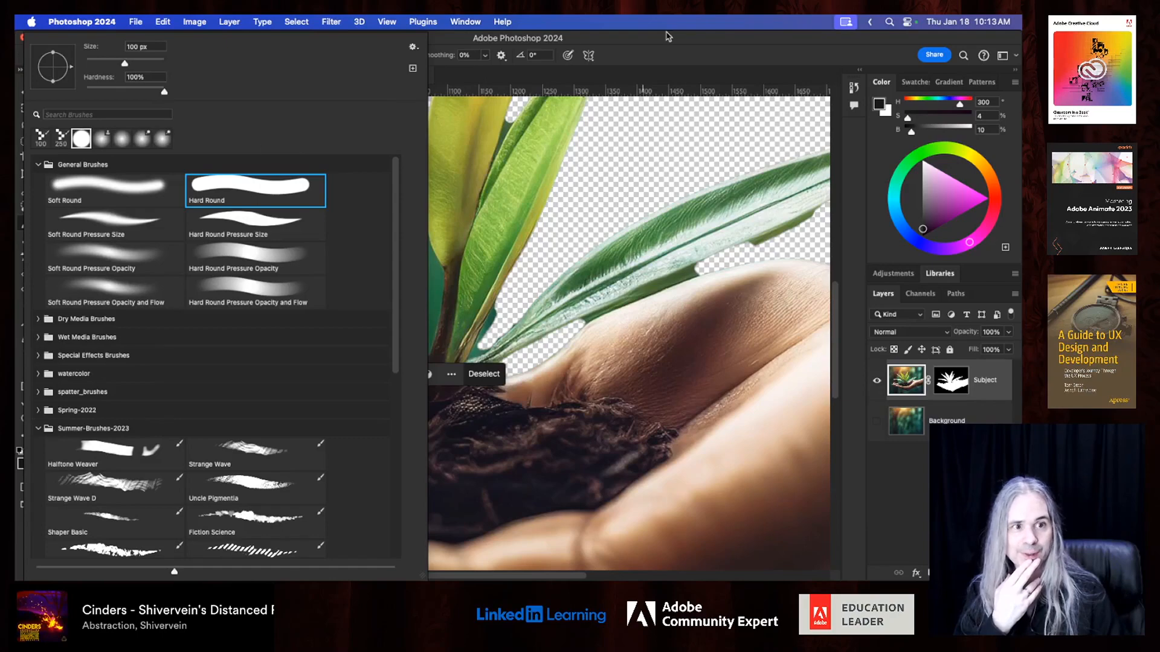
{"action": "left_click", "coordinate": [677, 51]}
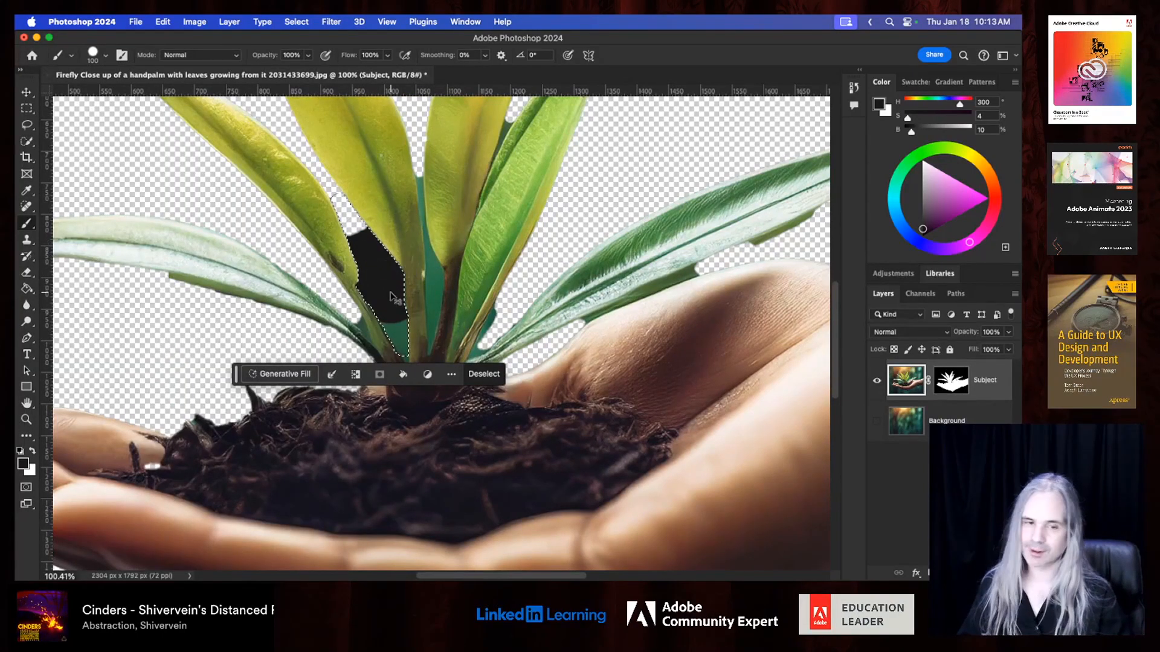
{"action": "key", "text": "super+z"}
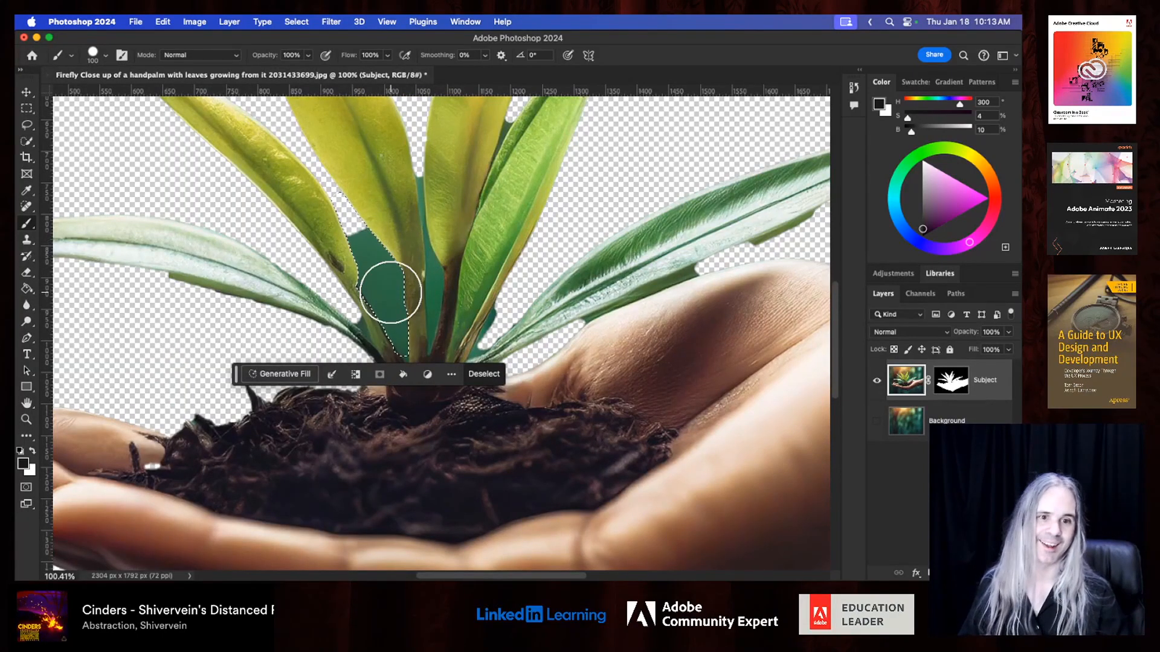
{"action": "left_click", "coordinate": [954, 386]}
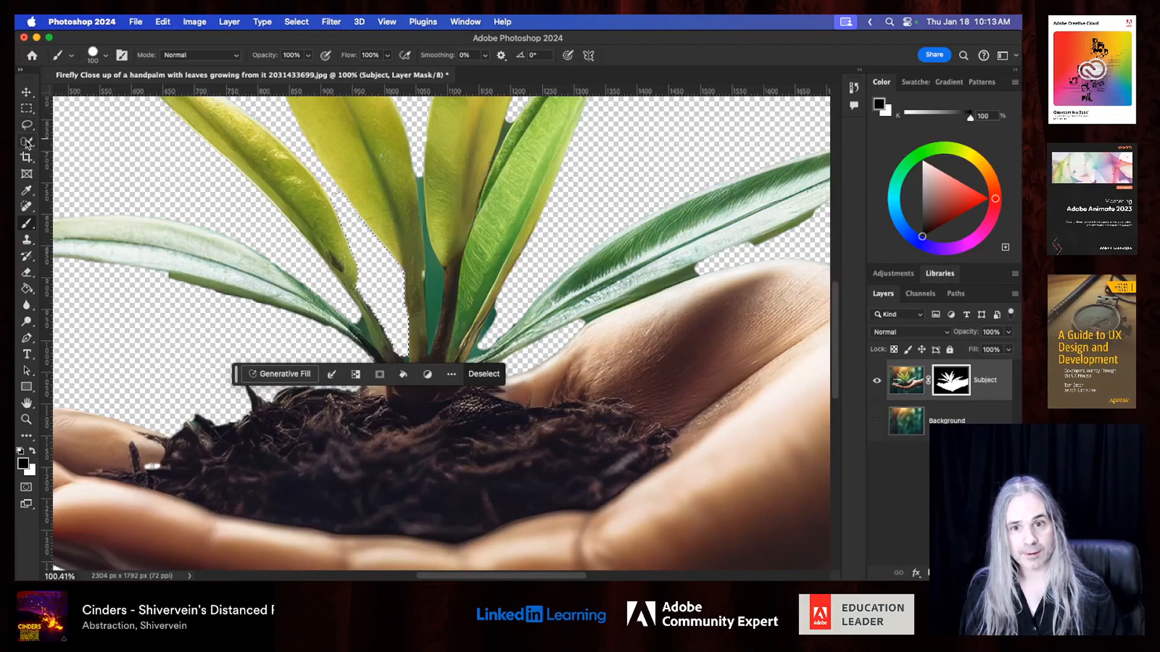
- Return to Quick Selection on the Subject layer's image and clear the current selection
{"action": "left_click", "coordinate": [26, 142]}
{"action": "left_click", "coordinate": [909, 390]}
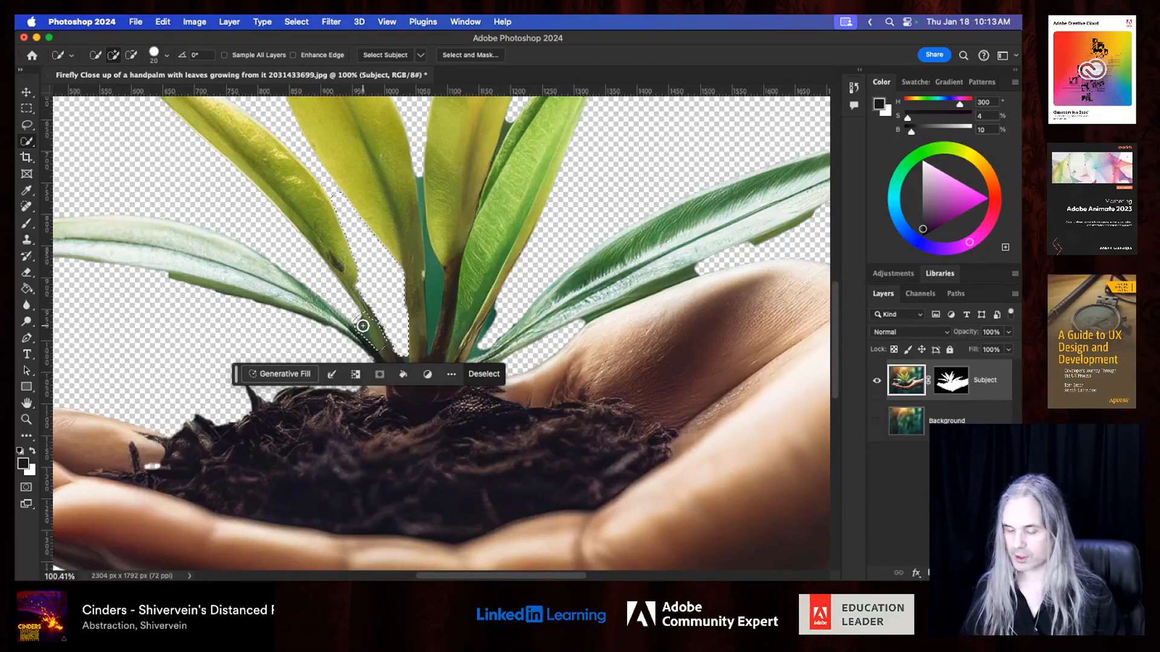
{"action": "left_click_drag", "start_coordinate": [362, 325], "coordinate": [377, 316]}
{"action": "key", "text": "super+d"}
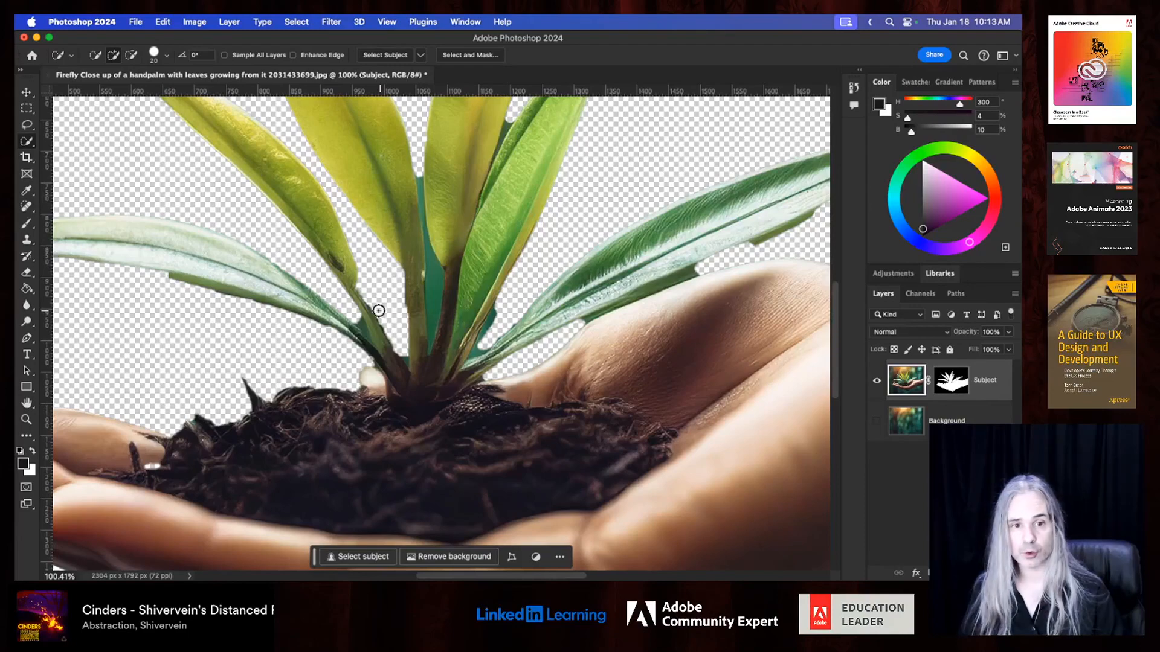
- Reduce the Quick Selection brush size to suit the narrow green gaps at the base of the plant's stems
{"action": "scroll", "coordinate": [359, 321], "scroll_direction": "up", "scroll_amount": 8}
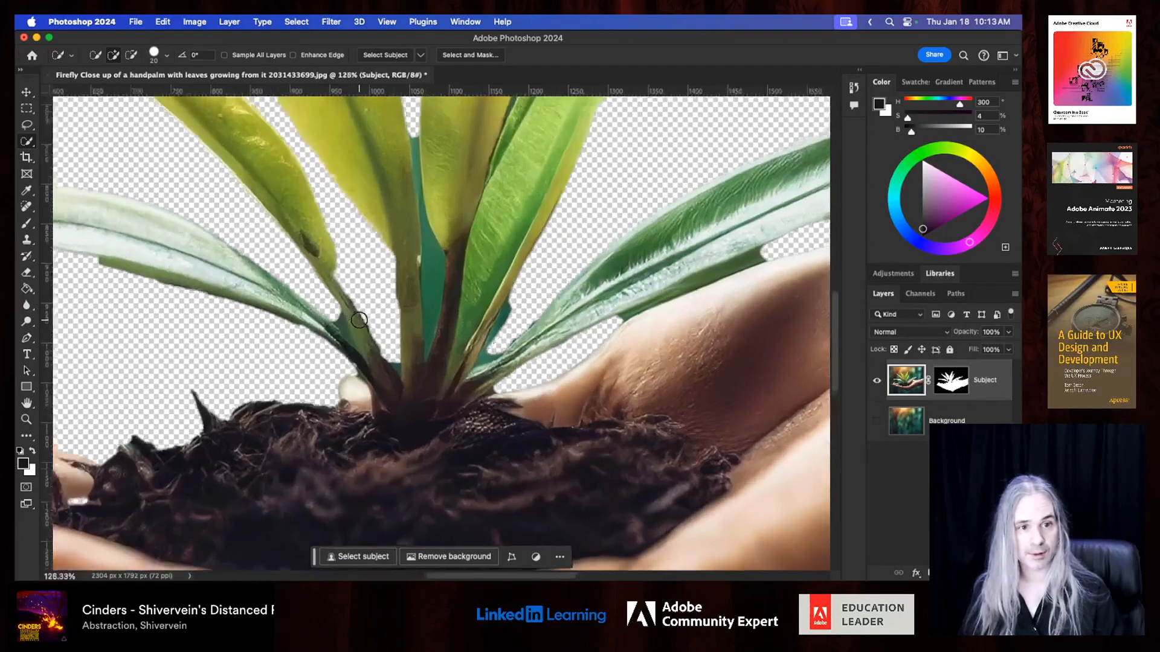
{"action": "scroll", "coordinate": [358, 321], "scroll_direction": "right", "scroll_amount": 1}
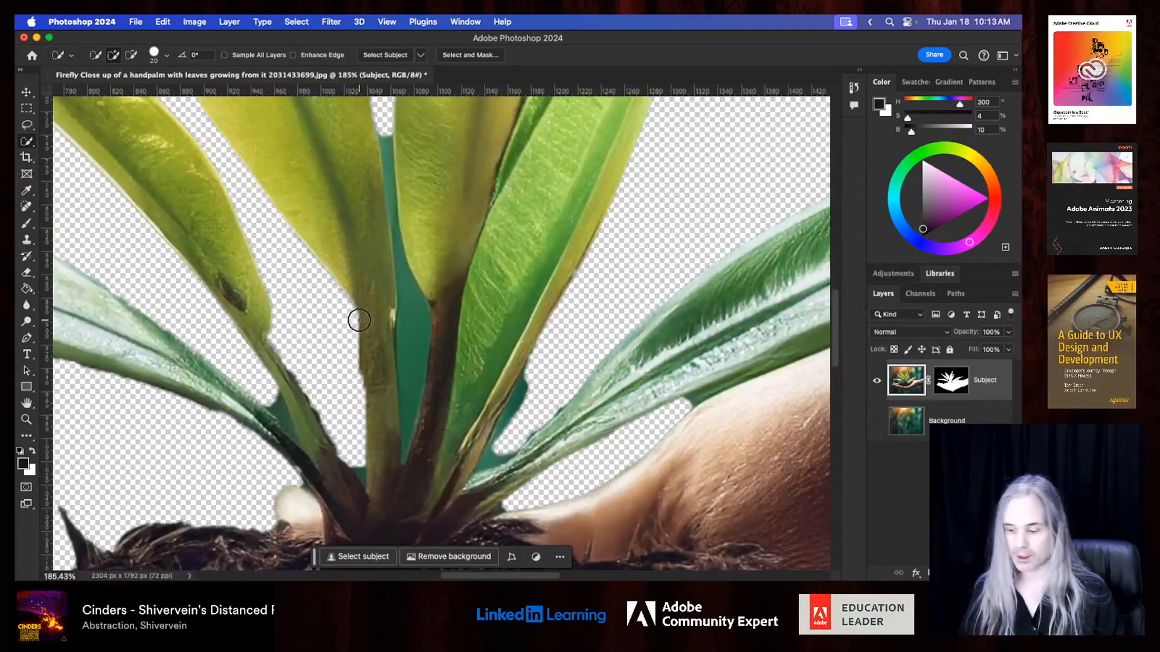
{"action": "key", "text": "bracketleft"}
{"action": "key", "text": "bracketleft"}
{"action": "key", "text": "bracketleft"}
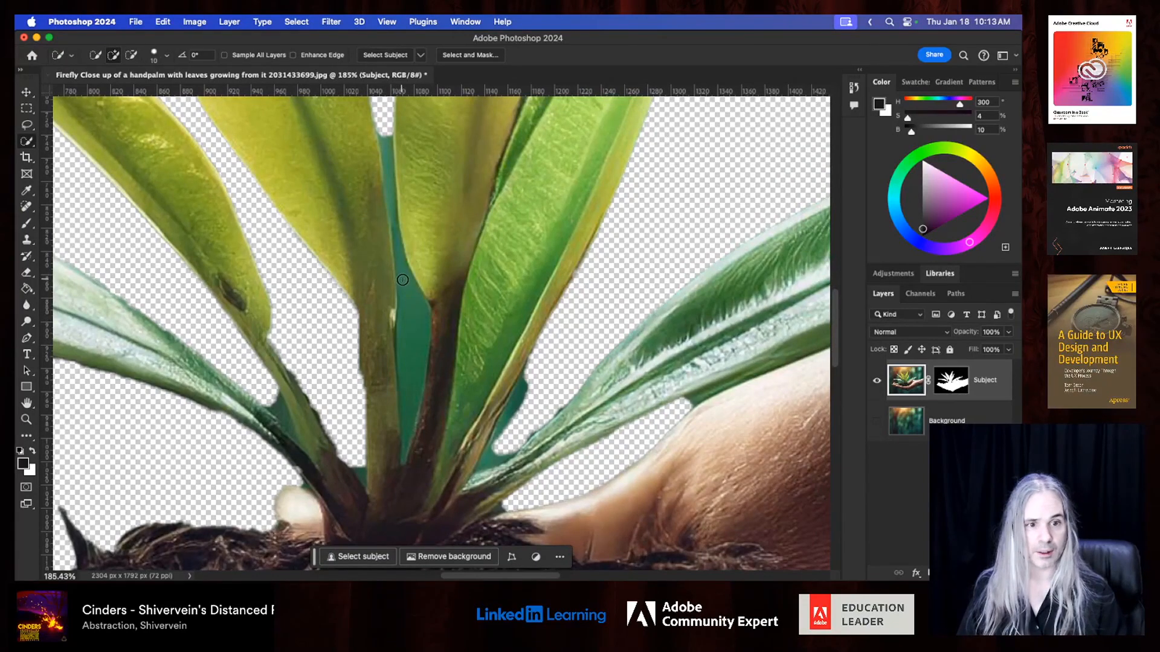
{"action": "left_click", "coordinate": [277, 406]}
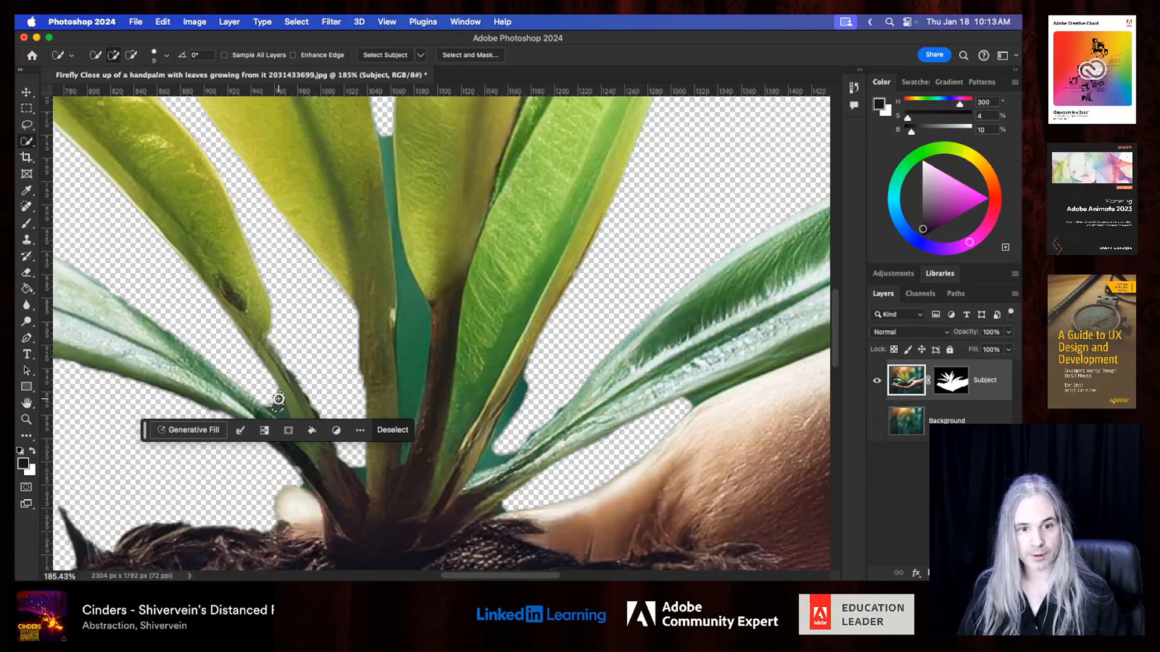
{"action": "left_click", "coordinate": [281, 412]}
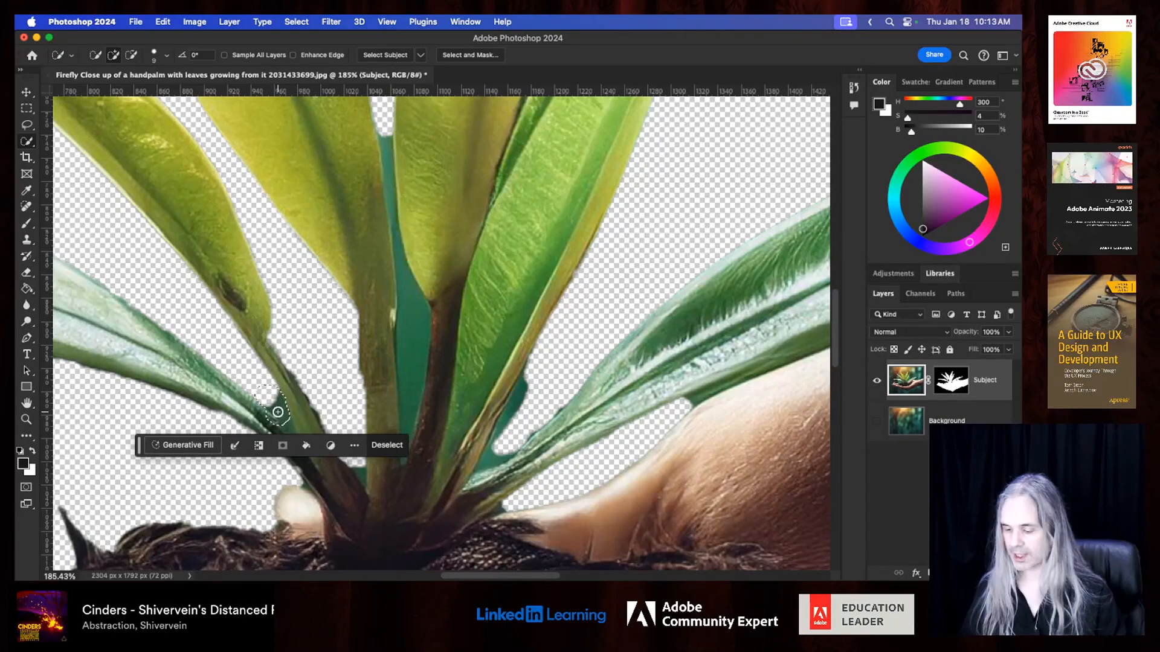
{"action": "key", "text": "super+d"}
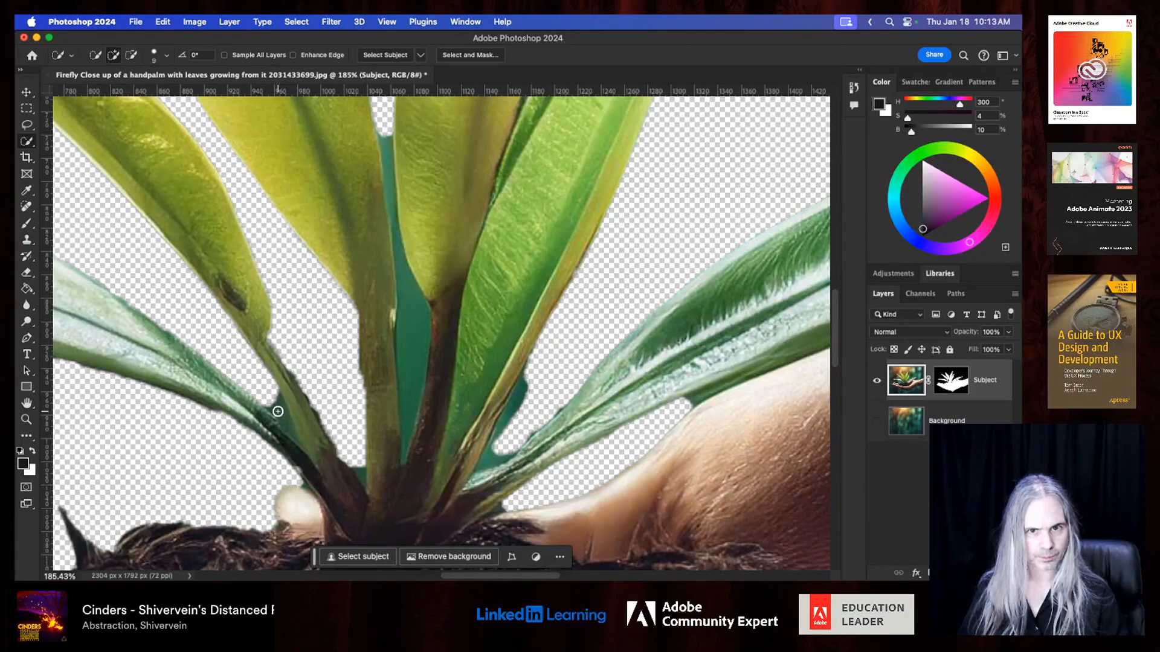
- Select the small green patch between the lower-left leaf and its neighbouring stem, mask it out on the Subject layer's mask, and deselect
{"action": "left_click", "coordinate": [277, 407]}
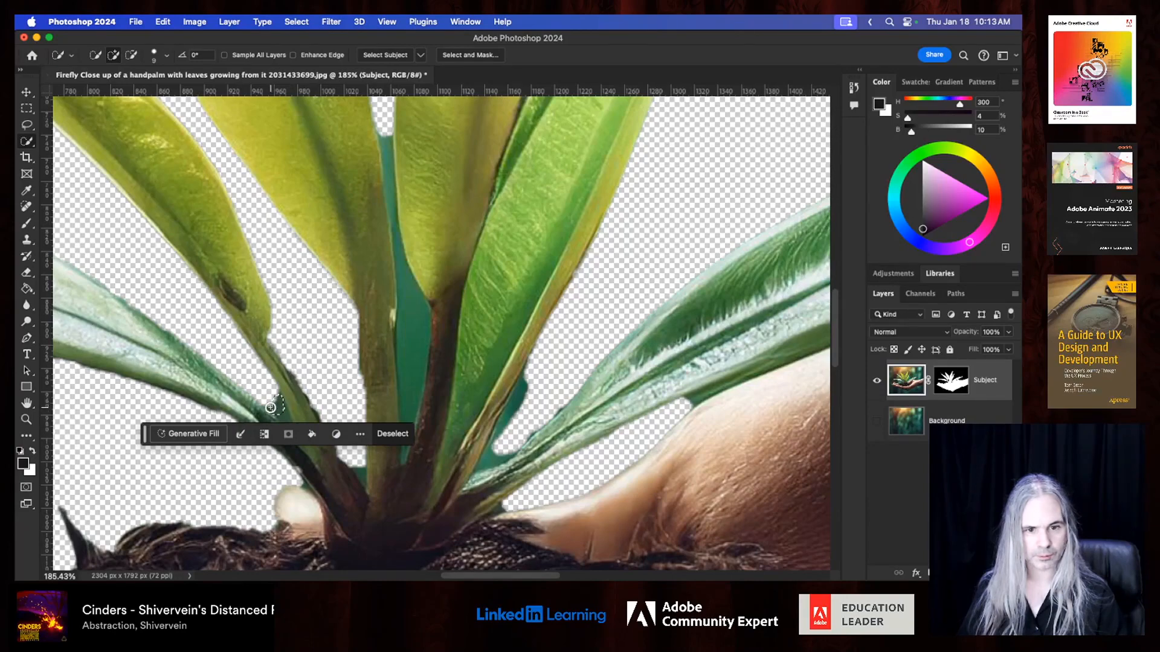
{"action": "left_click", "coordinate": [270, 408]}
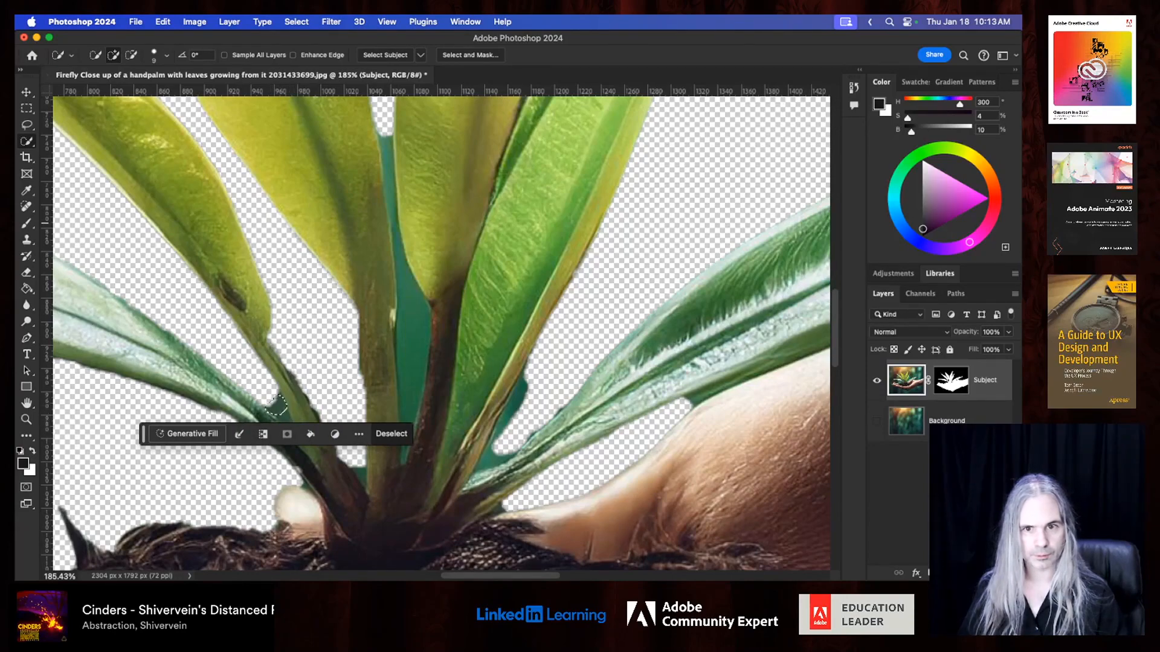
{"action": "left_click", "coordinate": [26, 224]}
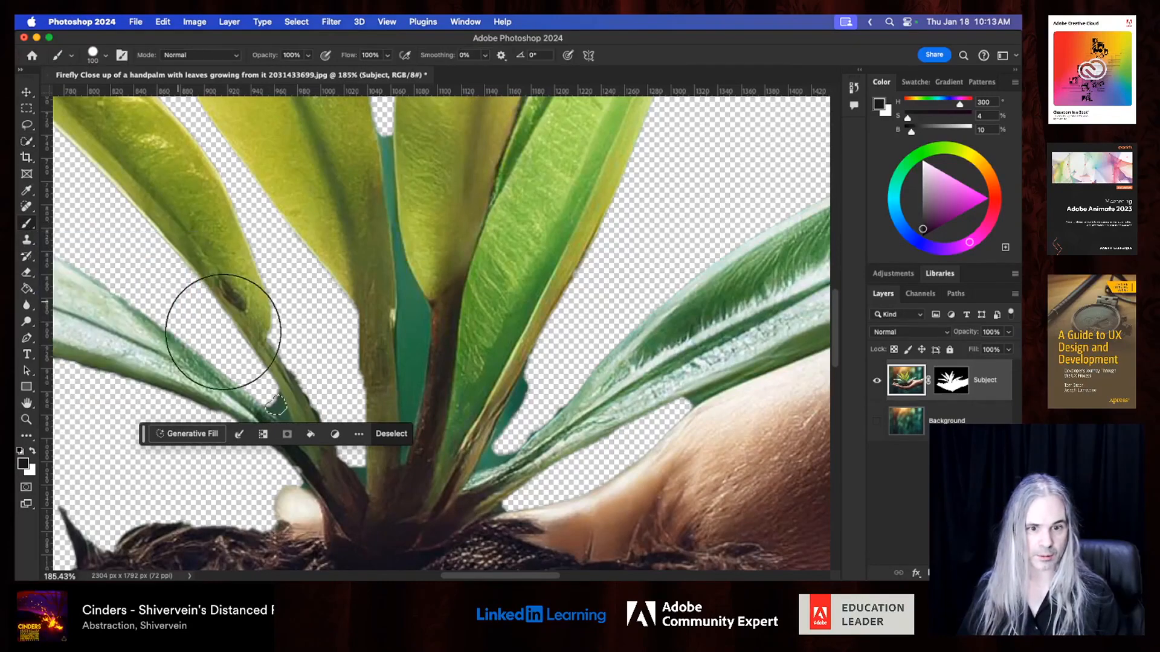
{"action": "left_click", "coordinate": [283, 396]}
{"action": "key", "text": "super+z"}
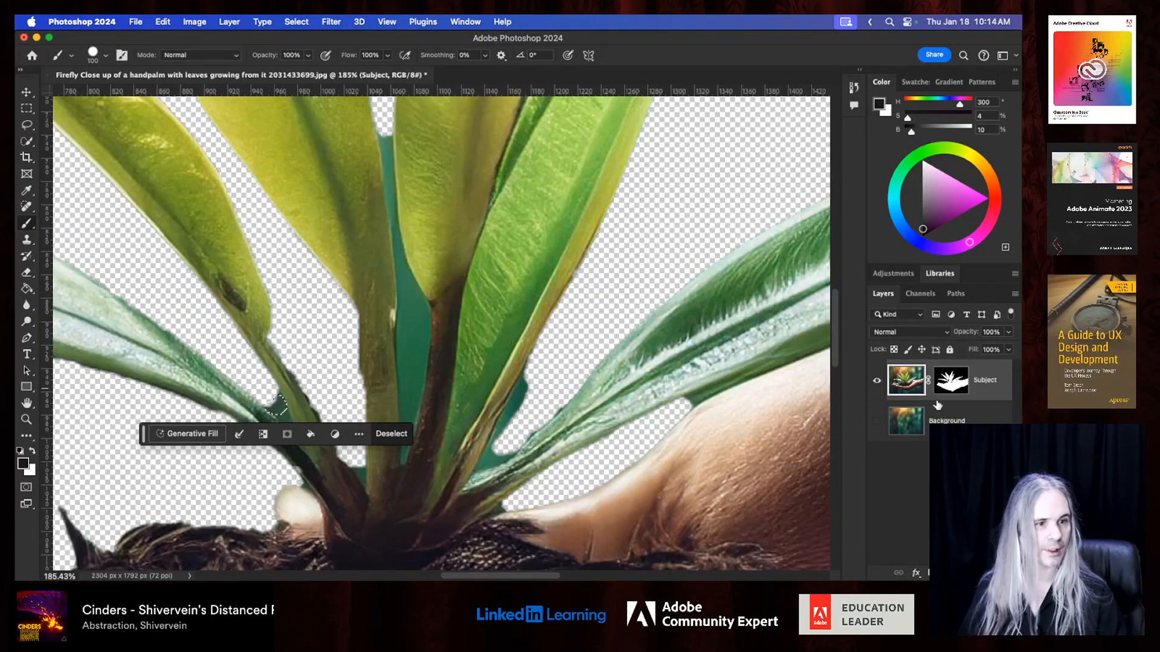
{"action": "key", "text": "super+backslash"}
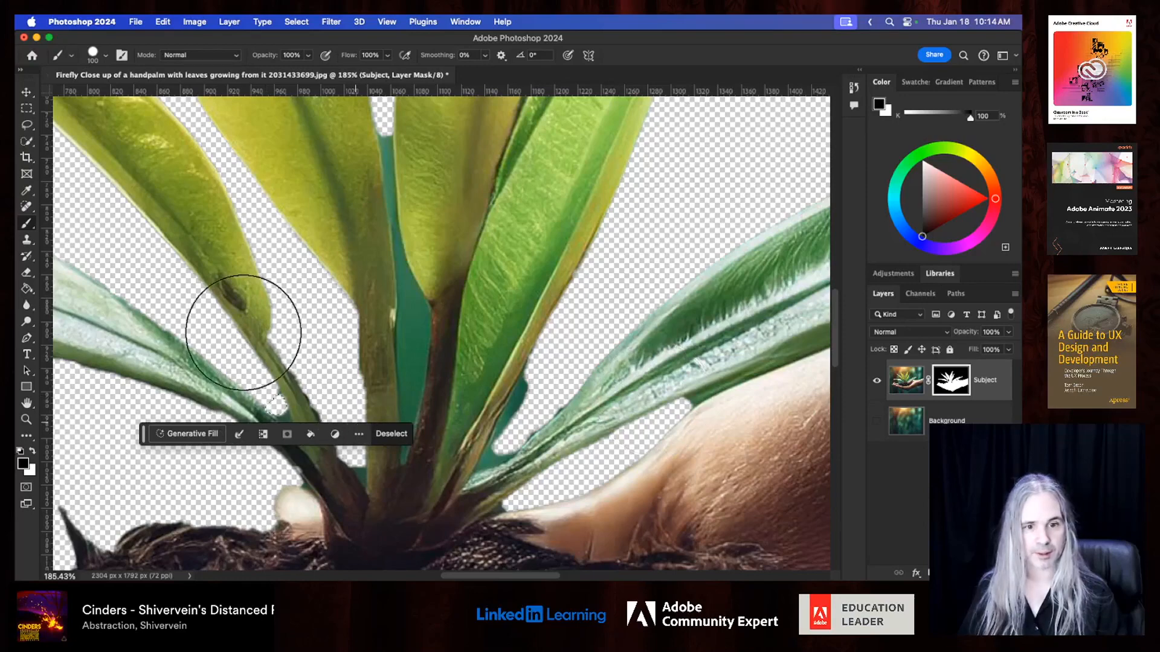
{"action": "key", "text": "super+d"}
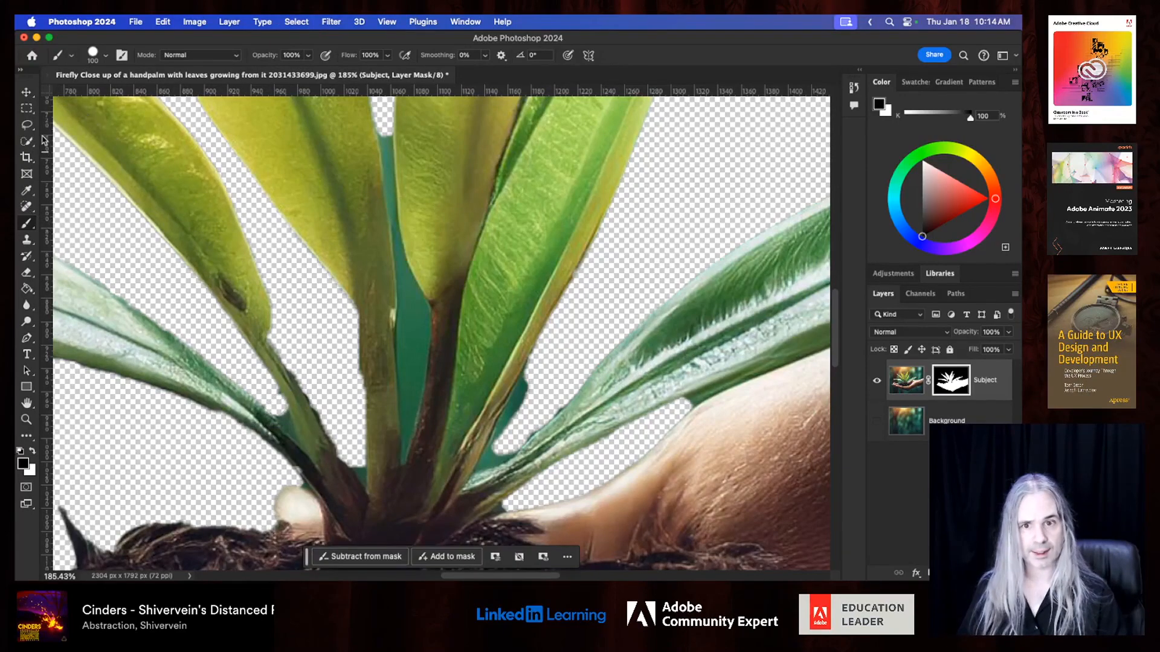
- Select the long green strip between the two central yellow-green leaves and their stems with Quick Selection
{"action": "left_click", "coordinate": [26, 143]}
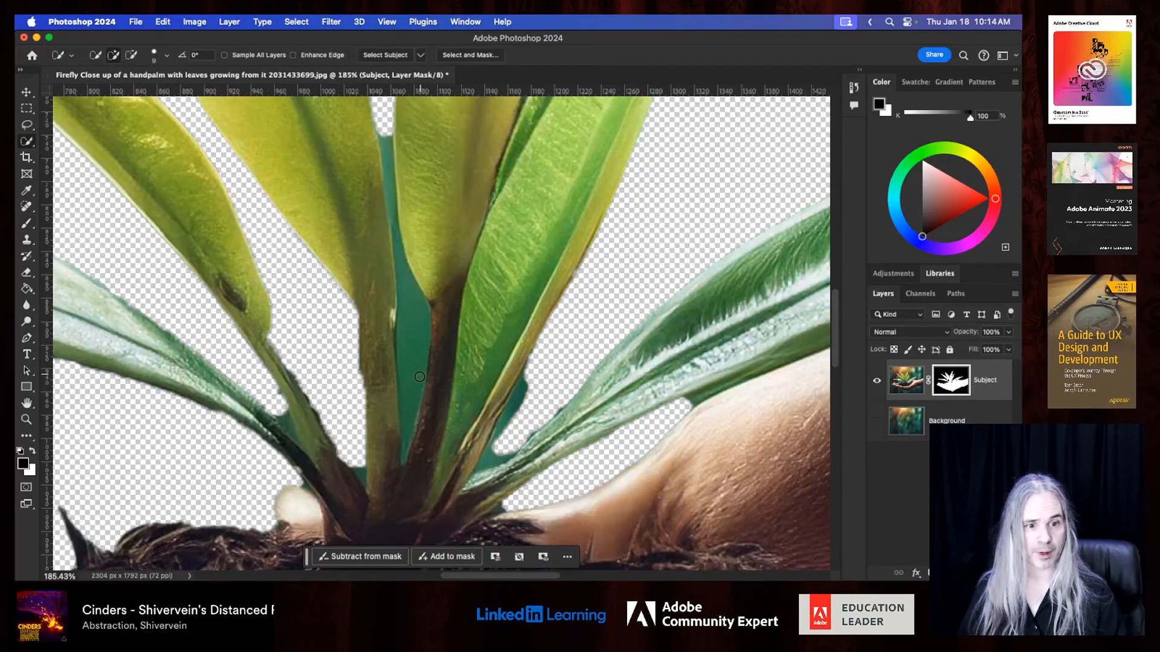
{"action": "left_click", "coordinate": [409, 397]}
{"action": "left_click_drag", "start_coordinate": [408, 394], "coordinate": [407, 284]}
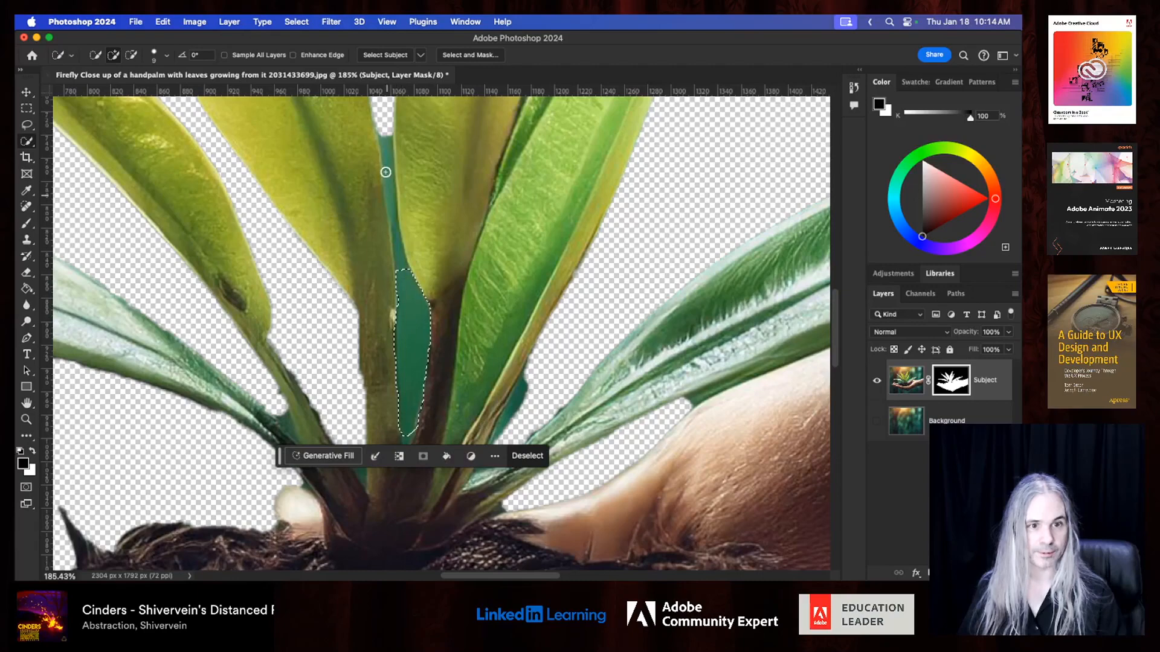
{"action": "left_click", "coordinate": [385, 143]}
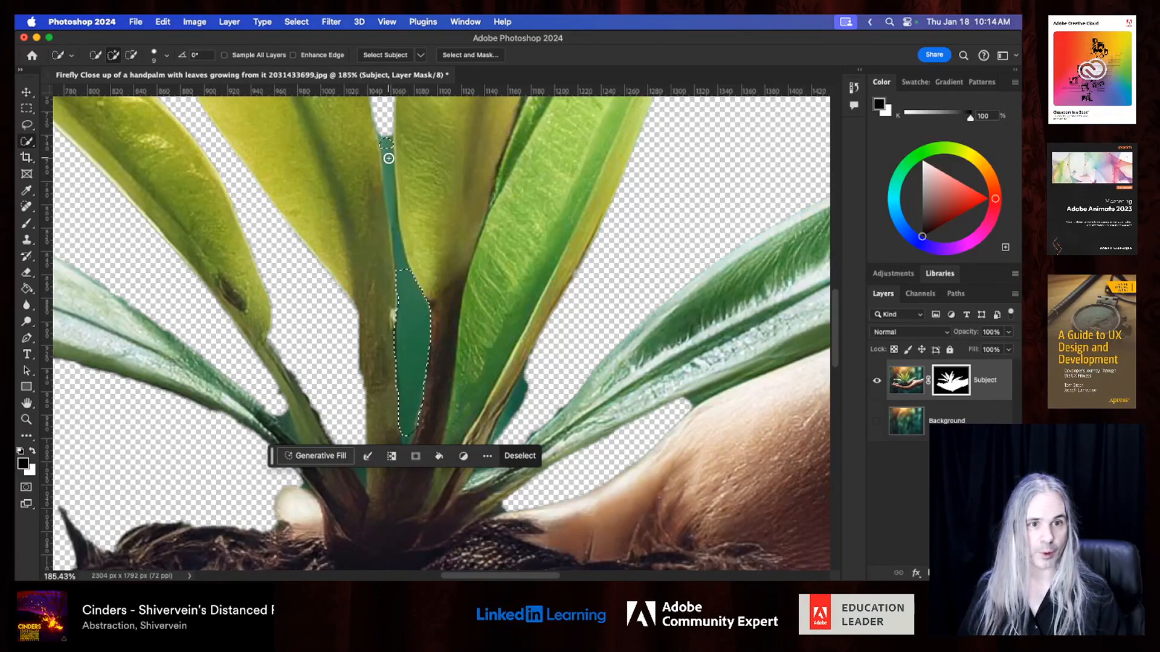
{"action": "left_click_drag", "start_coordinate": [388, 162], "coordinate": [397, 244]}
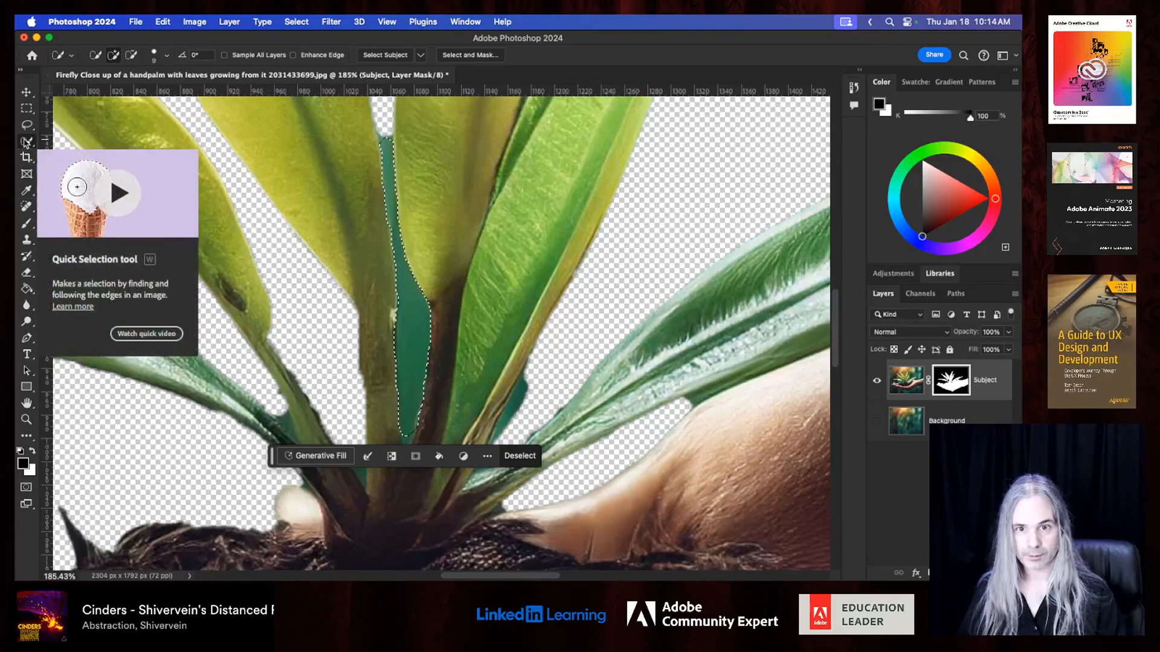
- Paint the selected central strip black on the Subject layer's mask with the 100 px brush
{"action": "left_click", "coordinate": [26, 224]}
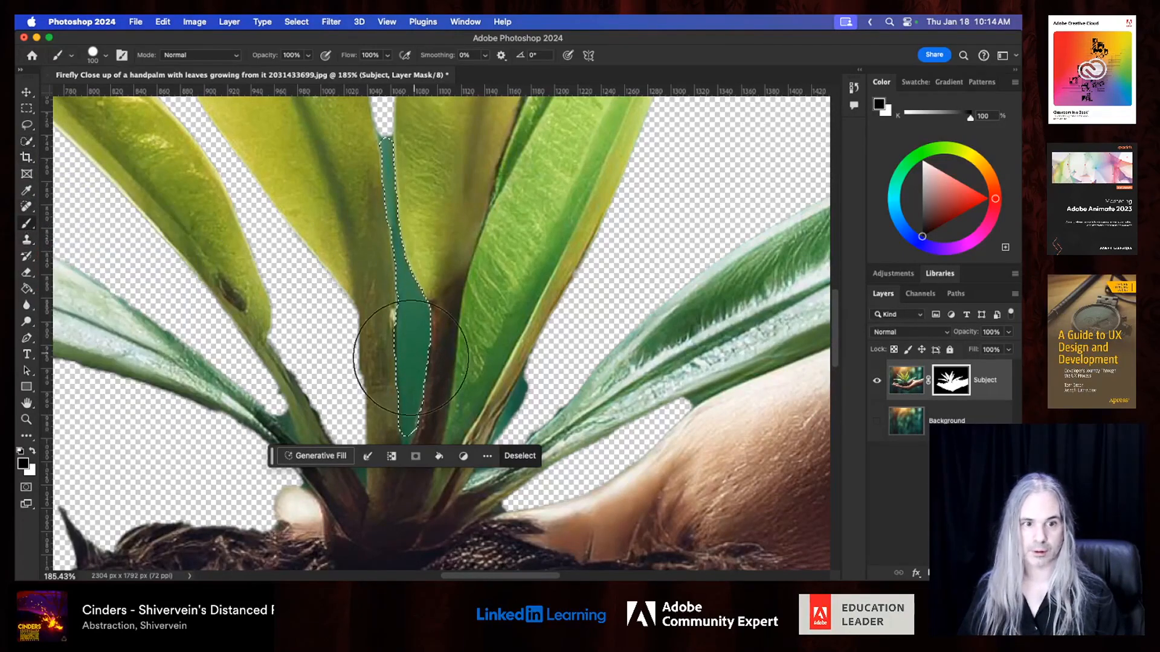
{"action": "left_click", "coordinate": [400, 406]}
{"action": "left_click_drag", "start_coordinate": [399, 406], "coordinate": [355, 117]}
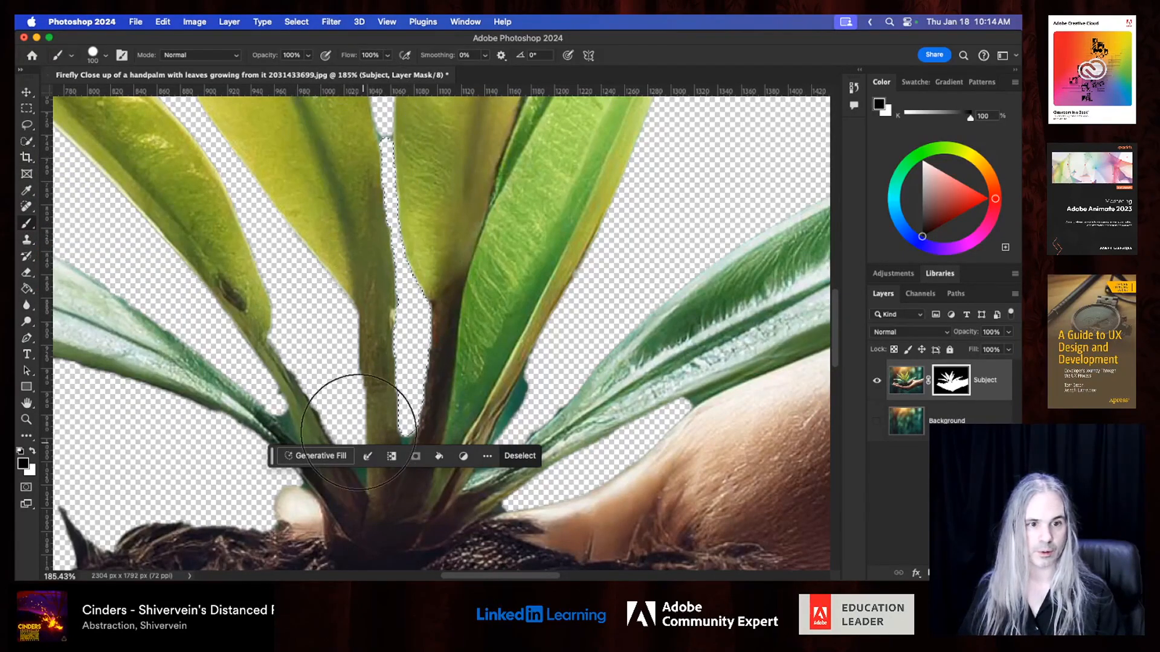
{"action": "key", "text": "super+f"}
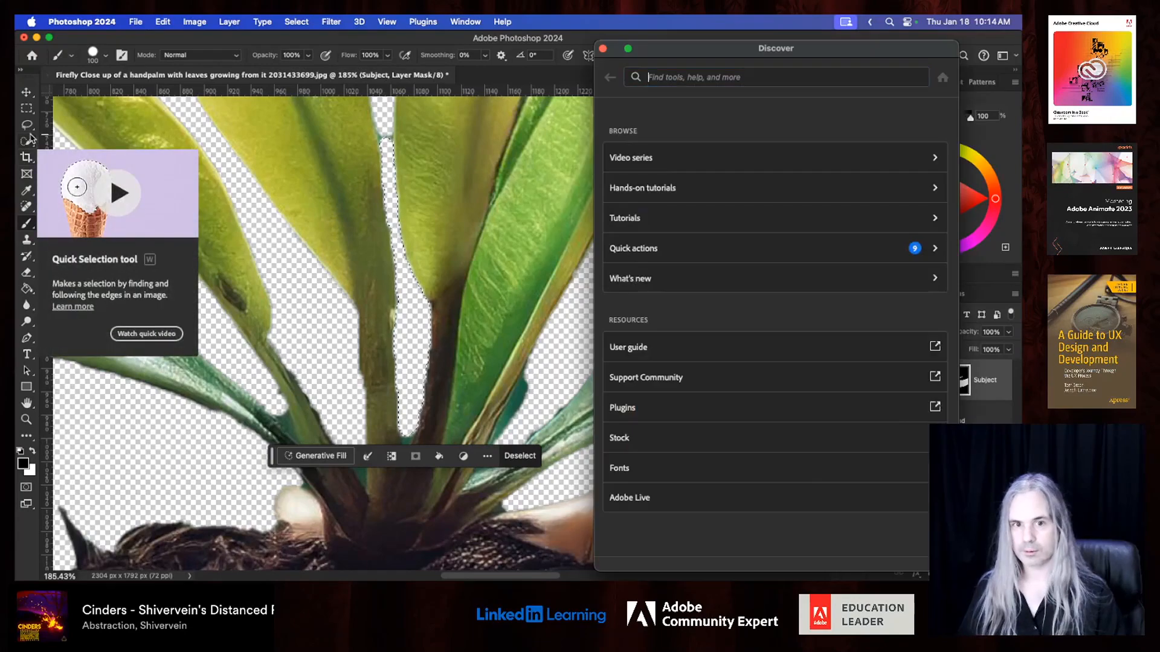
{"action": "left_click", "coordinate": [602, 49]}
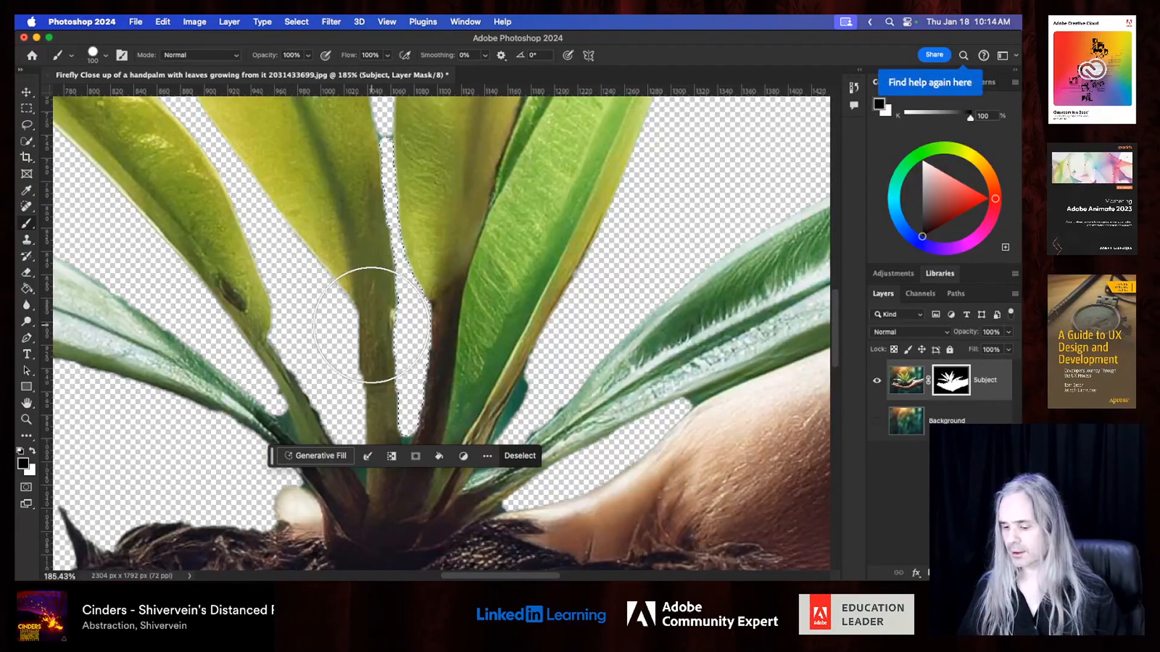
- Select the green patch between the right stem and the right-hand leaf, paint it black on the Subject layer's mask, and deselect
{"action": "key", "text": "w"}
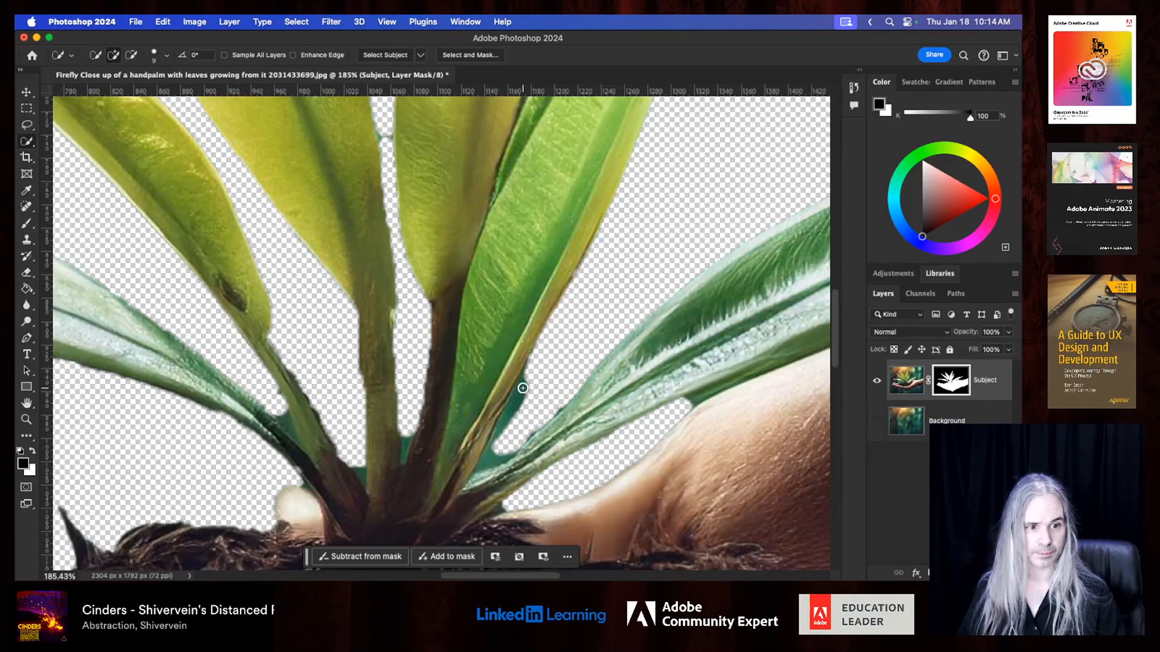
{"action": "left_click_drag", "start_coordinate": [521, 393], "coordinate": [470, 491]}
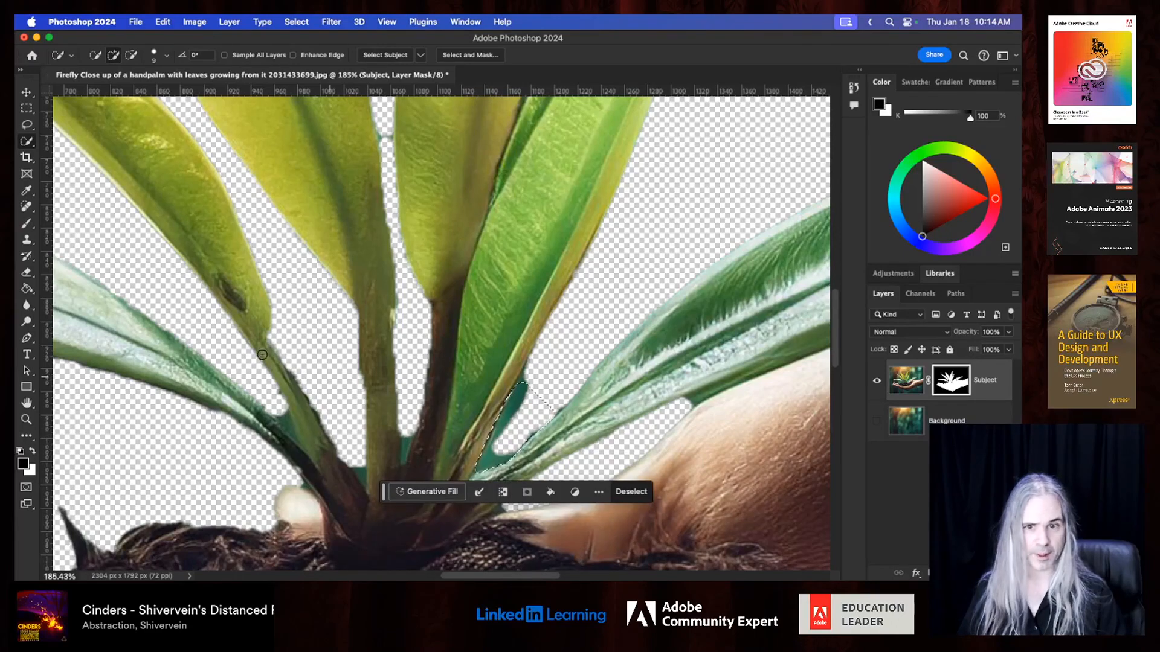
{"action": "left_click", "coordinate": [26, 223]}
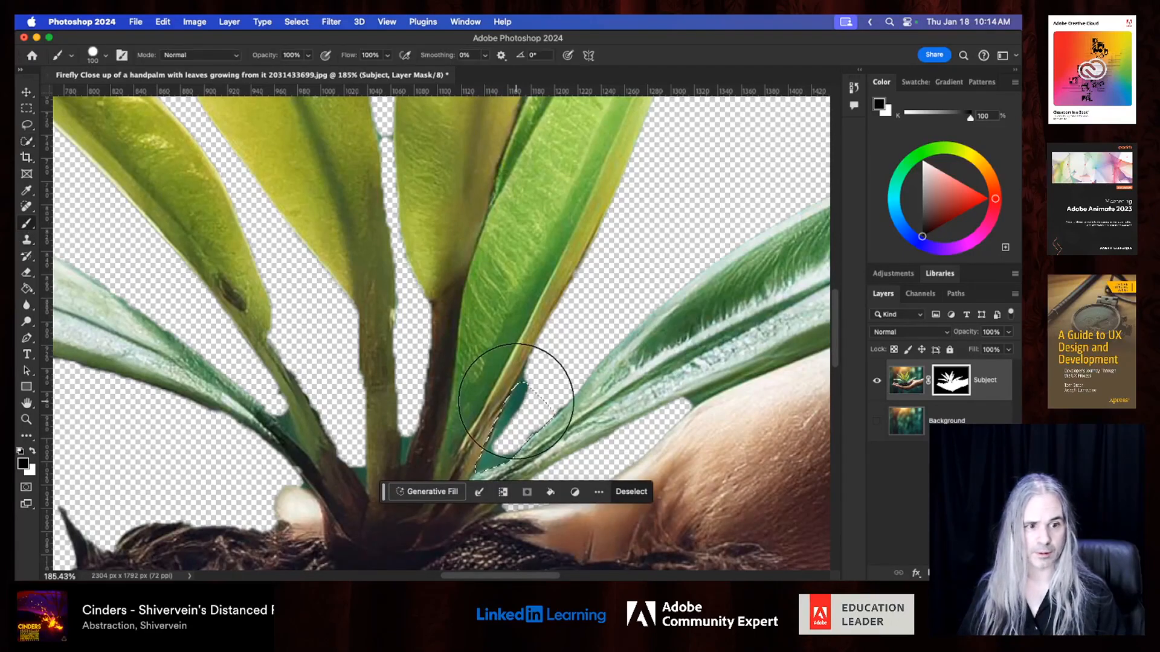
{"action": "left_click_drag", "start_coordinate": [532, 390], "coordinate": [523, 405]}
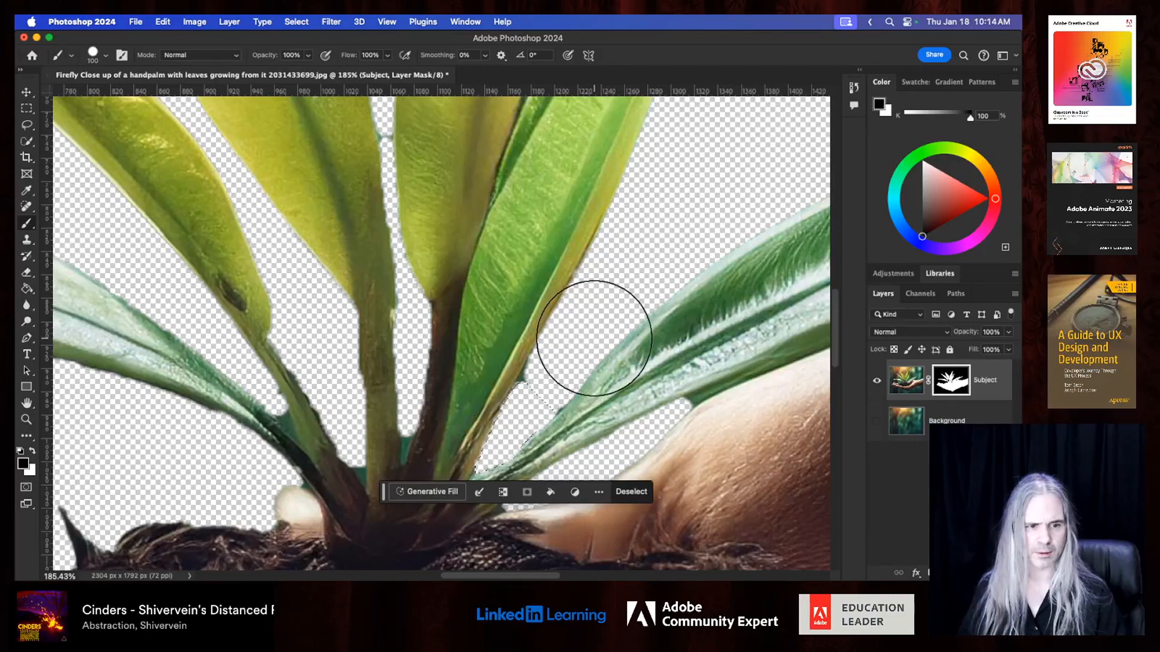
{"action": "key", "text": "super+d"}
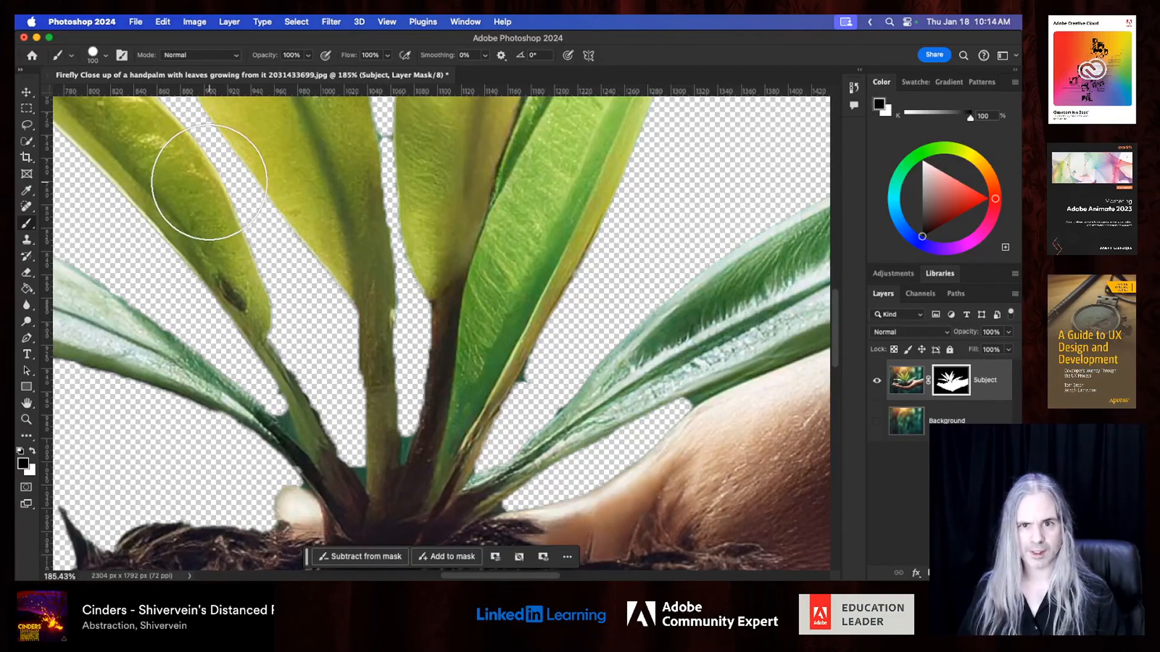
- Make the Background layer visible and check both layers by toggling the visibility of Subject and Background, leaving both shown
{"action": "left_click", "coordinate": [27, 108]}
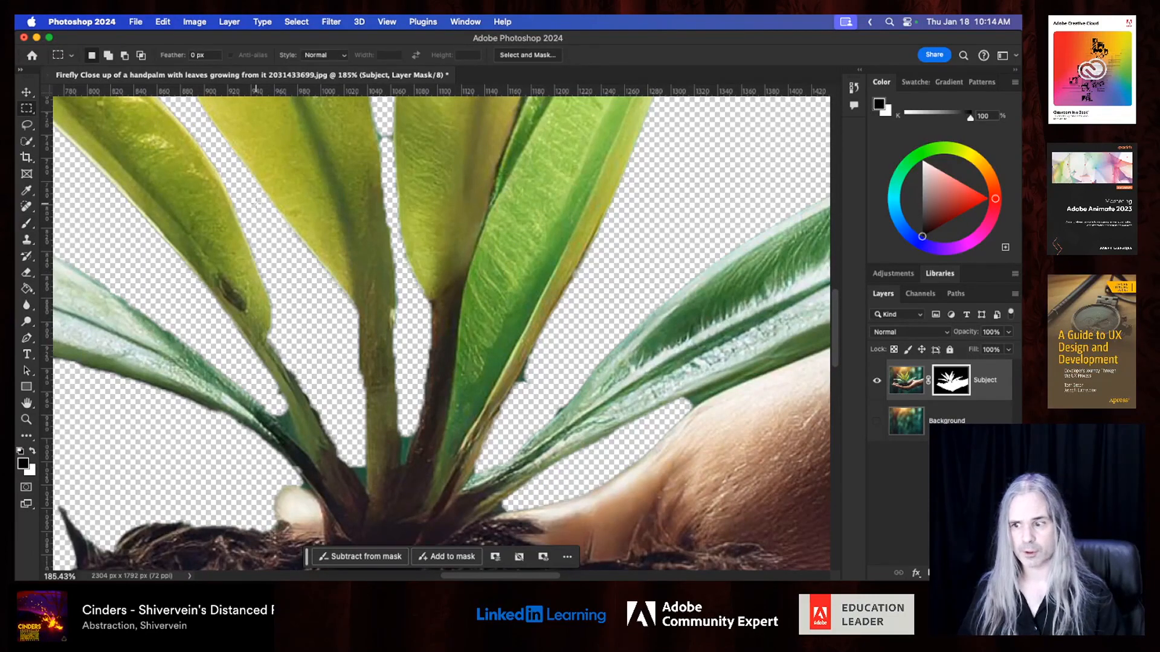
{"action": "scroll", "coordinate": [256, 204], "scroll_direction": "down", "scroll_amount": 10}
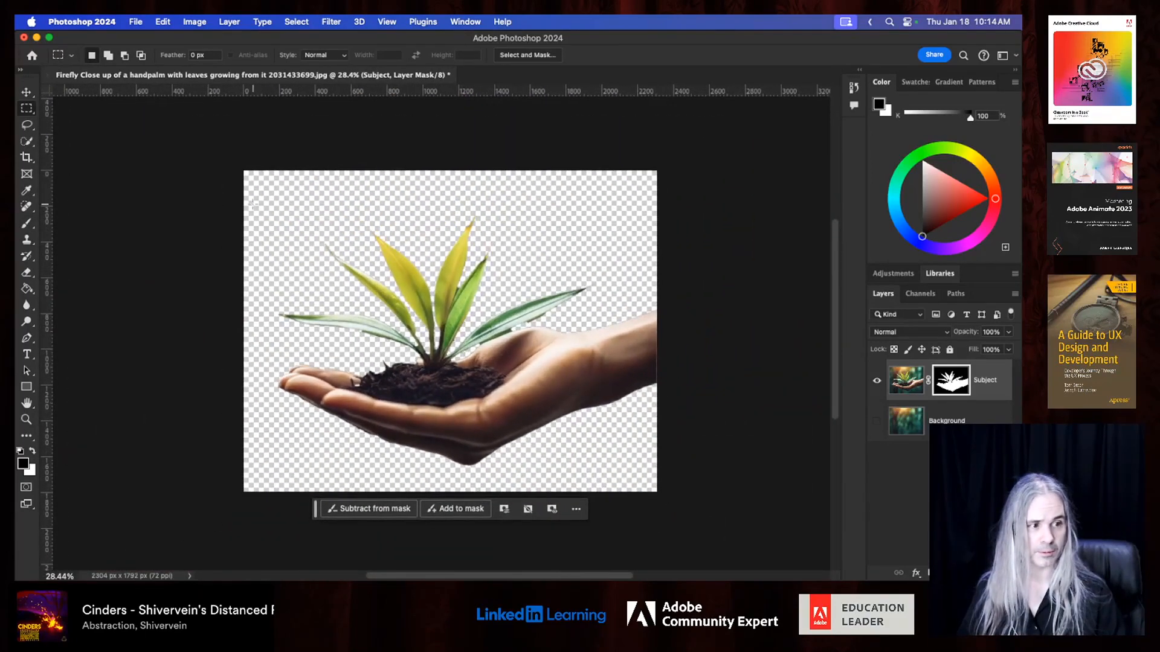
{"action": "left_click", "coordinate": [876, 423]}
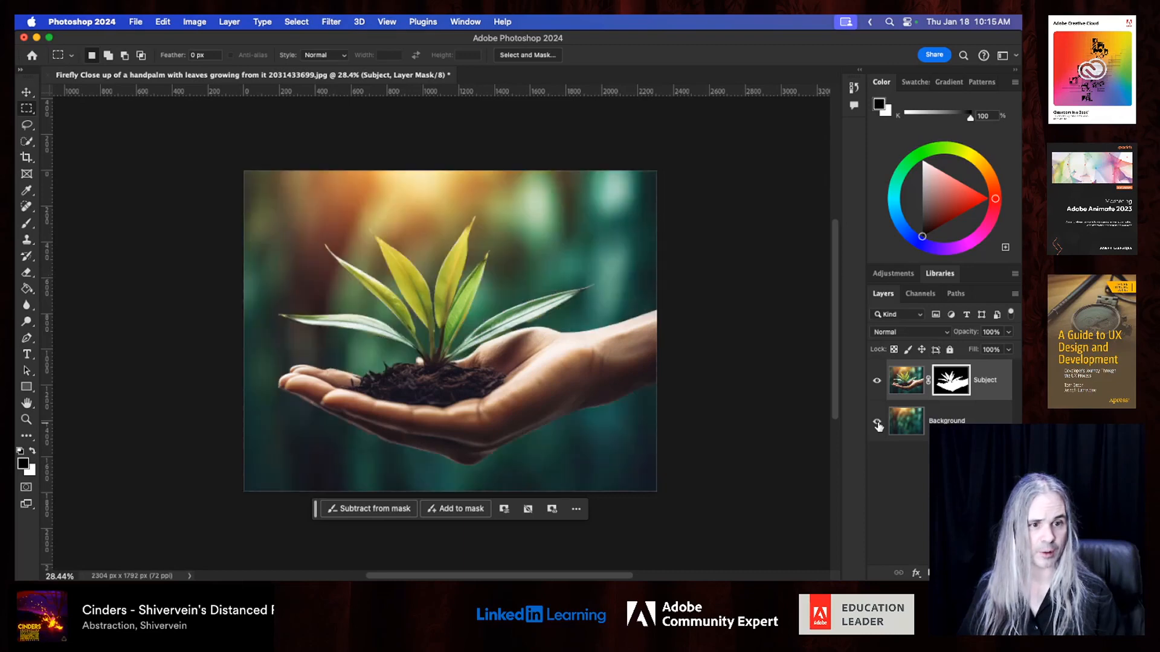
{"action": "left_click", "coordinate": [876, 381]}
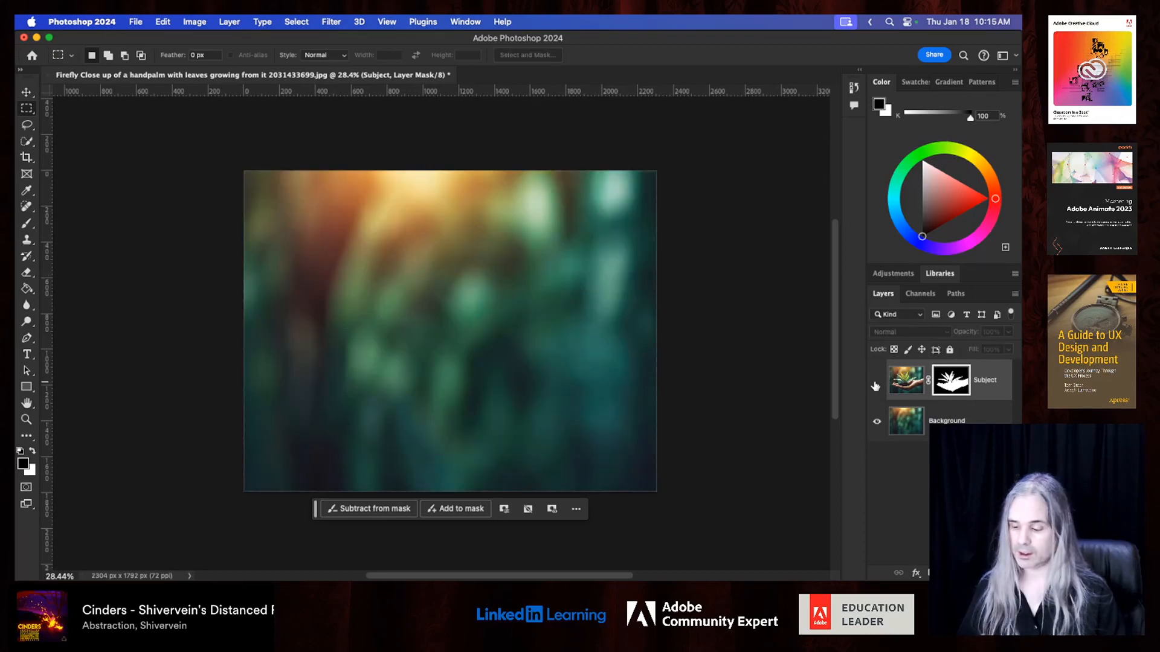
{"action": "left_click", "coordinate": [877, 382]}
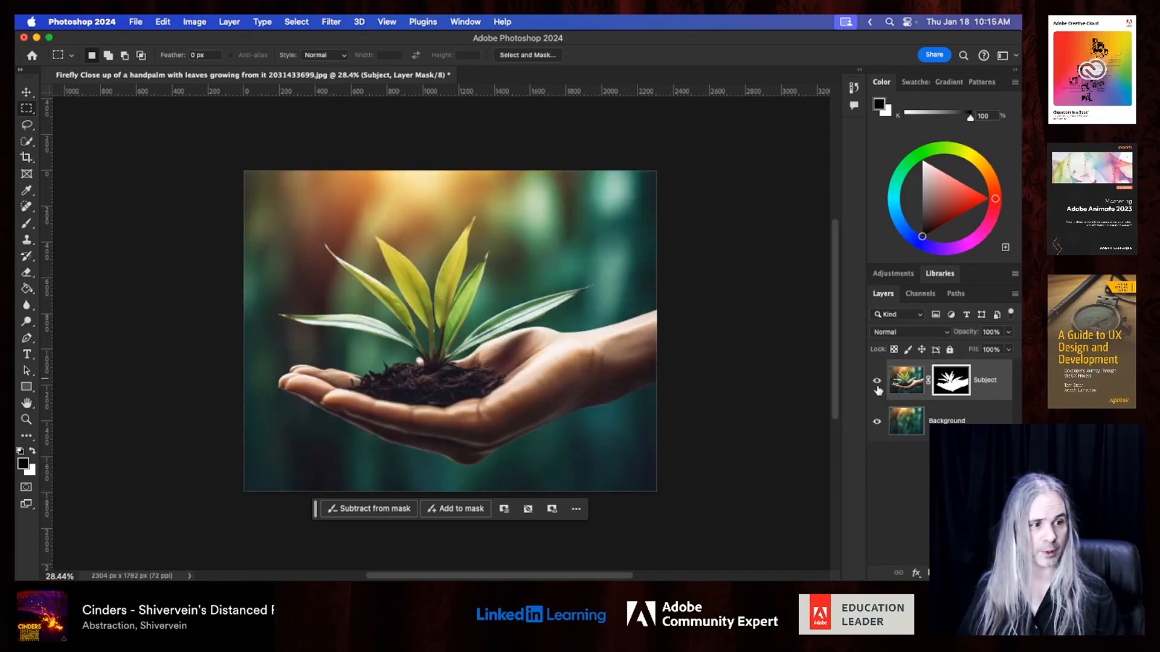
{"action": "left_click", "coordinate": [877, 422]}
{"action": "left_click", "coordinate": [877, 383]}
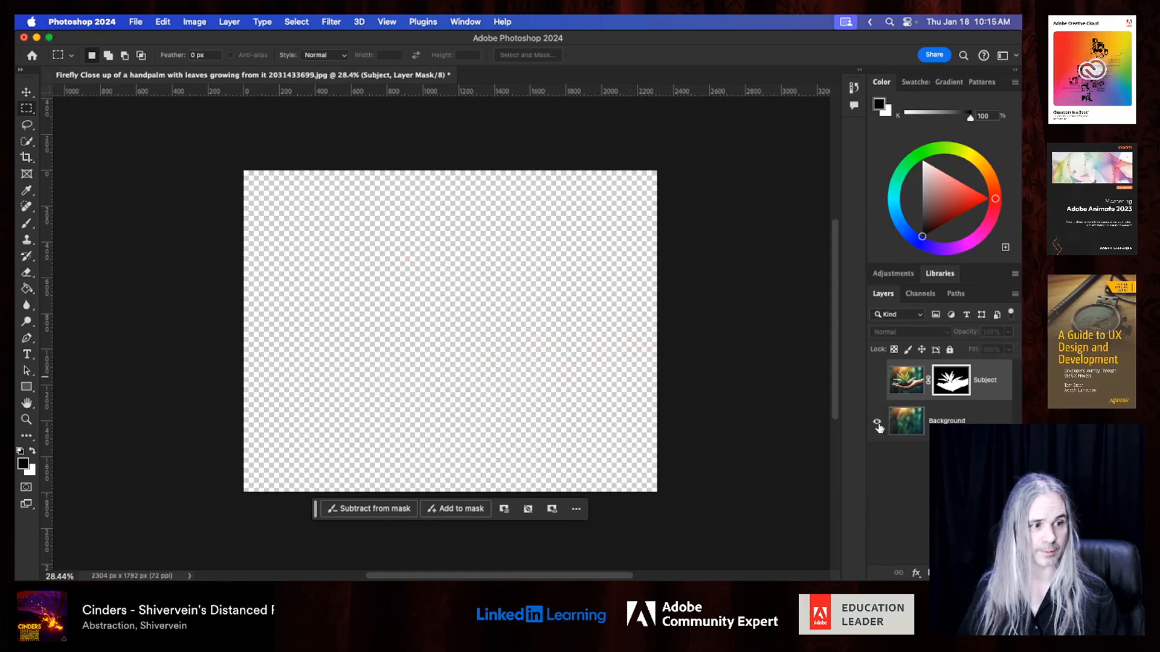
{"action": "left_click_drag", "start_coordinate": [876, 423], "coordinate": [877, 386]}
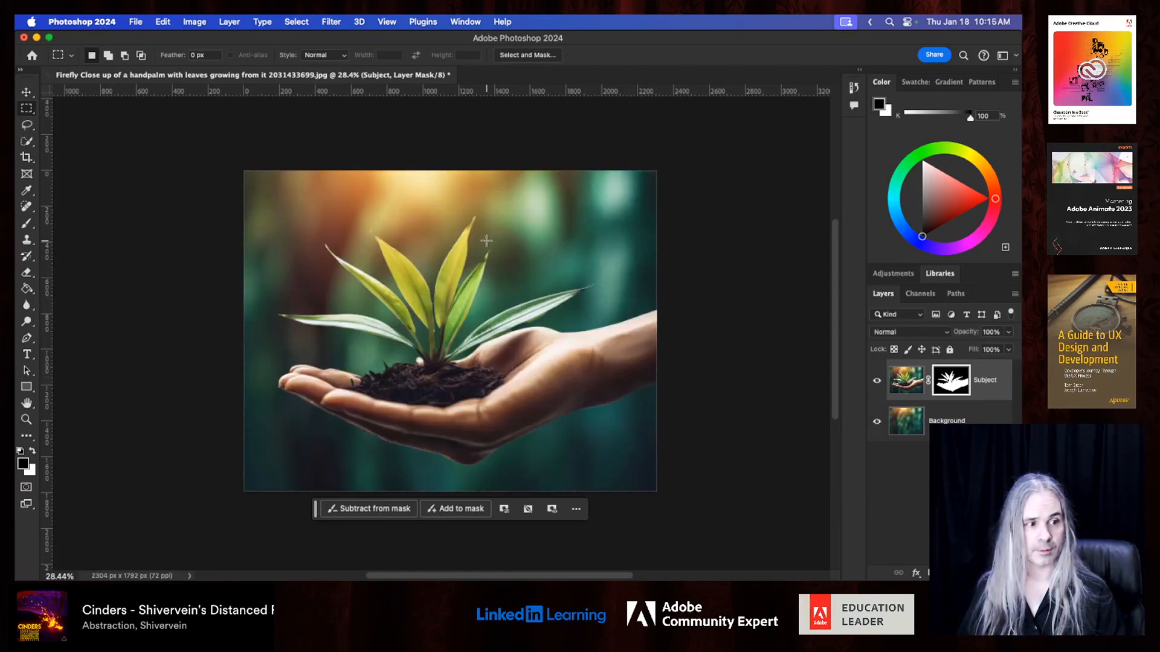
- Hide the Subject layer and quick-export the background alone as bg.png in the Downloads folder
{"action": "left_click", "coordinate": [876, 381]}
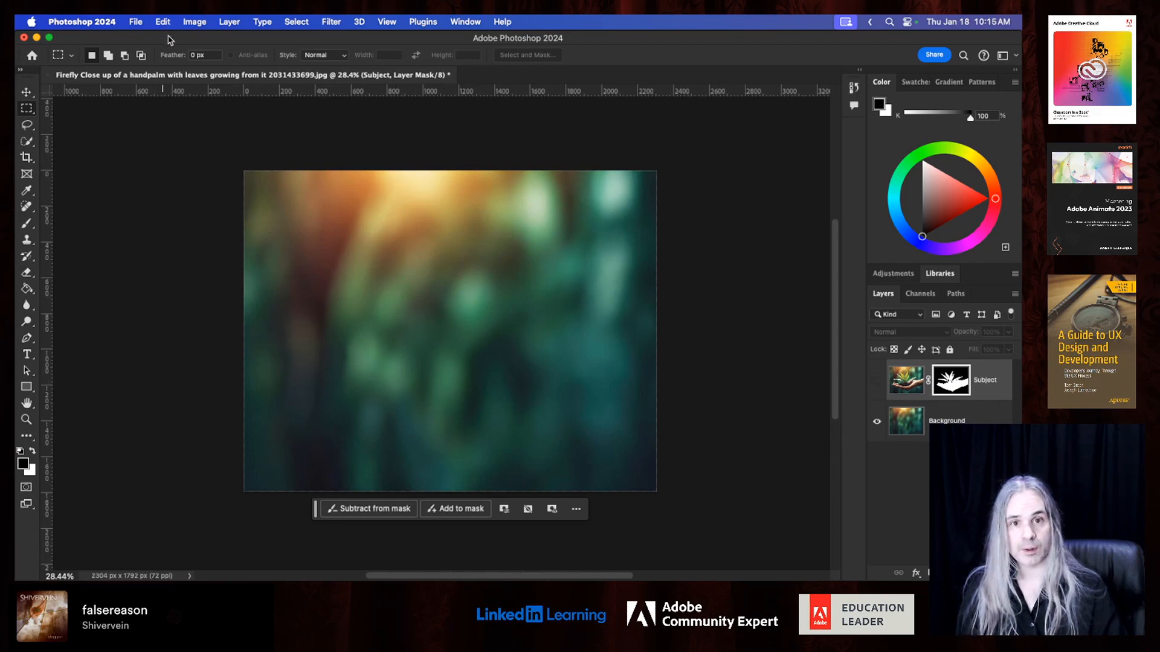
{"action": "left_click", "coordinate": [135, 23]}
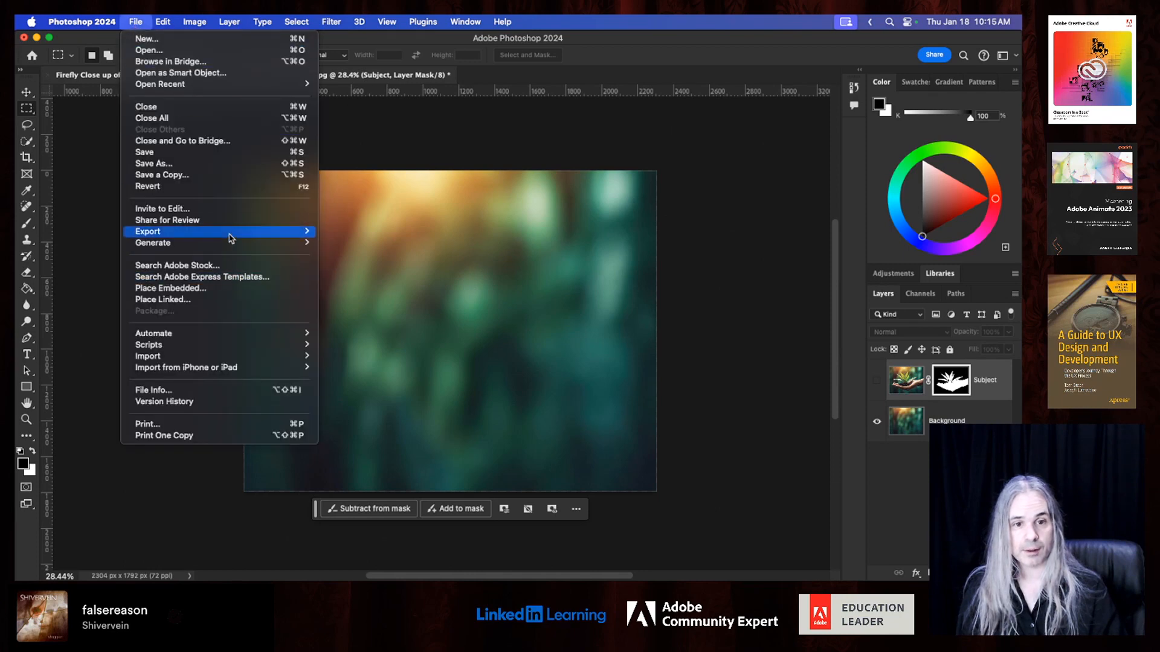
{"action": "mouse_move", "coordinate": [229, 234]}
{"action": "left_click", "coordinate": [339, 233]}
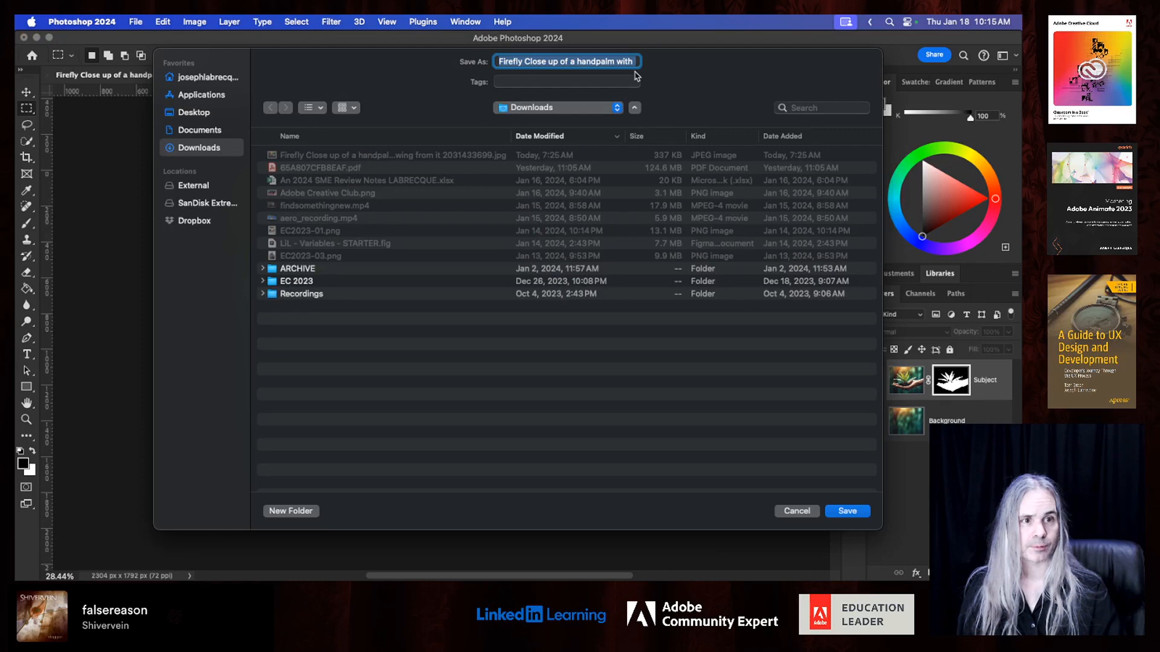
{"action": "key", "text": "Return"}
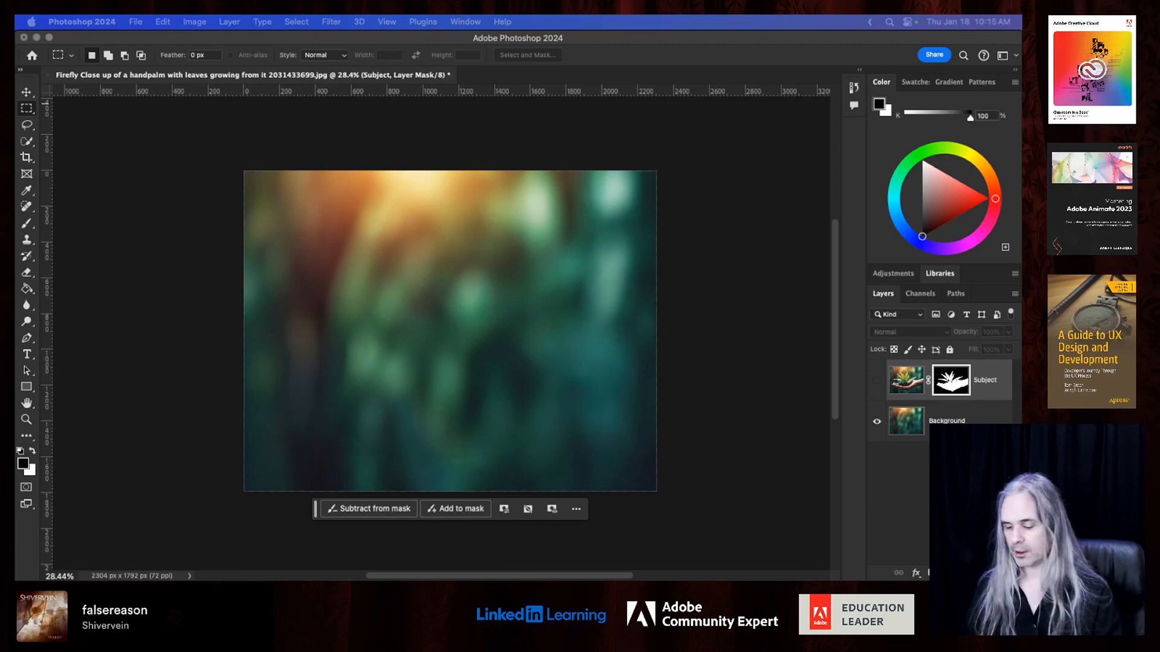
{"action": "key", "text": "super+Tab"}
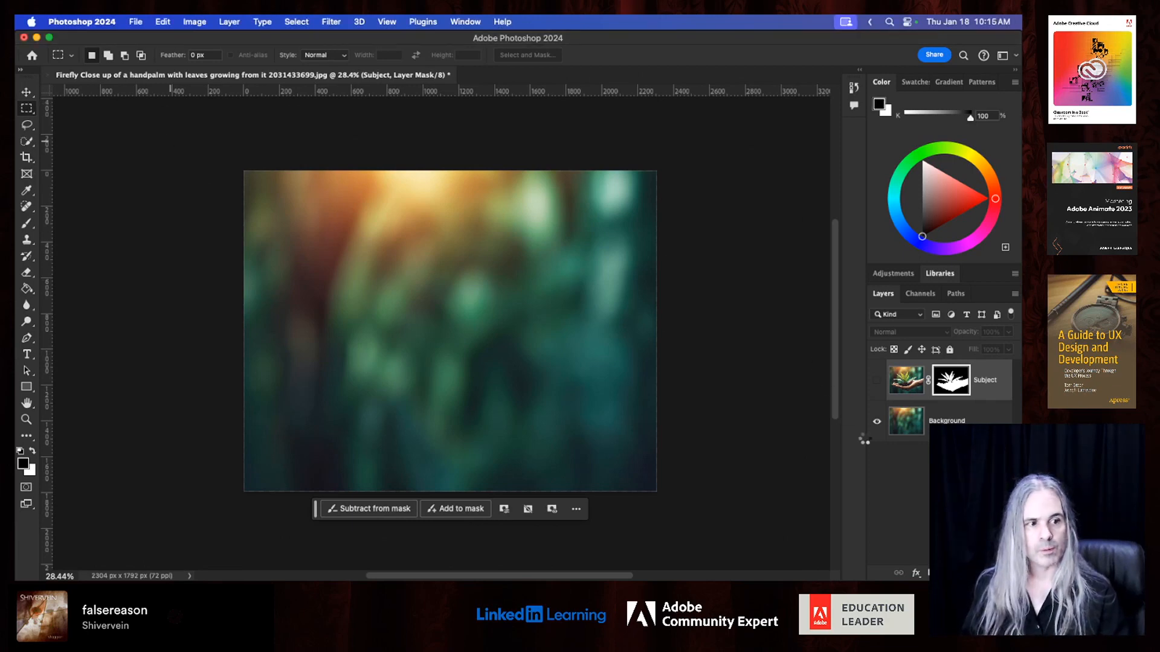
- Hide the Background layer, show the Subject layer, and quick-export the cut-out as subject.png in the Downloads folder
{"action": "left_click", "coordinate": [877, 421]}
{"action": "left_click", "coordinate": [876, 379]}
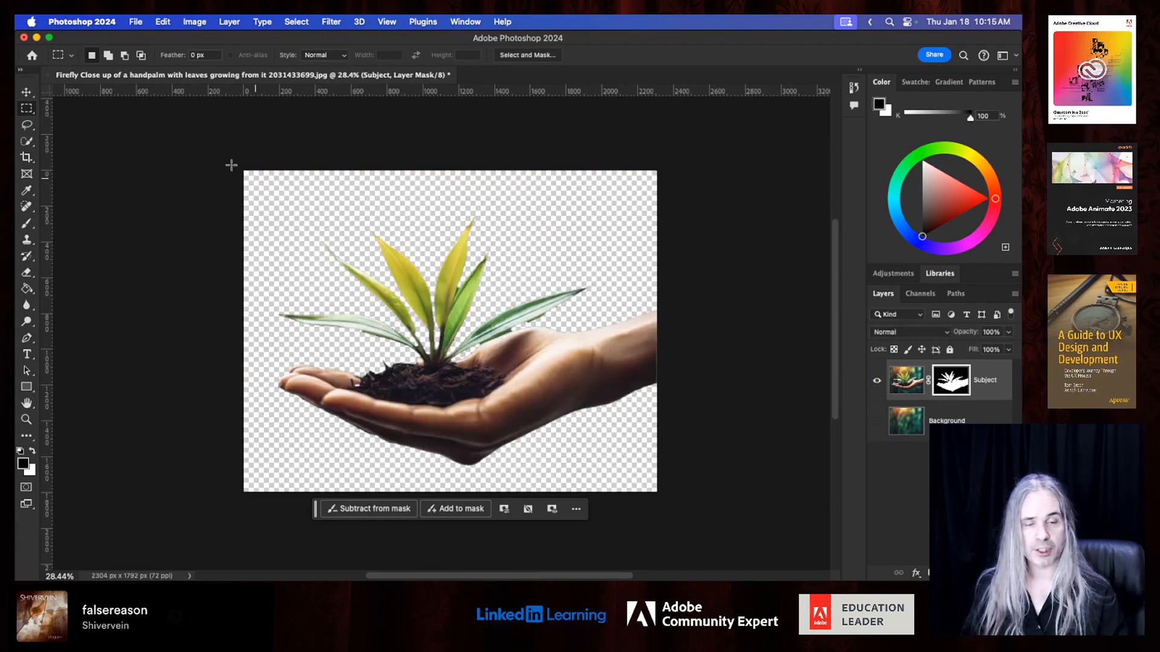
{"action": "left_click", "coordinate": [133, 23]}
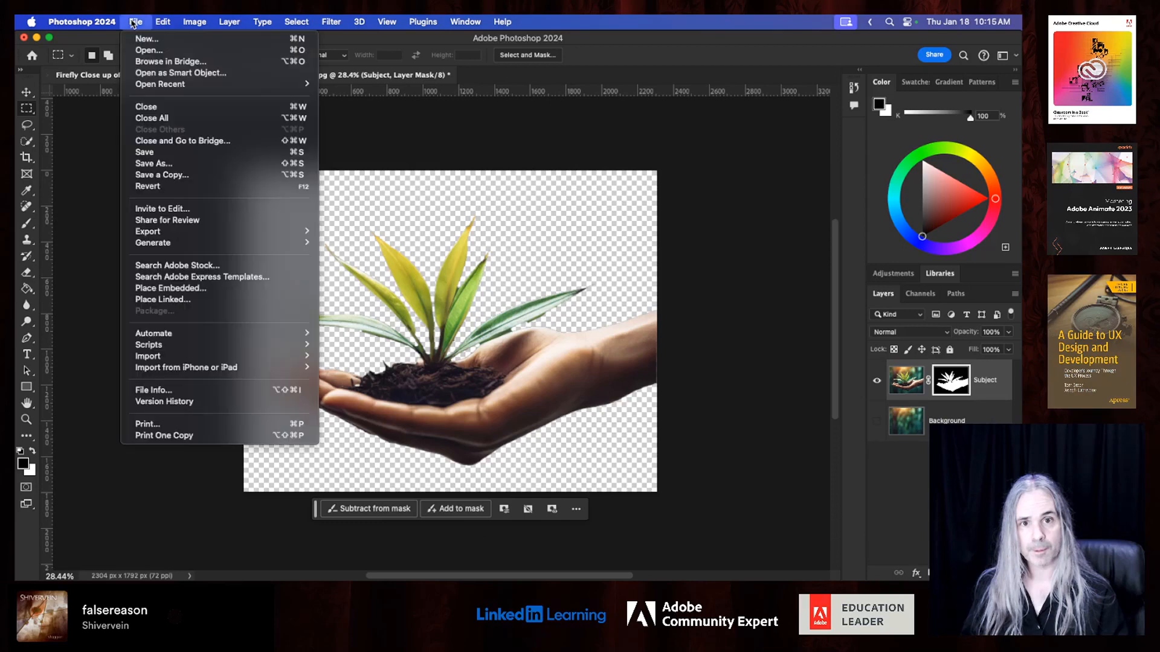
{"action": "mouse_move", "coordinate": [212, 231]}
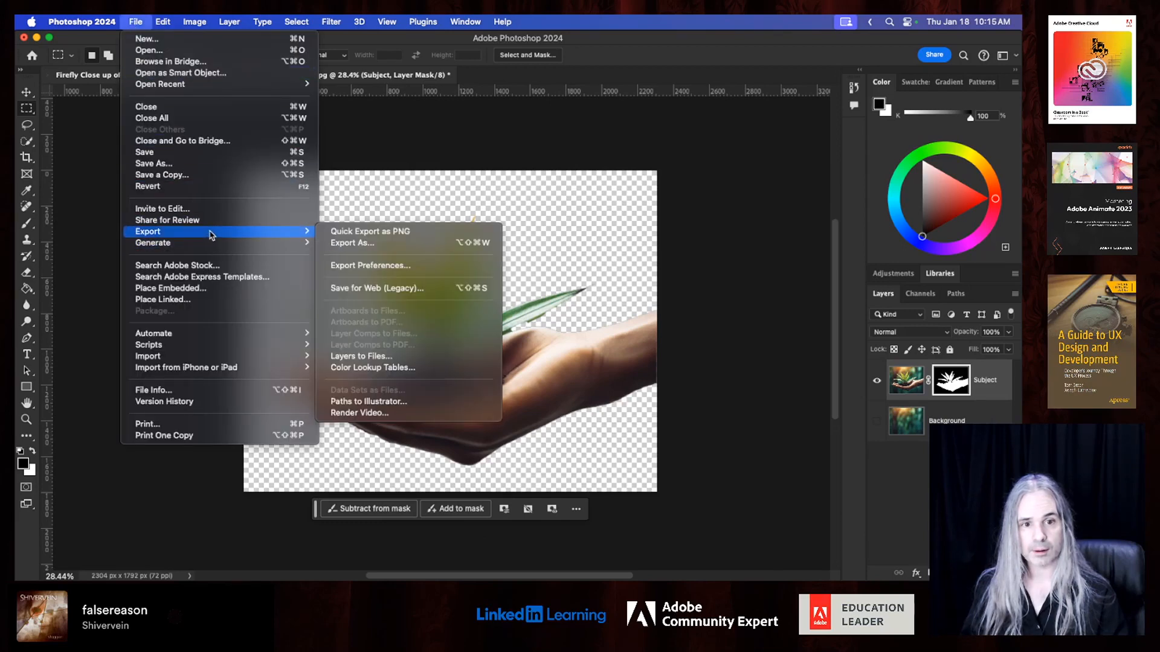
{"action": "left_click", "coordinate": [378, 232]}
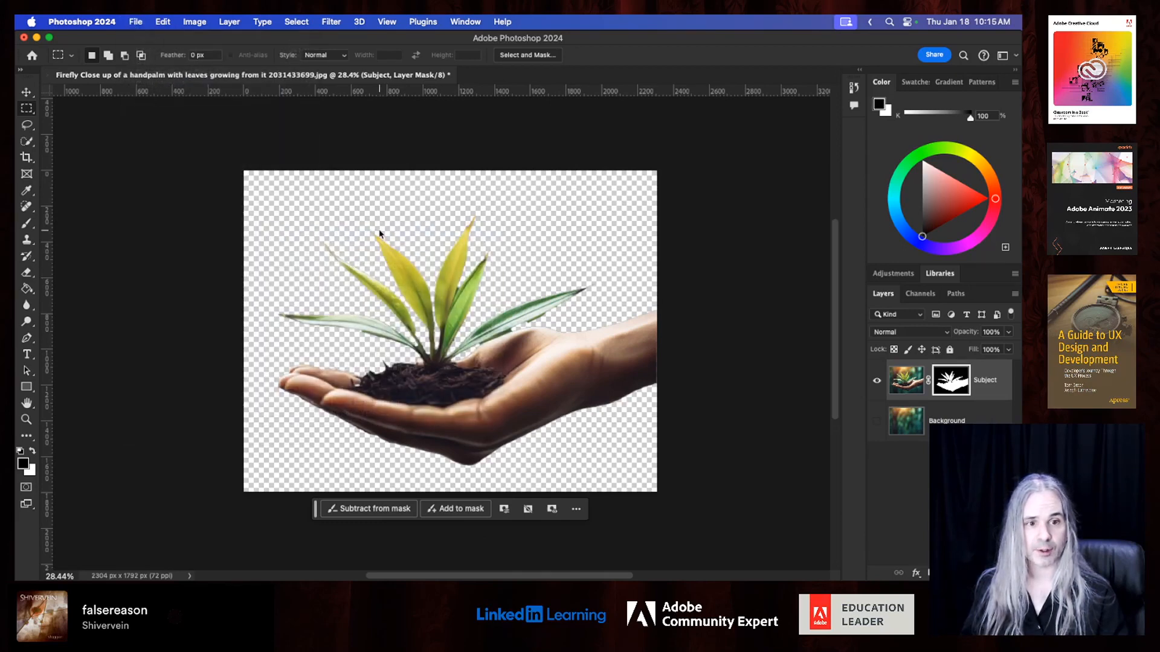
{"action": "key", "text": "Return"}
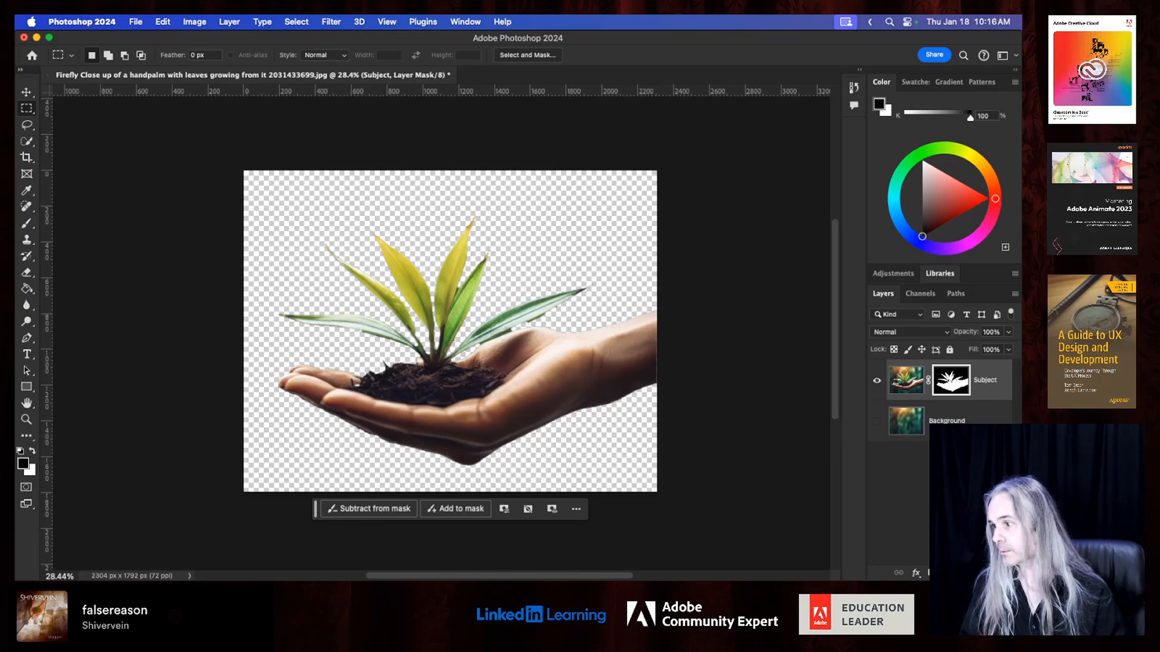
- Switch to Animate and create a Standard 640 x 480 Character Animation document at 30 fps with the ActionScript 3.0 platform
{"action": "key", "text": "super+Tab"}
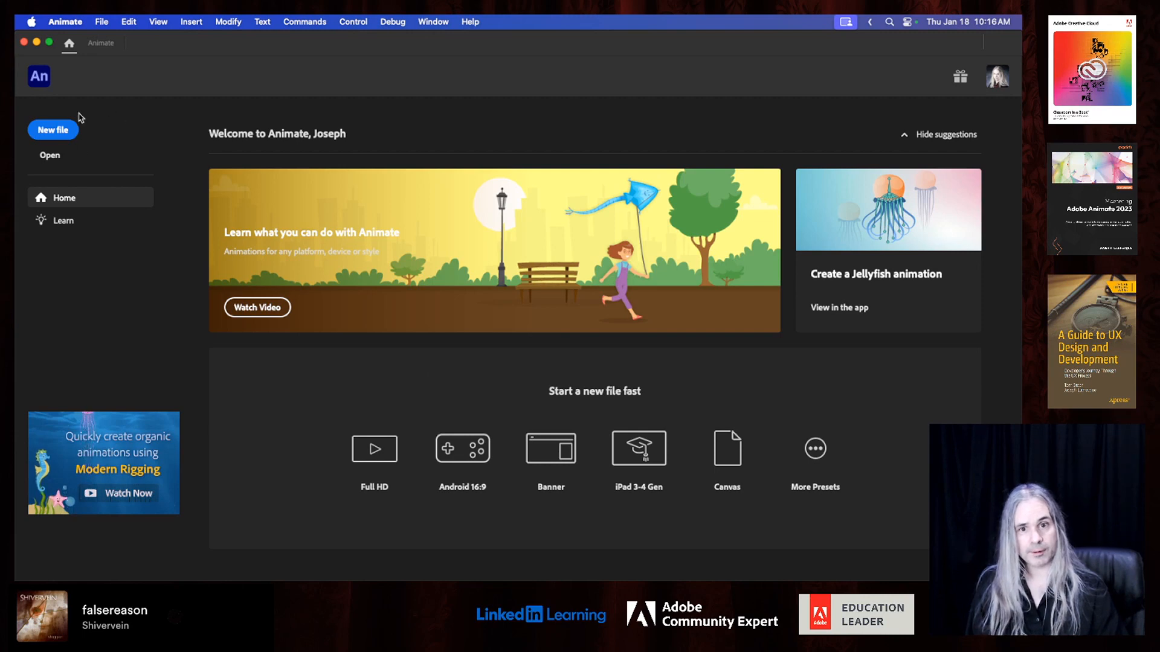
{"action": "left_click", "coordinate": [64, 131]}
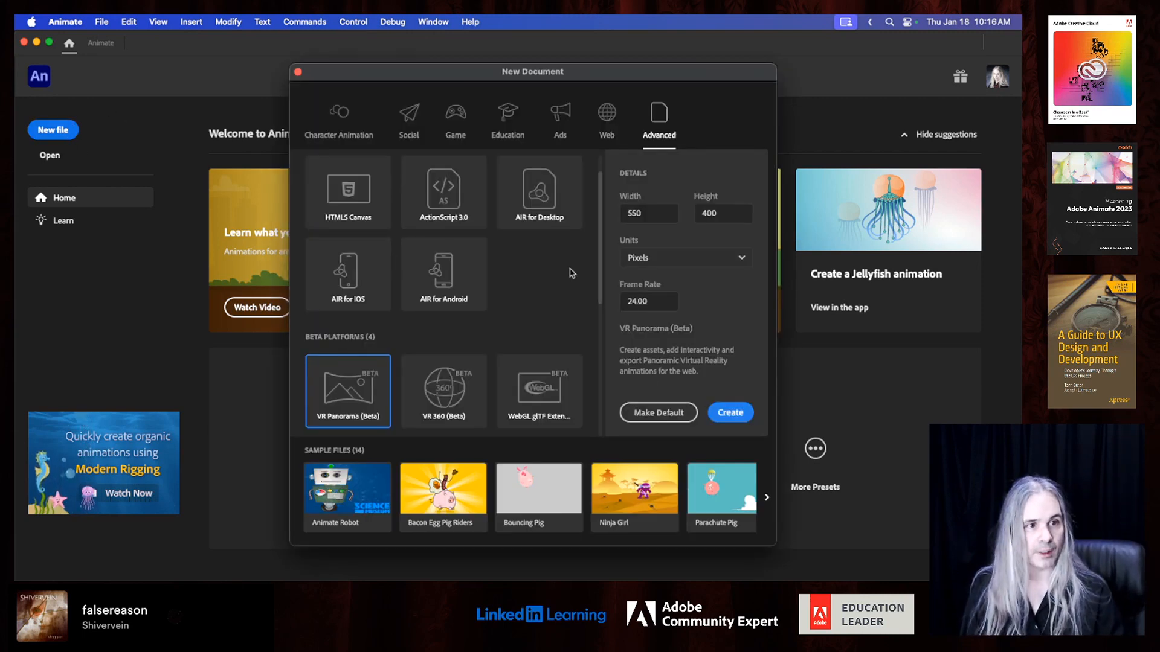
{"action": "left_click", "coordinate": [338, 128]}
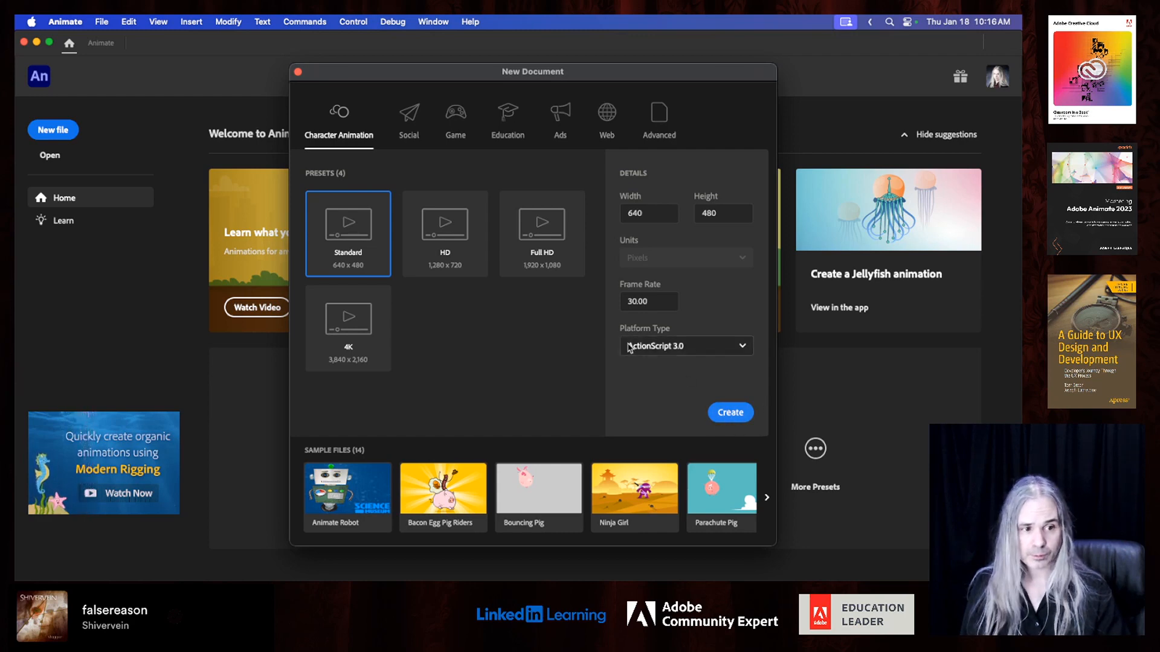
{"action": "left_click", "coordinate": [742, 346]}
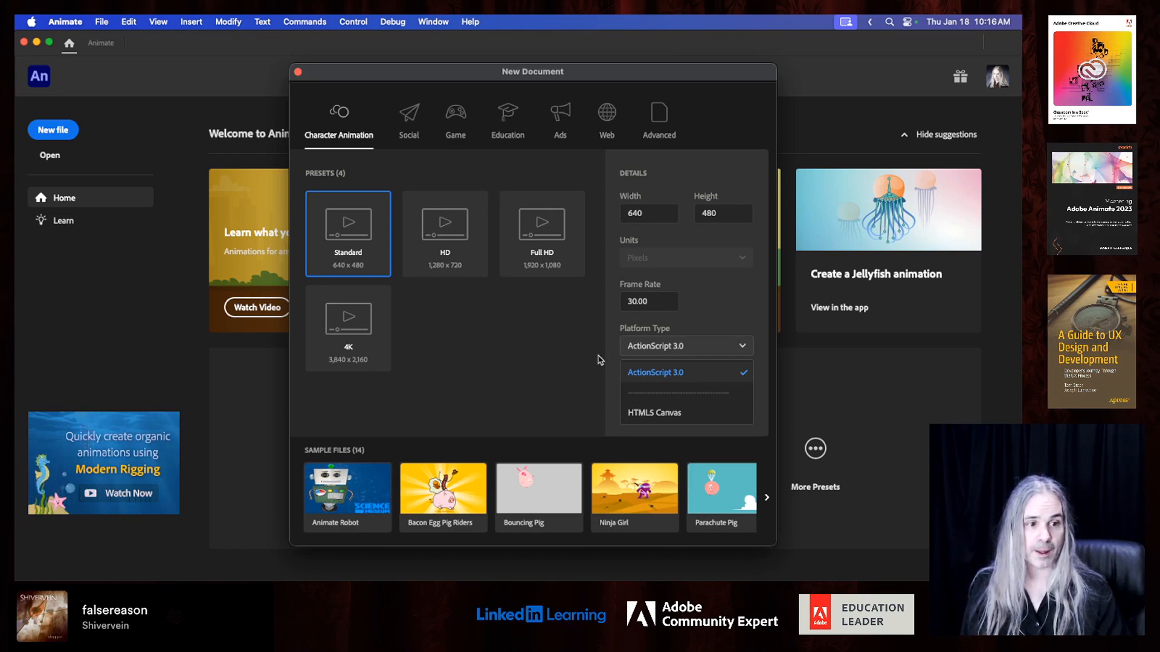
{"action": "left_click", "coordinate": [609, 375]}
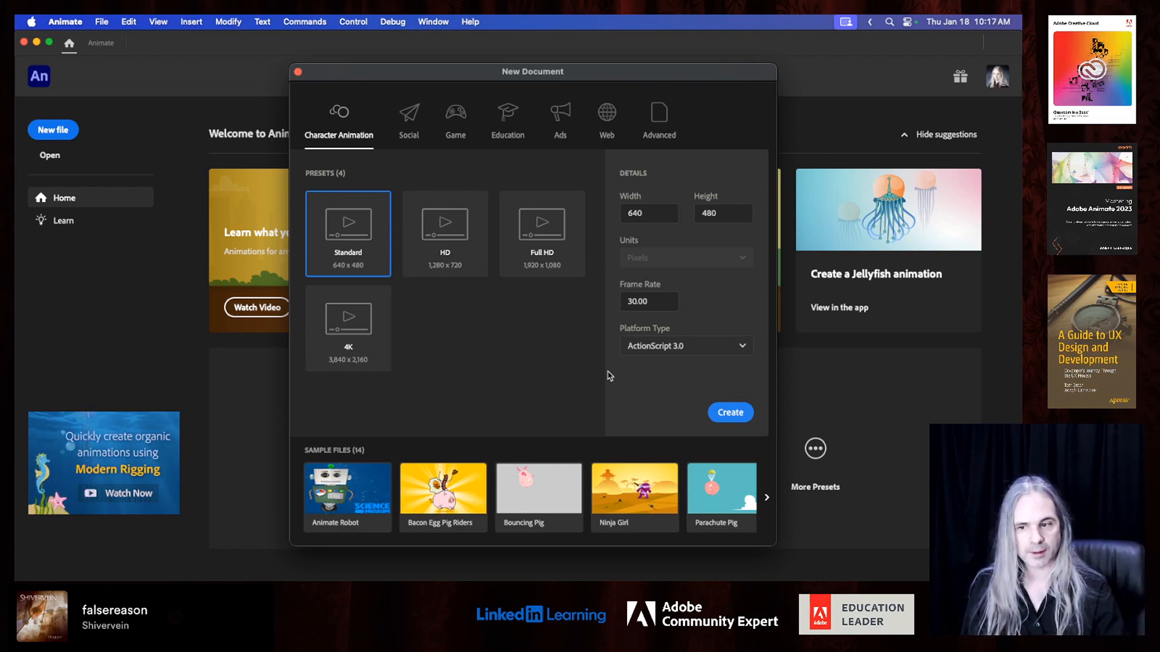
{"action": "left_click", "coordinate": [738, 416]}
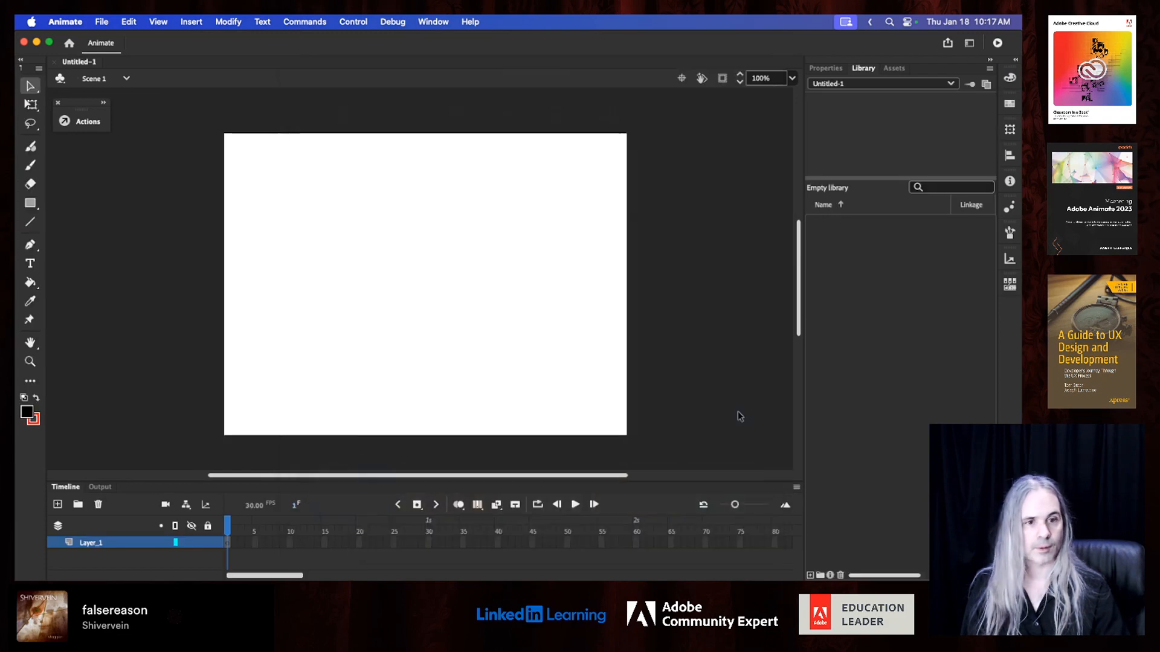
- Close the floating Actions window, show the document properties, and save the document as warped.fla in Downloads
{"action": "left_click", "coordinate": [58, 103]}
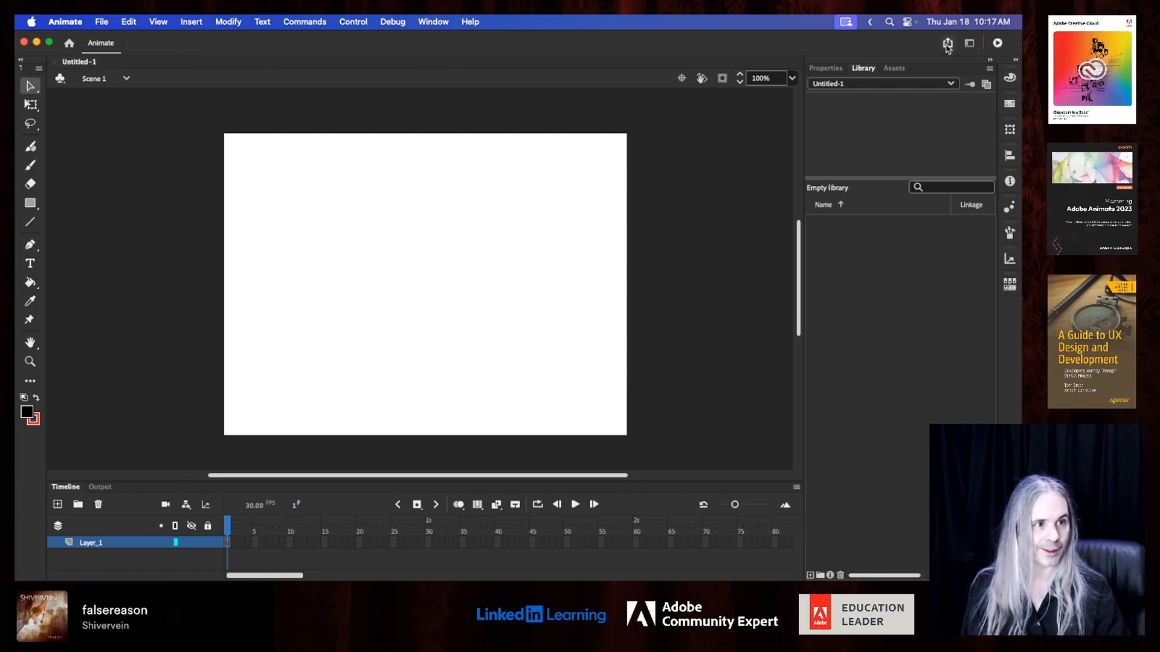
{"action": "left_click", "coordinate": [838, 70]}
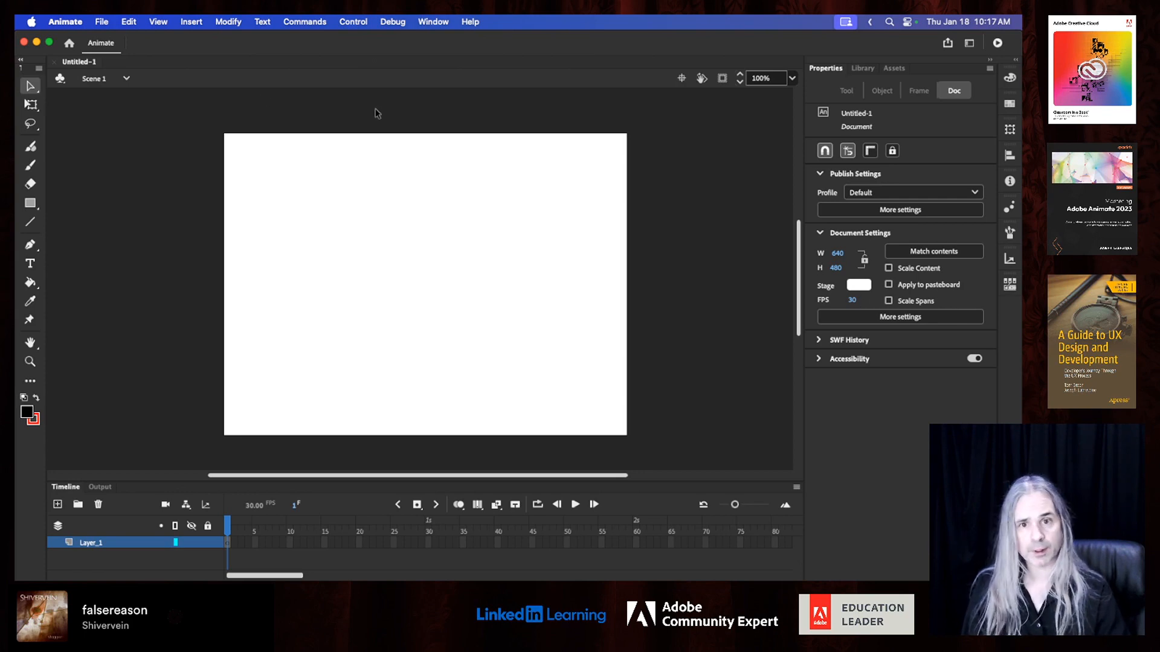
{"action": "left_click", "coordinate": [102, 22]}
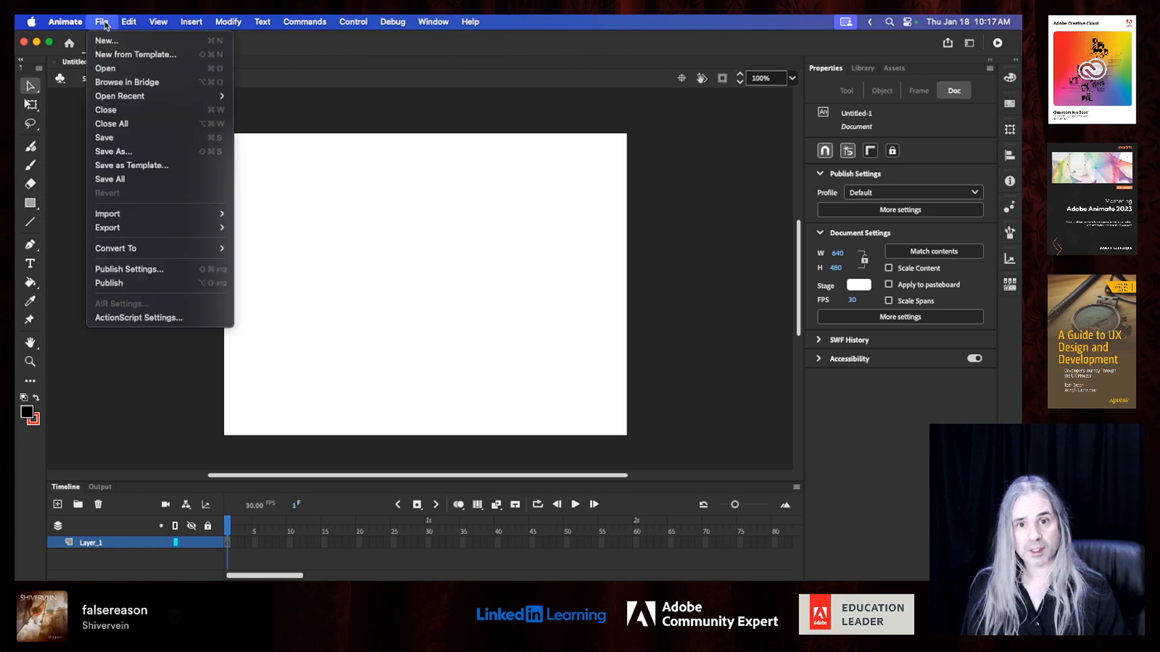
{"action": "left_click", "coordinate": [156, 152]}
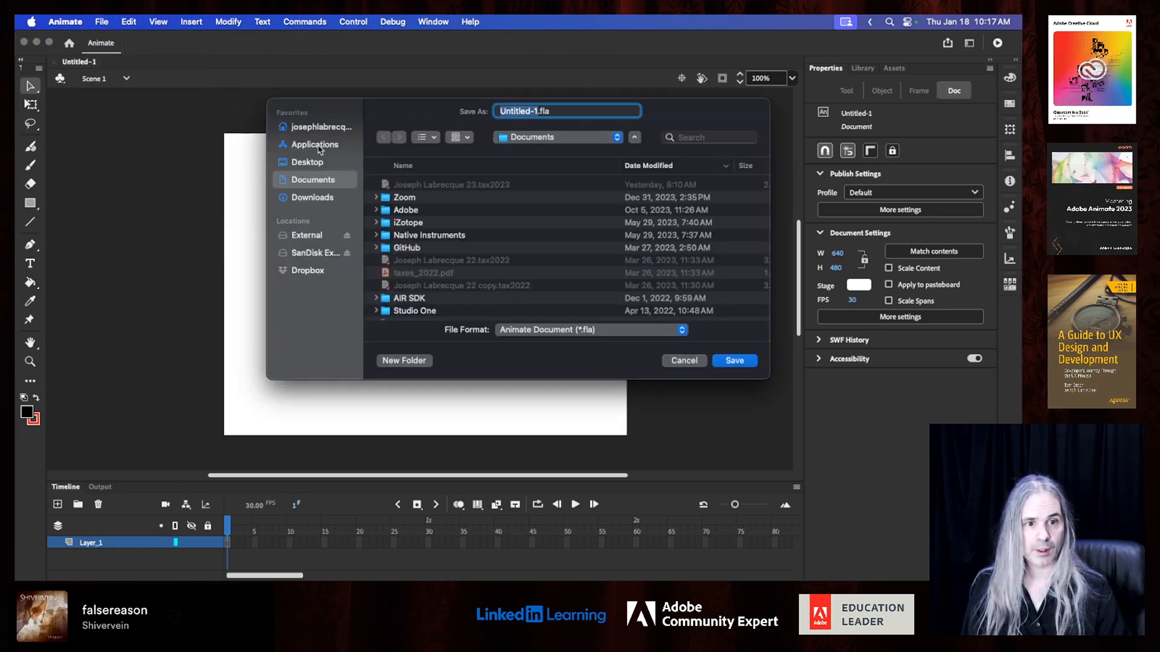
{"action": "key", "text": "Escape"}
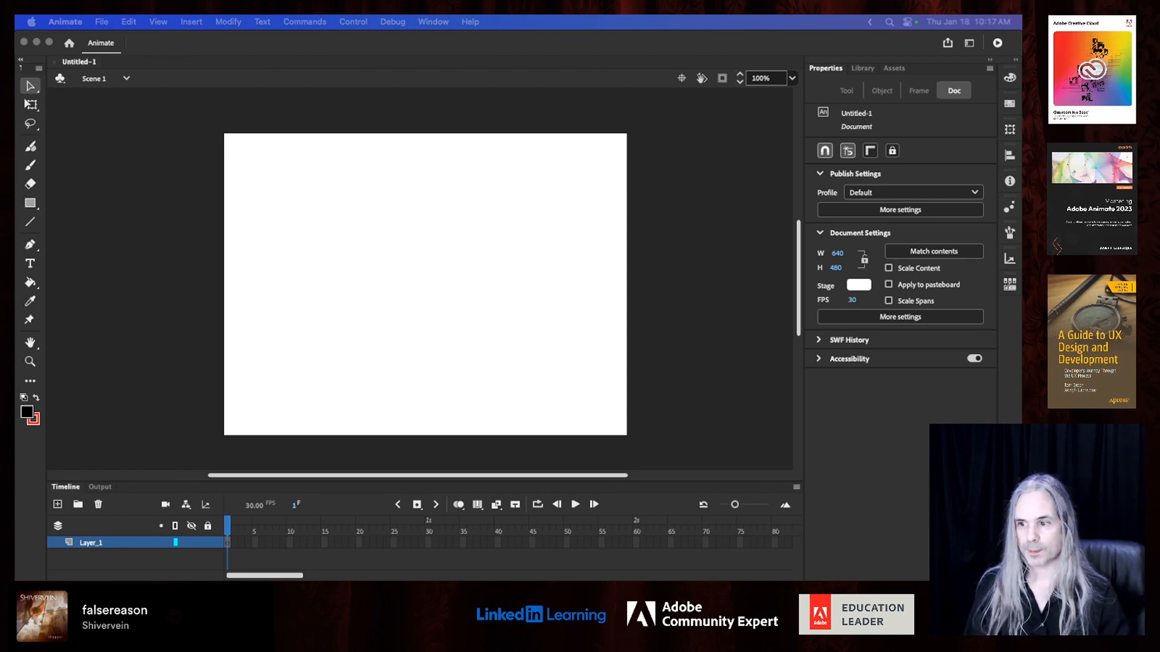
{"action": "key", "text": "Return"}
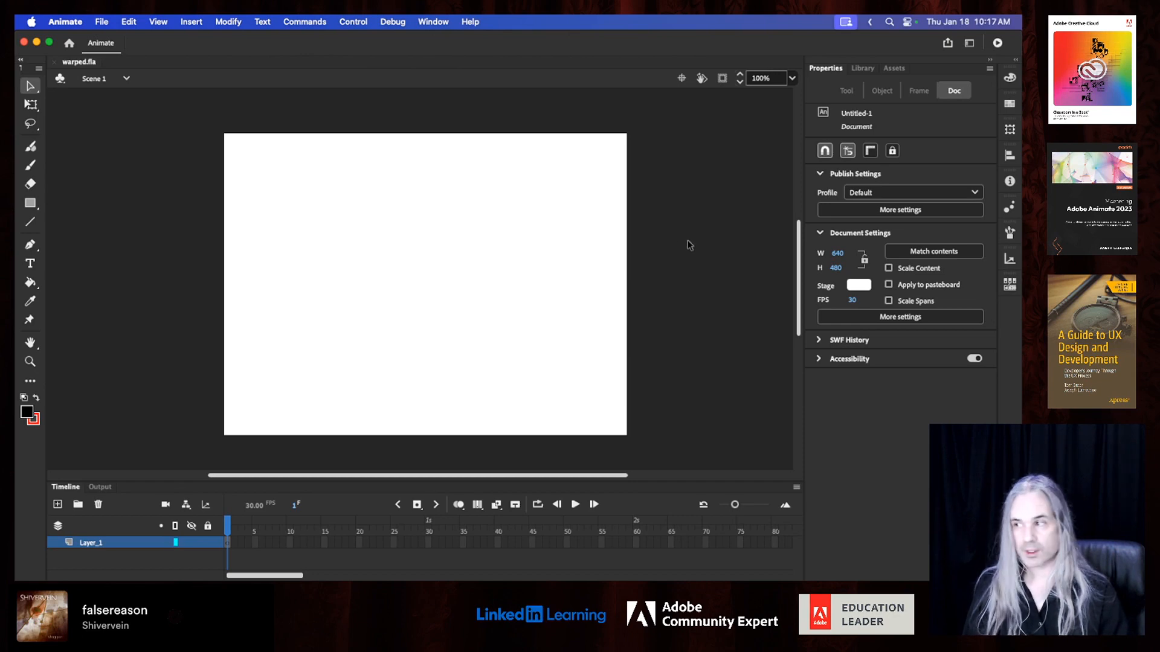
- Bring bg.png from the Downloads folder in Finder onto the warped.fla stage
{"action": "key", "text": "super+Tab"}
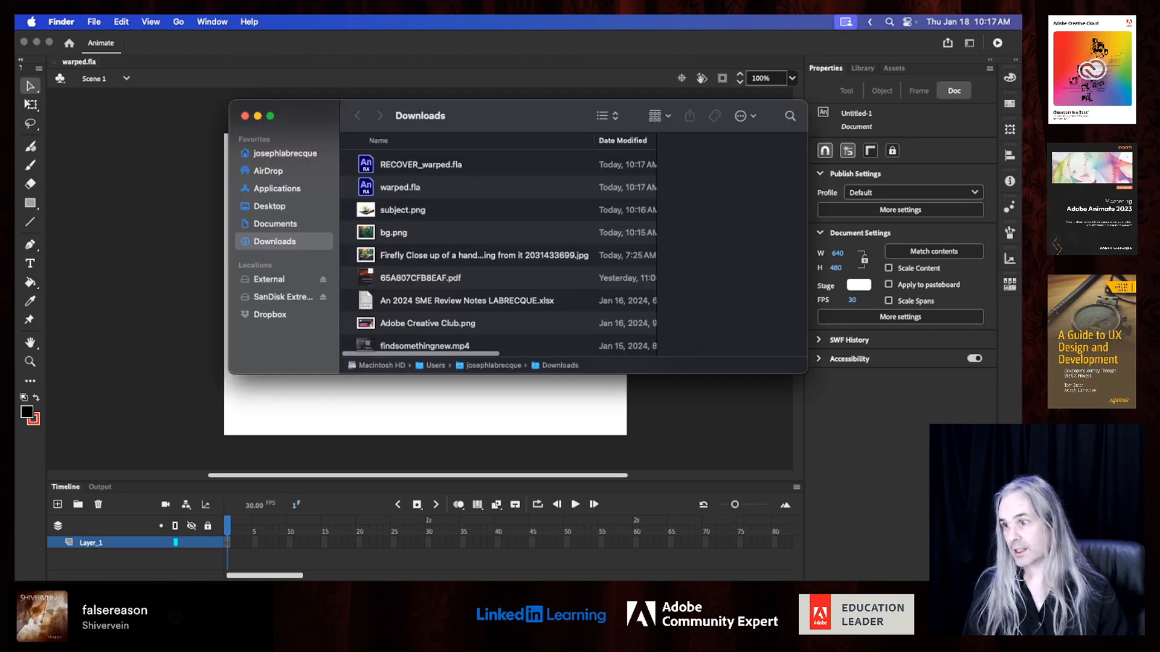
{"action": "left_click_drag", "start_coordinate": [547, 127], "coordinate": [16, 127]}
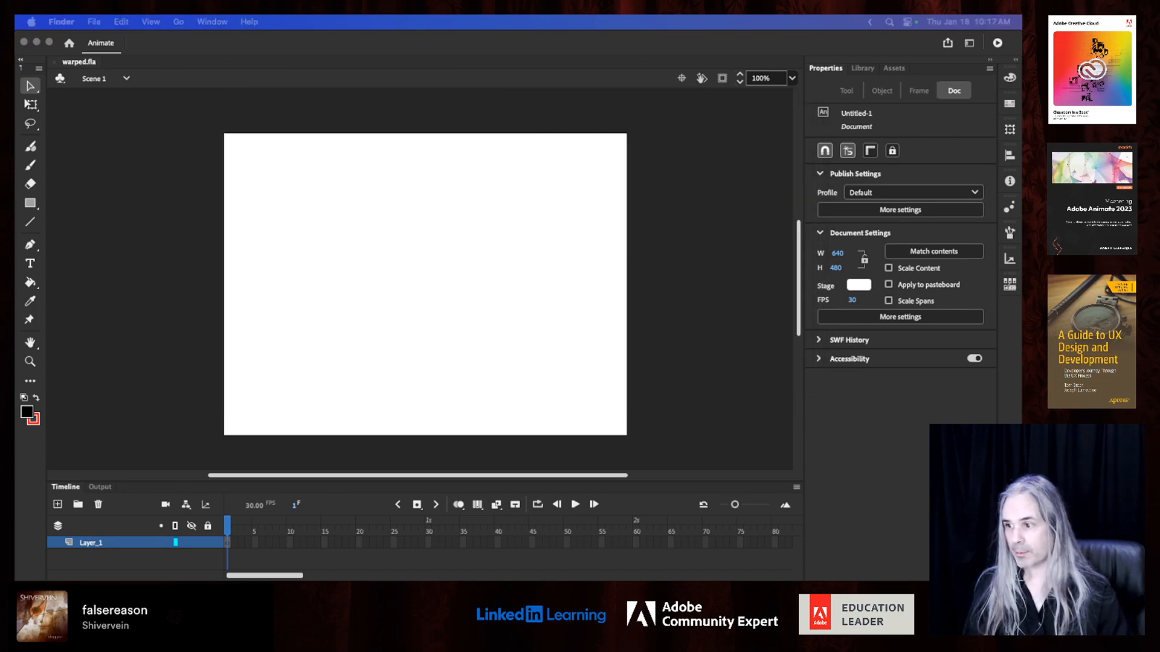
{"action": "left_click_drag", "start_coordinate": [16, 260], "coordinate": [539, 264]}
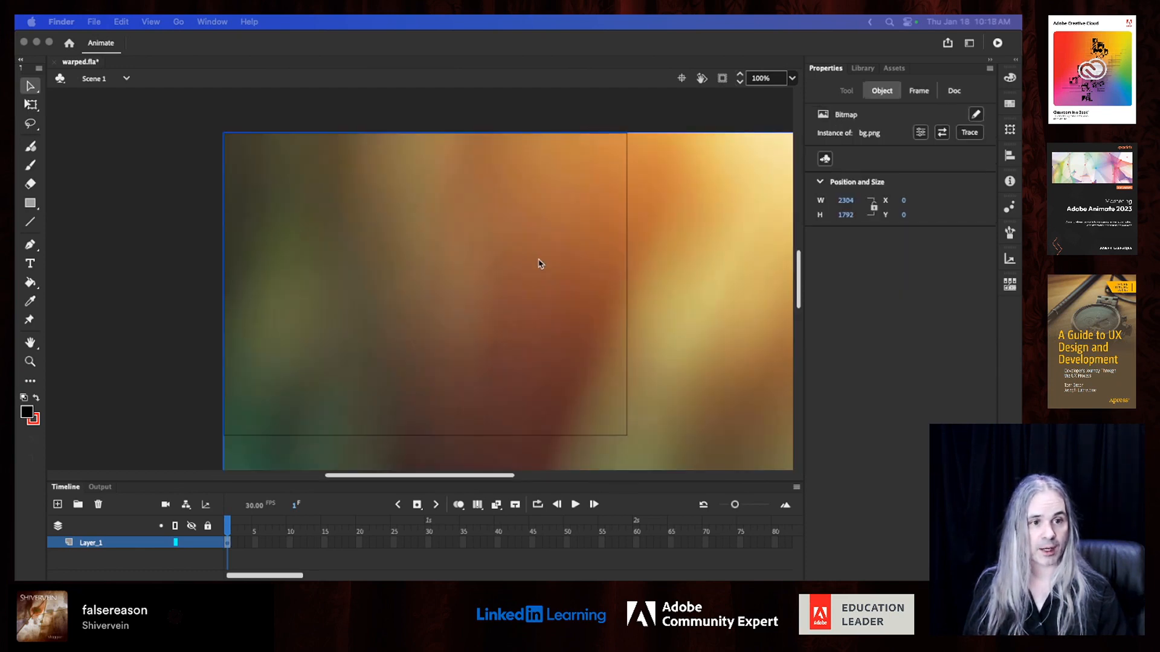
- Resize the stage to match its contents, 2304 x 1792, and fit it in the window
{"action": "scroll", "coordinate": [622, 259], "scroll_direction": "down", "scroll_amount": 2}
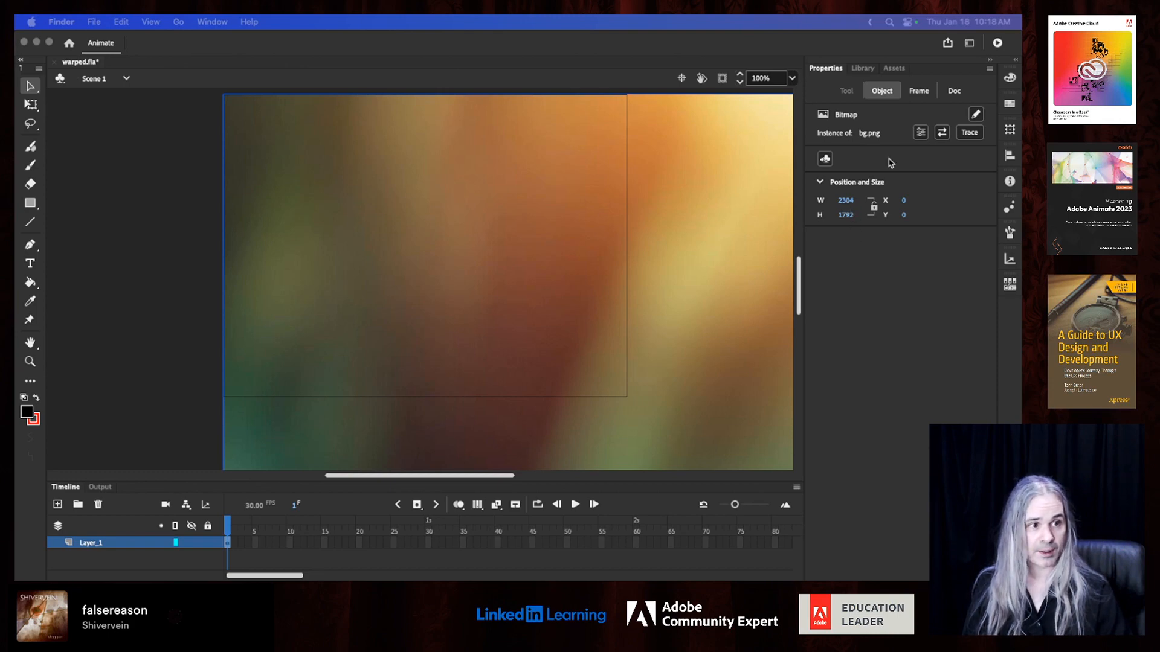
{"action": "left_click", "coordinate": [955, 92]}
{"action": "left_click", "coordinate": [954, 91]}
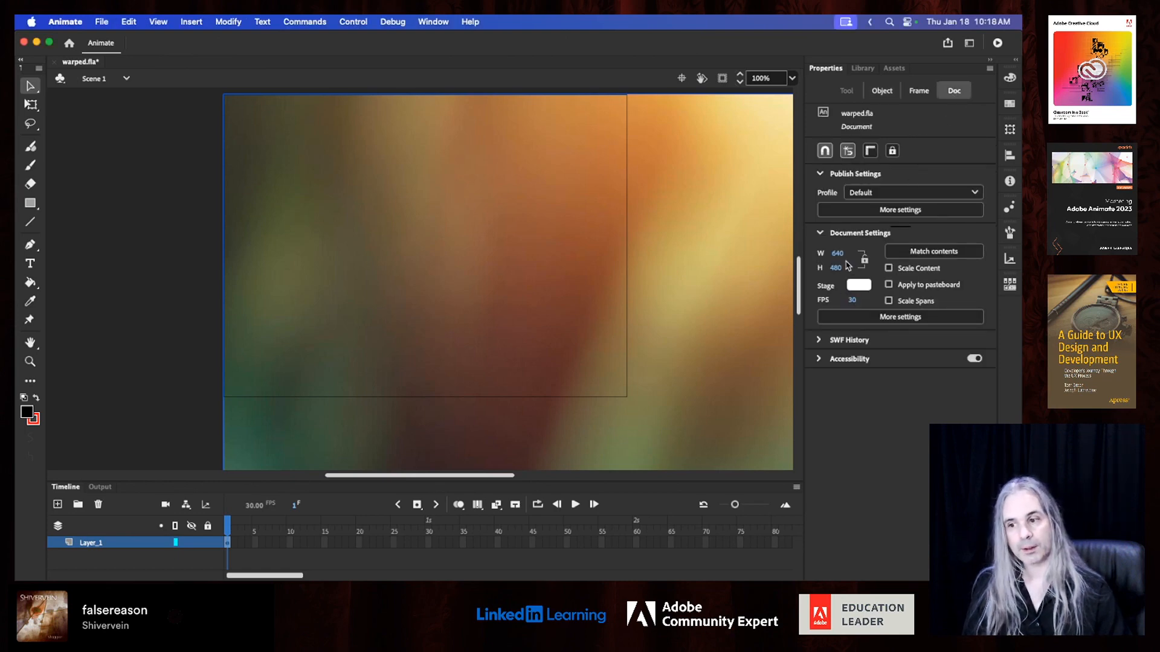
{"action": "left_click", "coordinate": [965, 254]}
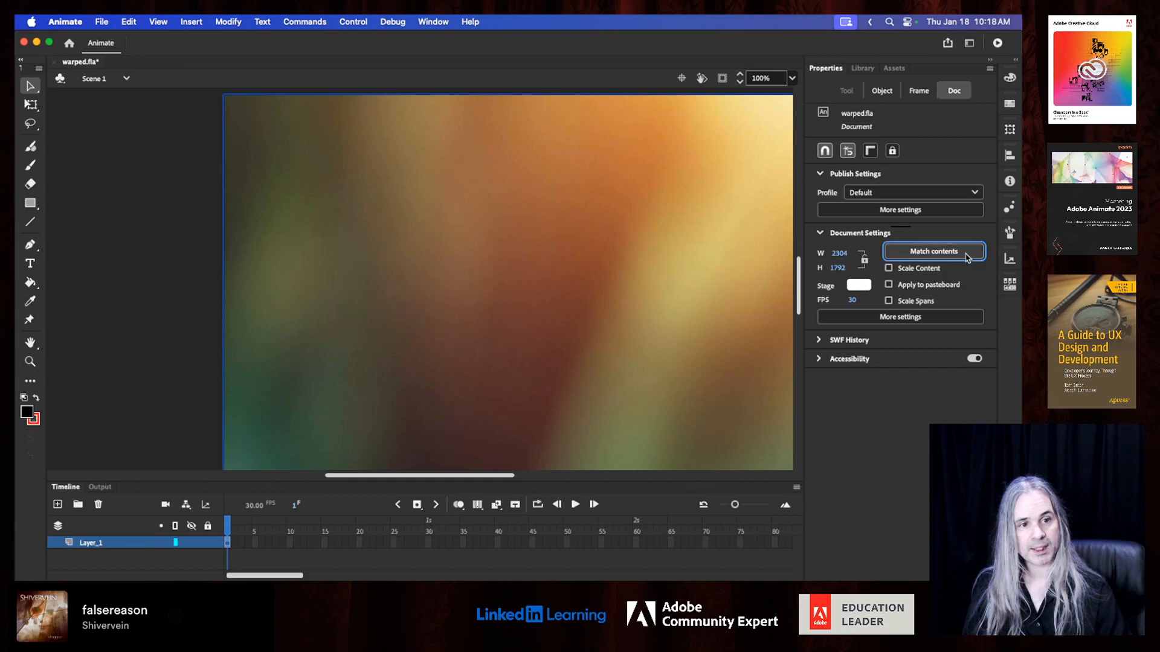
{"action": "left_click", "coordinate": [792, 79]}
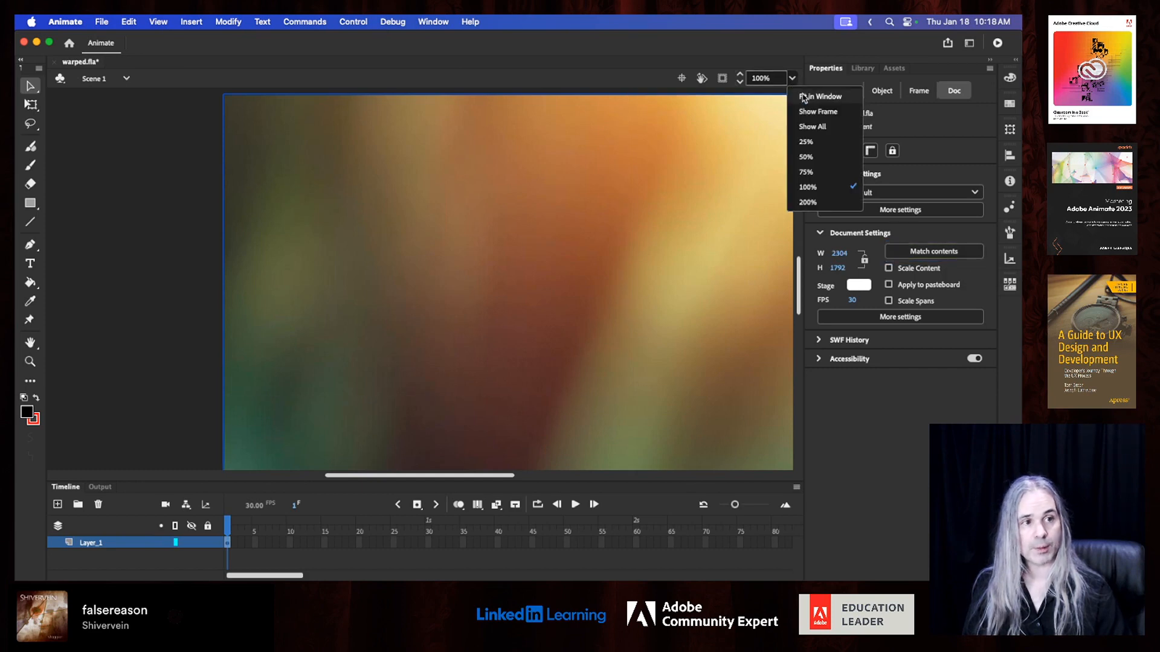
{"action": "left_click", "coordinate": [803, 98]}
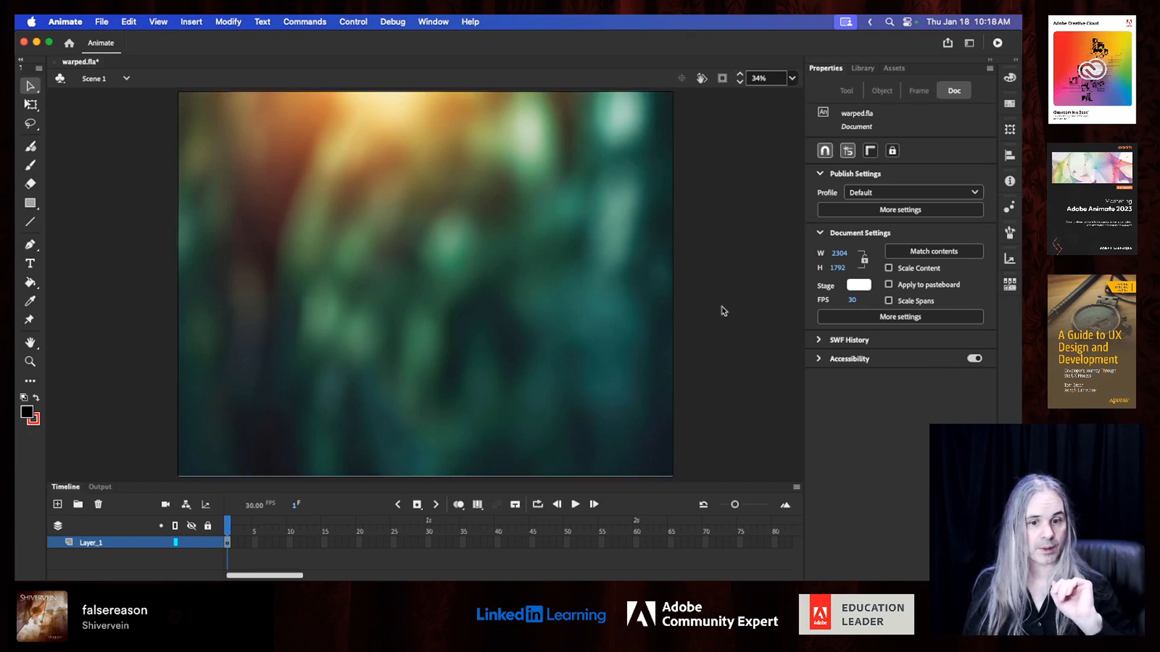
- Set the stage colour to black and select the bg.png bitmap on the stage
{"action": "left_click", "coordinate": [858, 284]}
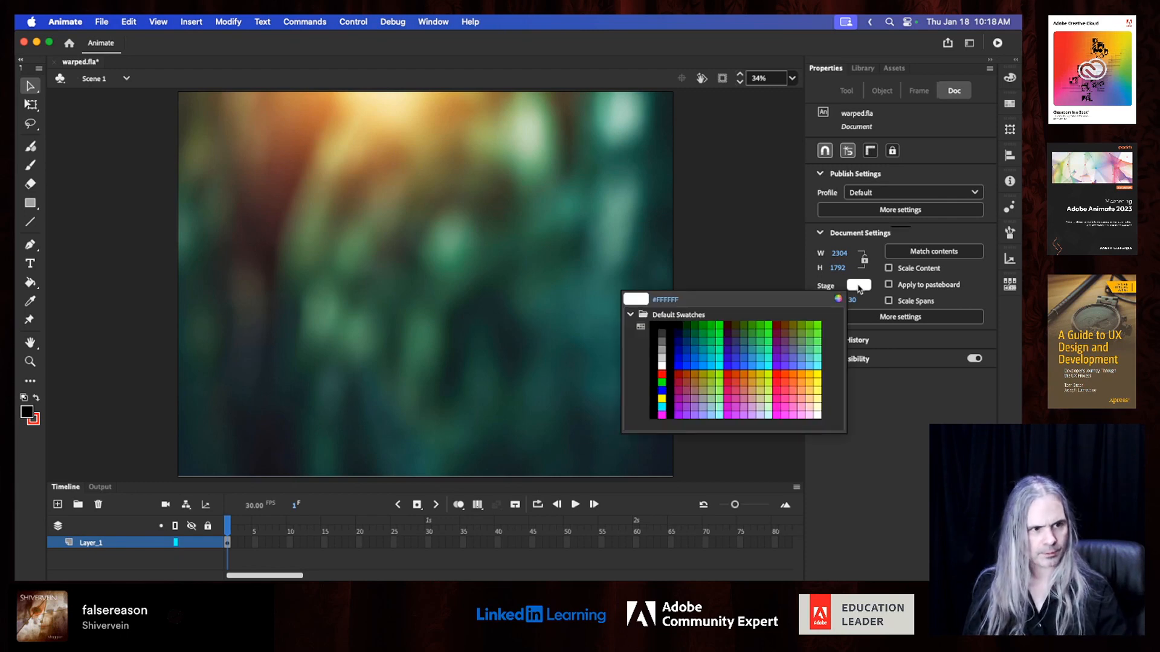
{"action": "left_click", "coordinate": [658, 326]}
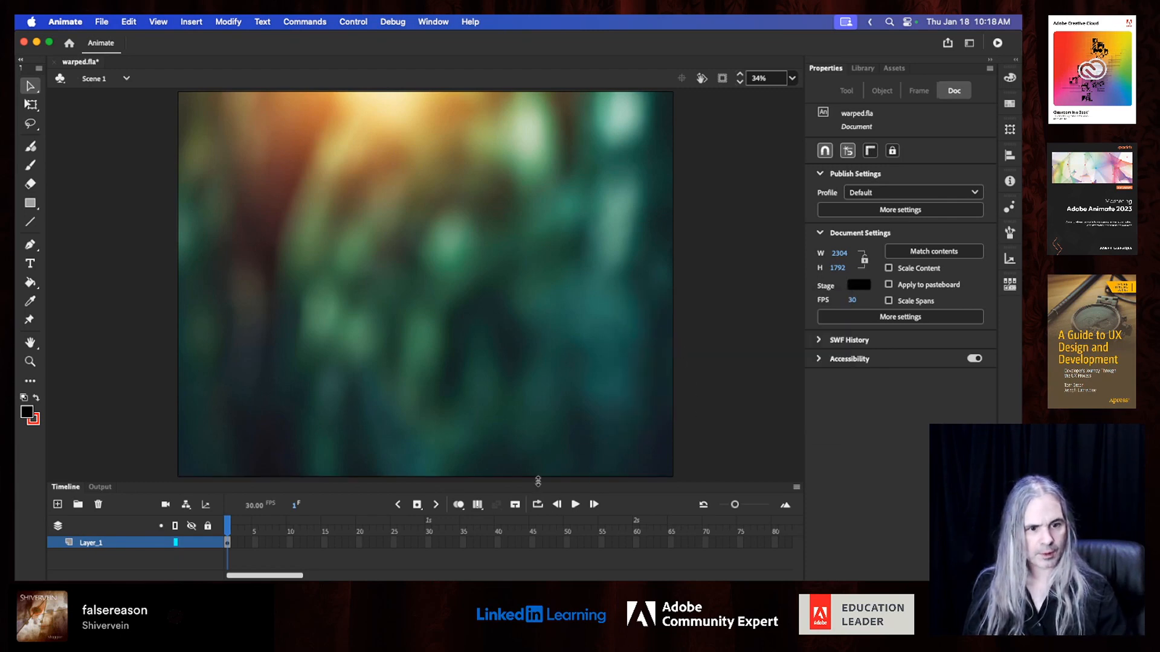
{"action": "left_click", "coordinate": [488, 465]}
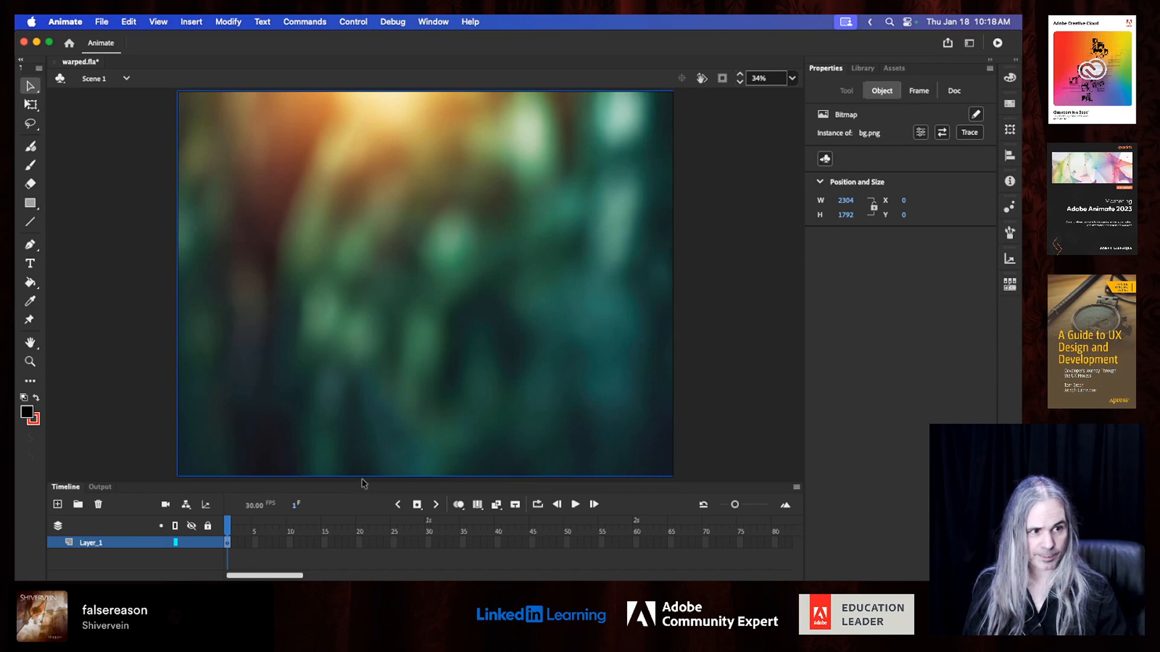
{"action": "left_click", "coordinate": [778, 378]}
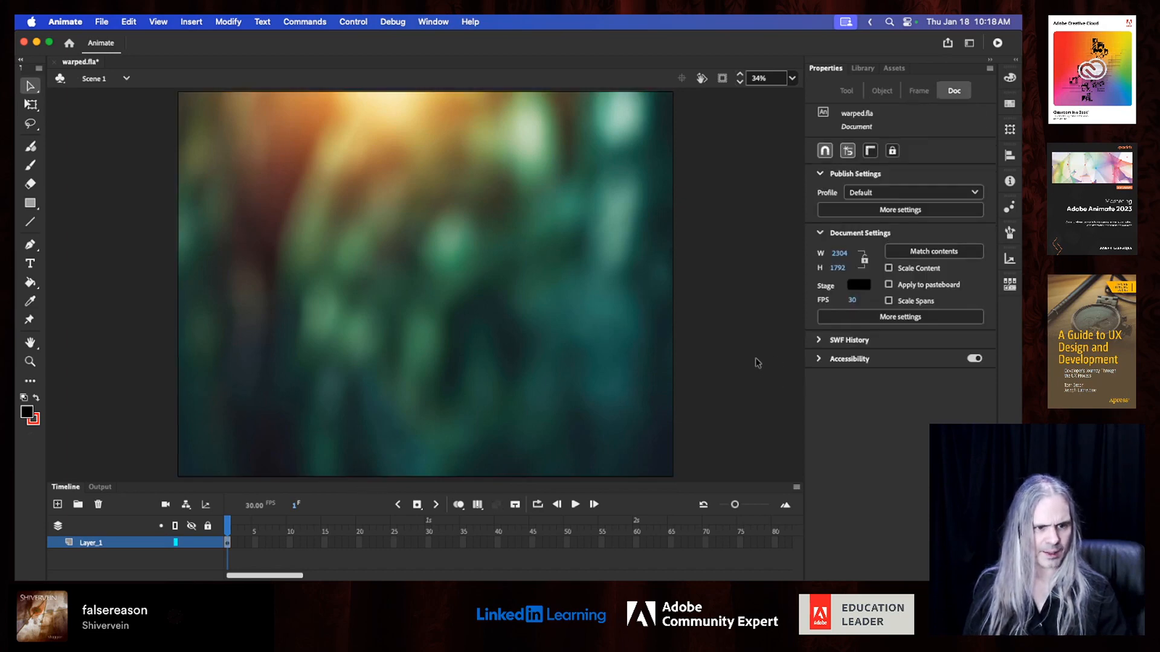
{"action": "left_click", "coordinate": [631, 360]}
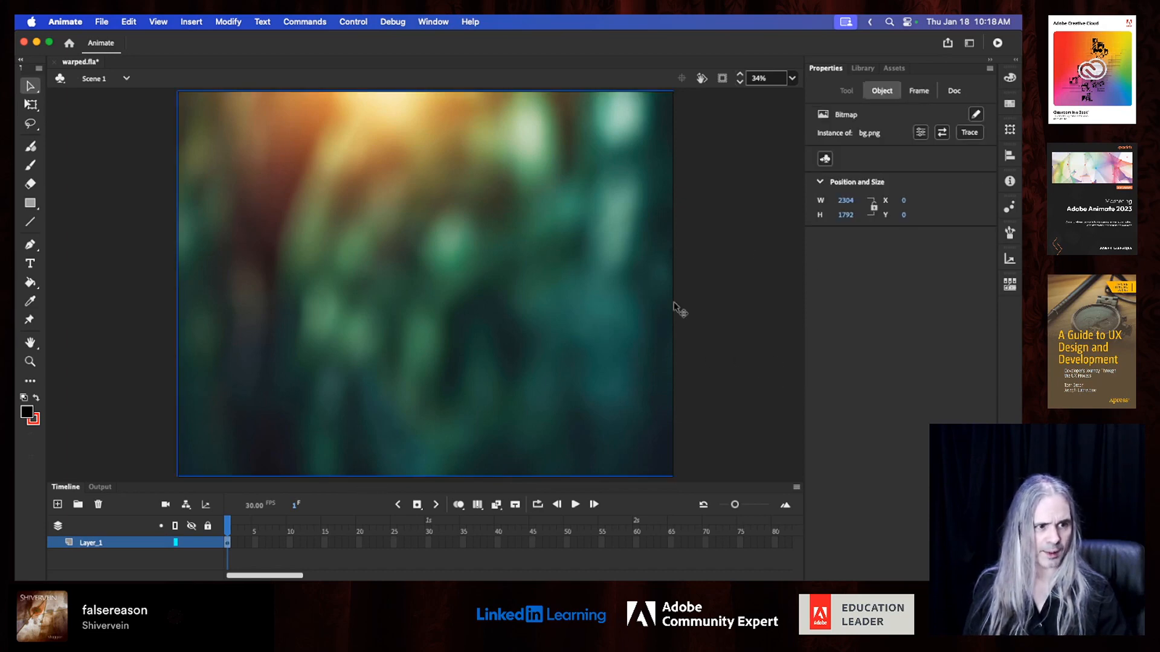
- Set the document's stage size to 1280 x 720
{"action": "left_click", "coordinate": [845, 215]}
{"action": "left_click", "coordinate": [854, 257]}
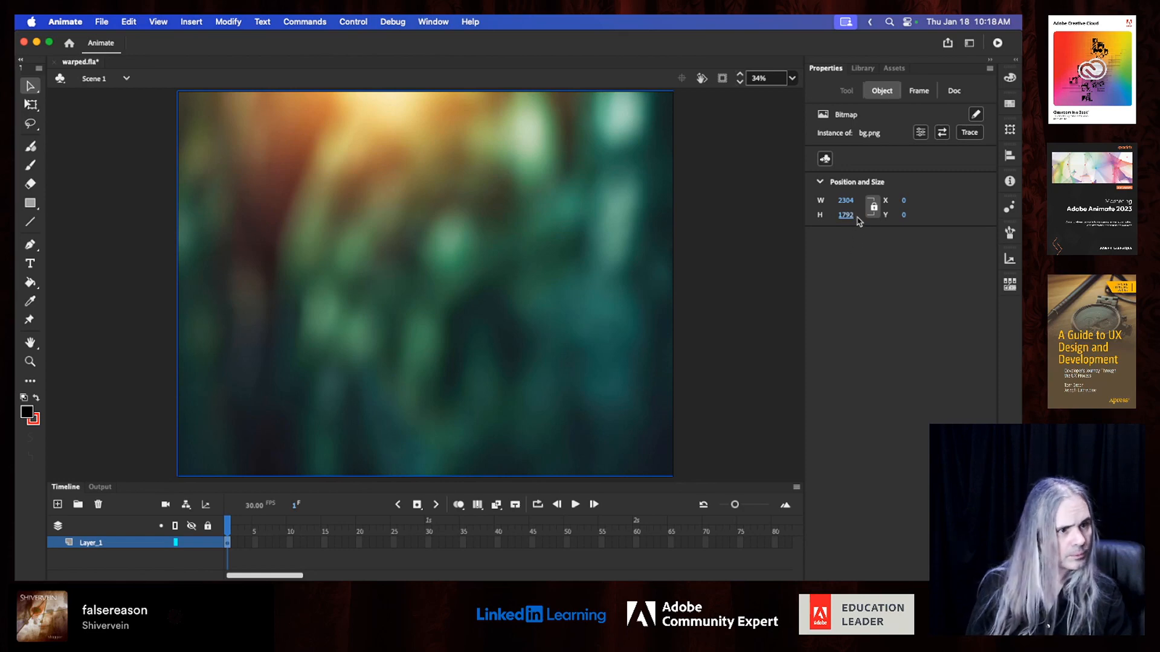
{"action": "left_click", "coordinate": [951, 91]}
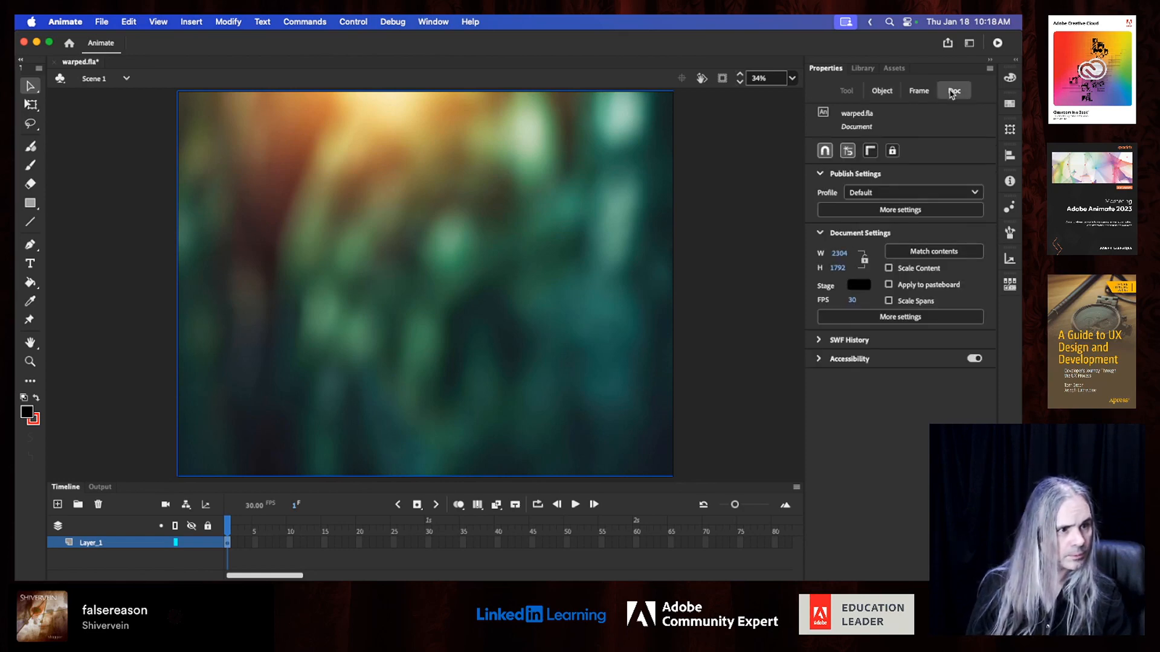
{"action": "left_click", "coordinate": [840, 253]}
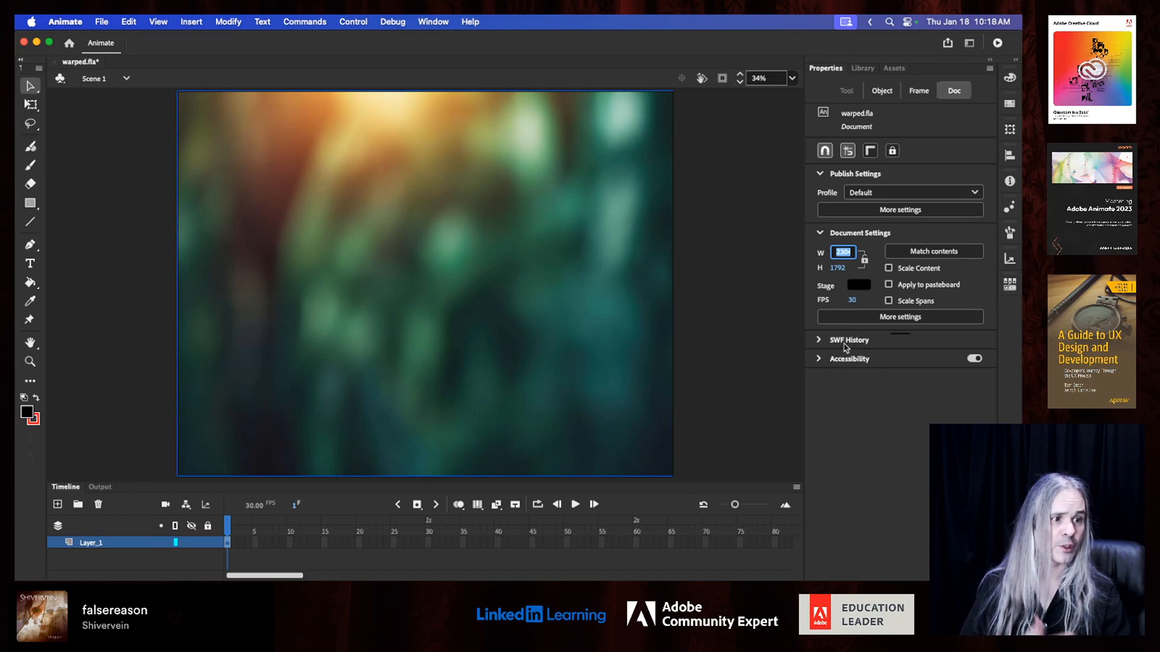
{"action": "left_click", "coordinate": [864, 261]}
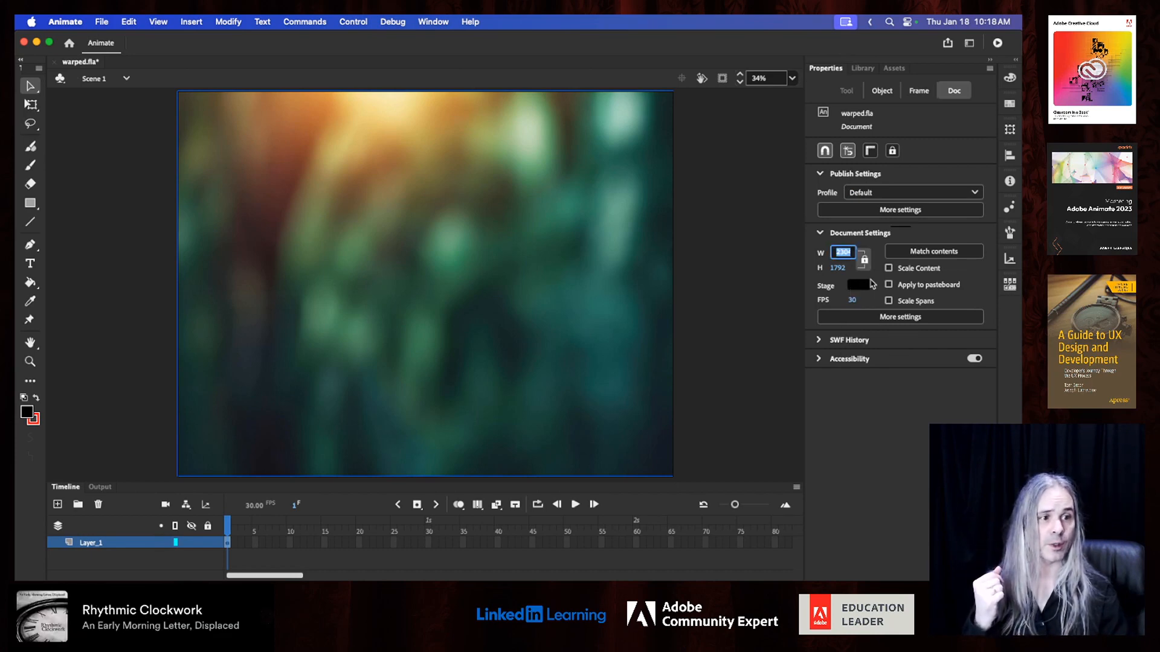
{"action": "left_click", "coordinate": [843, 254]}
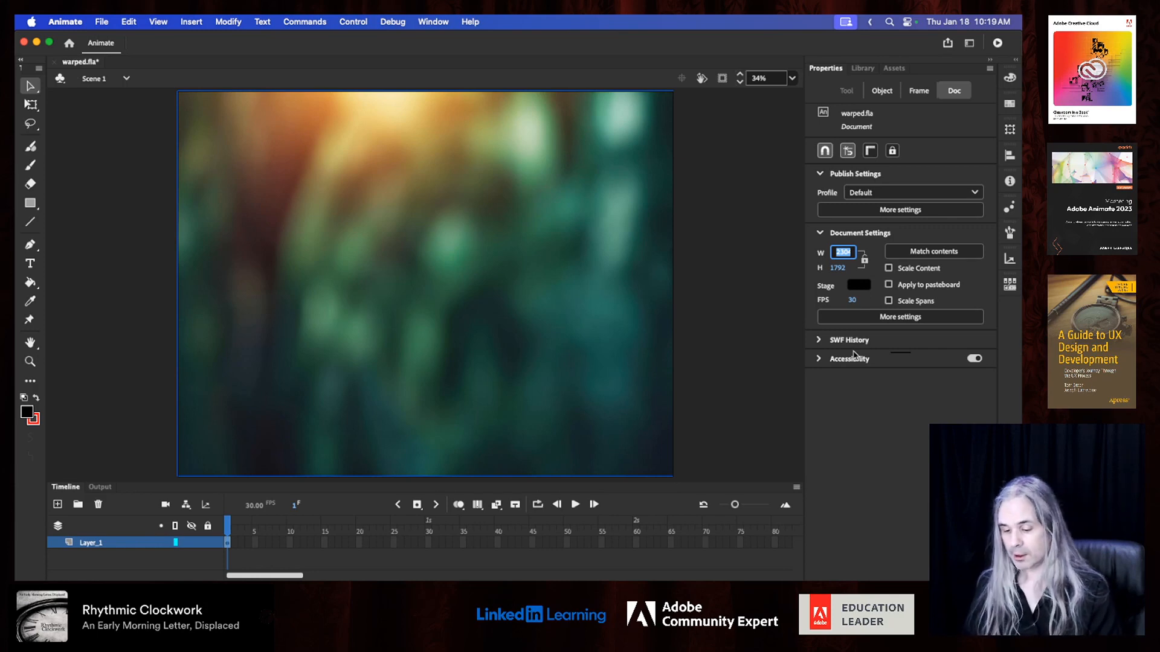
{"action": "type", "text": "000"}
{"action": "key", "text": "super+a"}
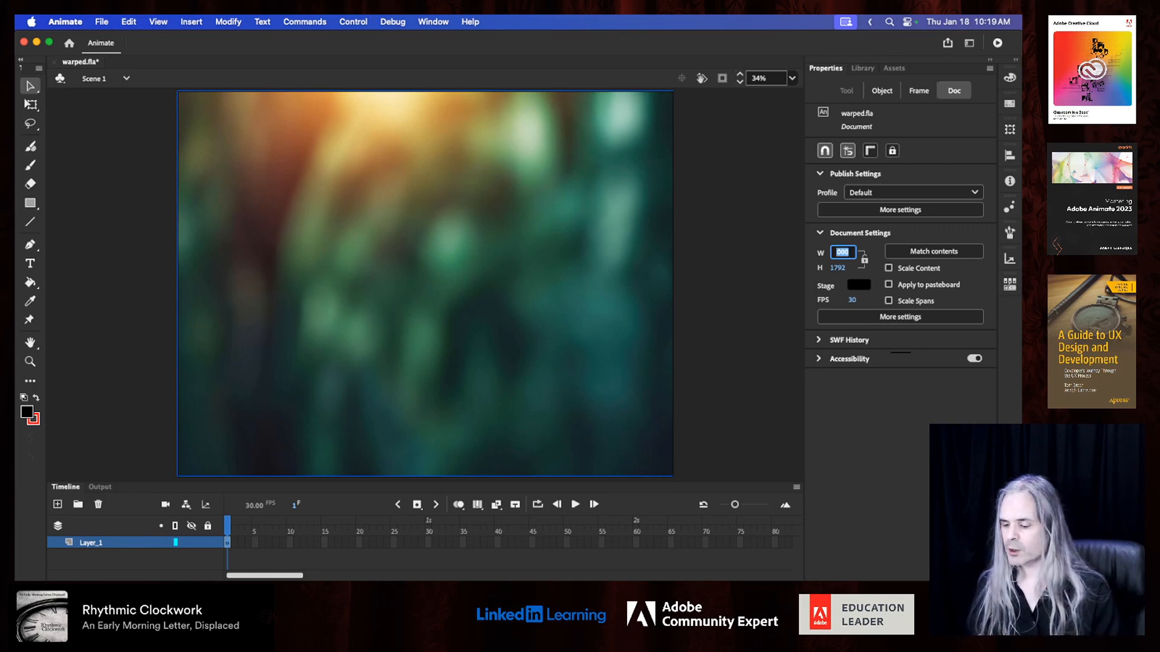
{"action": "type", "text": "12"}
{"action": "type", "text": "80"}
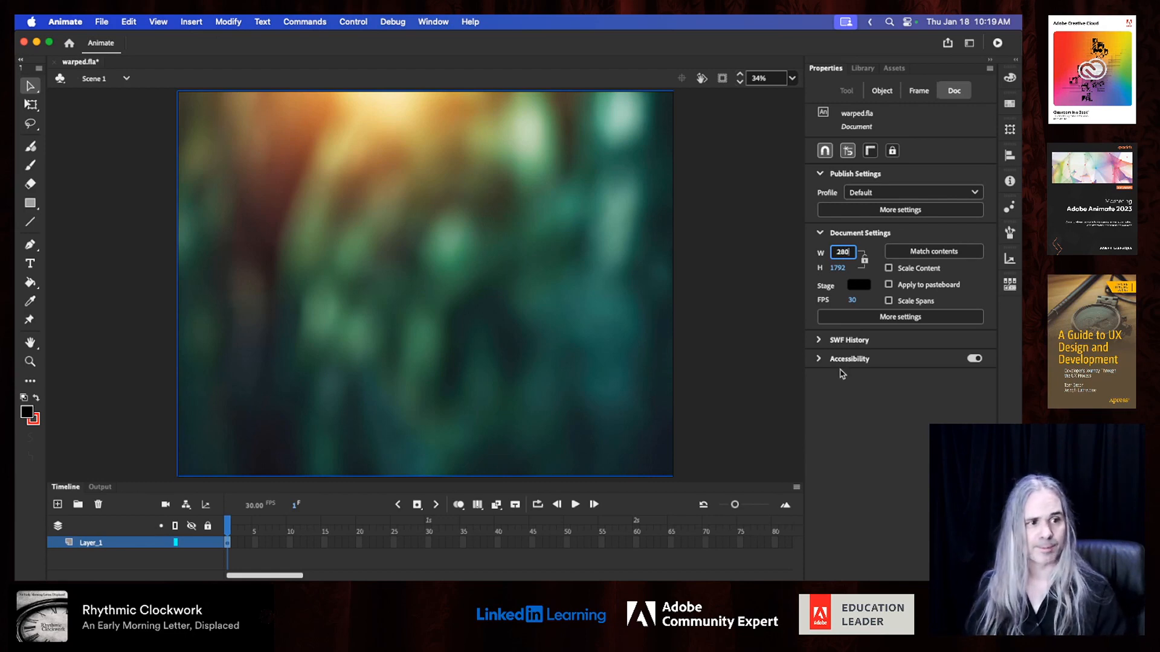
{"action": "left_click", "coordinate": [844, 267]}
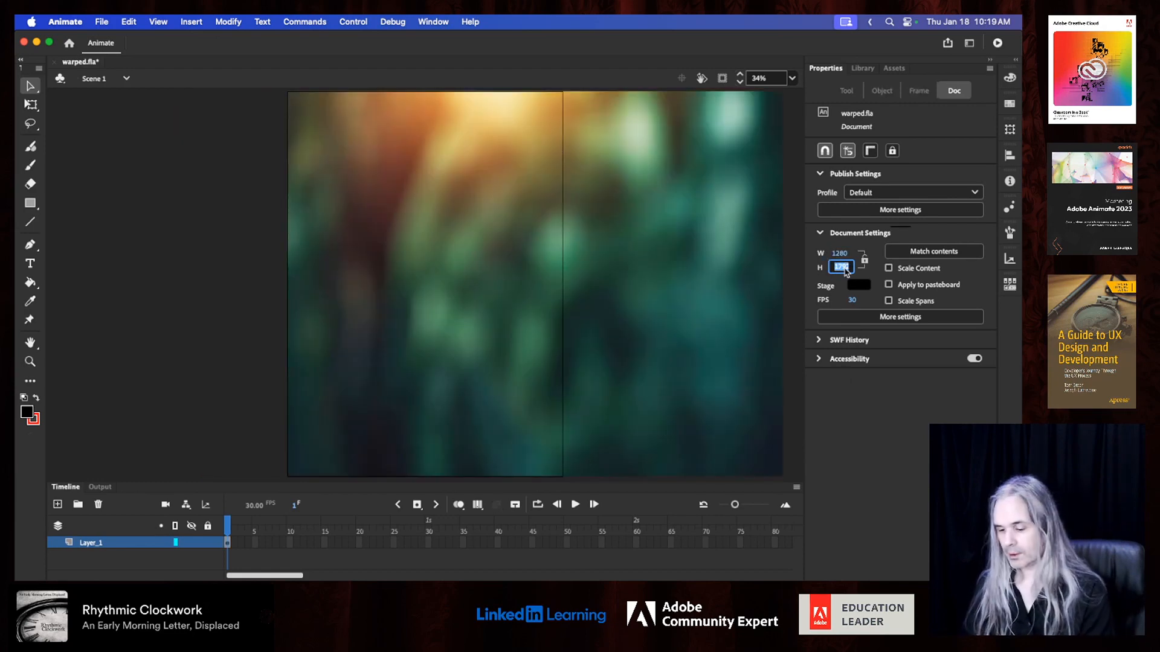
{"action": "type", "text": "7"}
{"action": "key", "text": "Return"}
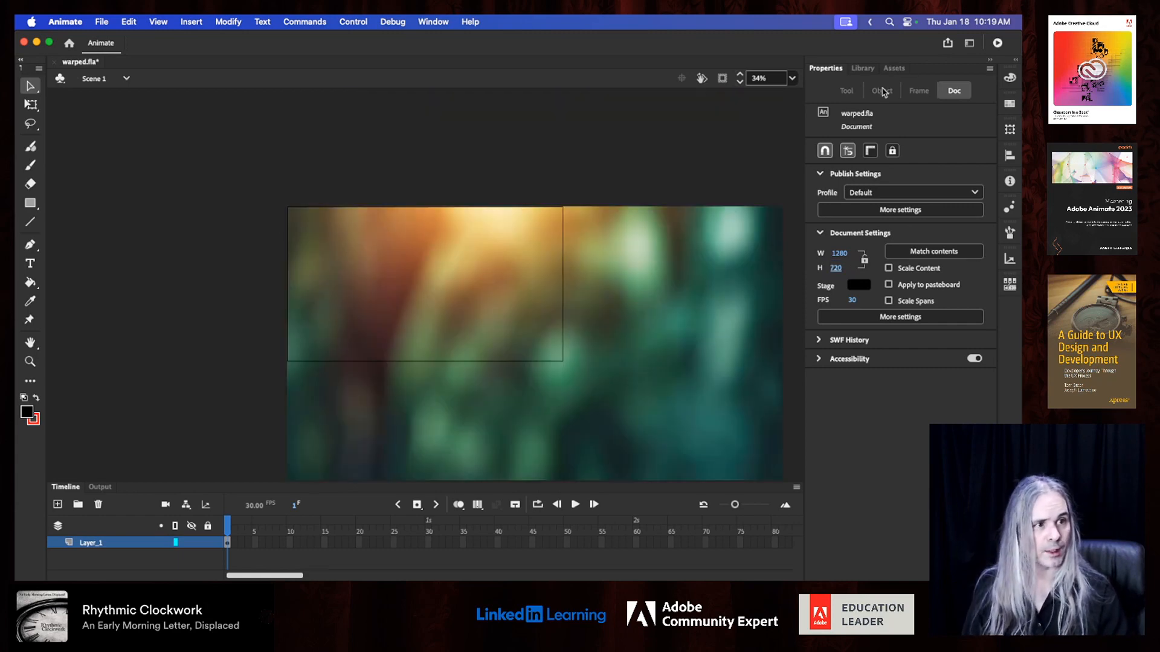
- Scale the bg.png bitmap down proportionally to about 1293 x 1006 so it just covers the stage width
{"action": "left_click", "coordinate": [592, 318]}
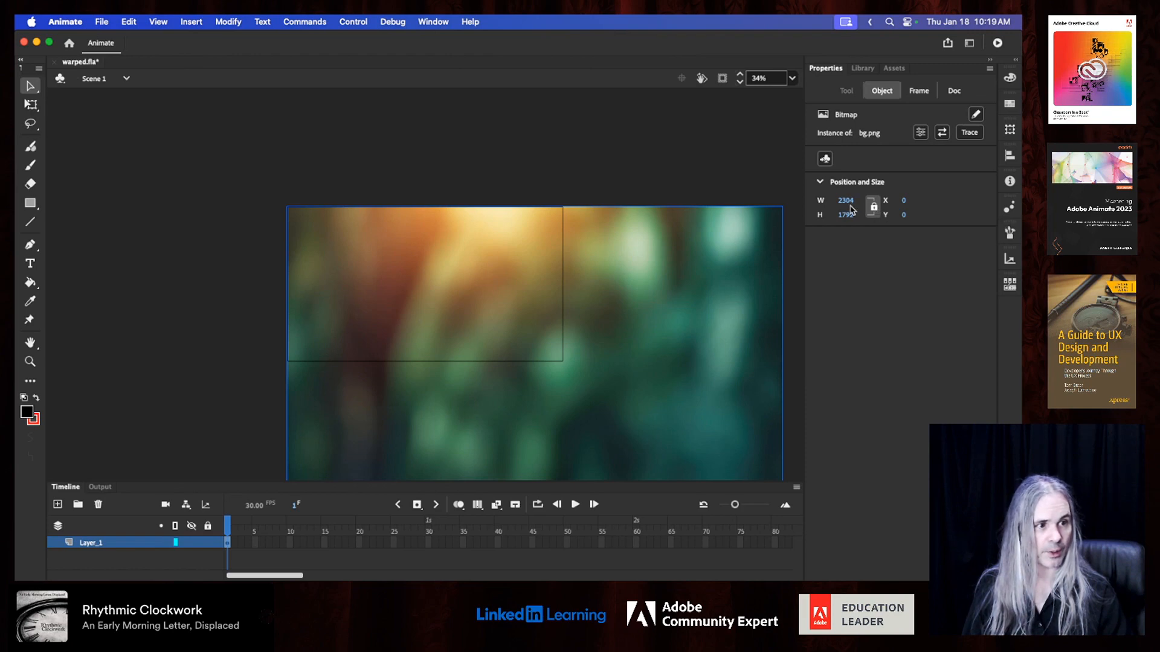
{"action": "left_click_drag", "start_coordinate": [846, 201], "coordinate": [410, 239]}
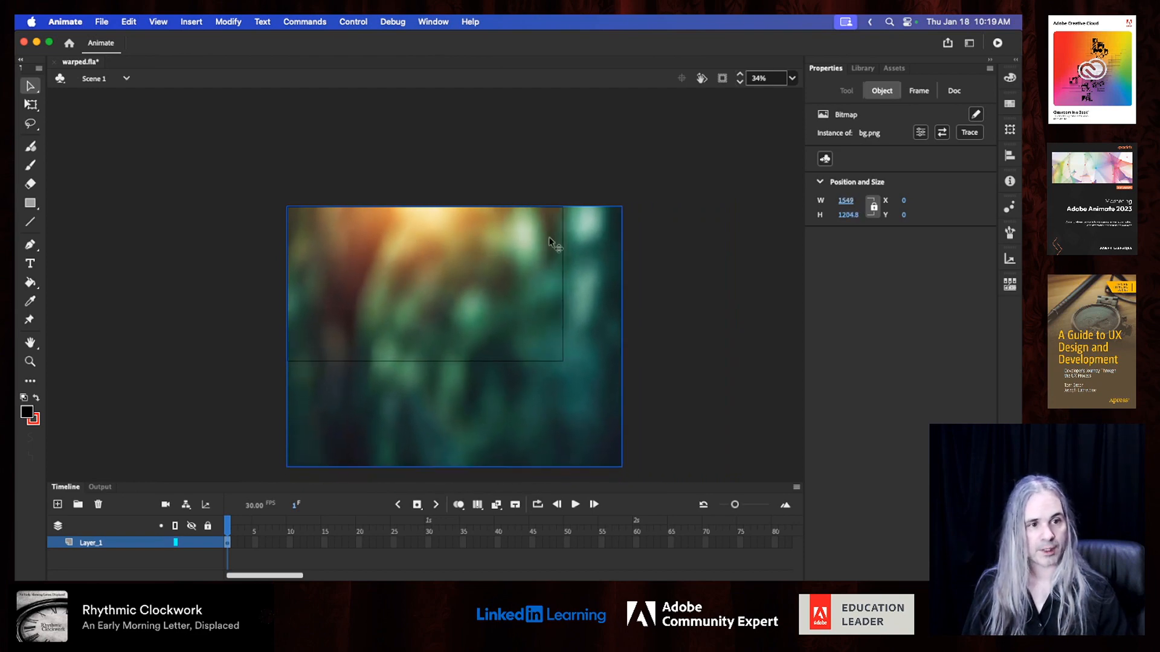
{"action": "left_click", "coordinate": [846, 198]}
{"action": "type", "text": "1476"}
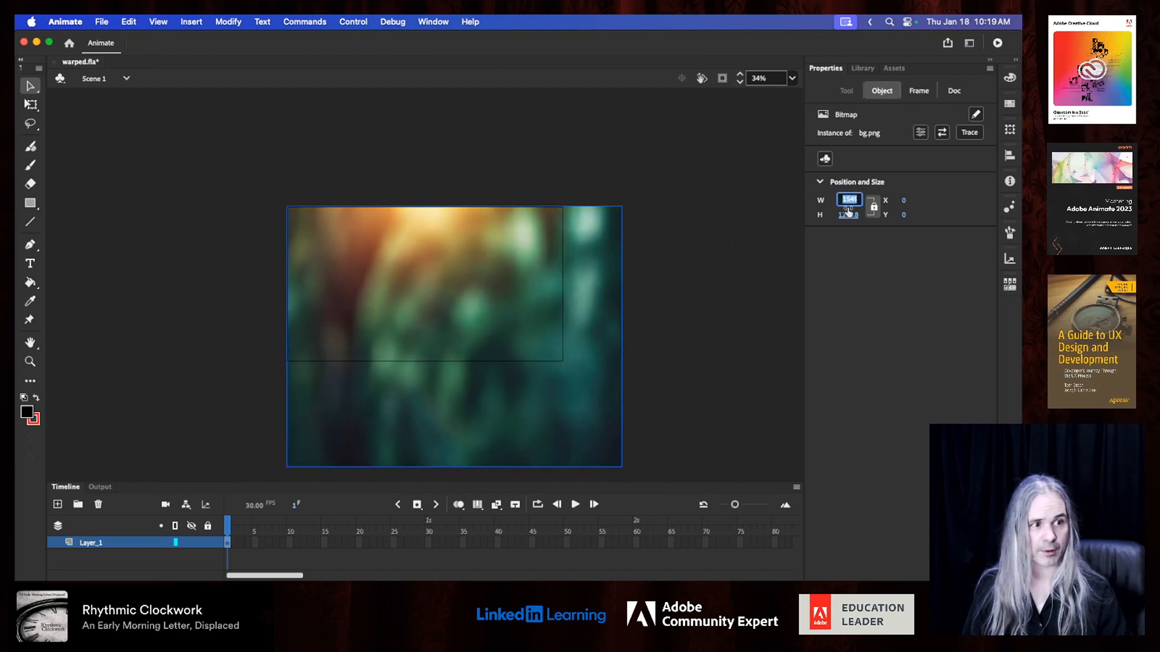
{"action": "key", "text": "Return"}
{"action": "left_click_drag", "start_coordinate": [797, 206], "coordinate": [689, 209]}
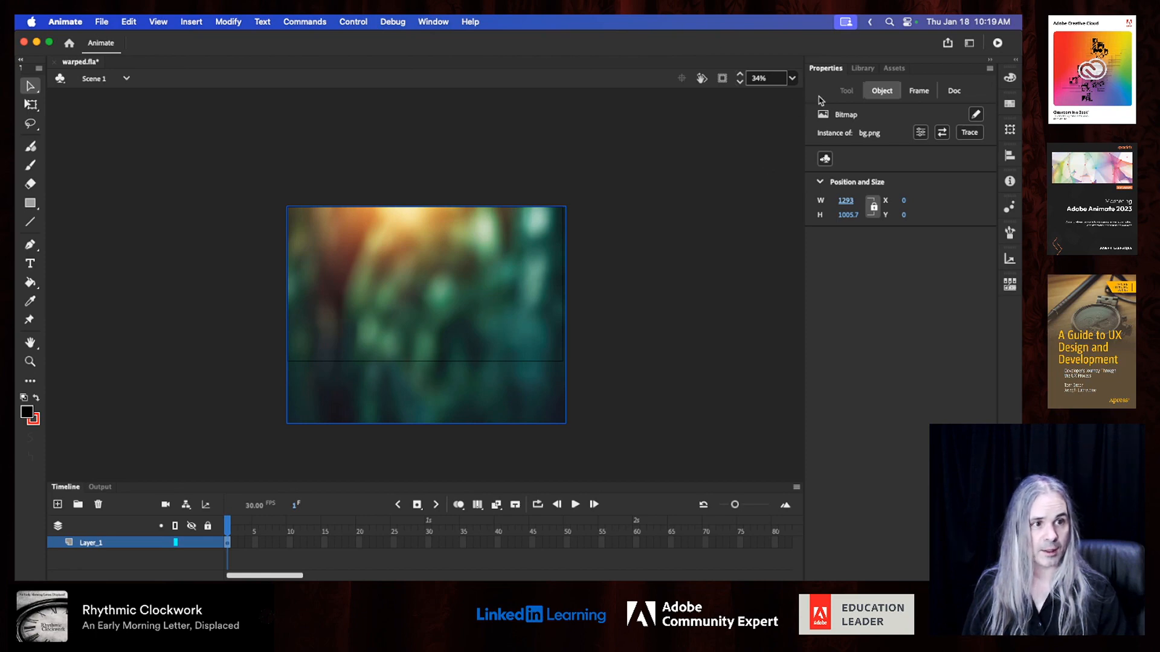
- Clip content outside the stage, fit the stage in the window, and save the document
{"action": "left_click", "coordinate": [723, 79]}
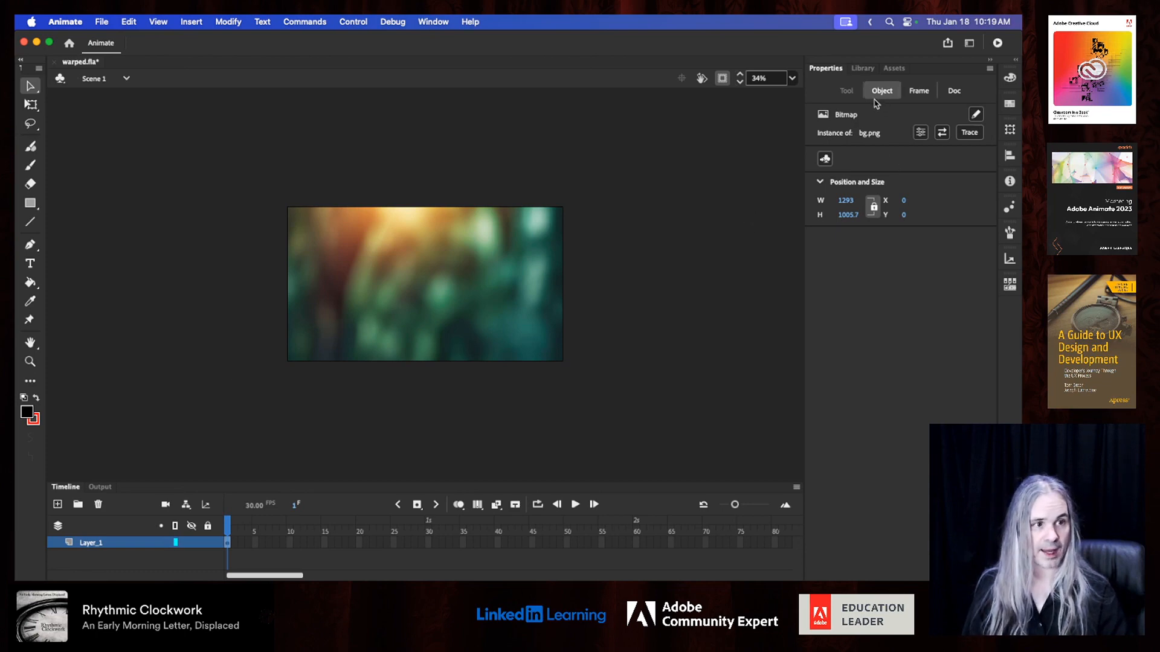
{"action": "left_click", "coordinate": [792, 78]}
{"action": "left_click", "coordinate": [807, 94]}
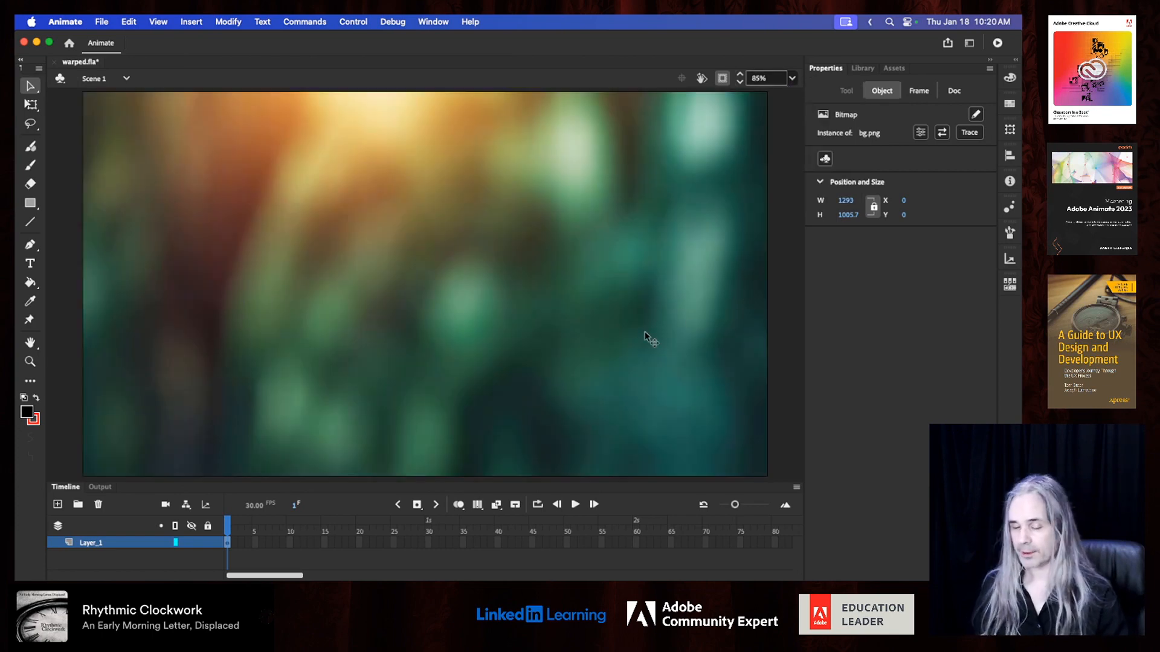
{"action": "key", "text": "super+s"}
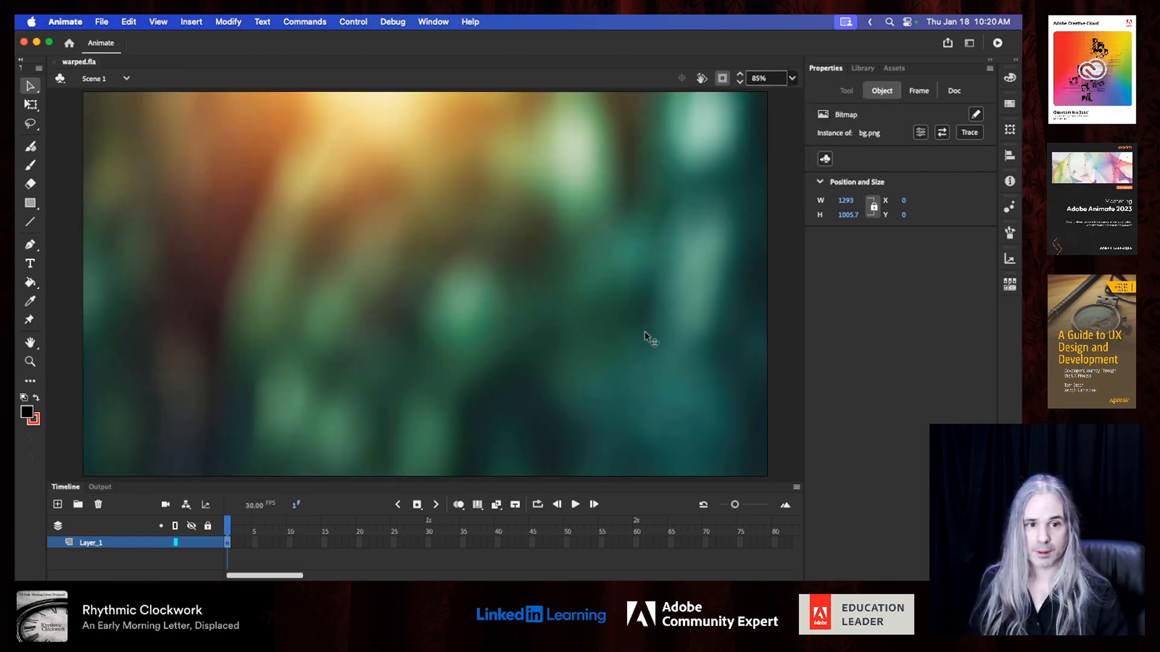
- Rename the background bitmap's layer as BG and lock it
{"action": "double_click", "coordinate": [91, 543]}
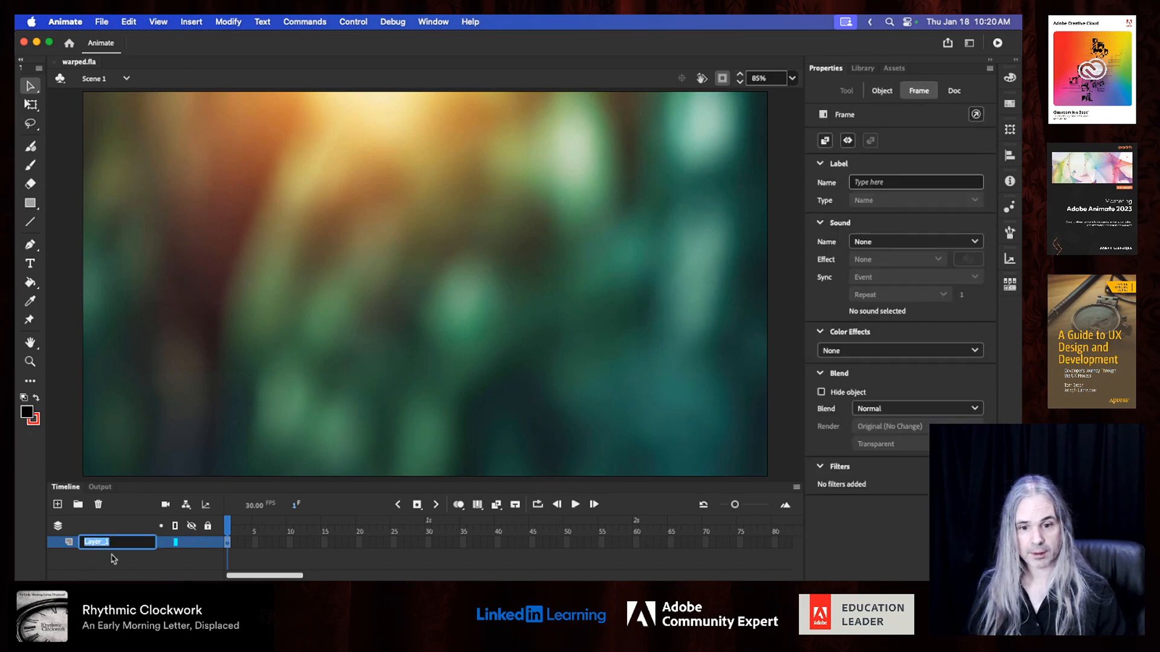
{"action": "type", "text": "BG"}
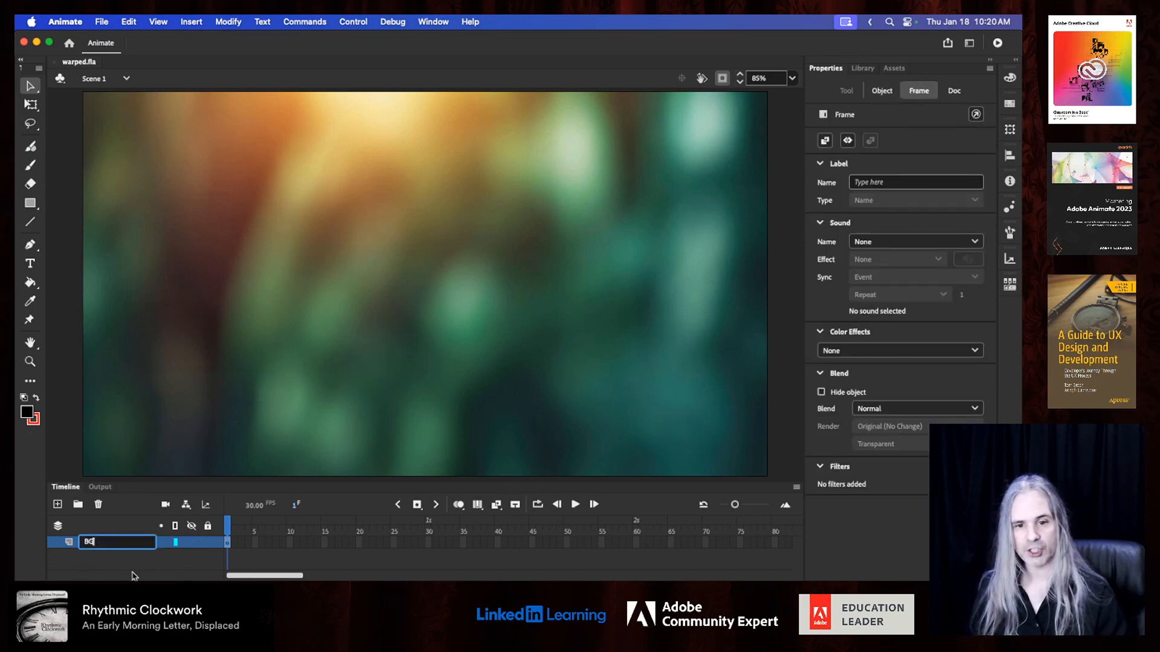
{"action": "key", "text": "Return"}
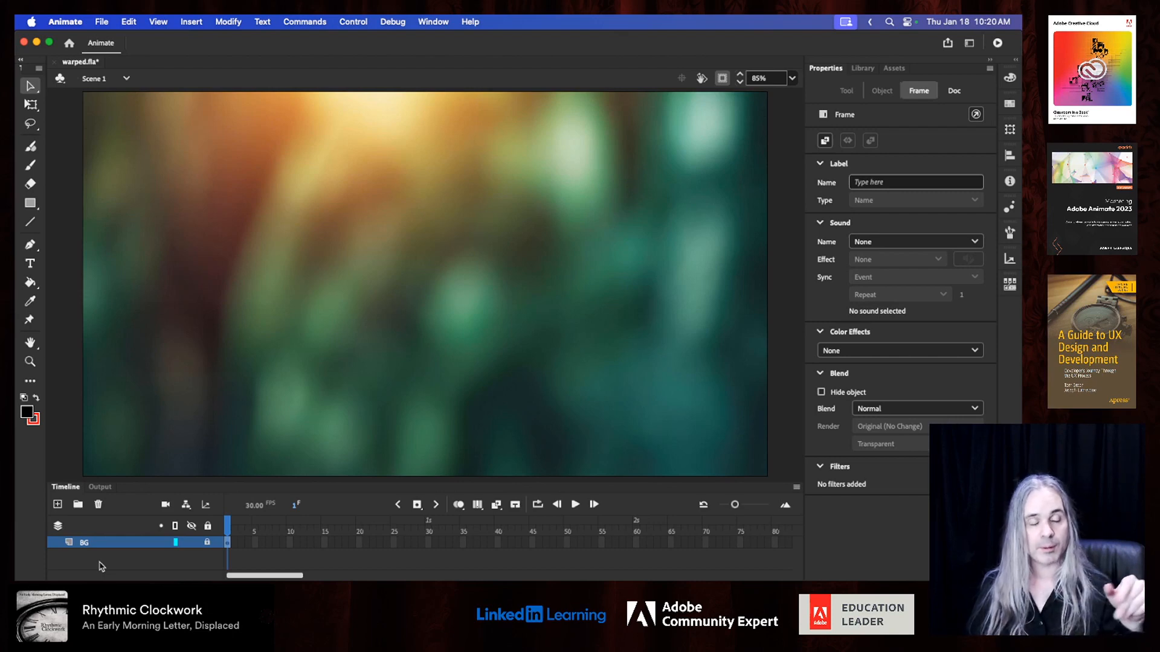
- Add a new layer above BG and name it Subject
{"action": "left_click", "coordinate": [58, 505]}
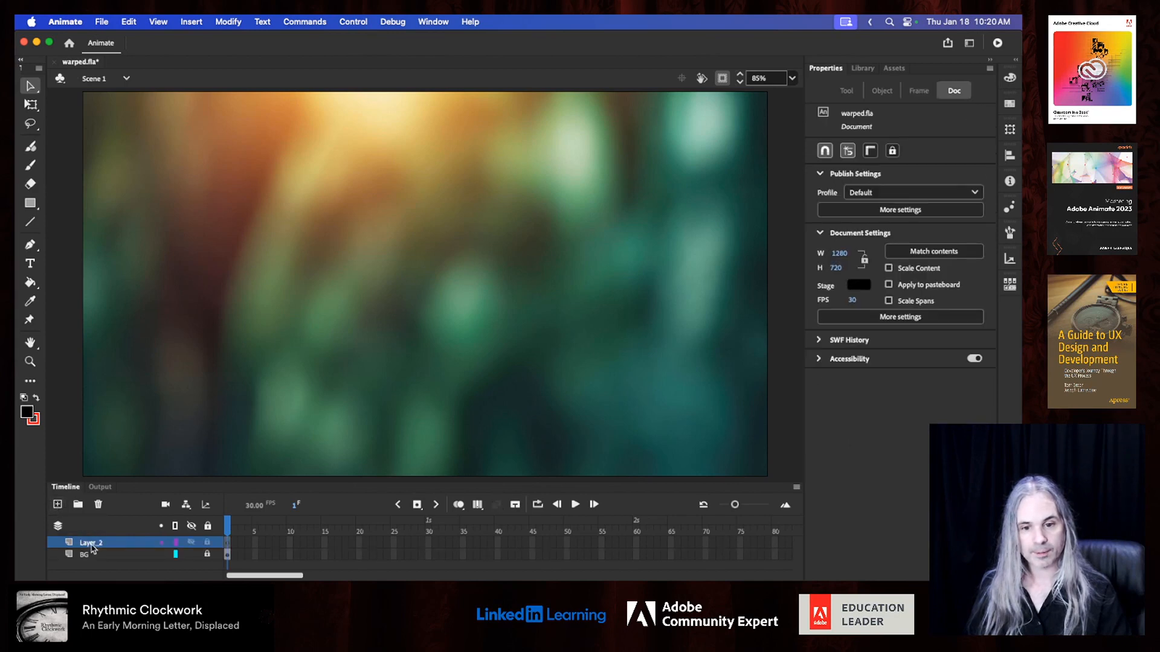
{"action": "double_click", "coordinate": [91, 544]}
{"action": "type", "text": "Subject"}
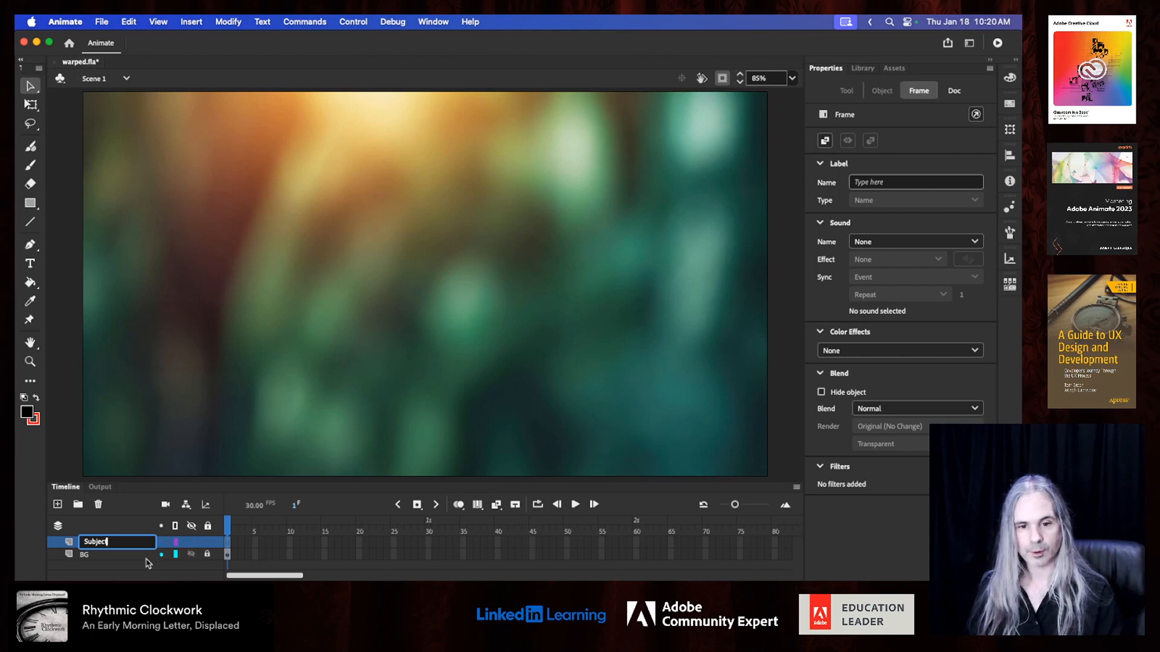
{"action": "key", "text": "Return"}
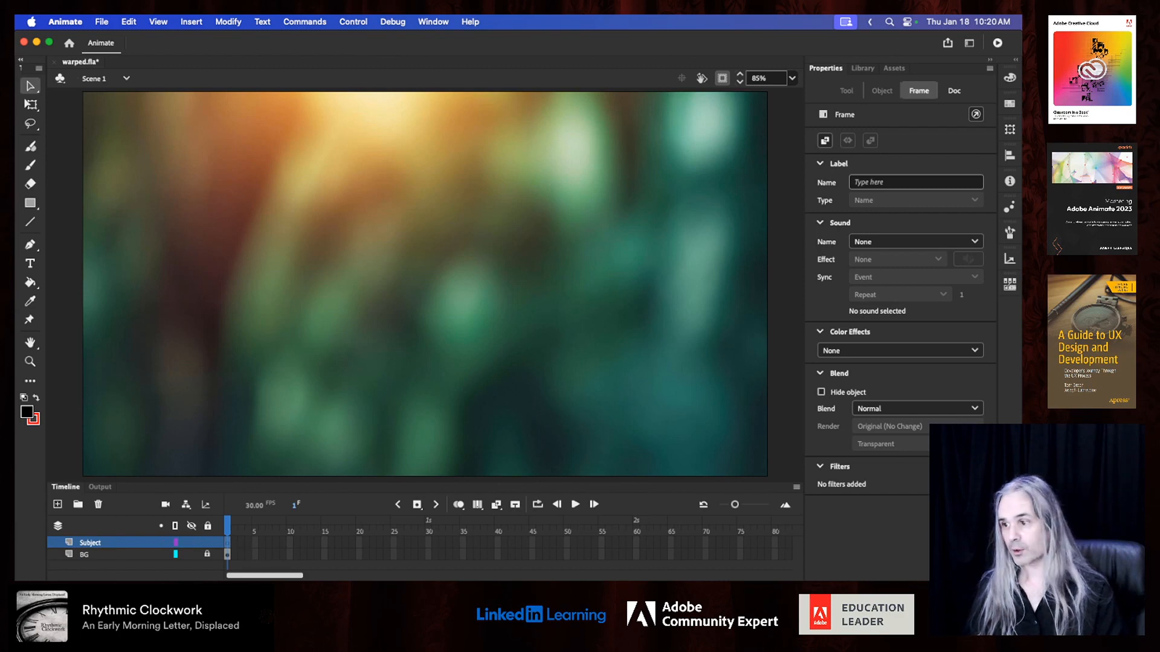
- Bring subject.png onto the Subject layer, show content outside the stage, and move the bitmap up to about Y -448
{"action": "left_click_drag", "start_coordinate": [15, 346], "coordinate": [466, 254]}
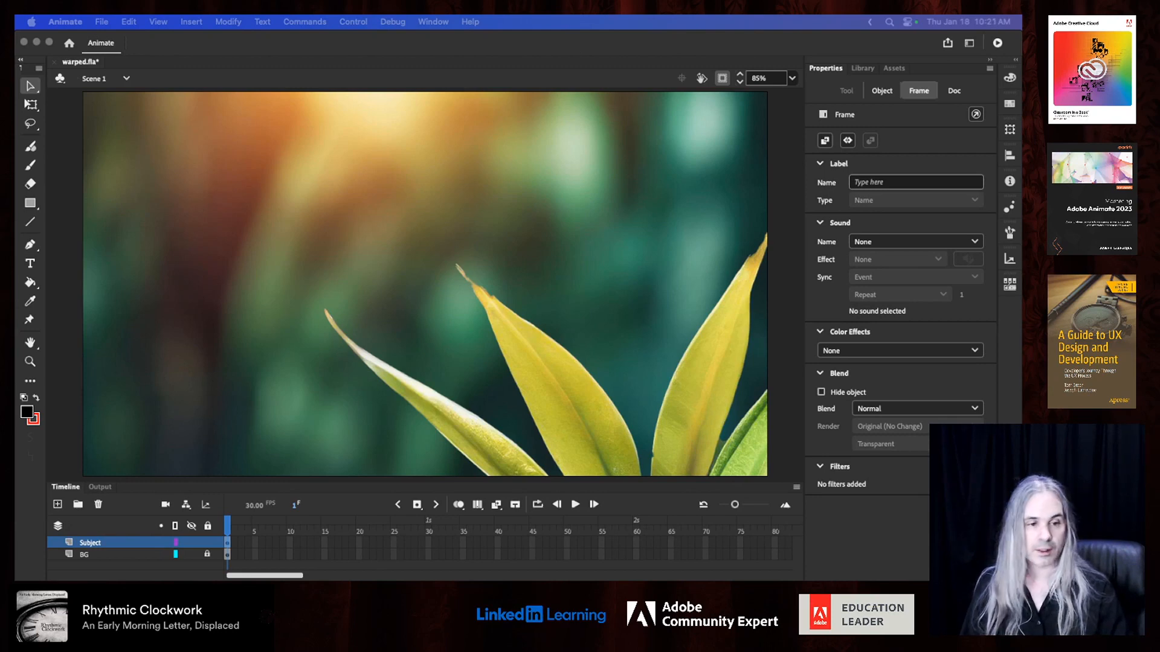
{"action": "left_click", "coordinate": [549, 369]}
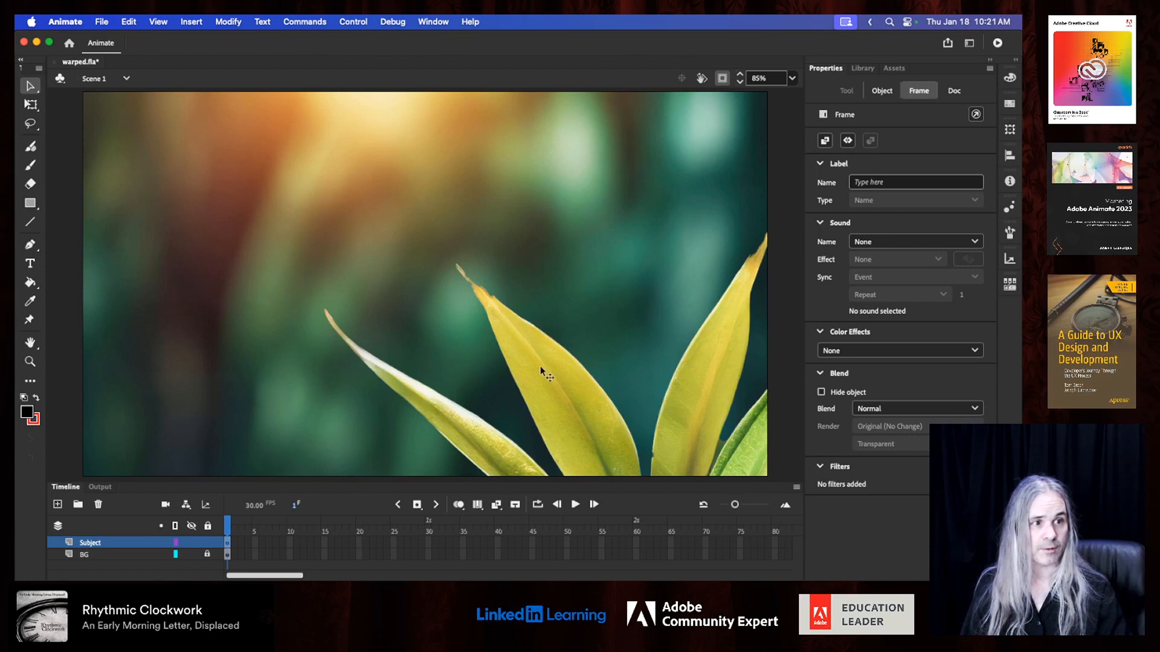
{"action": "left_click", "coordinate": [792, 78]}
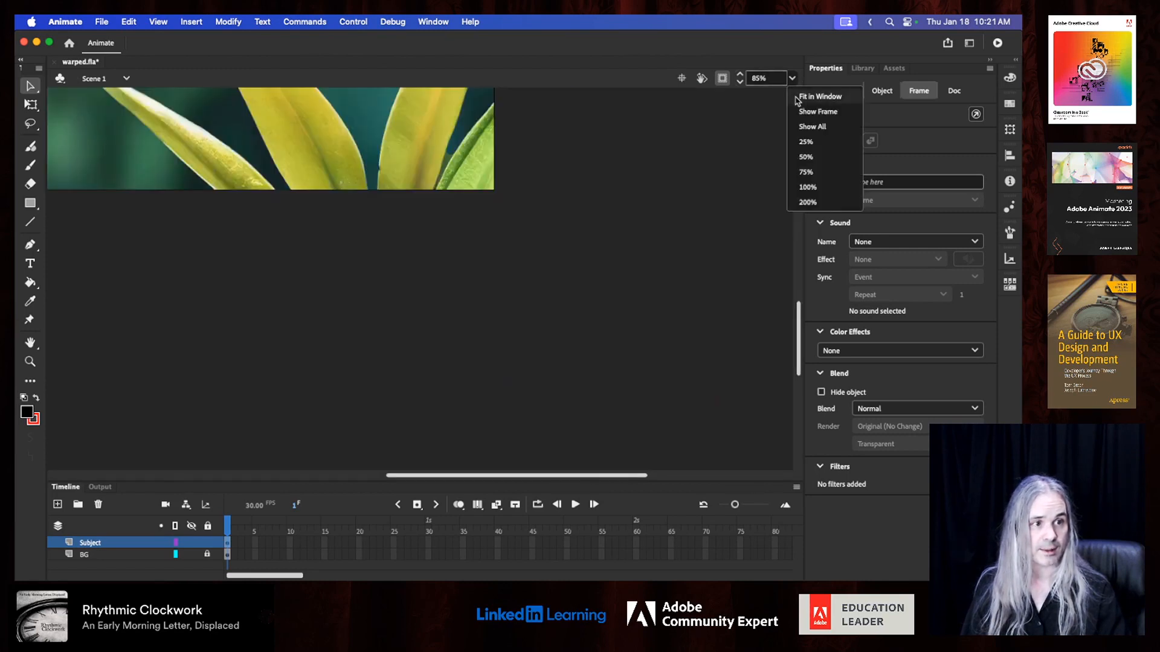
{"action": "left_click", "coordinate": [806, 140]}
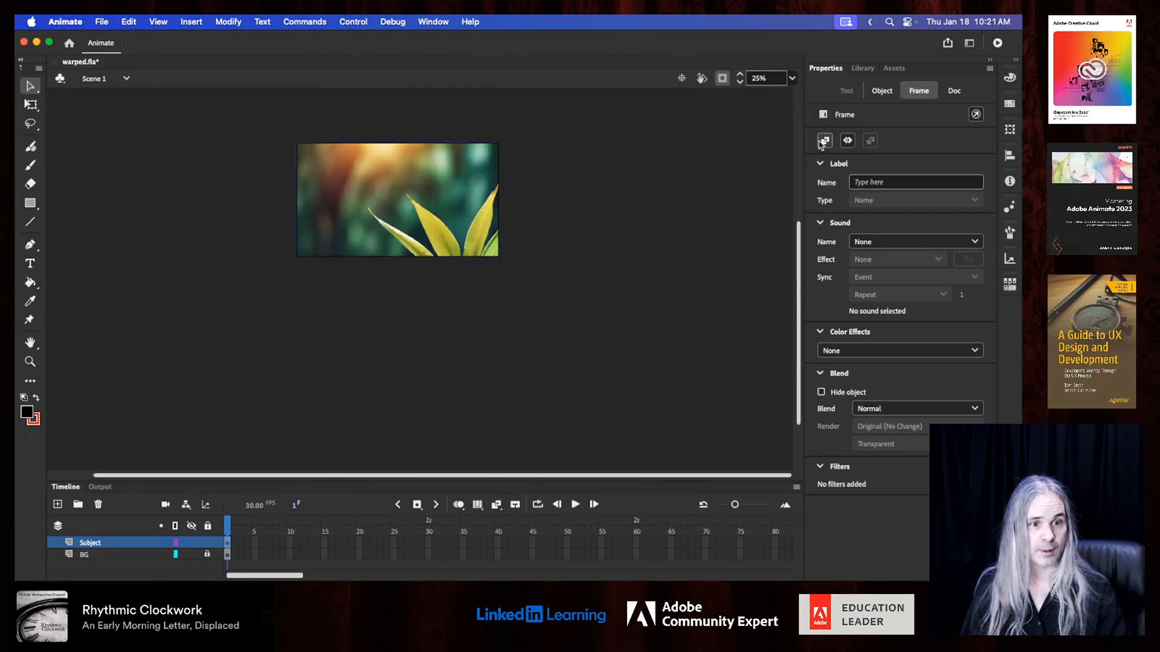
{"action": "left_click", "coordinate": [722, 79]}
{"action": "left_click_drag", "start_coordinate": [628, 327], "coordinate": [629, 255]}
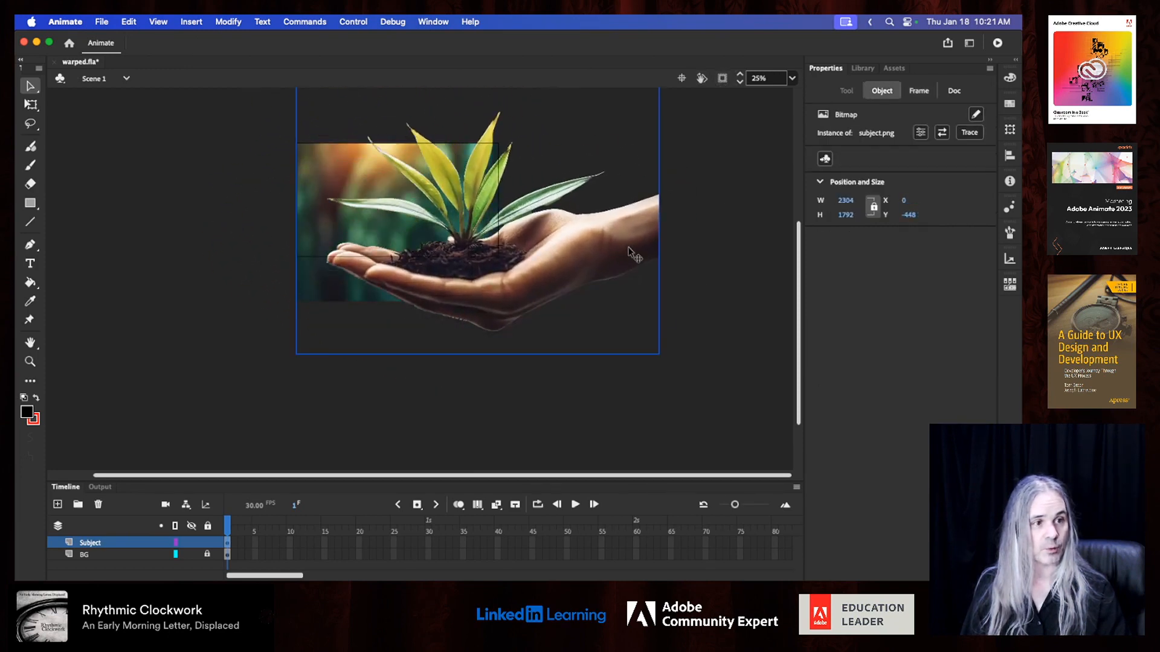
- Scale subject.png proportionally to about 915 x 712 with Free Transform and place it at about X 456, Y 8, against the stage's right edge
{"action": "left_click", "coordinate": [31, 107]}
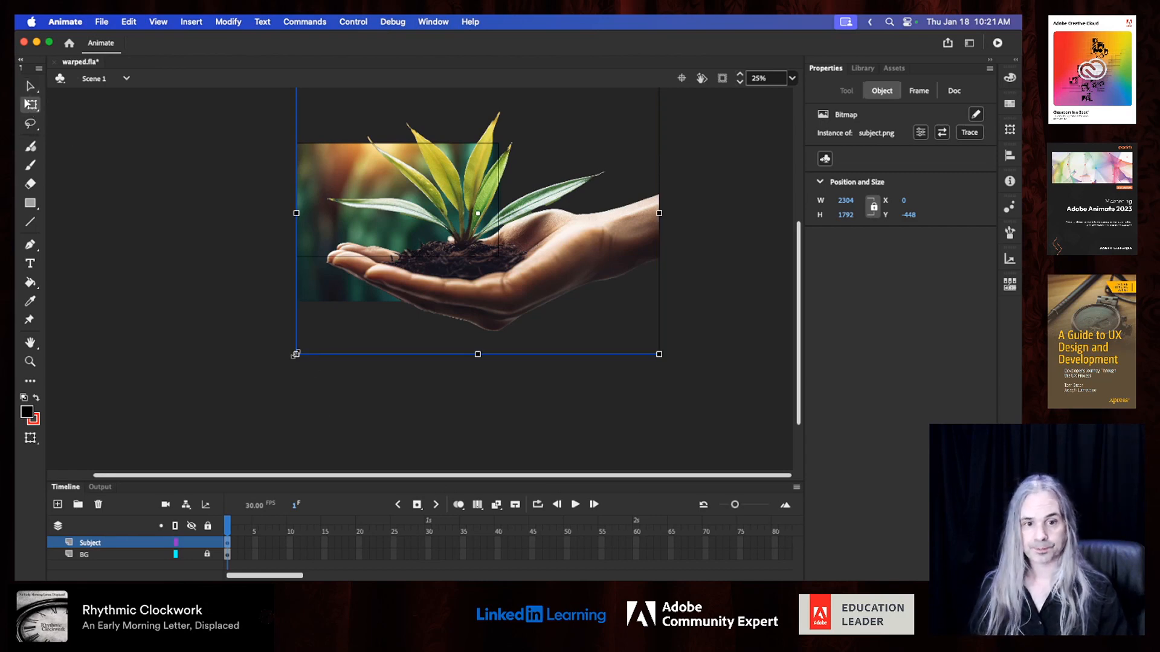
{"action": "left_click_drag", "start_coordinate": [295, 354], "coordinate": [366, 281]}
{"action": "left_click_drag", "start_coordinate": [534, 231], "coordinate": [470, 212]}
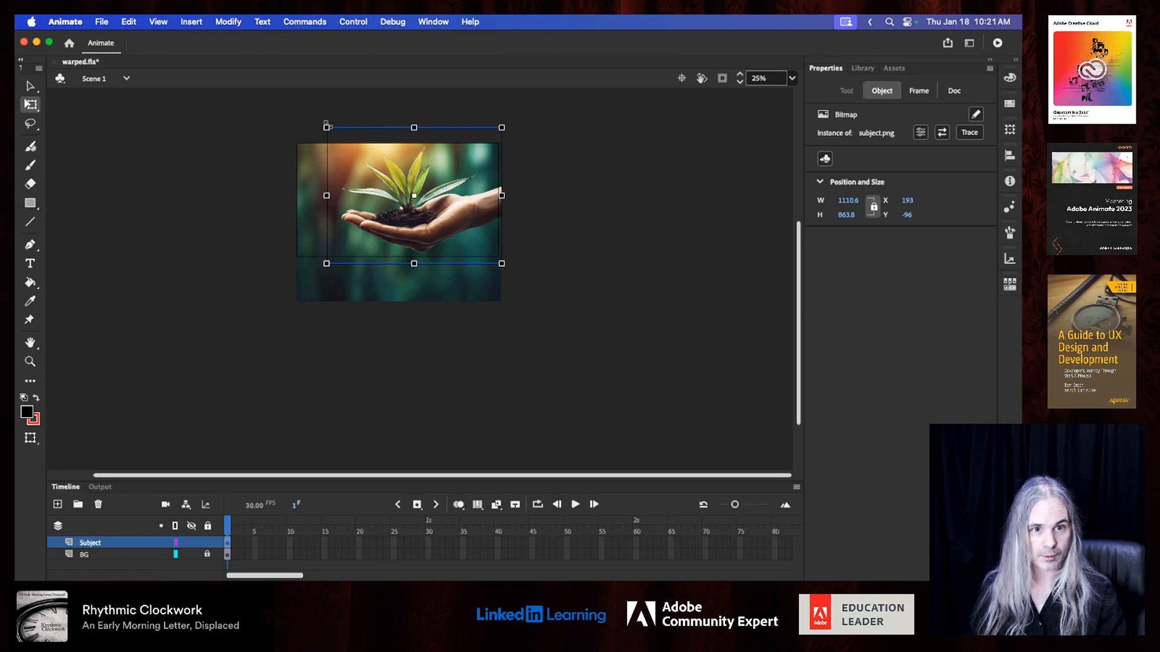
{"action": "left_click_drag", "start_coordinate": [326, 127], "coordinate": [342, 139]}
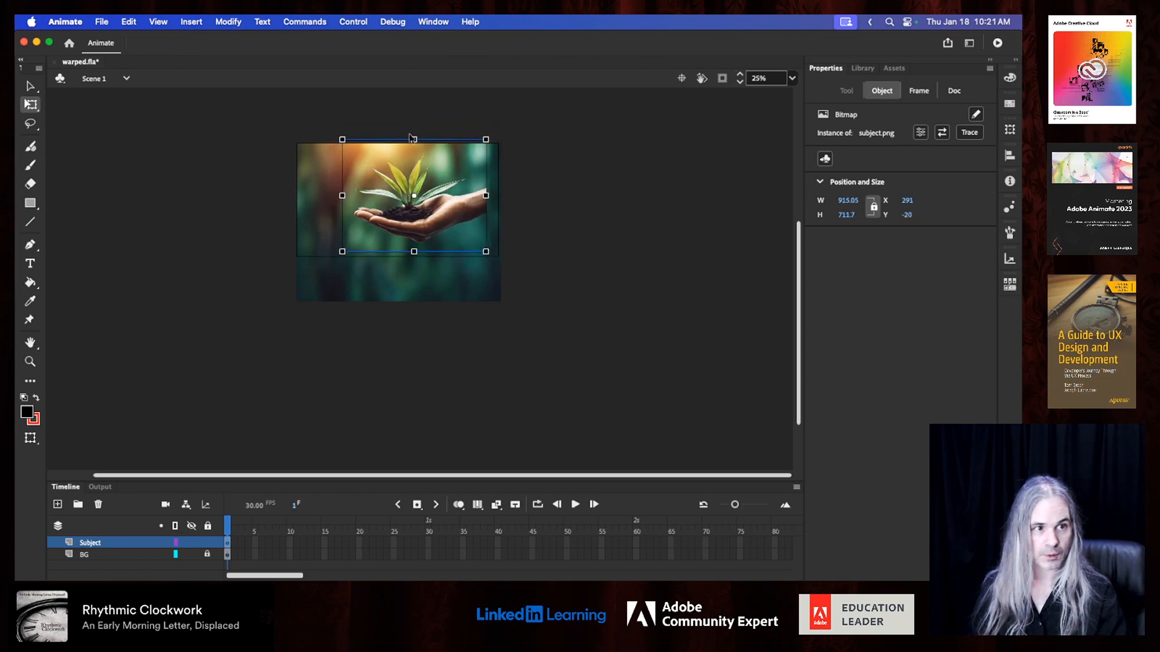
{"action": "left_click", "coordinate": [792, 78]}
{"action": "left_click", "coordinate": [797, 92]}
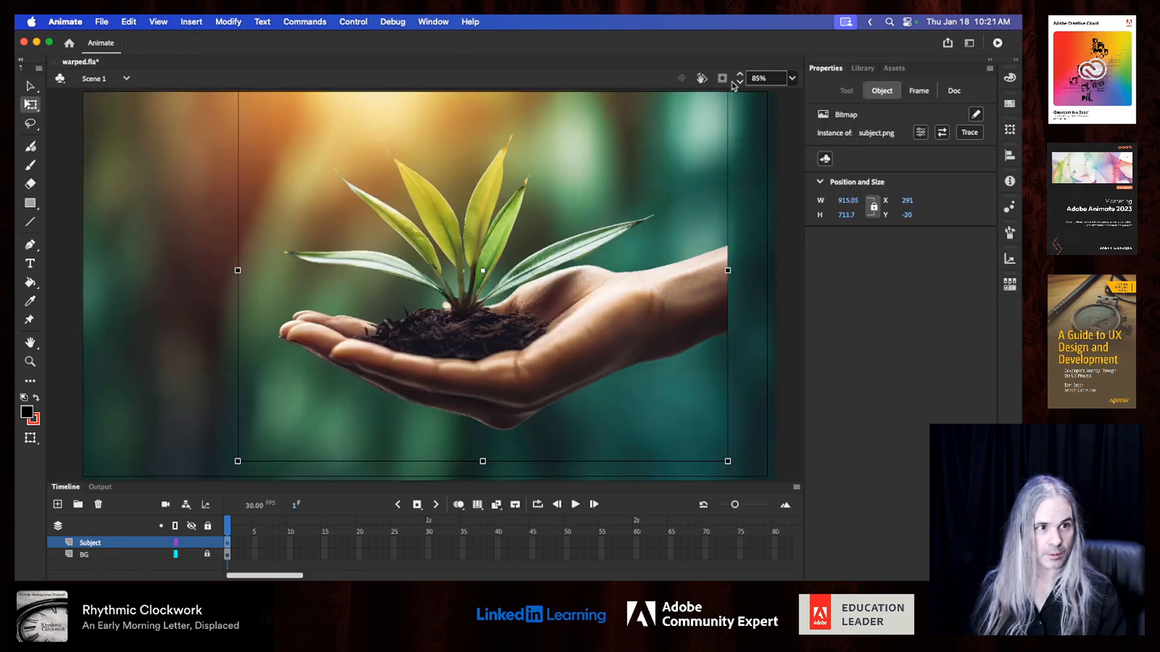
{"action": "left_click_drag", "start_coordinate": [635, 335], "coordinate": [722, 347]}
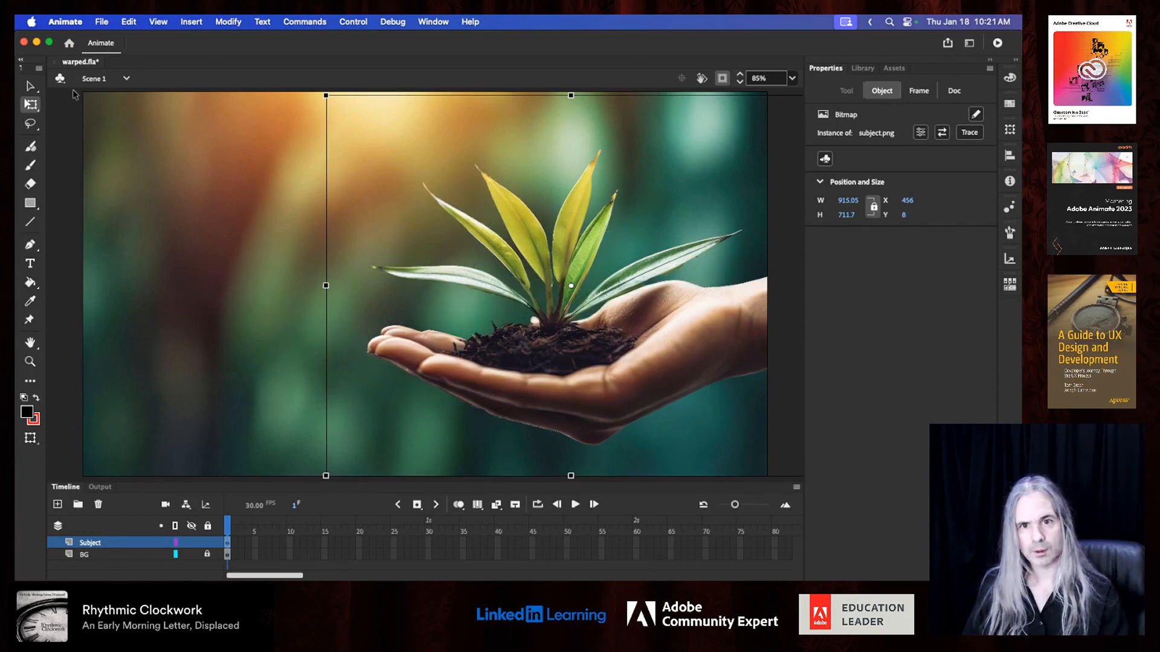
- Leave Free Transform, save the document, and select the subject.png bitmap on the stage
{"action": "left_click", "coordinate": [31, 86]}
{"action": "left_click", "coordinate": [59, 271]}
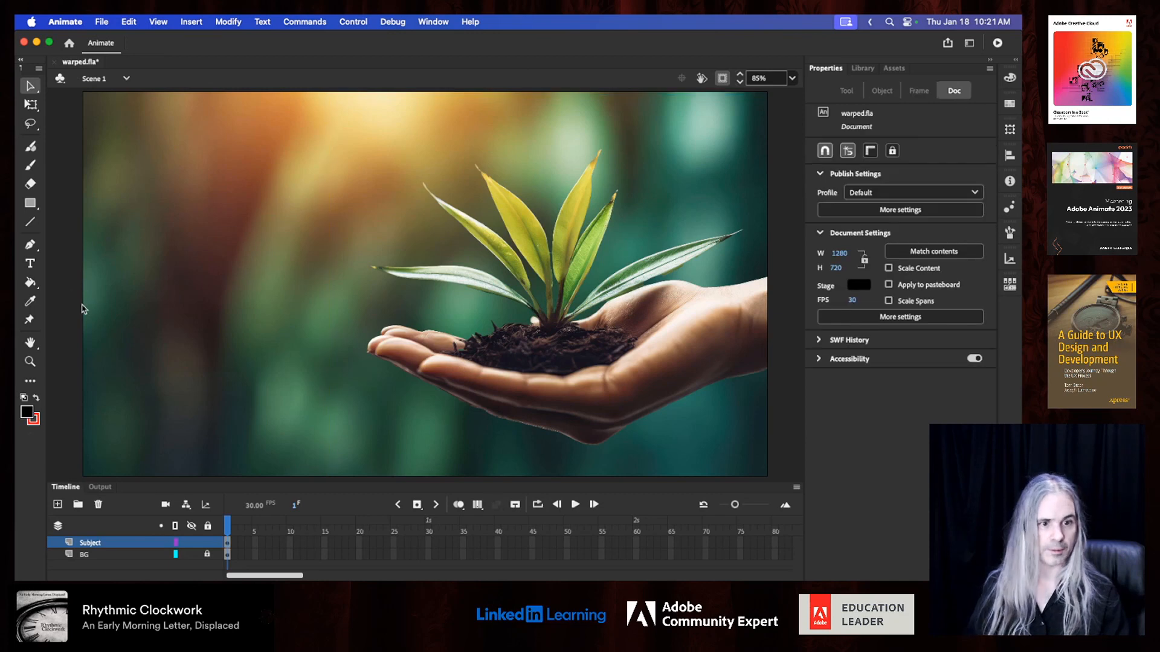
{"action": "key", "text": "super+s"}
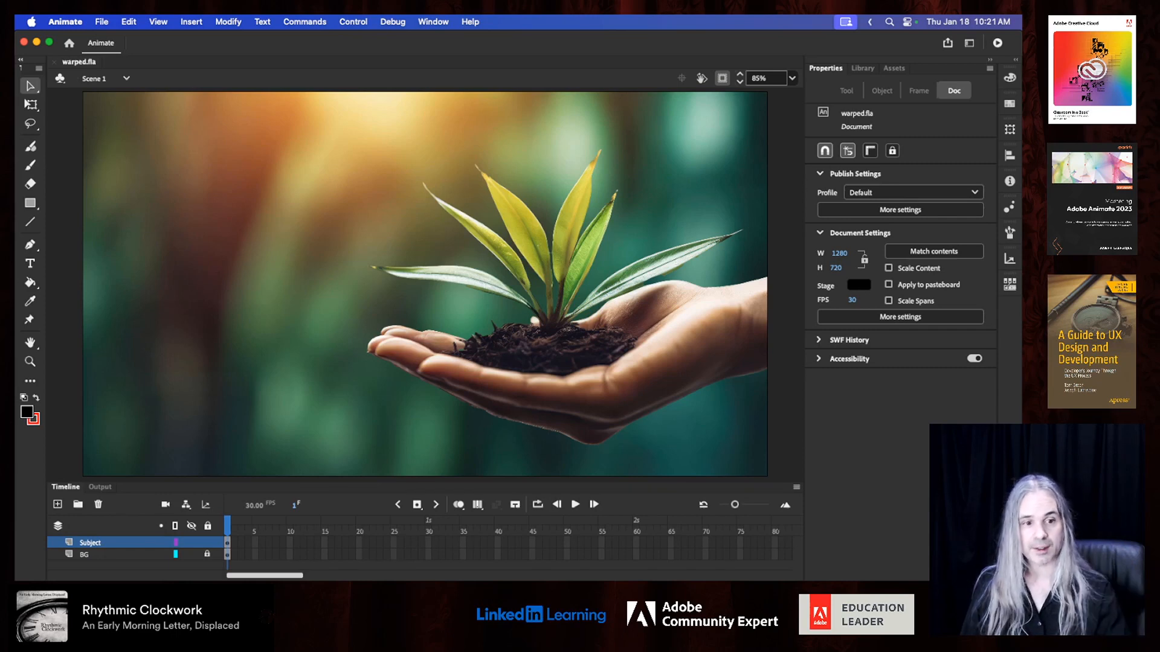
{"action": "left_click", "coordinate": [691, 342]}
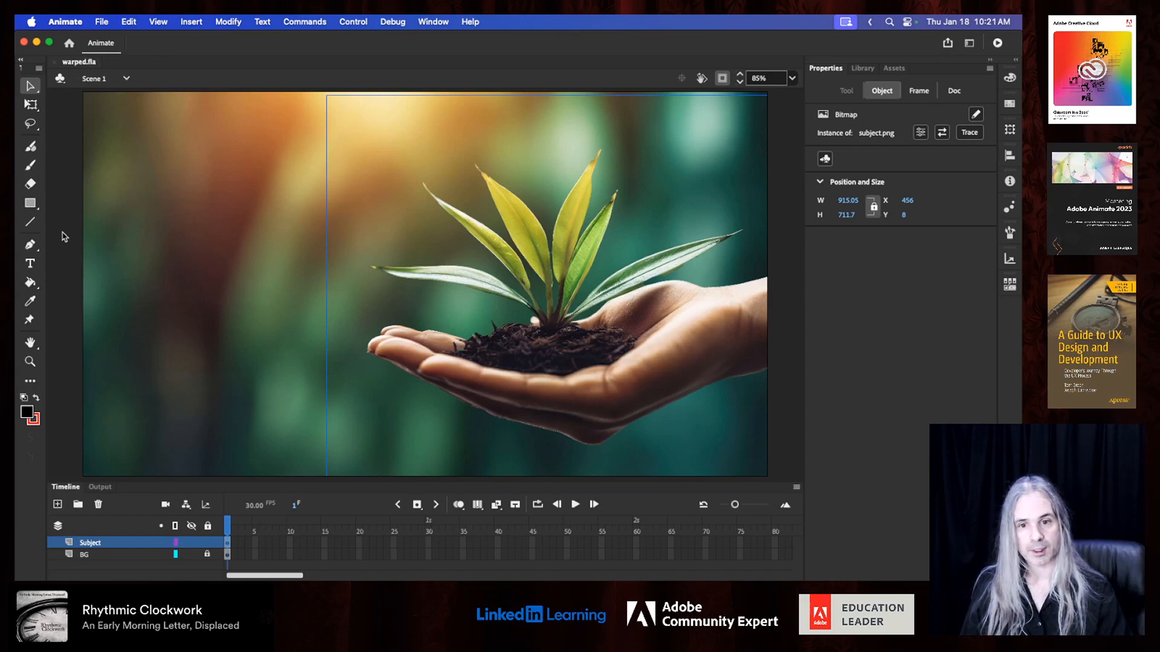
- Convert subject.png to a warped bitmap with the Asset Warp tool, placing the root joint in the soil at the plant's base
{"action": "left_click", "coordinate": [30, 322]}
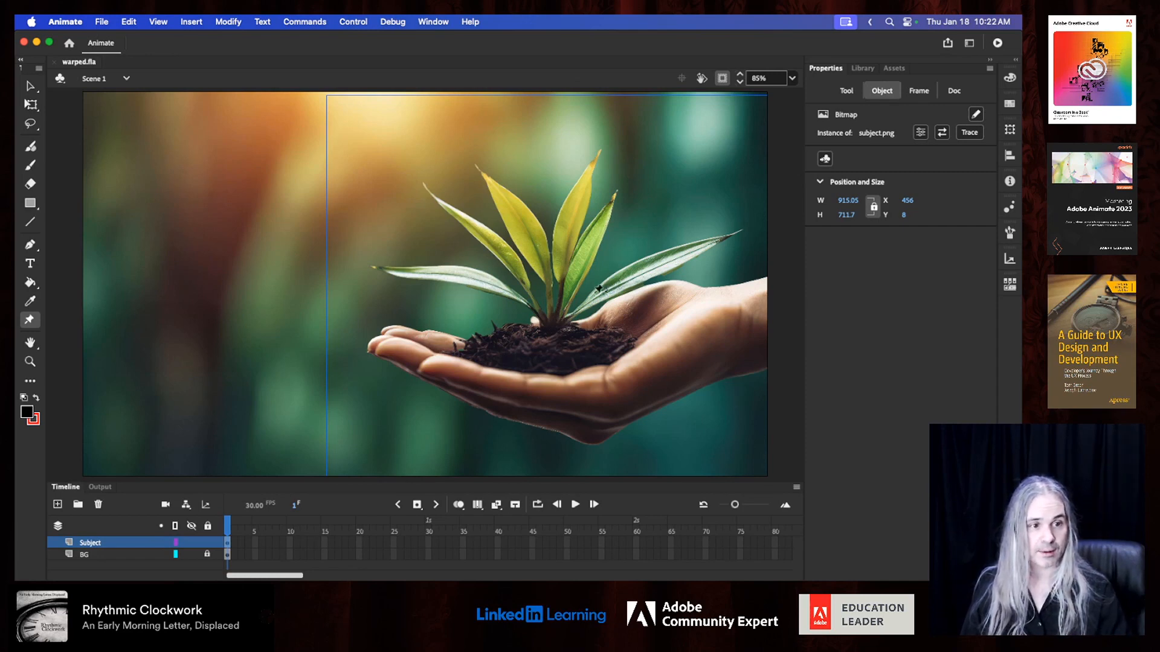
{"action": "left_click", "coordinate": [554, 340]}
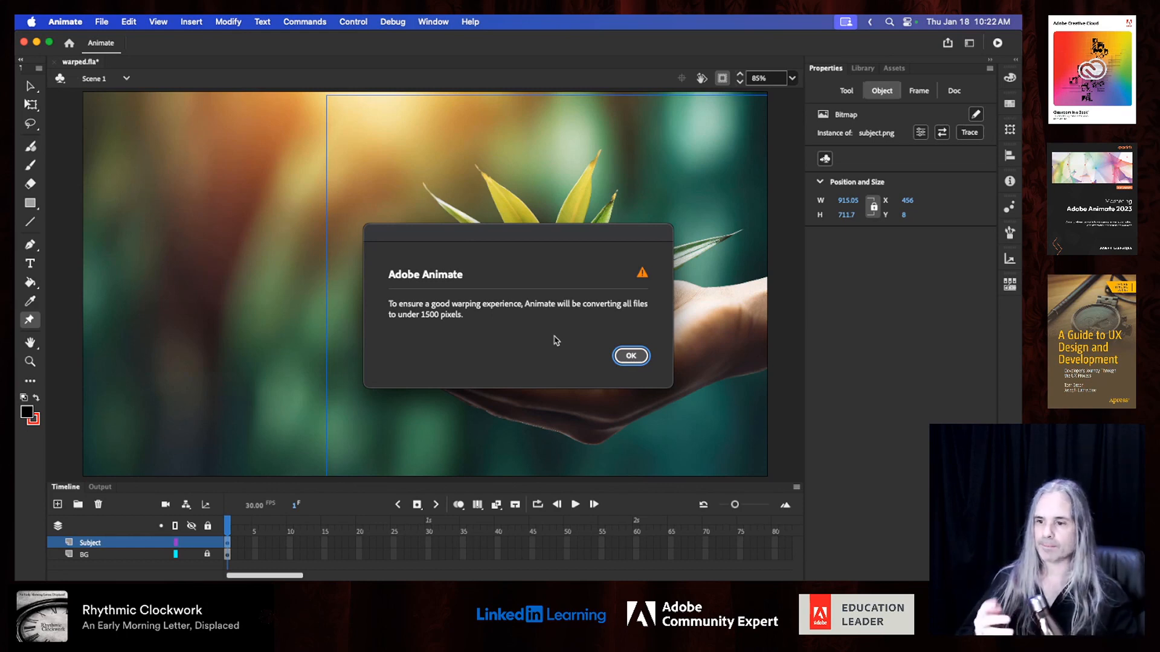
{"action": "left_click", "coordinate": [628, 355]}
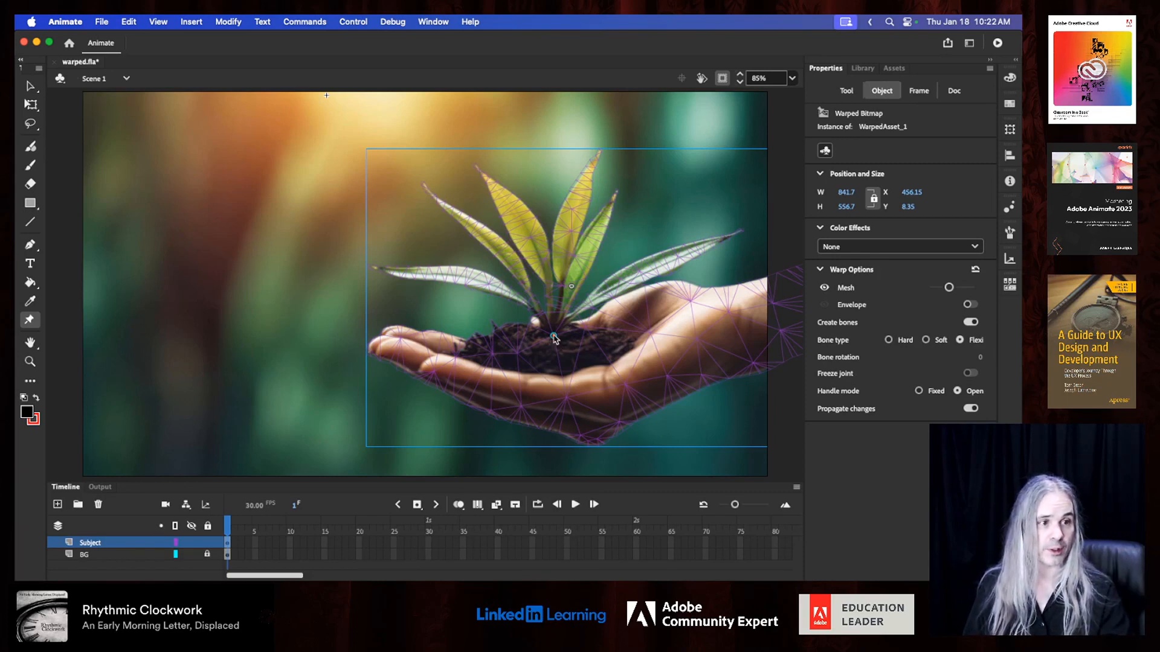
{"action": "left_click_drag", "start_coordinate": [555, 340], "coordinate": [625, 401]}
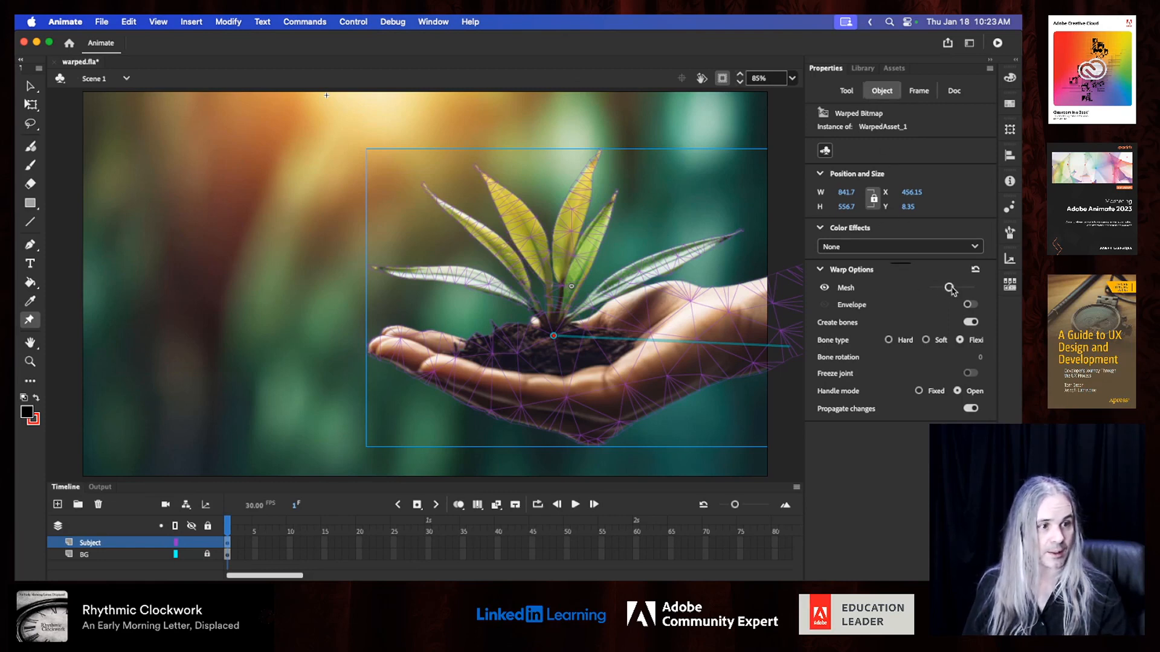
- Try out hiding and showing the warp mesh and enabling the envelope, leaving the mesh shown and the envelope off
{"action": "left_click", "coordinate": [824, 289]}
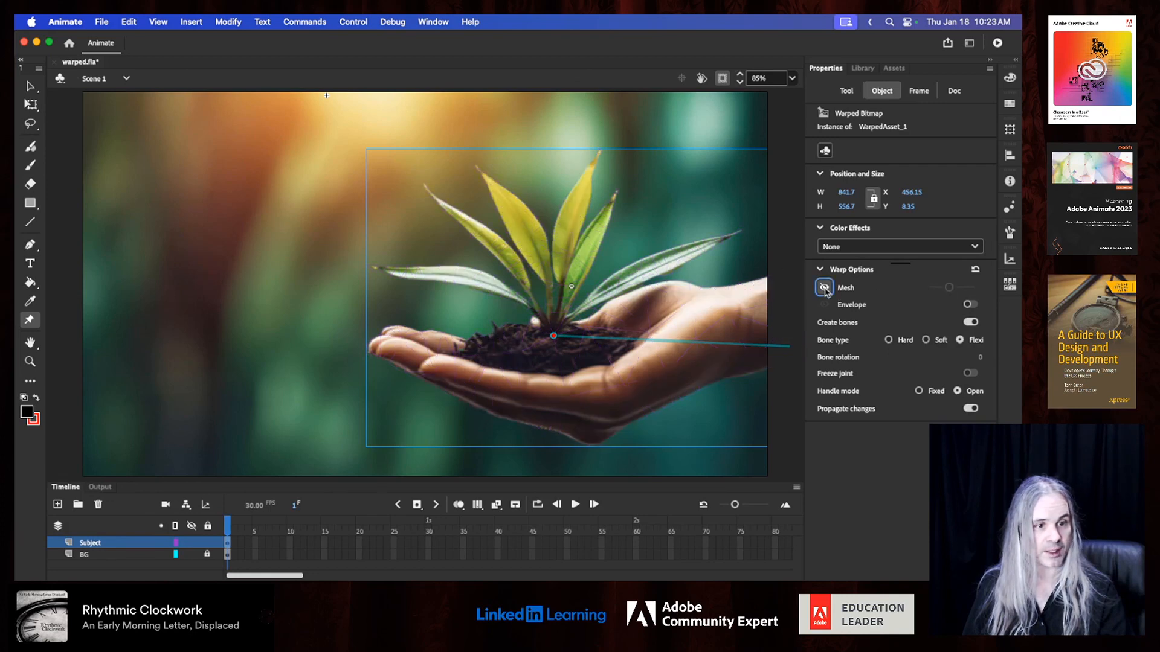
{"action": "left_click", "coordinate": [825, 288]}
{"action": "left_click", "coordinate": [825, 288]}
{"action": "left_click", "coordinate": [824, 288]}
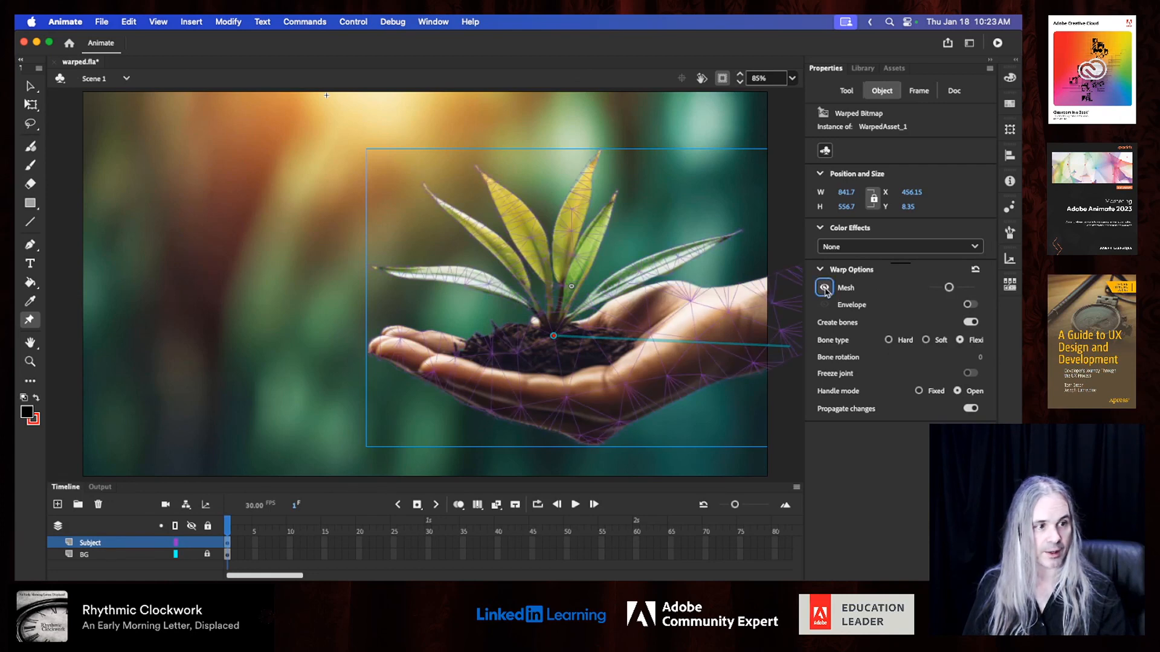
{"action": "left_click", "coordinate": [971, 305]}
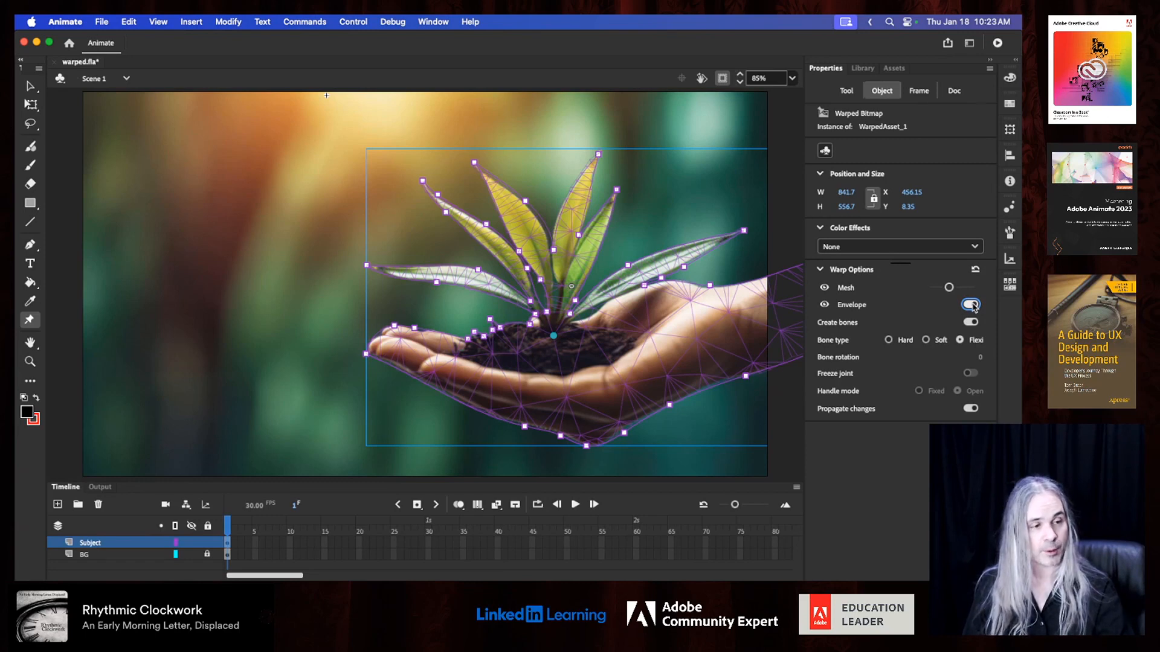
{"action": "left_click", "coordinate": [971, 305]}
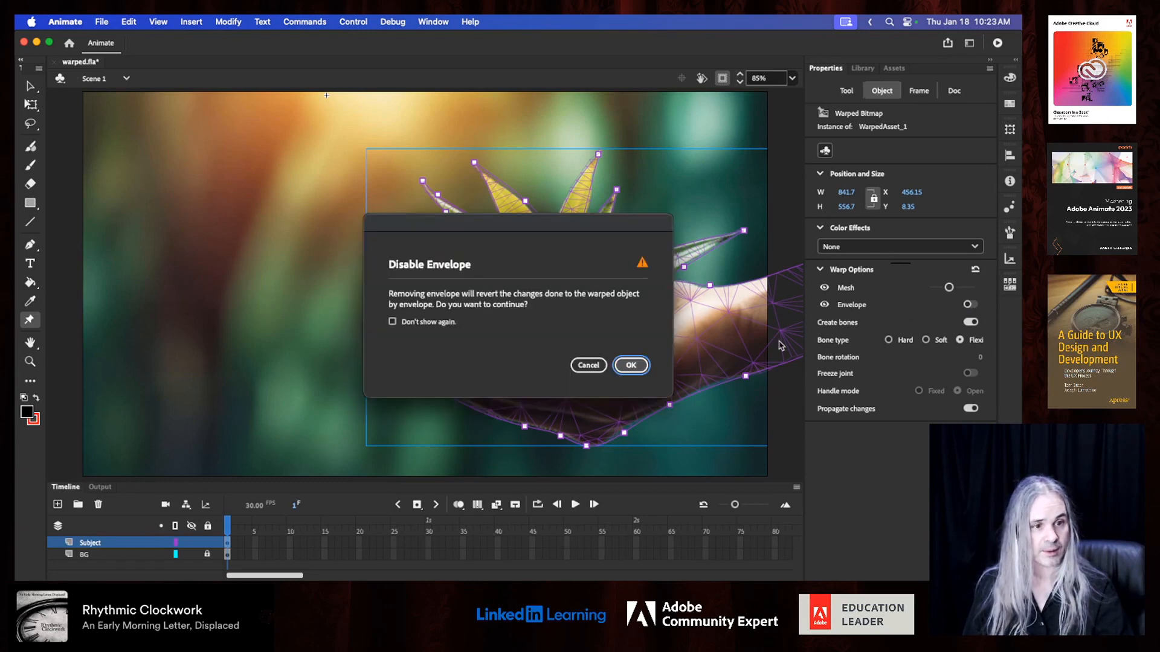
{"action": "left_click", "coordinate": [631, 366]}
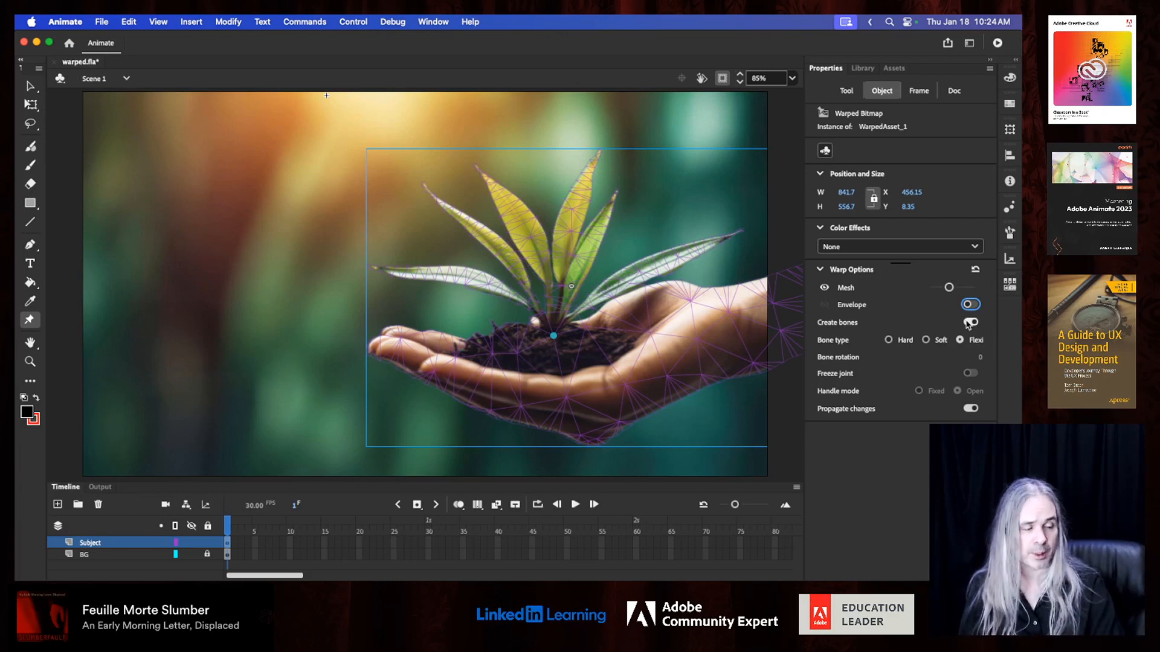
- Try the Hard and Soft bone types and return the bone type to Flexi
{"action": "left_click", "coordinate": [889, 340]}
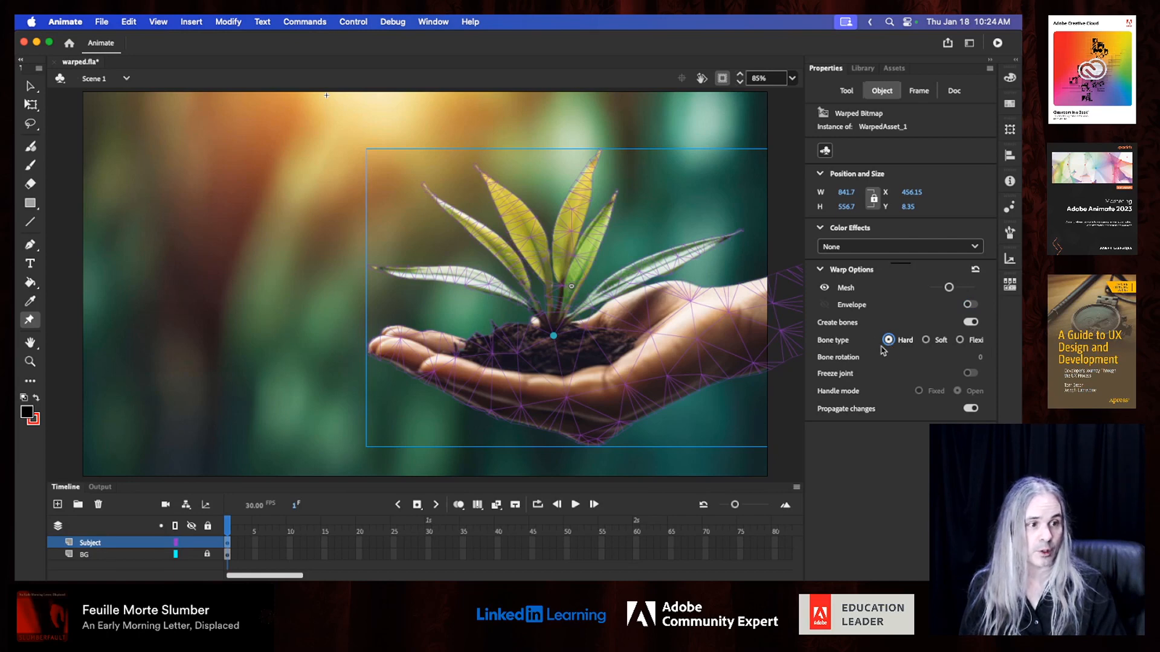
{"action": "left_click", "coordinate": [925, 340]}
{"action": "left_click", "coordinate": [960, 340]}
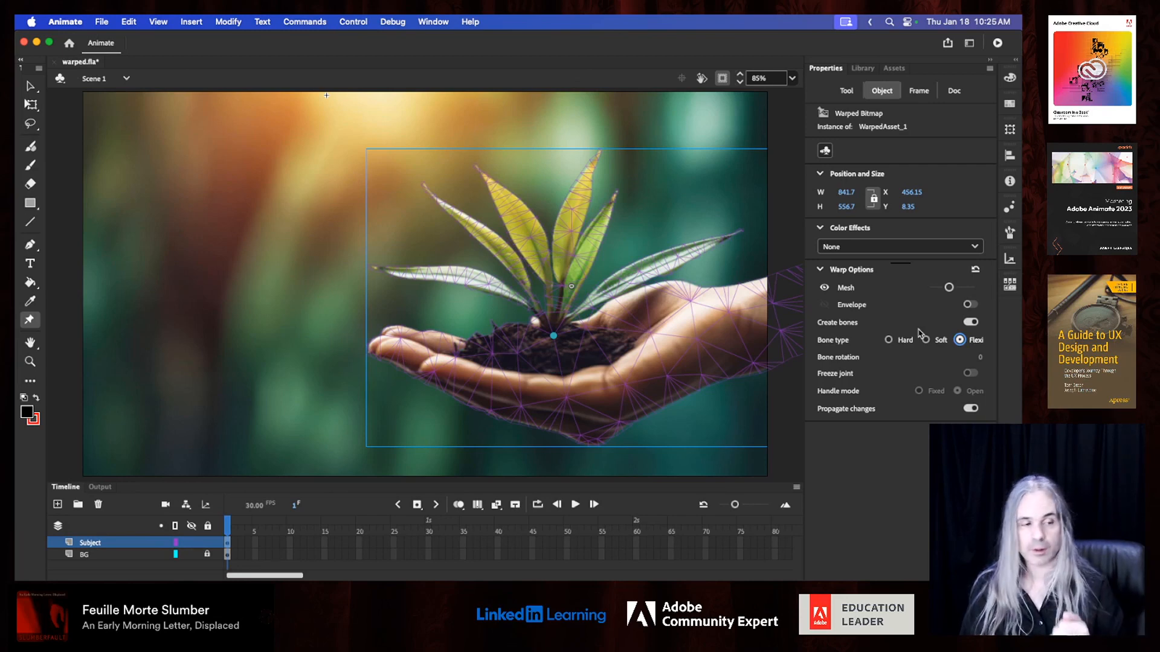
- Add a flexi bone from the root joint in the soil to the middle of the leftmost leaf, curved along its stem
{"action": "left_click", "coordinate": [553, 336]}
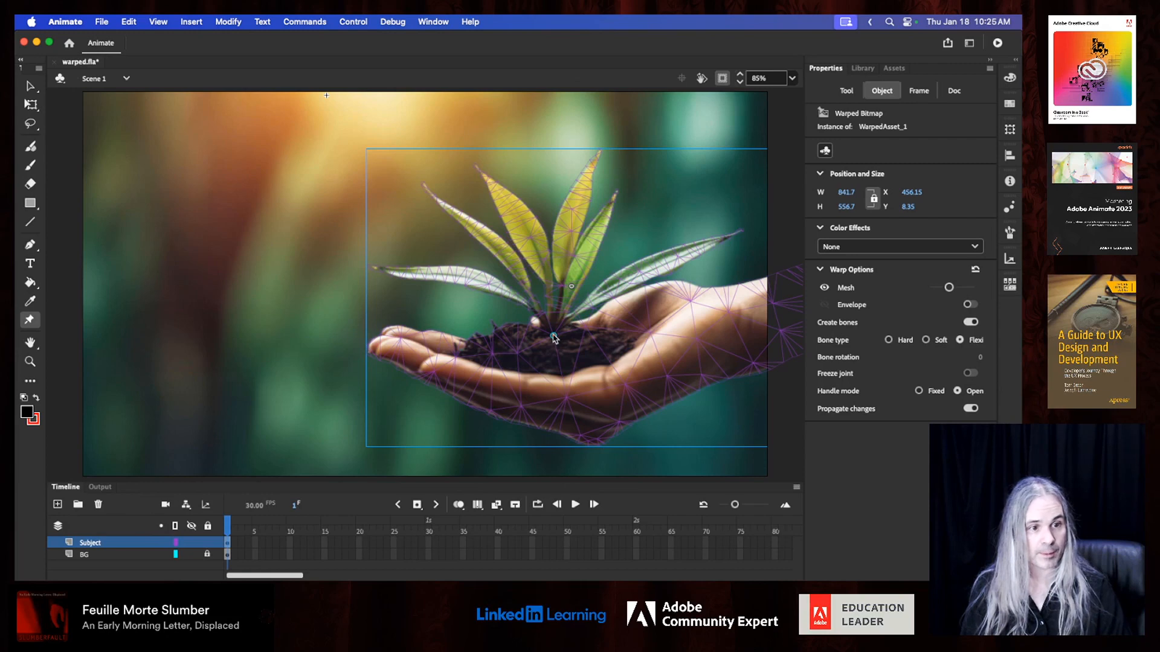
{"action": "left_click", "coordinate": [791, 78]}
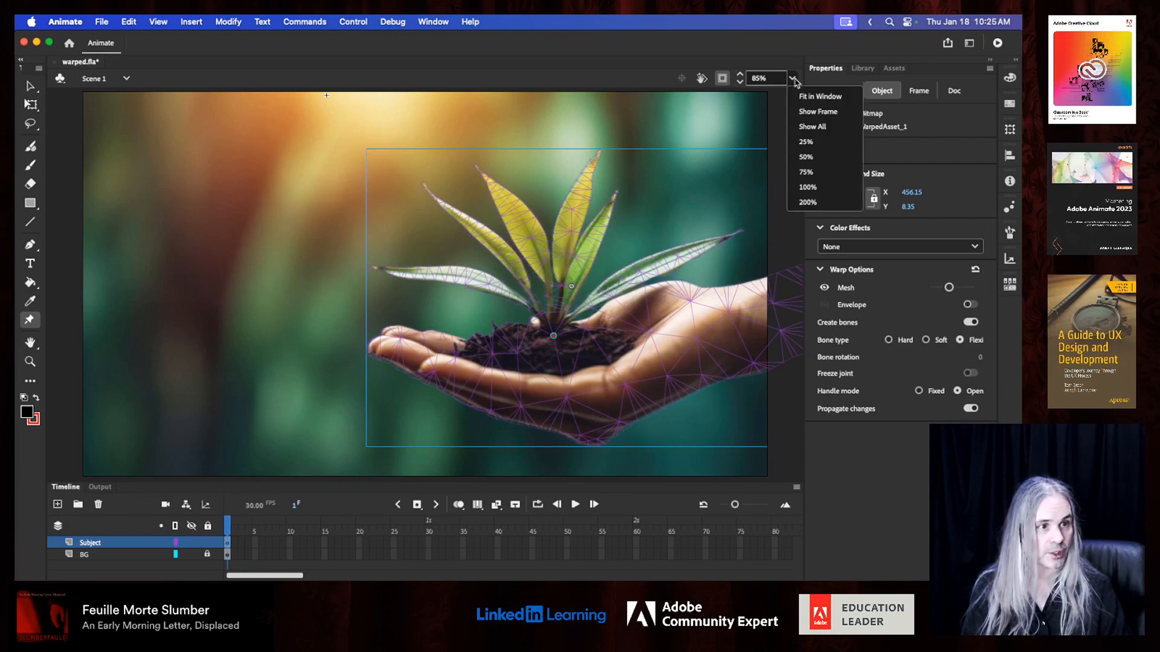
{"action": "left_click", "coordinate": [834, 192]}
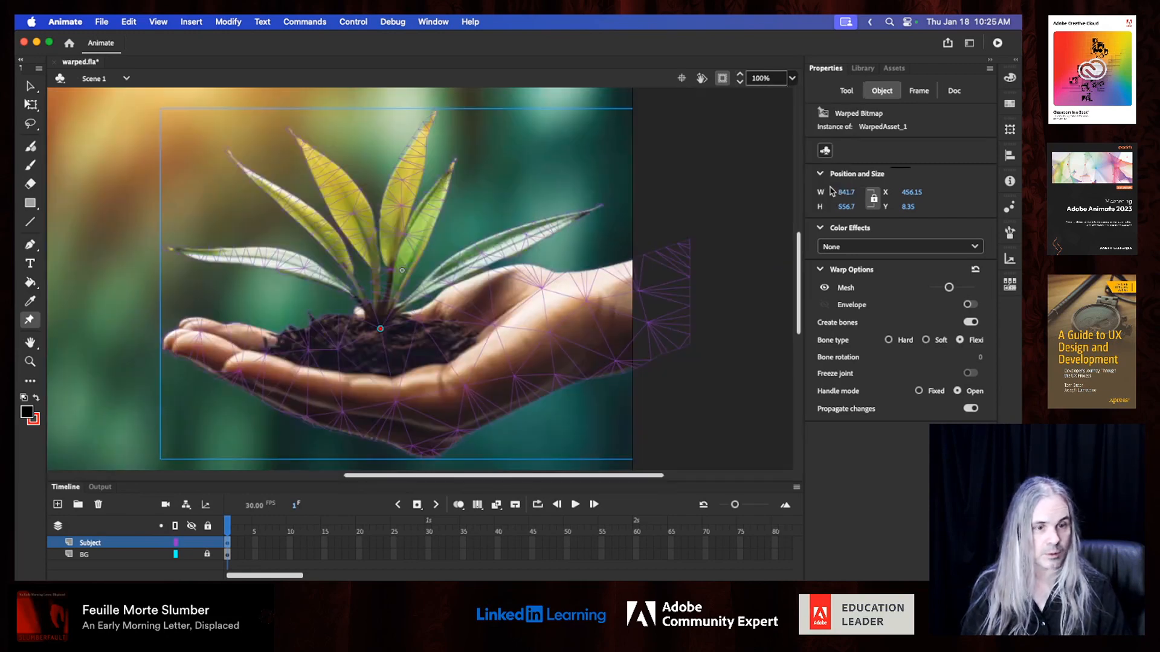
{"action": "left_click", "coordinate": [792, 78]}
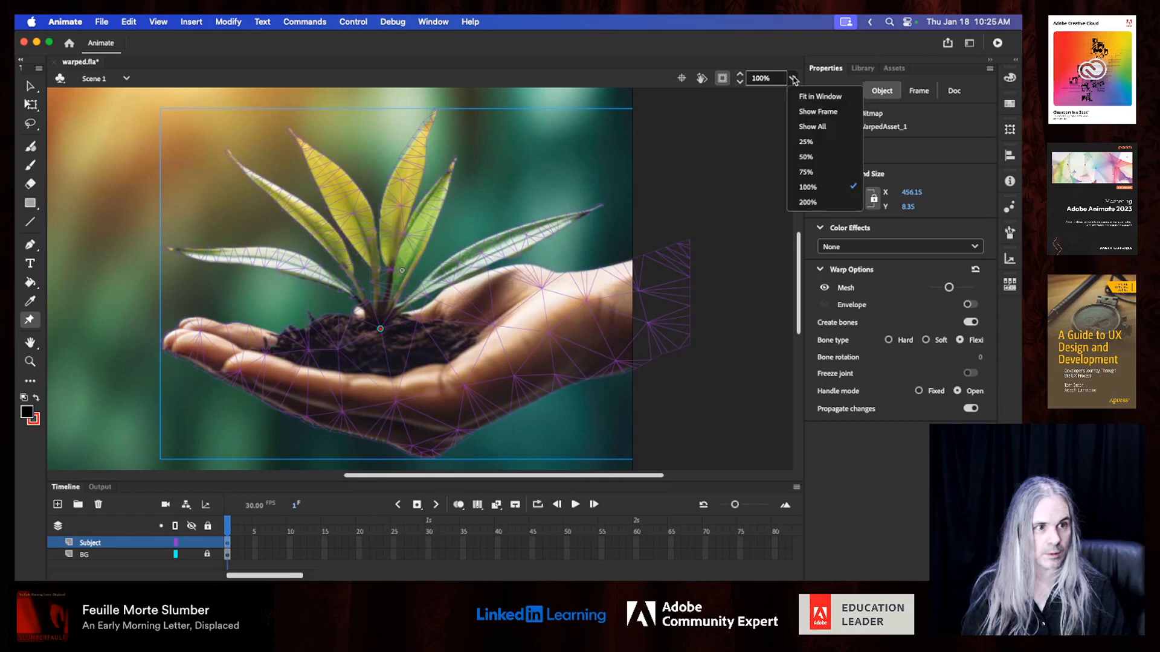
{"action": "left_click", "coordinate": [816, 203]}
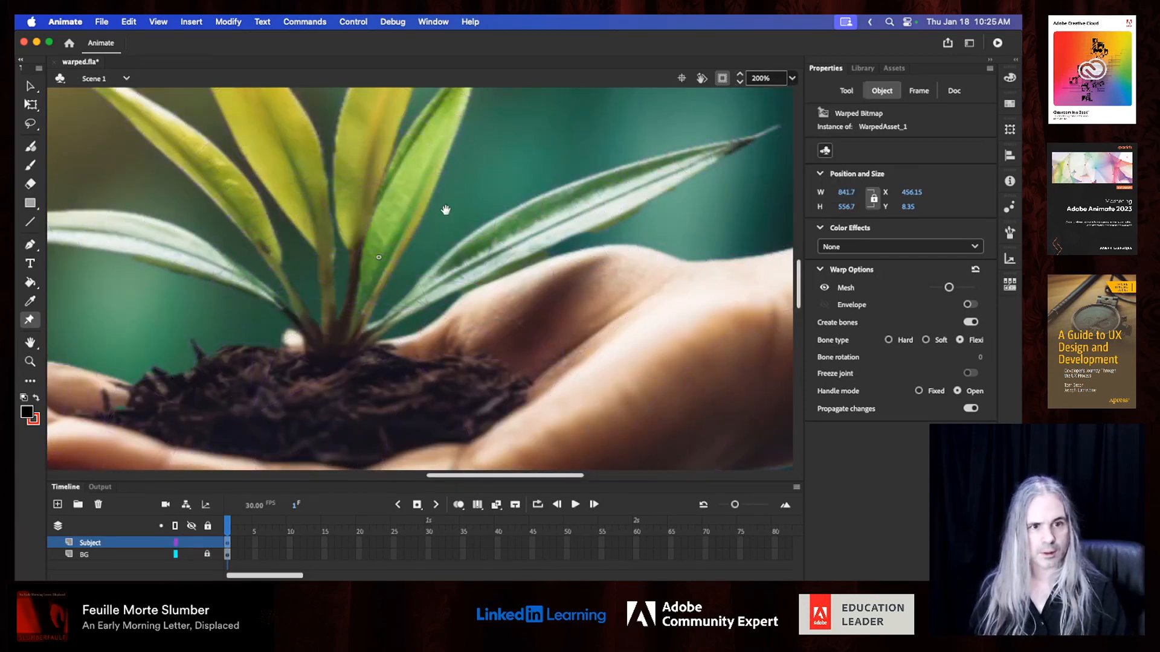
{"action": "left_click_drag", "start_coordinate": [445, 207], "coordinate": [636, 284]}
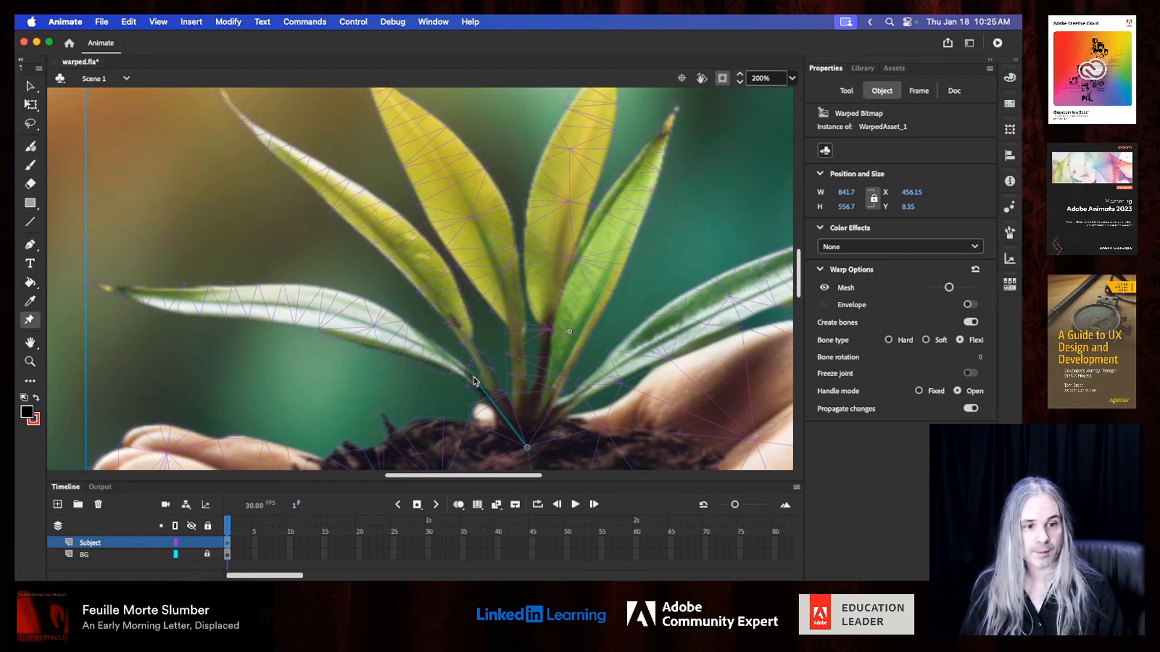
{"action": "left_click", "coordinate": [420, 344]}
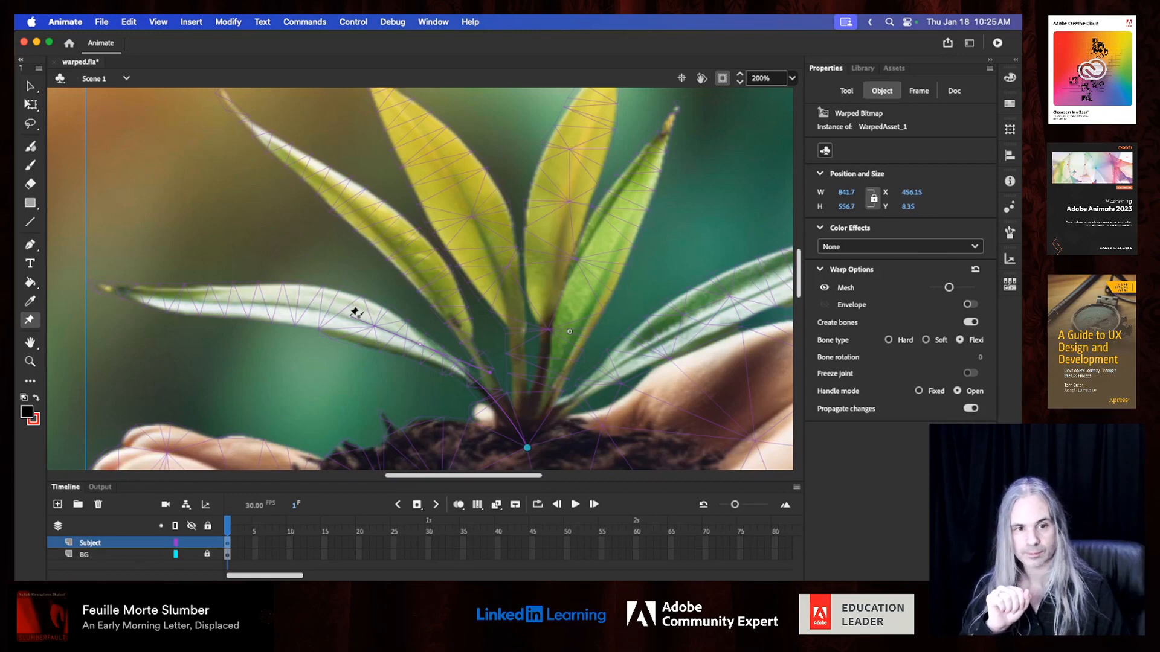
{"action": "left_click", "coordinate": [351, 316]}
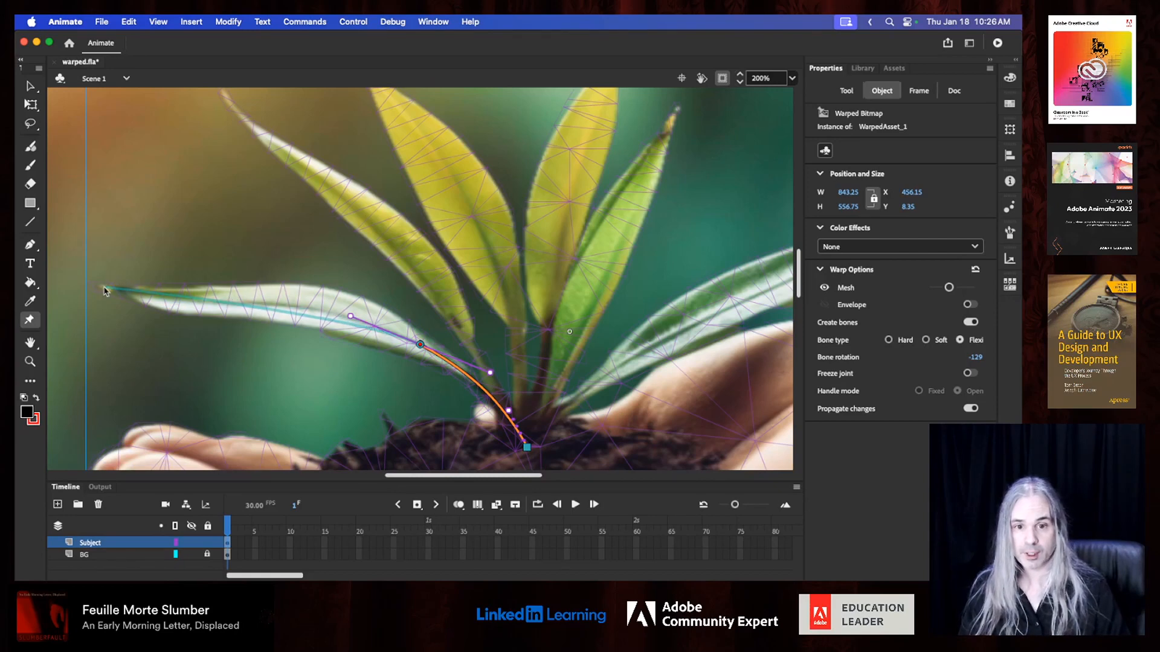
- Extend the leftmost leaf's bone chain to the leaf tip and adjust the bone handles to follow the leaf's curve
{"action": "left_click", "coordinate": [104, 290]}
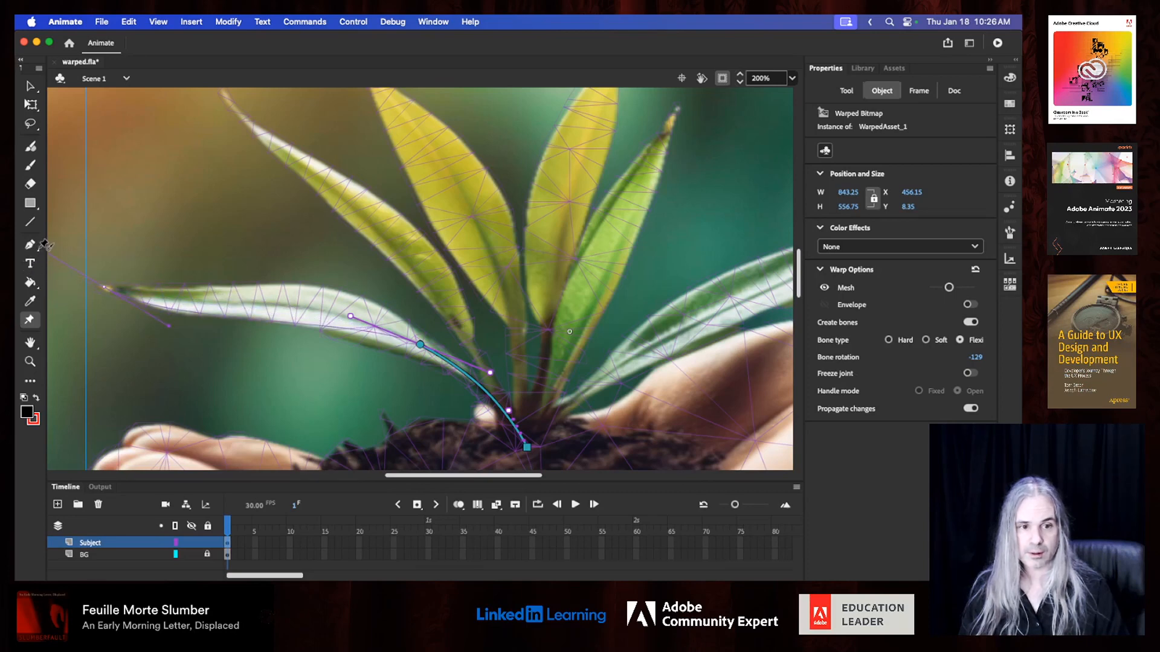
{"action": "left_click", "coordinate": [104, 288]}
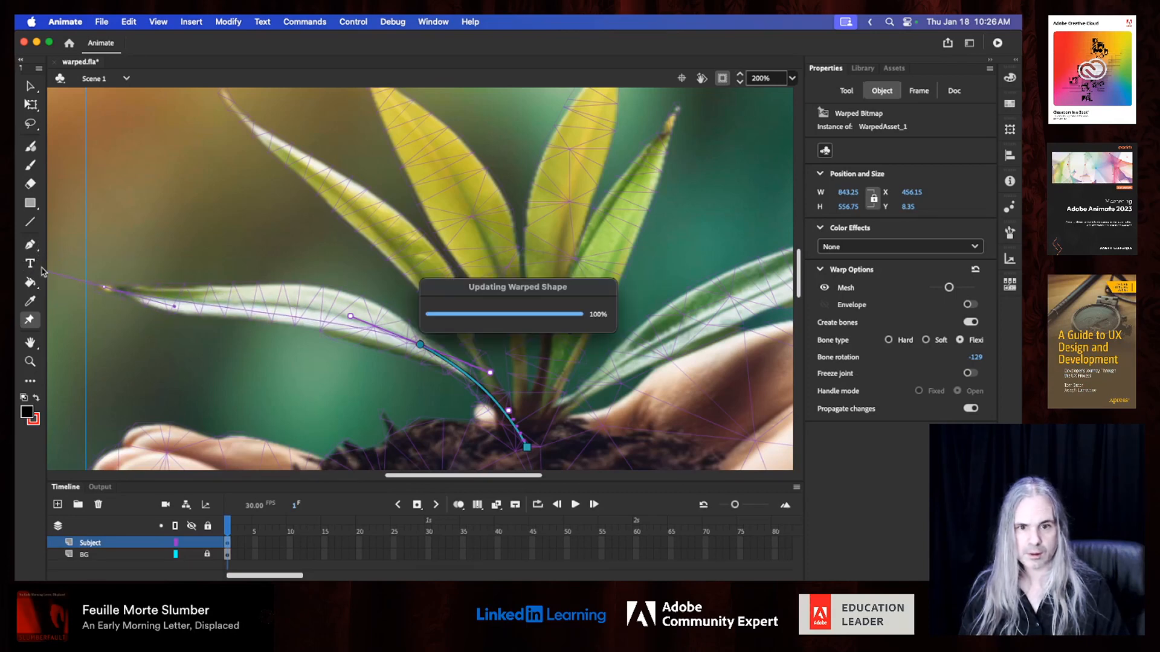
{"action": "left_click_drag", "start_coordinate": [351, 317], "coordinate": [304, 294]}
{"action": "left_click_drag", "start_coordinate": [174, 308], "coordinate": [205, 308]}
{"action": "left_click", "coordinate": [206, 307]}
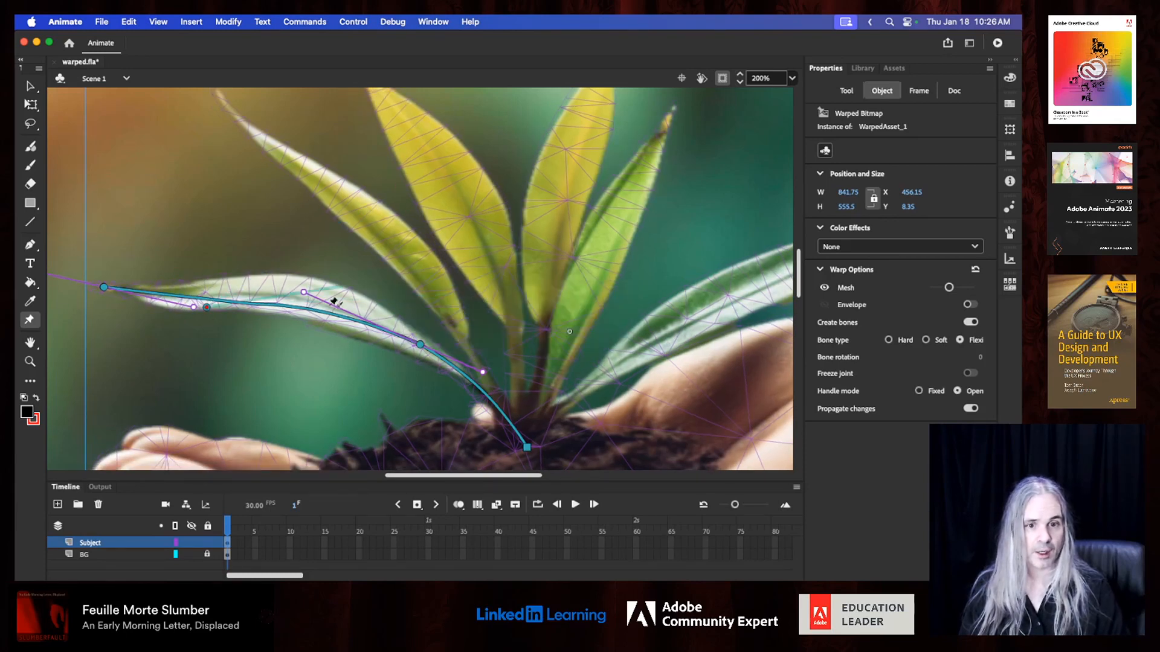
{"action": "key", "text": "Delete"}
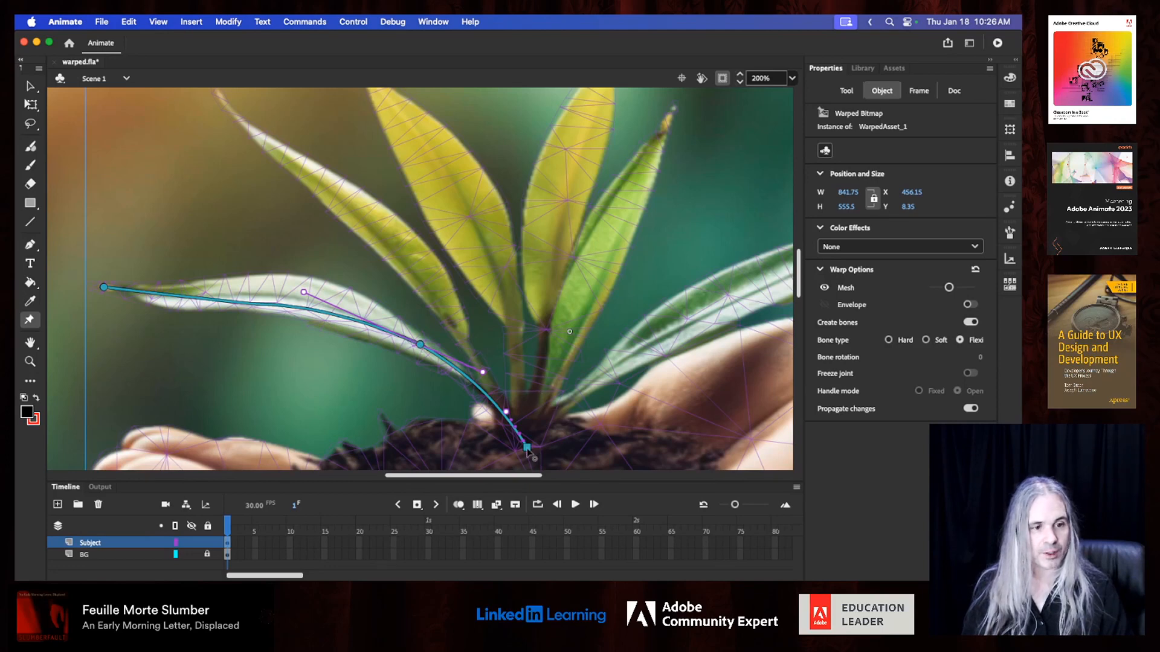
- Save the document with the leftmost leaf's bones in place
{"action": "key", "text": "space"}
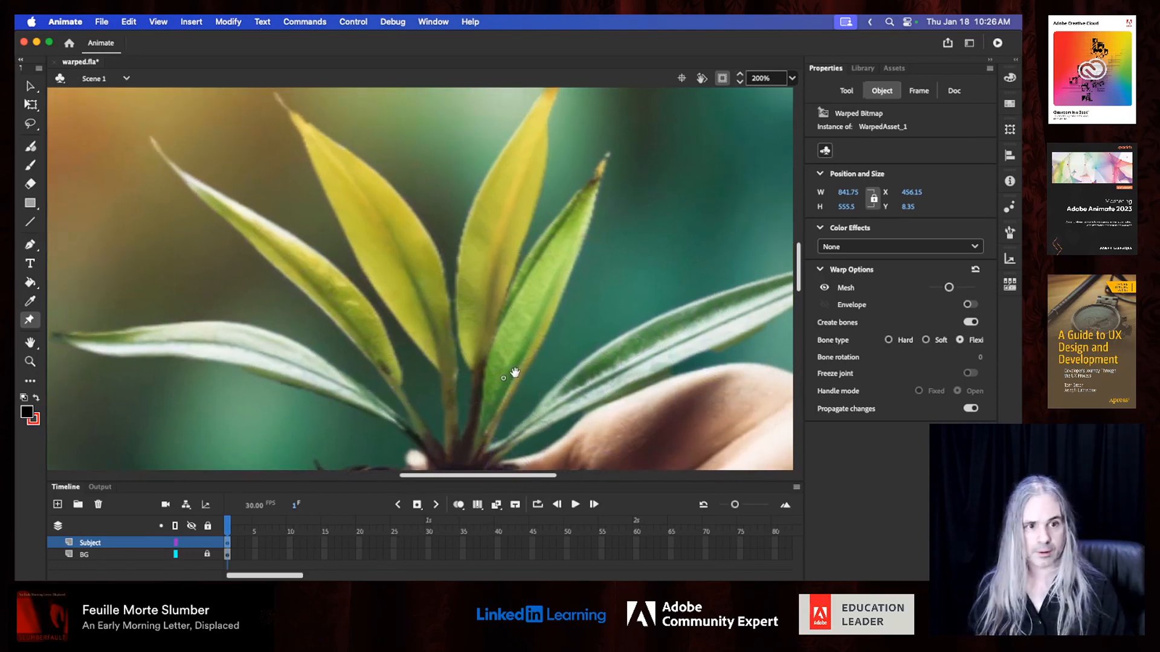
{"action": "left_click_drag", "start_coordinate": [509, 367], "coordinate": [464, 352]}
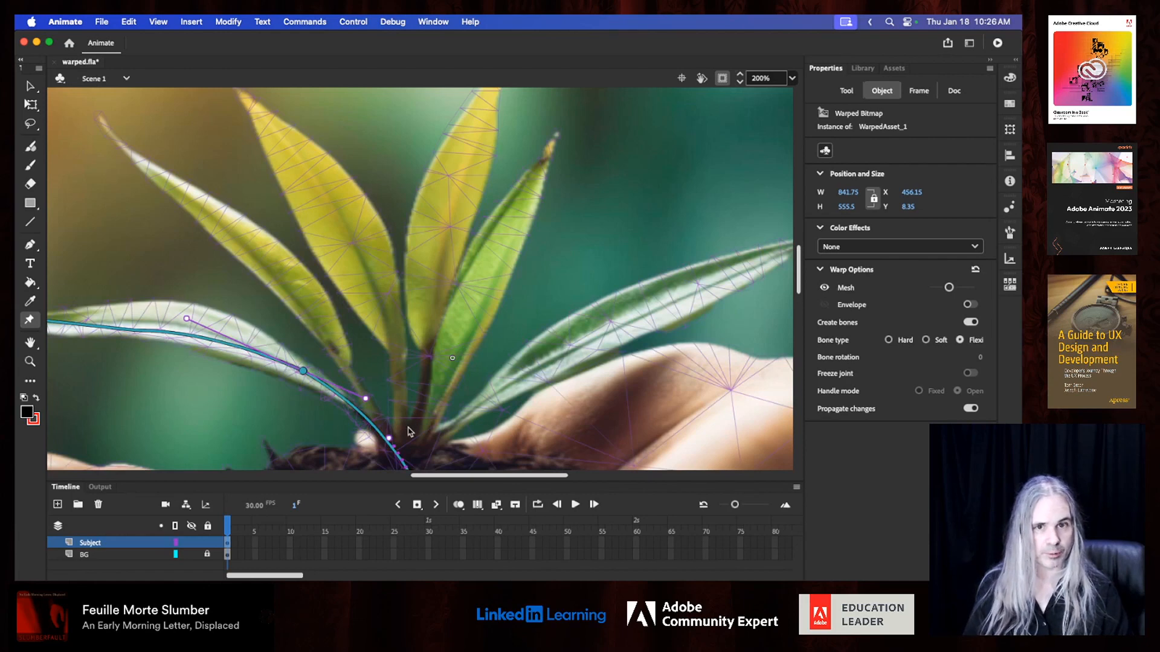
{"action": "key", "text": "super+s"}
{"action": "key", "text": "space"}
{"action": "left_click_drag", "start_coordinate": [416, 412], "coordinate": [339, 376]}
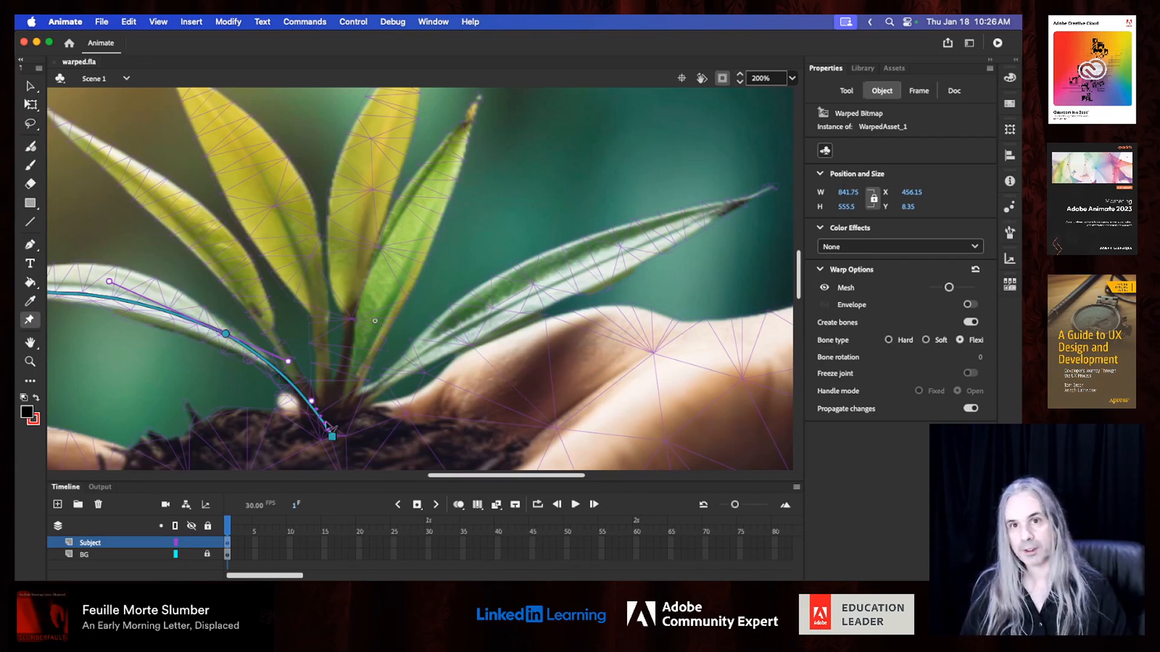
- Enter Rig Edit mode and add two connected flexi bones from the root joint through the rightmost leaf's middle toward its tip
{"action": "left_click", "coordinate": [332, 436]}
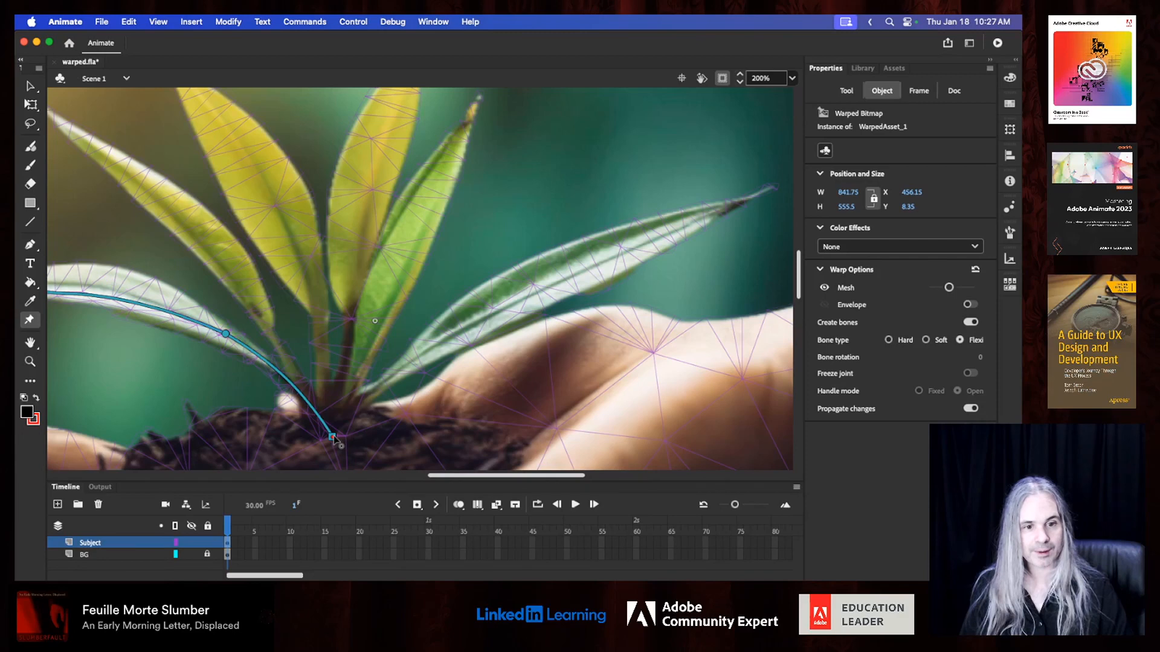
{"action": "left_click_drag", "start_coordinate": [331, 436], "coordinate": [494, 311]}
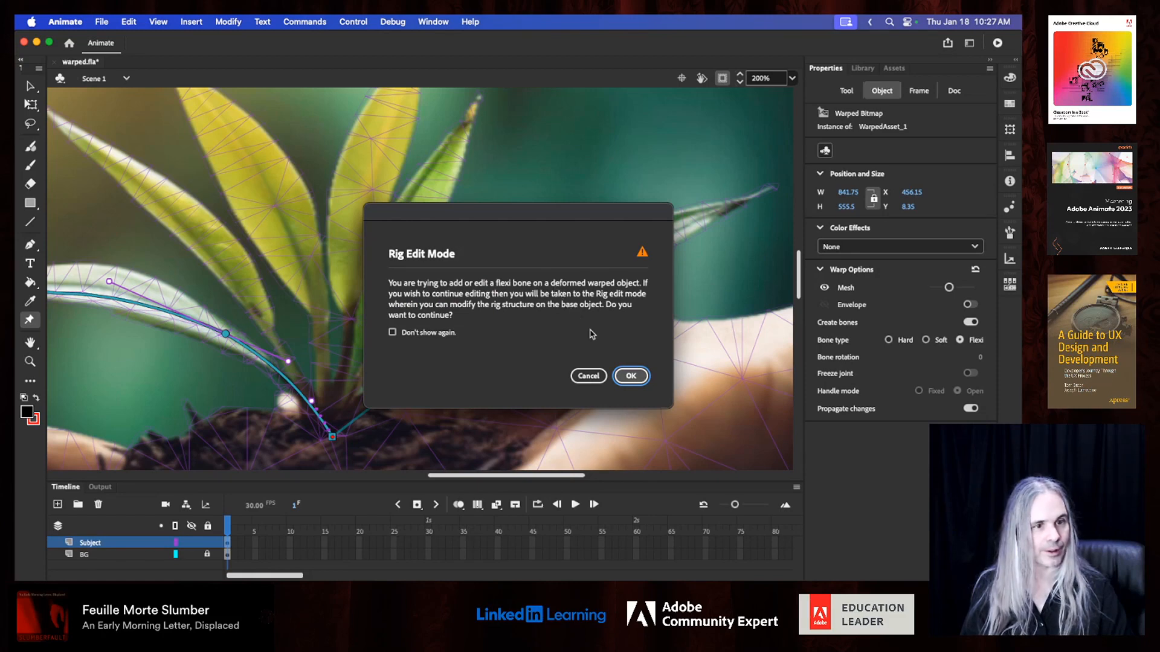
{"action": "left_click", "coordinate": [631, 376]}
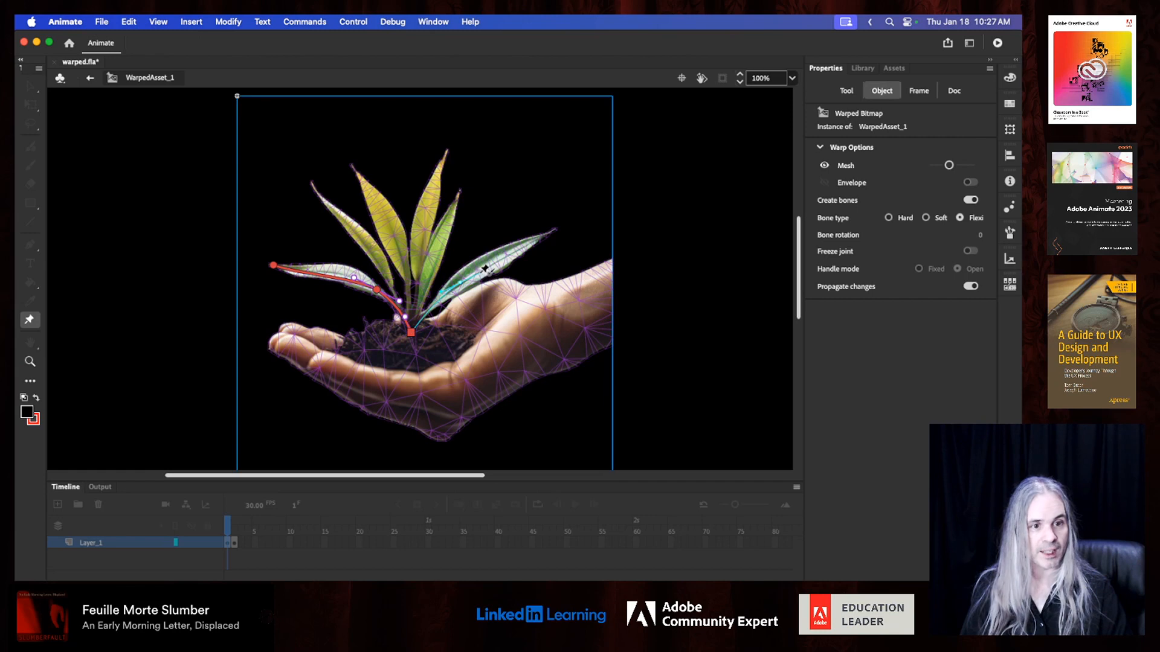
{"action": "left_click", "coordinate": [485, 268]}
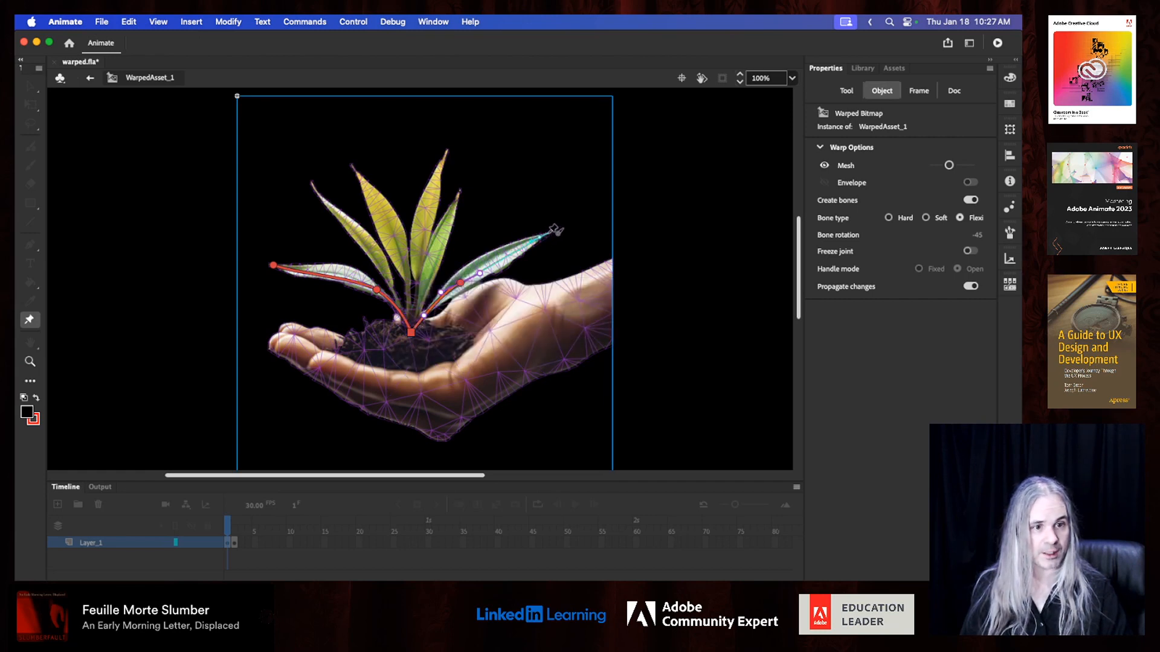
{"action": "left_click", "coordinate": [550, 231]}
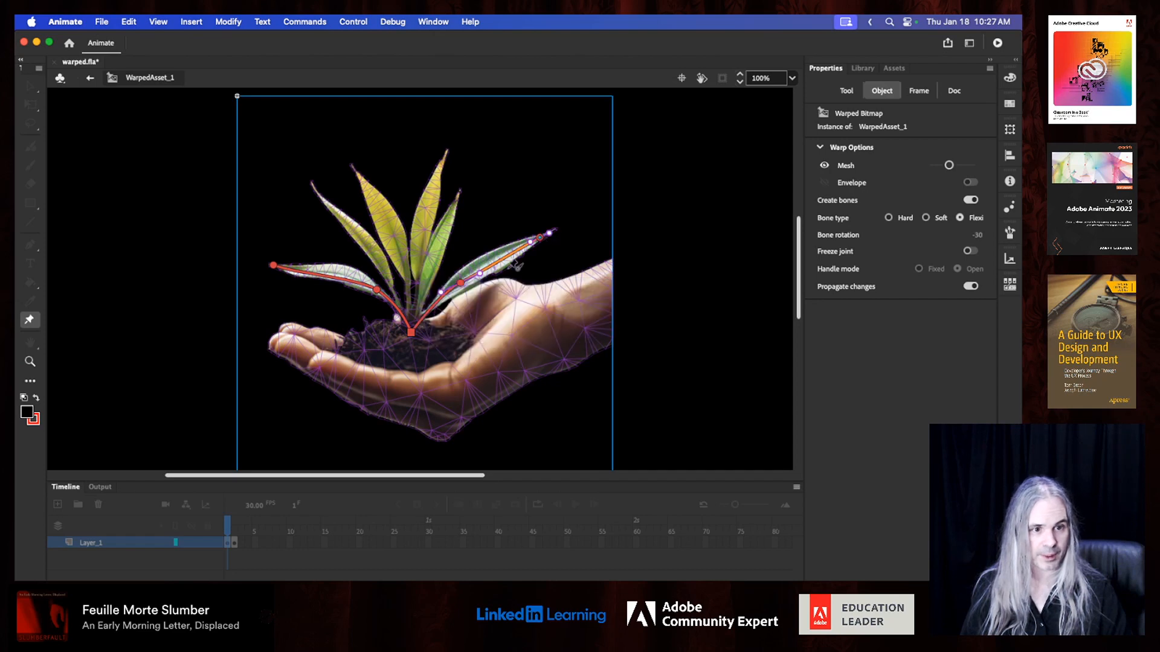
- Add two connected flexi bones from the root joint through the middle of the second leaf from the left to its tip
{"action": "left_click", "coordinate": [411, 334]}
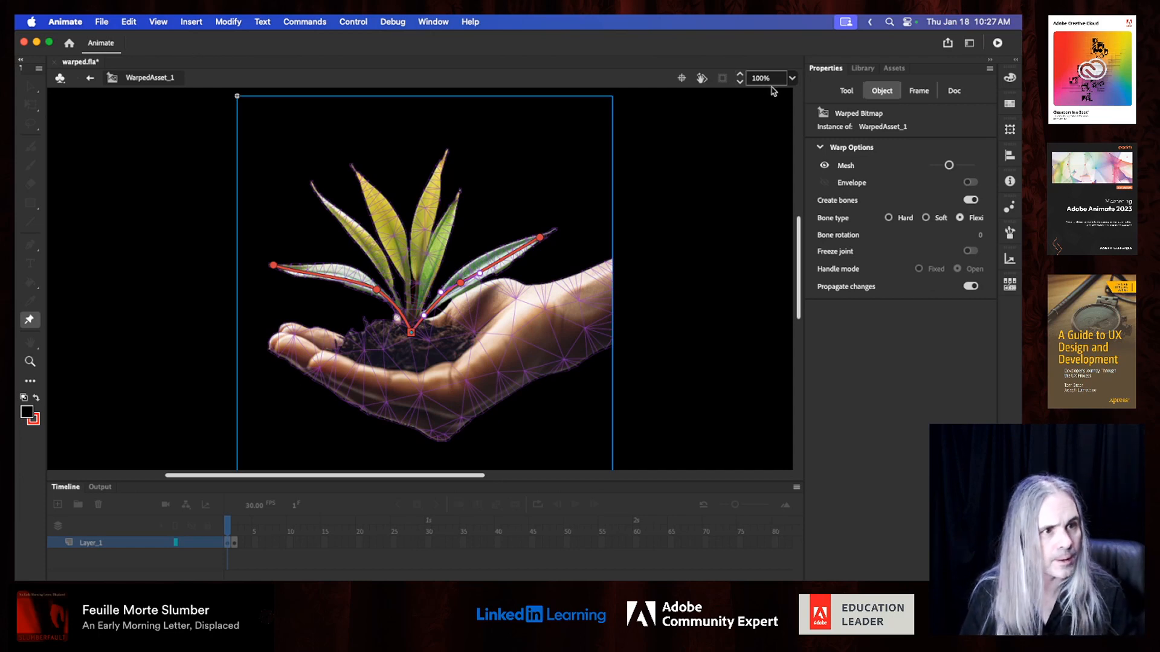
{"action": "left_click", "coordinate": [792, 78]}
{"action": "left_click", "coordinate": [808, 202]}
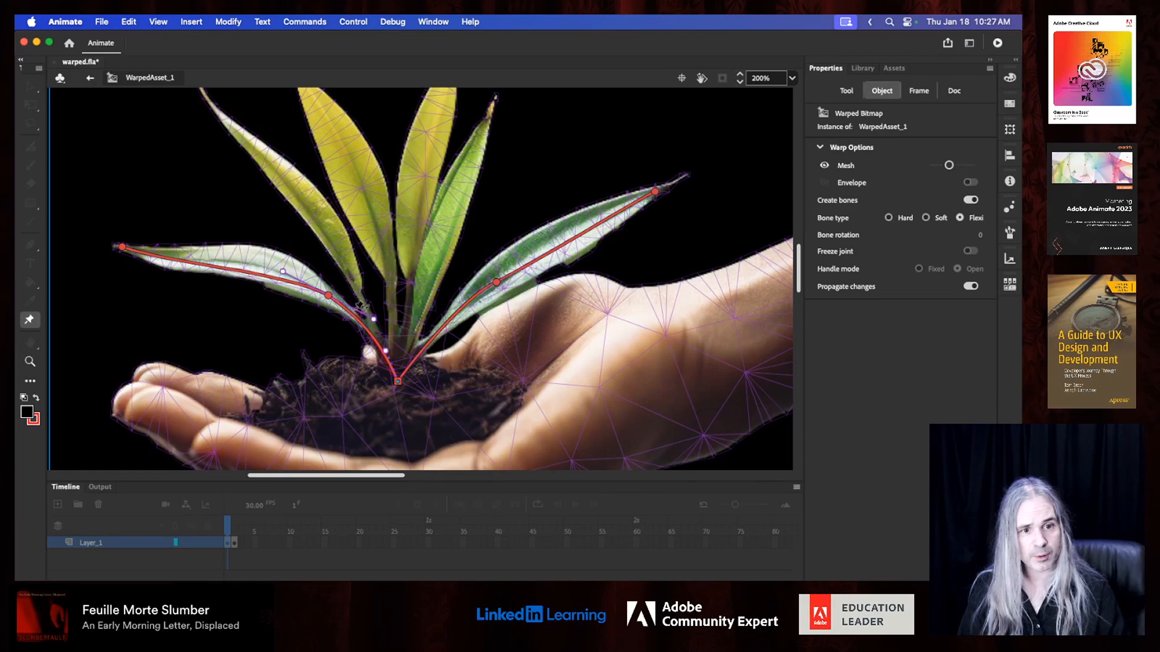
{"action": "left_click", "coordinate": [307, 204]}
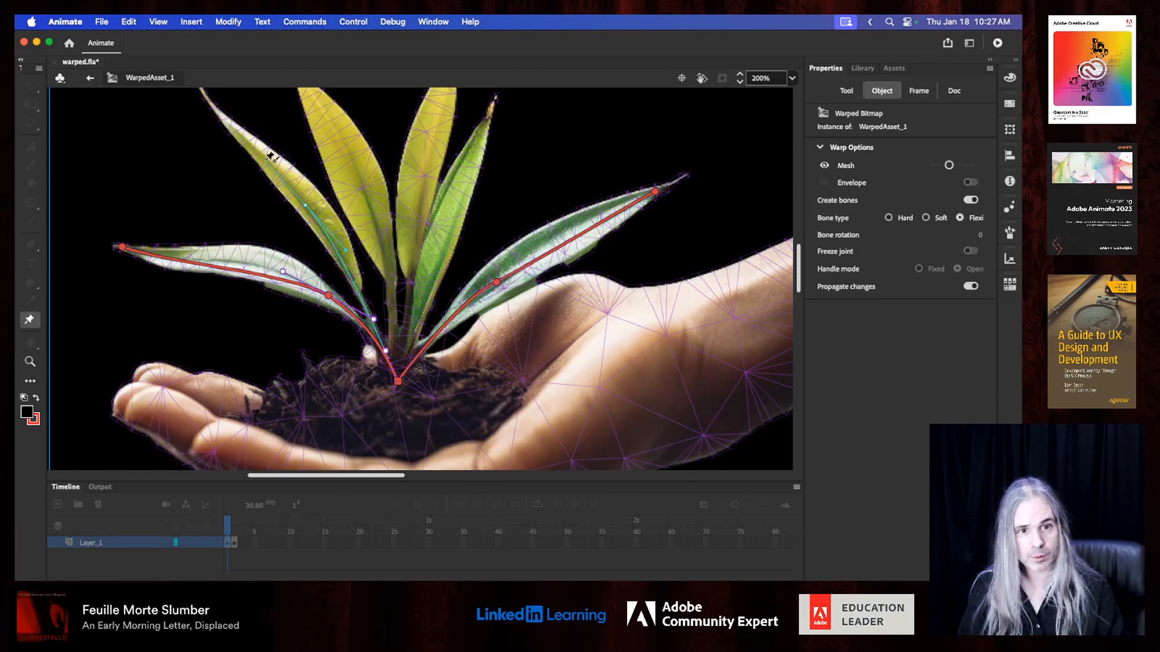
{"action": "left_click", "coordinate": [266, 164]}
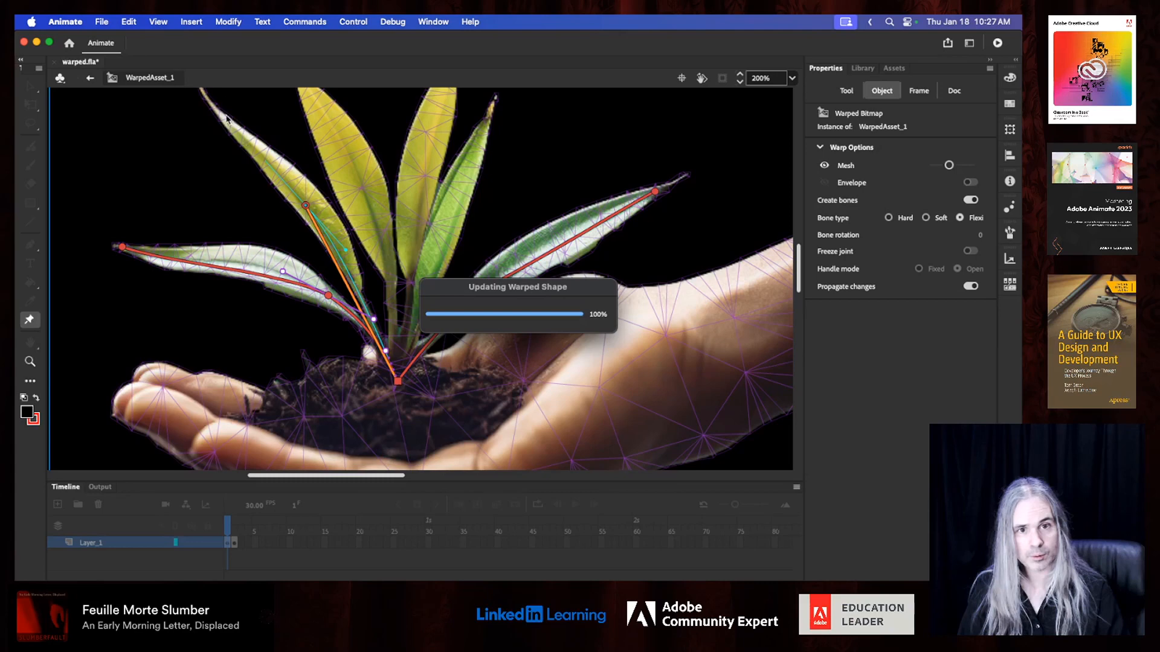
{"action": "left_click", "coordinate": [204, 92]}
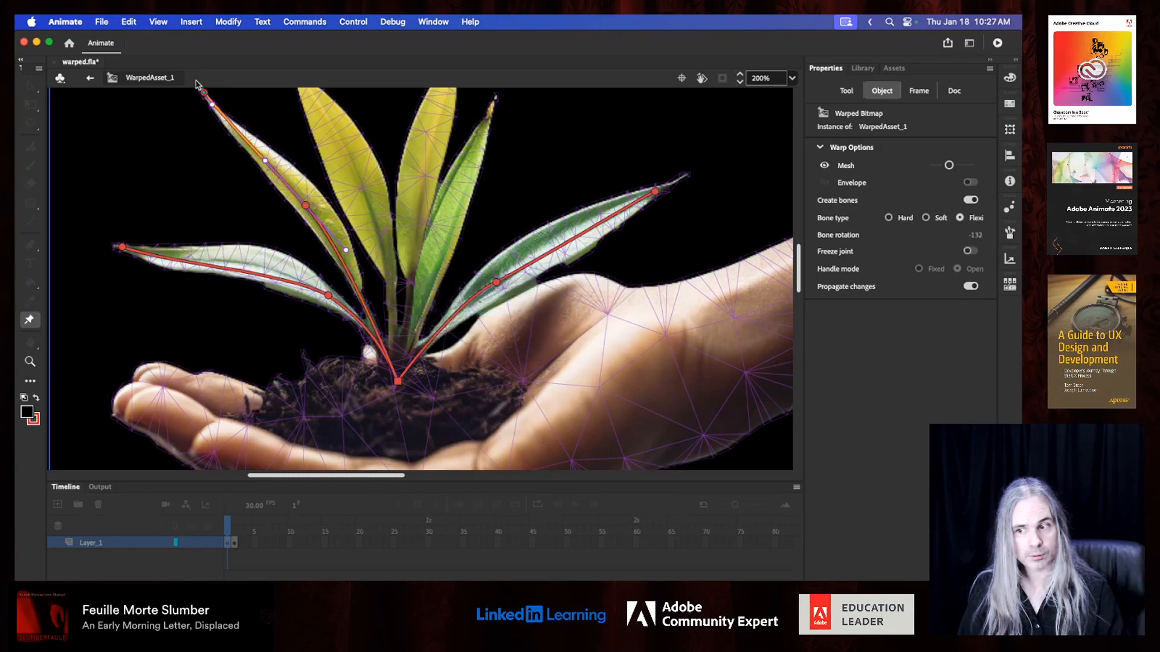
- Add a flexi bone from the root joint up the central stem, branching into the right yellow leaf and the small green leaf beside it
{"action": "left_click", "coordinate": [397, 381]}
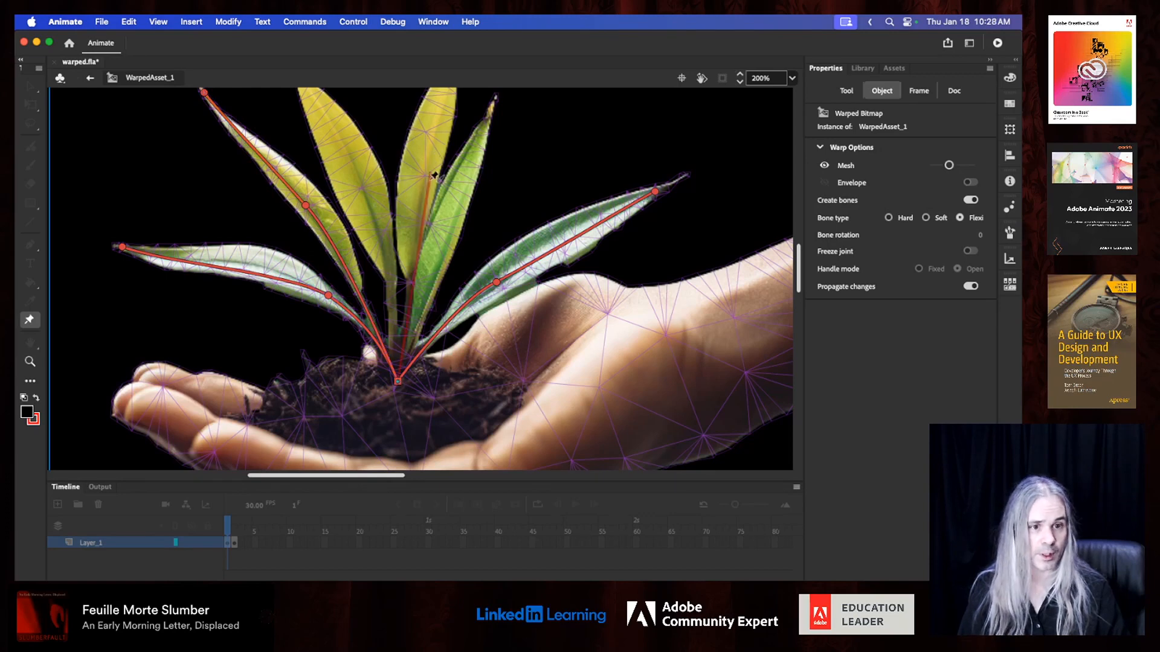
{"action": "left_click_drag", "start_coordinate": [397, 380], "coordinate": [454, 80]}
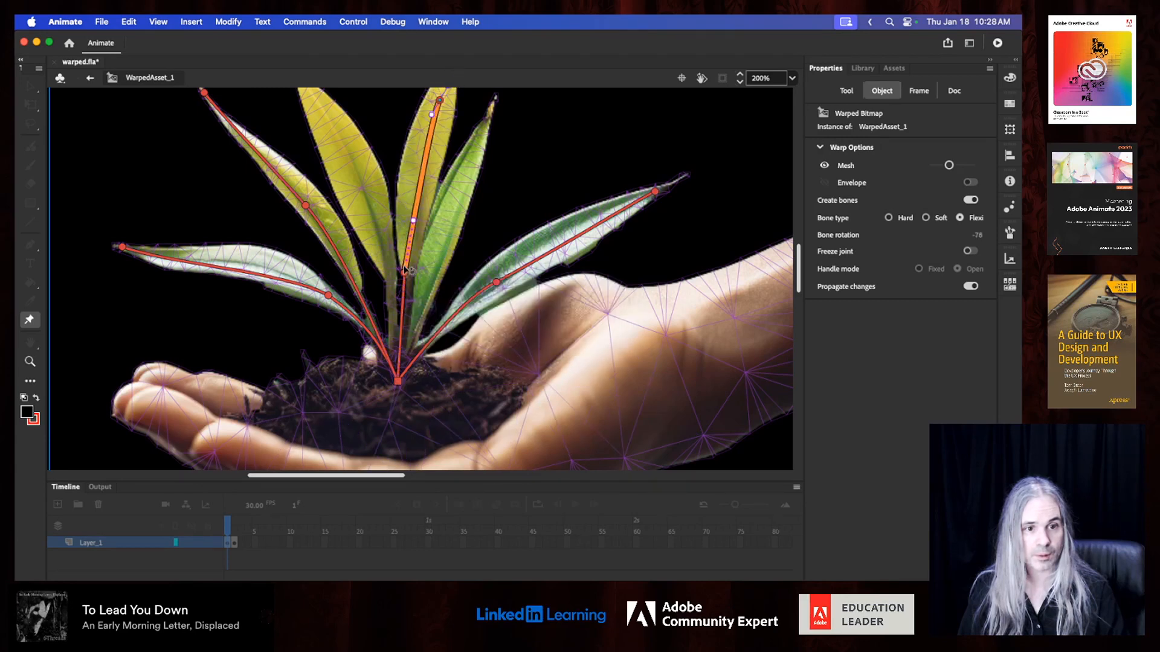
{"action": "left_click_drag", "start_coordinate": [406, 276], "coordinate": [486, 121]}
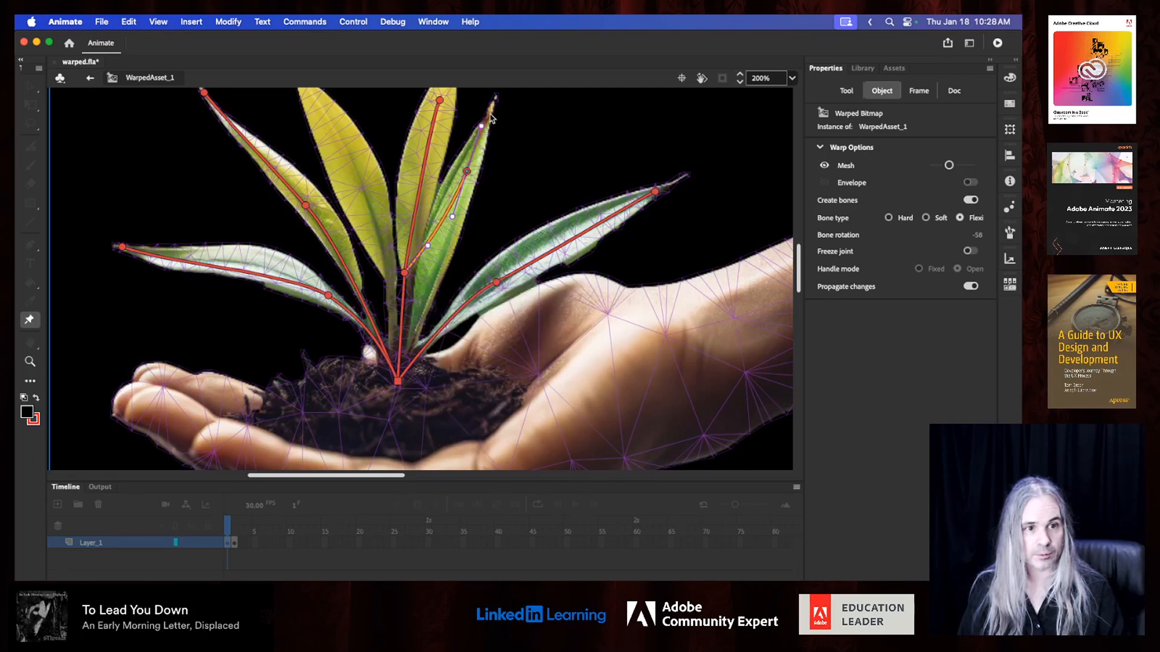
- Chain two flexi bones from the central stem joint through the left yellow leaf toward its tip and adjust the bone handle
{"action": "left_click", "coordinate": [406, 275]}
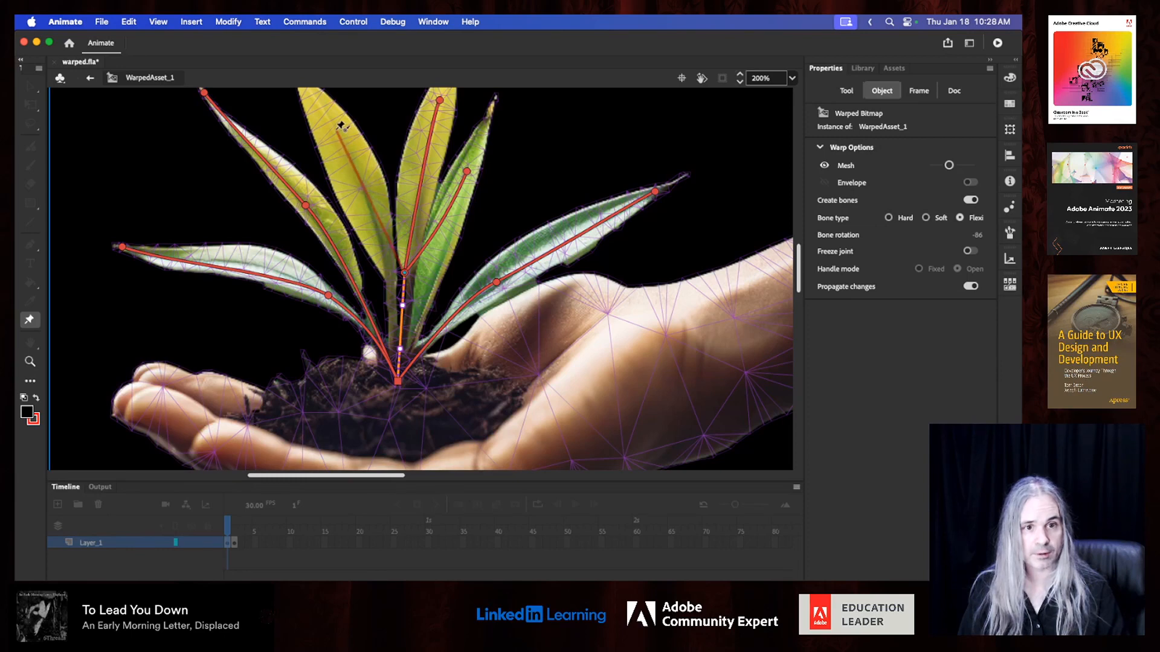
{"action": "left_click_drag", "start_coordinate": [335, 129], "coordinate": [363, 222]}
{"action": "key", "text": "space"}
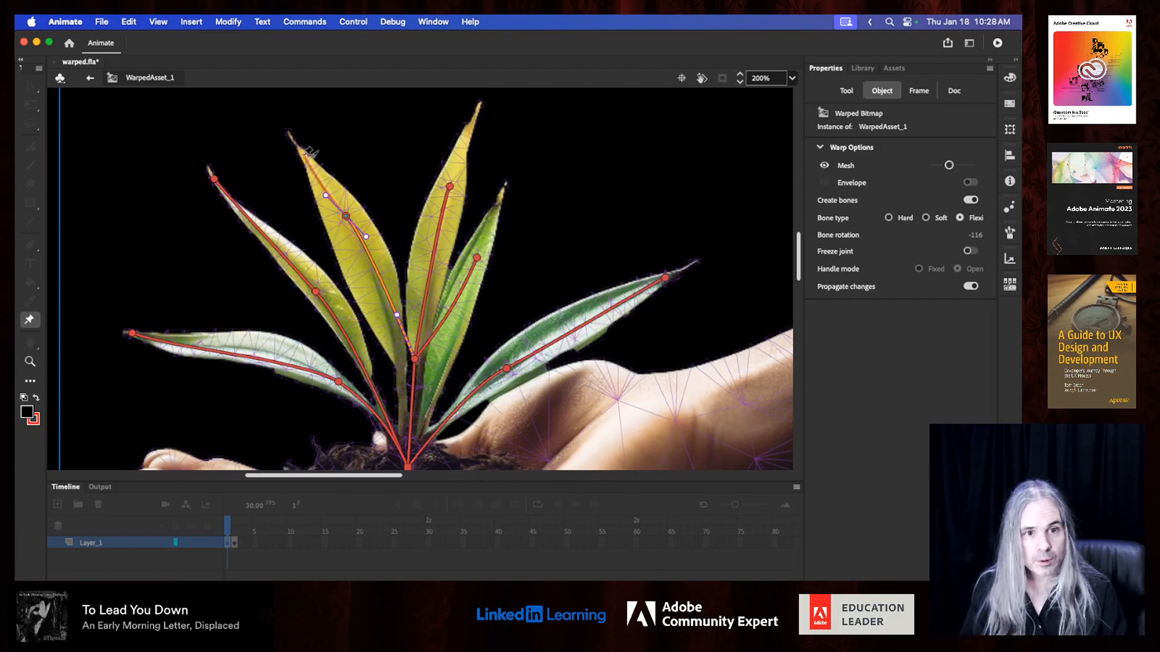
{"action": "left_click_drag", "start_coordinate": [303, 155], "coordinate": [290, 131]}
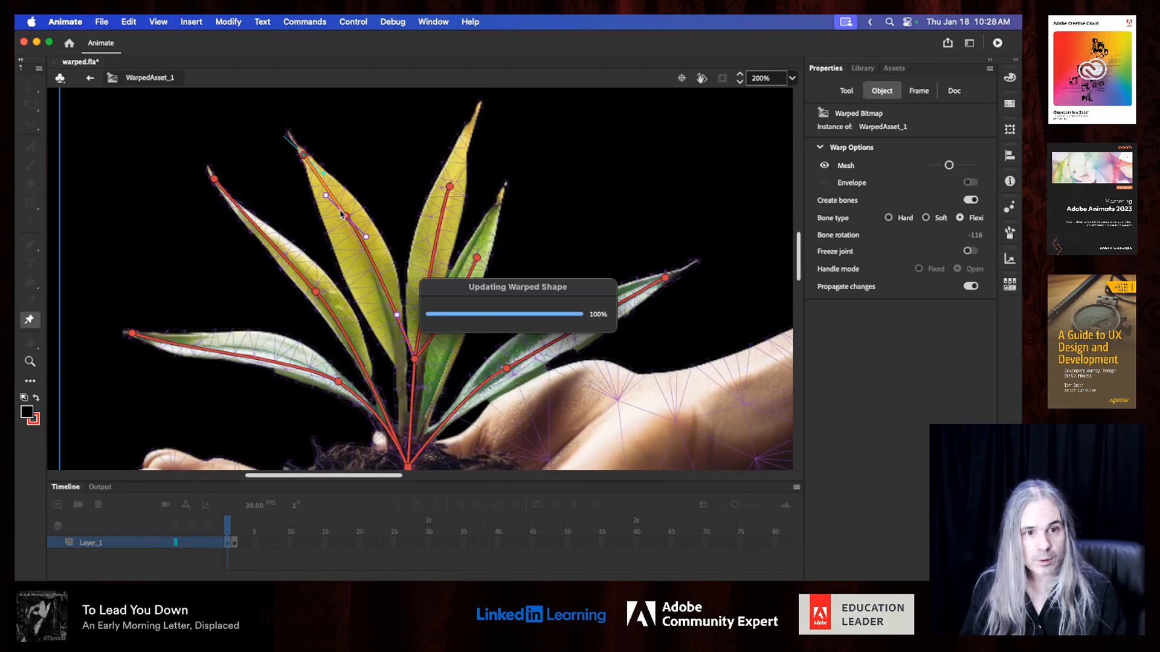
{"action": "left_click", "coordinate": [330, 204]}
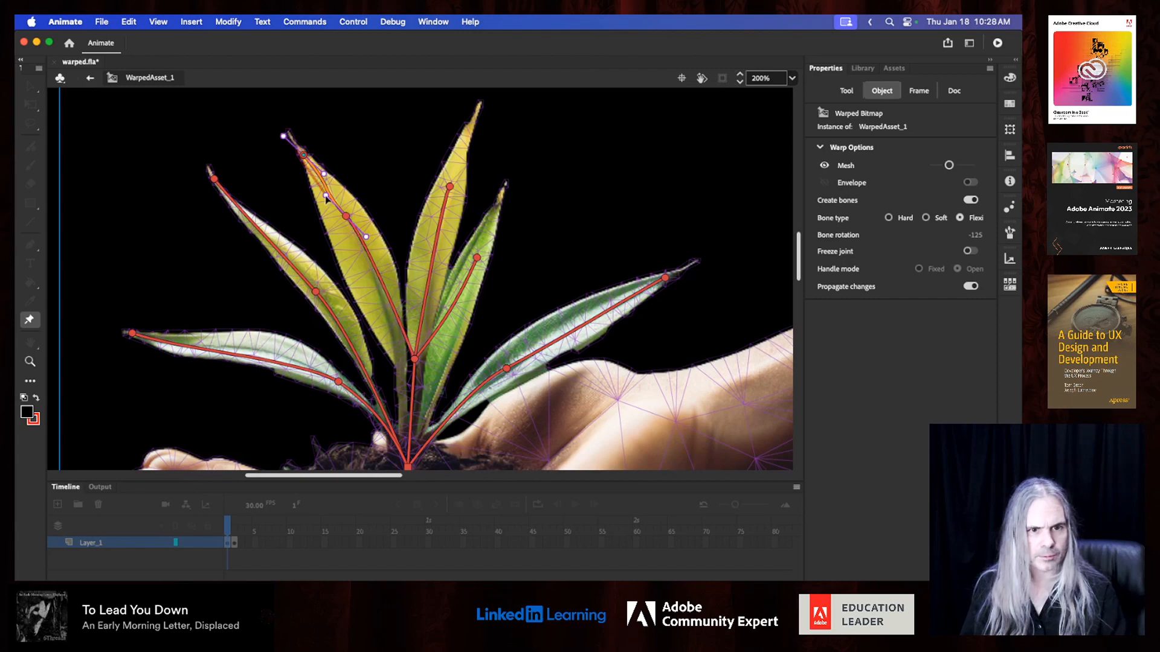
{"action": "left_click_drag", "start_coordinate": [327, 195], "coordinate": [327, 192]}
- Reshape the outer bones of the leftmost and rightmost leaves with their handles to follow each leaf's curve
{"action": "left_click", "coordinate": [293, 356]}
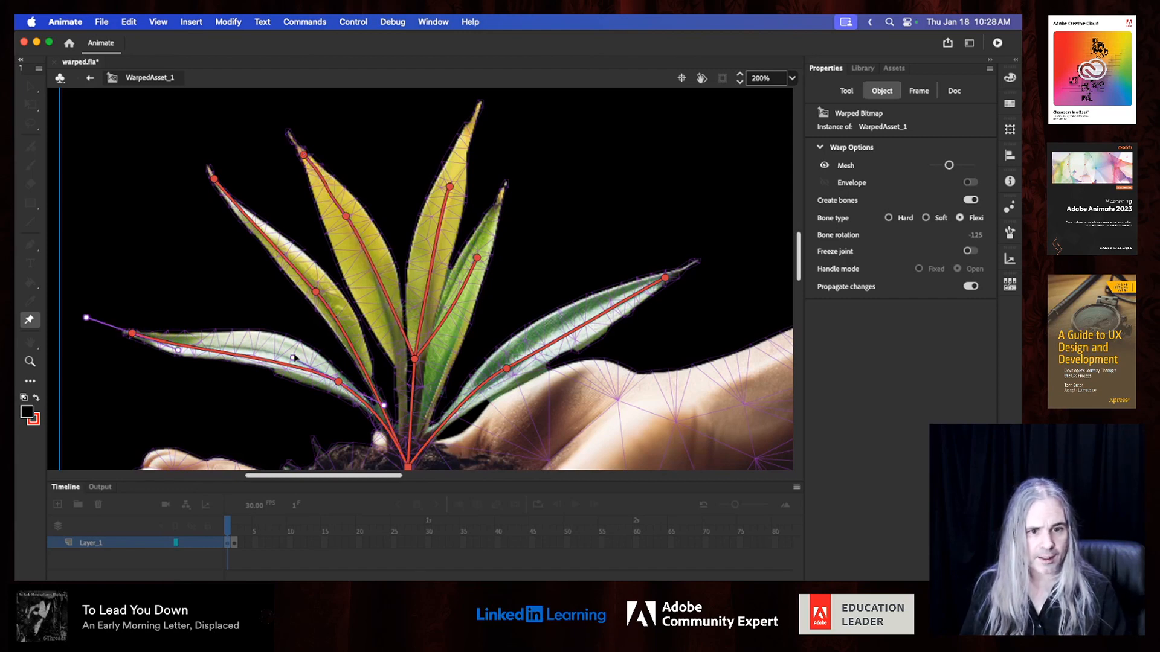
{"action": "left_click_drag", "start_coordinate": [293, 359], "coordinate": [276, 340]}
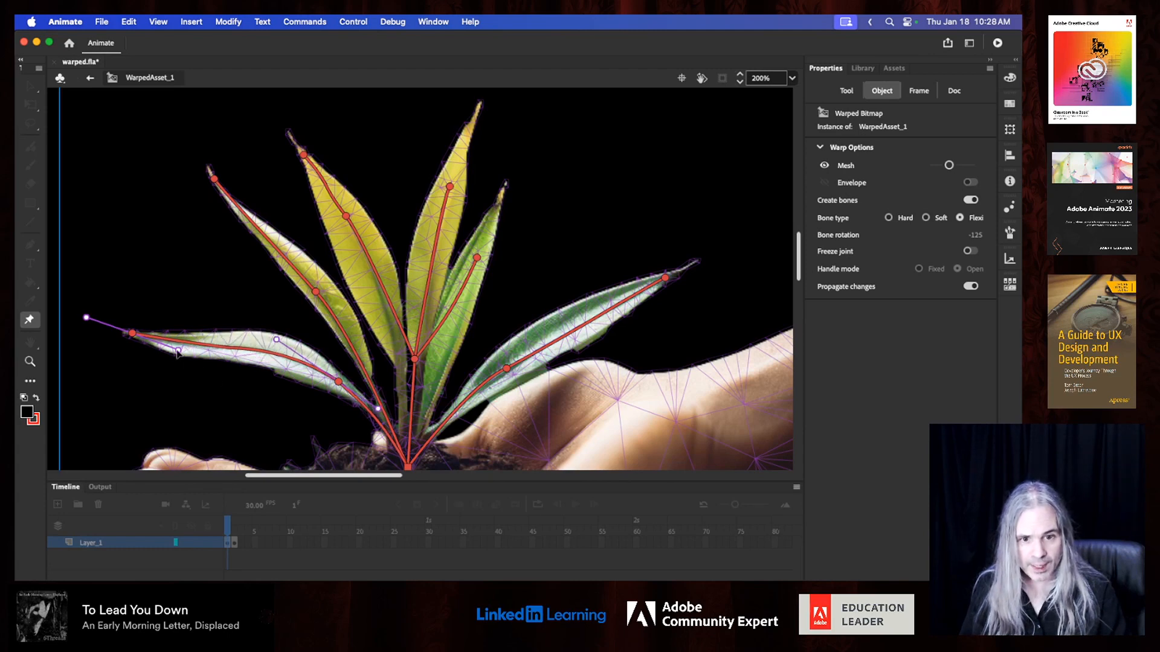
{"action": "left_click_drag", "start_coordinate": [179, 351], "coordinate": [256, 360]}
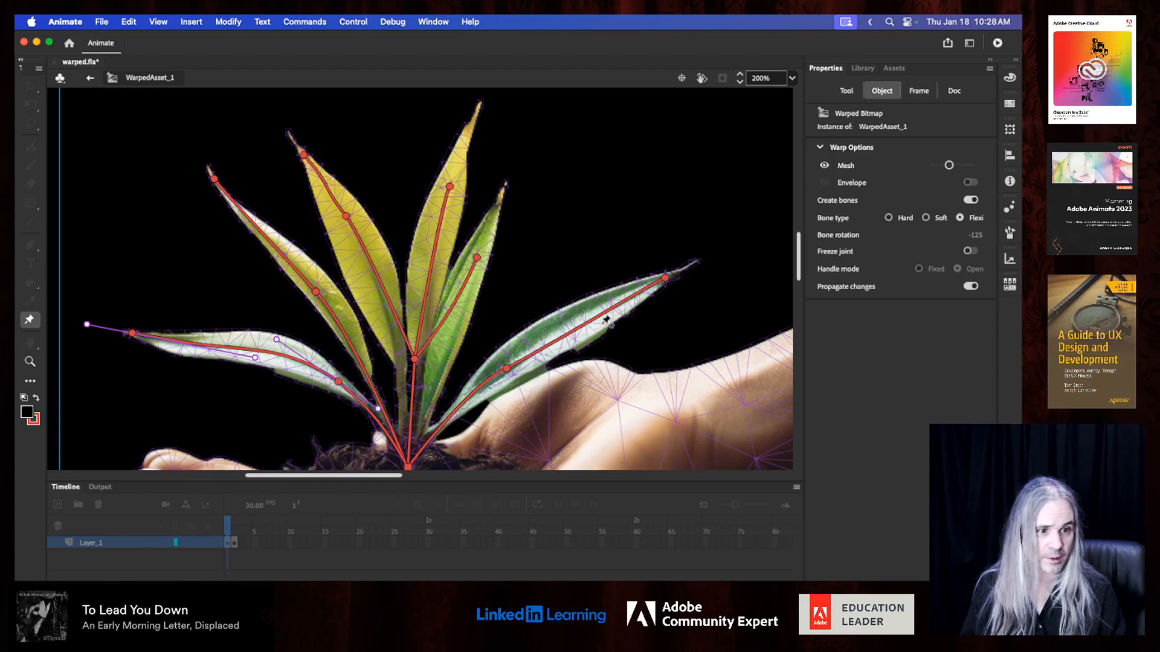
{"action": "left_click", "coordinate": [510, 372]}
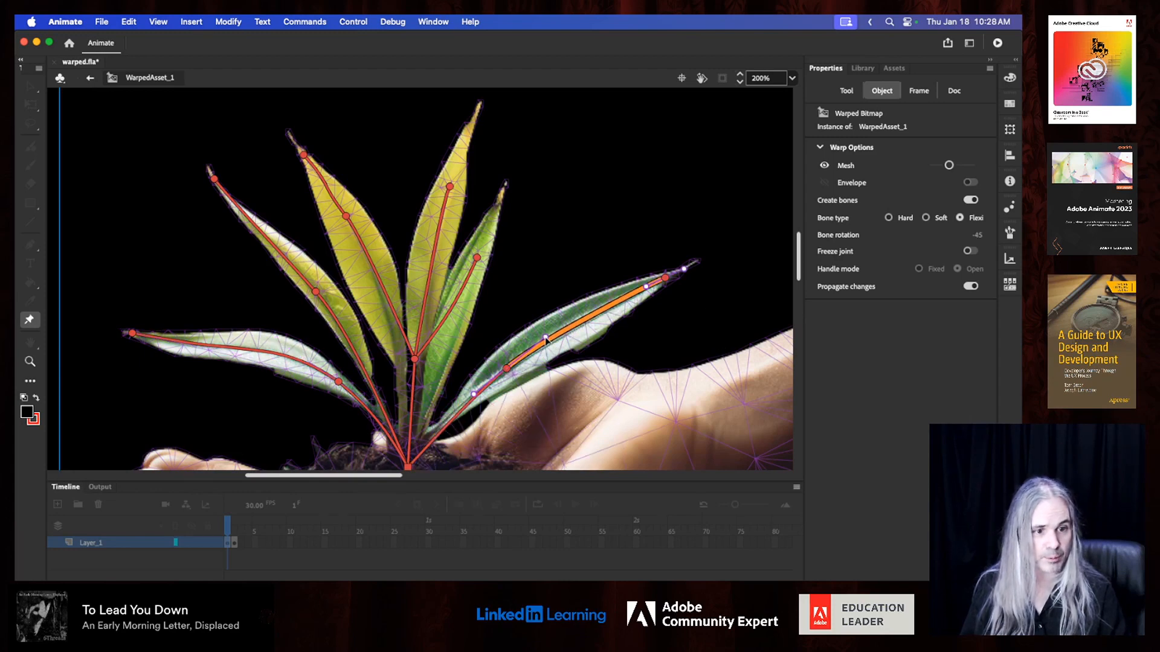
{"action": "left_click", "coordinate": [458, 308]}
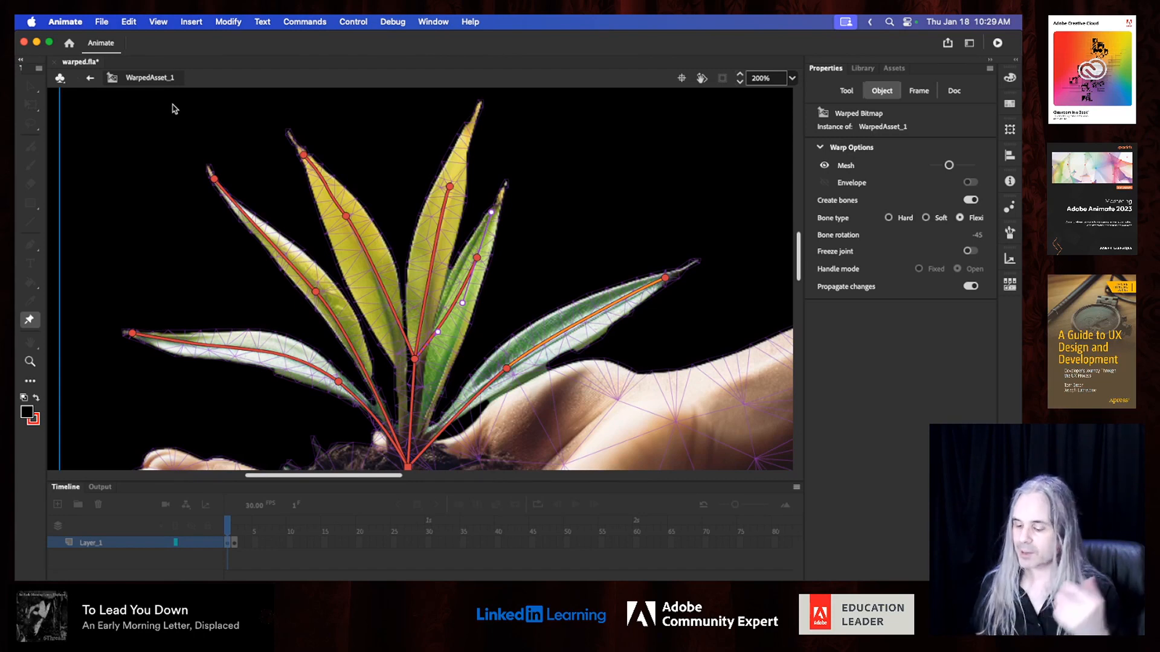
- Save the document and return from the rig to Scene 1 to check the bones over the background
{"action": "key", "text": "super+s"}
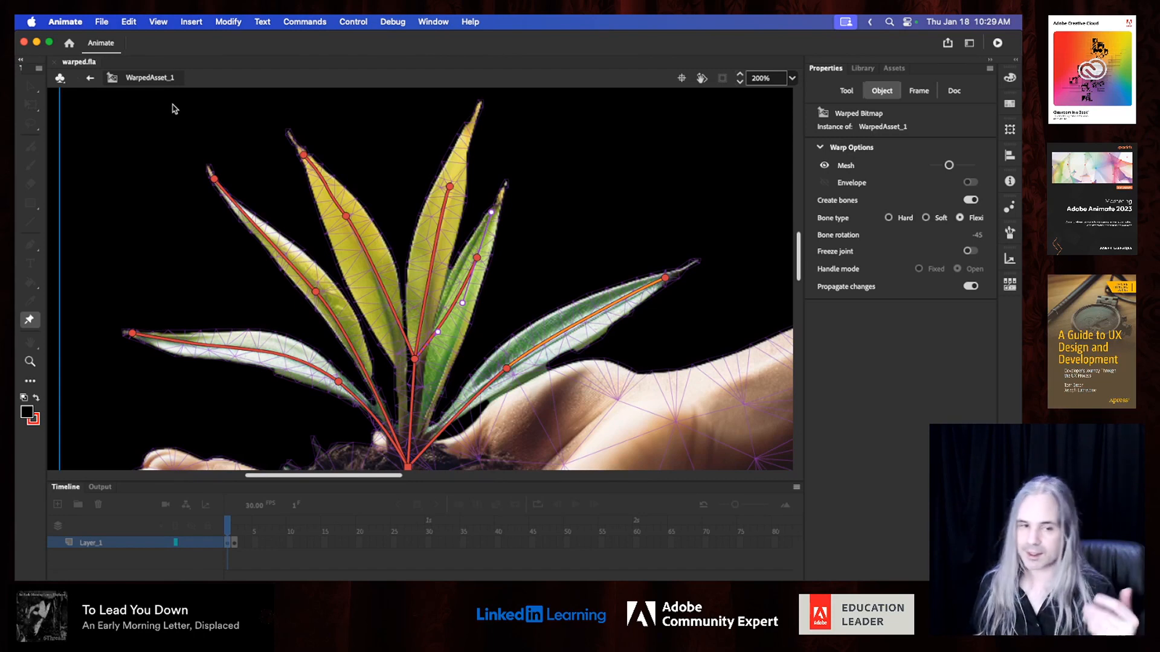
{"action": "left_click", "coordinate": [89, 82]}
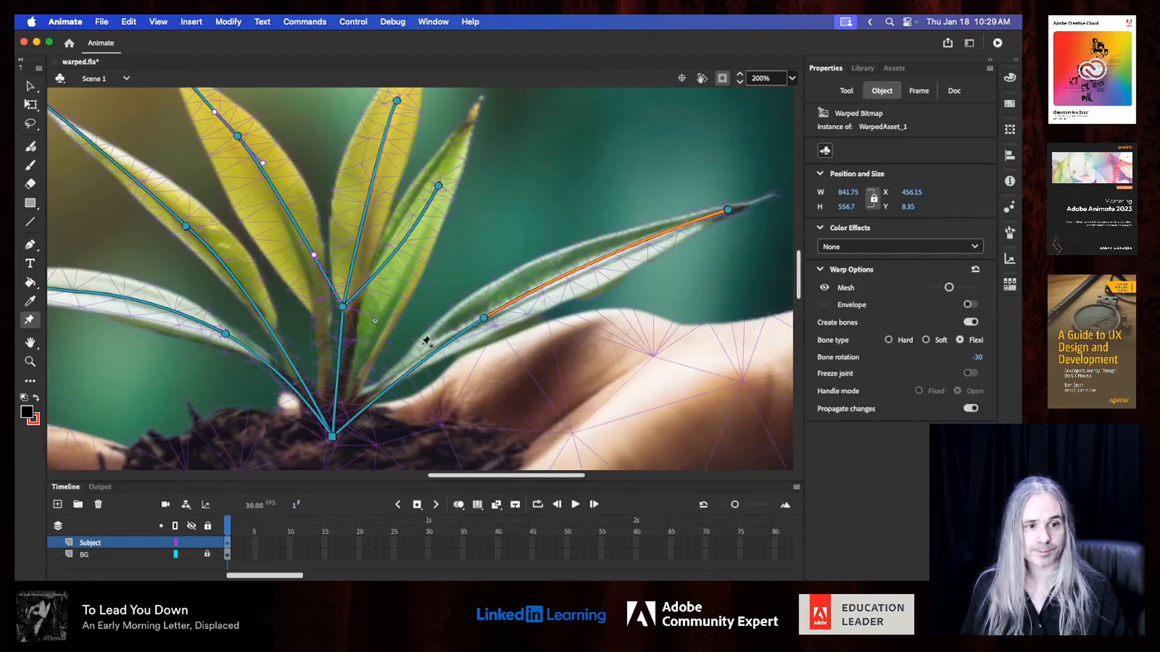
{"action": "left_click", "coordinate": [481, 324]}
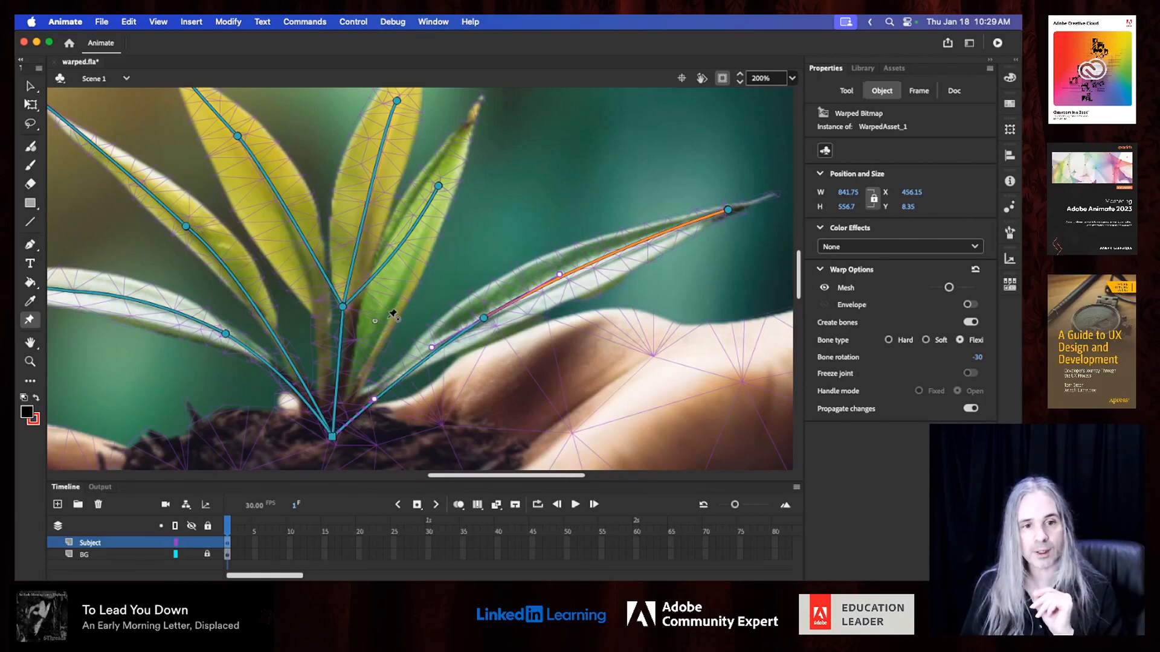
{"action": "left_click", "coordinate": [226, 334]}
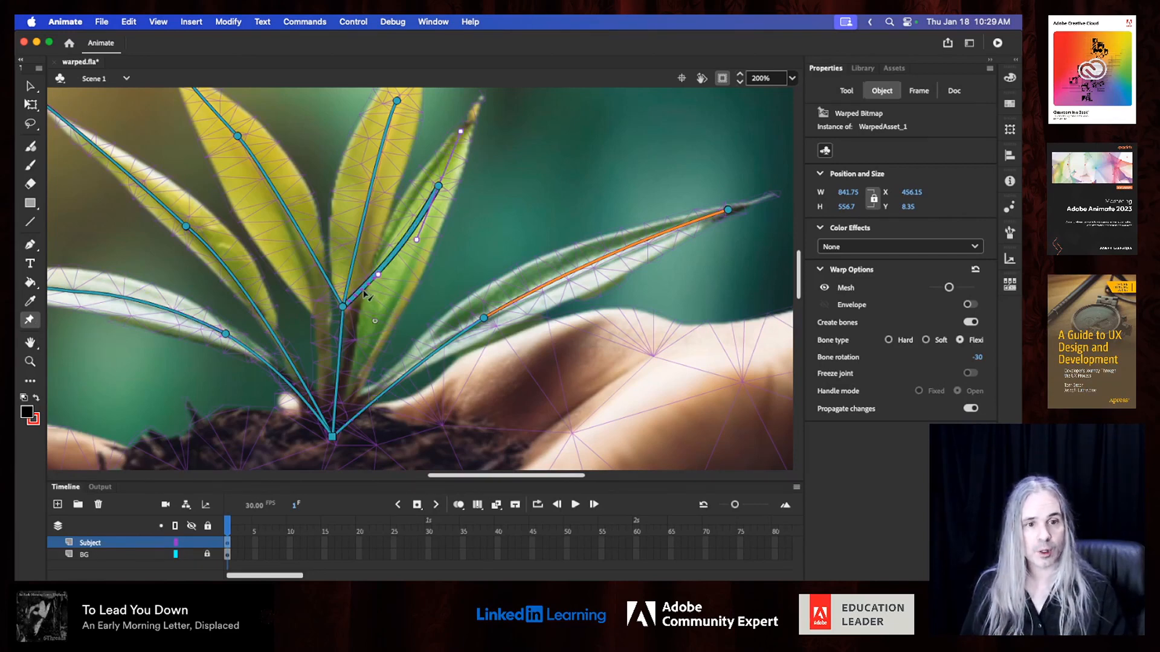
- Reopen the rig for editing, move the green and right yellow leaves' end joints closer to their tips, and adjust the yellow leaf's bone handles
{"action": "right_click", "coordinate": [365, 294]}
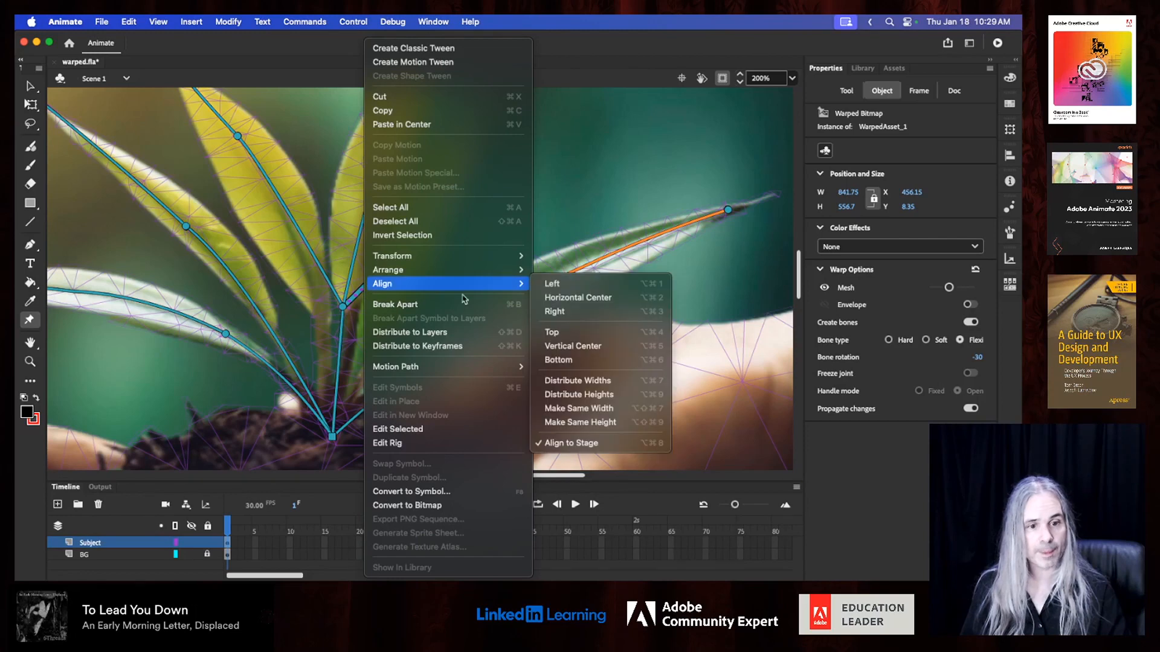
{"action": "left_click", "coordinate": [418, 444]}
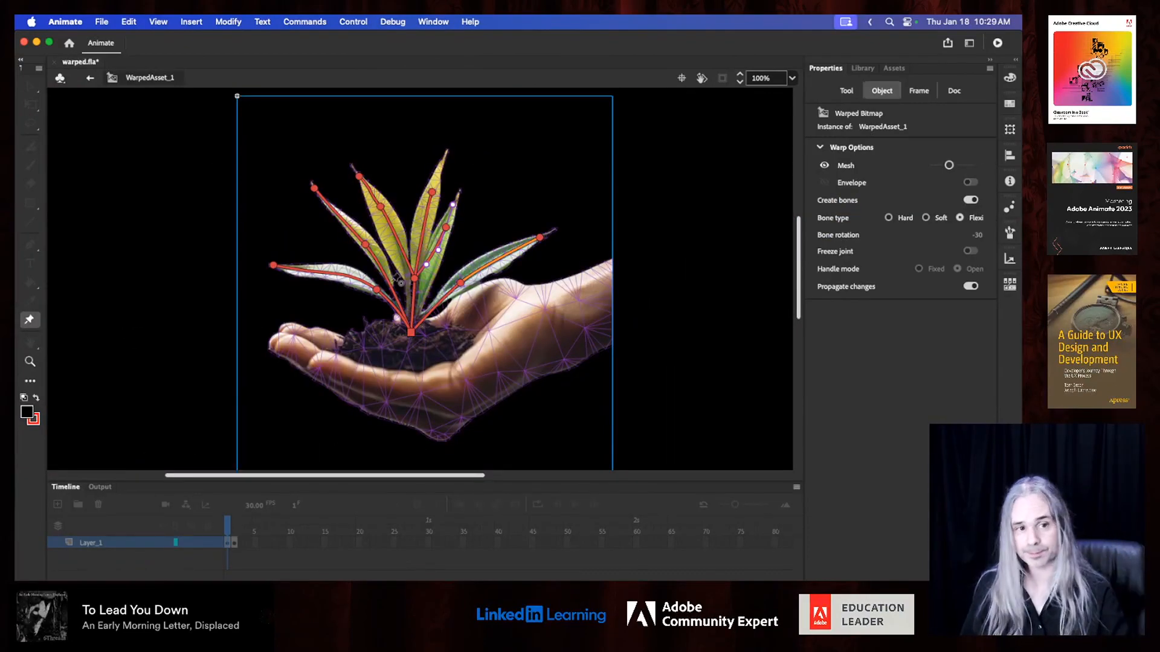
{"action": "left_click_drag", "start_coordinate": [445, 235], "coordinate": [436, 174]}
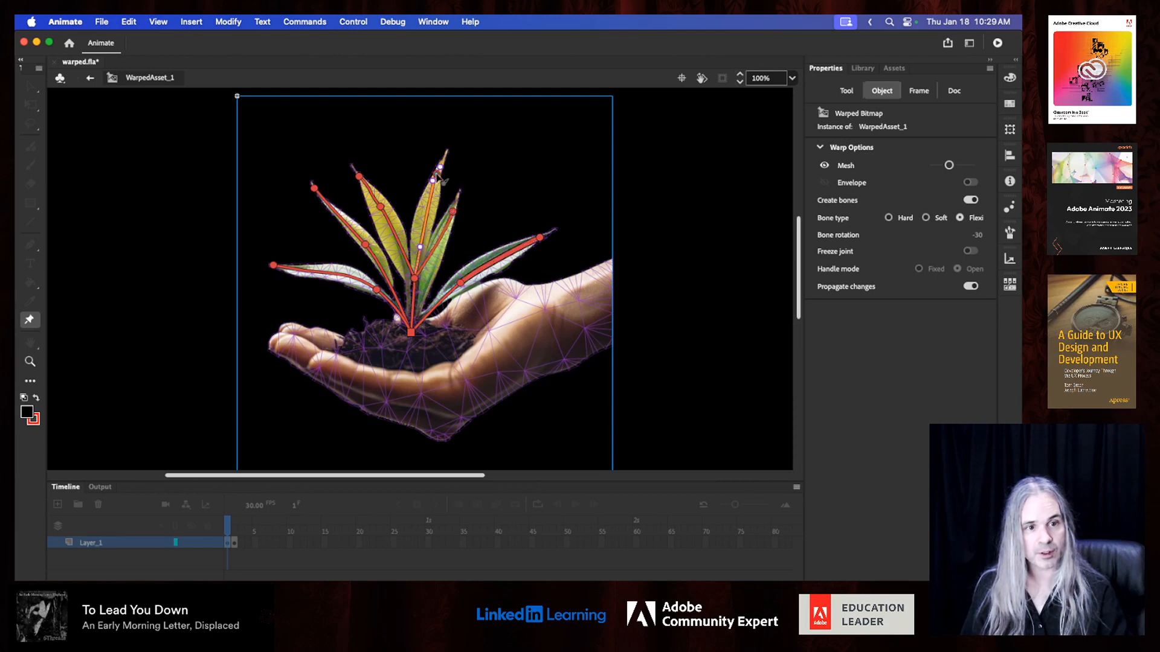
{"action": "left_click", "coordinate": [434, 197]}
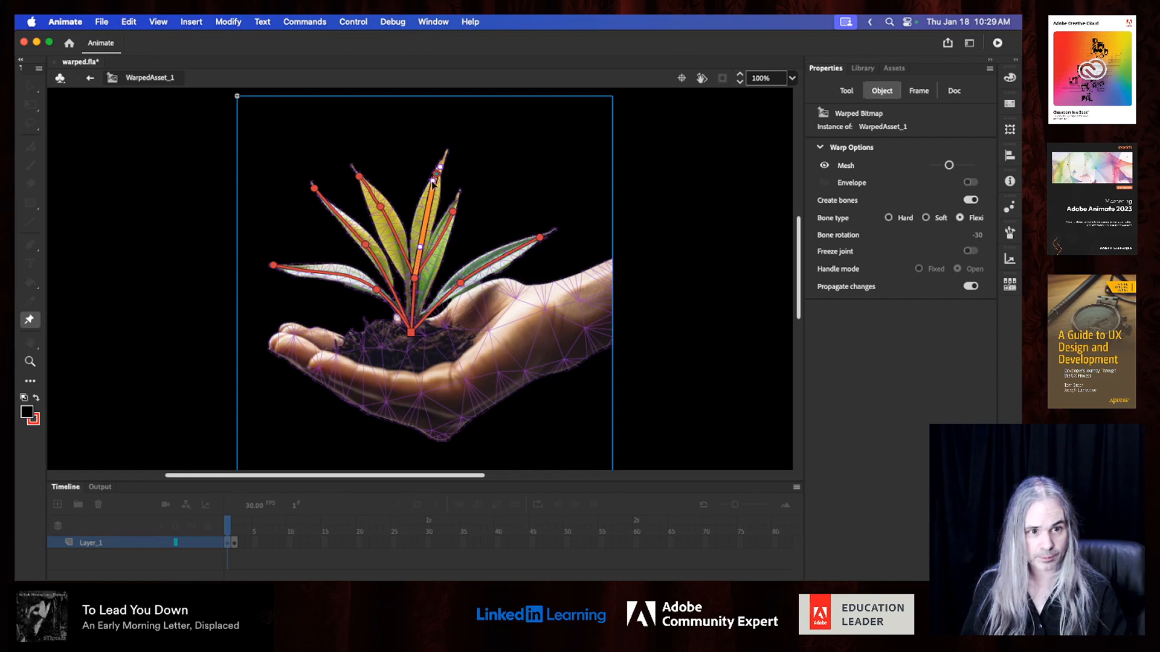
{"action": "left_click_drag", "start_coordinate": [432, 180], "coordinate": [422, 216]}
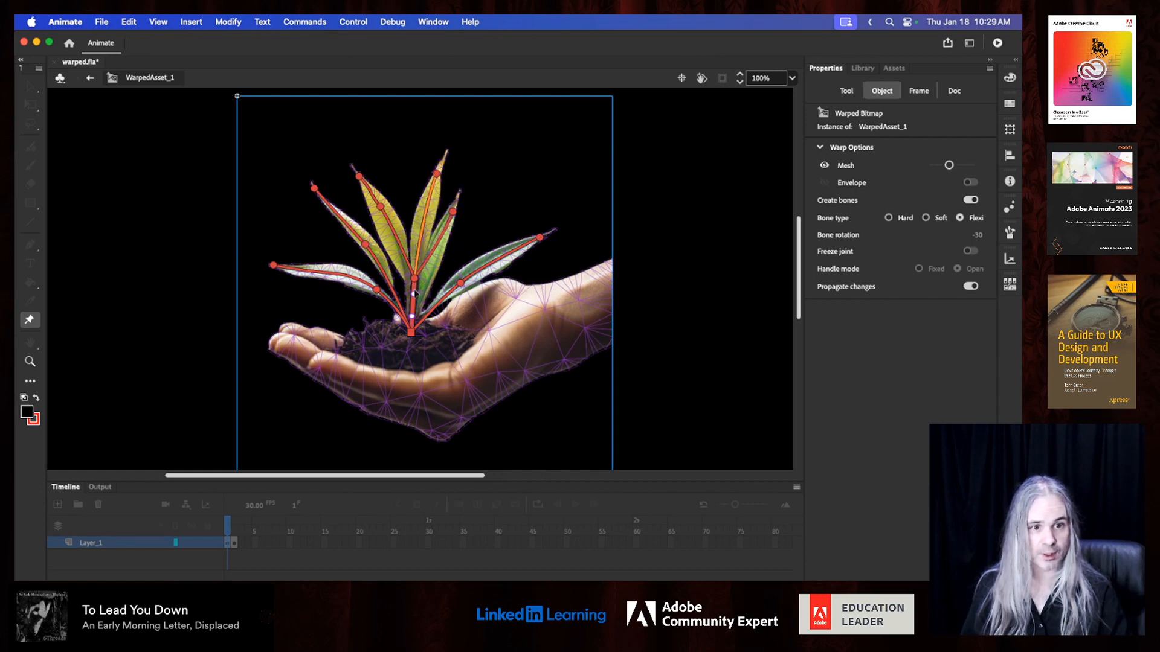
- Shift the leftmost leaf's tip joint slightly inward and adjust its bone handles to follow the leaf's curve
{"action": "left_click", "coordinate": [370, 201]}
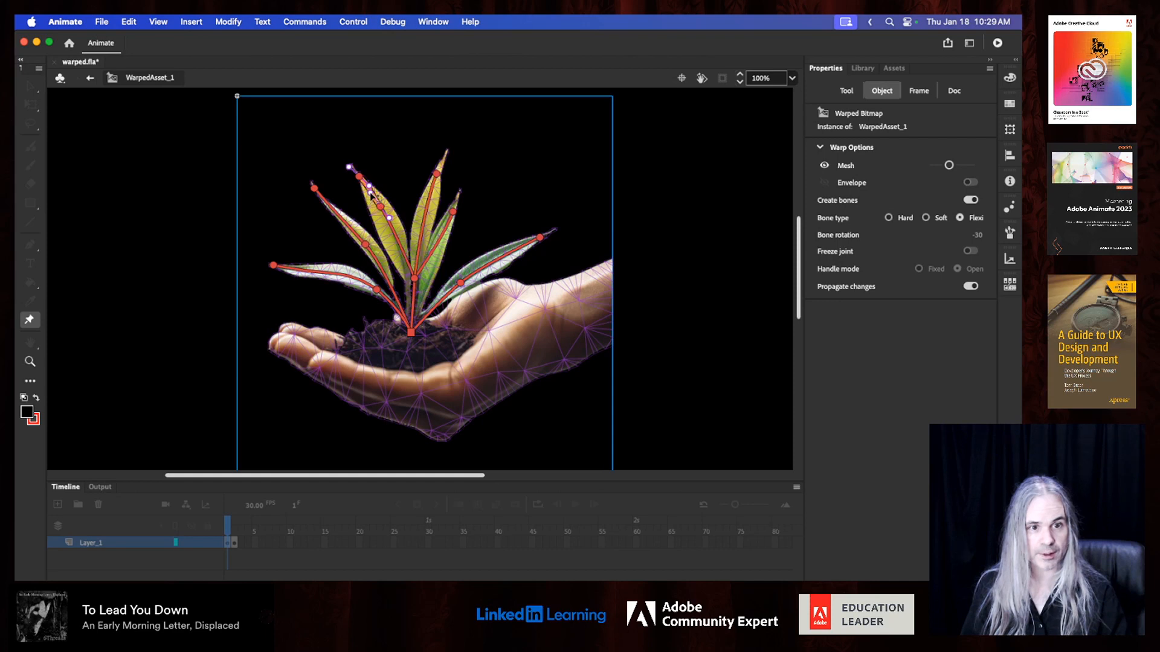
{"action": "left_click", "coordinate": [349, 282]}
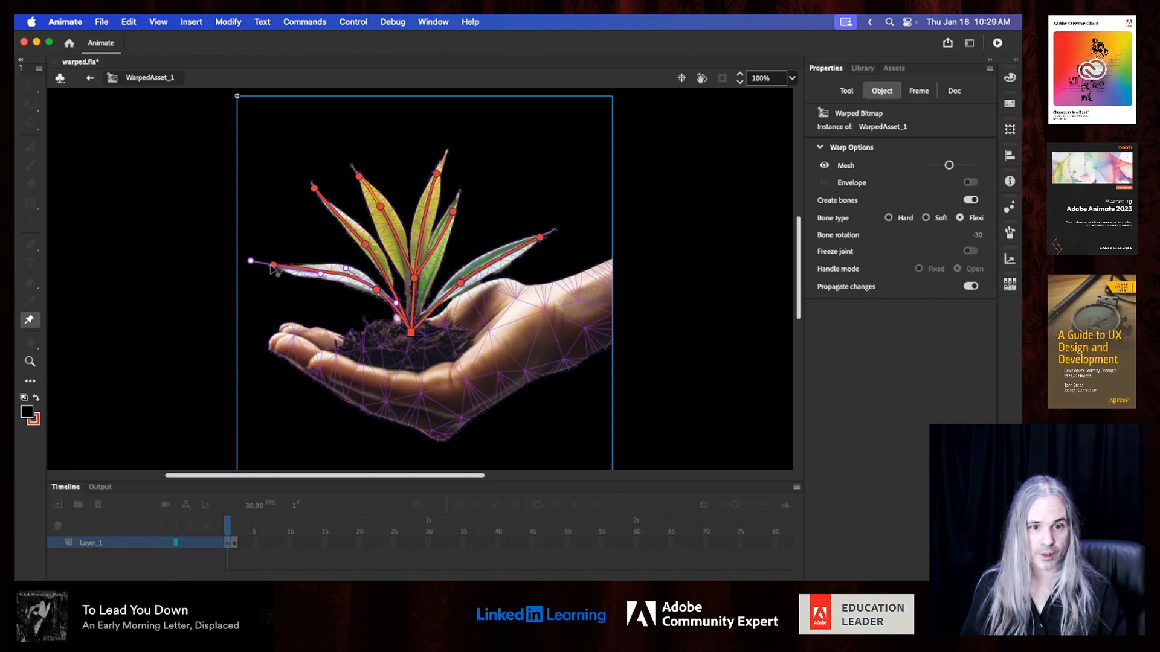
{"action": "left_click_drag", "start_coordinate": [274, 265], "coordinate": [279, 269]}
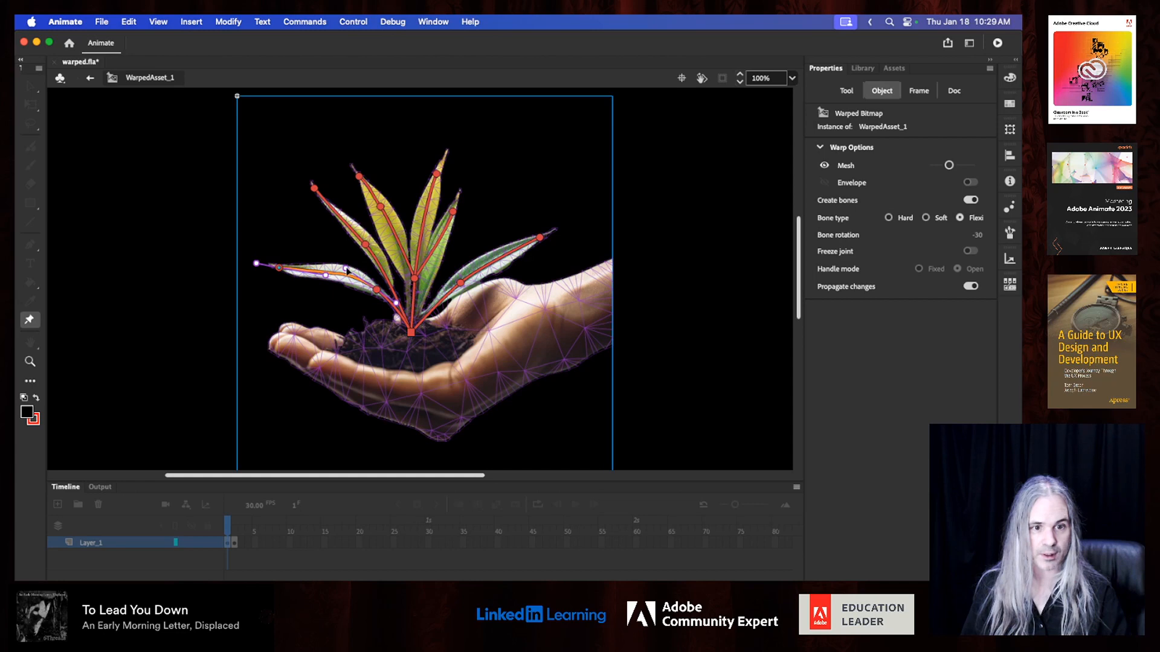
{"action": "left_click_drag", "start_coordinate": [346, 269], "coordinate": [329, 270]}
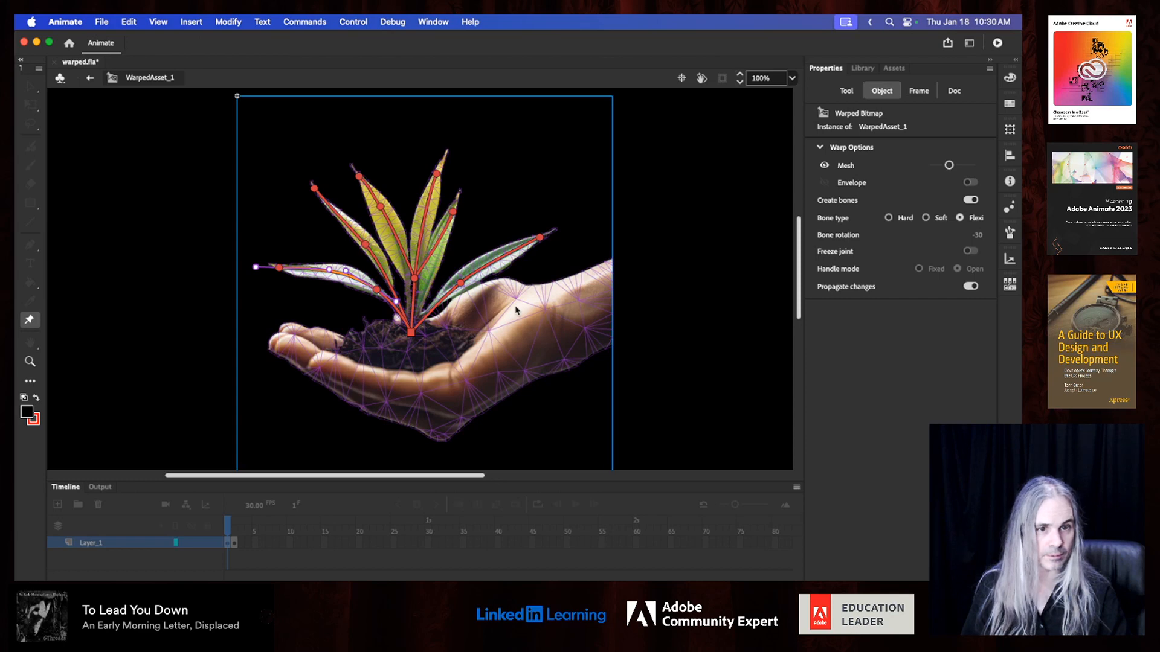
- Select the bones on the outer yellow leaf and the right-hand leaf inside the warped asset's rig, and save the document
{"action": "left_click", "coordinate": [352, 232]}
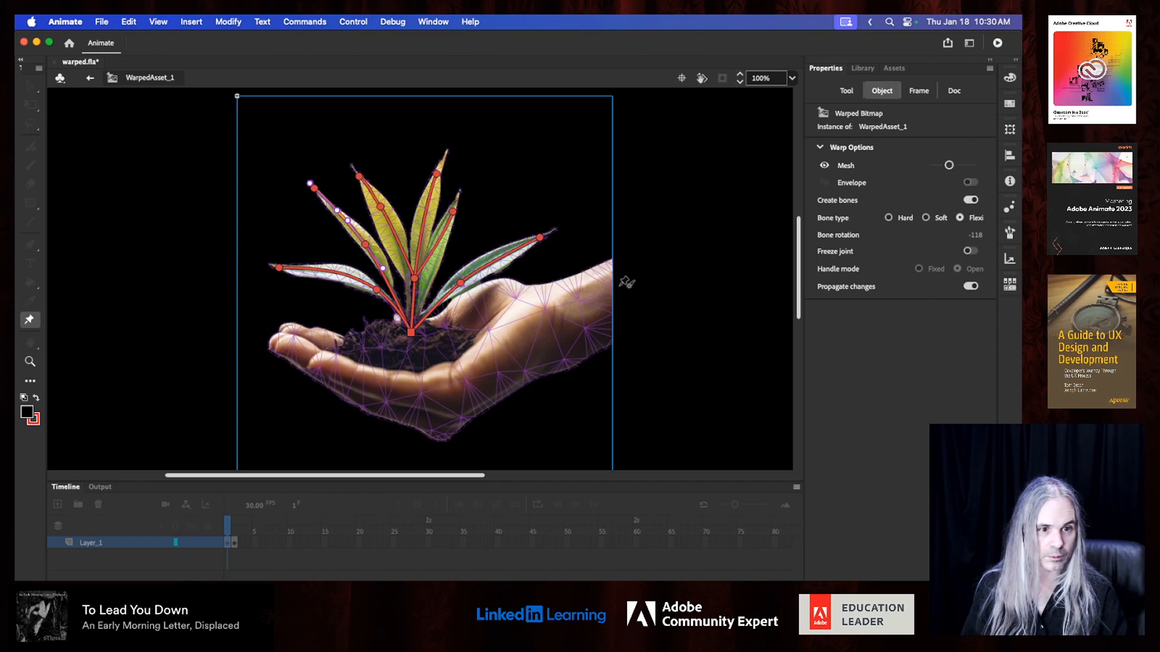
{"action": "left_click", "coordinate": [534, 242]}
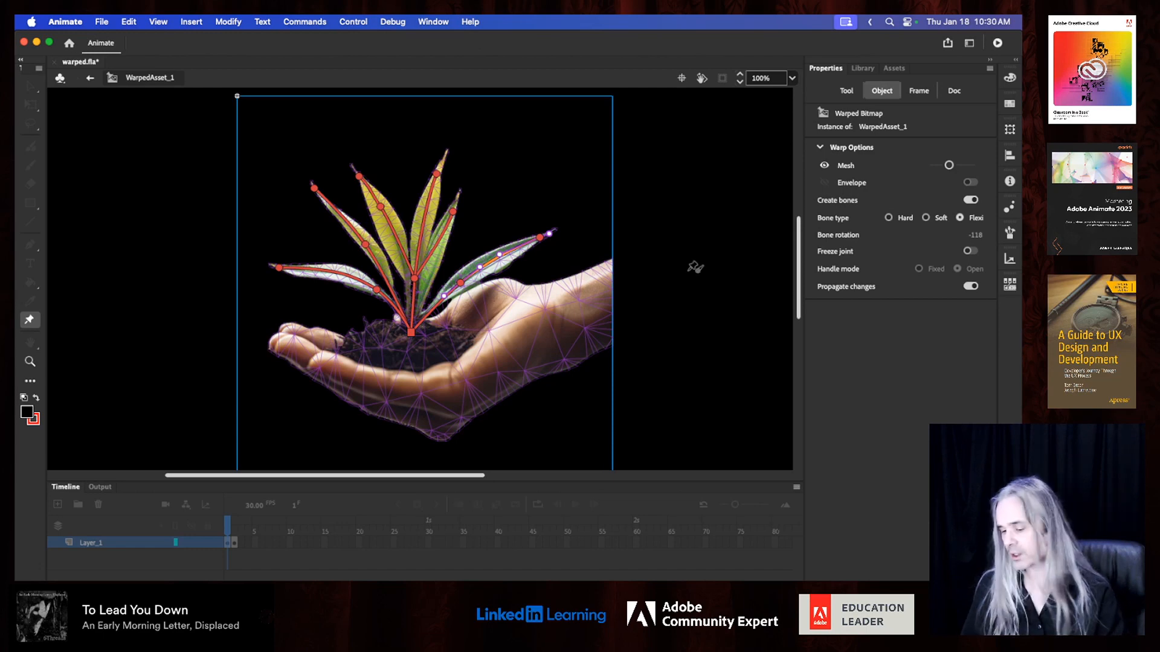
{"action": "key", "text": "super+s"}
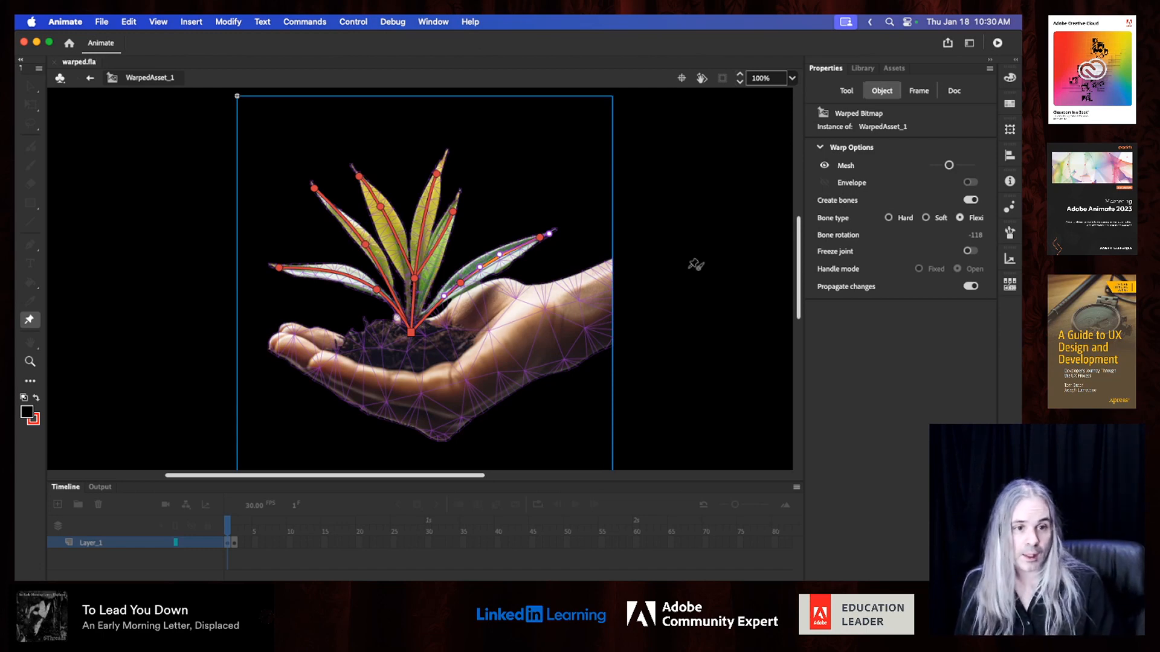
- Leave the rig for Scene 1, fit the whole stage in view, and save the document
{"action": "left_click", "coordinate": [90, 80]}
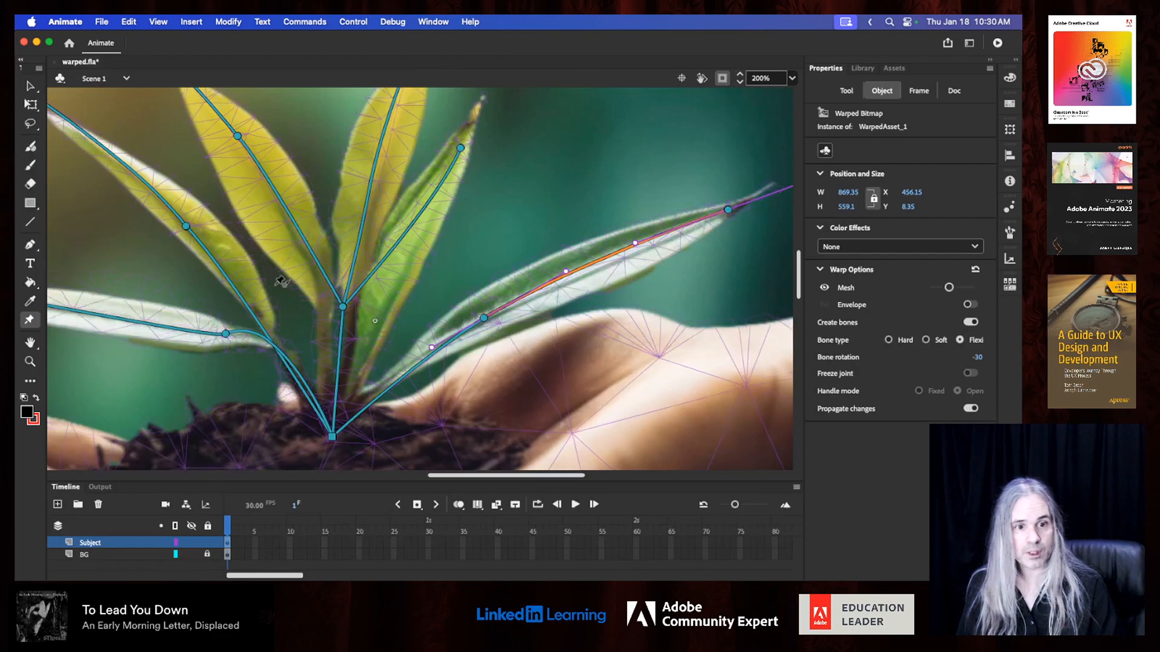
{"action": "left_click", "coordinate": [792, 78]}
{"action": "left_click", "coordinate": [803, 99]}
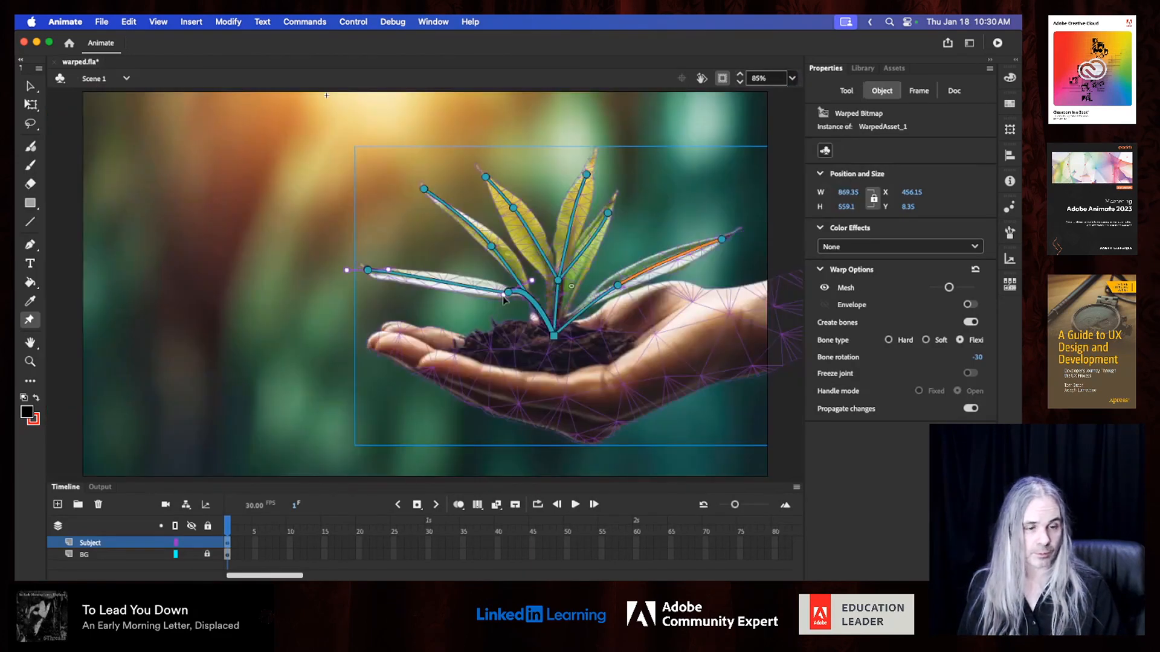
{"action": "key", "text": "super+s"}
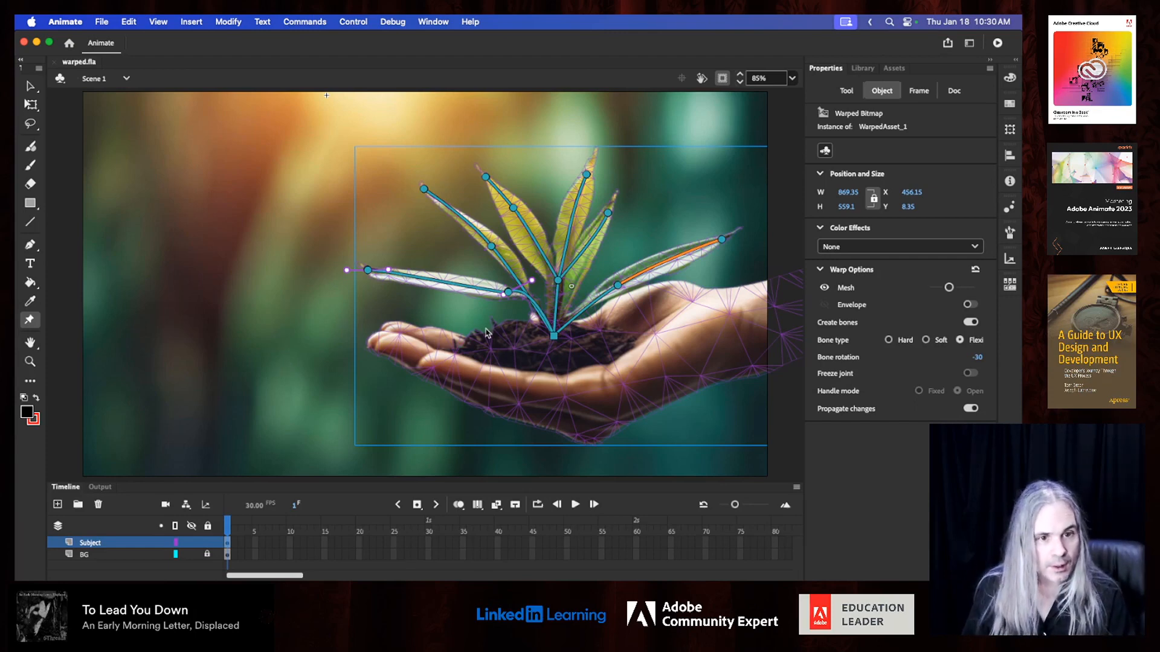
- Try reshaping the lower-left leaf by adjusting the curve handles at its middle joint
{"action": "left_click", "coordinate": [513, 297]}
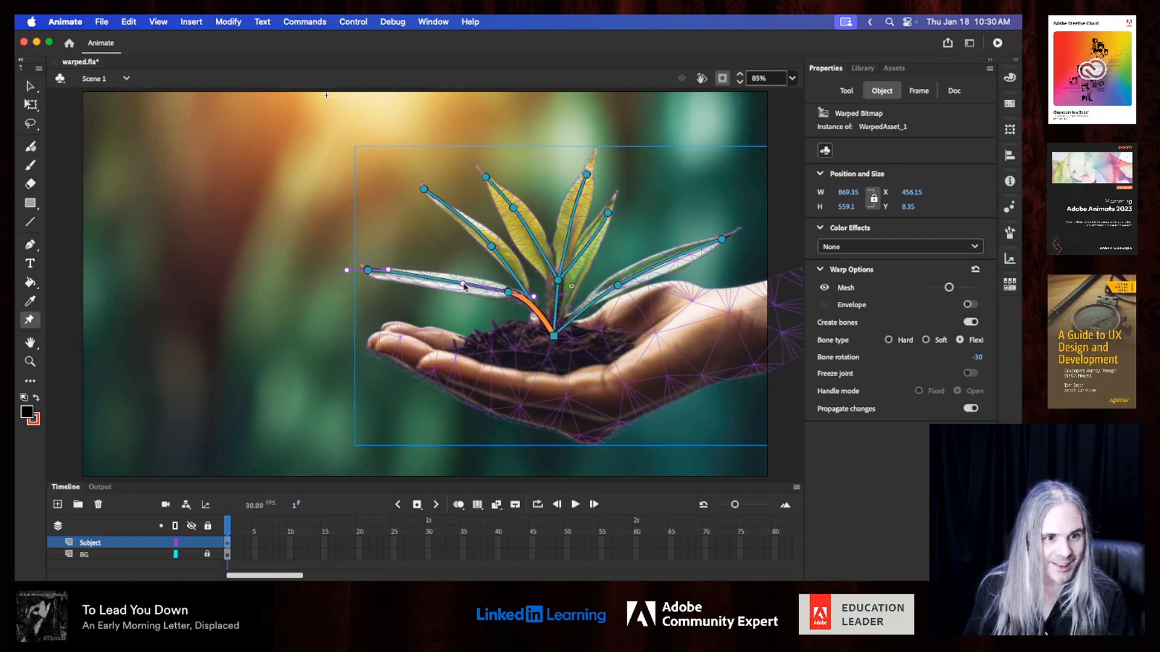
{"action": "left_click", "coordinate": [556, 304]}
{"action": "left_click", "coordinate": [457, 287]}
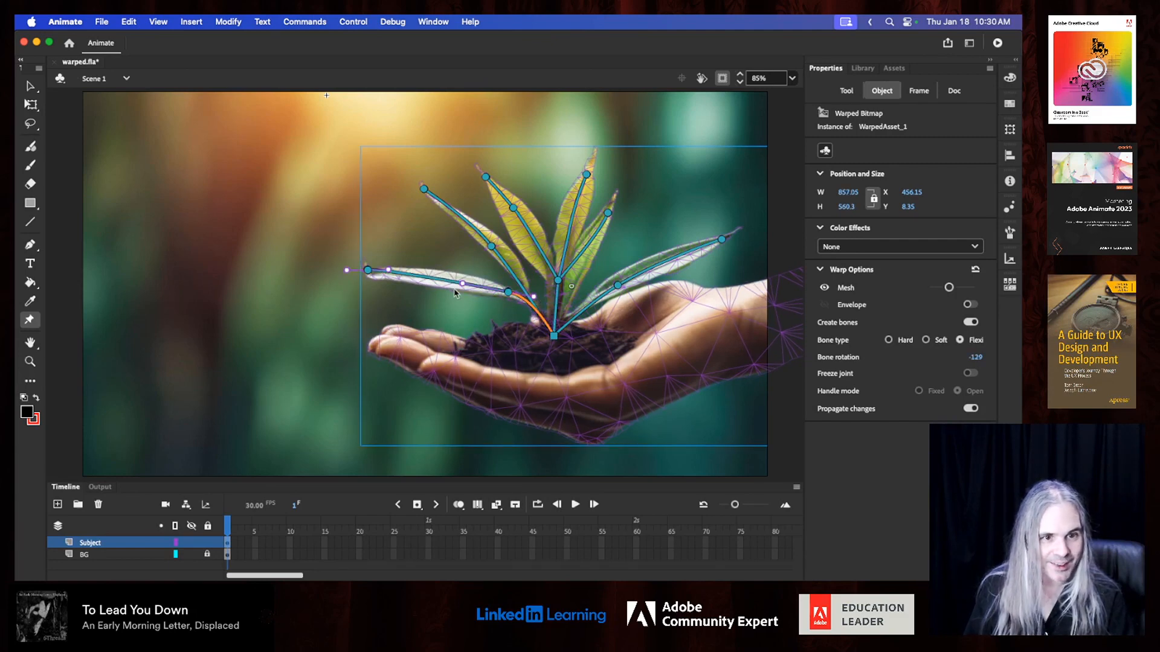
{"action": "right_click", "coordinate": [407, 277]}
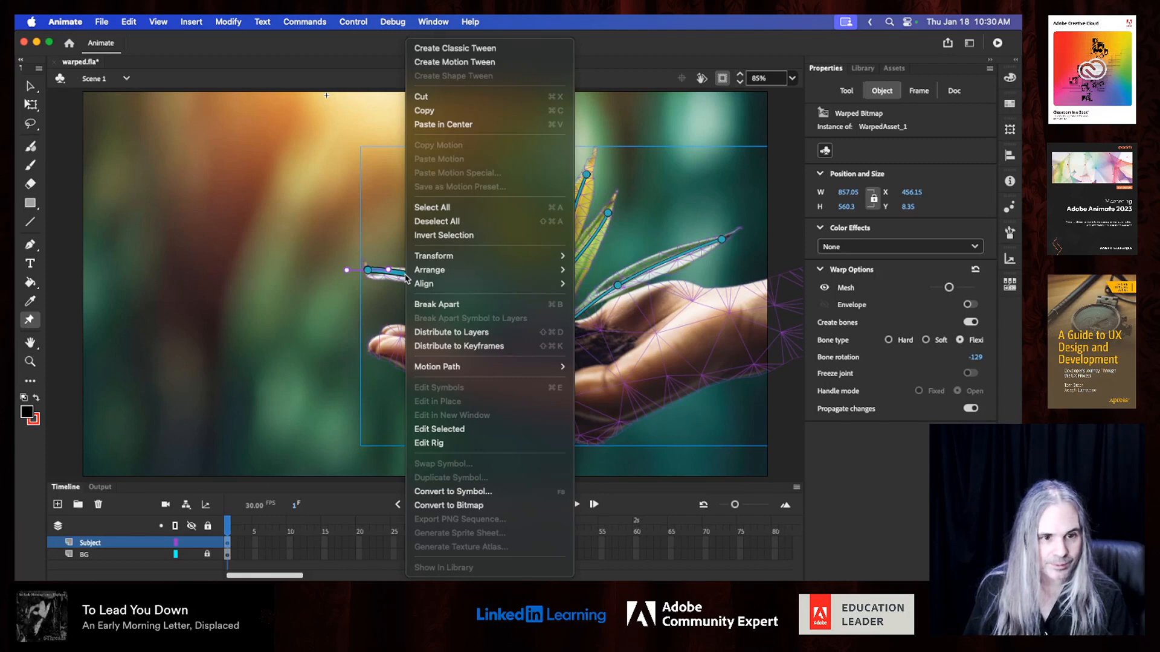
{"action": "left_click", "coordinate": [656, 49]}
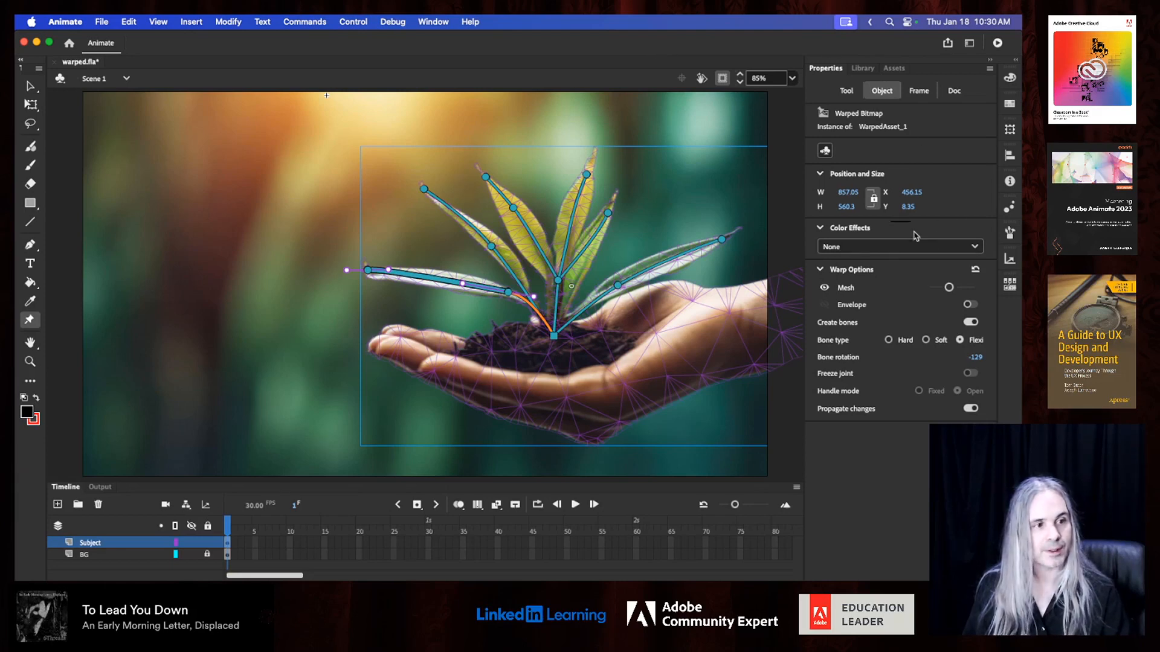
- Reset the warp of the hand-and-plant bitmap, deselect it, and enlarge the timeline area
{"action": "left_click", "coordinate": [976, 271]}
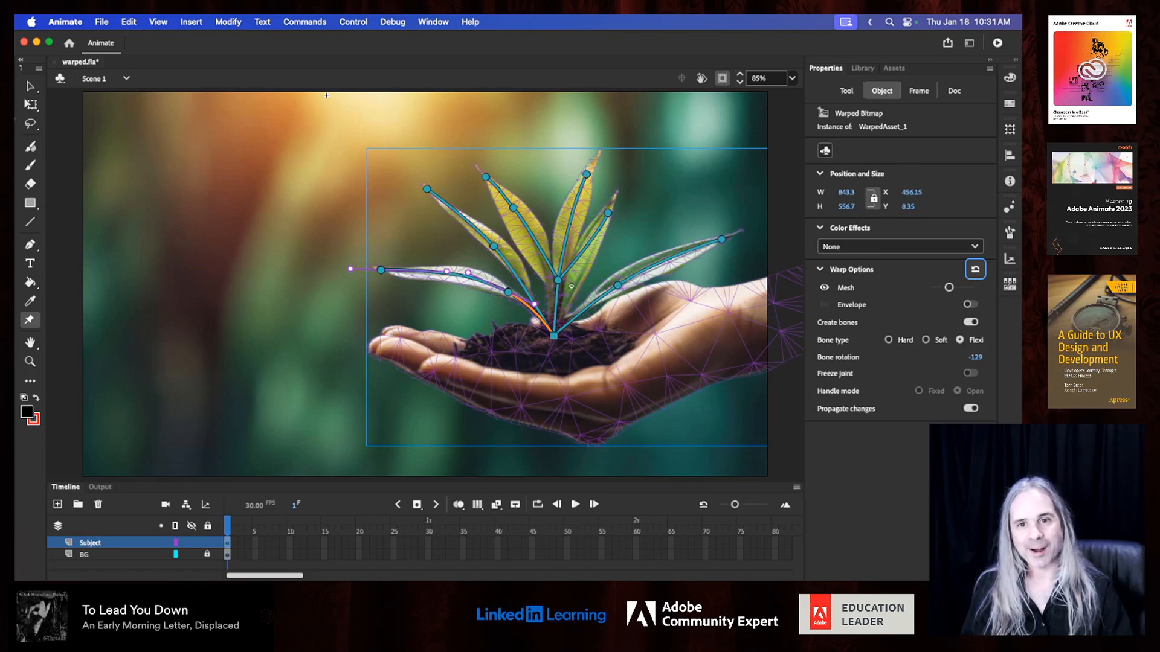
{"action": "left_click", "coordinate": [28, 87]}
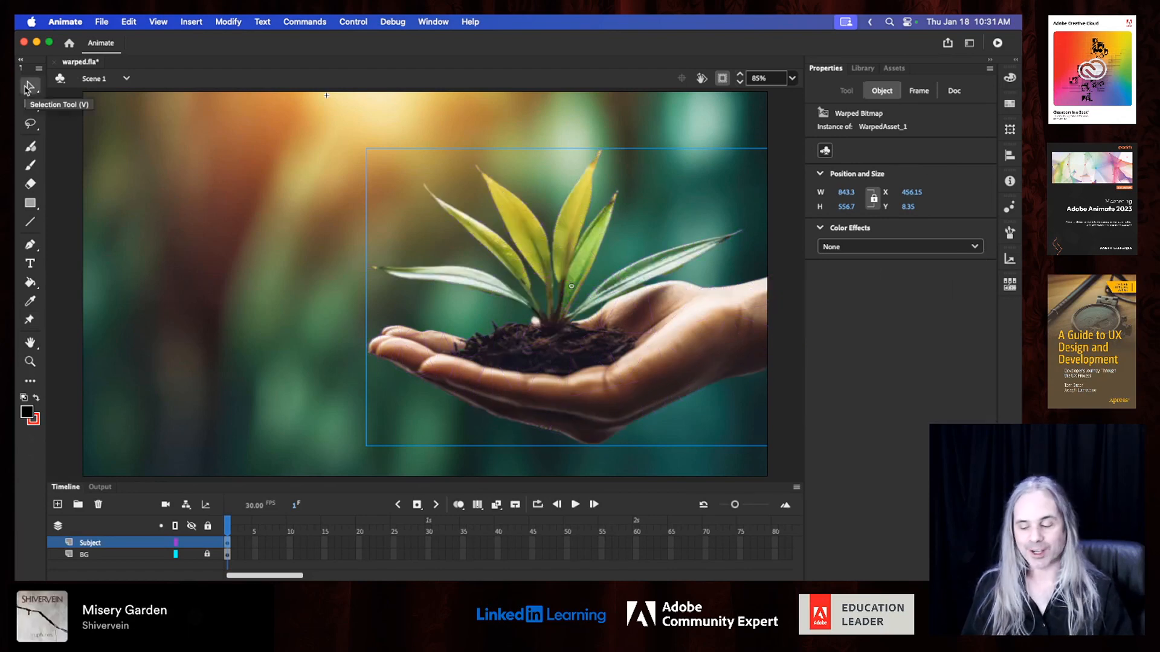
{"action": "left_click", "coordinate": [80, 227]}
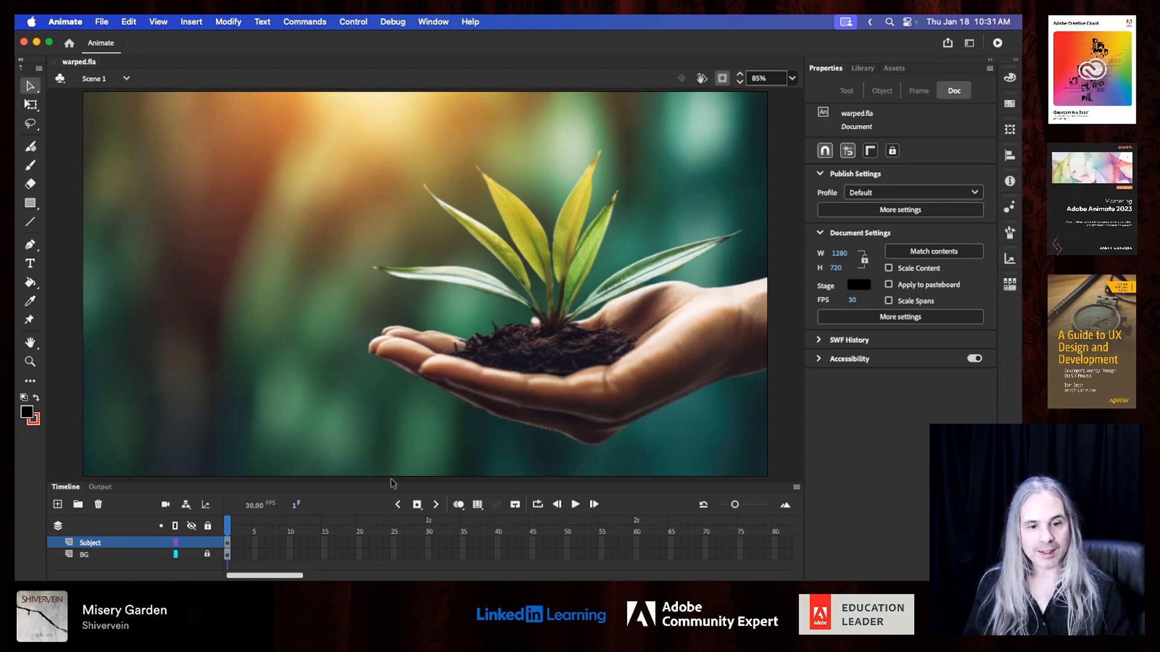
{"action": "left_click_drag", "start_coordinate": [391, 480], "coordinate": [391, 445]}
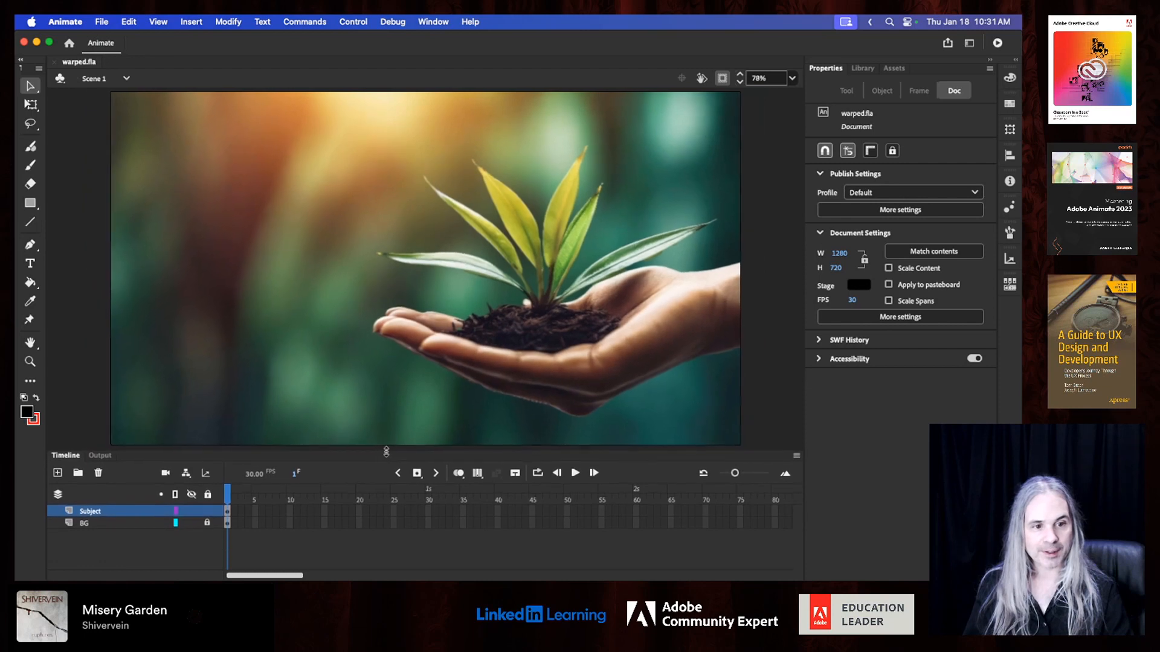
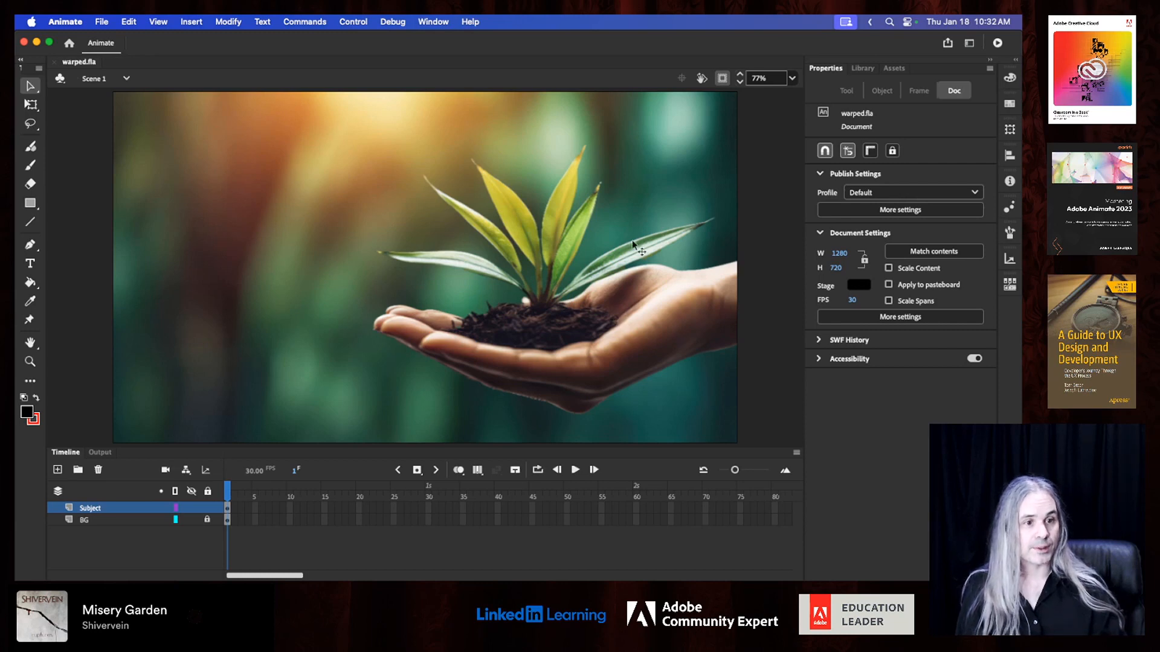
- Extend both the Subject and BG layers to frame 60 by inserting frames
{"action": "left_click", "coordinate": [705, 291]}
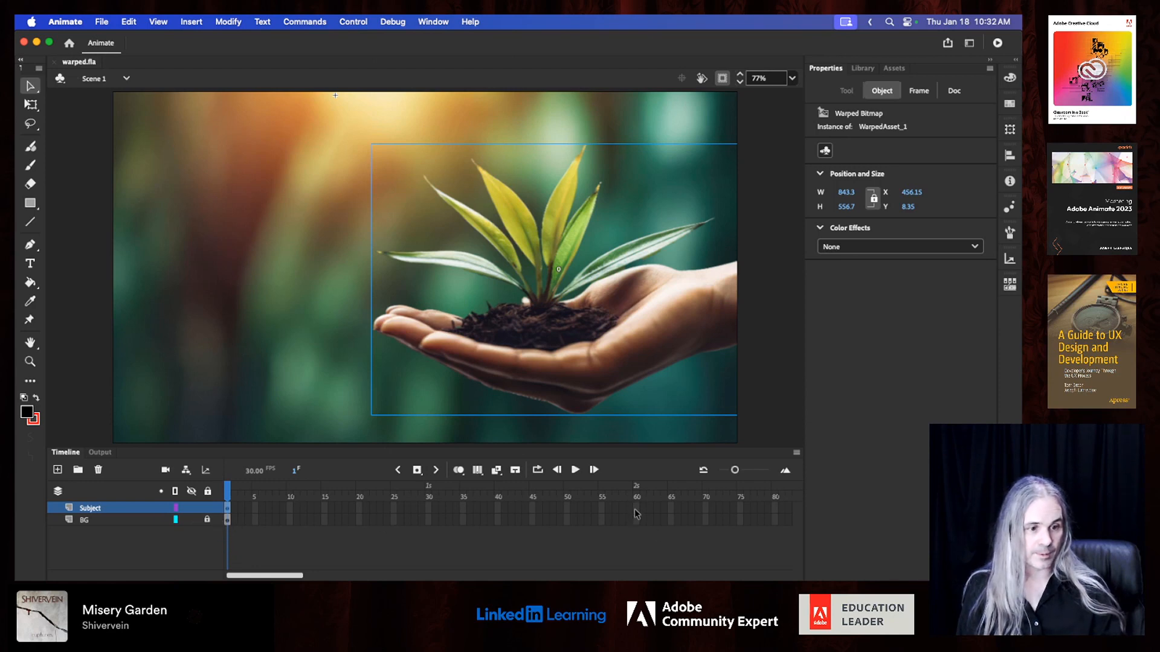
{"action": "left_click_drag", "start_coordinate": [635, 508], "coordinate": [638, 518]}
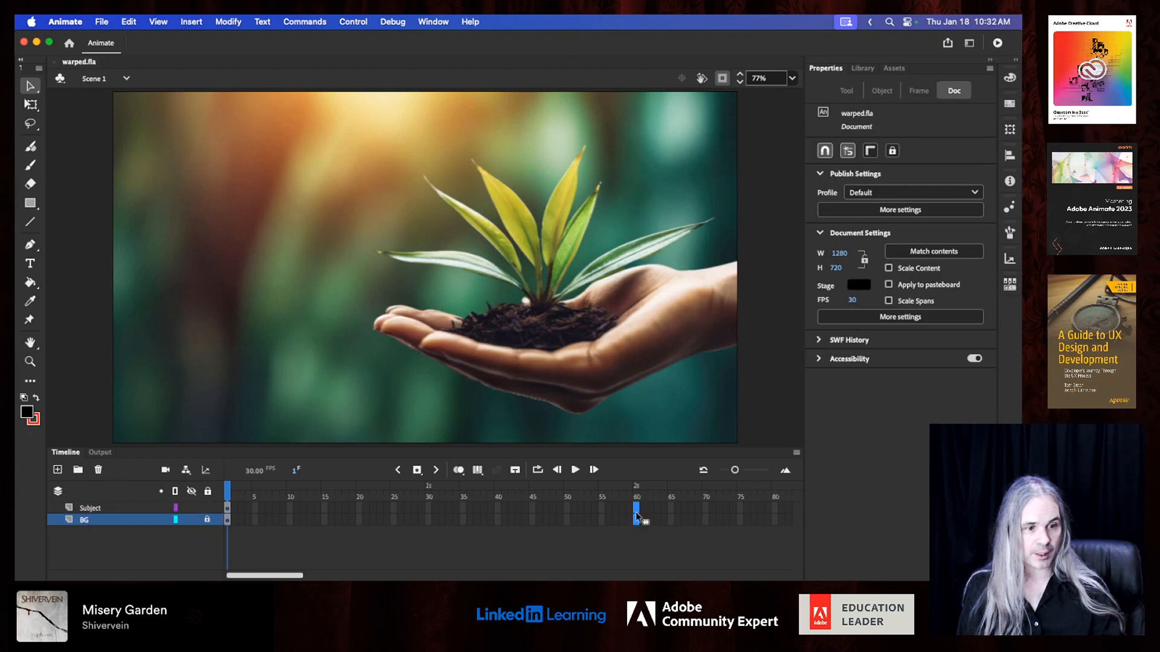
{"action": "left_click", "coordinate": [637, 509]}
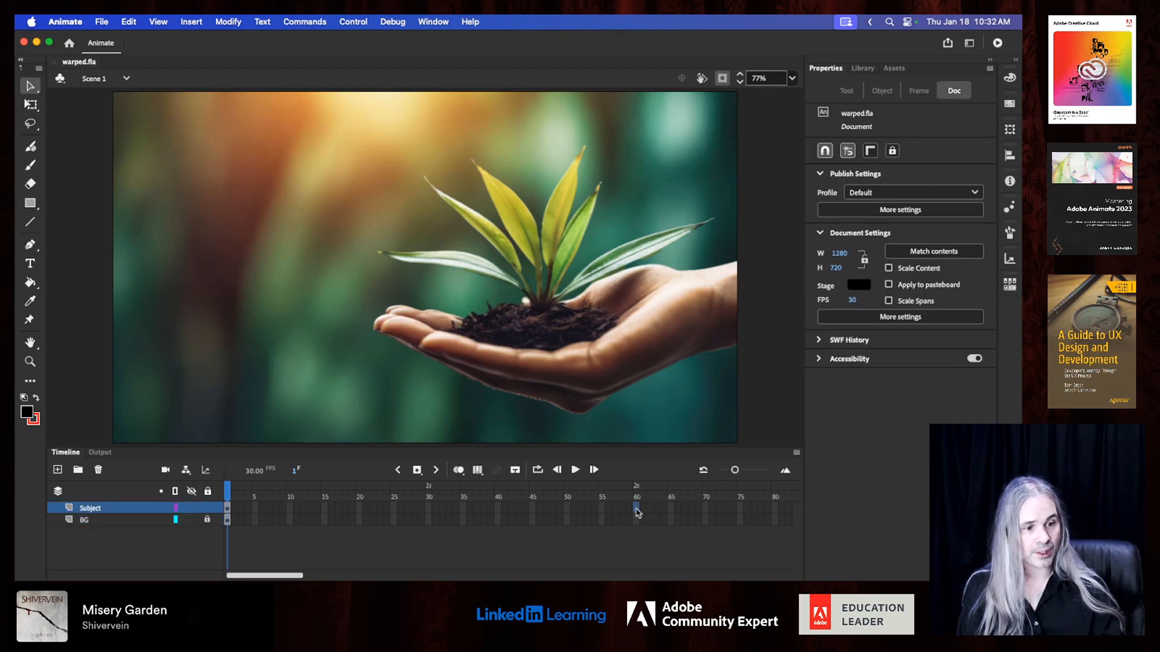
{"action": "left_click_drag", "start_coordinate": [638, 512], "coordinate": [638, 522]}
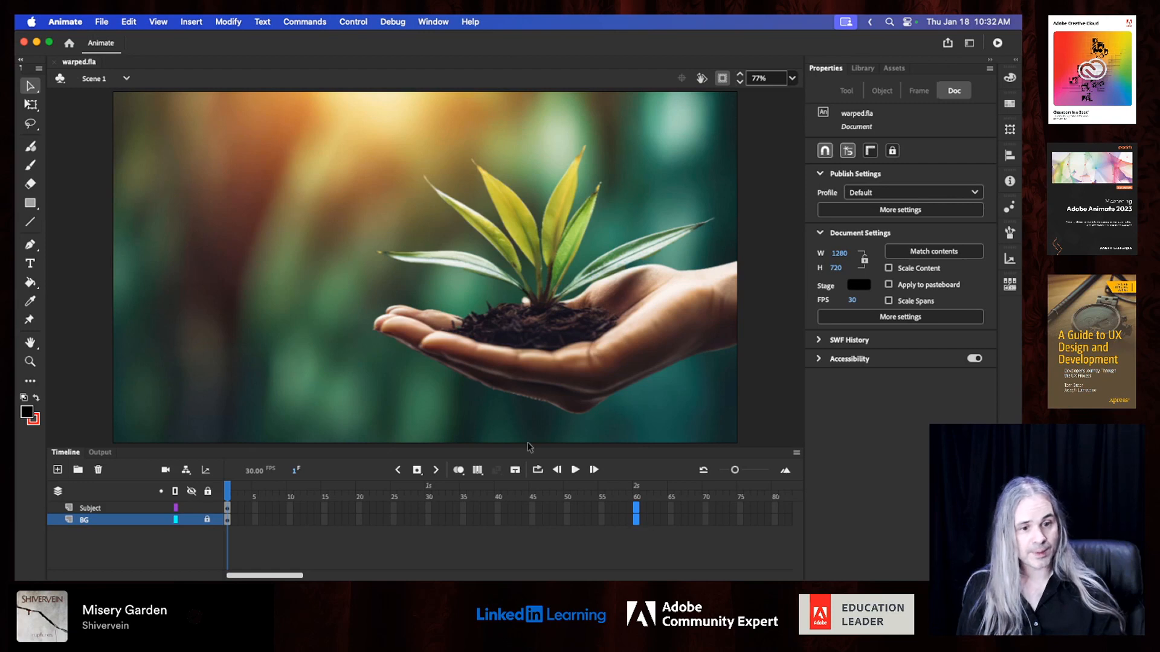
{"action": "right_click", "coordinate": [637, 519]}
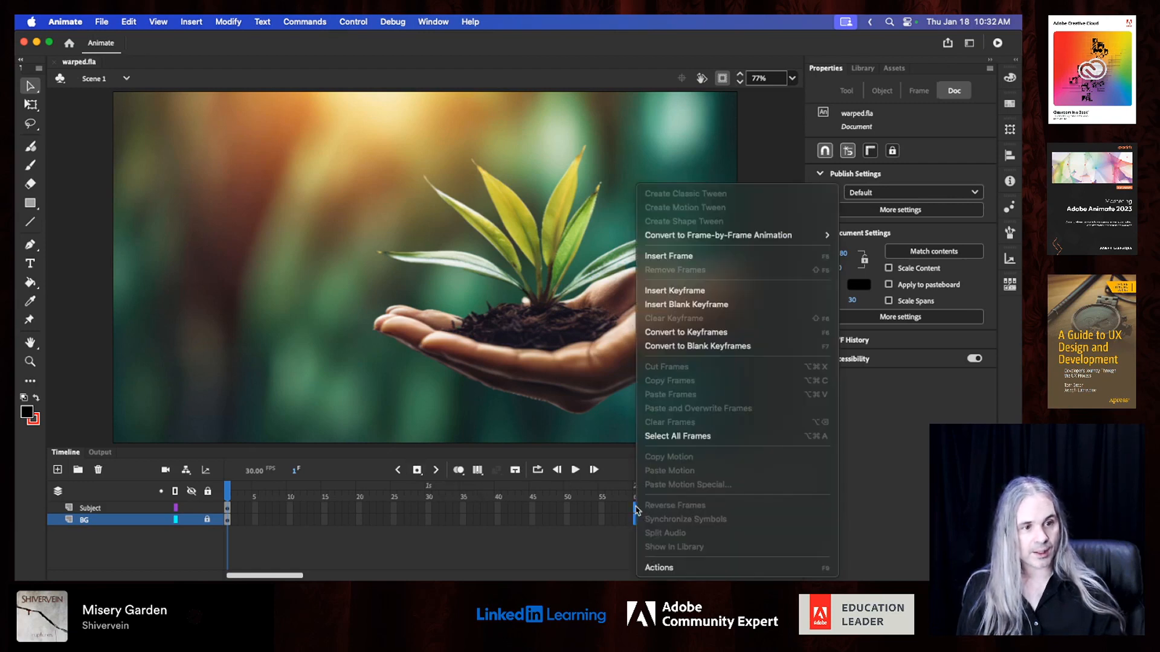
{"action": "left_click", "coordinate": [714, 263]}
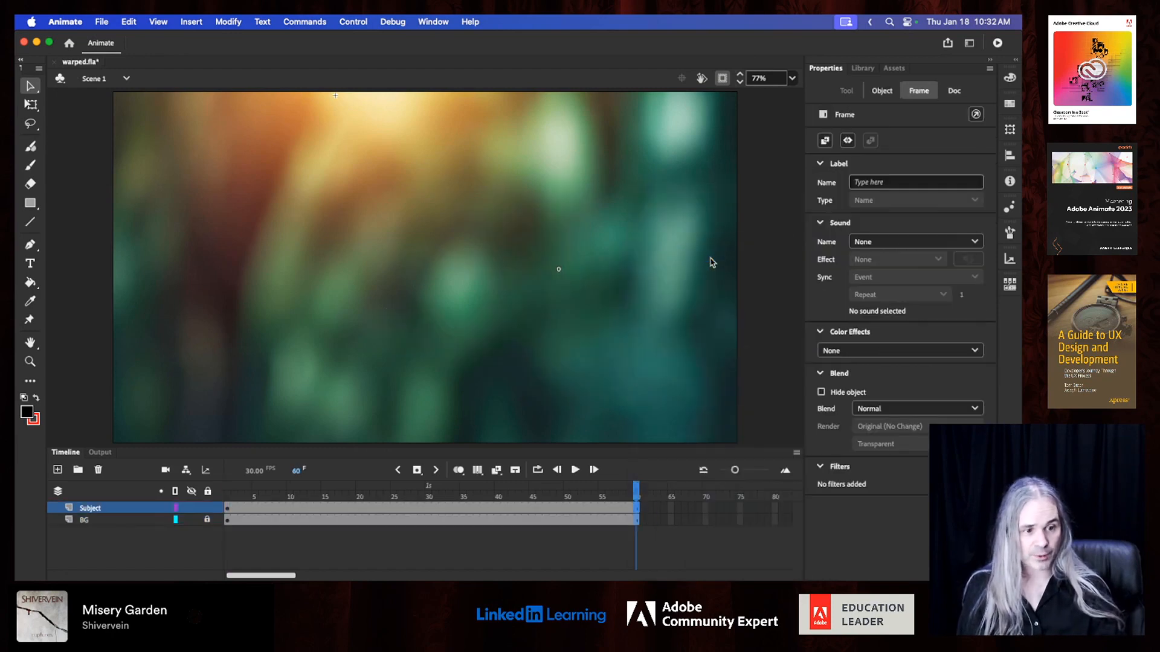
- Return the playhead to frame 1 and select the hand and plant with the Asset Warp tool
{"action": "left_click", "coordinate": [416, 471]}
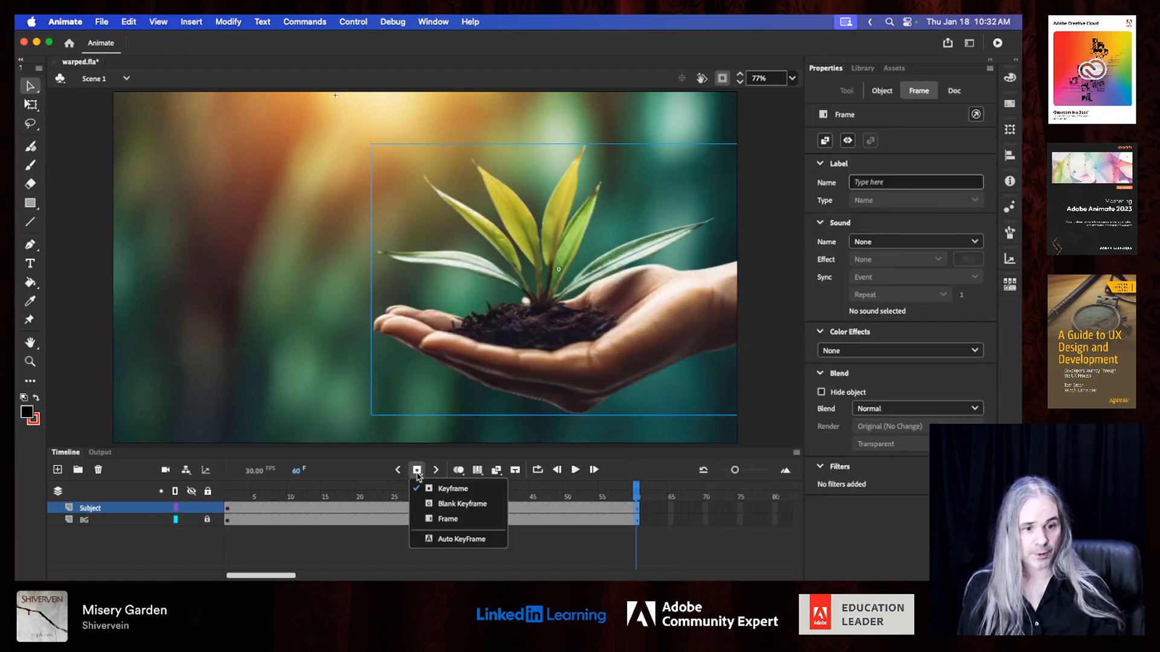
{"action": "left_click", "coordinate": [483, 503]}
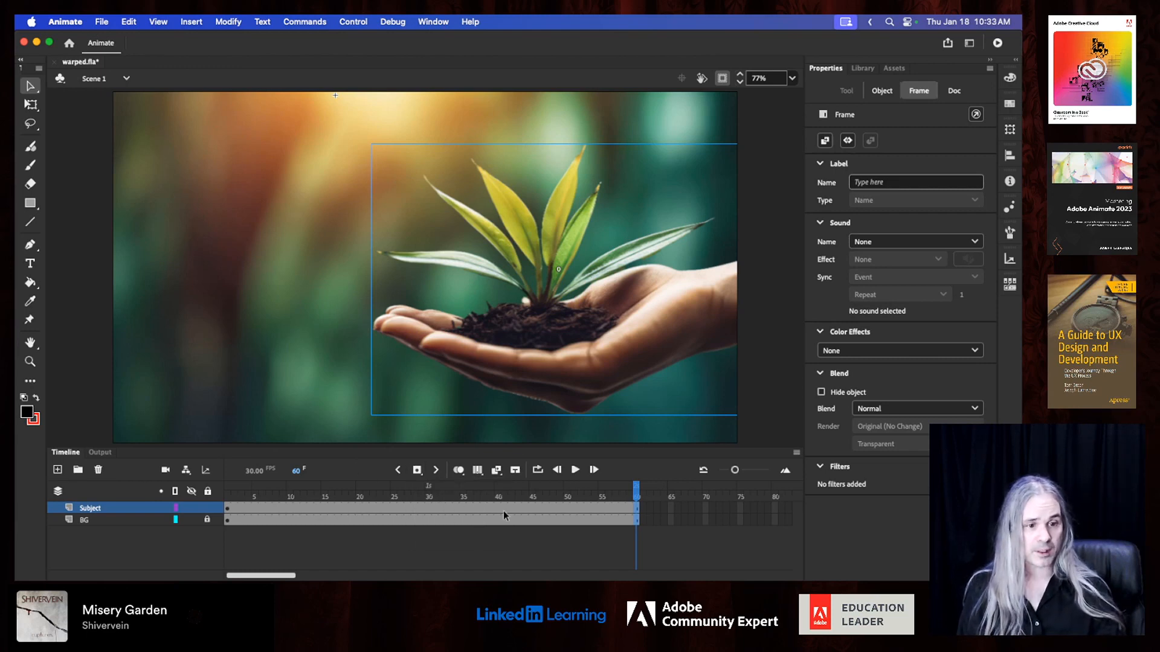
{"action": "left_click_drag", "start_coordinate": [636, 490], "coordinate": [226, 490]}
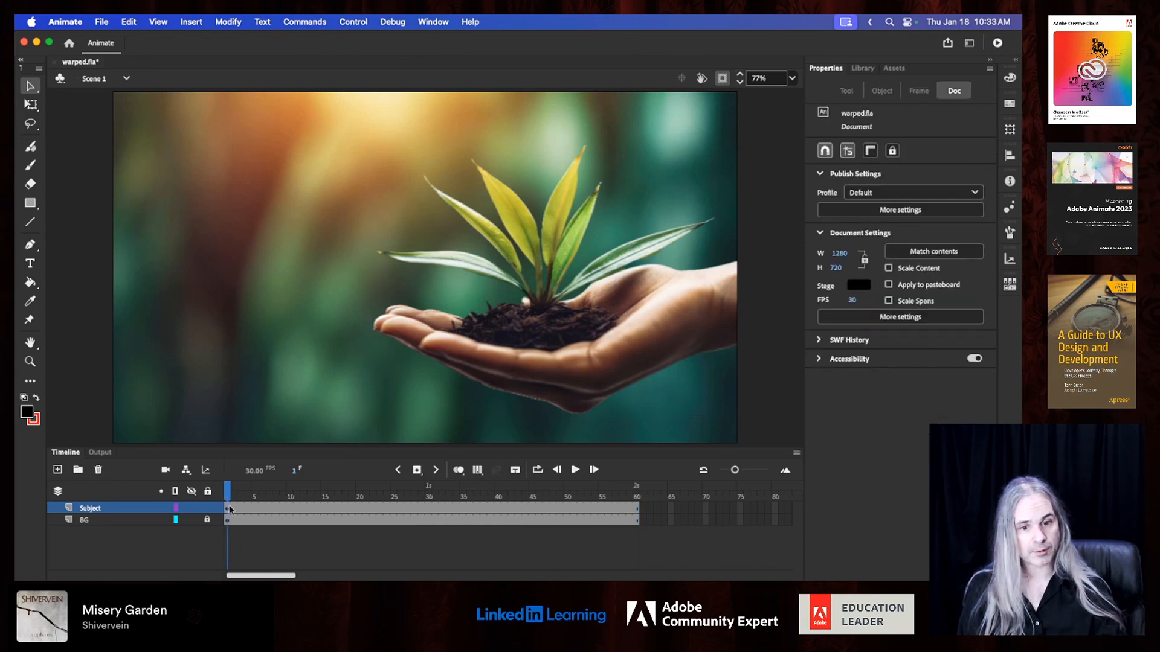
{"action": "left_click", "coordinate": [29, 319]}
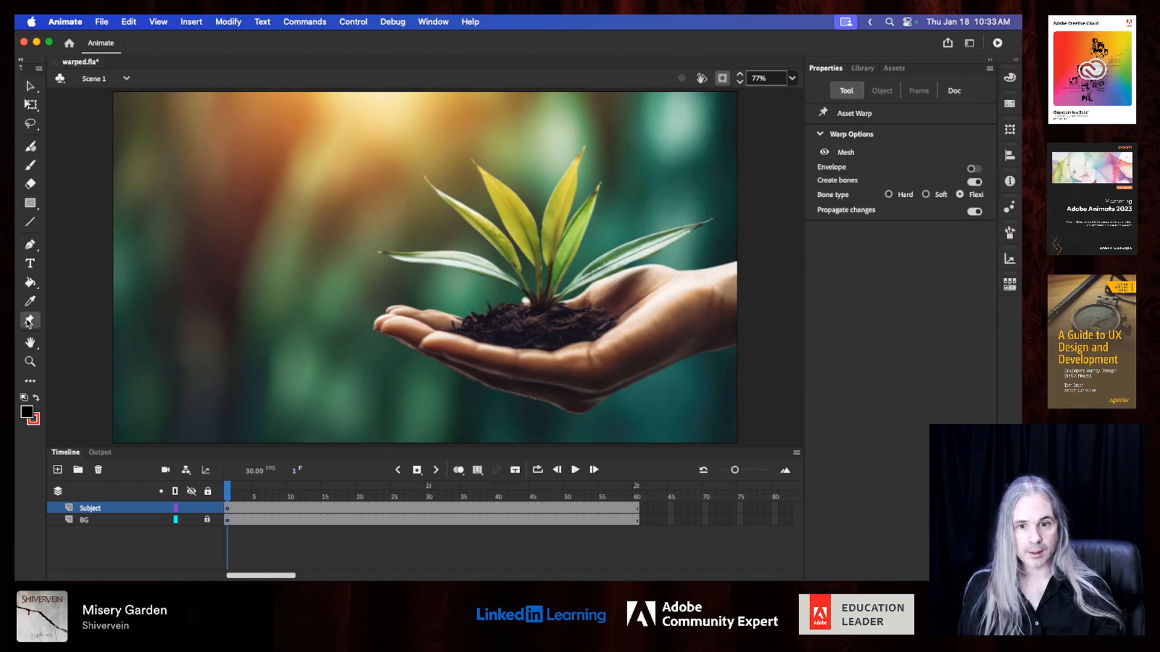
{"action": "left_click", "coordinate": [639, 324]}
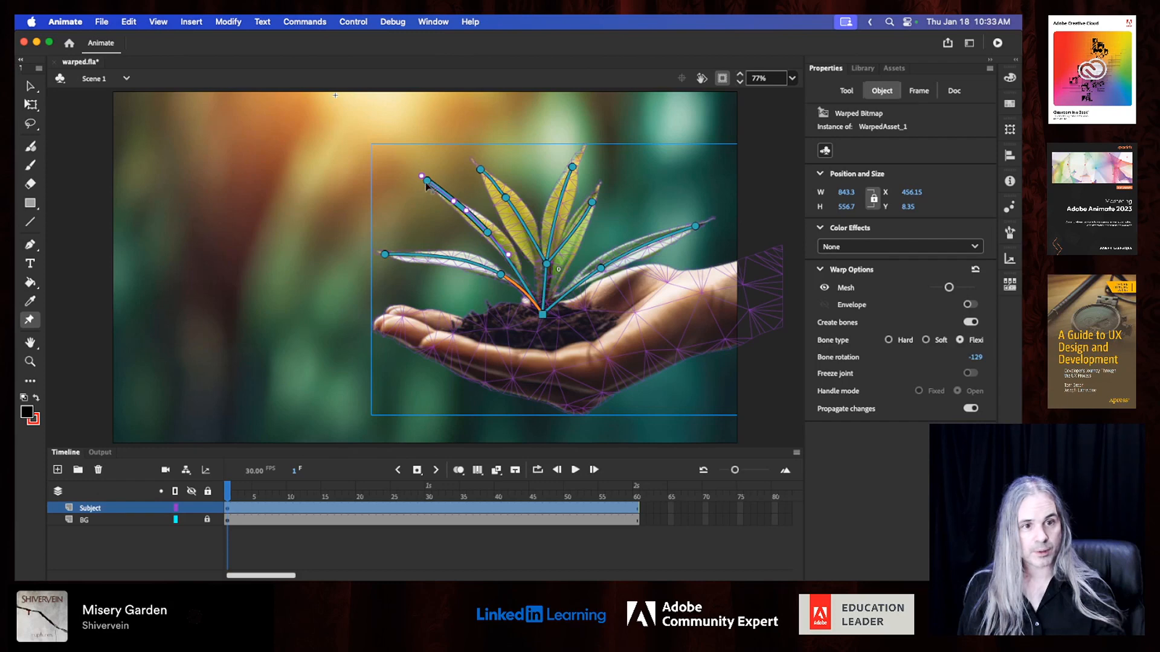
- Try bending the tip of the upper-left leaf downward, and undo the bend
{"action": "left_click_drag", "start_coordinate": [426, 183], "coordinate": [415, 221]}
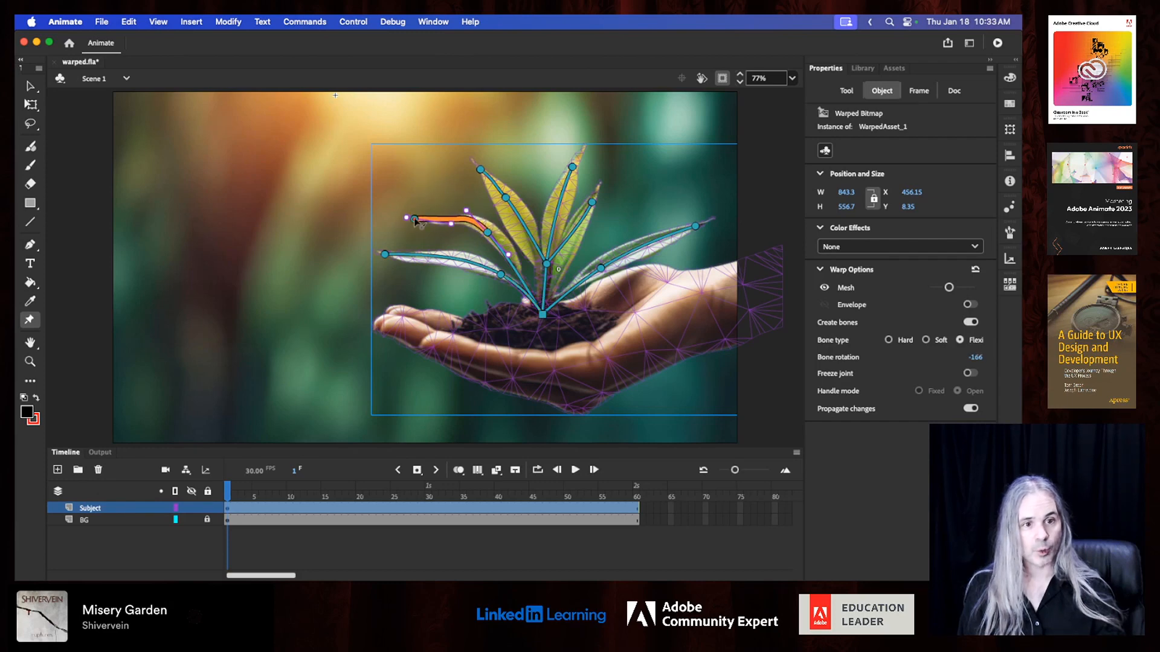
{"action": "key", "text": "super+z"}
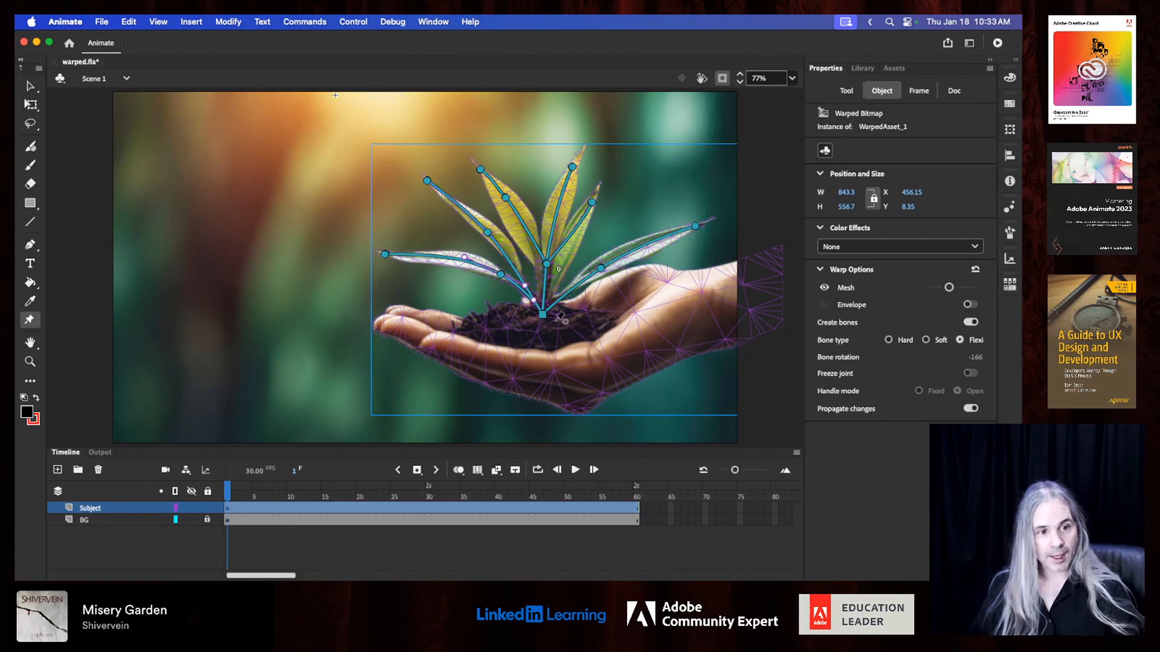
- Move the whole hand and plant by its root joint beyond the stage's right edge, check it at 25% zoom, and save
{"action": "left_click", "coordinate": [543, 315]}
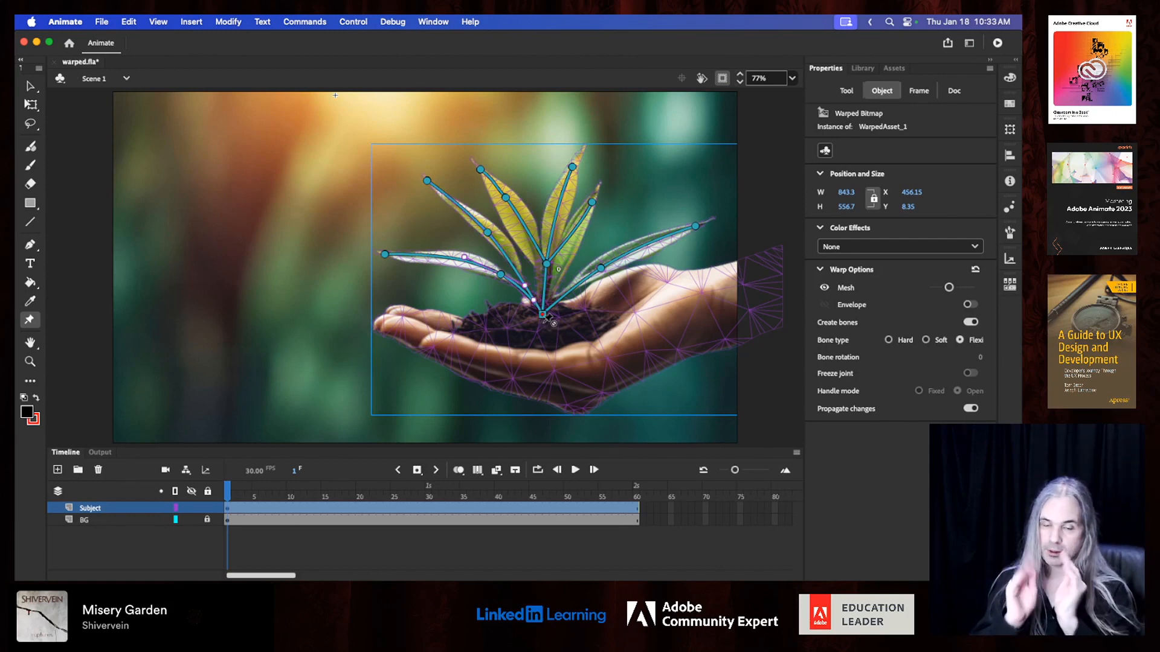
{"action": "left_click_drag", "start_coordinate": [542, 314], "coordinate": [673, 316]}
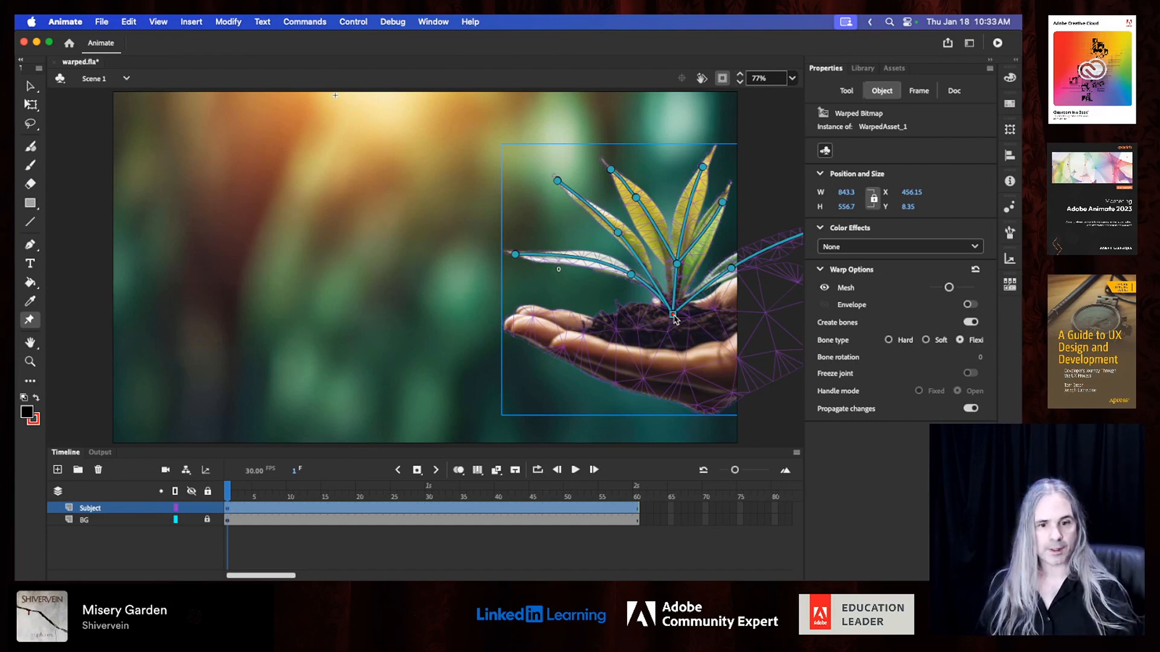
{"action": "left_click_drag", "start_coordinate": [673, 316], "coordinate": [916, 316]}
{"action": "left_click", "coordinate": [792, 78]}
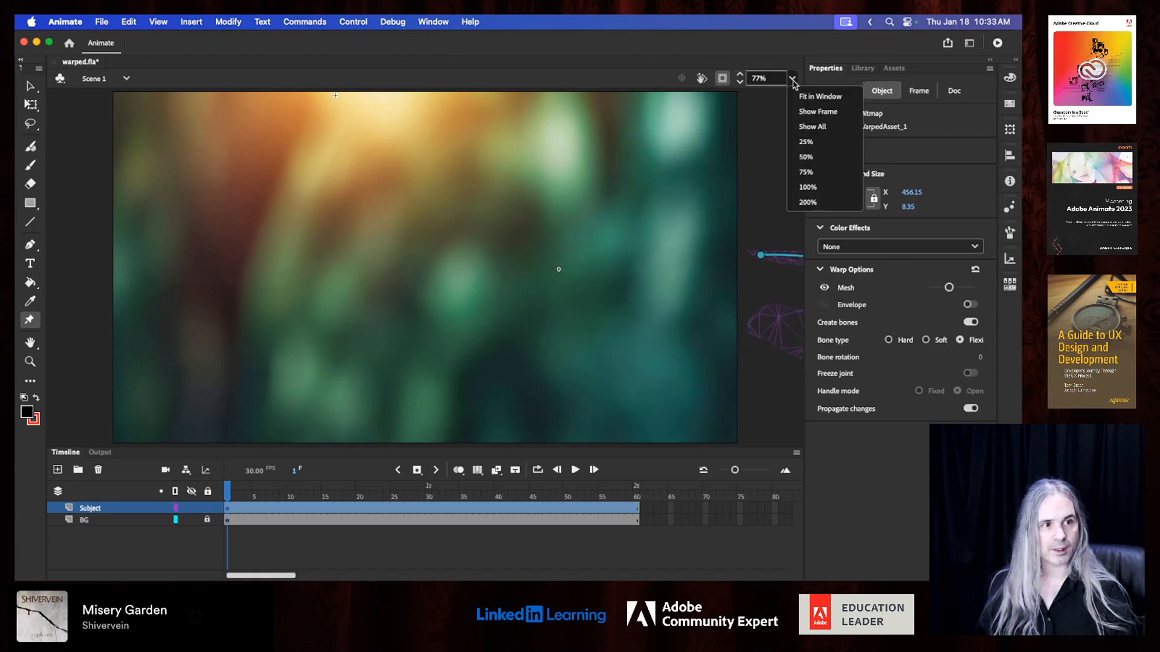
{"action": "left_click", "coordinate": [825, 143]}
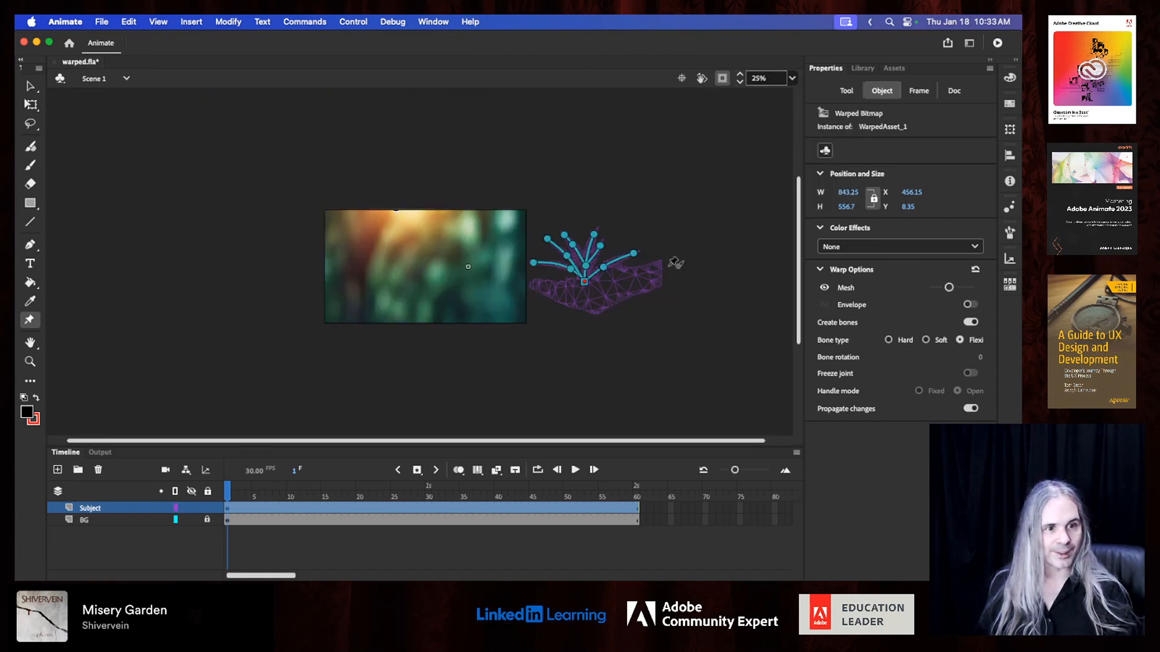
{"action": "key", "text": "super+s"}
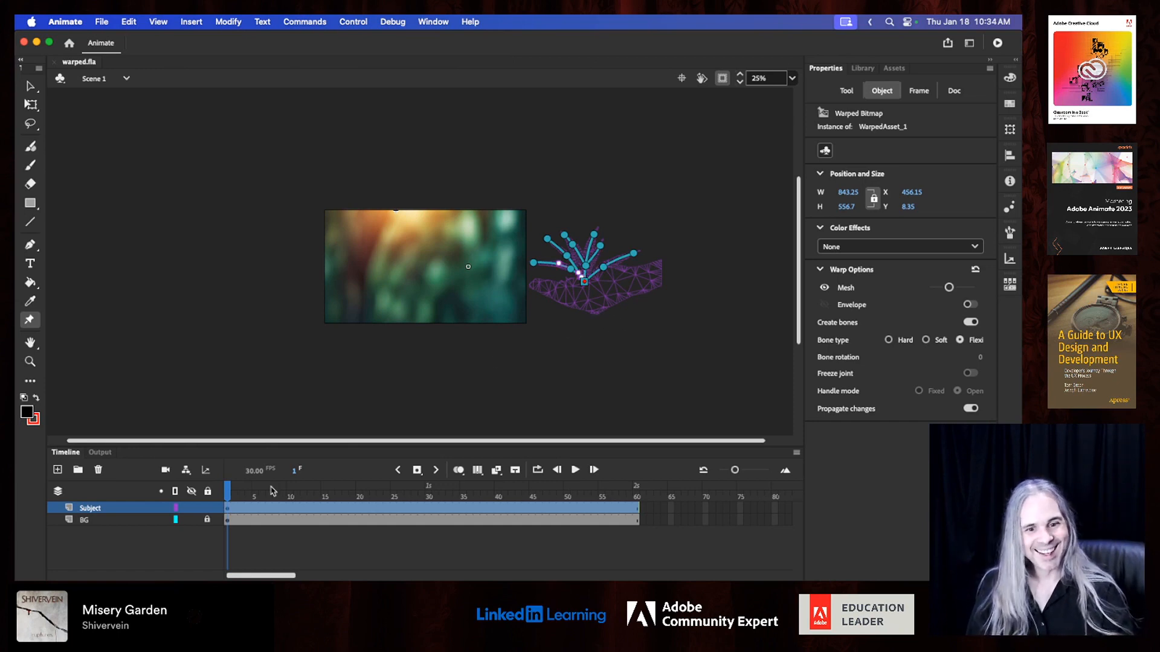
- Move the Subject layer's first keyframe from frame 1 to frame 15
{"action": "left_click", "coordinate": [229, 509]}
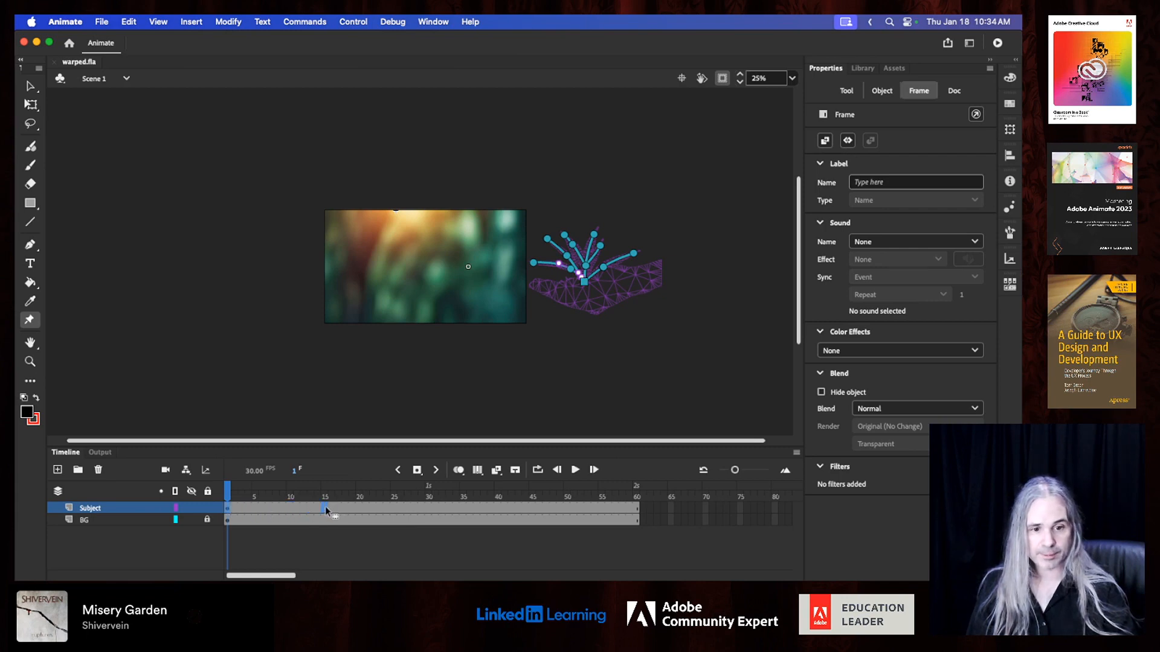
{"action": "left_click_drag", "start_coordinate": [325, 506], "coordinate": [326, 509]}
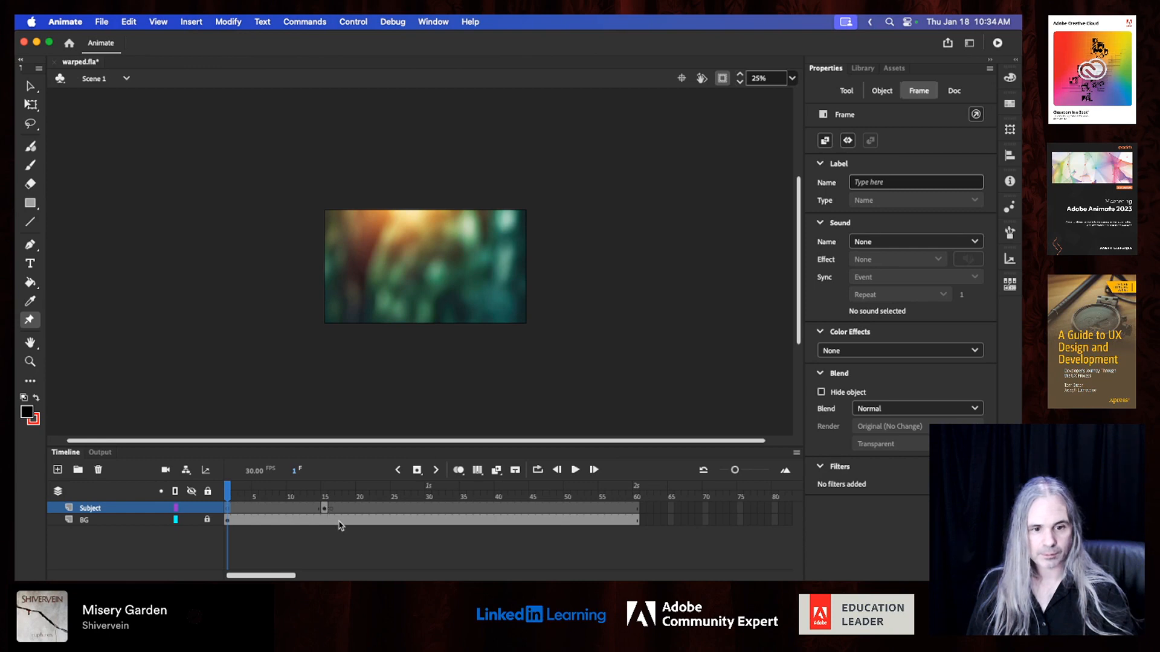
- Select the Subject layer's keyframe at frame 15 and save the document
{"action": "left_click", "coordinate": [333, 511]}
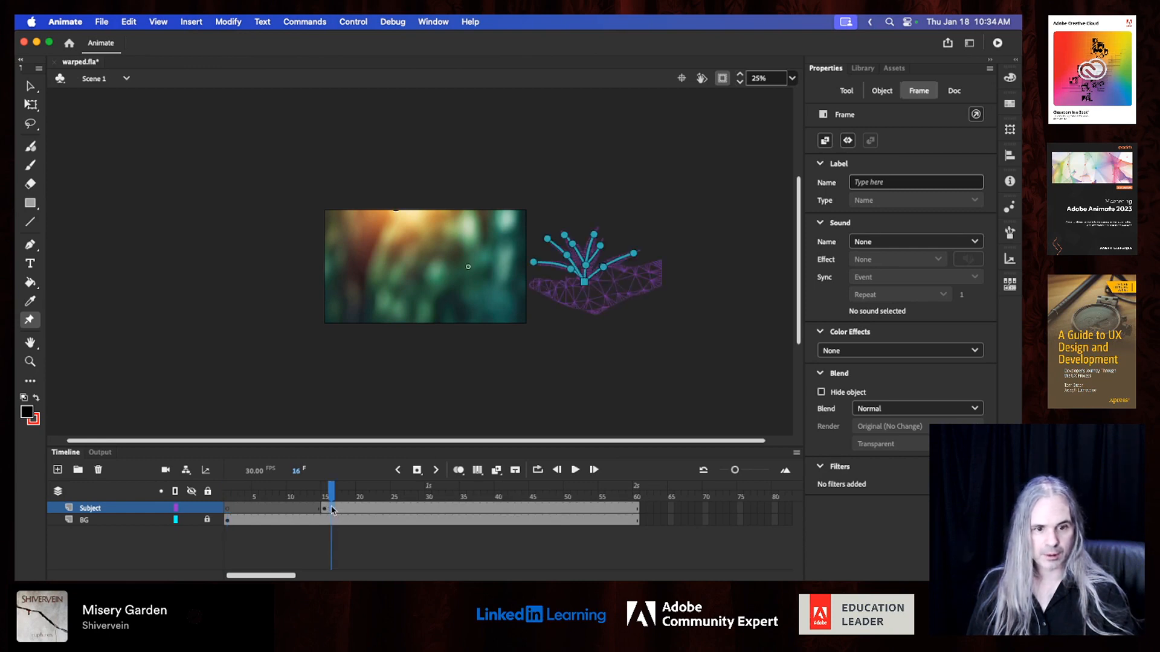
{"action": "left_click", "coordinate": [325, 509]}
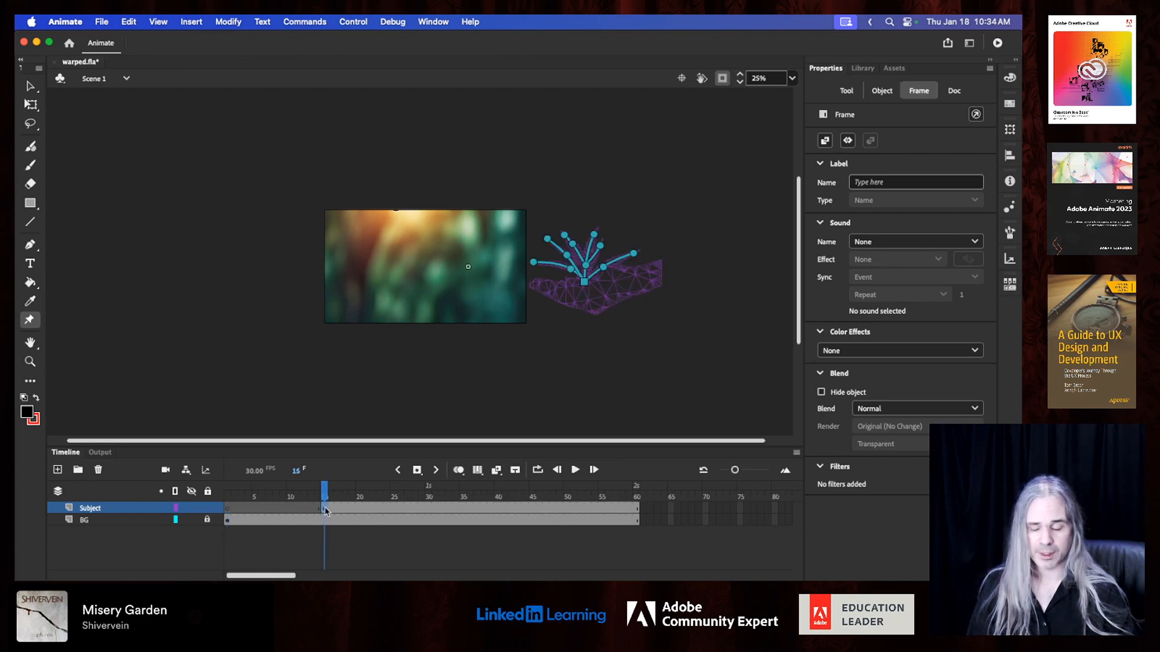
{"action": "key", "text": "super+s"}
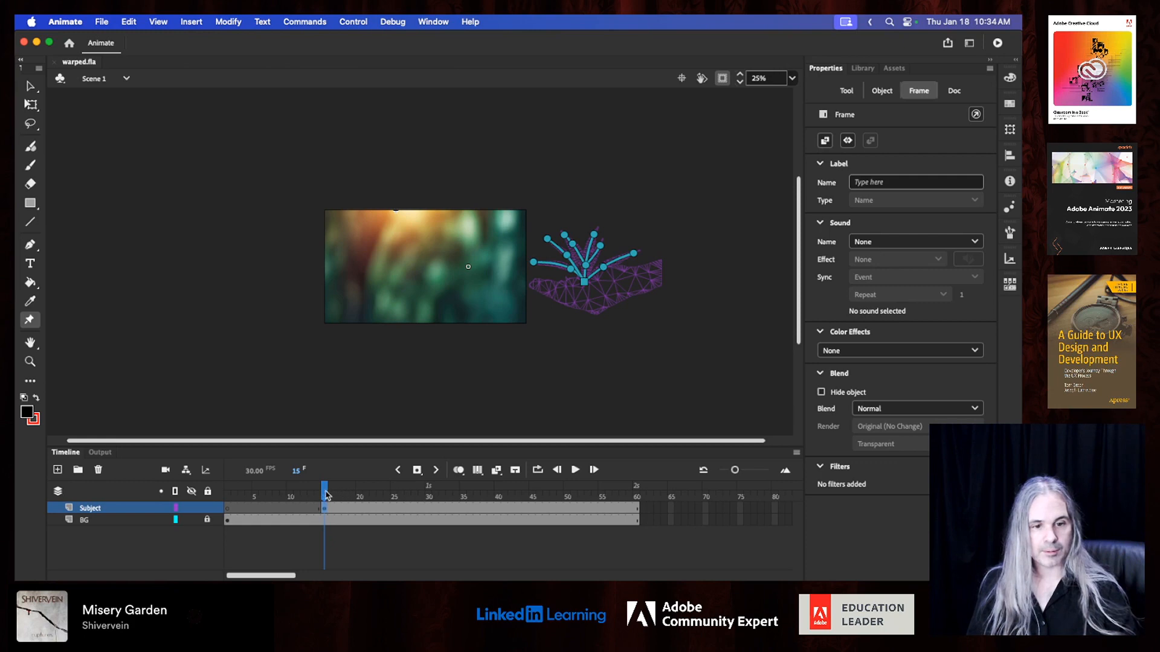
{"action": "left_click", "coordinate": [344, 510]}
{"action": "mouse_move", "coordinate": [344, 511]}
{"action": "left_mouse_down"}
{"action": "mouse_move", "coordinate": [678, 528]}
{"action": "mouse_move", "coordinate": [292, 509]}
{"action": "mouse_move", "coordinate": [334, 507]}
{"action": "mouse_move", "coordinate": [323, 506]}
{"action": "left_mouse_up"}
{"action": "left_click", "coordinate": [325, 509]}
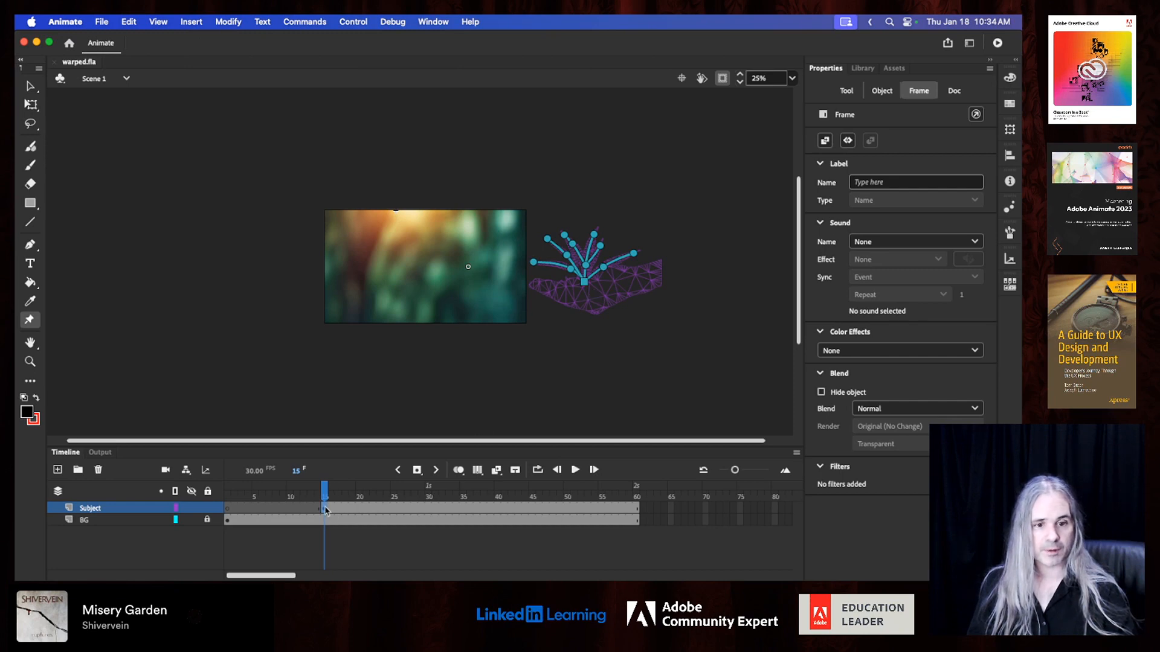
- Insert a keyframe at frame 30 on the Subject layer and select it
{"action": "left_click", "coordinate": [429, 509]}
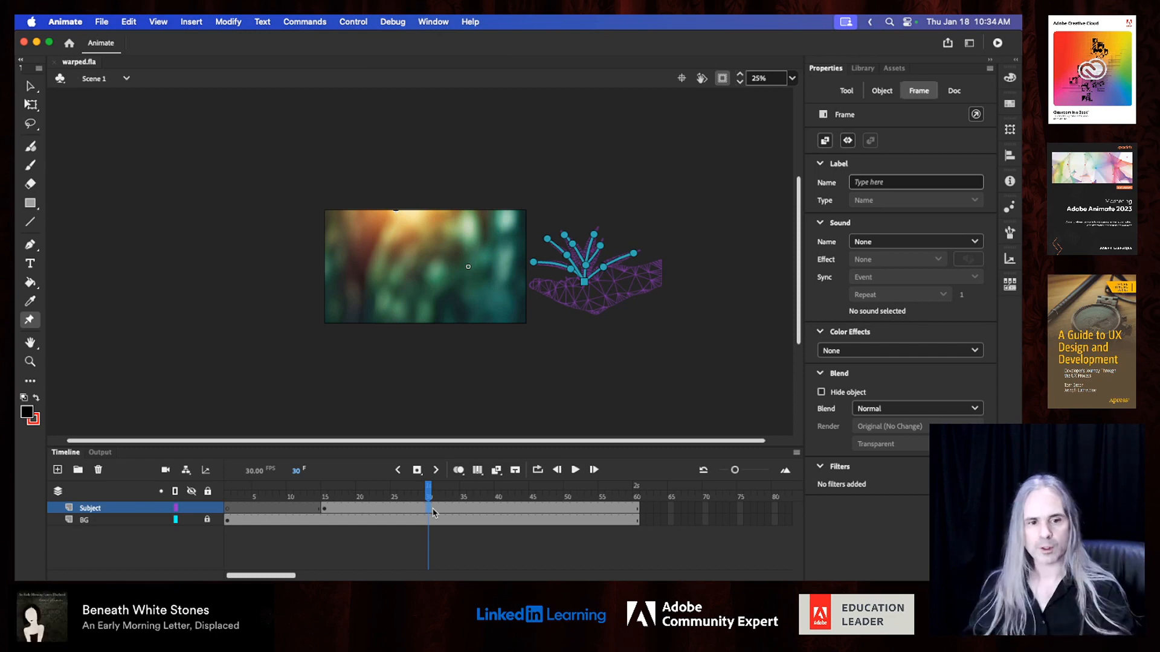
{"action": "left_click", "coordinate": [417, 470]}
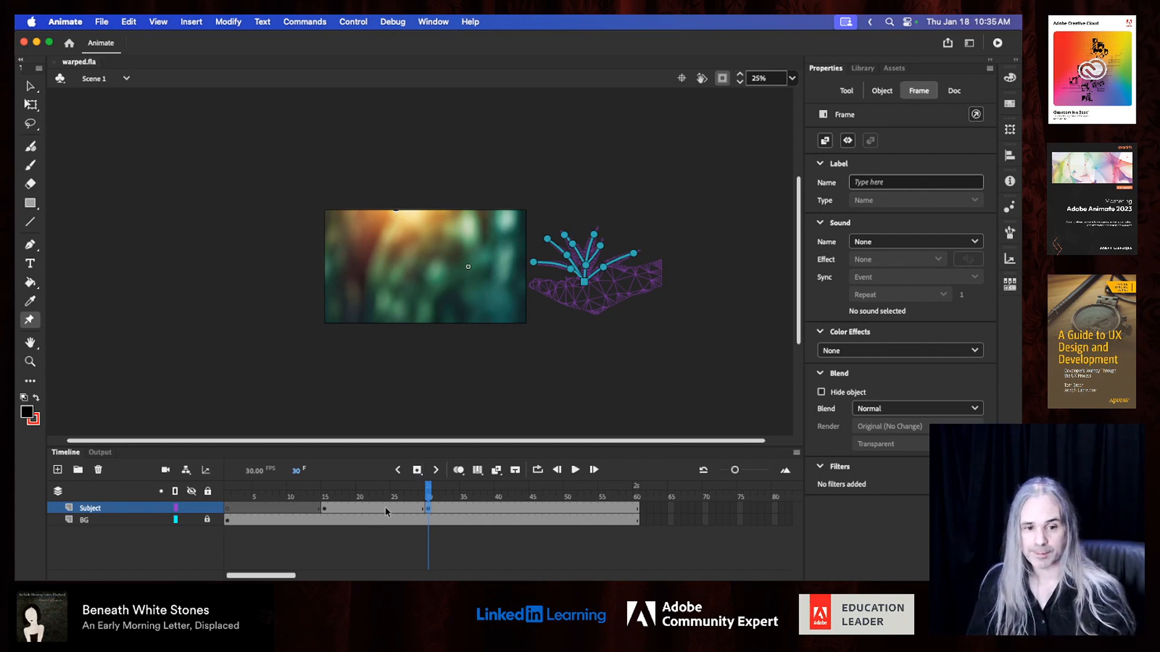
{"action": "mouse_move", "coordinate": [427, 496]}
{"action": "left_mouse_down"}
{"action": "mouse_move", "coordinate": [417, 497]}
{"action": "mouse_move", "coordinate": [453, 496]}
{"action": "mouse_move", "coordinate": [428, 496]}
{"action": "left_mouse_up"}
{"action": "left_click", "coordinate": [428, 509]}
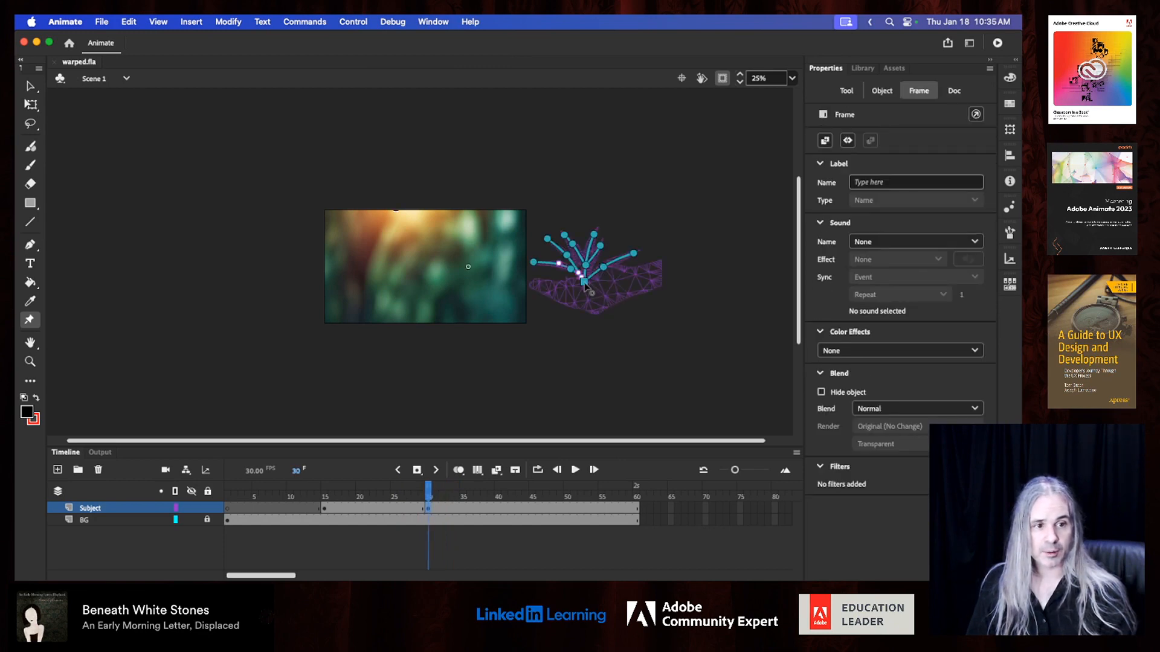
- Move the whole hand and plant by its root joint back onto the stage at frame 30, fit the stage to the window, and save
{"action": "left_click_drag", "start_coordinate": [584, 285], "coordinate": [452, 290]}
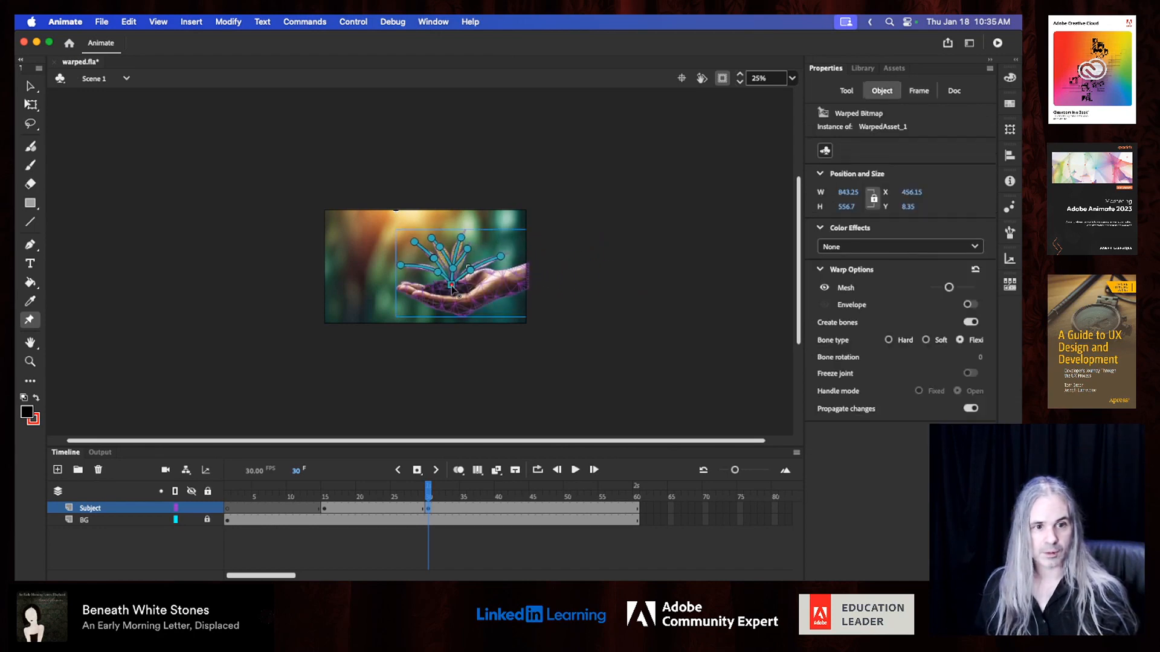
{"action": "left_click", "coordinate": [792, 77]}
{"action": "left_click", "coordinate": [820, 91]}
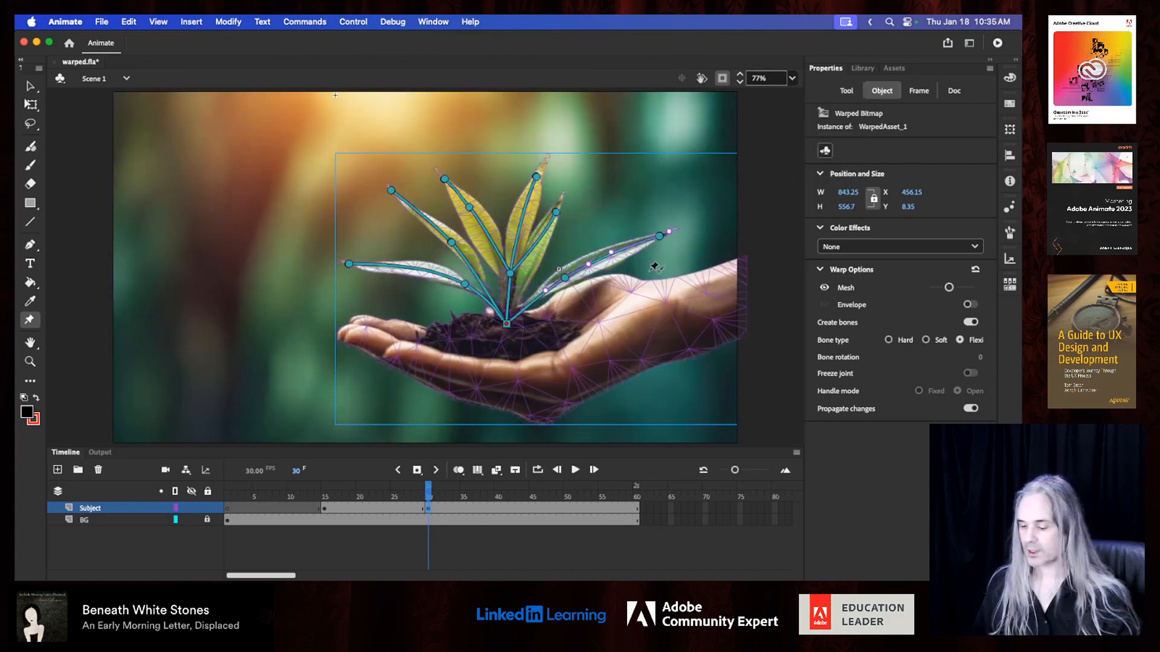
{"action": "key", "text": "super+s"}
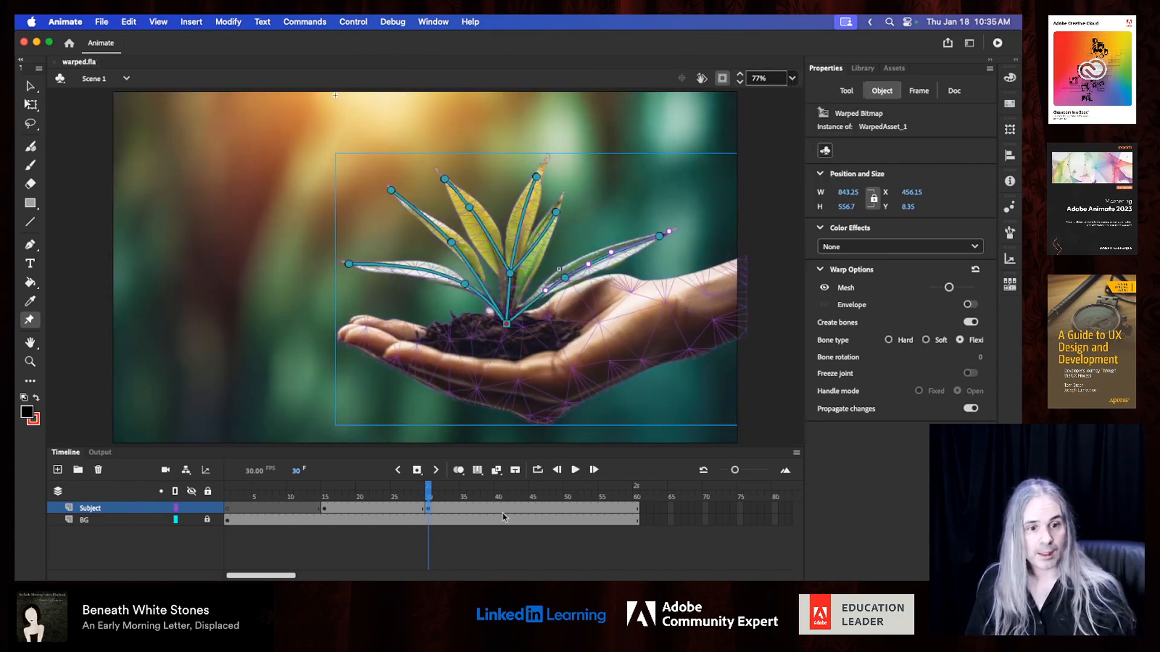
- Insert a keyframe at frame 60 on the Subject layer, and check the poses at frames 15 and 30 onward
{"action": "left_click_drag", "start_coordinate": [429, 501], "coordinate": [638, 498]}
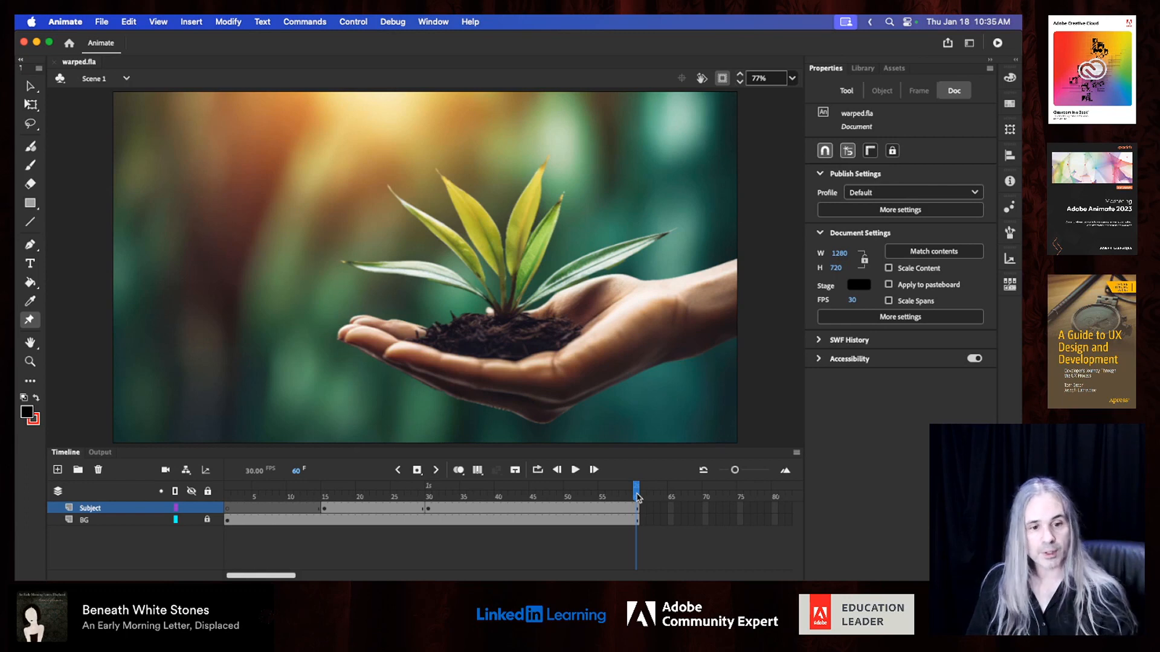
{"action": "left_click", "coordinate": [416, 471]}
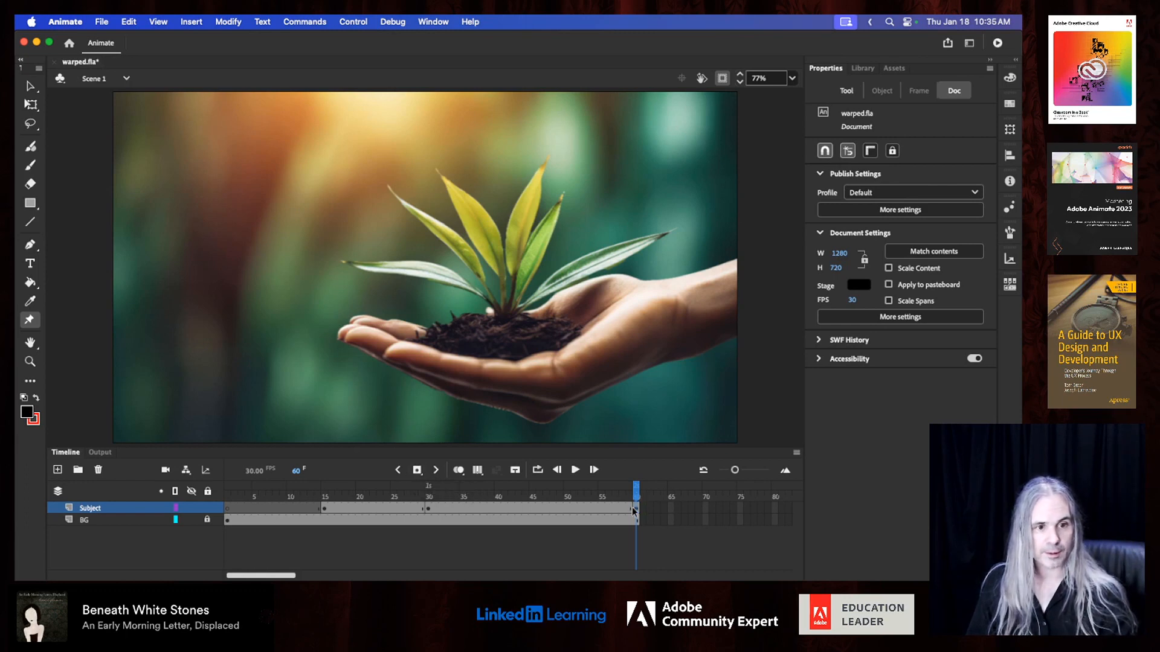
{"action": "left_click", "coordinate": [324, 497]}
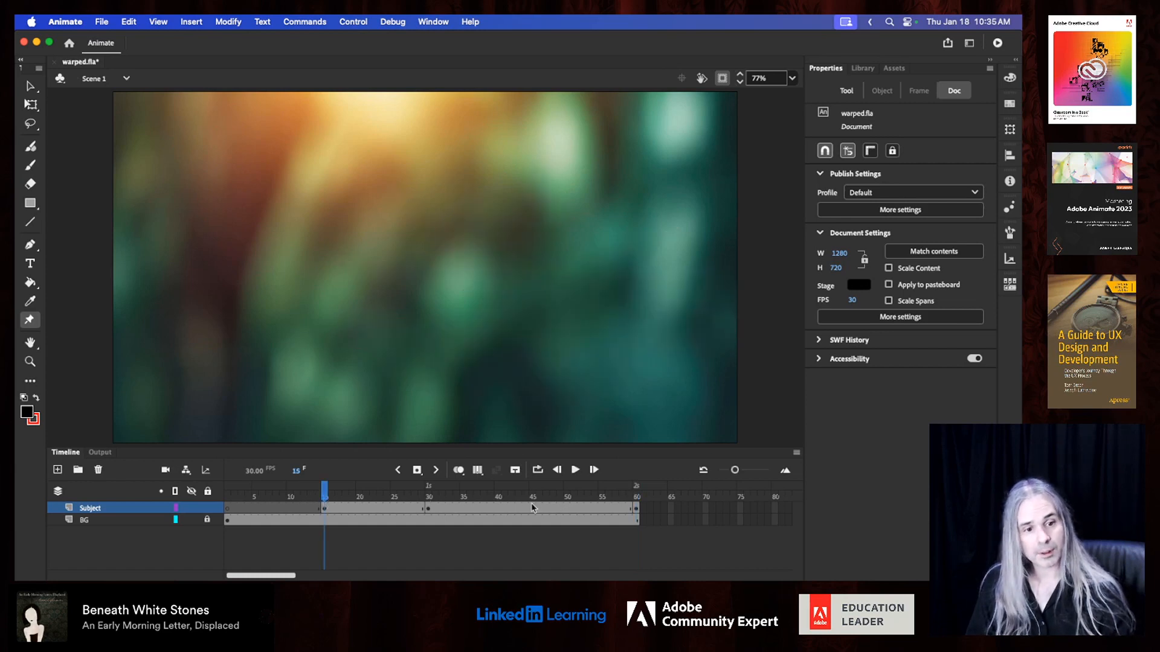
{"action": "left_click", "coordinate": [428, 497]}
{"action": "left_click_drag", "start_coordinate": [428, 499], "coordinate": [609, 492]}
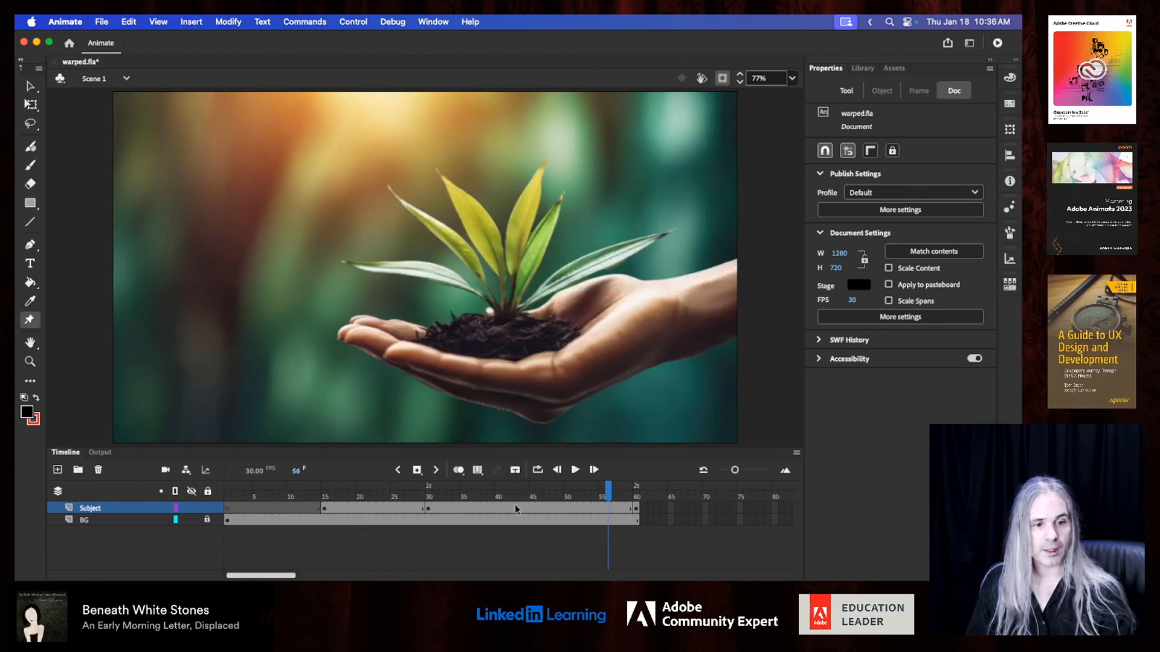
- Create classic tweens across both Subject spans between the keyframes at frames 15, 30 and 60, and save
{"action": "left_click_drag", "start_coordinate": [515, 508], "coordinate": [352, 515]}
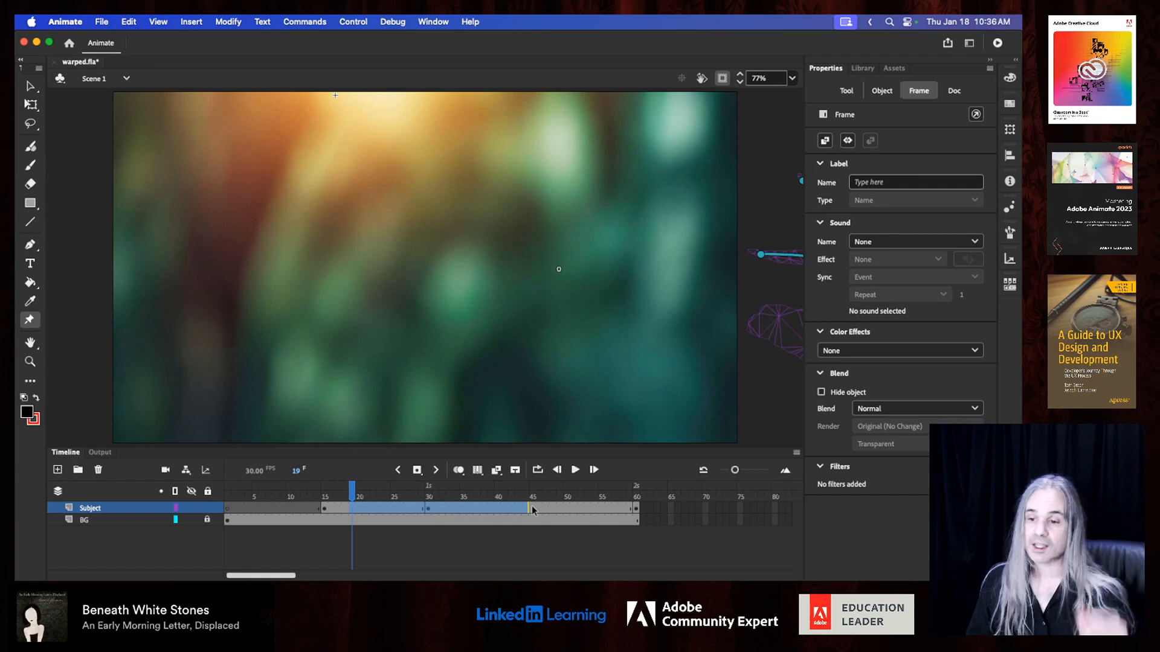
{"action": "left_click", "coordinate": [496, 471]}
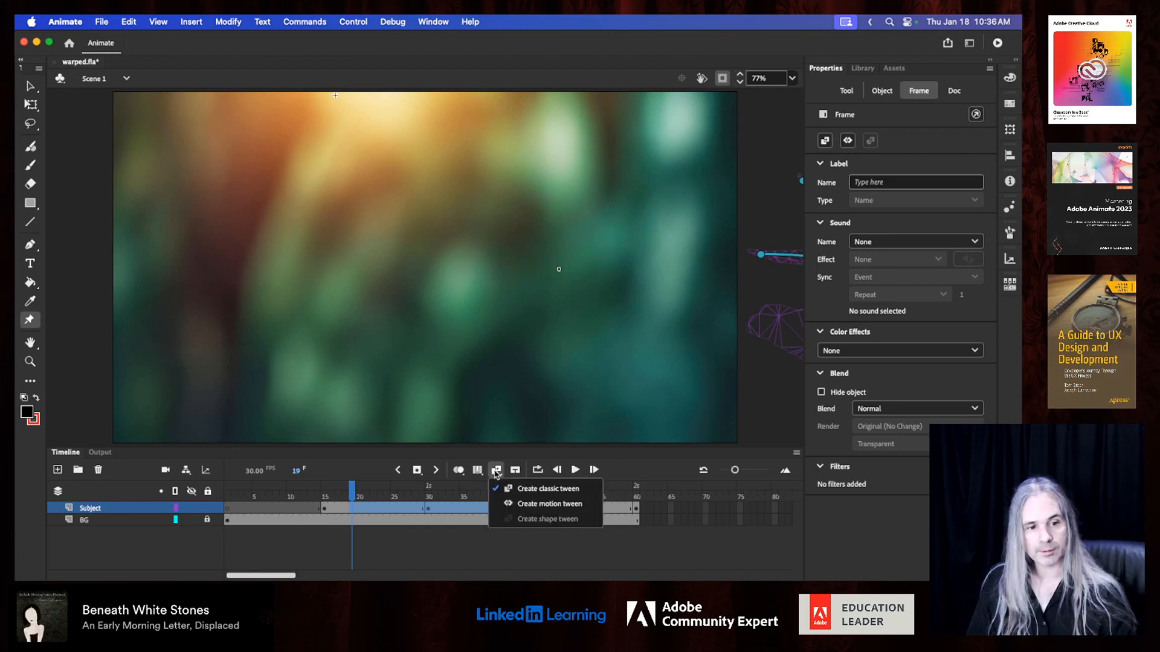
{"action": "left_click", "coordinate": [542, 489]}
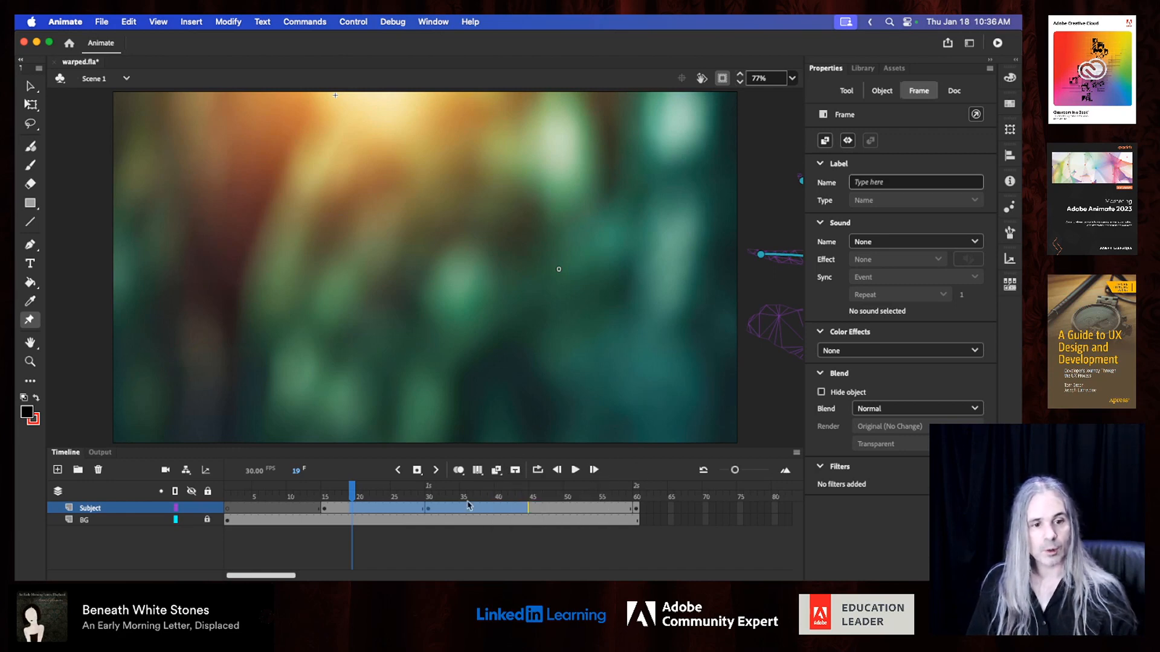
{"action": "right_click", "coordinate": [438, 512]}
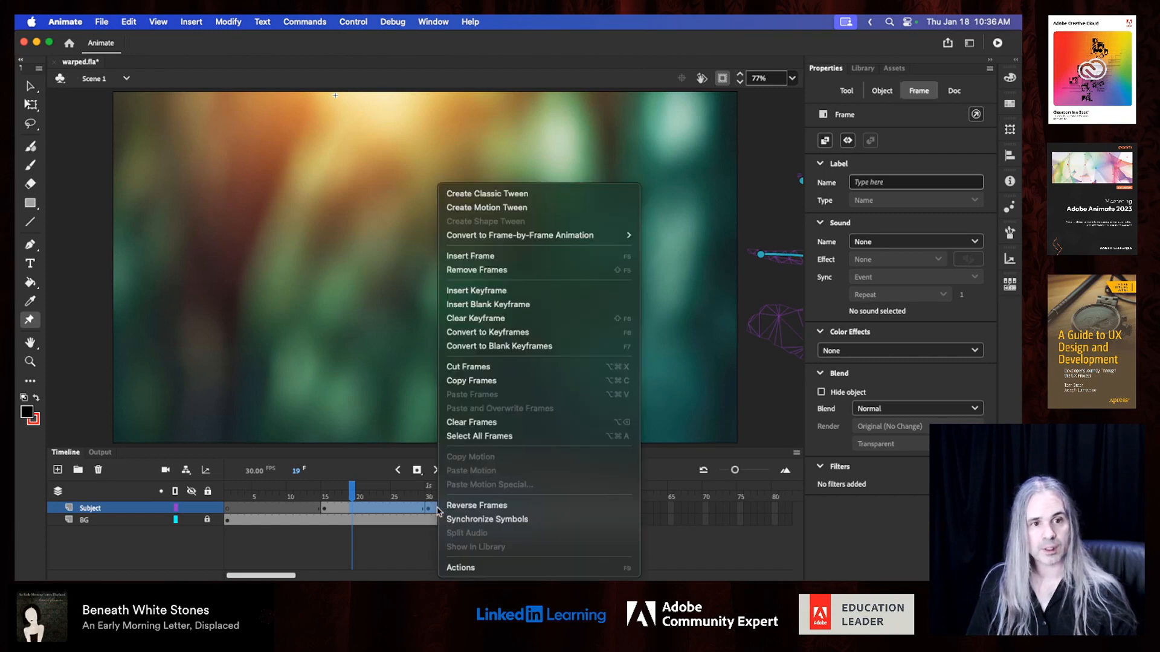
{"action": "left_click", "coordinate": [549, 196]}
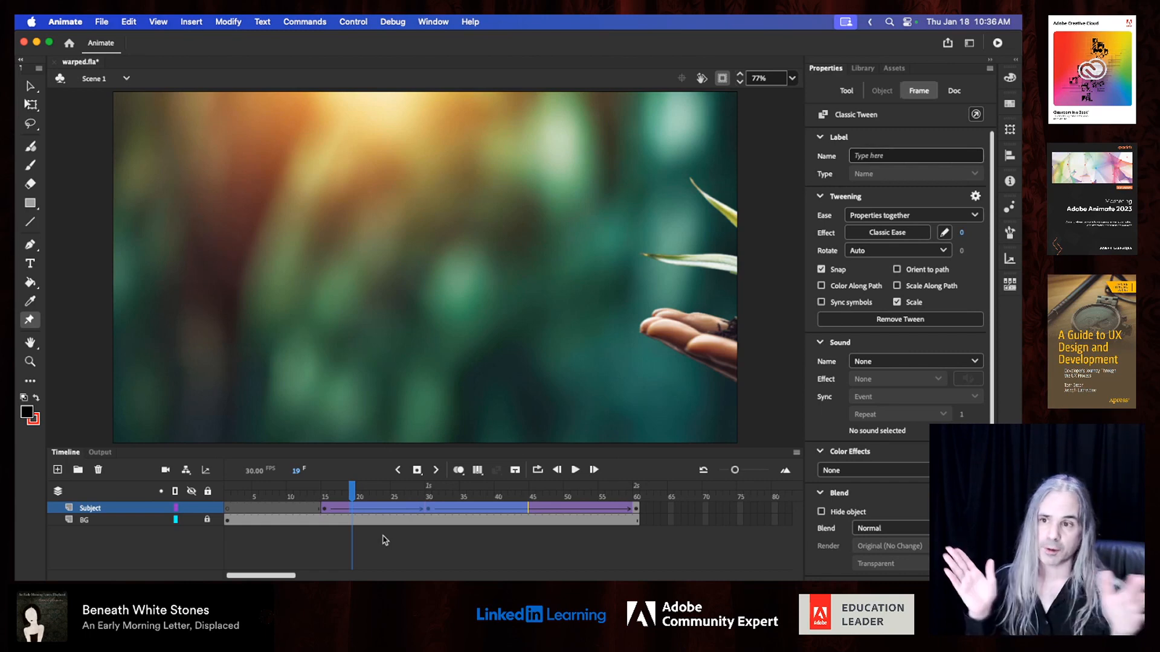
{"action": "key", "text": "super+s"}
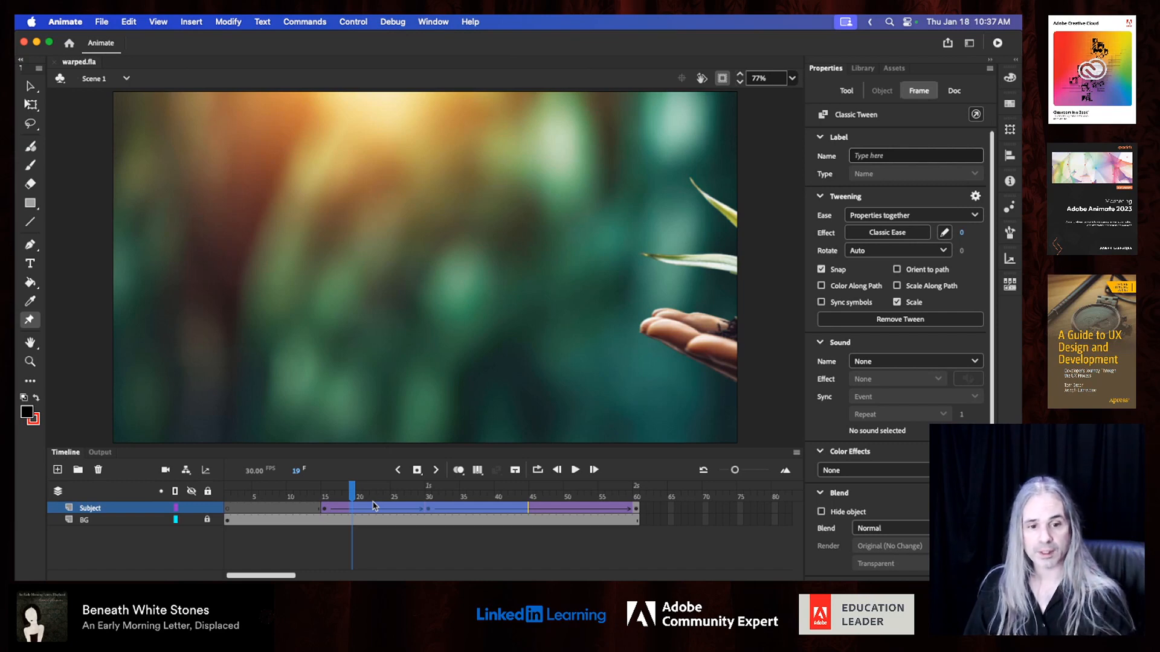
- Play the animation from frame 10 to review the hand's entrance onto the stage
{"action": "left_click", "coordinate": [291, 499]}
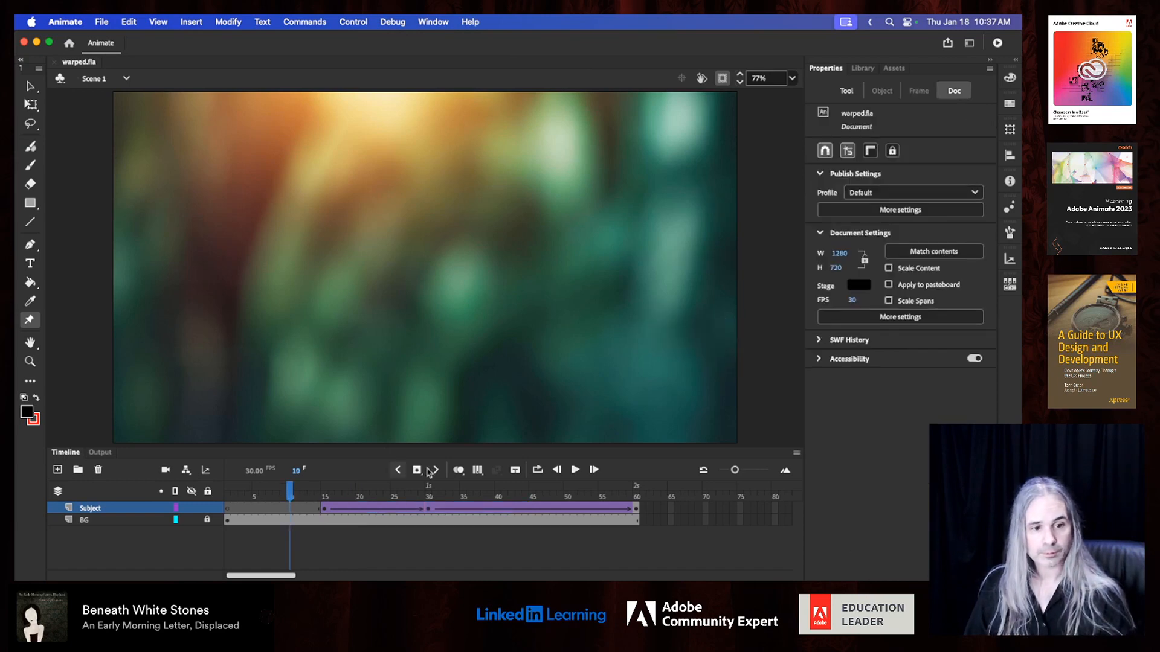
{"action": "left_click", "coordinate": [577, 471]}
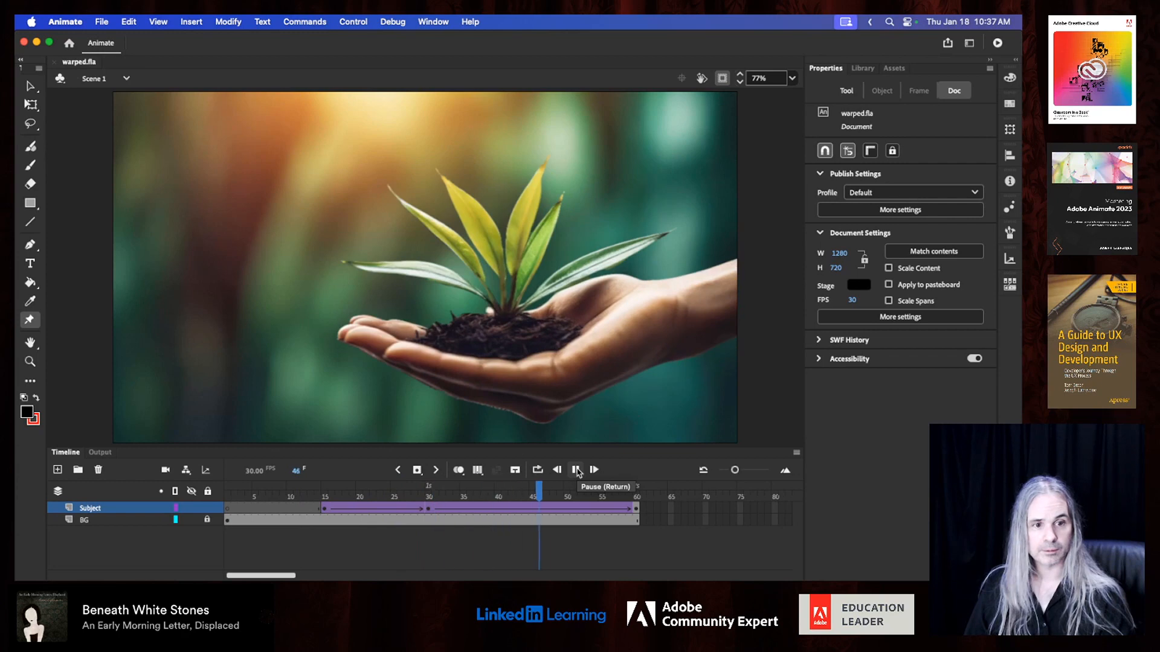
{"action": "left_click", "coordinate": [577, 471]}
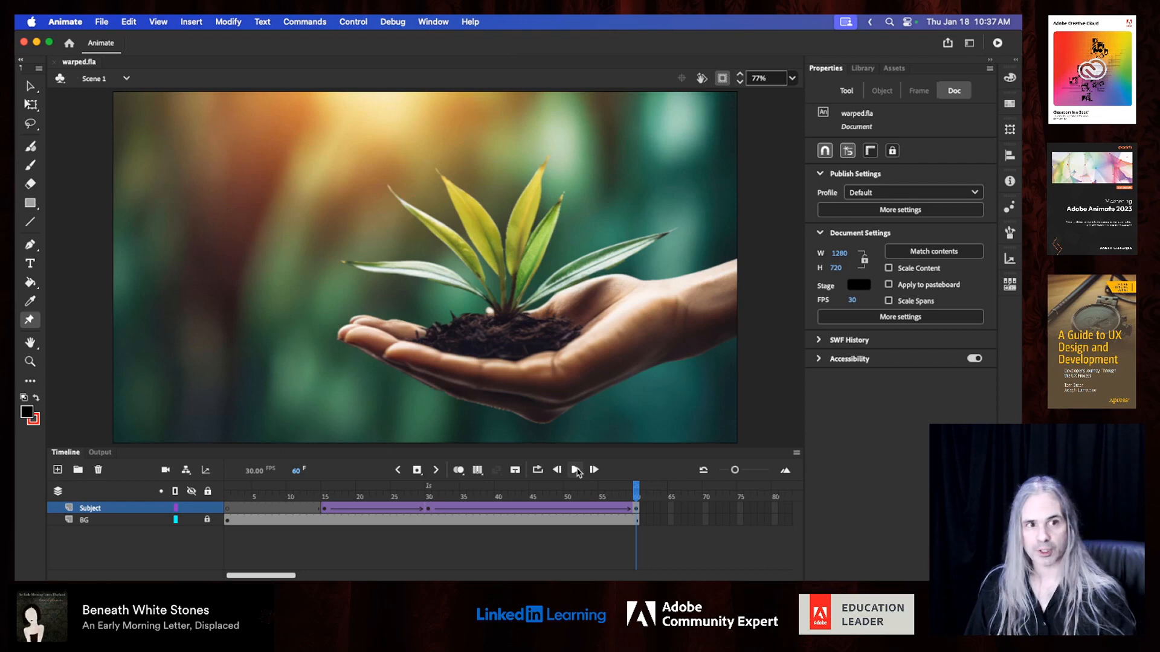
- At the Subject layer's frame 30 keyframe, bend the rightmost leaf's tip downward and the short green leaf beside it slightly outward
{"action": "left_click", "coordinate": [428, 497]}
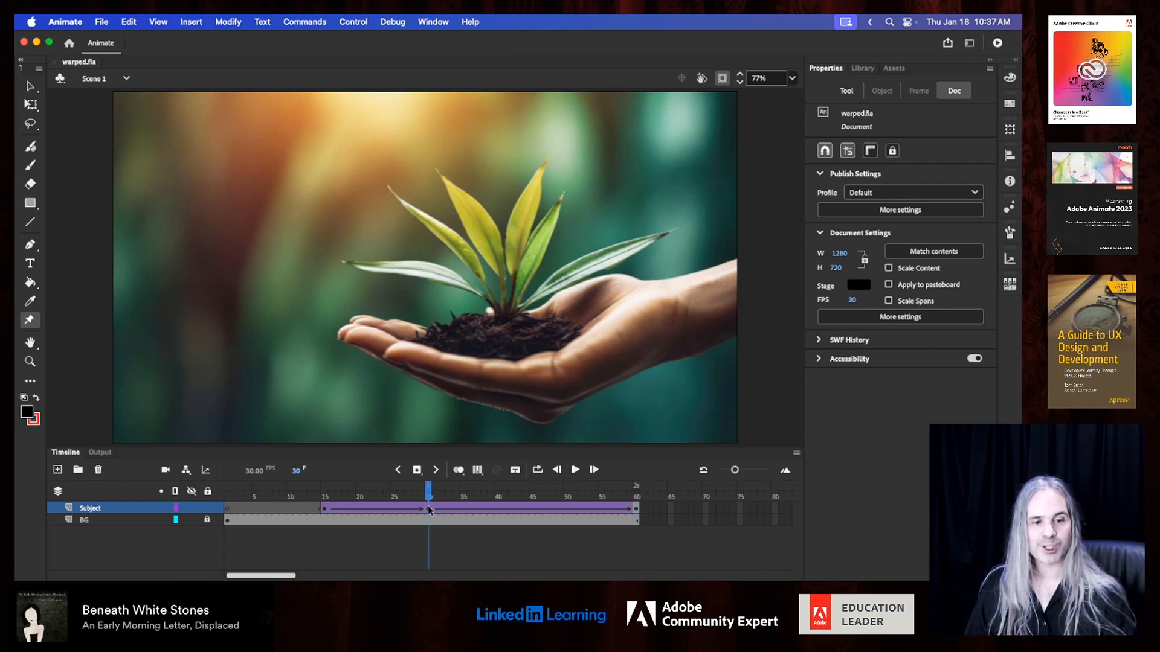
{"action": "left_click", "coordinate": [428, 508]}
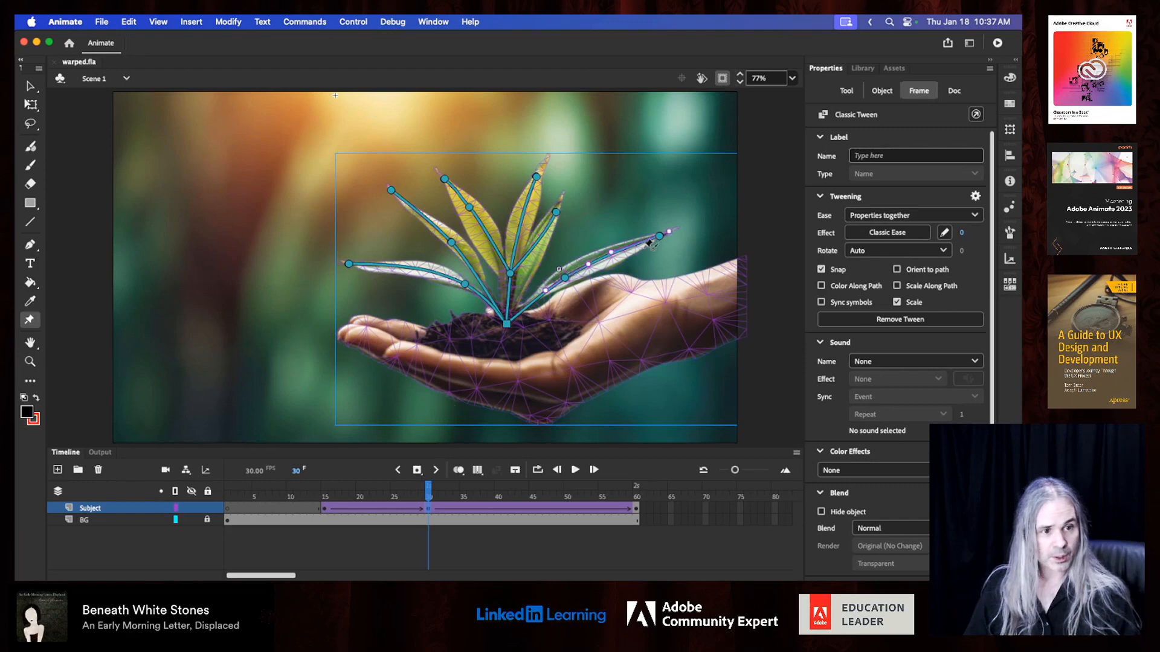
{"action": "left_click_drag", "start_coordinate": [664, 238], "coordinate": [668, 266]}
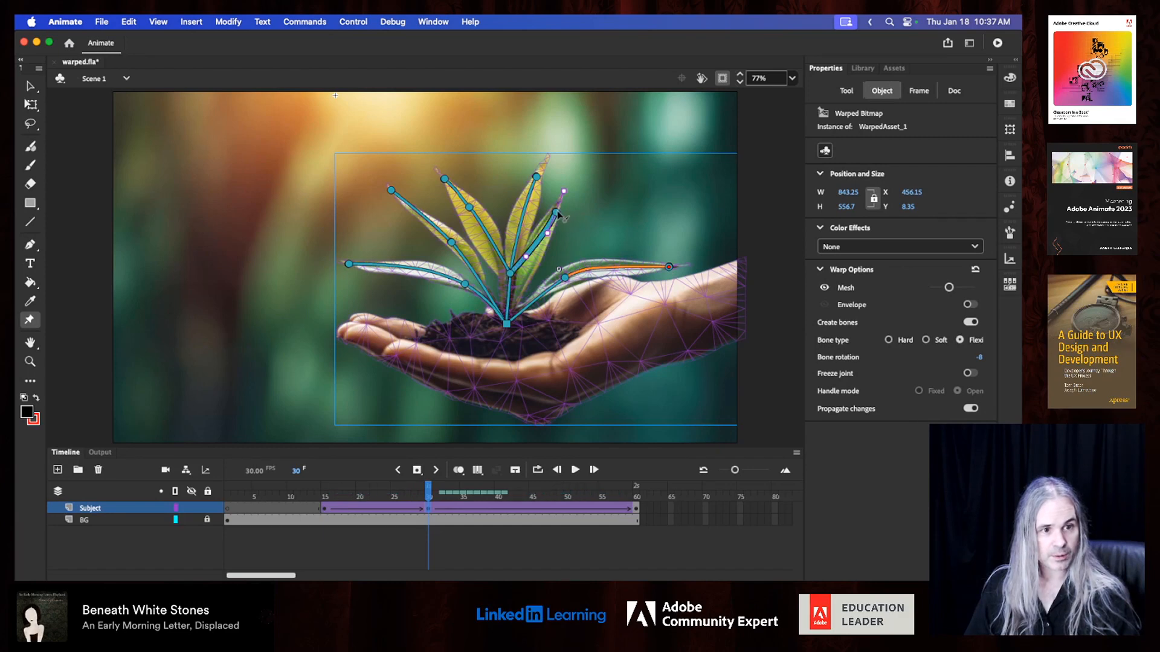
{"action": "mouse_move", "coordinate": [557, 209]}
{"action": "left_mouse_down"}
{"action": "mouse_move", "coordinate": [581, 239]}
{"action": "mouse_move", "coordinate": [563, 219]}
{"action": "left_mouse_up"}
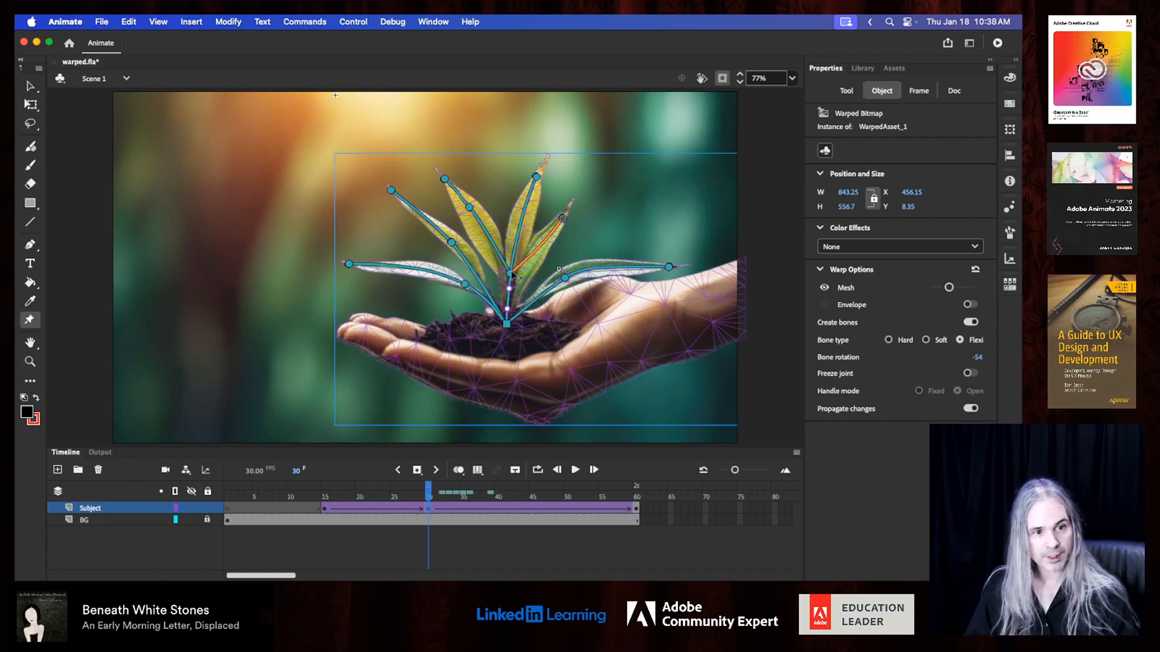
- Shift the central stem joint to the right and bend the tips of the two tall yellow leaves rightward
{"action": "left_click_drag", "start_coordinate": [512, 275], "coordinate": [528, 278]}
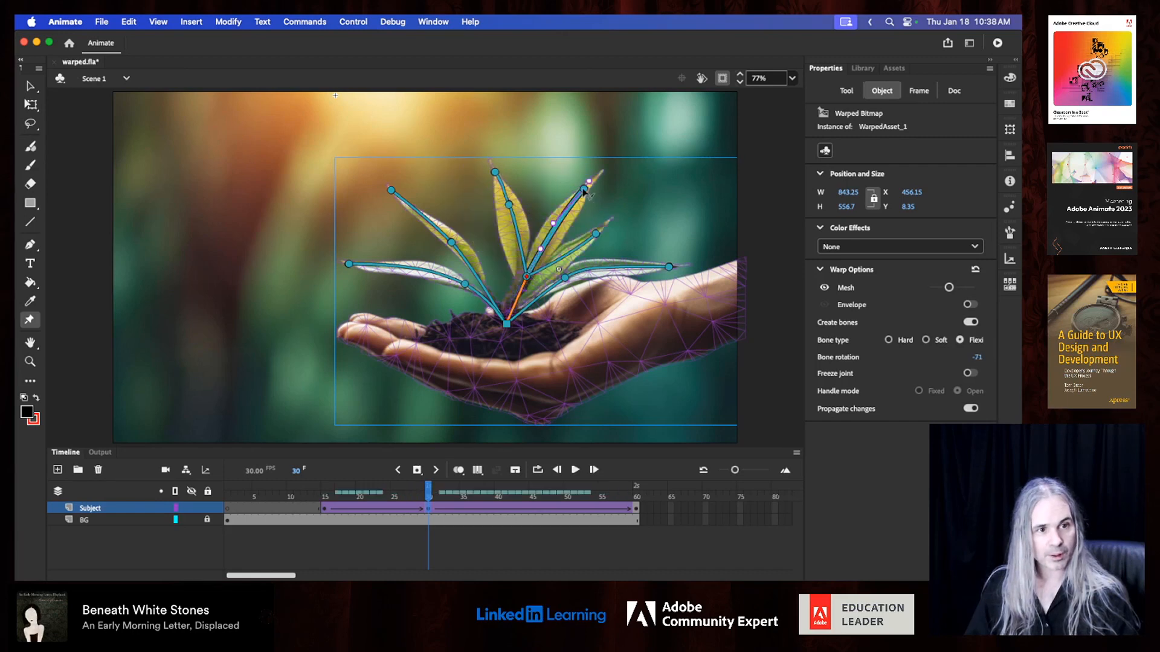
{"action": "left_click_drag", "start_coordinate": [583, 190], "coordinate": [603, 186]}
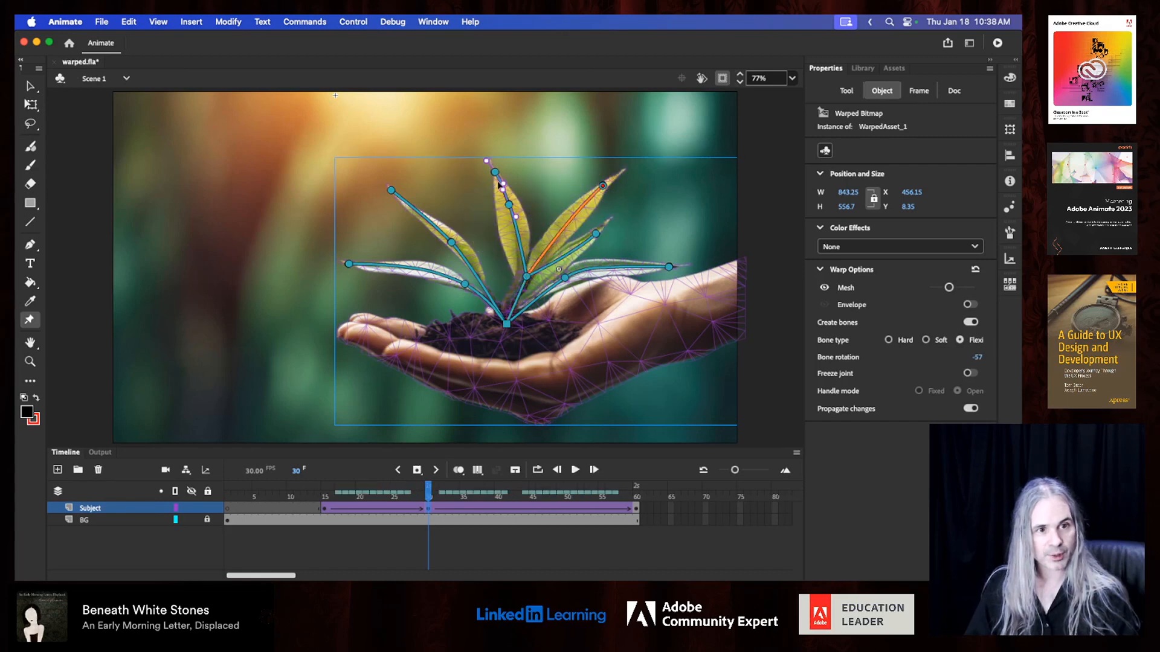
{"action": "left_click_drag", "start_coordinate": [497, 174], "coordinate": [531, 177]}
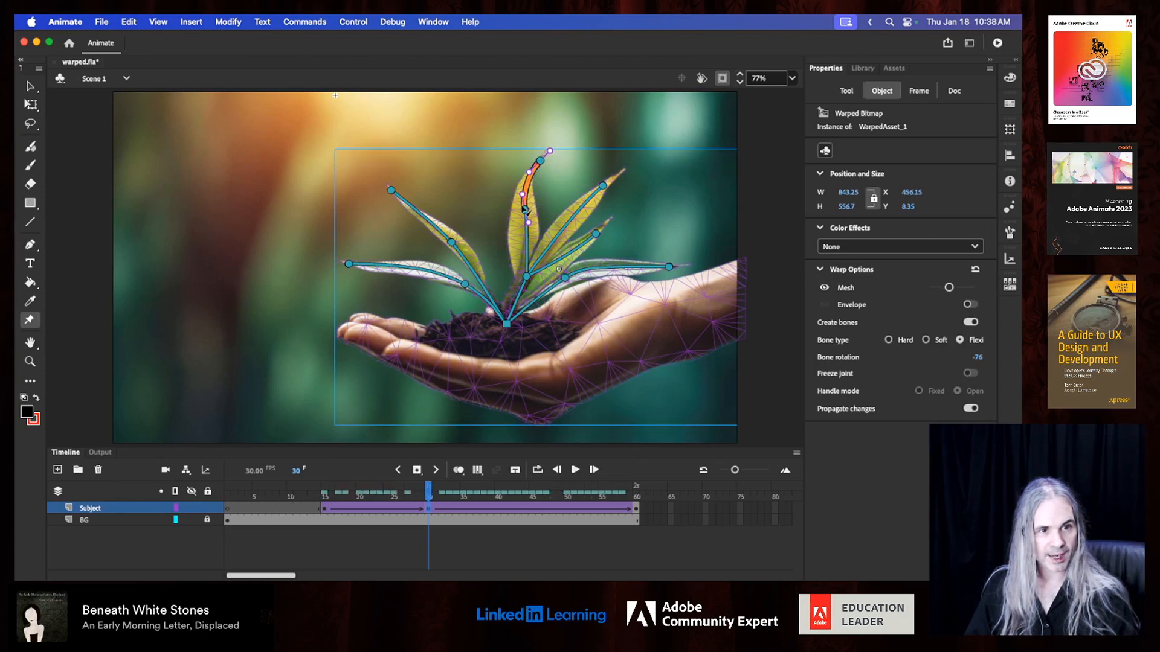
- Rotate the middle joints of the two left leaves inward and curve their tips upward to the right
{"action": "left_click_drag", "start_coordinate": [456, 247], "coordinate": [461, 217]}
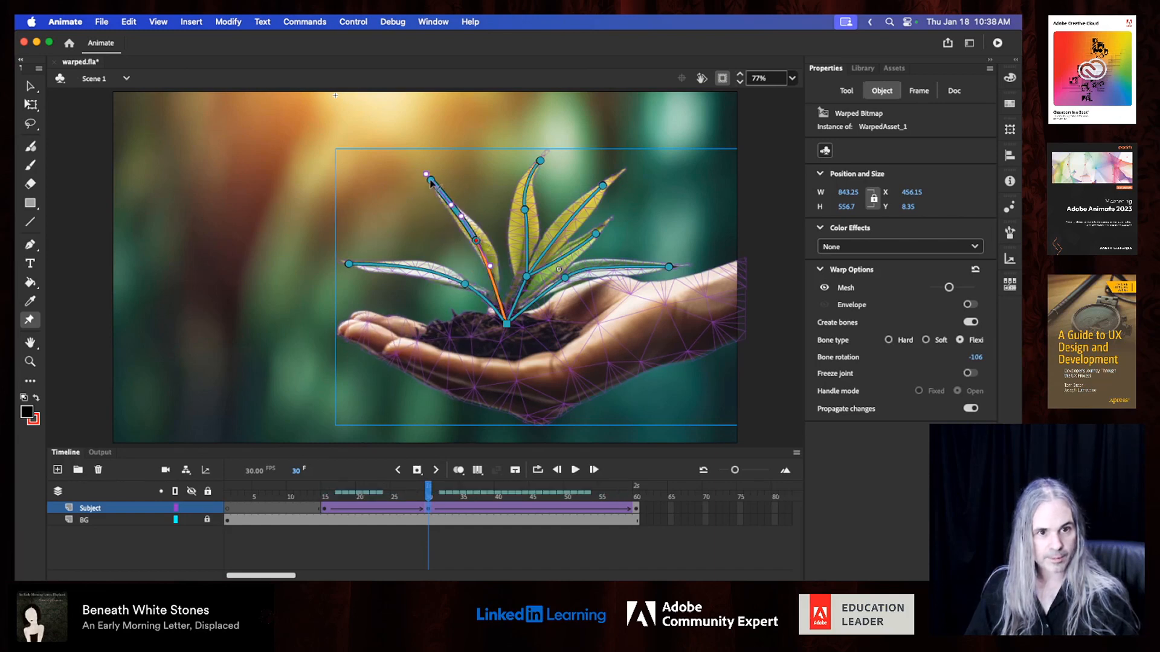
{"action": "left_click_drag", "start_coordinate": [432, 181], "coordinate": [474, 198]}
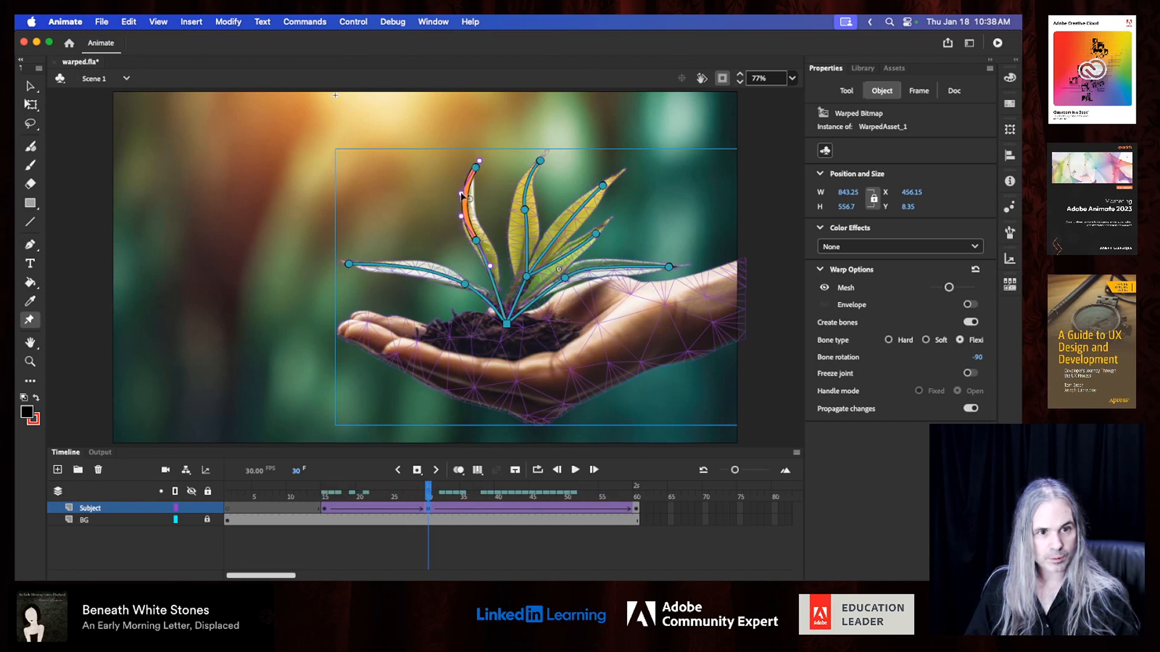
{"action": "left_click", "coordinate": [418, 269]}
{"action": "left_click_drag", "start_coordinate": [466, 284], "coordinate": [468, 272]}
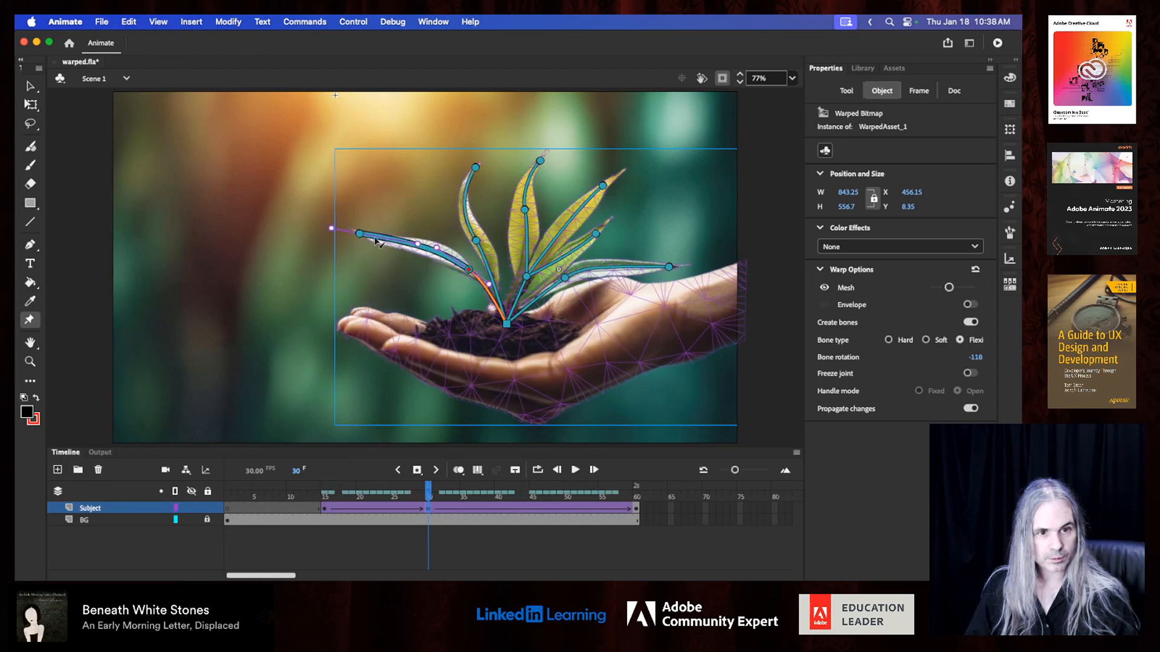
{"action": "left_click_drag", "start_coordinate": [360, 236], "coordinate": [429, 180]}
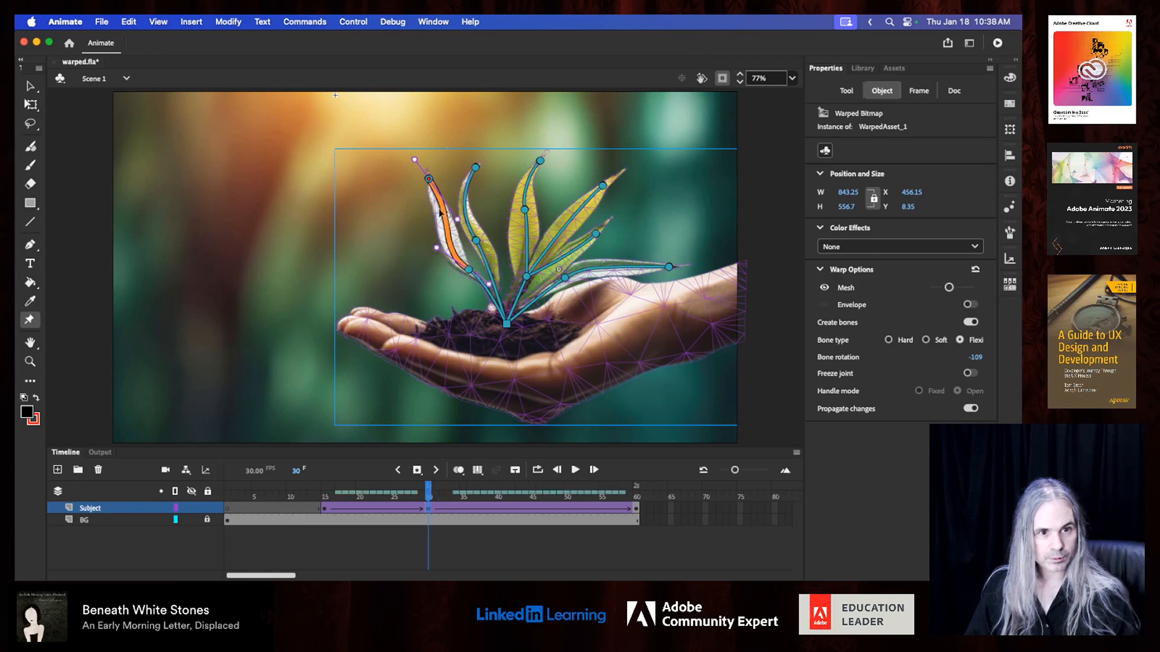
{"action": "left_click", "coordinate": [456, 228]}
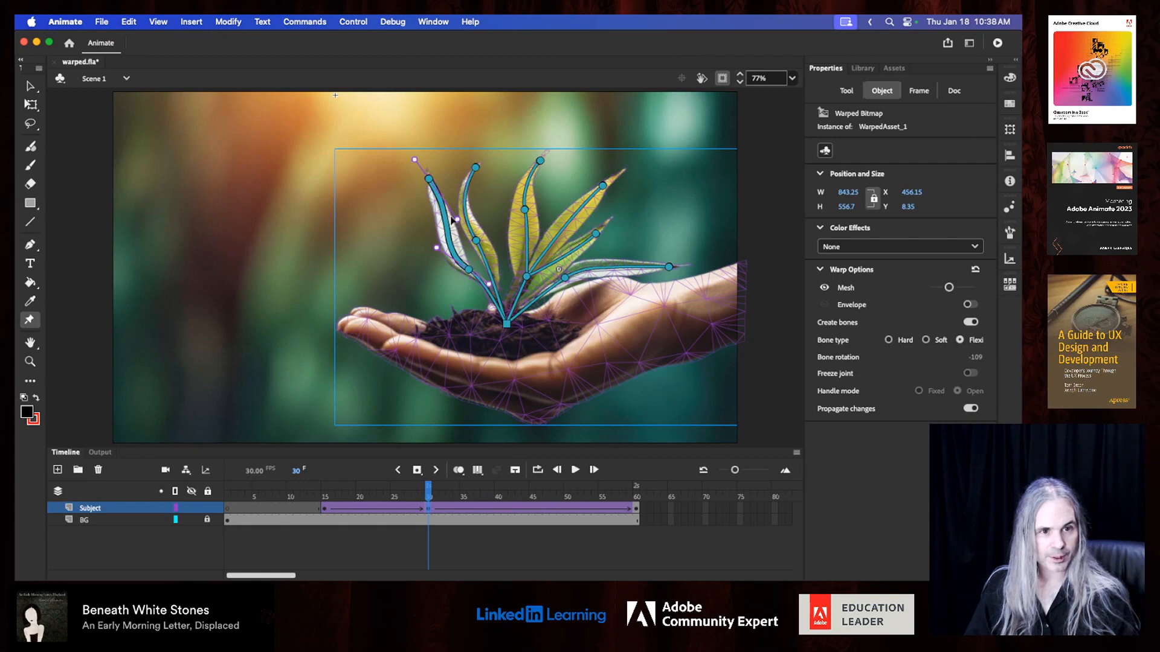
- At frame 30, curve the leftmost leaf's tip upright, nudge the second leaf slightly rightward, and save the document
{"action": "left_click", "coordinate": [429, 180]}
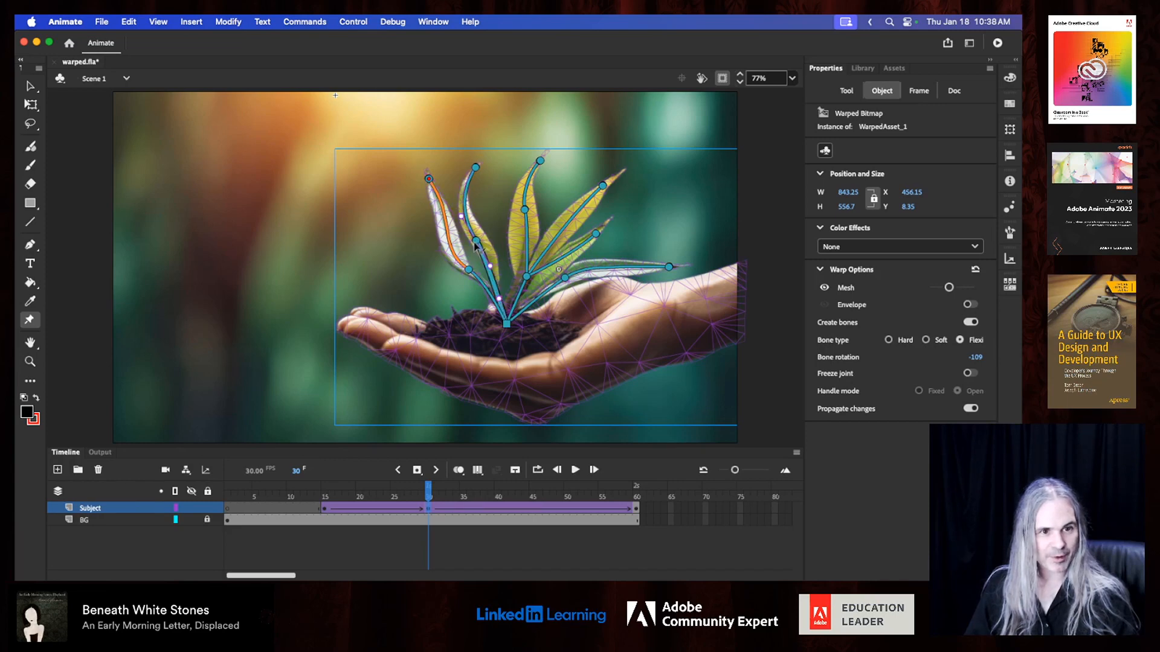
{"action": "left_click_drag", "start_coordinate": [476, 242], "coordinate": [422, 218]}
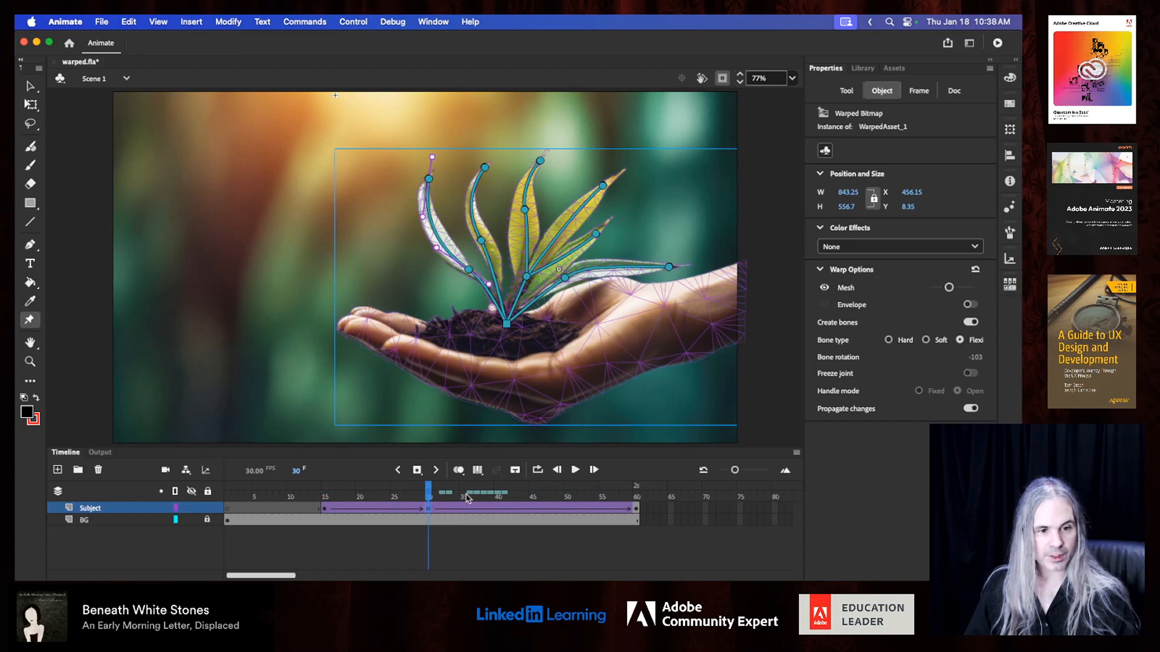
{"action": "key", "text": "super+Return"}
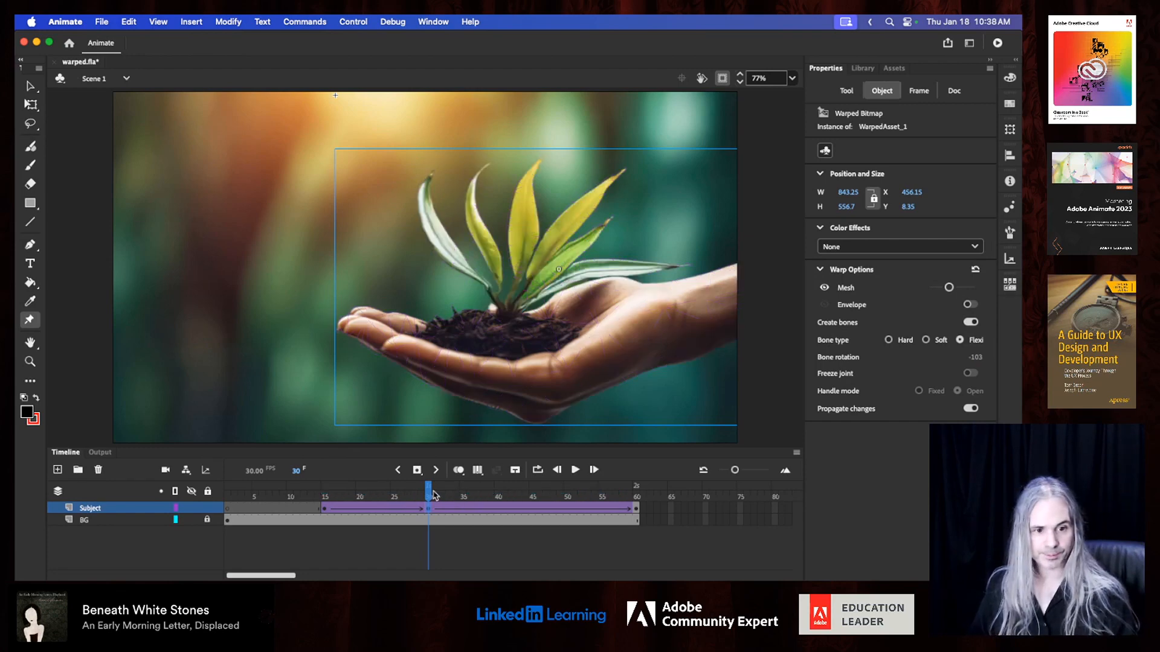
{"action": "mouse_move", "coordinate": [433, 495]}
{"action": "left_mouse_down"}
{"action": "mouse_move", "coordinate": [329, 501]}
{"action": "mouse_move", "coordinate": [439, 506]}
{"action": "left_mouse_up"}
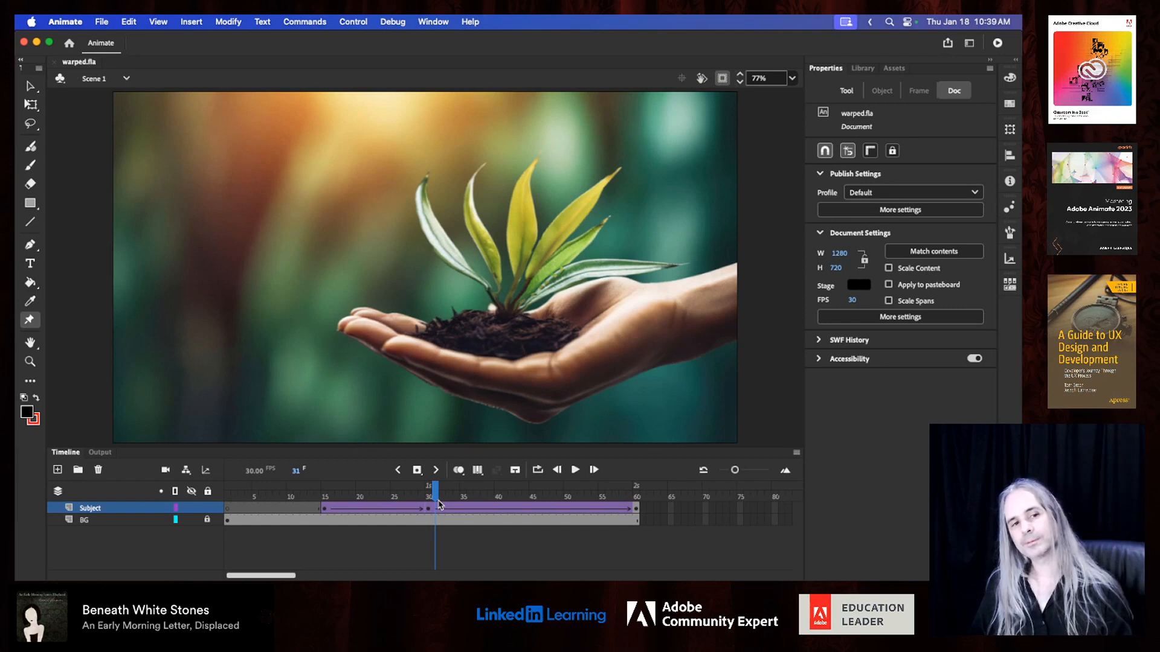
- At the Subject layer's frame 15 keyframe, bend the right-hand leaves outward and shift the central stem joint to the right
{"action": "left_click", "coordinate": [326, 509]}
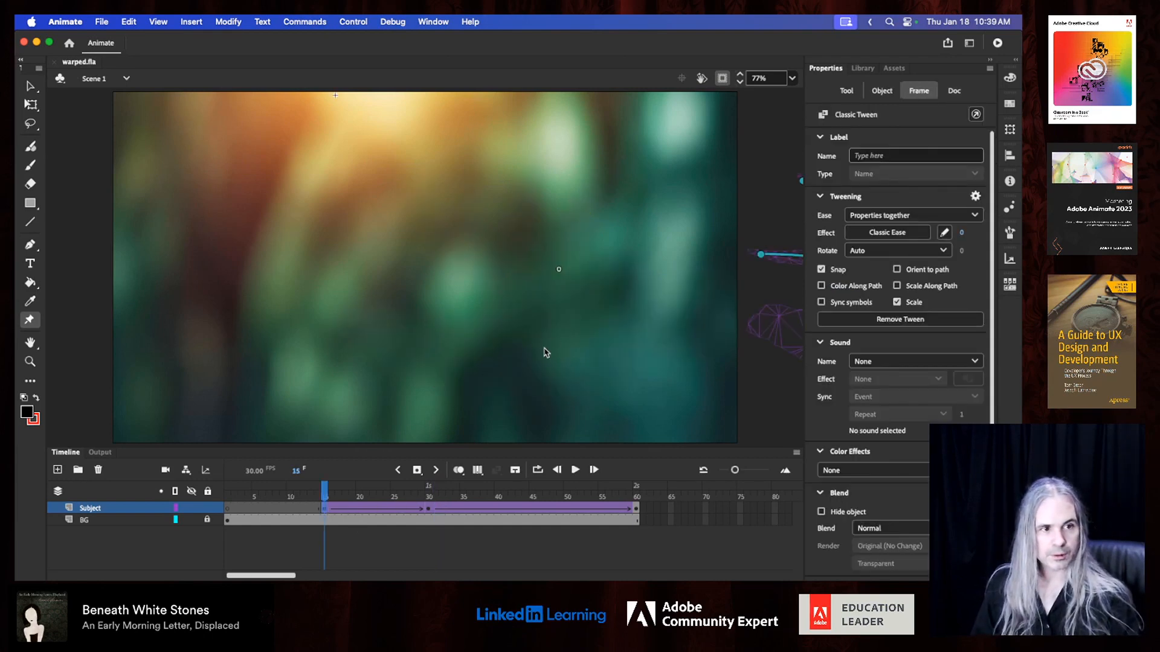
{"action": "left_click", "coordinate": [792, 78]}
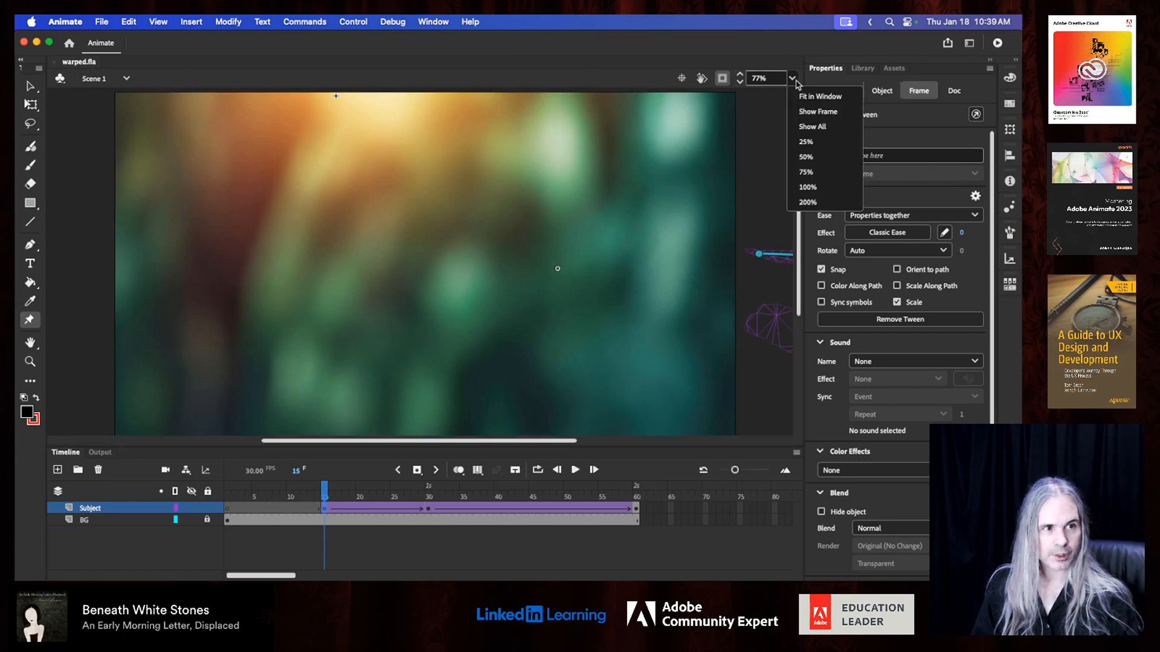
{"action": "left_click", "coordinate": [821, 157]}
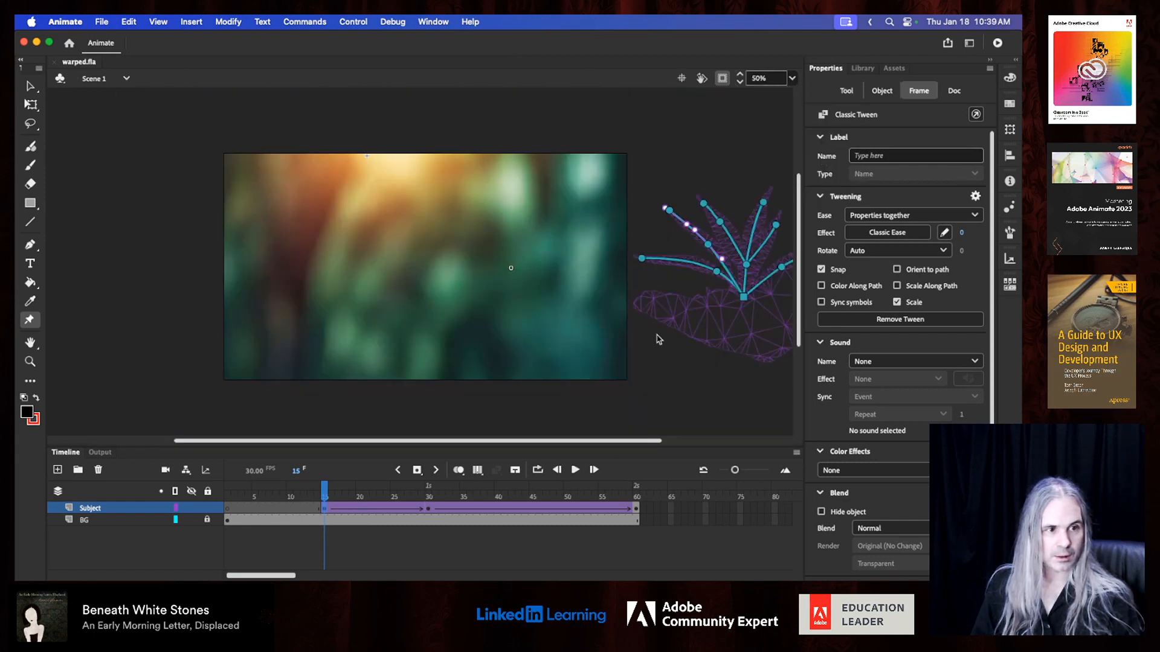
{"action": "scroll", "coordinate": [658, 339], "scroll_direction": "right", "scroll_amount": 5}
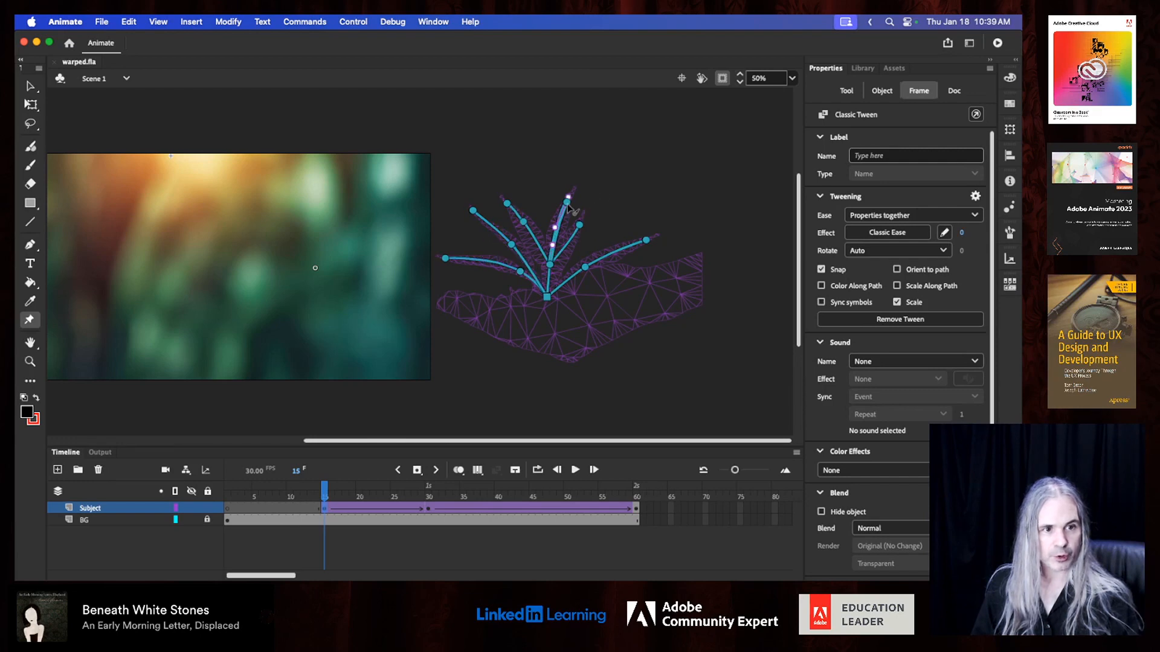
{"action": "left_click_drag", "start_coordinate": [568, 206], "coordinate": [648, 249]}
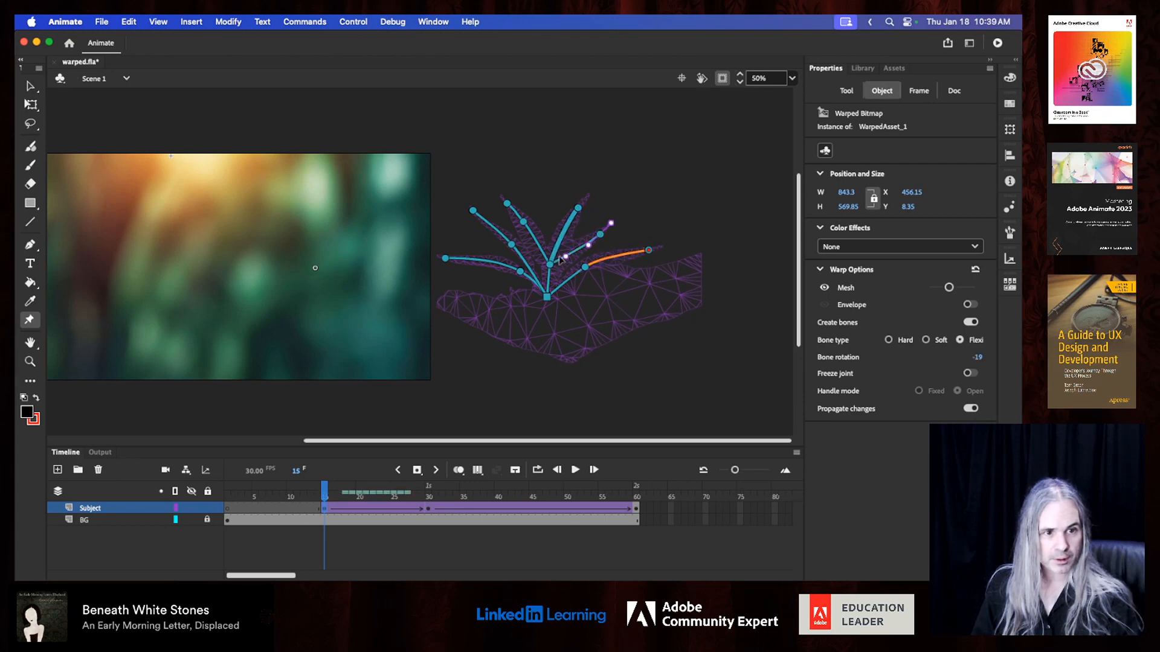
{"action": "left_click_drag", "start_coordinate": [553, 266], "coordinate": [571, 222]}
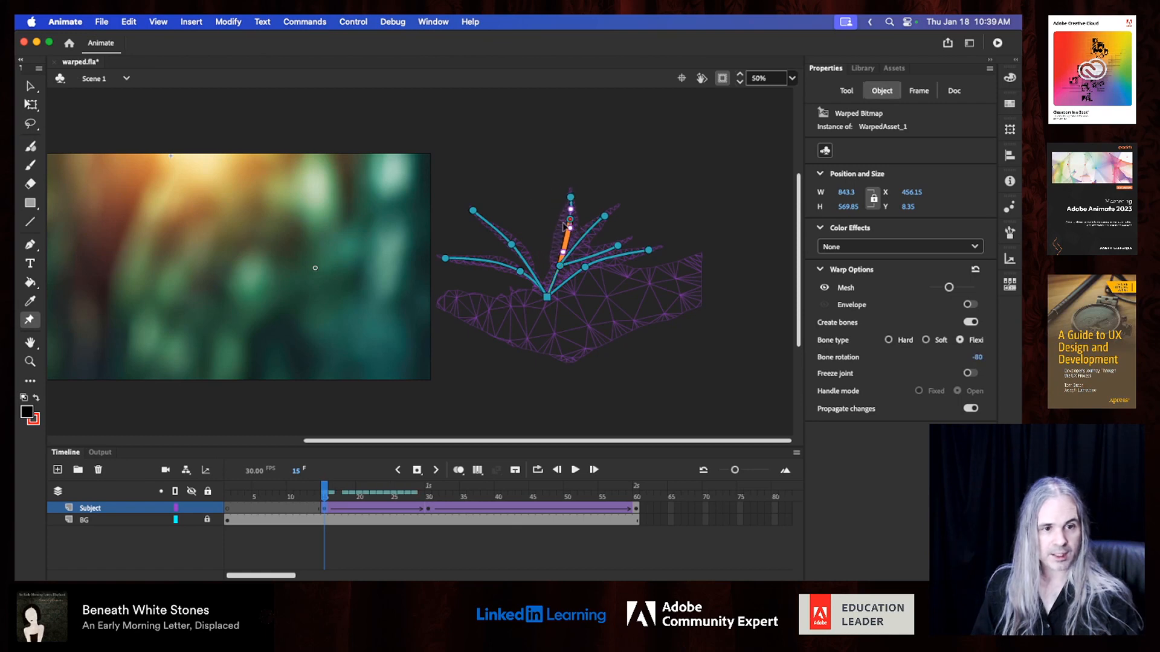
- At frame 15, rotate the two left leaves' middle joints inward and raise their tips up and to the right
{"action": "left_click_drag", "start_coordinate": [518, 253], "coordinate": [542, 249]}
{"action": "left_click", "coordinate": [520, 207]}
{"action": "left_click_drag", "start_coordinate": [513, 200], "coordinate": [518, 195]}
{"action": "left_click_drag", "start_coordinate": [521, 273], "coordinate": [509, 236]}
{"action": "left_click", "coordinate": [517, 229]}
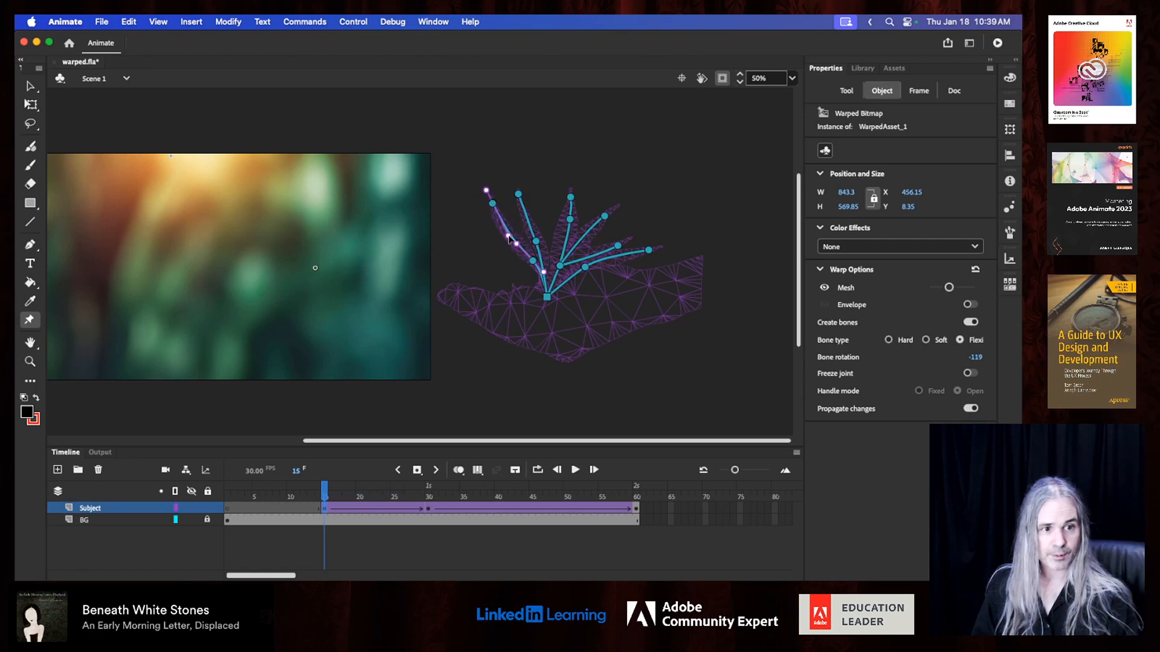
- Scrub through the timeline from frame 15 to check the leaf motion and save the document
{"action": "left_click", "coordinate": [325, 496]}
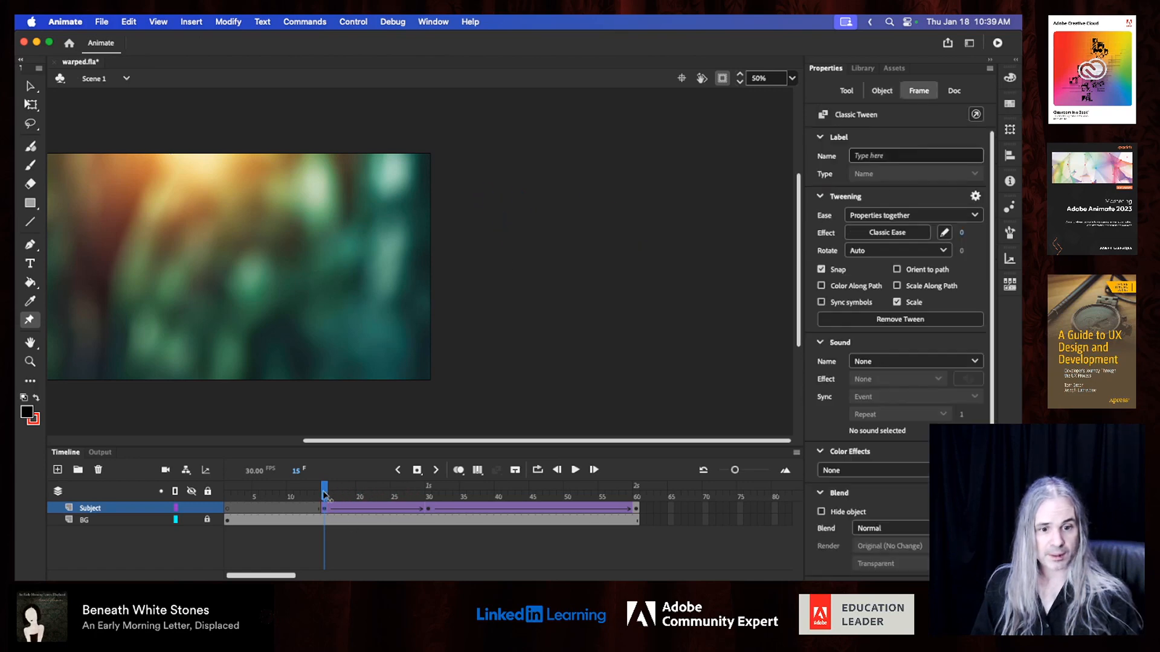
{"action": "left_click_drag", "start_coordinate": [325, 495], "coordinate": [560, 500]}
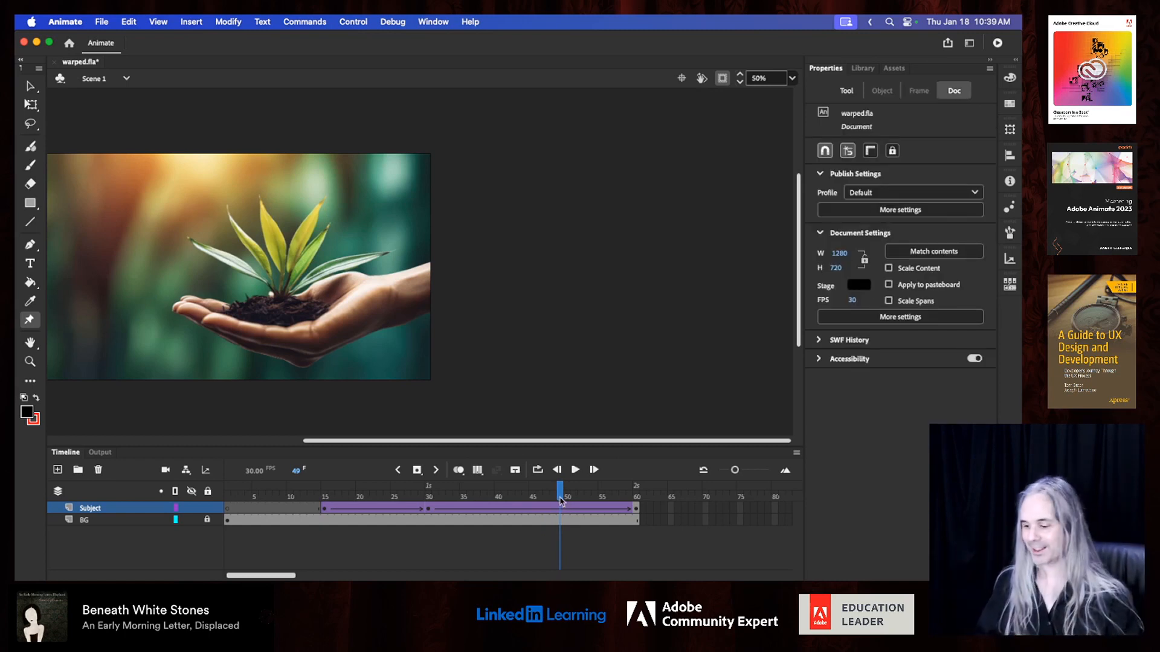
{"action": "key", "text": "super+s"}
- Fit the stage in the window and play the animation from the beginning to review the hand's entrance and leaf sway
{"action": "left_click_drag", "start_coordinate": [390, 494], "coordinate": [217, 493]}
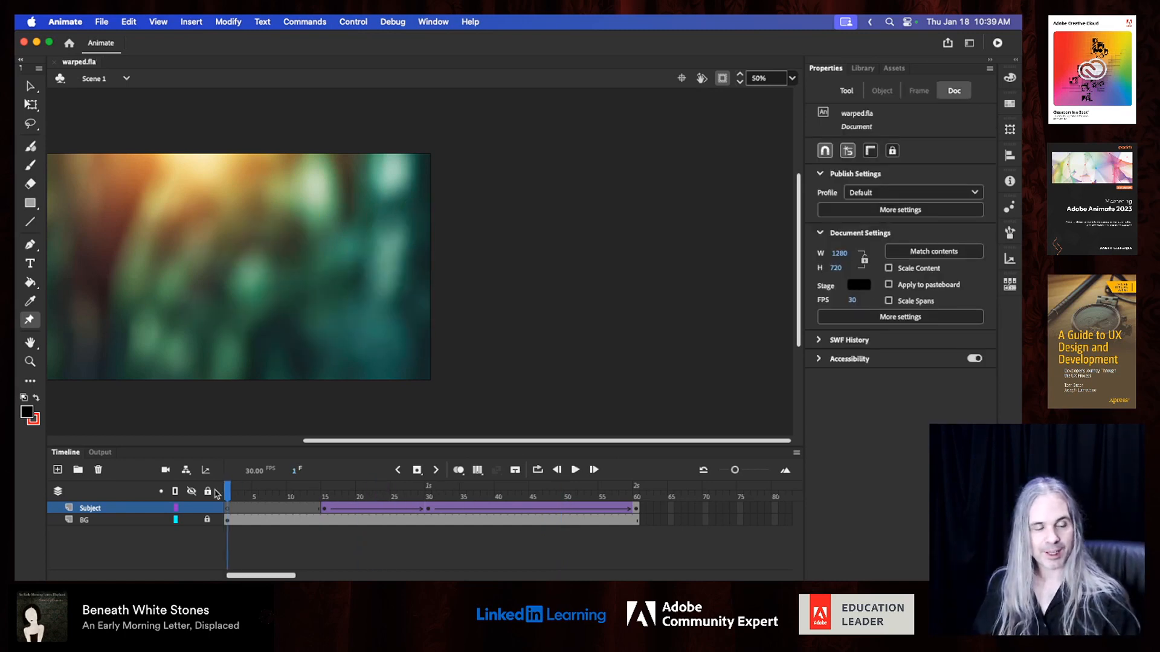
{"action": "left_click", "coordinate": [792, 78]}
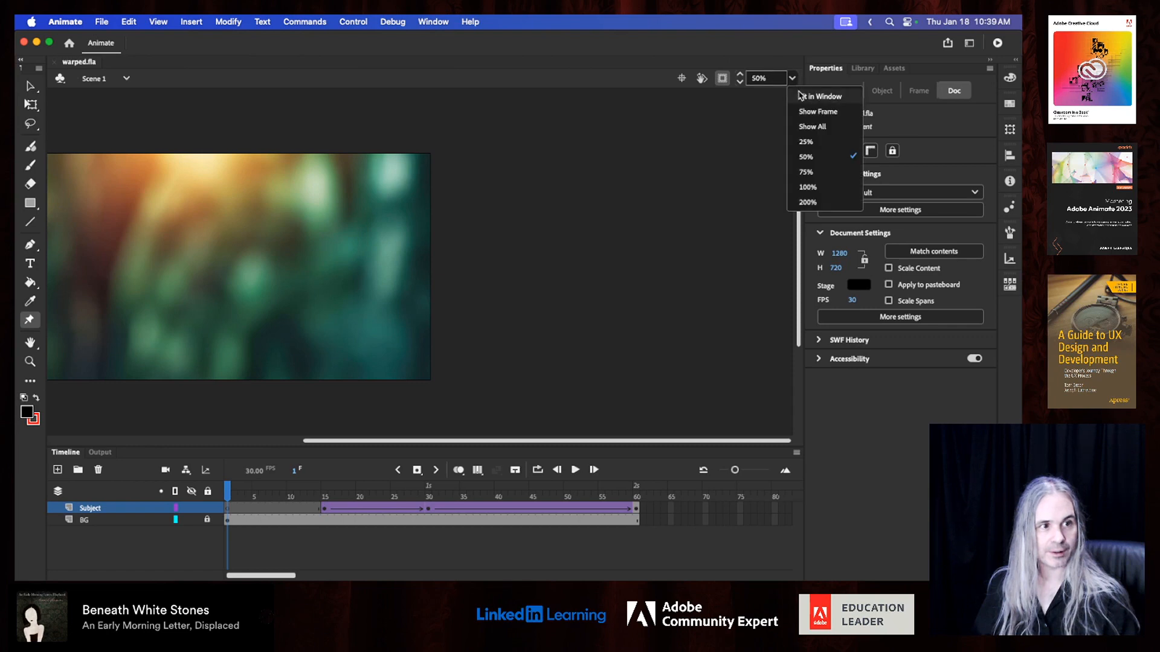
{"action": "left_click", "coordinate": [804, 95]}
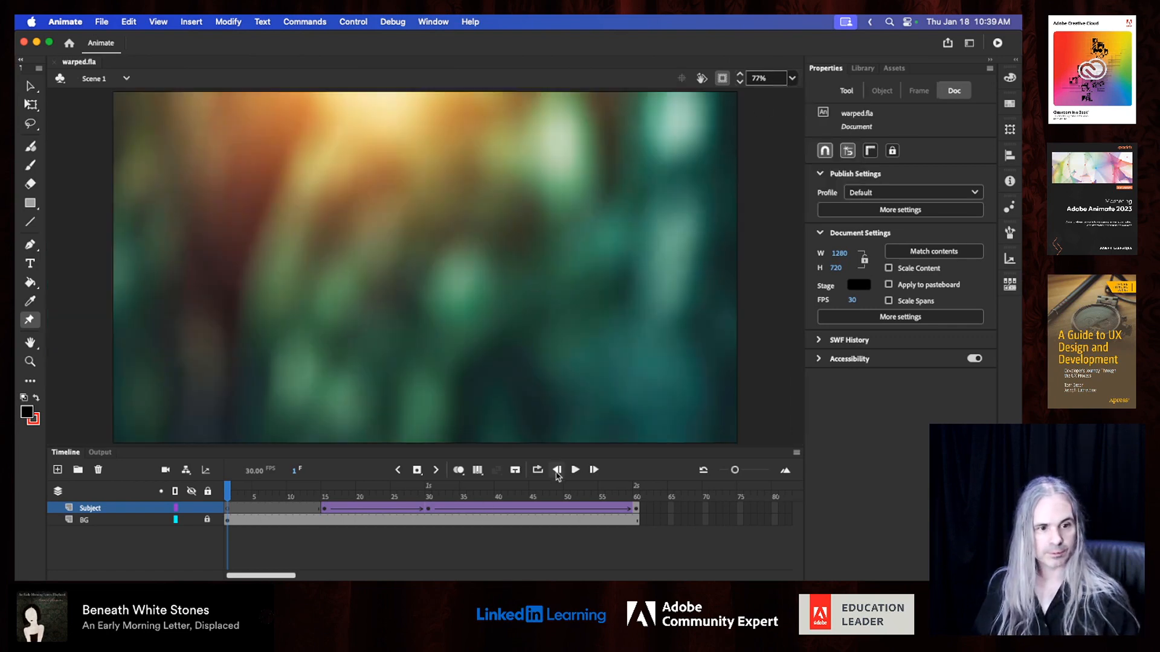
{"action": "left_click", "coordinate": [574, 470]}
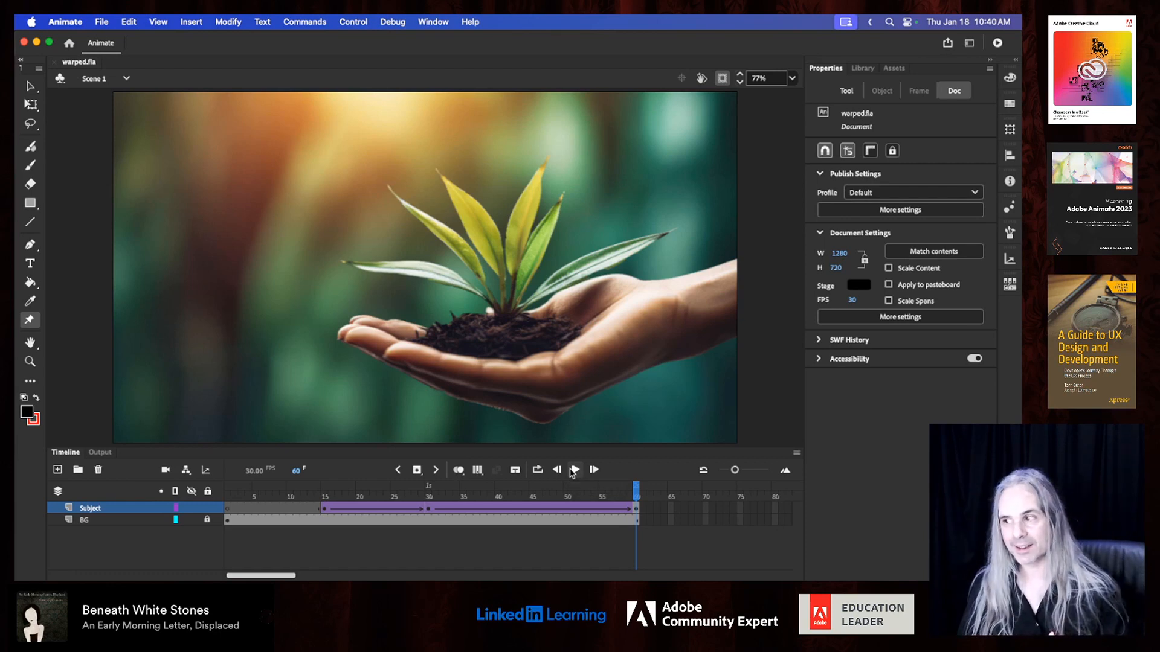
{"action": "left_click", "coordinate": [556, 471]}
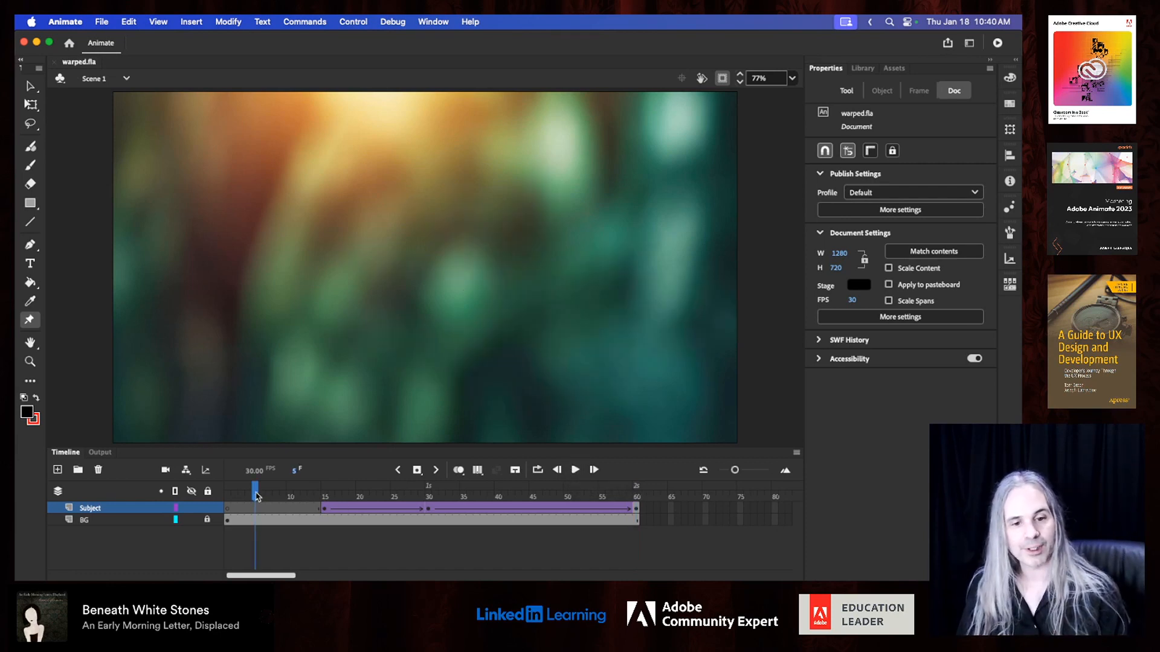
{"action": "left_click", "coordinate": [575, 469]}
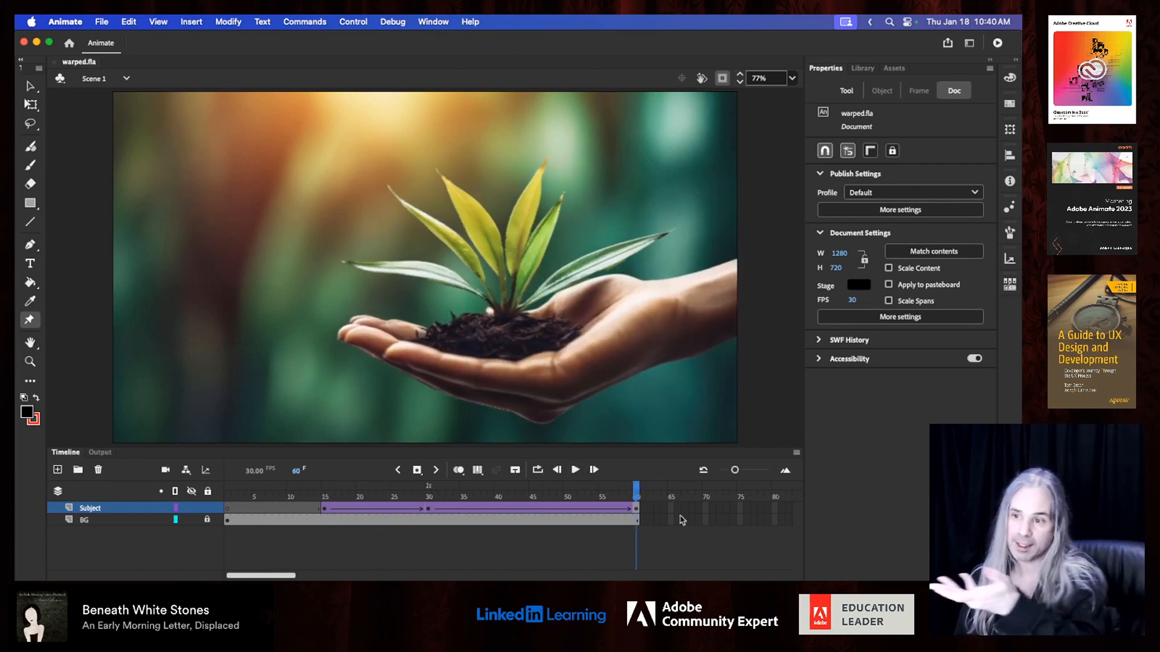
- Apply the Sine Ease Out effect to the Subject layer's classic tween between frames 15 and 30
{"action": "left_click", "coordinate": [373, 508]}
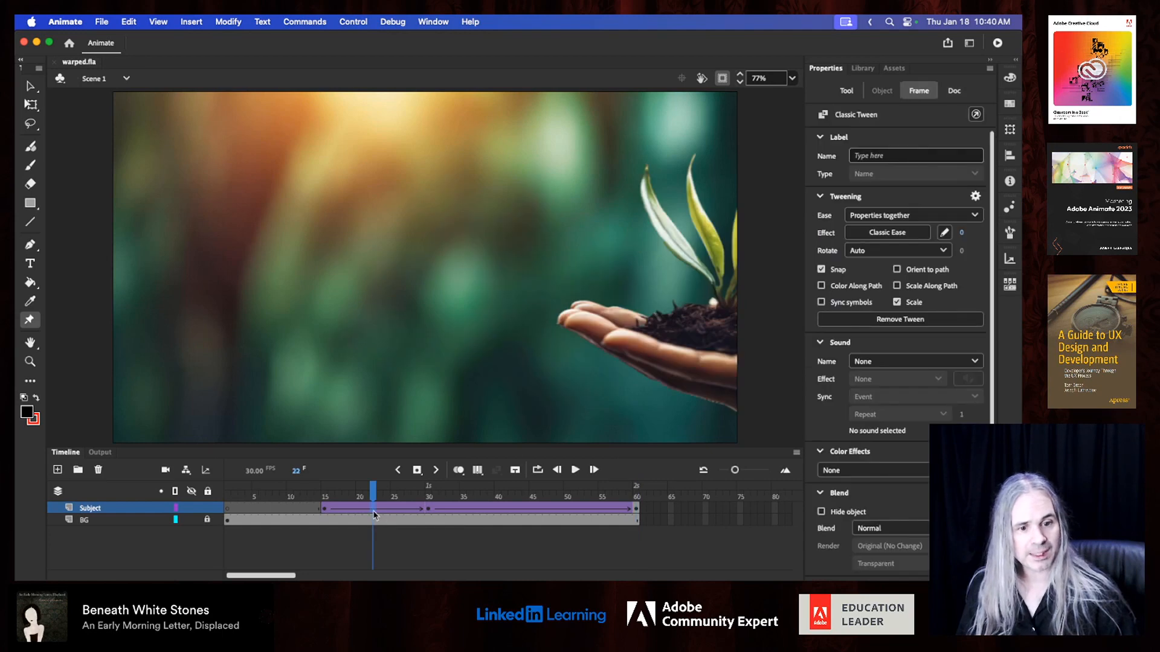
{"action": "left_click", "coordinate": [387, 510]}
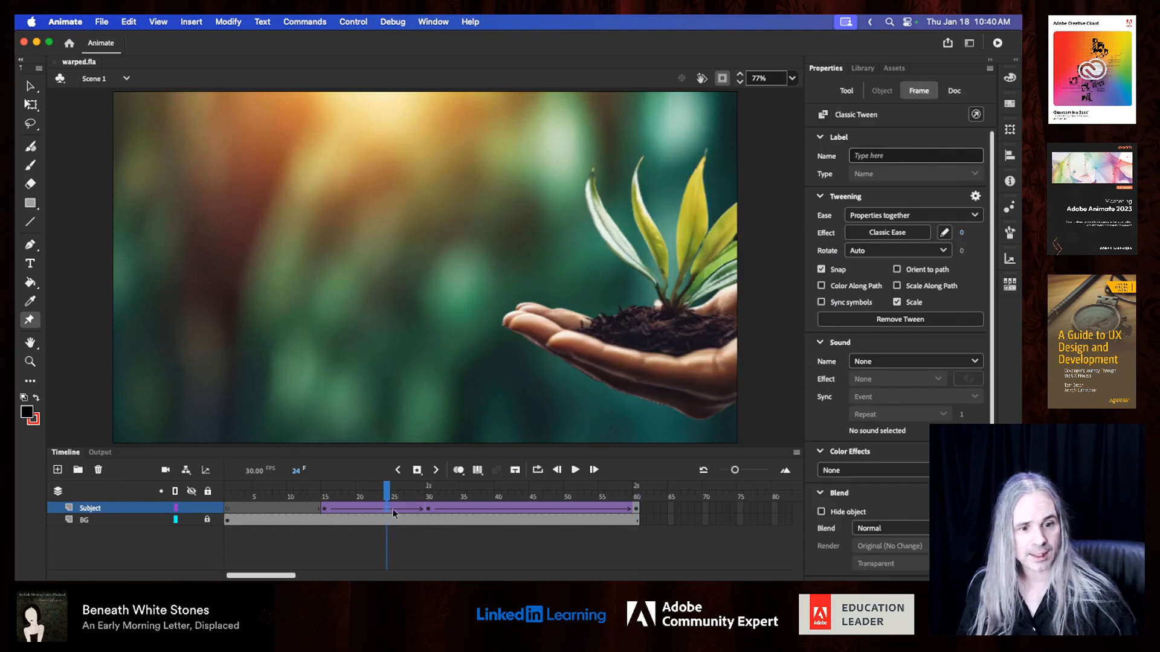
{"action": "mouse_move", "coordinate": [367, 510]}
{"action": "left_mouse_down"}
{"action": "mouse_move", "coordinate": [399, 509]}
{"action": "mouse_move", "coordinate": [377, 511]}
{"action": "left_mouse_up"}
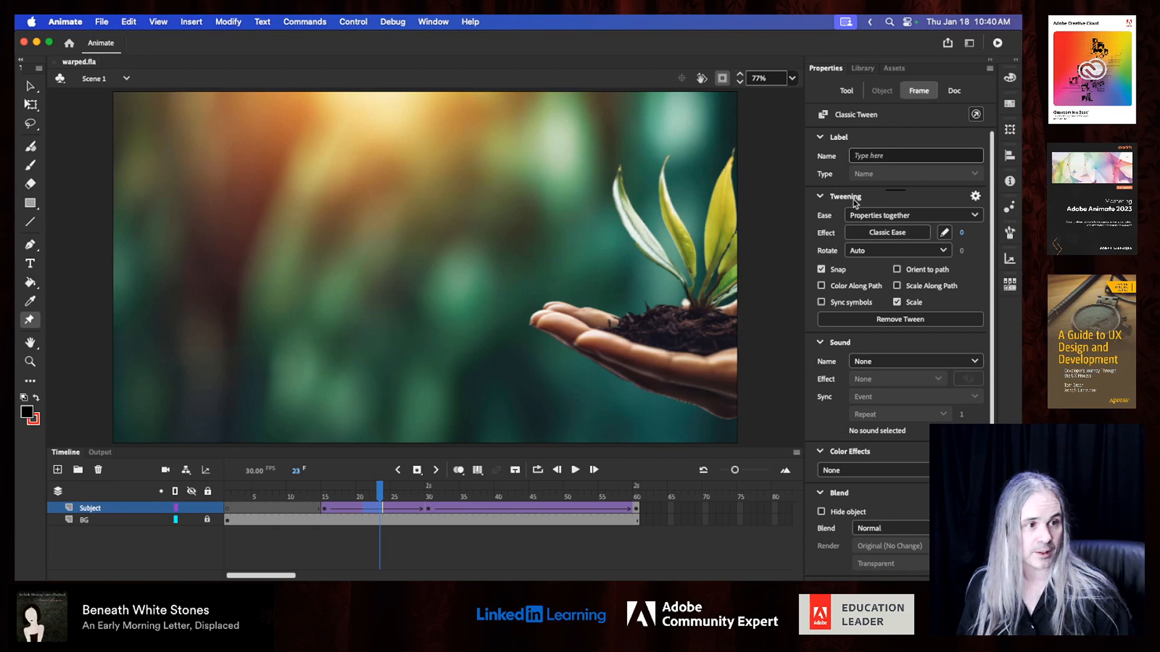
{"action": "left_click", "coordinate": [876, 237]}
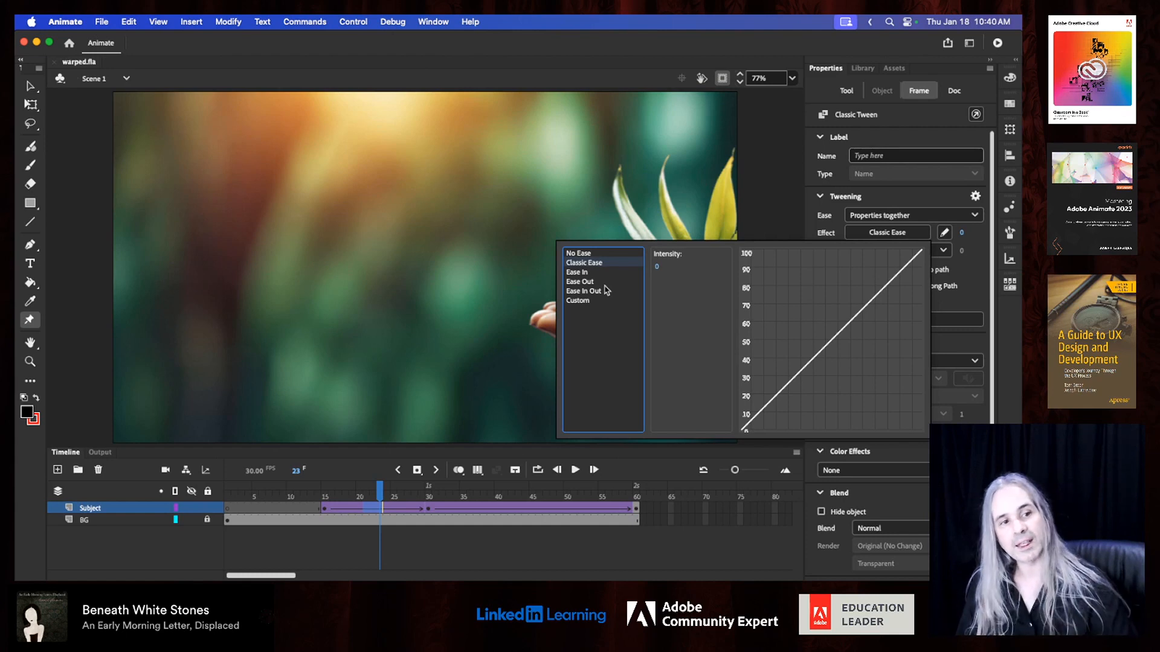
{"action": "left_click", "coordinate": [593, 282]}
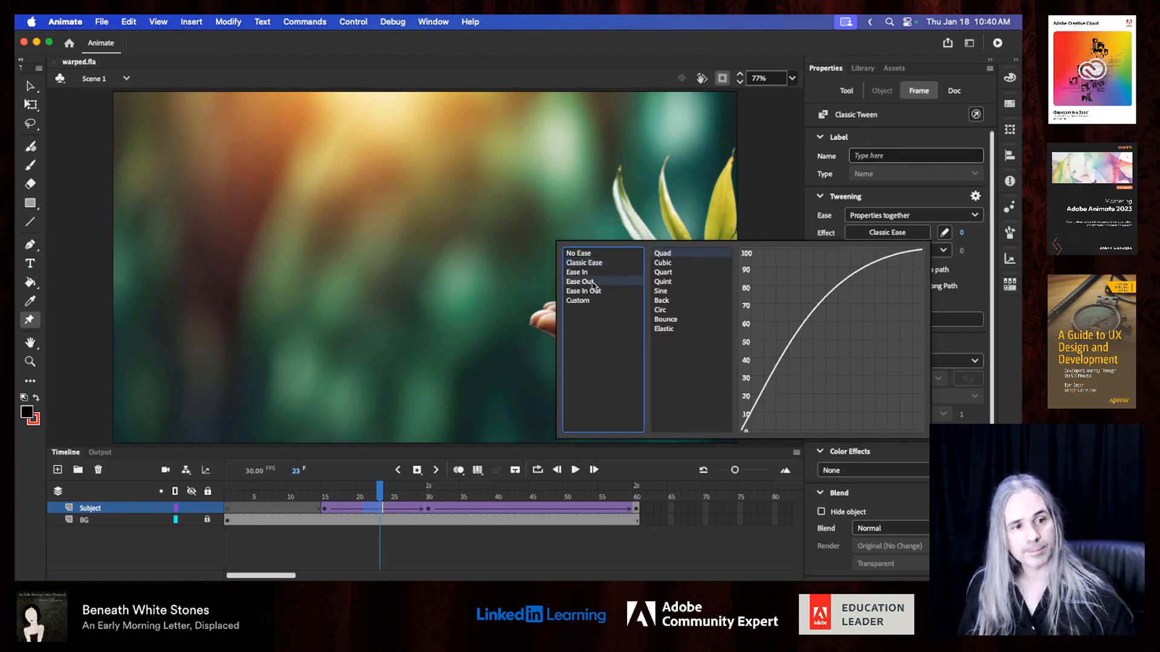
{"action": "left_click", "coordinate": [672, 264]}
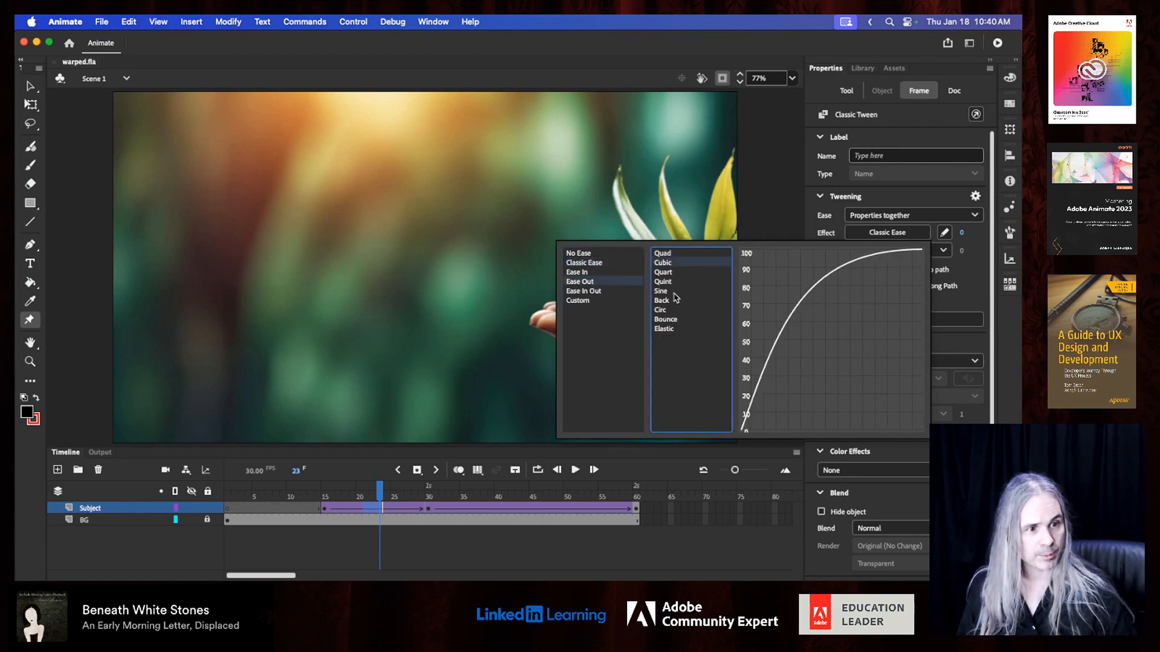
{"action": "left_click", "coordinate": [665, 292]}
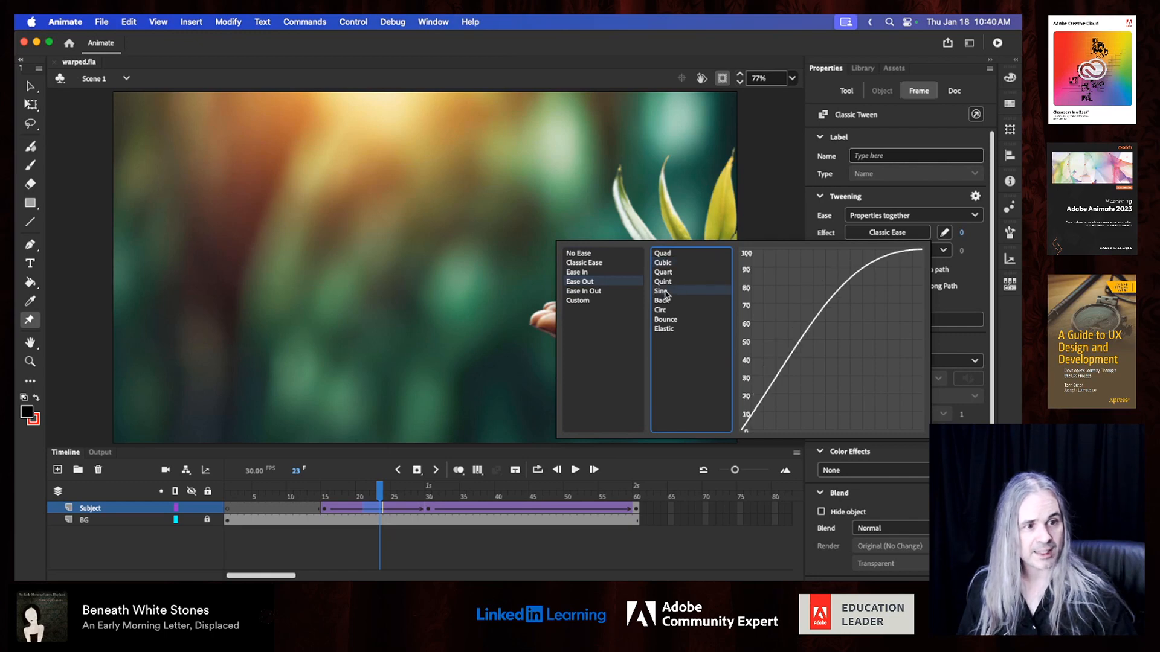
{"action": "double_click", "coordinate": [665, 292]}
- Play the animation from just before the hand's entrance twice to review the eased motion
{"action": "left_click", "coordinate": [304, 497]}
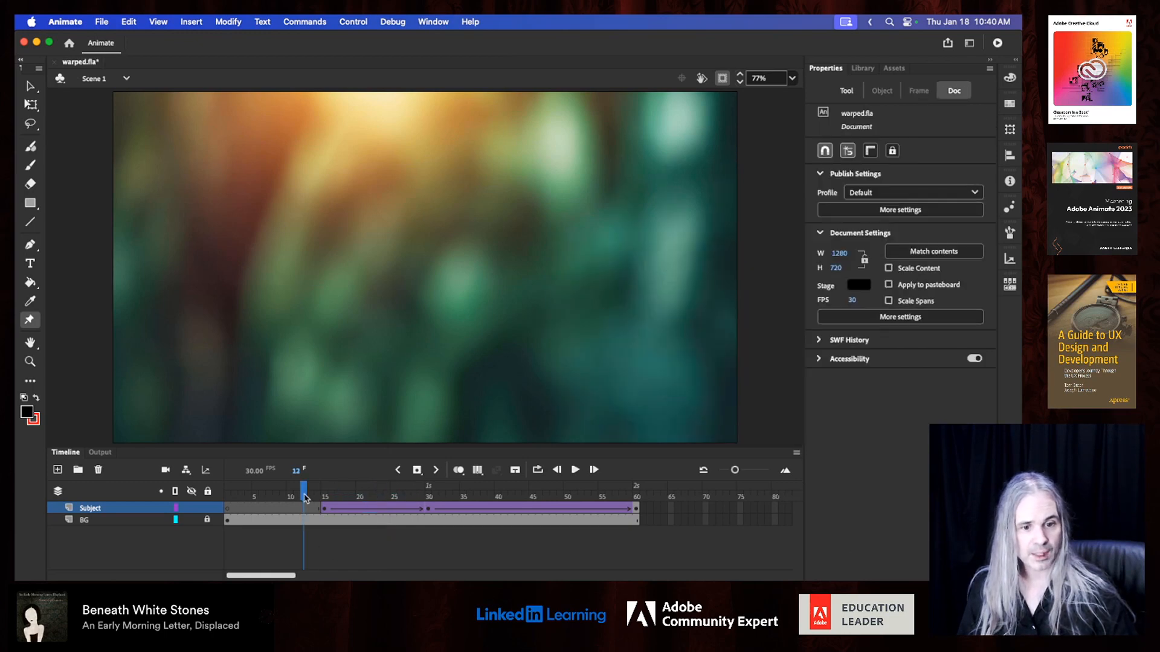
{"action": "left_click", "coordinate": [574, 471]}
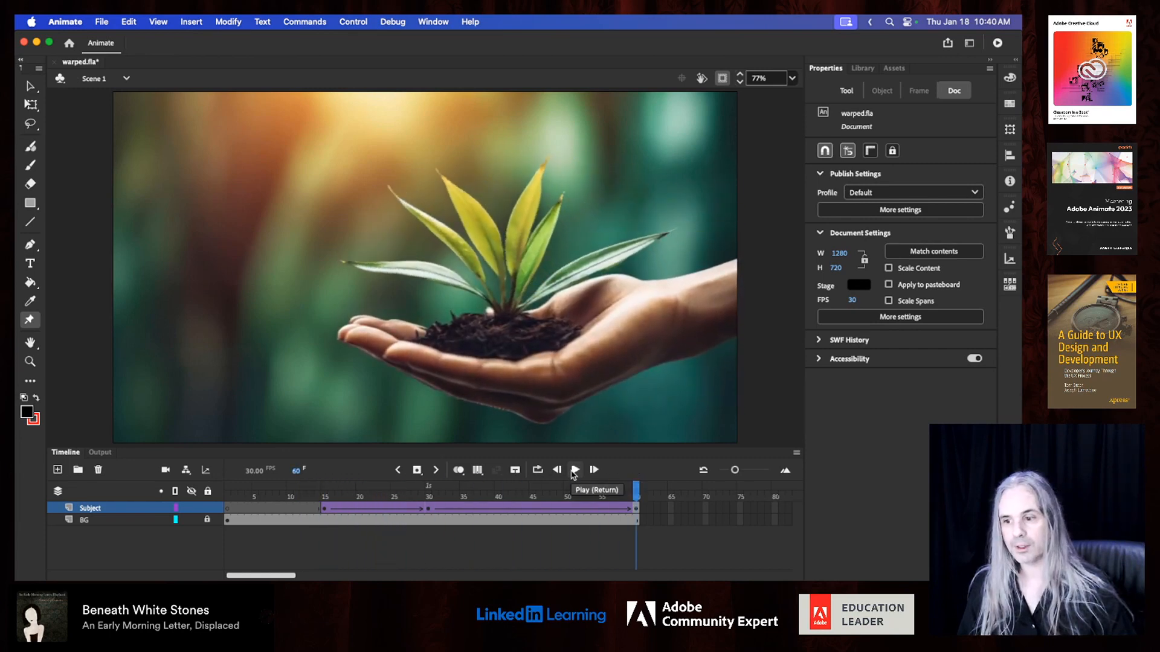
{"action": "left_click", "coordinate": [275, 494]}
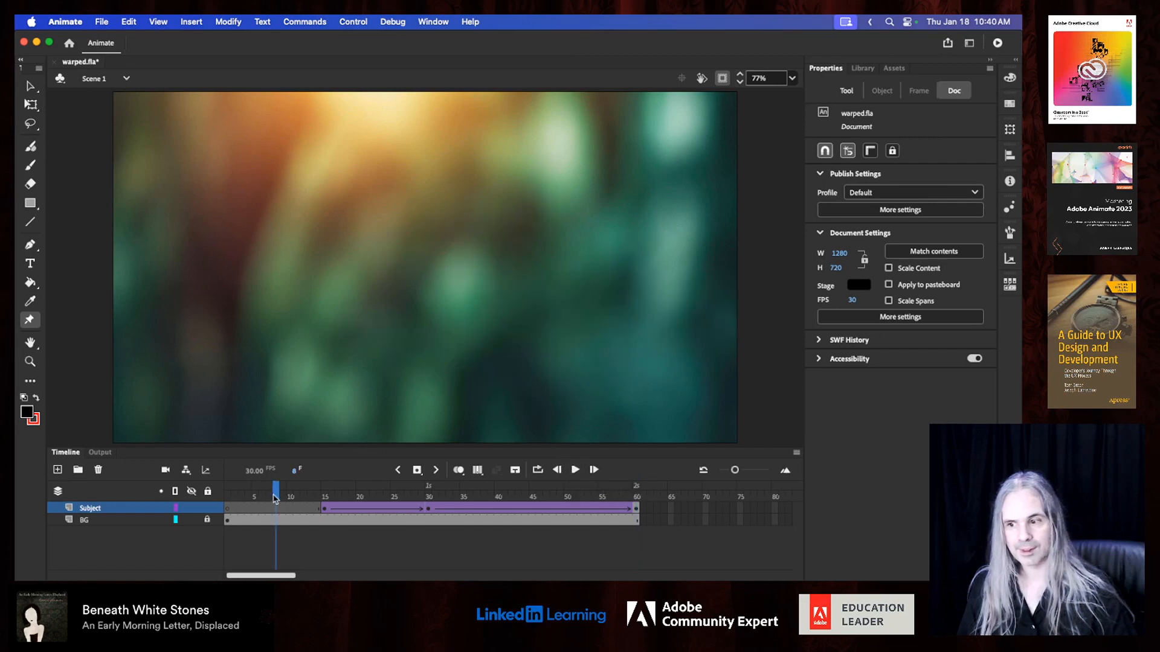
{"action": "left_click", "coordinate": [575, 471]}
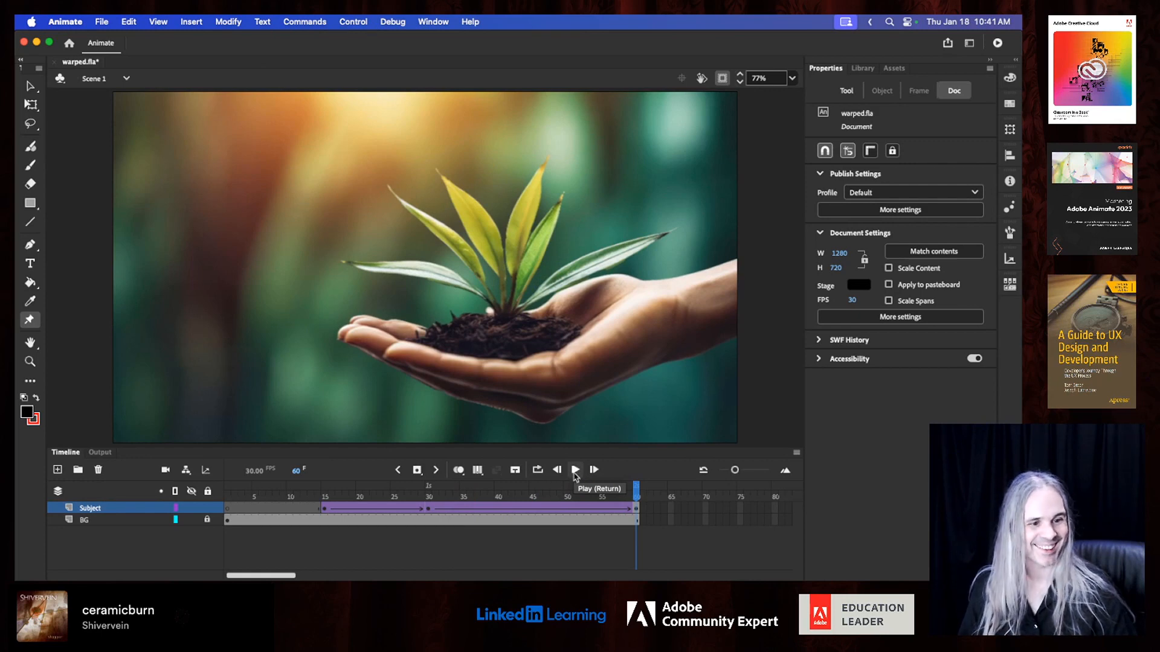
- Change the ease of the Subject tween between frames 15 and 30 to Quad Ease-Out and play it back from frame 10
{"action": "left_click", "coordinate": [413, 509]}
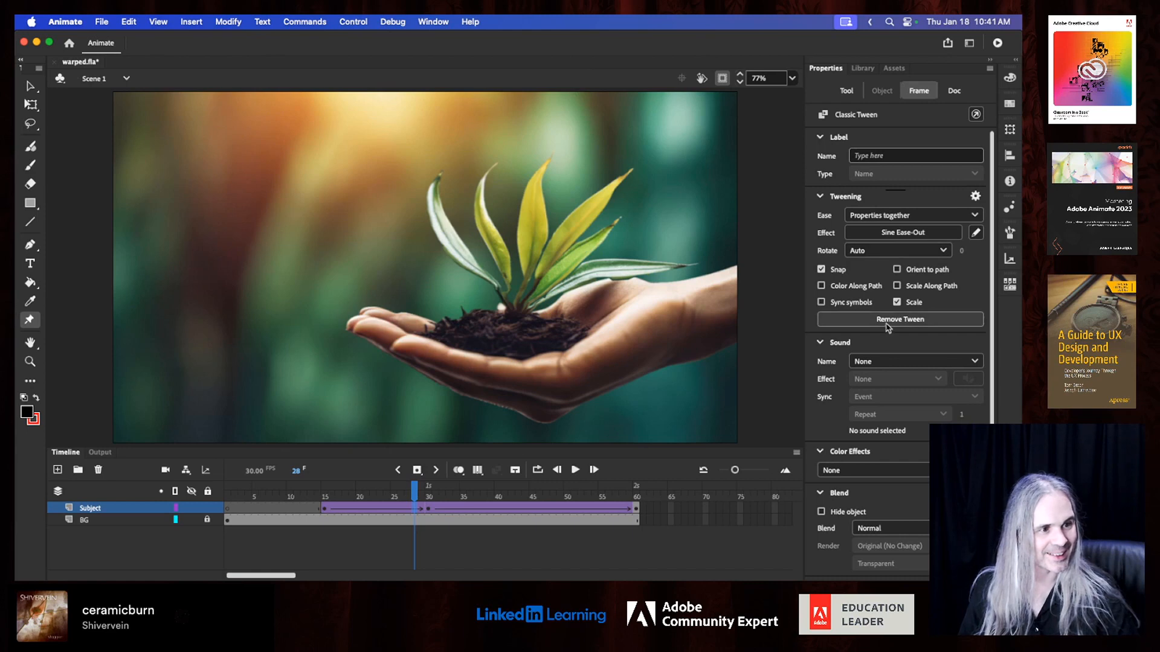
{"action": "left_click", "coordinate": [903, 233]}
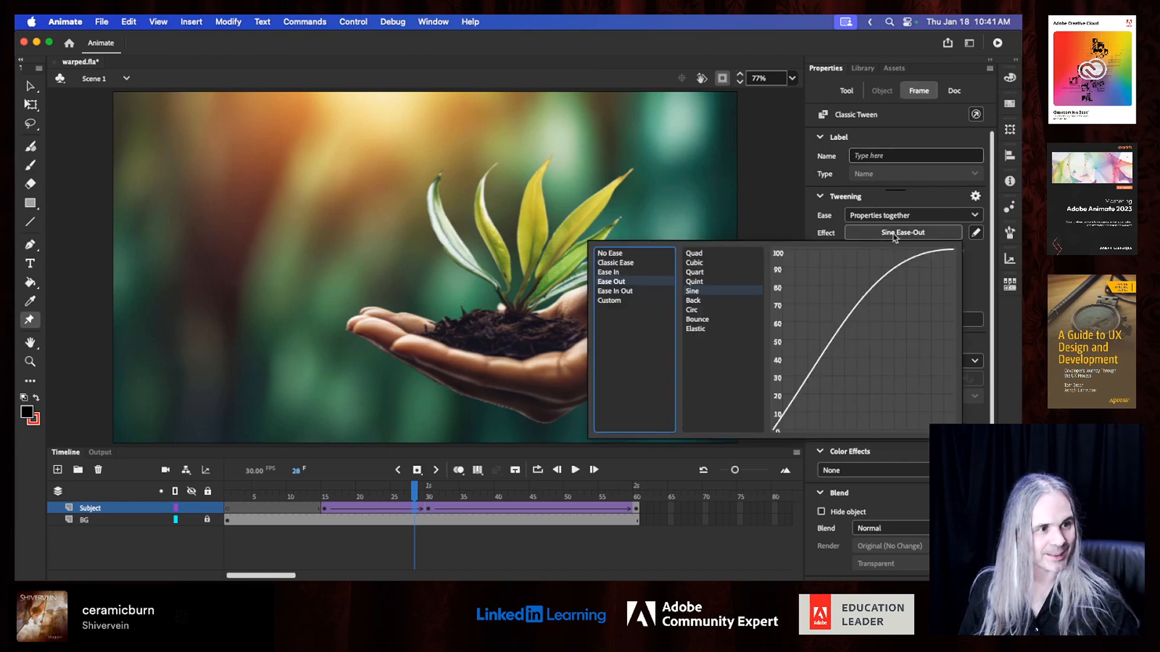
{"action": "left_click", "coordinate": [709, 282]}
{"action": "left_click", "coordinate": [711, 301]}
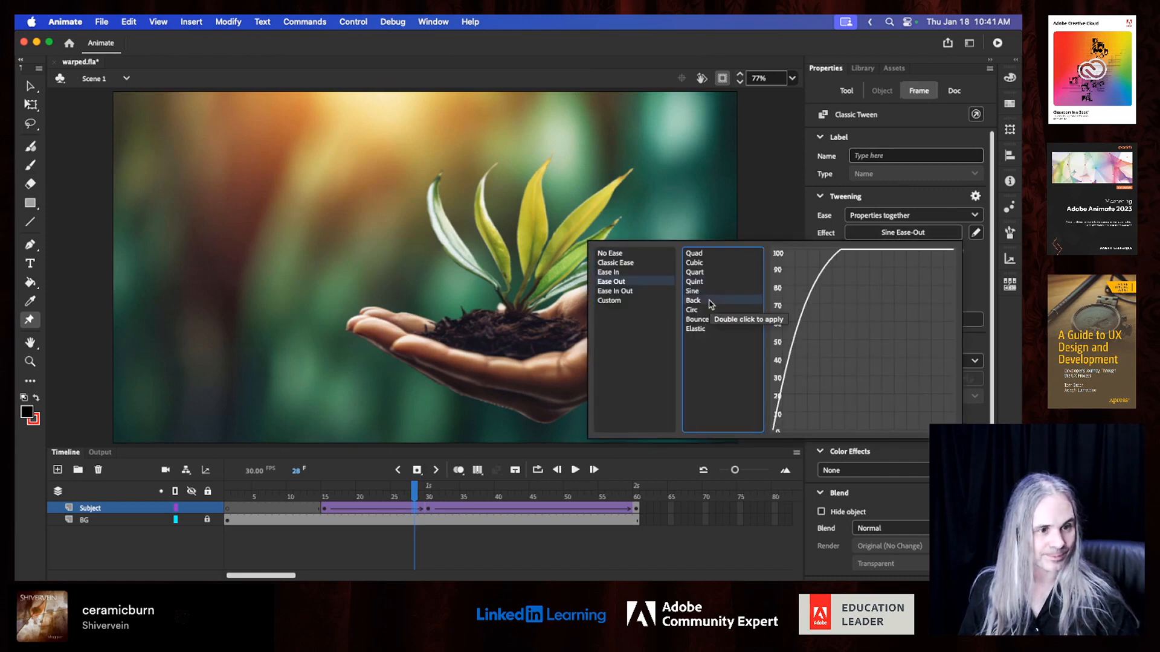
{"action": "left_click", "coordinate": [710, 319]}
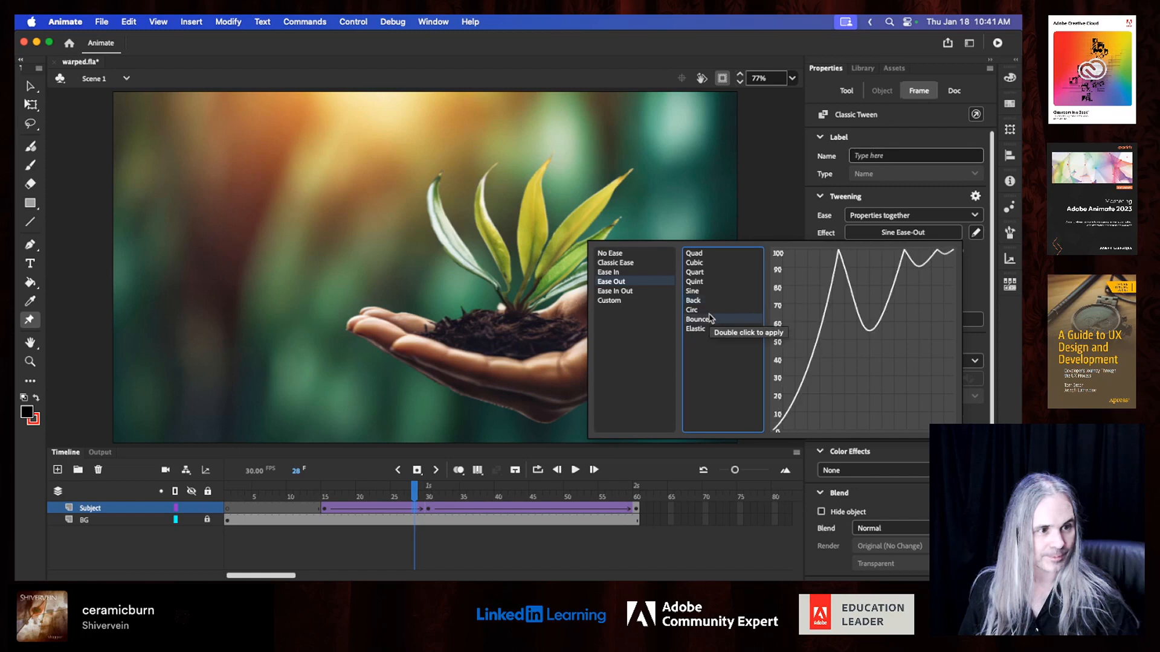
{"action": "left_click", "coordinate": [710, 254]}
{"action": "left_click", "coordinate": [709, 264]}
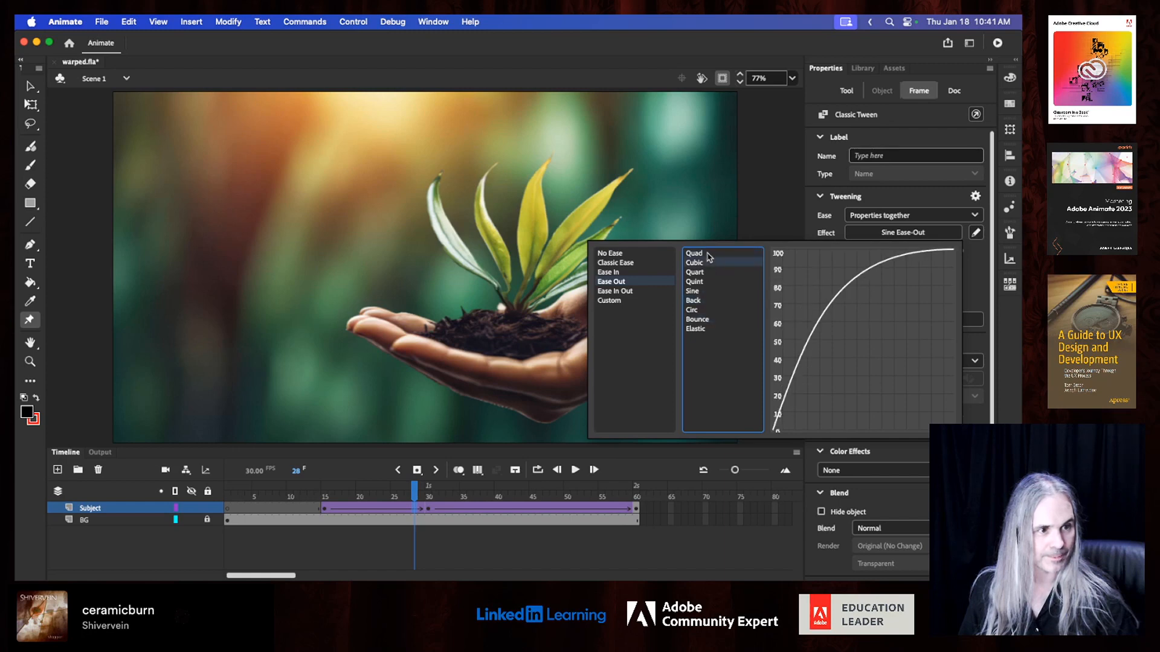
{"action": "left_click", "coordinate": [706, 254]}
{"action": "double_click", "coordinate": [705, 254]}
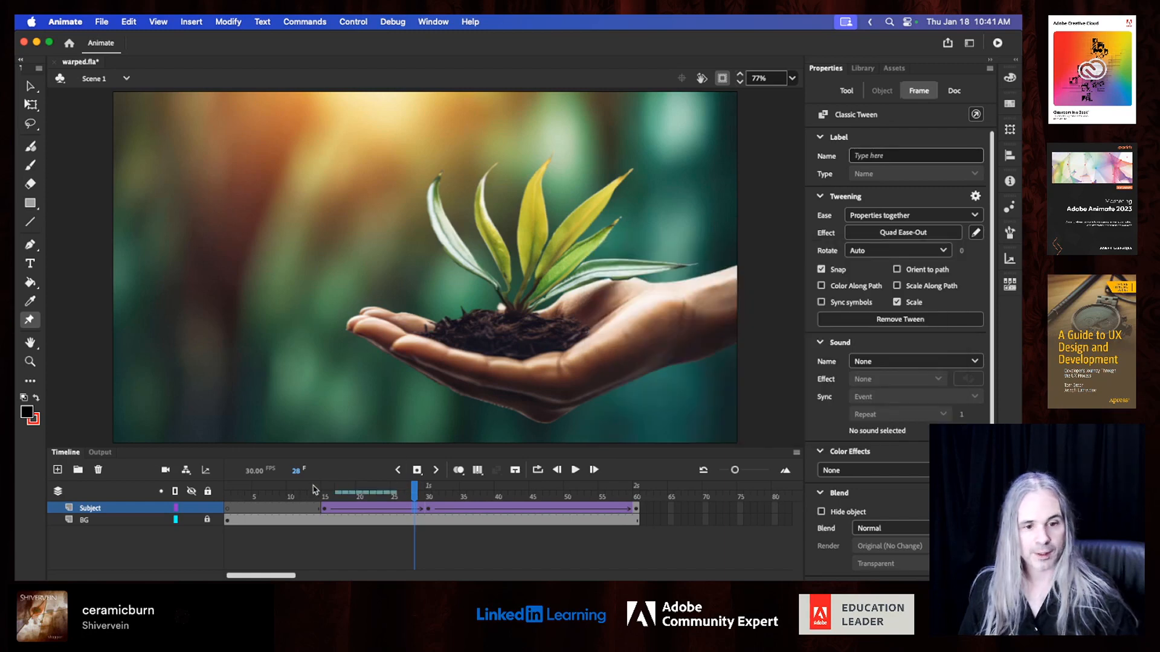
{"action": "left_click", "coordinate": [290, 497]}
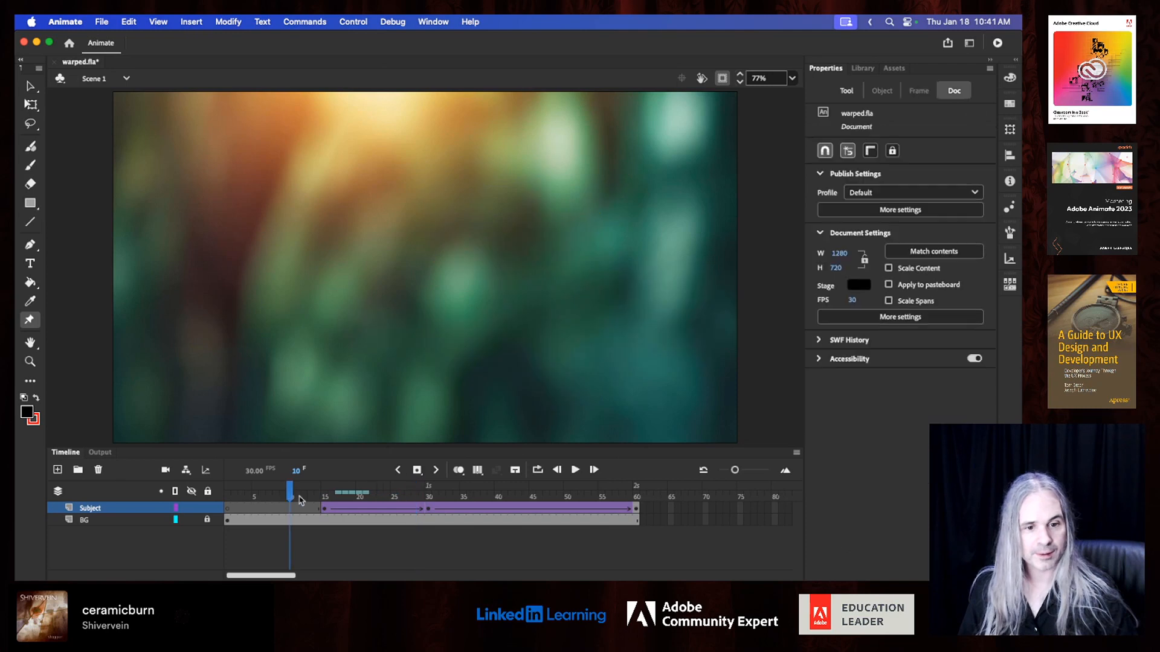
{"action": "left_click", "coordinate": [575, 470]}
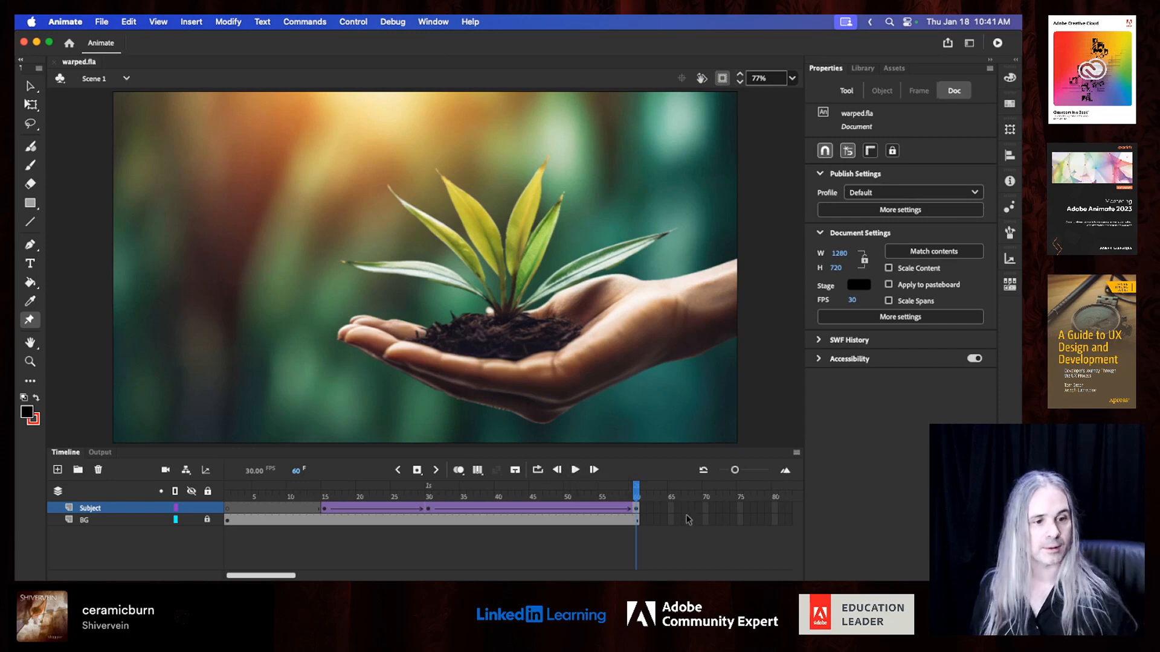
- Try the Quad Ease-In-Out effect on the Subject tween between frames 30 and 60 and play it back from frame 10
{"action": "left_click_drag", "start_coordinate": [520, 507], "coordinate": [553, 511]}
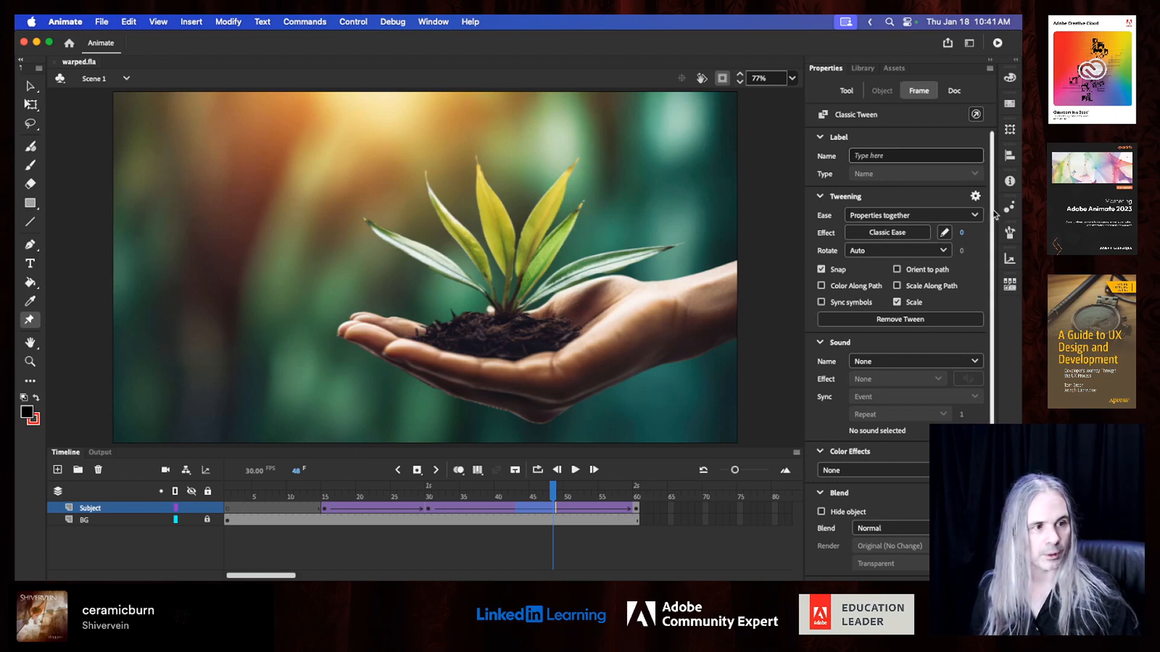
{"action": "left_click", "coordinate": [888, 232]}
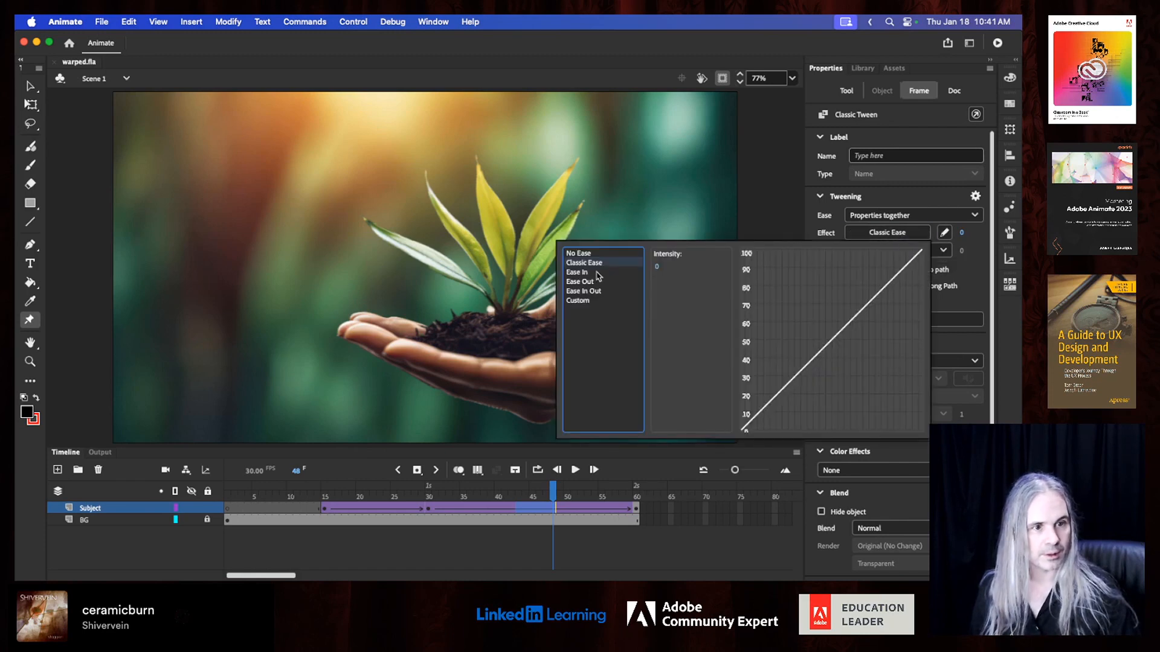
{"action": "left_click", "coordinate": [592, 291]}
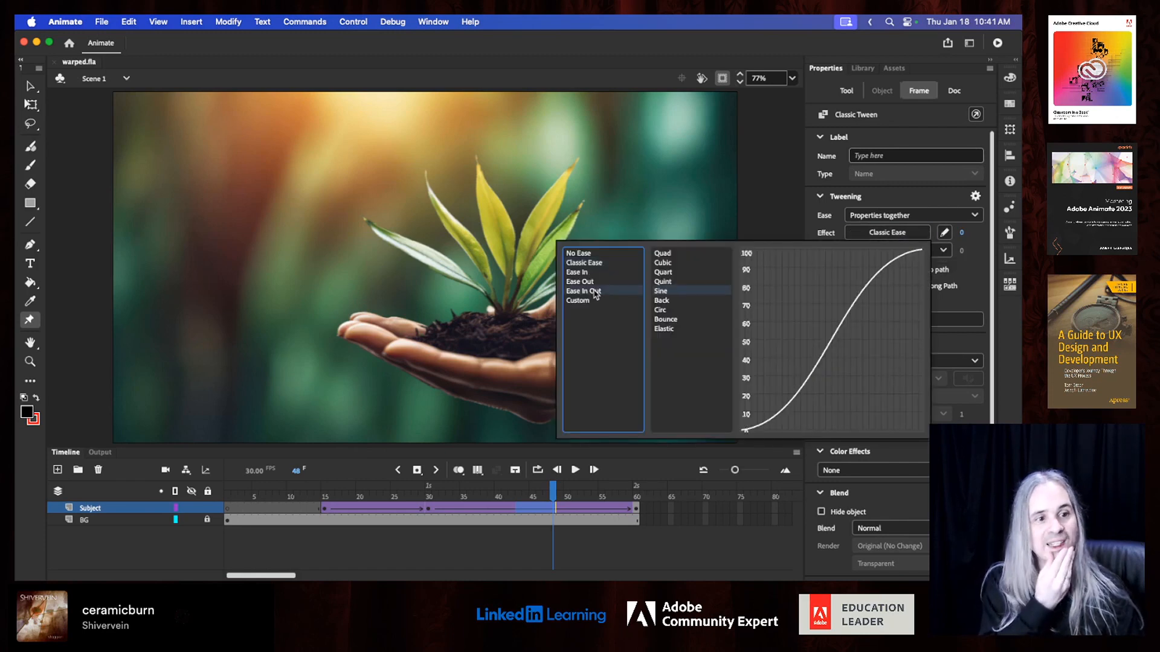
{"action": "left_click", "coordinate": [663, 254]}
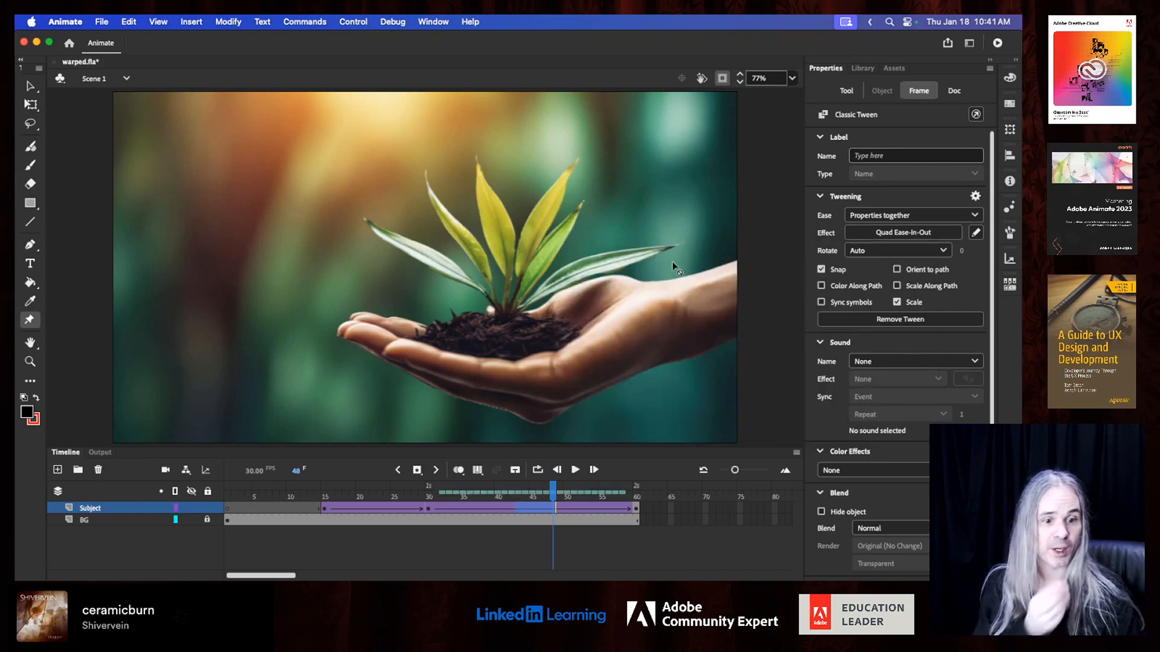
{"action": "left_click", "coordinate": [290, 501]}
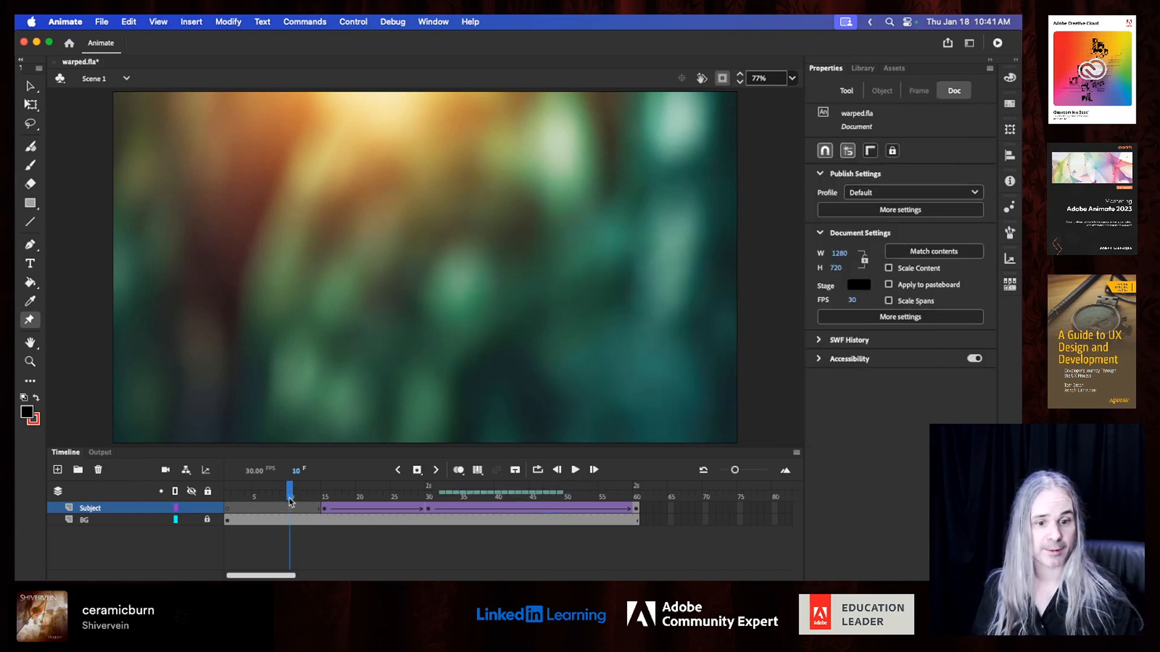
{"action": "left_click", "coordinate": [575, 470]}
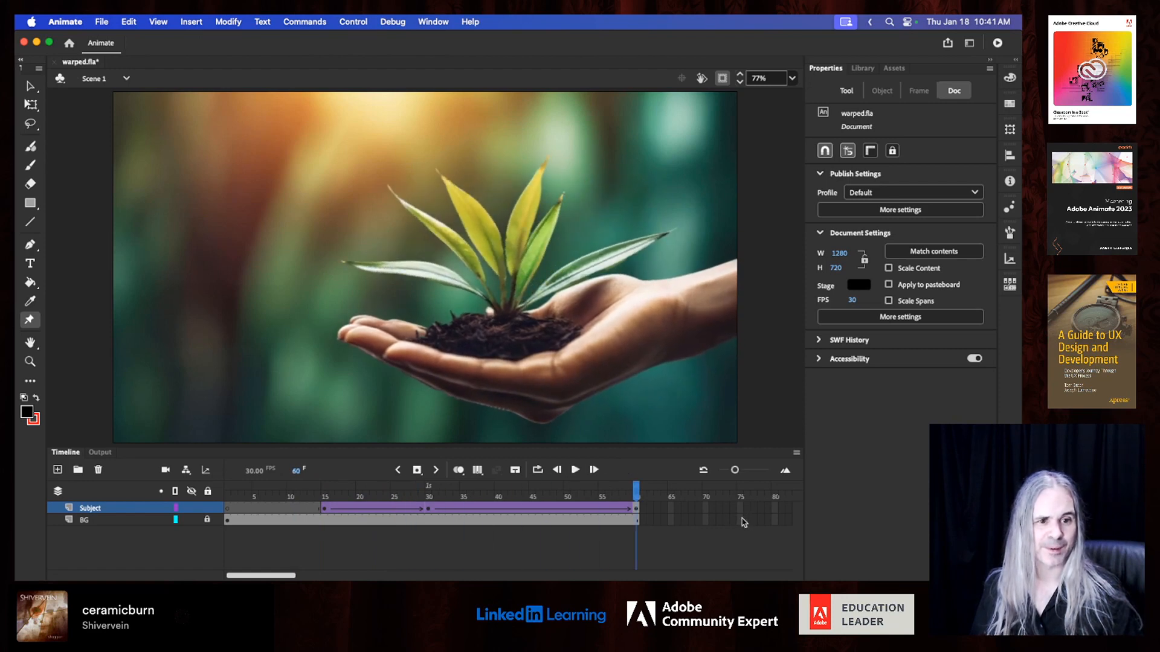
- Try the Quad Ease-Out effect on the Subject tween between frames 30 and 60 and play the animation twice
{"action": "left_click", "coordinate": [530, 507]}
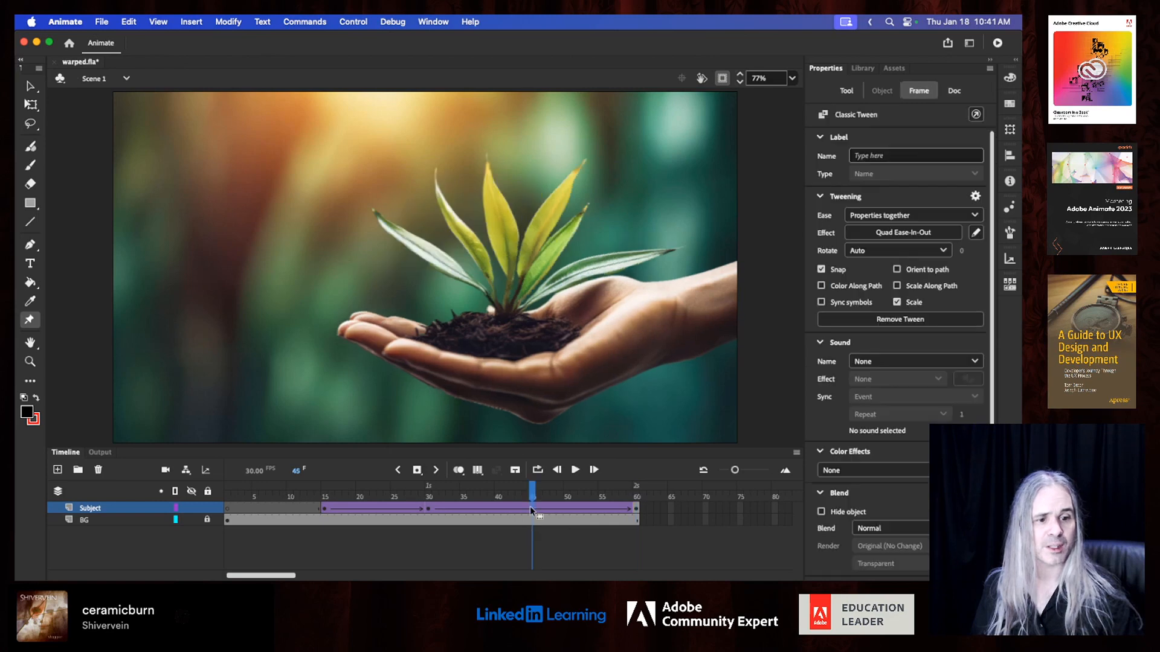
{"action": "left_click", "coordinate": [916, 234]}
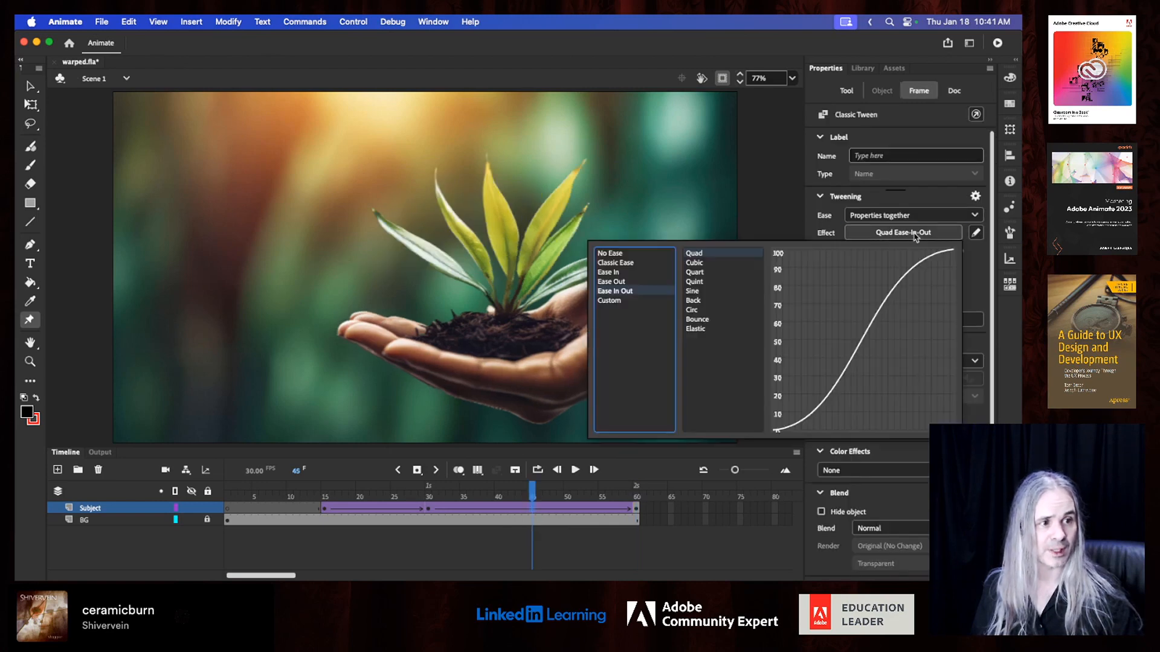
{"action": "left_click", "coordinate": [619, 282]}
{"action": "double_click", "coordinate": [704, 254]}
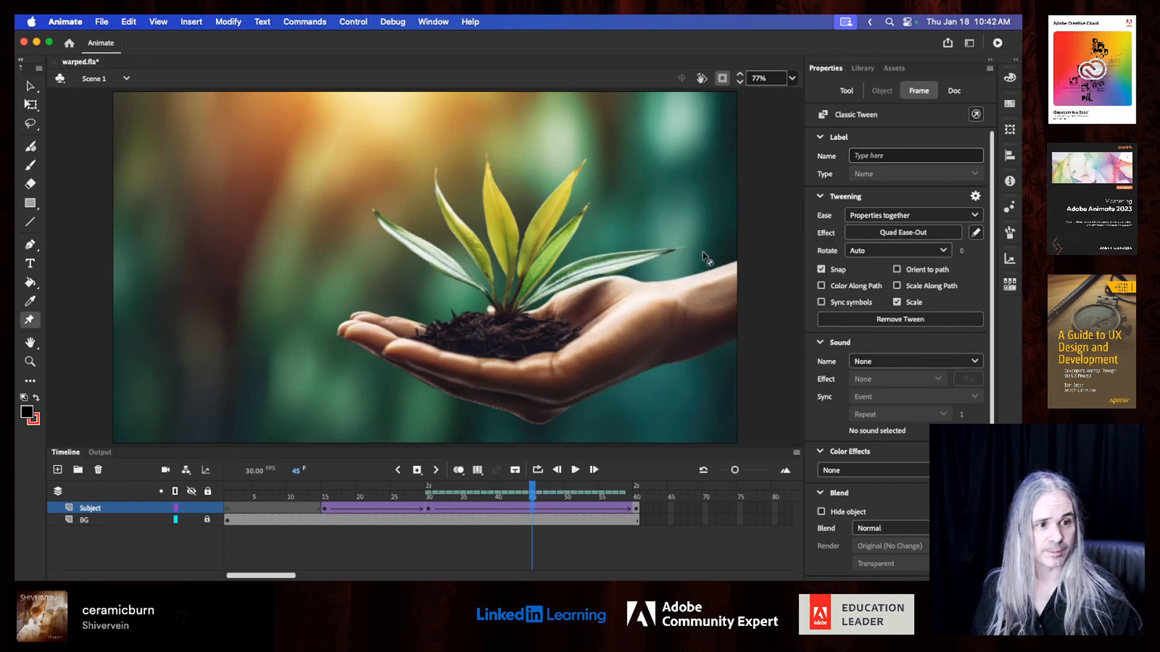
{"action": "left_click", "coordinate": [234, 497]}
{"action": "left_click", "coordinate": [575, 470]}
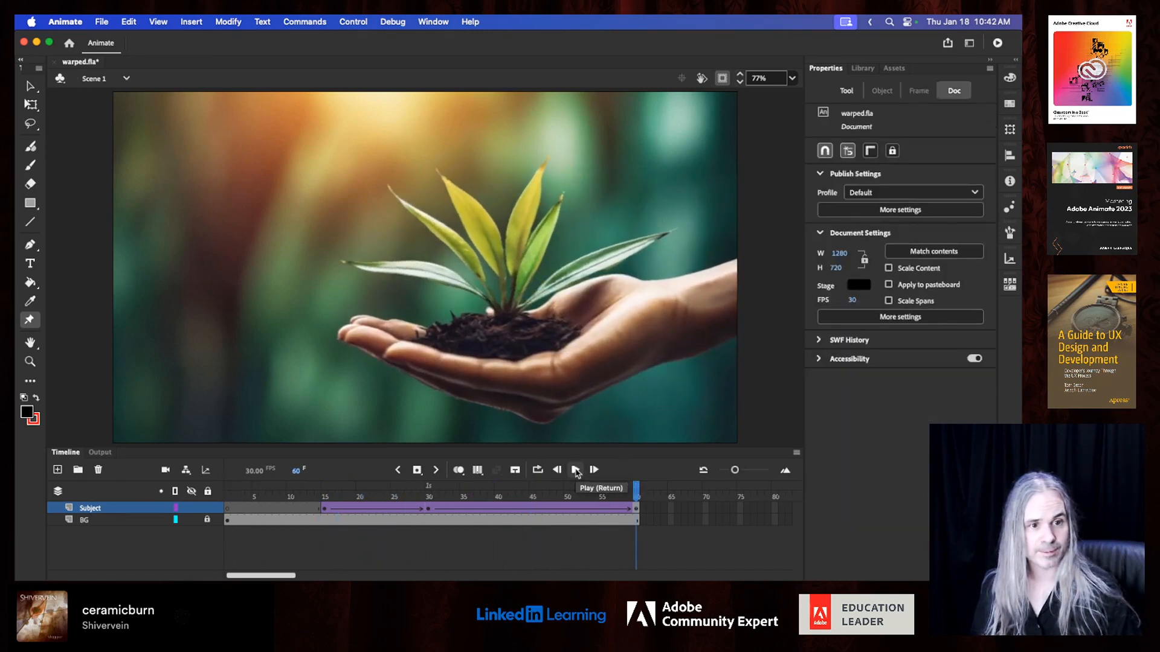
{"action": "left_click", "coordinate": [575, 470]}
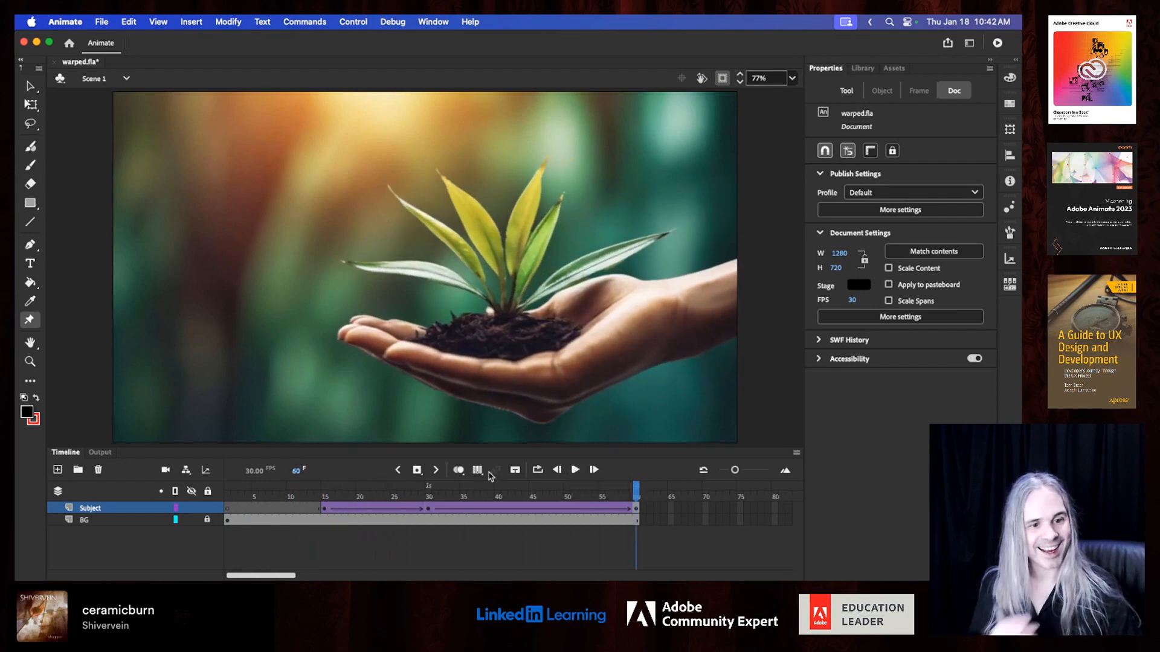
- Compare the Ease Out curves for the Subject tween between frames 30 and 60 and apply Sine Ease-Out
{"action": "left_click", "coordinate": [475, 507]}
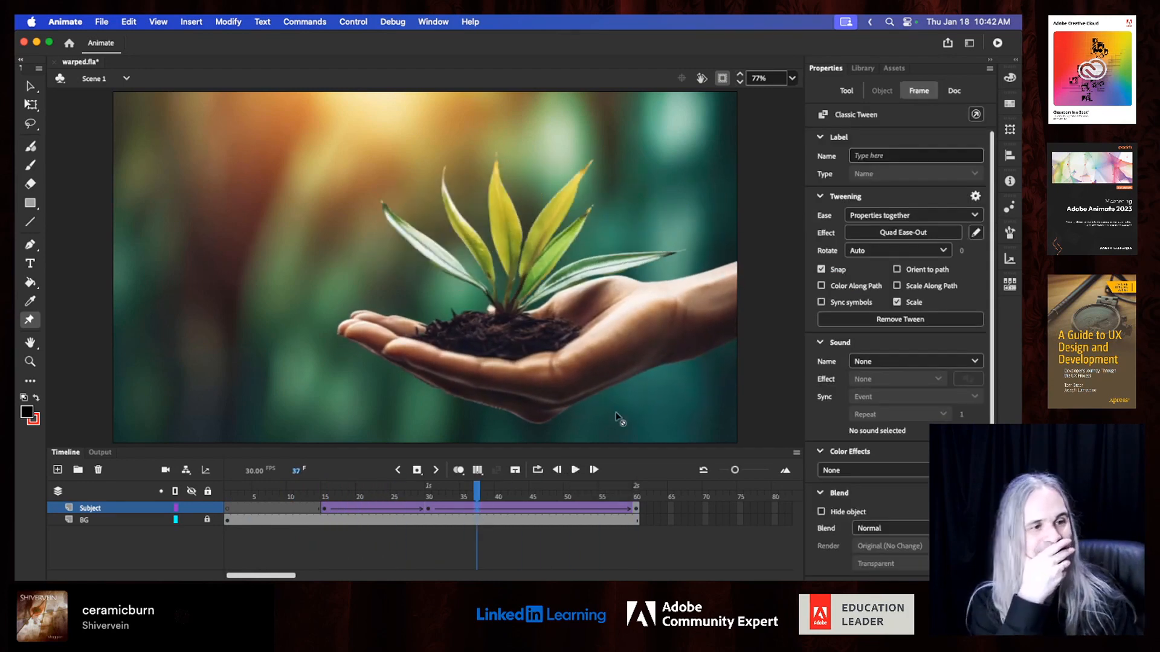
{"action": "left_click", "coordinate": [921, 234]}
{"action": "left_click", "coordinate": [709, 263]}
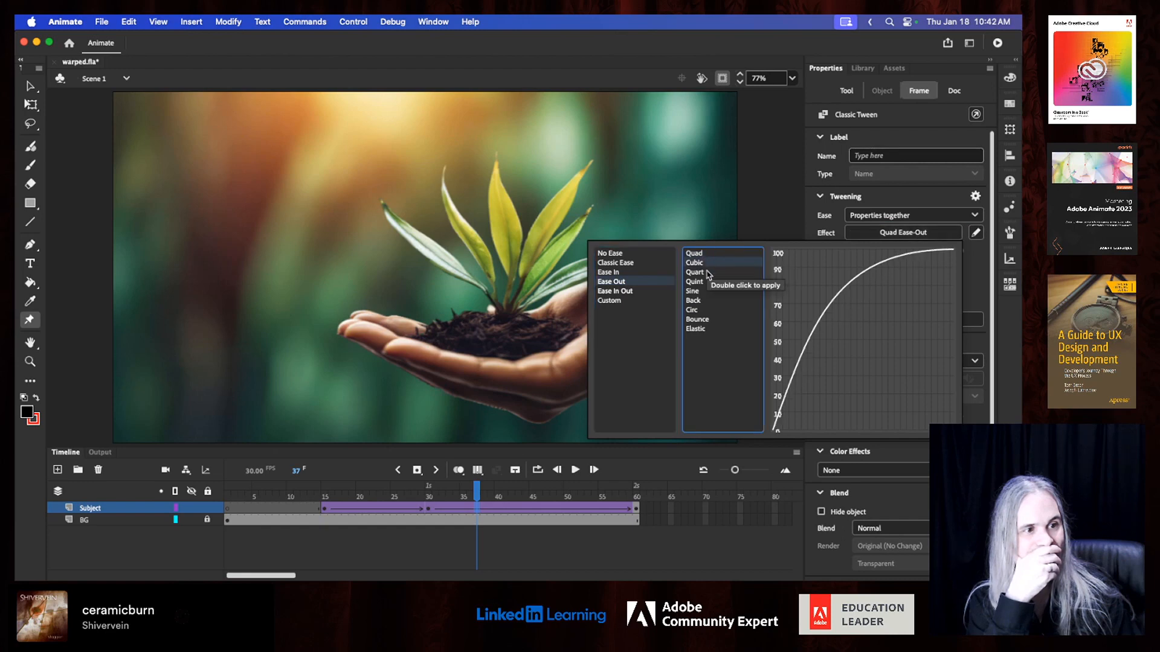
{"action": "left_click", "coordinate": [708, 272]}
{"action": "left_click", "coordinate": [707, 291]}
{"action": "left_click", "coordinate": [708, 300]}
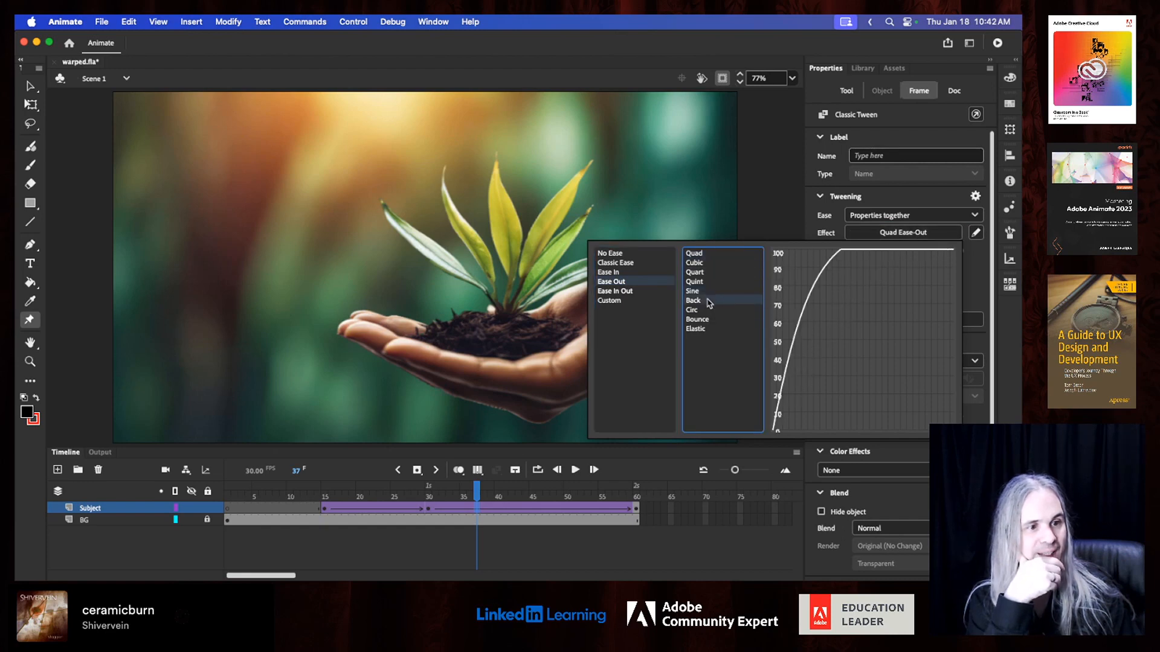
{"action": "left_click", "coordinate": [708, 310]}
{"action": "left_click", "coordinate": [710, 282]}
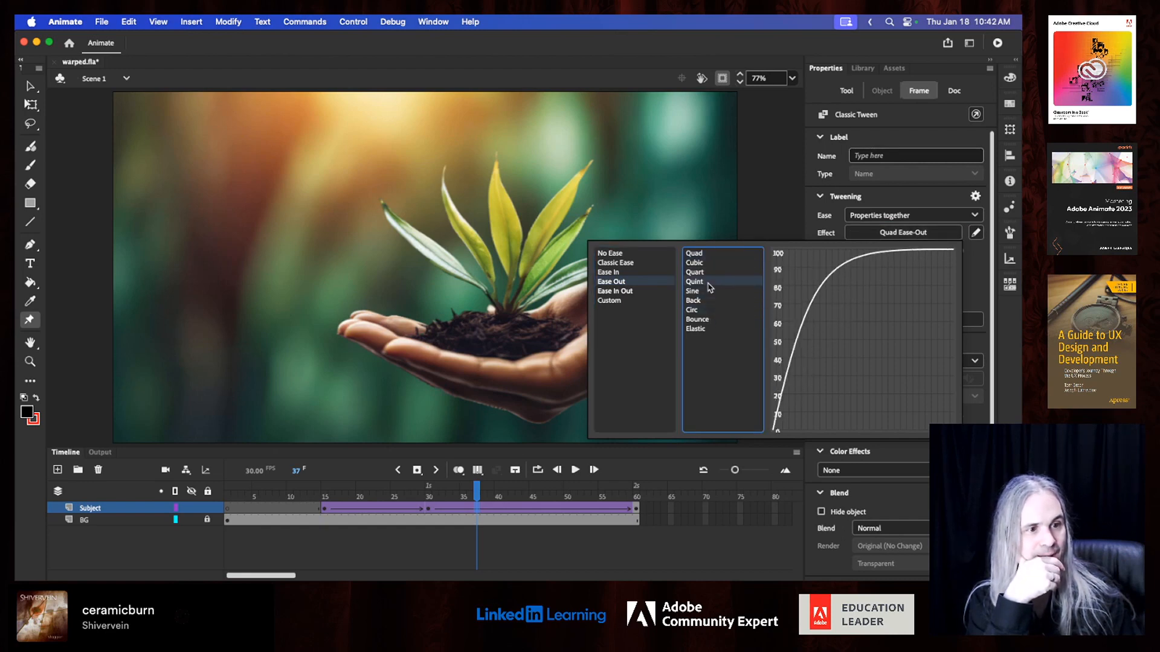
{"action": "left_click", "coordinate": [711, 291]}
{"action": "double_click", "coordinate": [710, 294]}
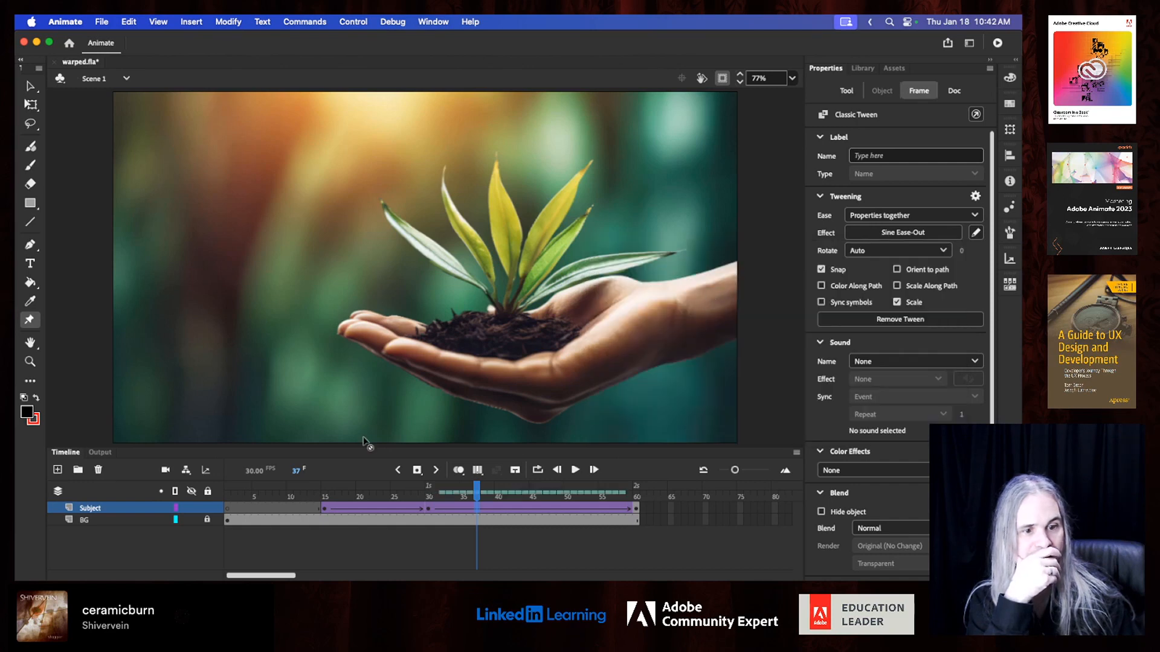
- Play the animation repeatedly from frame 1 to review the easing of both tweens, and save the document
{"action": "left_click", "coordinate": [229, 497]}
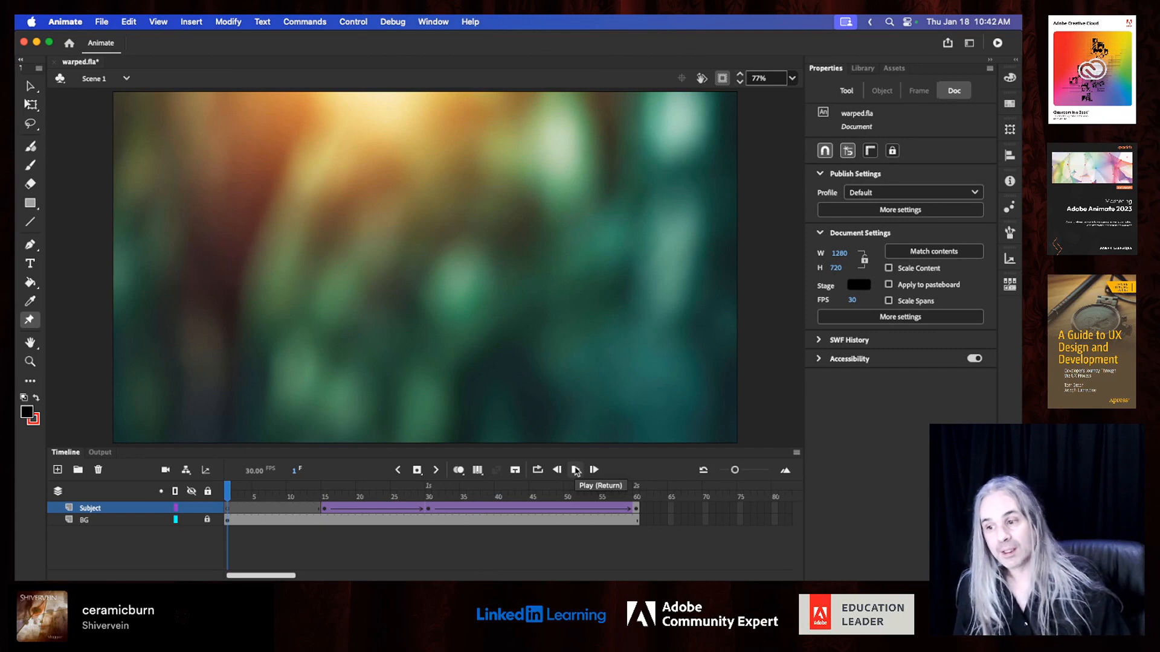
{"action": "left_click", "coordinate": [575, 470]}
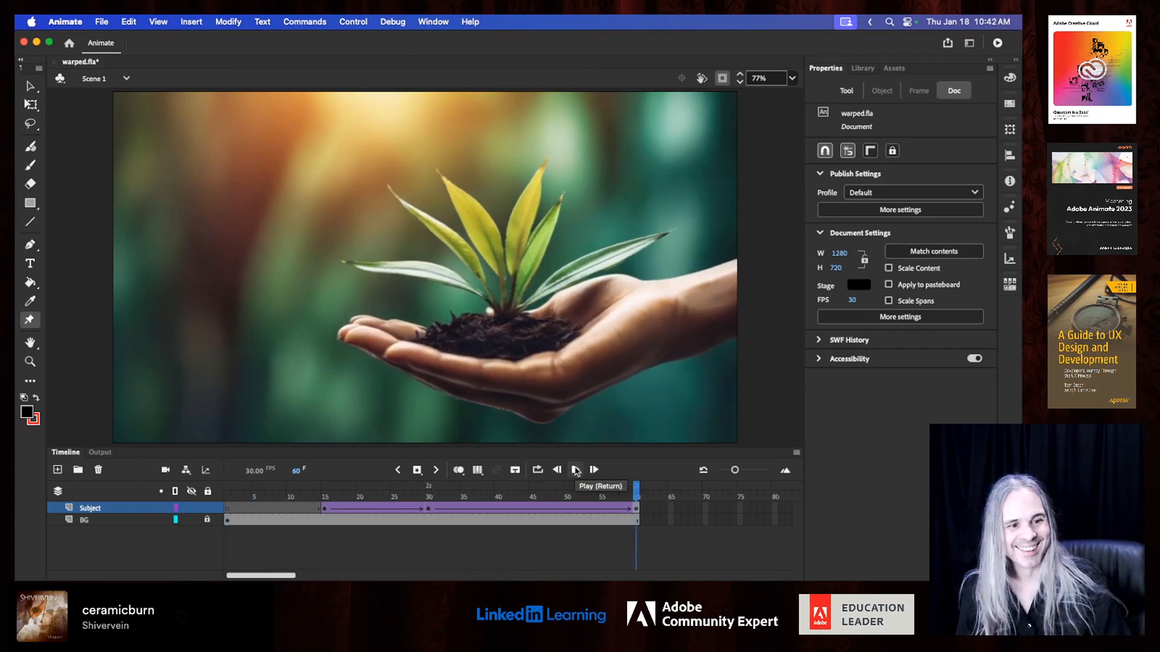
{"action": "left_click", "coordinate": [576, 469]}
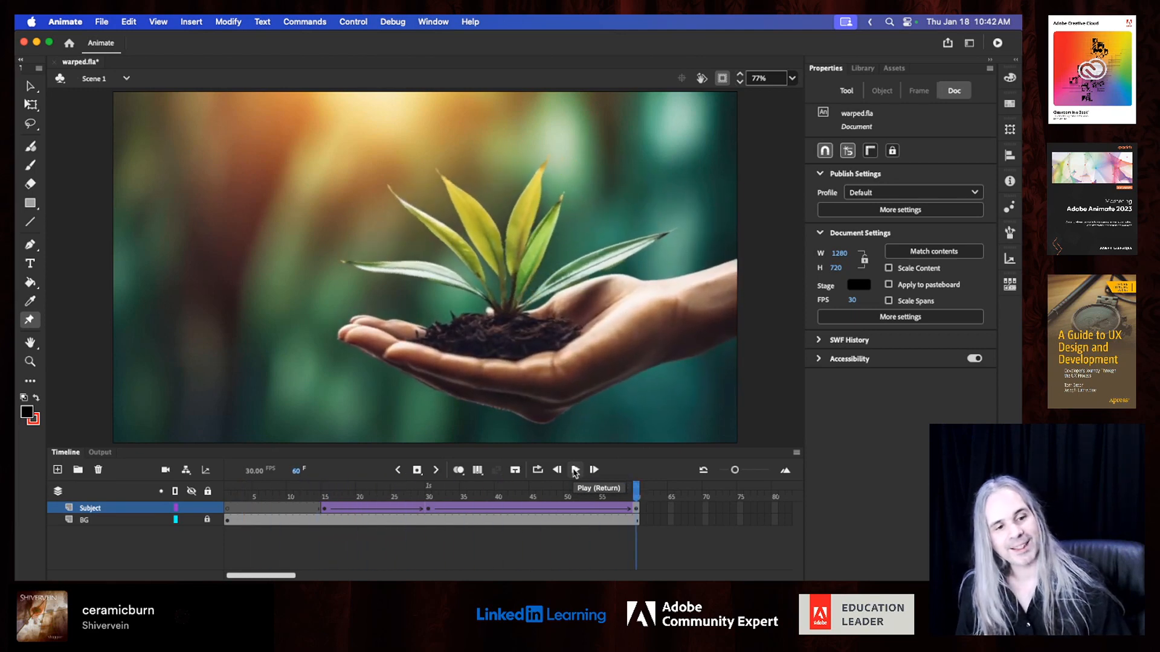
{"action": "left_click", "coordinate": [575, 470]}
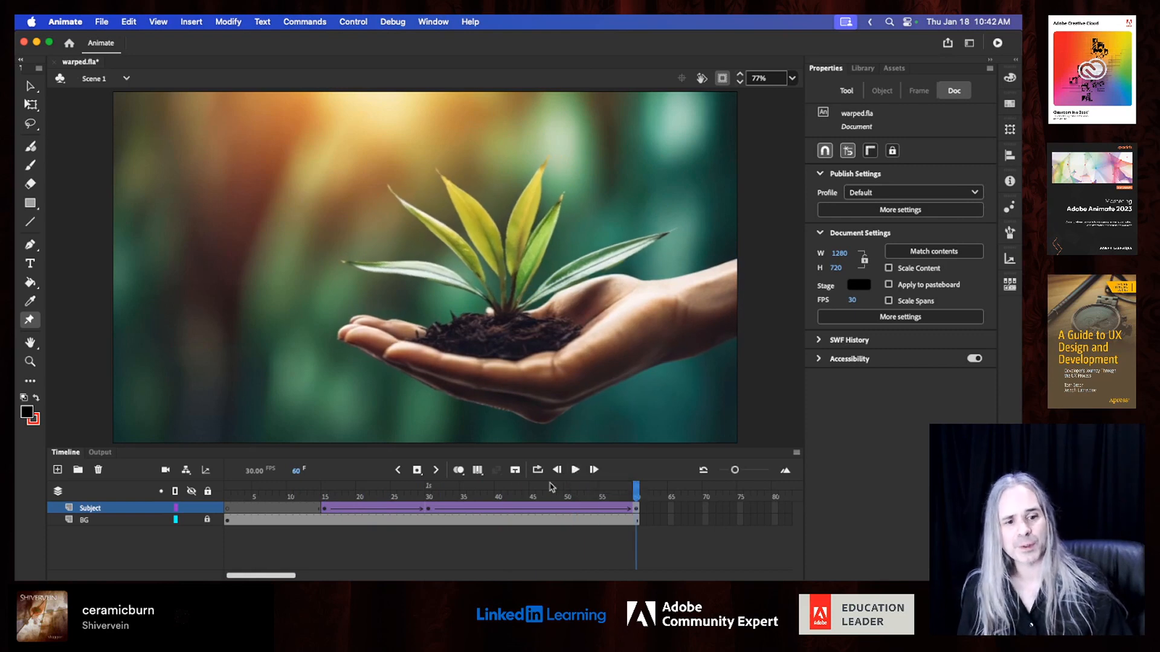
{"action": "key", "text": "super+s"}
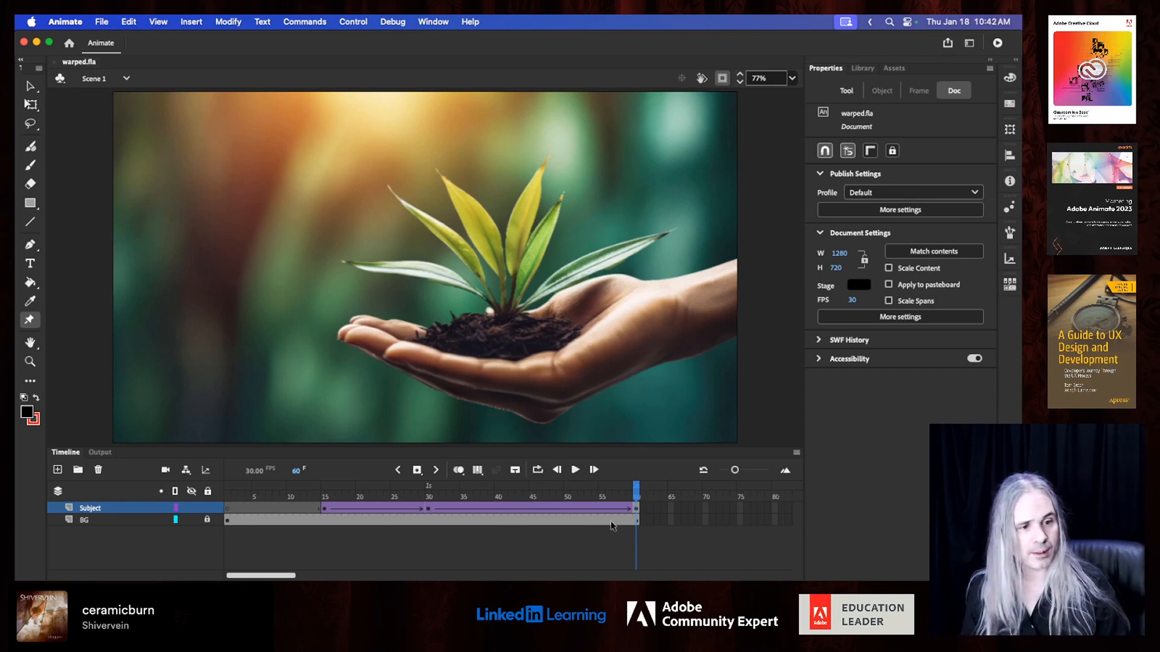
- Extend the Subject and BG layers to frame 120 by inserting frames on both
{"action": "scroll", "coordinate": [686, 518], "scroll_direction": "right", "scroll_amount": 5}
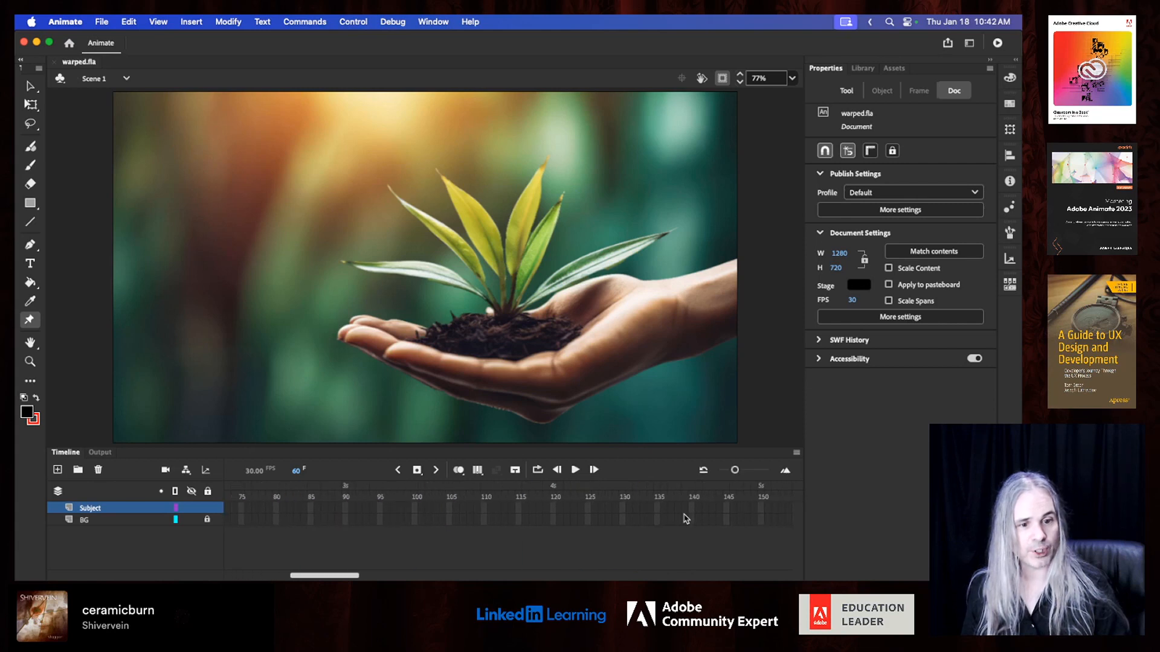
{"action": "scroll", "coordinate": [686, 518], "scroll_direction": "left", "scroll_amount": 2}
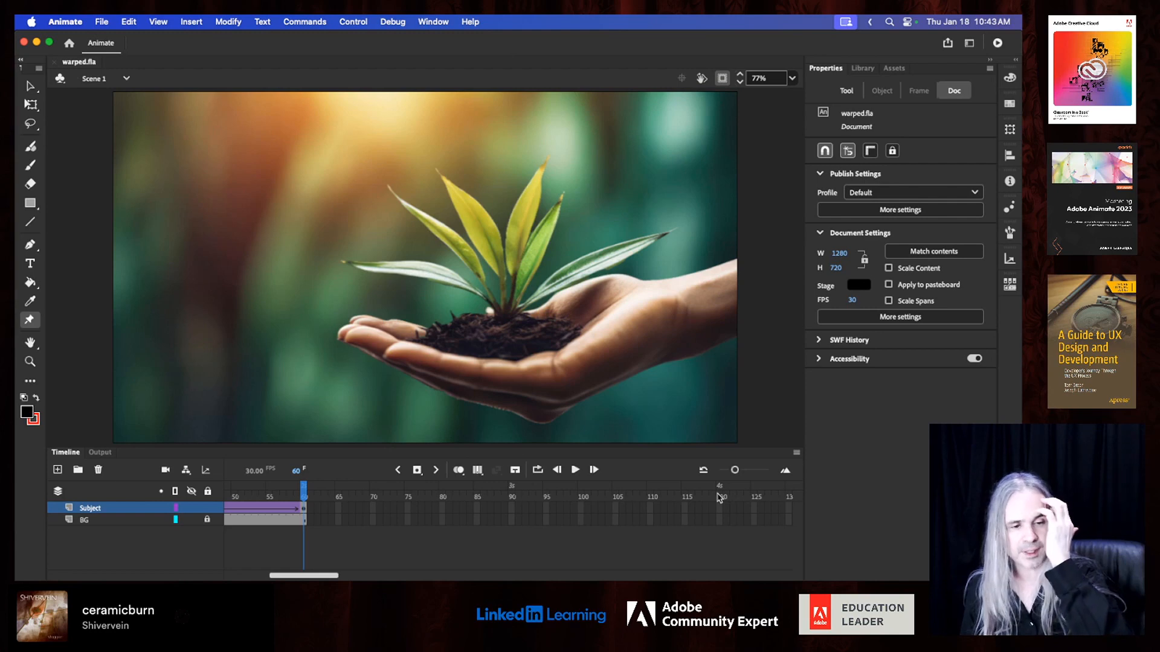
{"action": "left_click_drag", "start_coordinate": [720, 508], "coordinate": [720, 530]}
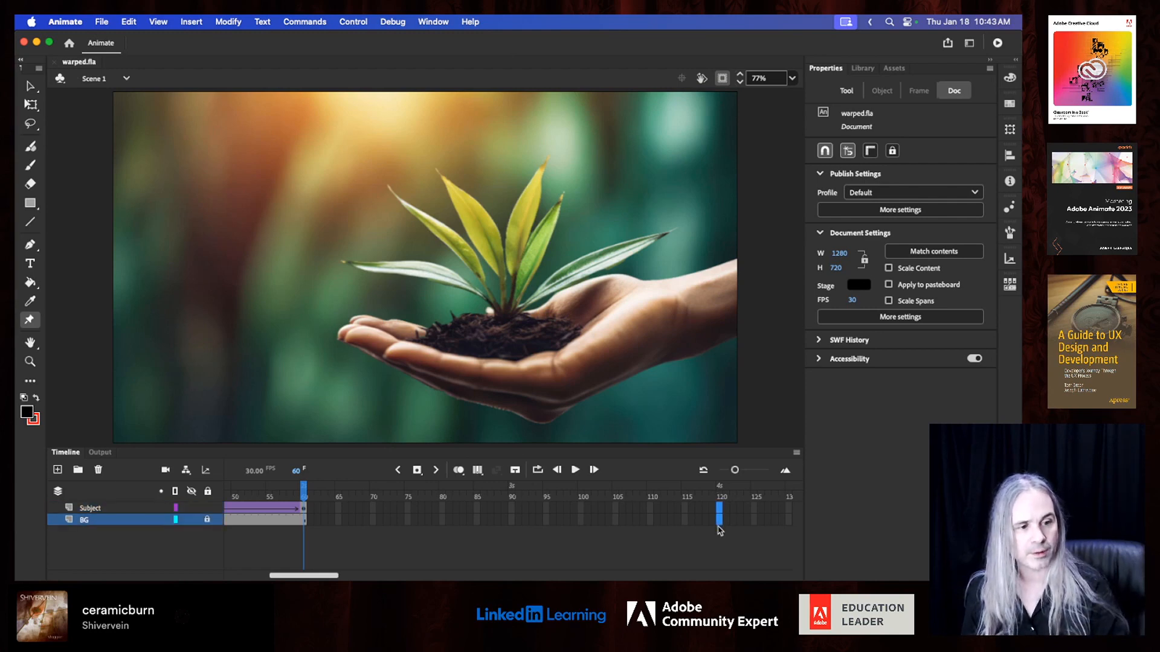
{"action": "left_click", "coordinate": [420, 476]}
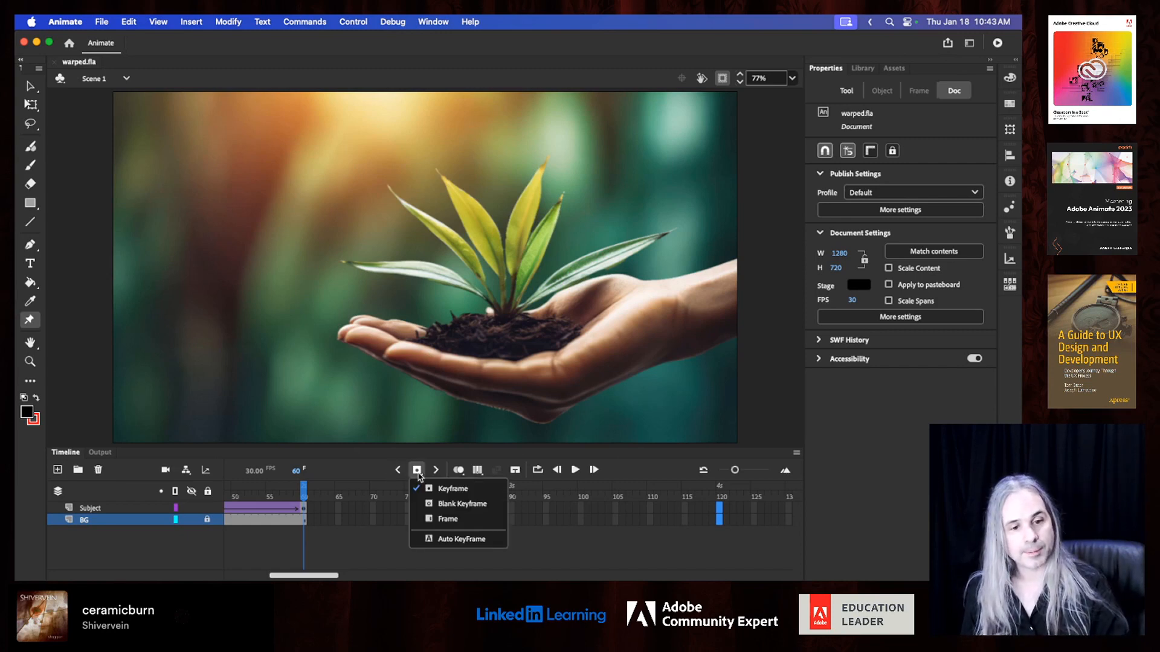
{"action": "left_click", "coordinate": [463, 520]}
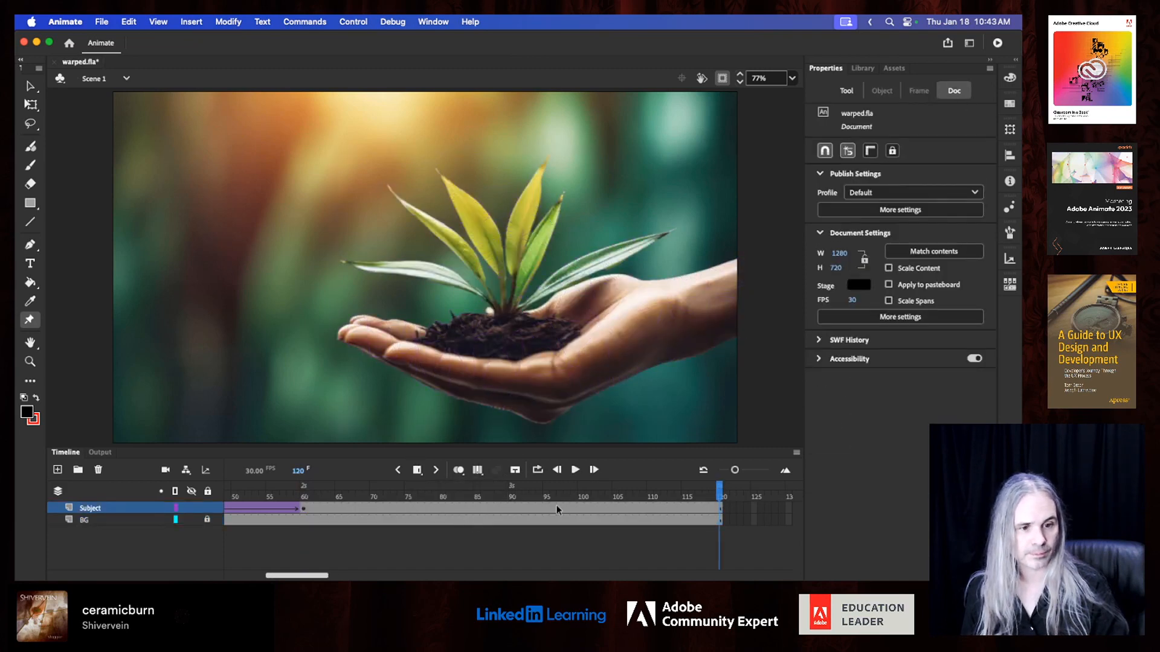
- Insert keyframes at frames 80 and 120 on the Subject layer and save the document with frame 80 selected
{"action": "left_click", "coordinate": [440, 509]}
{"action": "left_click", "coordinate": [416, 471]}
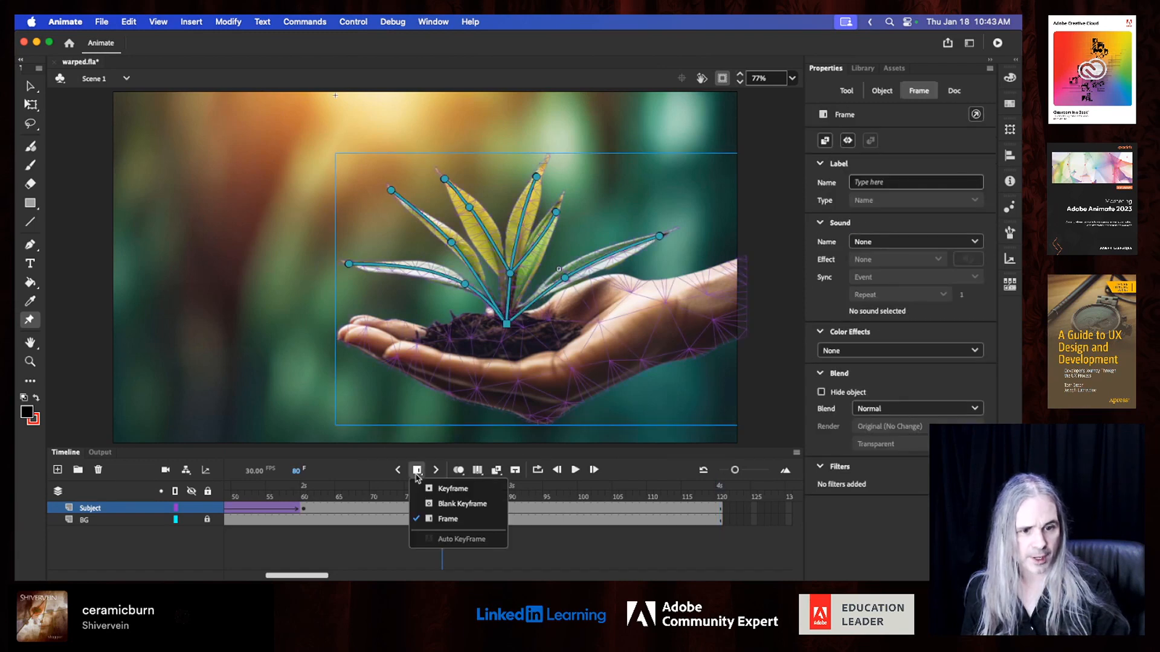
{"action": "left_click", "coordinate": [440, 490]}
{"action": "key", "text": "Return"}
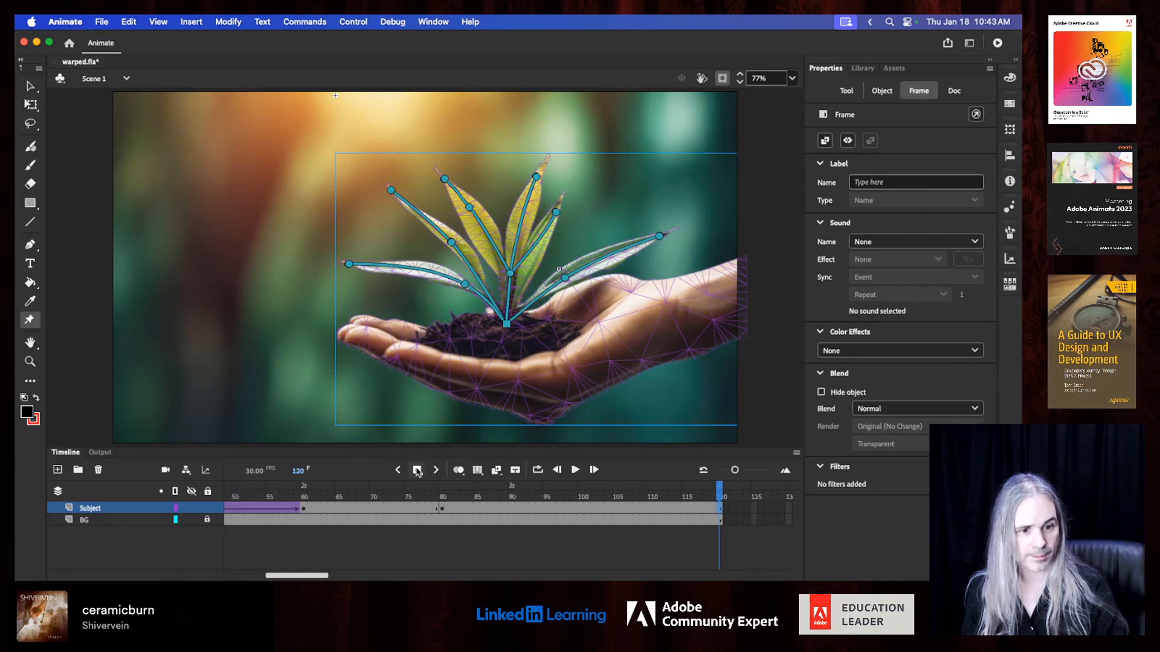
{"action": "left_click", "coordinate": [440, 506]}
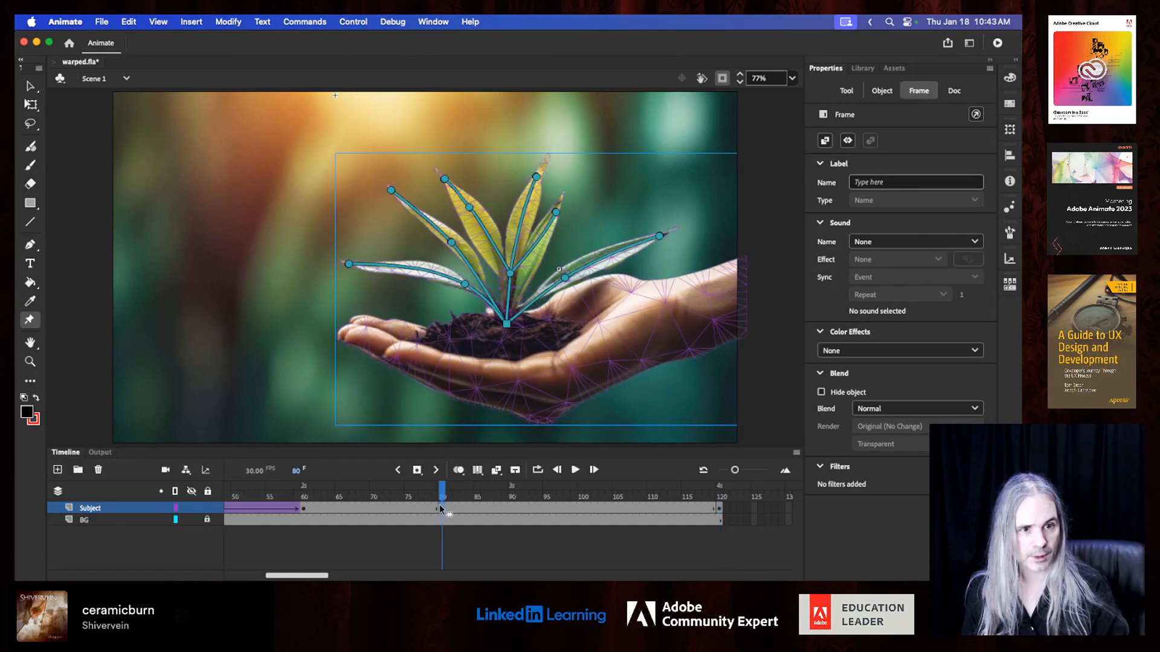
{"action": "key", "text": "super+s"}
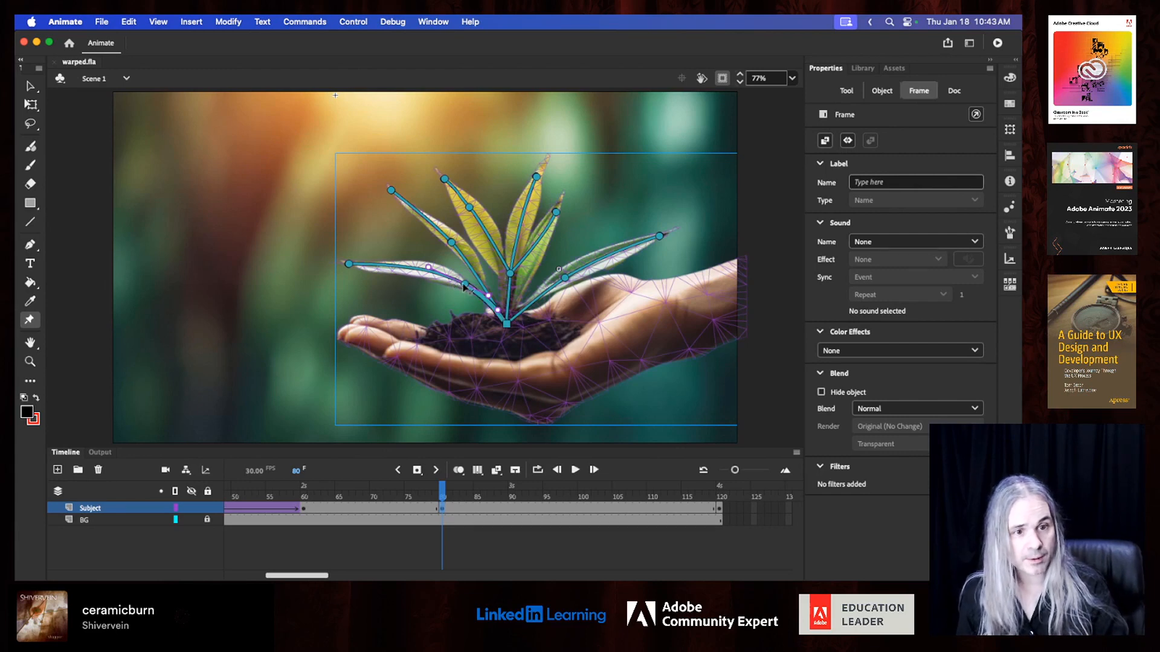
- Raise the lowest leaf on each side of the plant slightly at frame 80 using their middle bone joints
{"action": "left_click_drag", "start_coordinate": [464, 288], "coordinate": [467, 279]}
{"action": "left_click", "coordinate": [563, 280]}
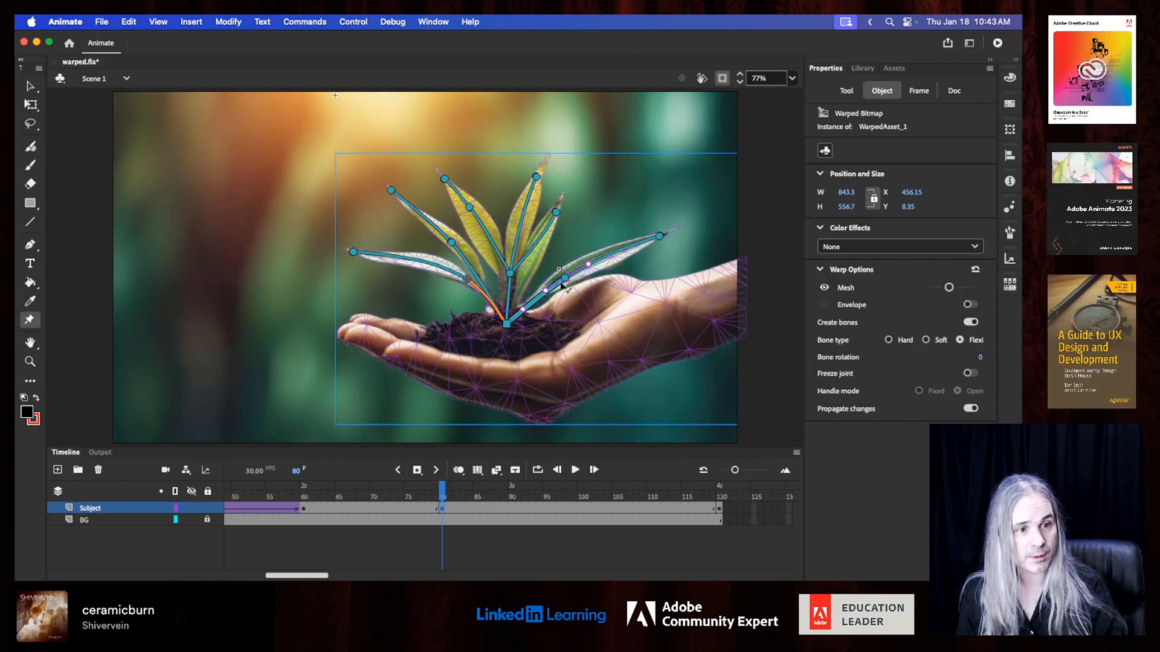
{"action": "left_click_drag", "start_coordinate": [564, 279], "coordinate": [561, 273]}
- Pose the upper leaves at frame 80, tilting the tall central leaf left and bending the two upper-left leaves slightly upward
{"action": "left_click", "coordinate": [525, 221]}
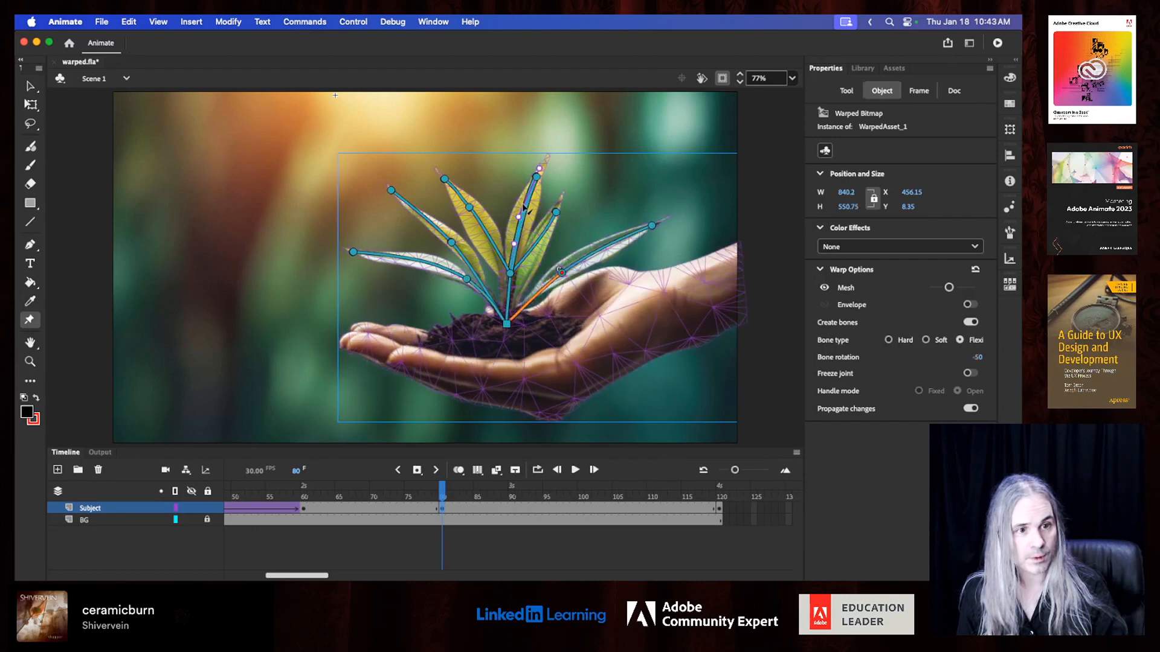
{"action": "left_click_drag", "start_coordinate": [536, 179], "coordinate": [527, 177]}
{"action": "left_click", "coordinate": [551, 222]}
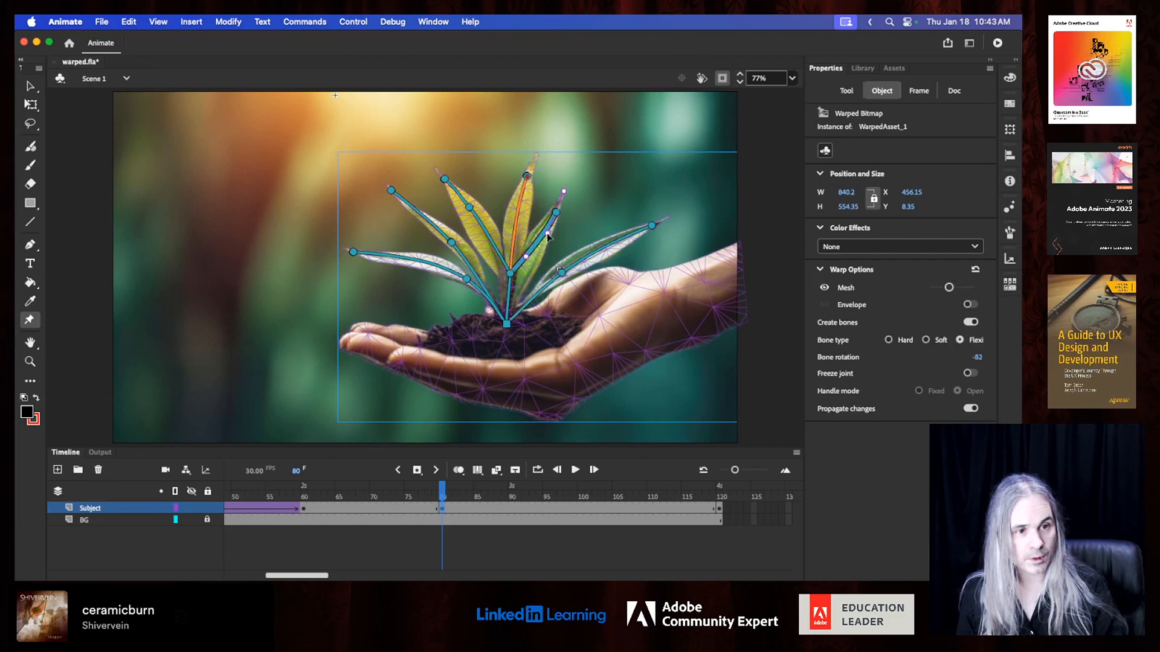
{"action": "left_click", "coordinate": [467, 203]}
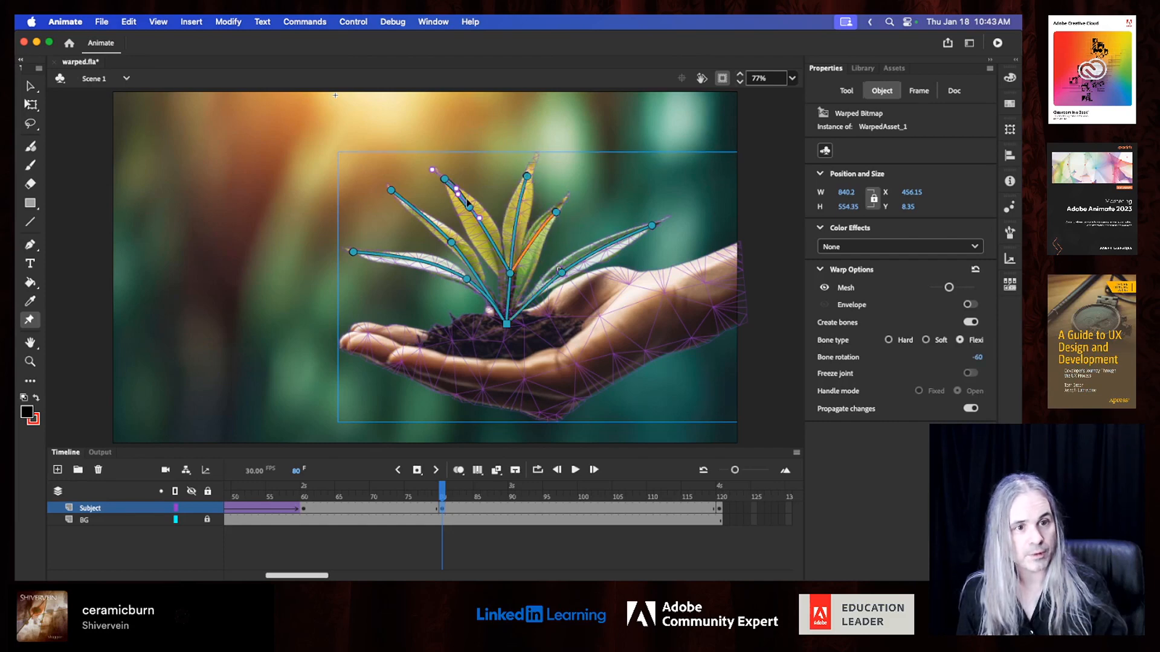
{"action": "mouse_move", "coordinate": [467, 203]}
{"action": "left_mouse_down"}
{"action": "mouse_move", "coordinate": [493, 232]}
{"action": "mouse_move", "coordinate": [462, 198]}
{"action": "left_mouse_up"}
{"action": "left_click", "coordinate": [452, 243]}
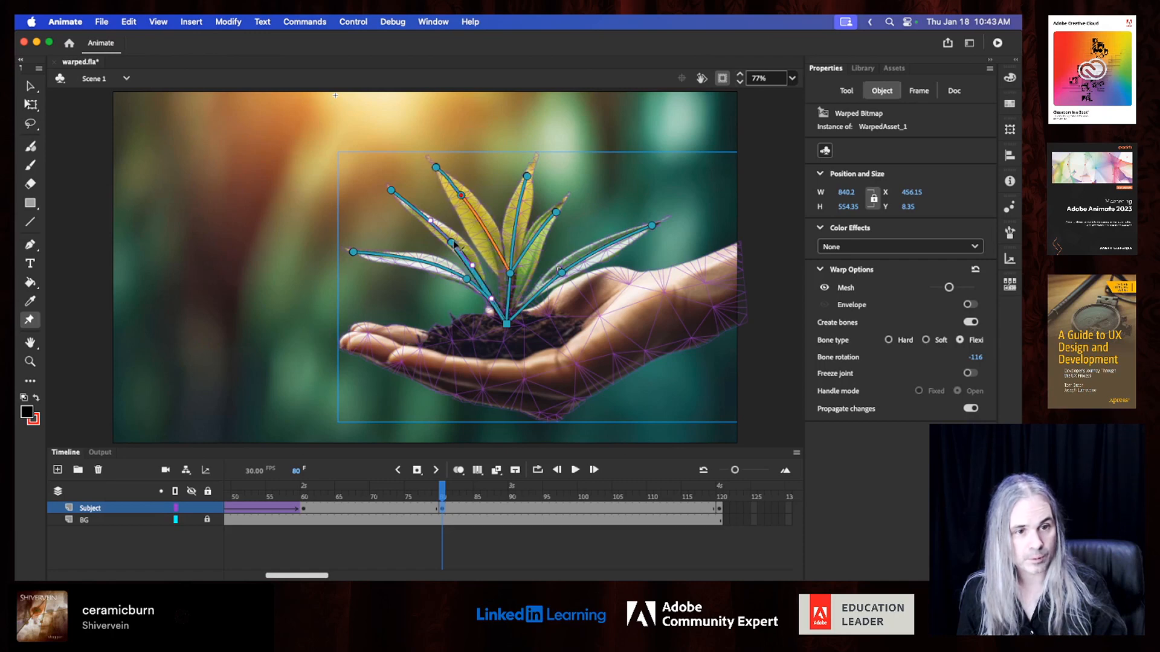
{"action": "left_click_drag", "start_coordinate": [455, 244], "coordinate": [432, 215]}
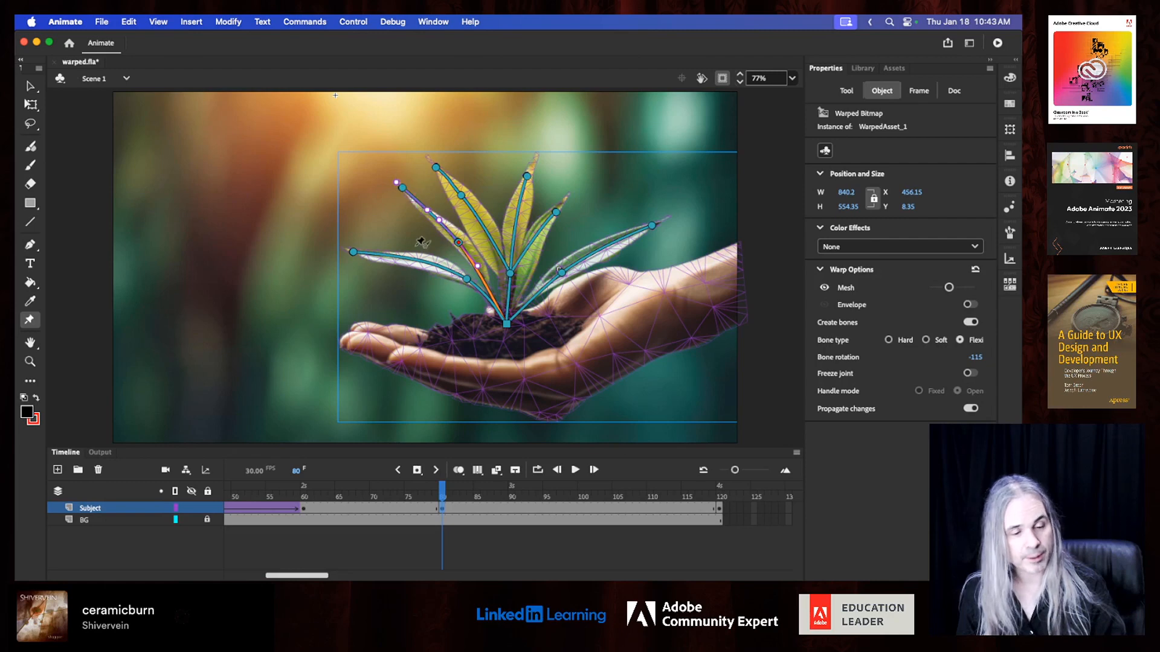
- Lower the two outermost left leaves and the tip of the far-right leaf at frame 120
{"action": "left_click", "coordinate": [719, 500]}
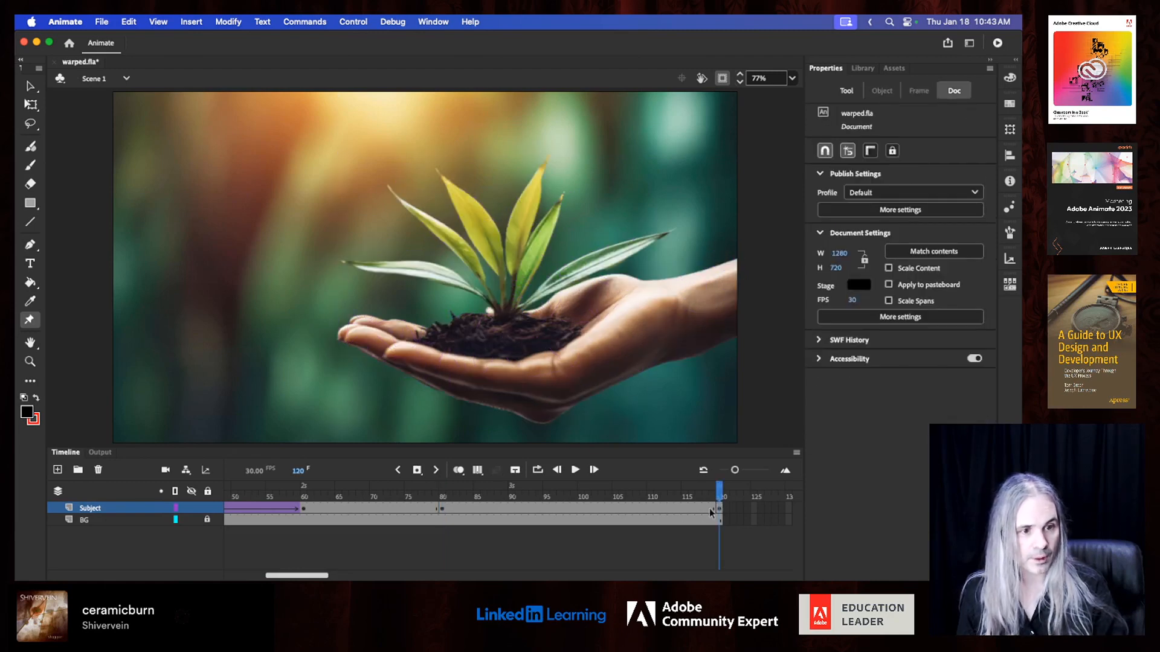
{"action": "left_click", "coordinate": [534, 322]}
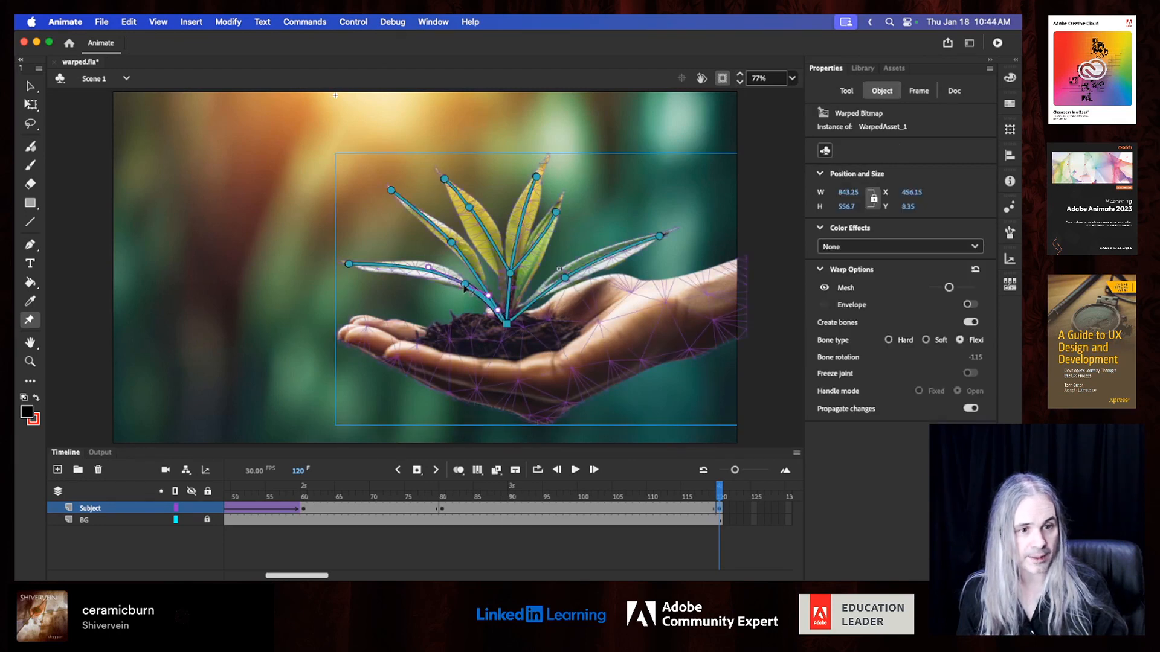
{"action": "left_click_drag", "start_coordinate": [464, 285], "coordinate": [460, 293]}
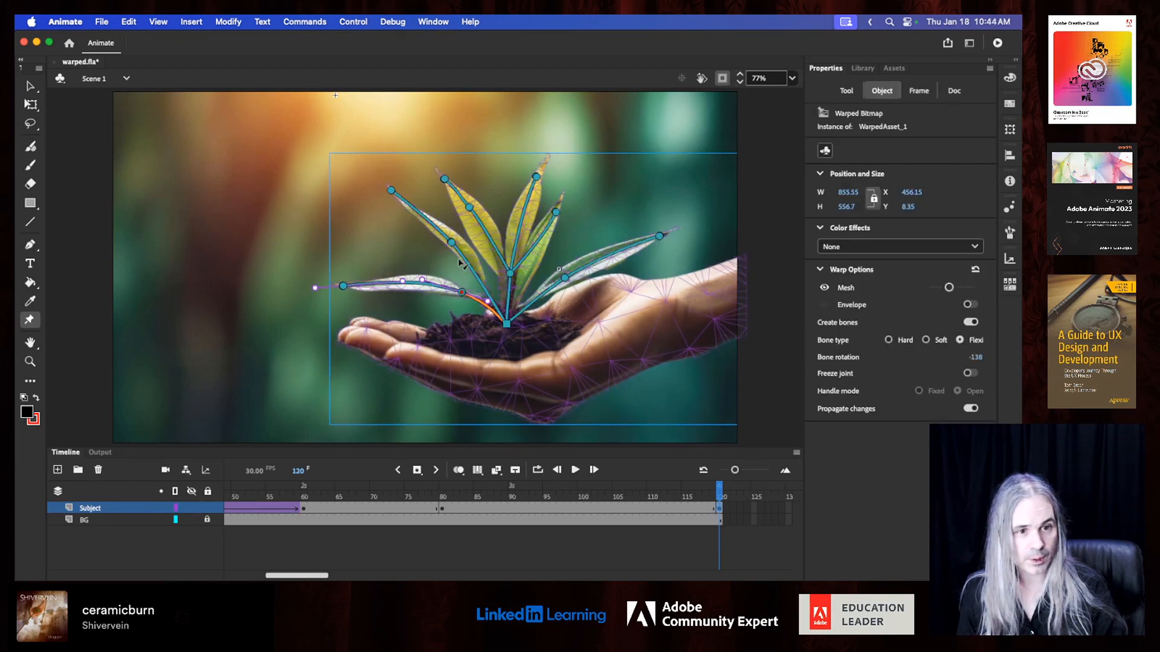
{"action": "left_click_drag", "start_coordinate": [454, 246], "coordinate": [448, 257]}
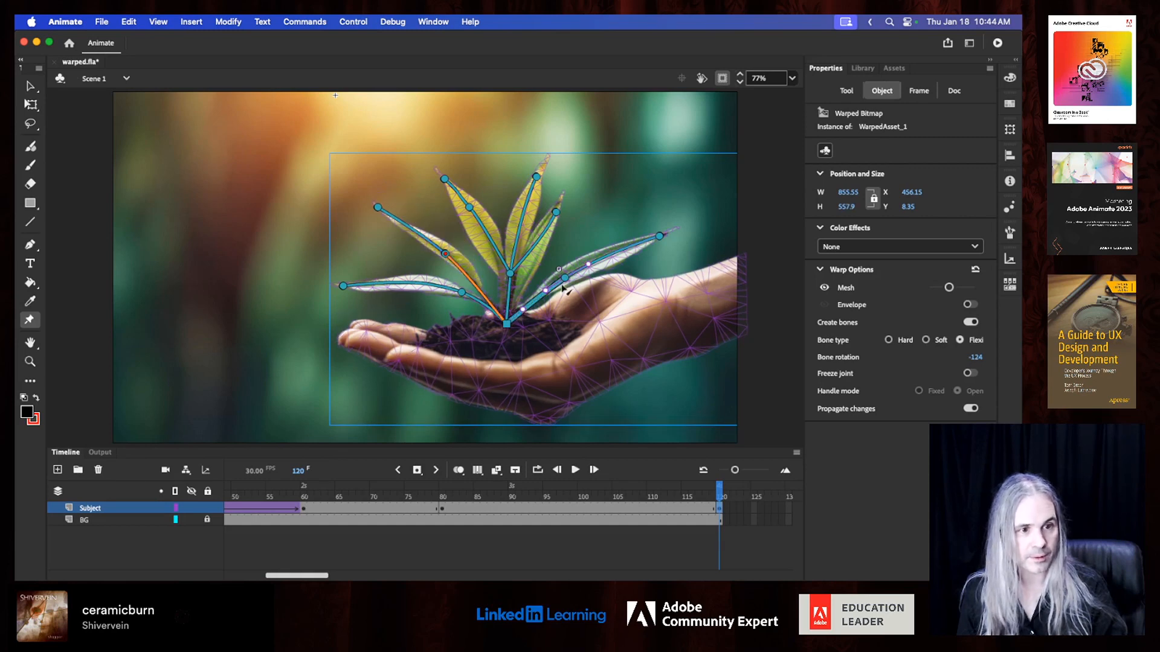
{"action": "left_click_drag", "start_coordinate": [662, 244], "coordinate": [664, 249]}
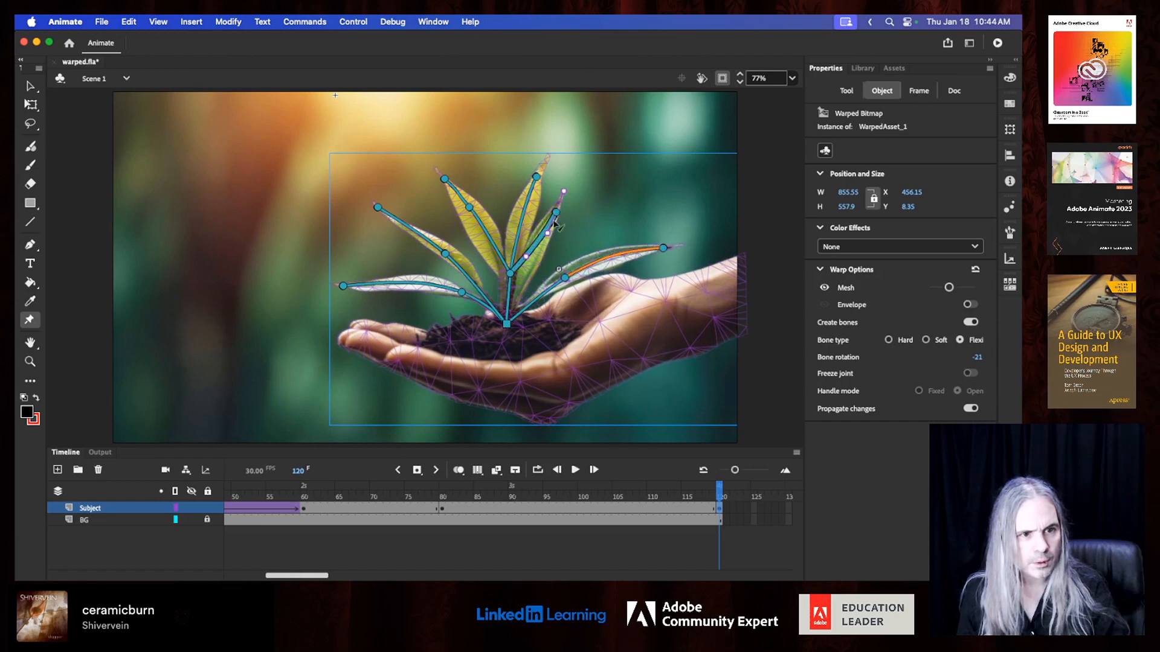
- Lean the plant's central leaves to the right at frame 120, adjust the tall leaf's curve, and save the document
{"action": "left_click_drag", "start_coordinate": [513, 275], "coordinate": [480, 215]}
{"action": "left_click", "coordinate": [484, 211]}
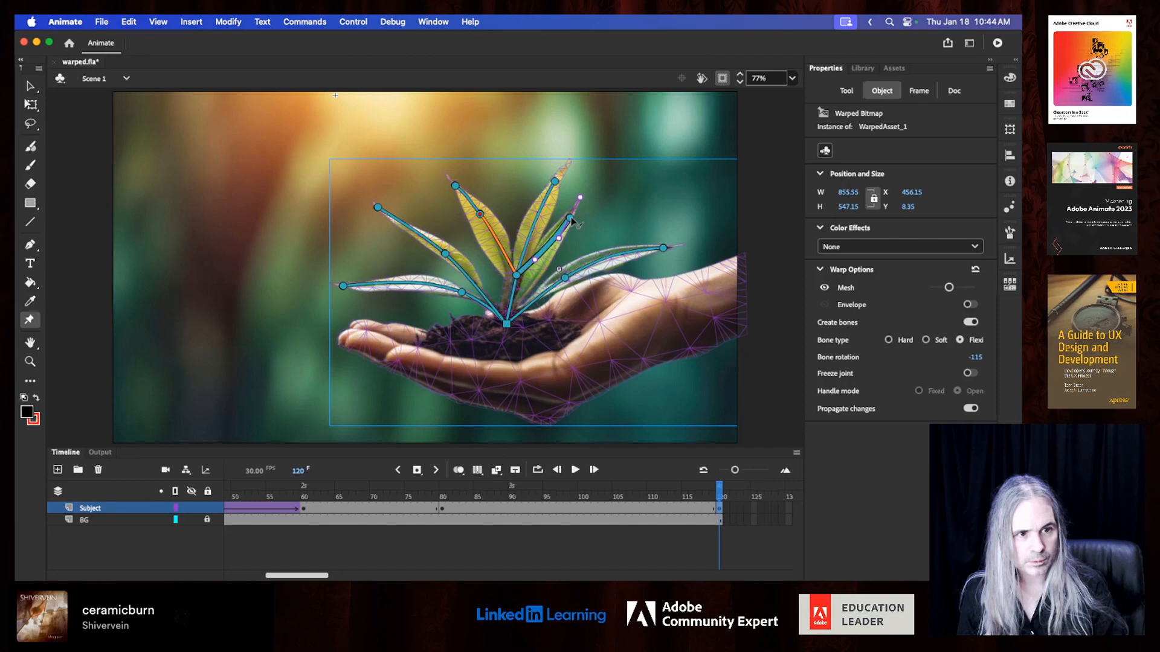
{"action": "left_click", "coordinate": [560, 241]}
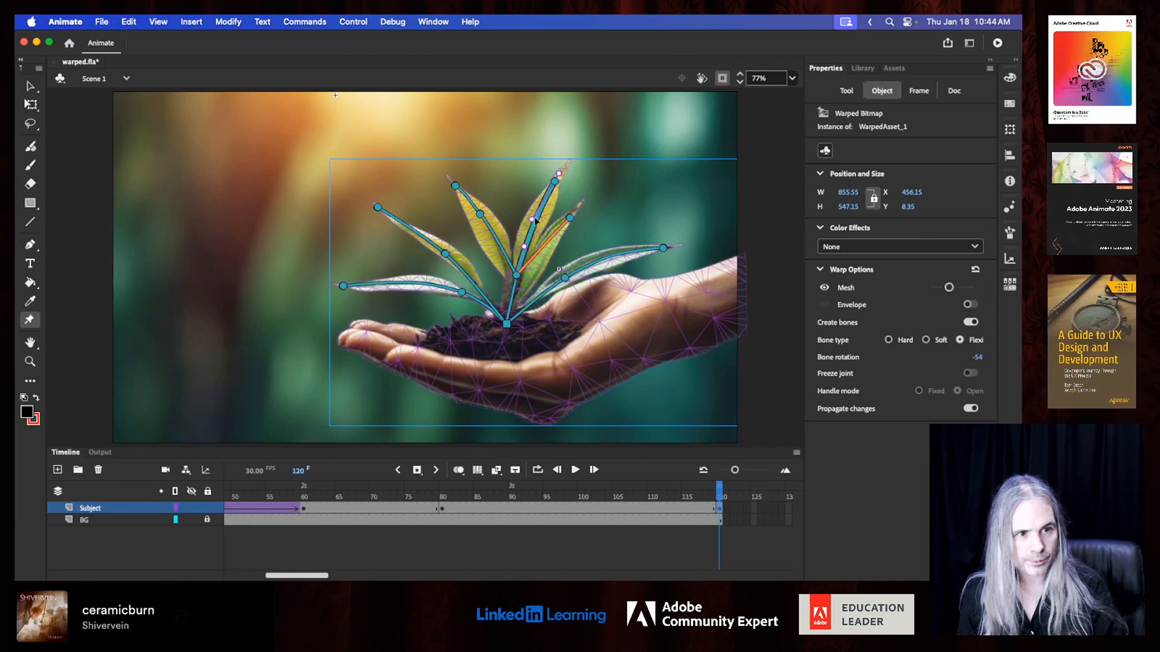
{"action": "left_click_drag", "start_coordinate": [534, 222], "coordinate": [538, 223]}
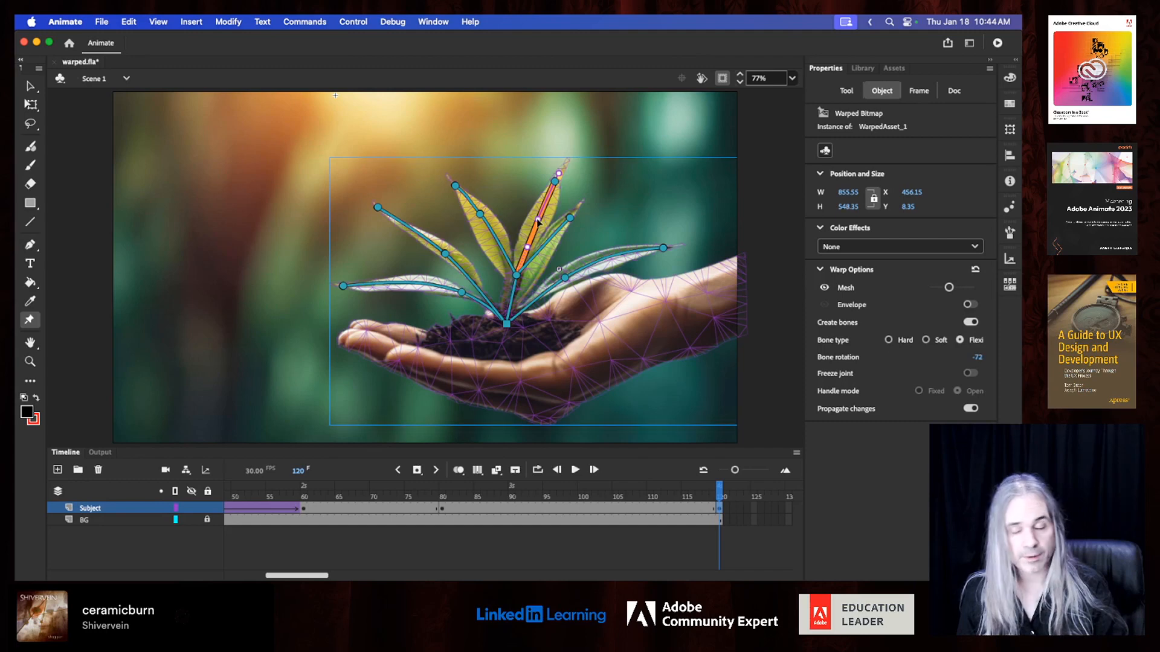
{"action": "key", "text": "cmd+s"}
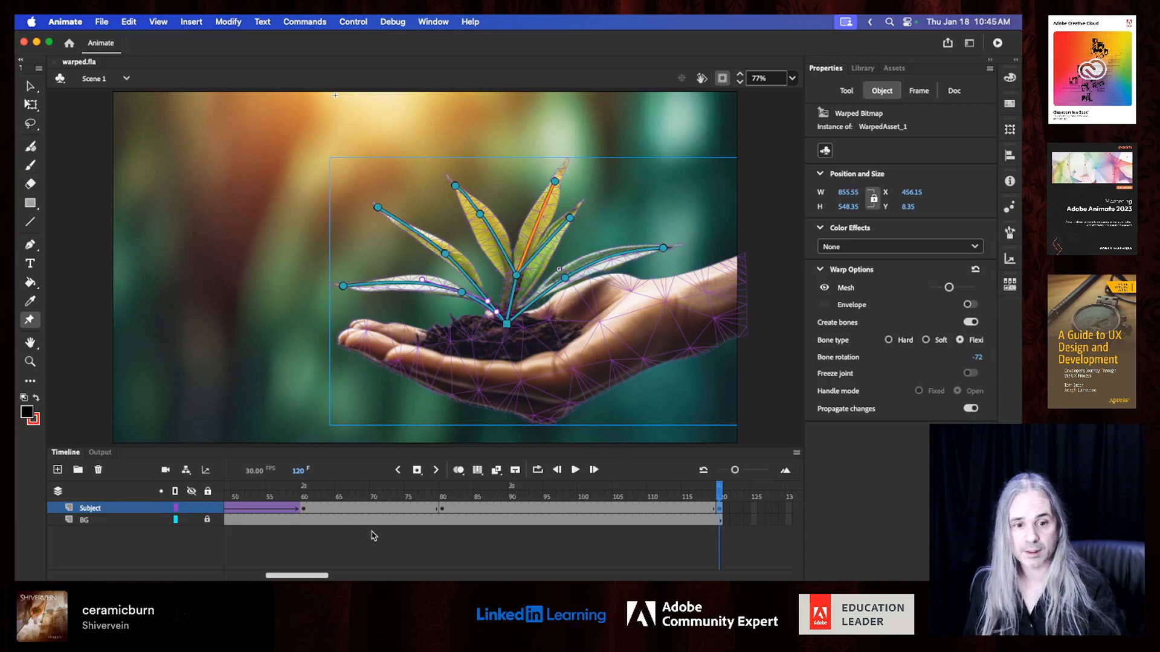
- Create classic tweens on the Subject layer between frames 60, 80 and 120, and play the animation from frame 1
{"action": "left_click_drag", "start_coordinate": [606, 508], "coordinate": [366, 508]}
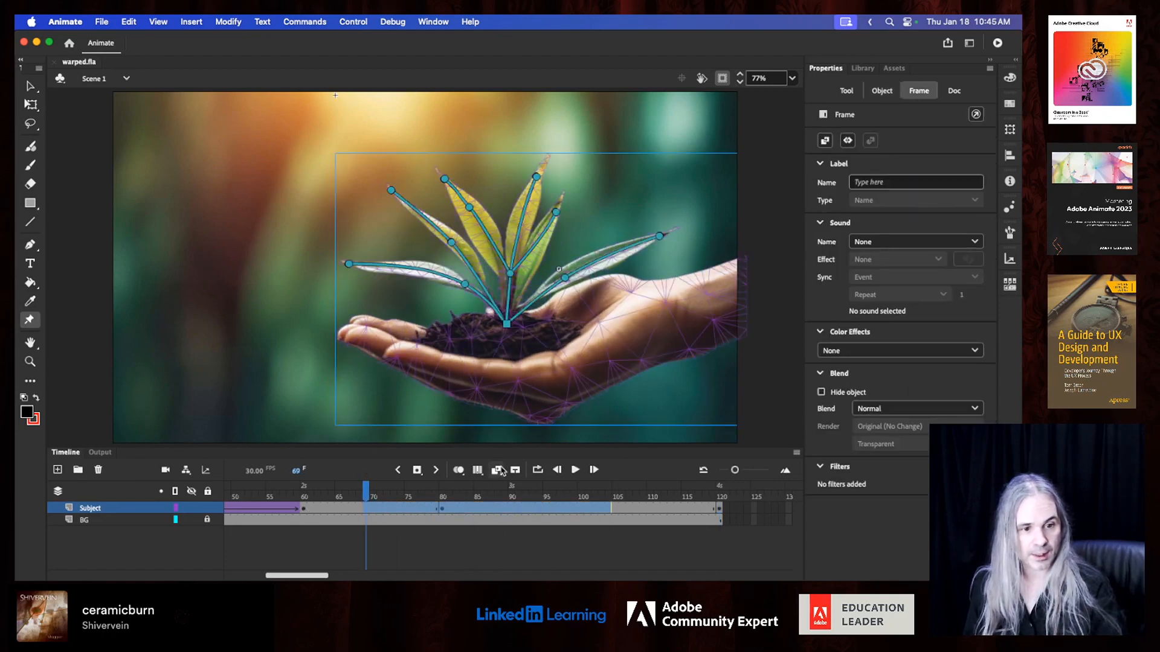
{"action": "left_click", "coordinate": [496, 471]}
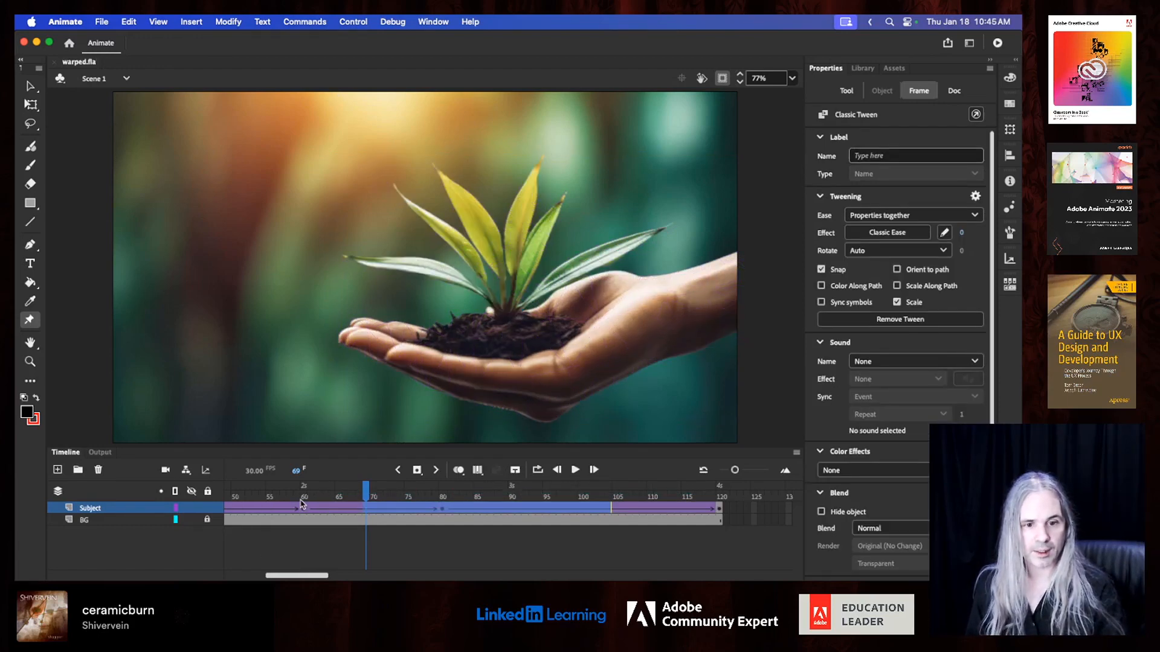
{"action": "left_click_drag", "start_coordinate": [300, 498], "coordinate": [125, 499]}
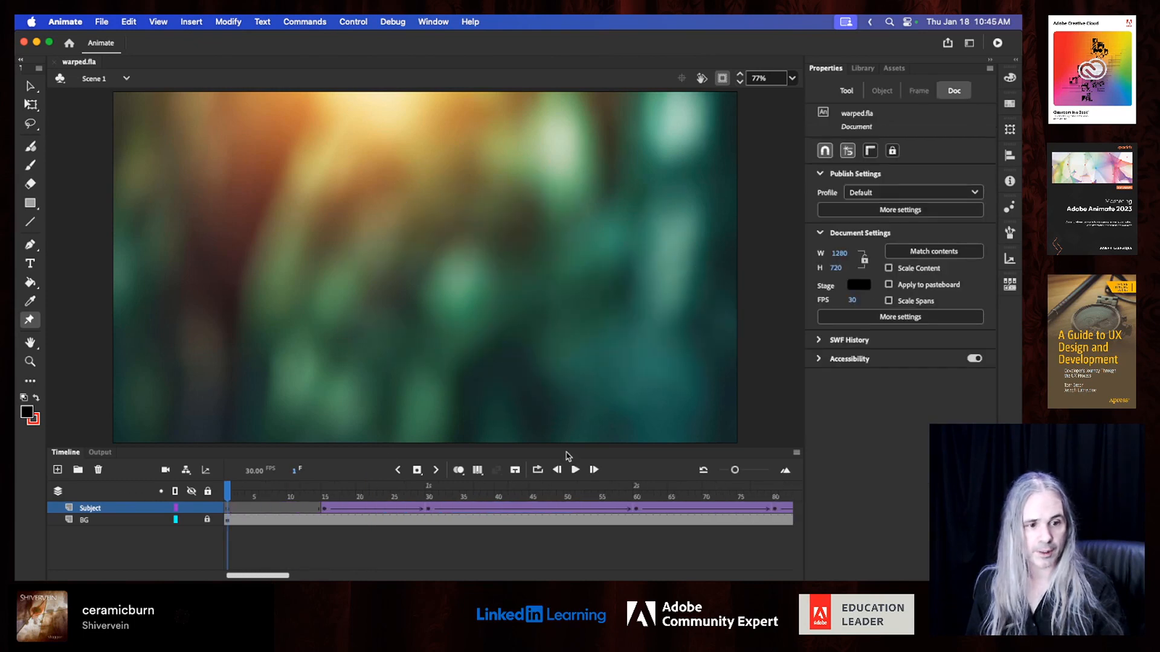
{"action": "left_click_drag", "start_coordinate": [736, 471], "coordinate": [727, 471]}
{"action": "left_click", "coordinate": [575, 470]}
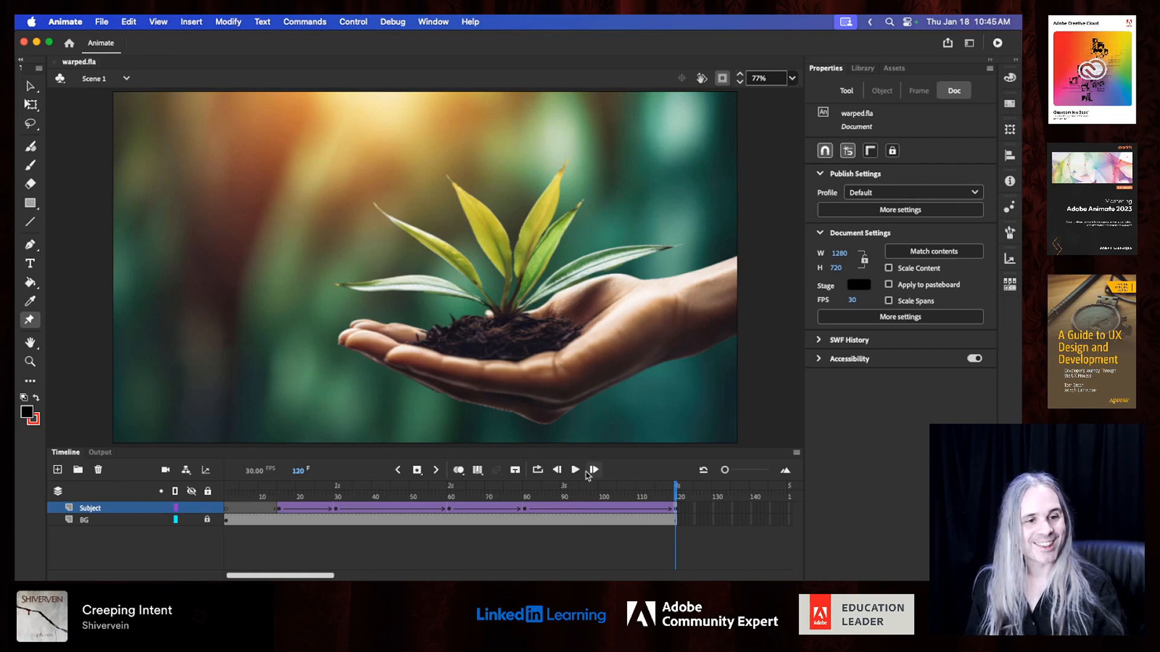
- Lower the whole hand and plant slightly at frame 80 by moving the root joint at the plant's base down
{"action": "left_click_drag", "start_coordinate": [645, 500], "coordinate": [525, 503]}
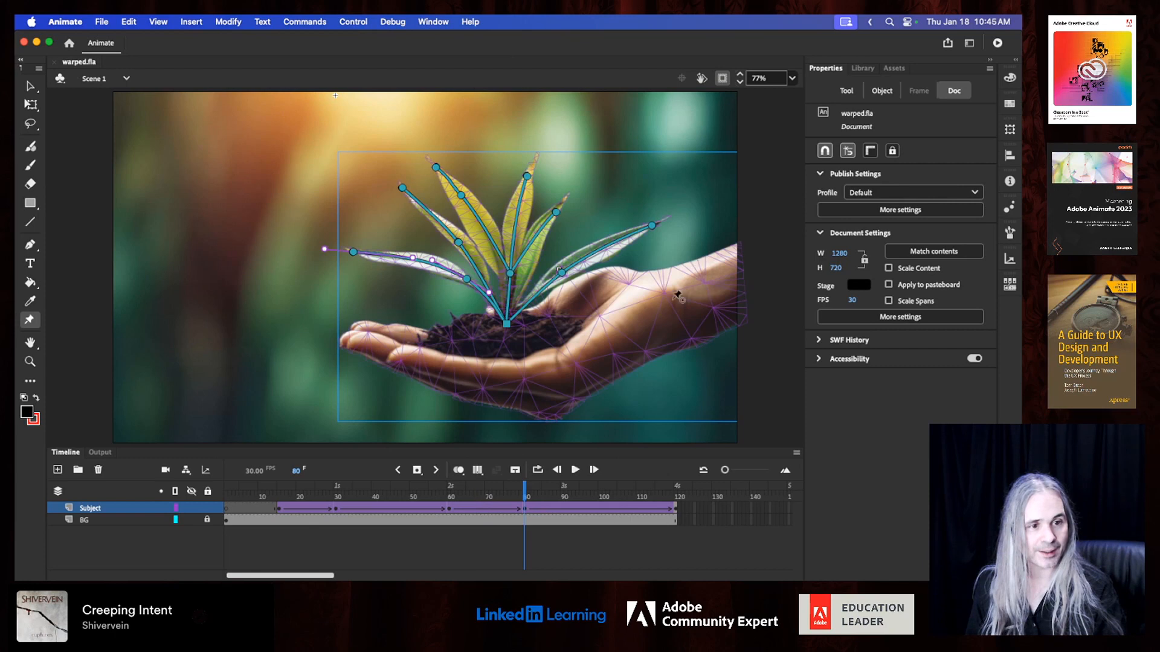
{"action": "left_click", "coordinate": [507, 326]}
{"action": "mouse_move", "coordinate": [527, 500]}
{"action": "left_mouse_down"}
{"action": "mouse_move", "coordinate": [626, 498]}
{"action": "mouse_move", "coordinate": [448, 497]}
{"action": "mouse_move", "coordinate": [679, 495]}
{"action": "mouse_move", "coordinate": [370, 488]}
{"action": "mouse_move", "coordinate": [528, 488]}
{"action": "left_mouse_up"}
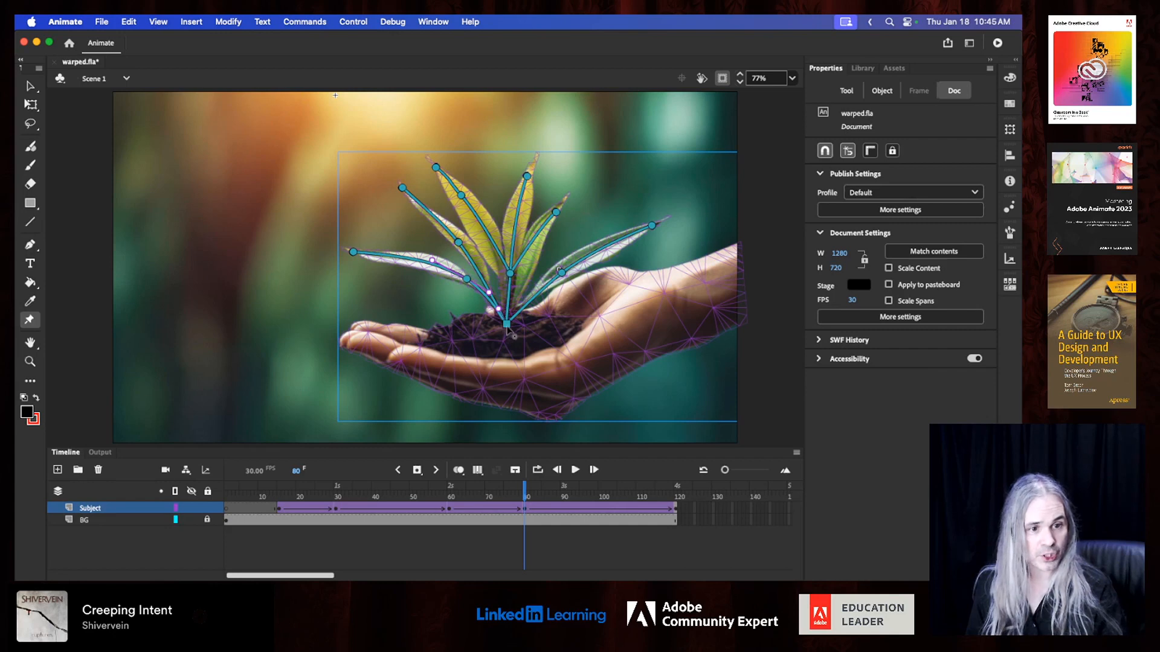
{"action": "left_click_drag", "start_coordinate": [506, 327], "coordinate": [507, 344]}
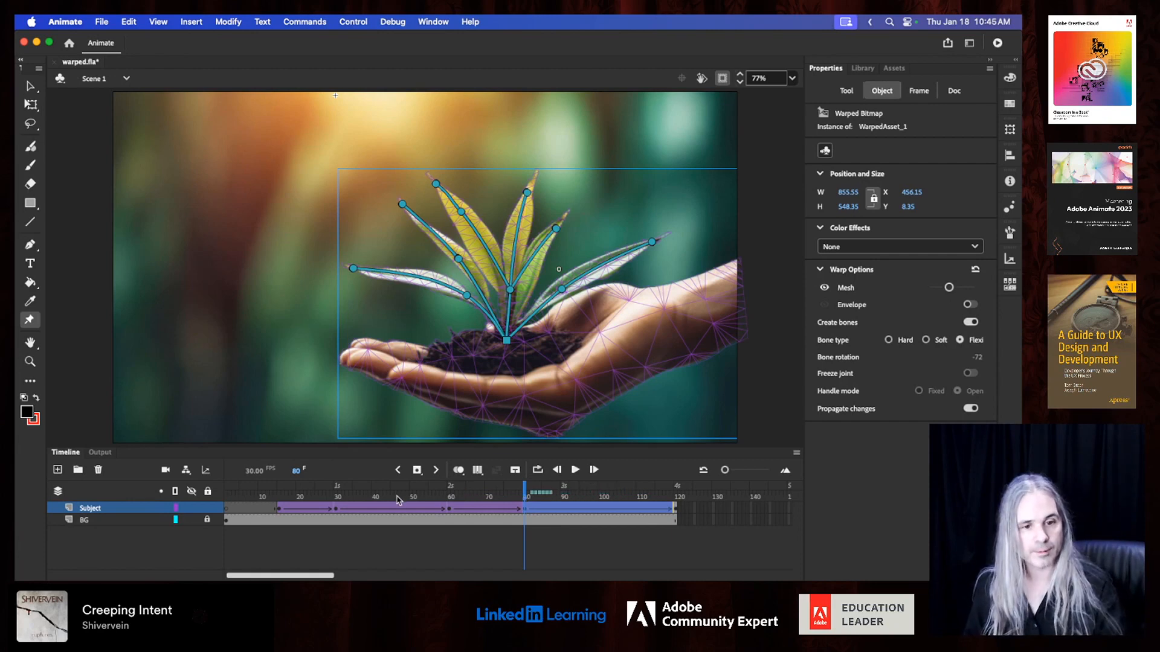
- Play the animation from frame 1 to review the hand's dip at frame 80, and save the document
{"action": "left_click_drag", "start_coordinate": [524, 500], "coordinate": [553, 500]}
{"action": "key", "text": "Return"}
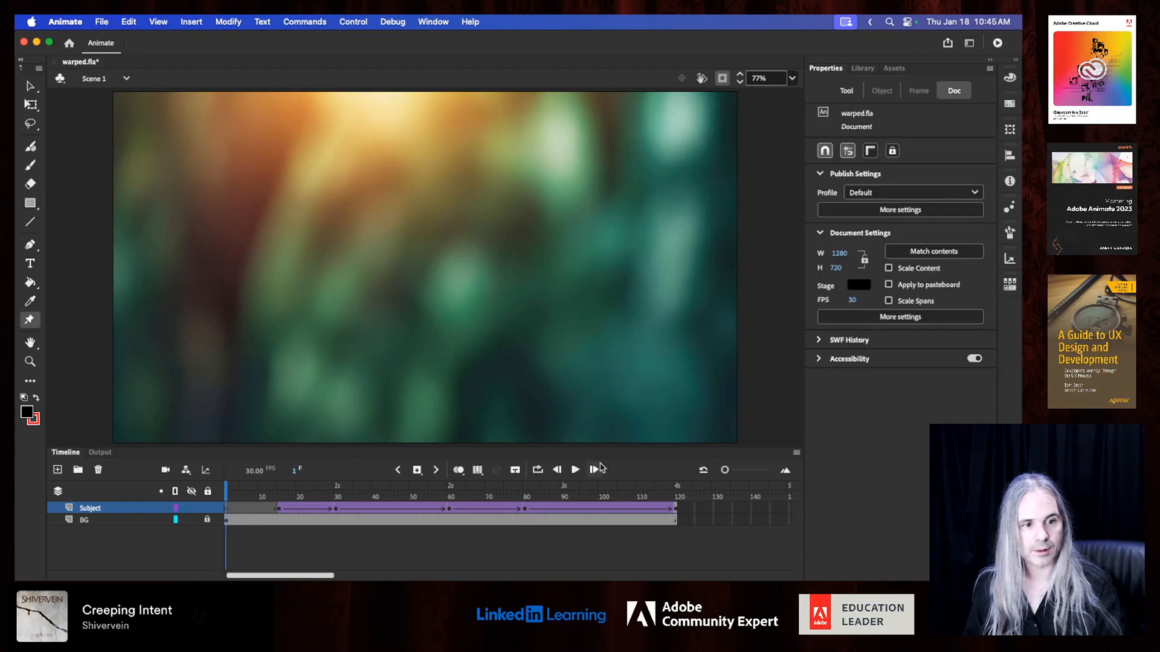
{"action": "left_click", "coordinate": [575, 470]}
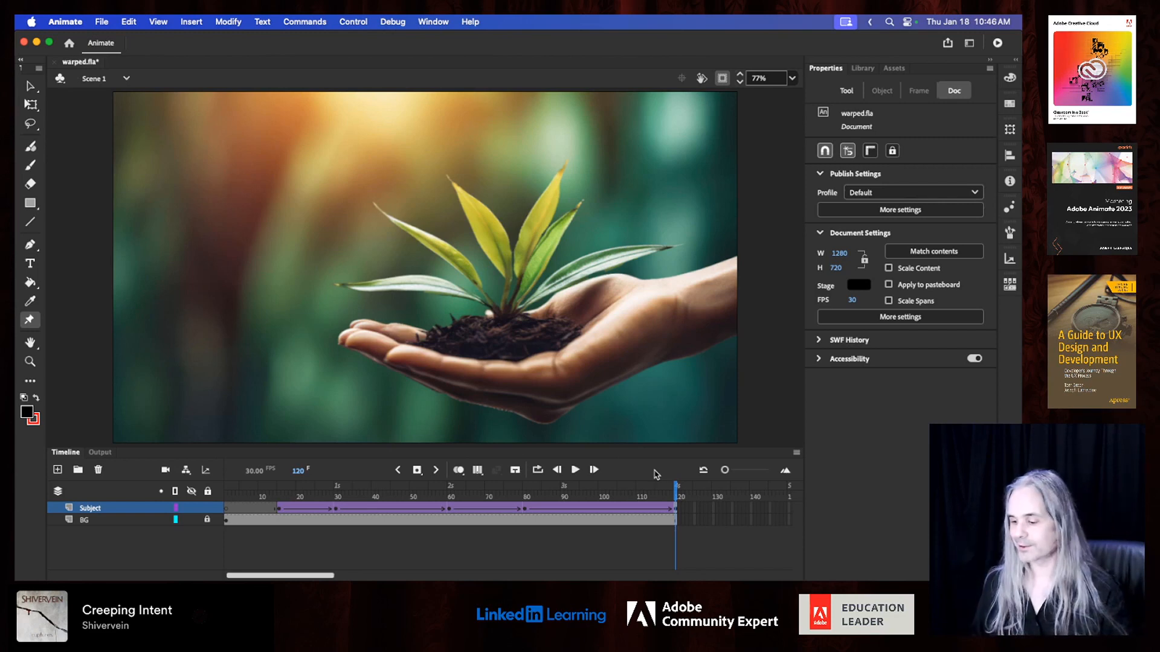
{"action": "key", "text": "super+s"}
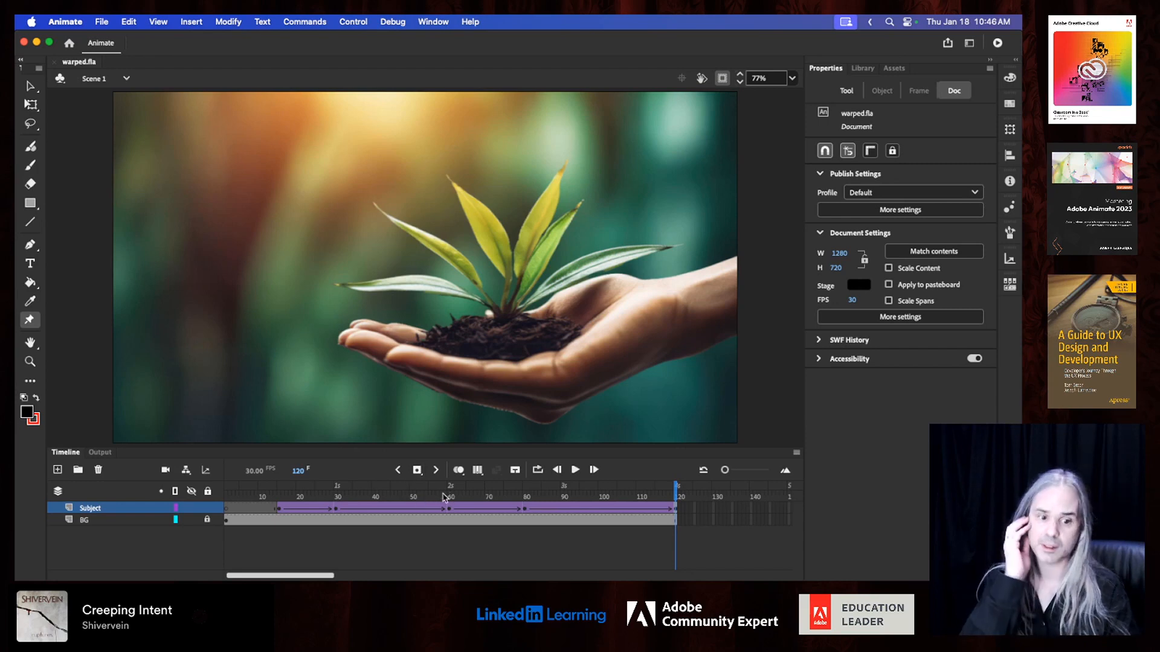
- Compare the Subject poses and tween settings at frames 80, 60 and 30, and show the Asset Warp tool's options
{"action": "left_click", "coordinate": [525, 496]}
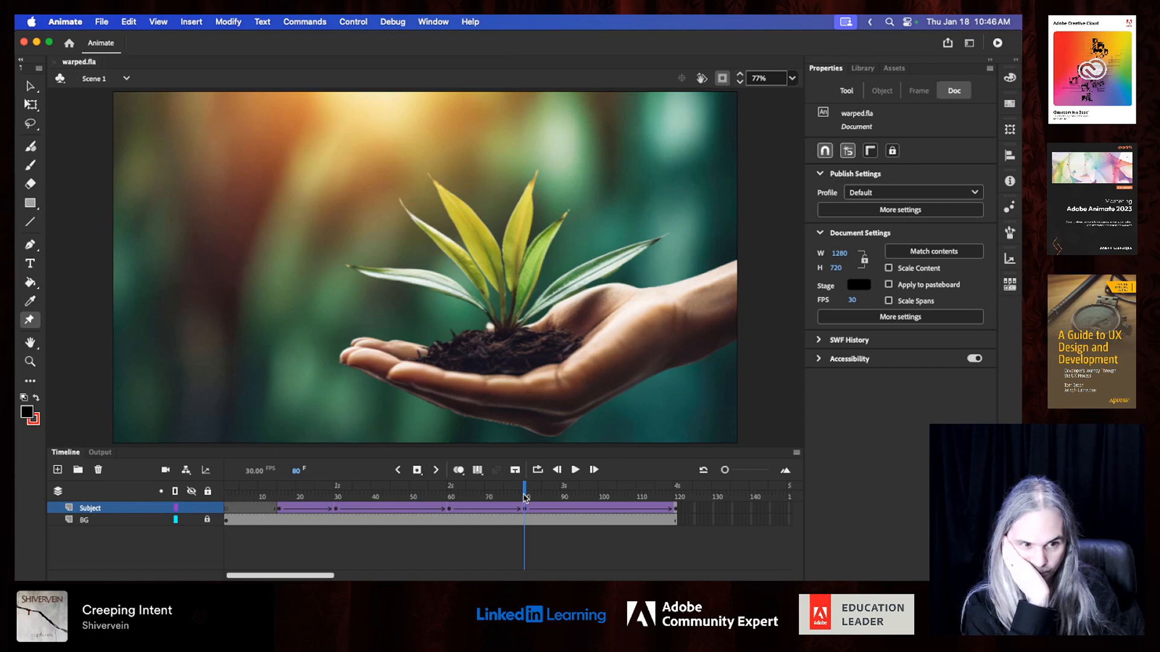
{"action": "left_click", "coordinate": [450, 497]}
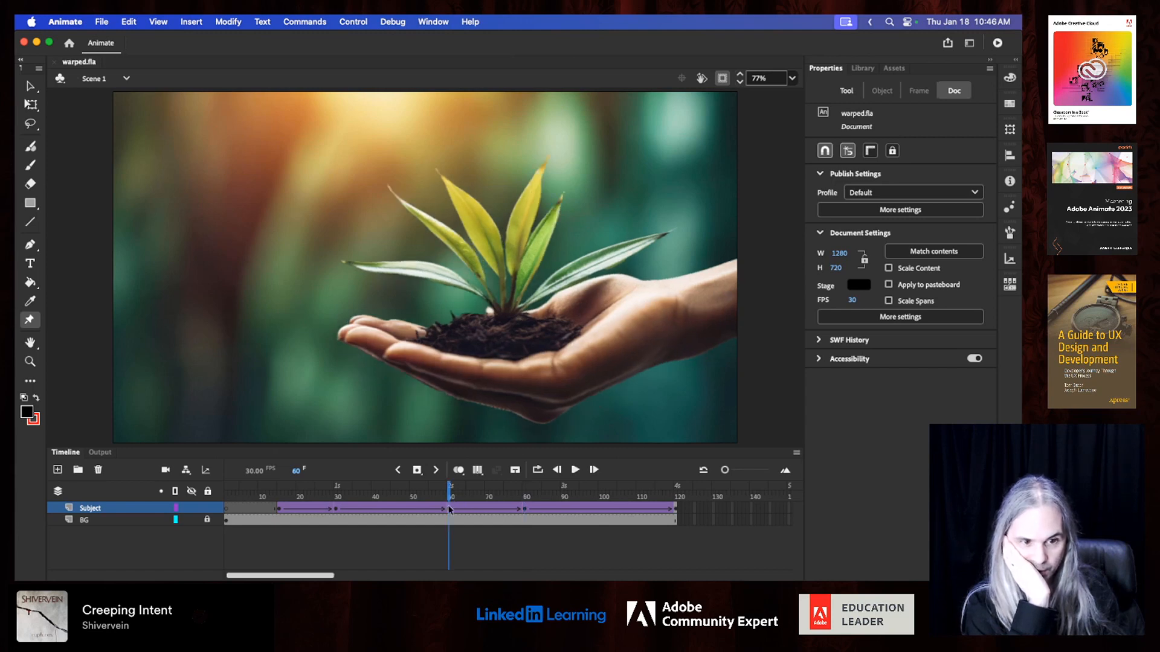
{"action": "left_click", "coordinate": [450, 510]}
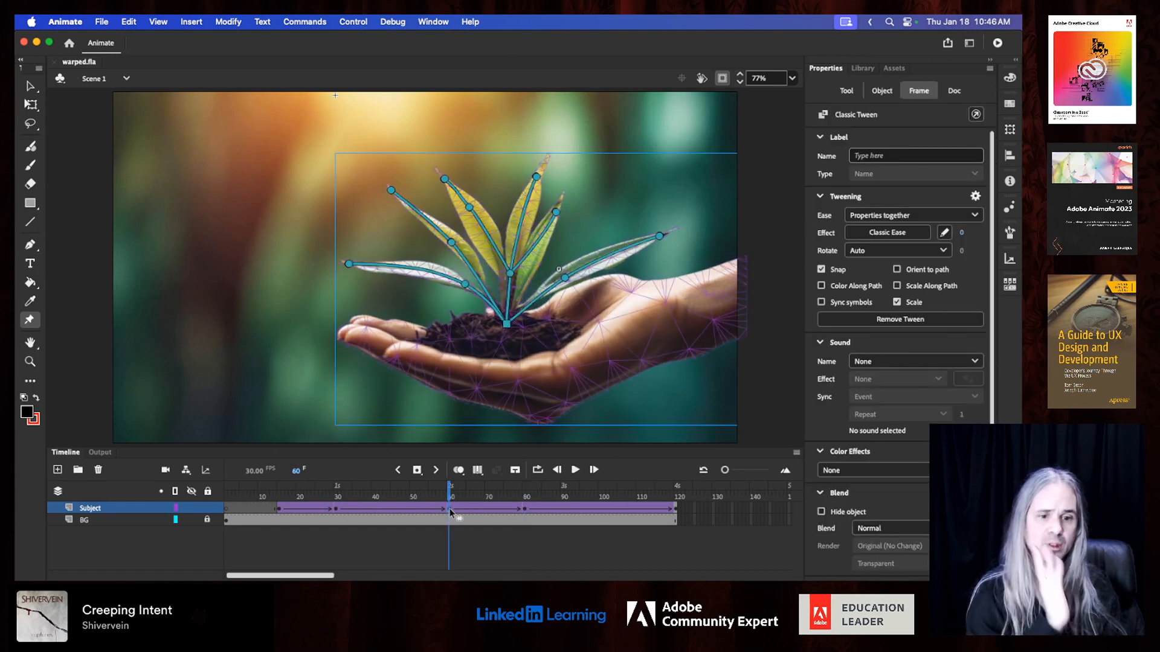
{"action": "left_click", "coordinate": [335, 509]}
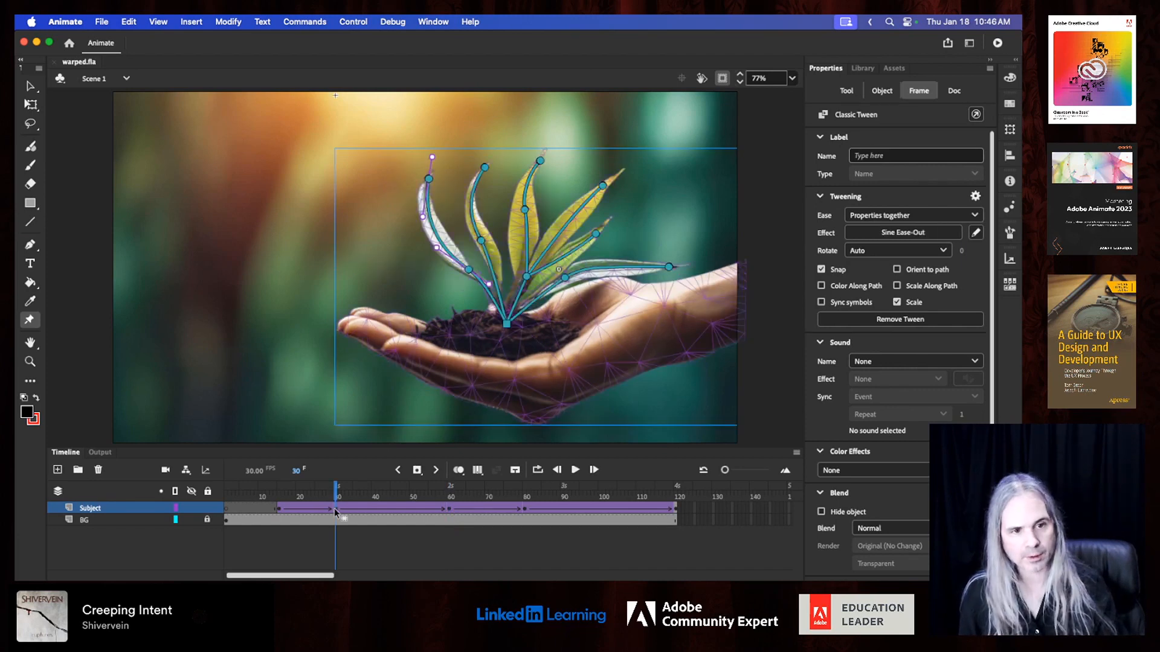
{"action": "left_click", "coordinate": [449, 510]}
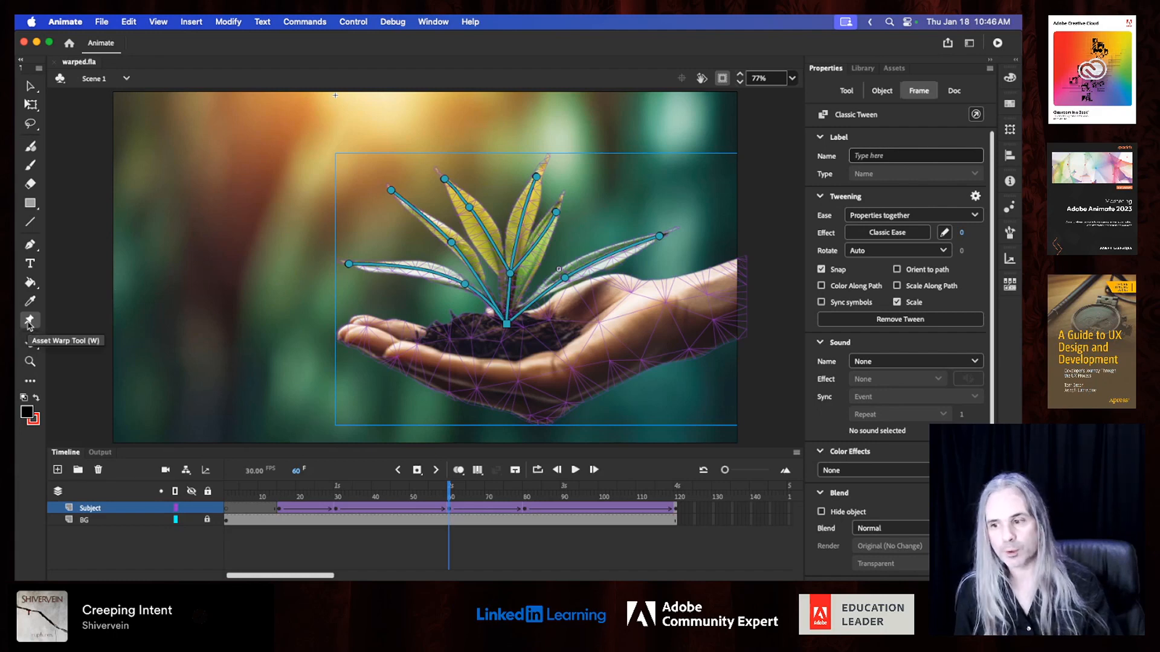
{"action": "left_click", "coordinate": [844, 91]}
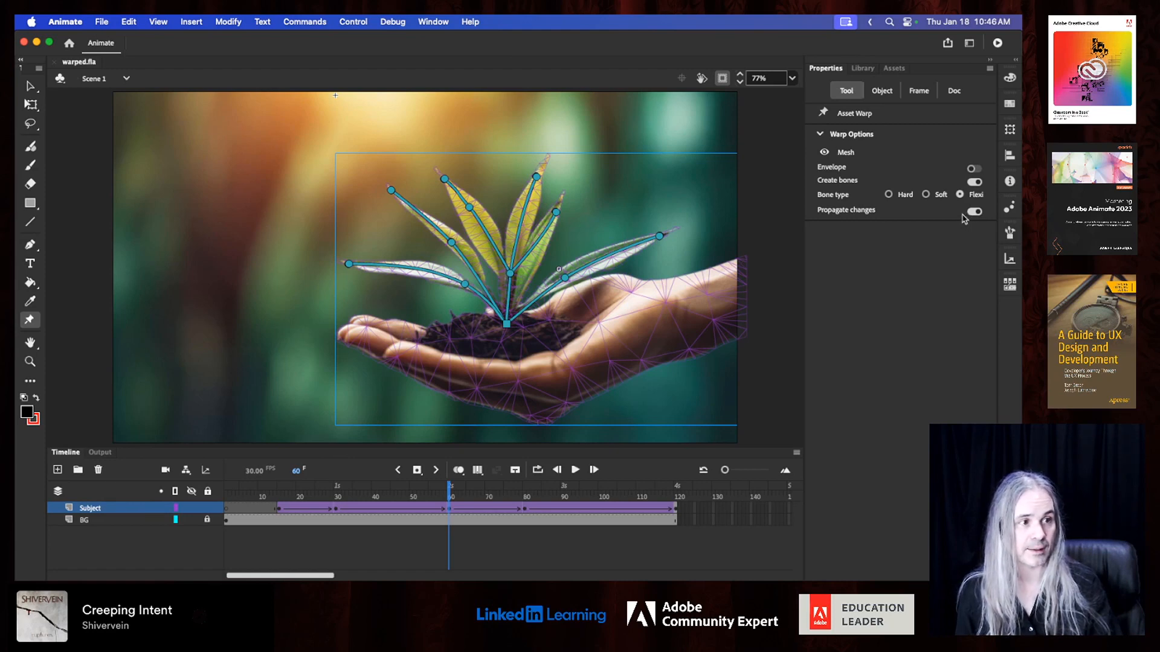
- Turn off bone creation for the Asset Warp tool and add a standalone joint in the soil on the fingertip side of the plant
{"action": "left_click", "coordinate": [974, 183]}
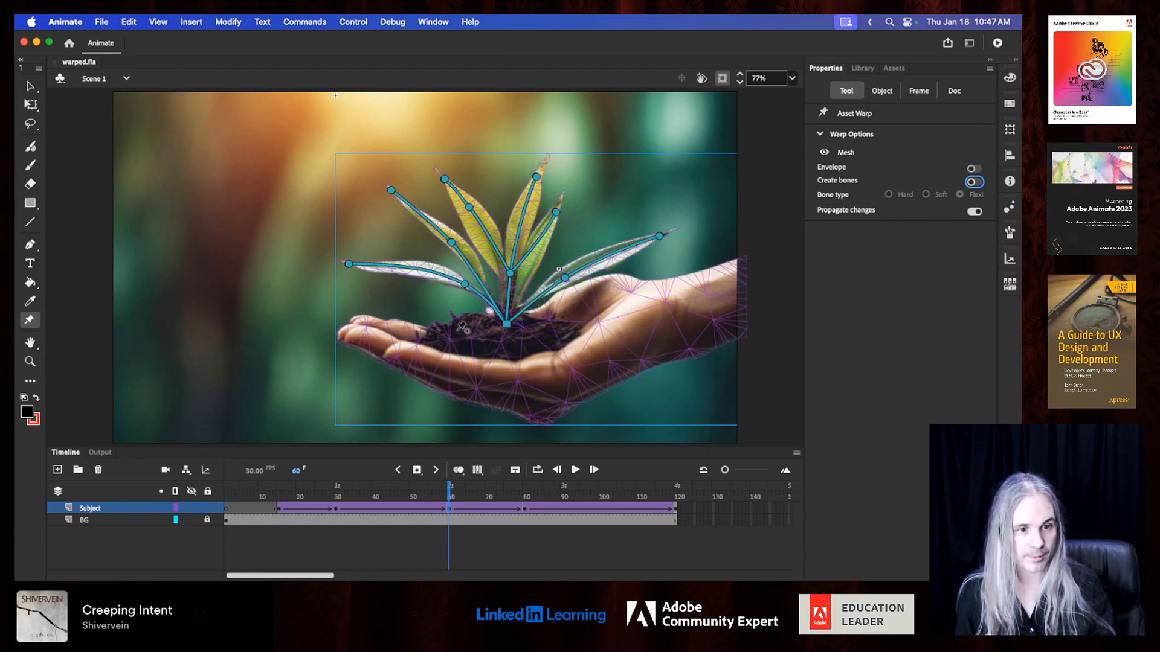
{"action": "key", "text": "space"}
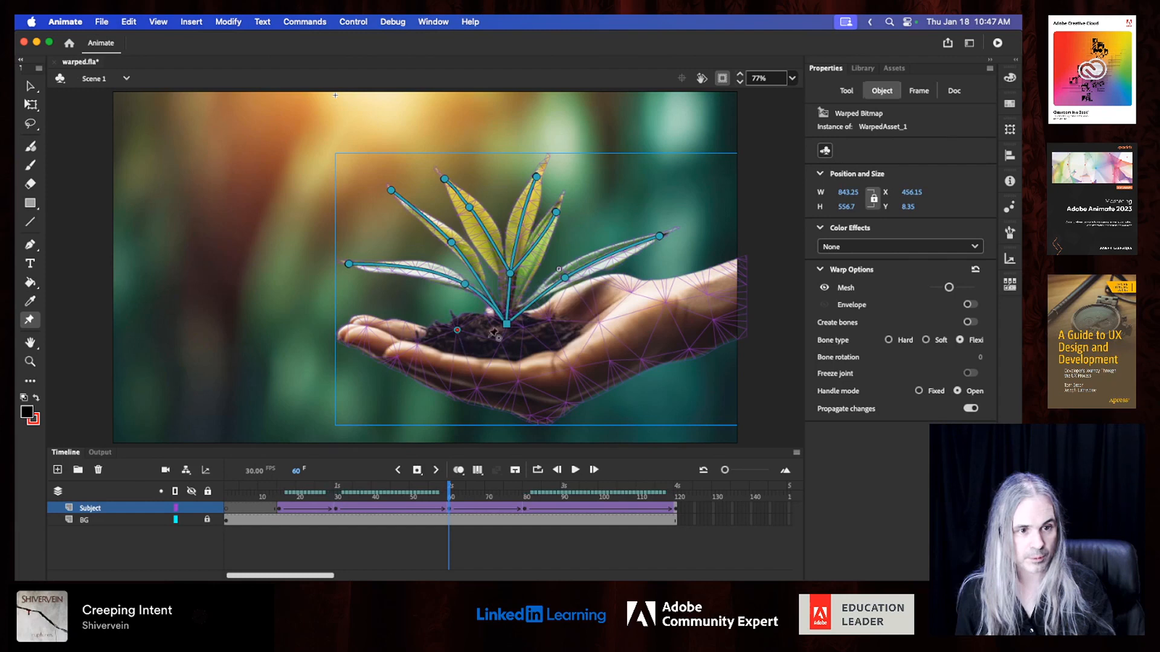
{"action": "left_click", "coordinate": [555, 326]}
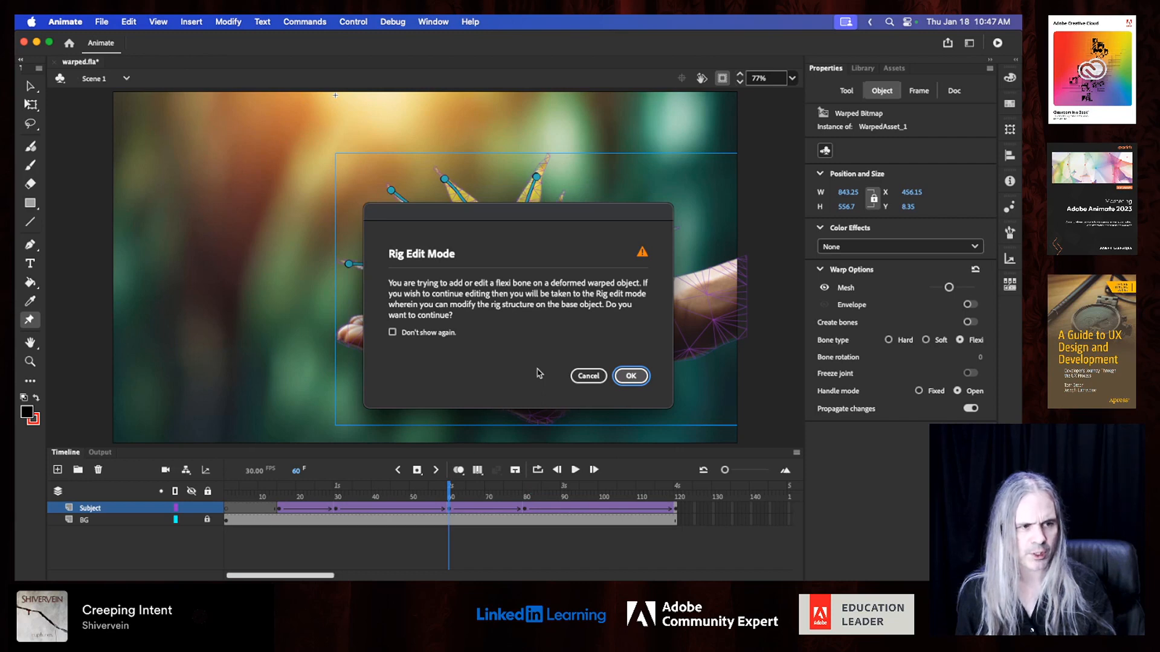
{"action": "left_click", "coordinate": [588, 376]}
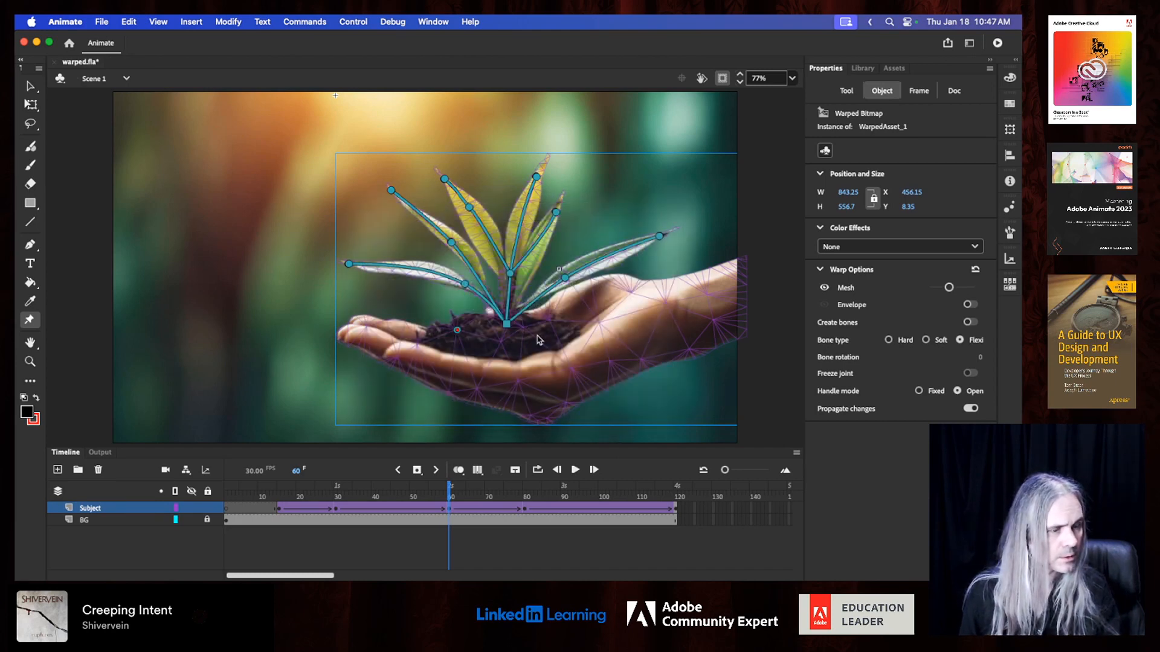
- In rig edit mode, add a second standalone joint in the soil on the wrist side, return to the scene and save the document
{"action": "left_click", "coordinate": [847, 92]}
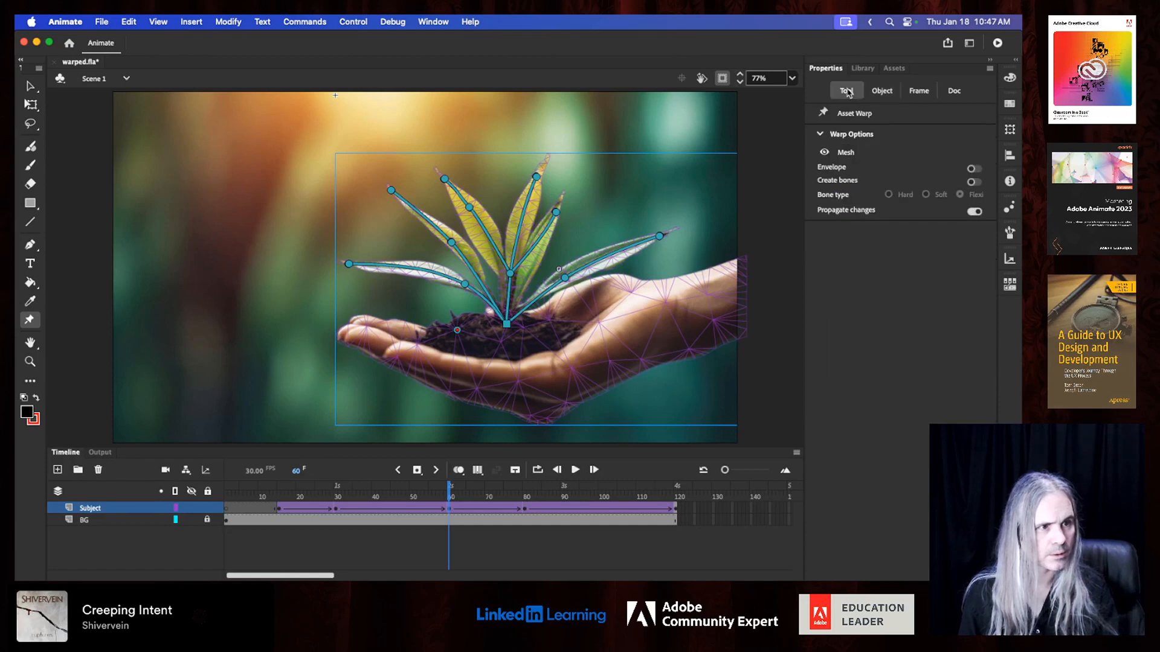
{"action": "left_click", "coordinate": [547, 338]}
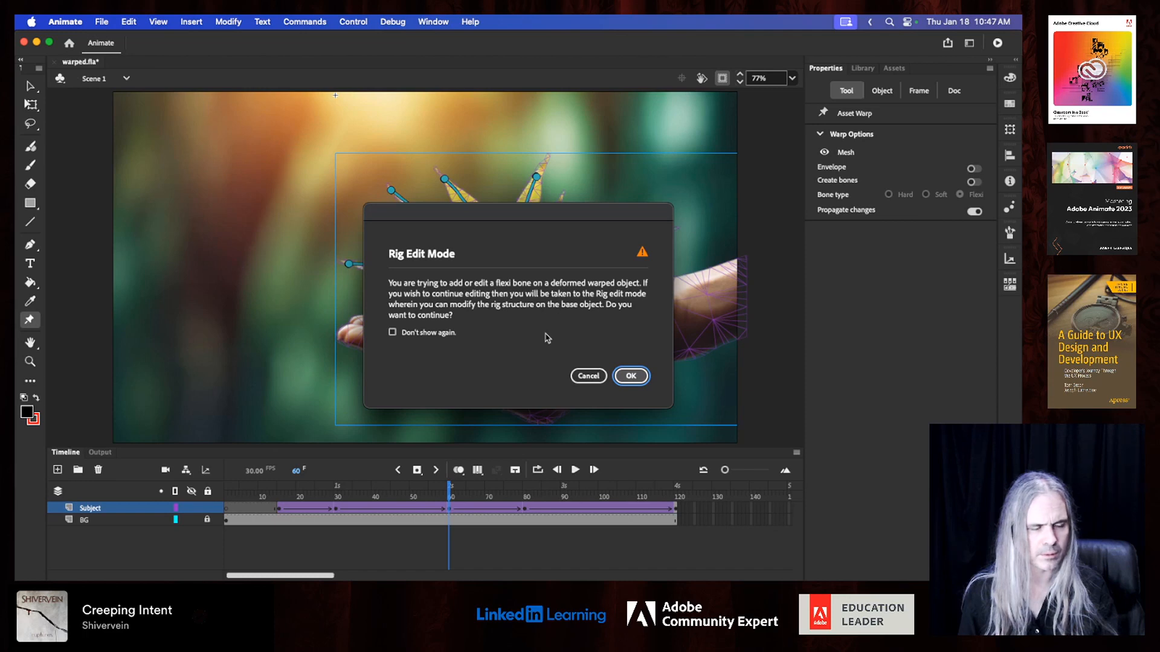
{"action": "left_click", "coordinate": [628, 378]}
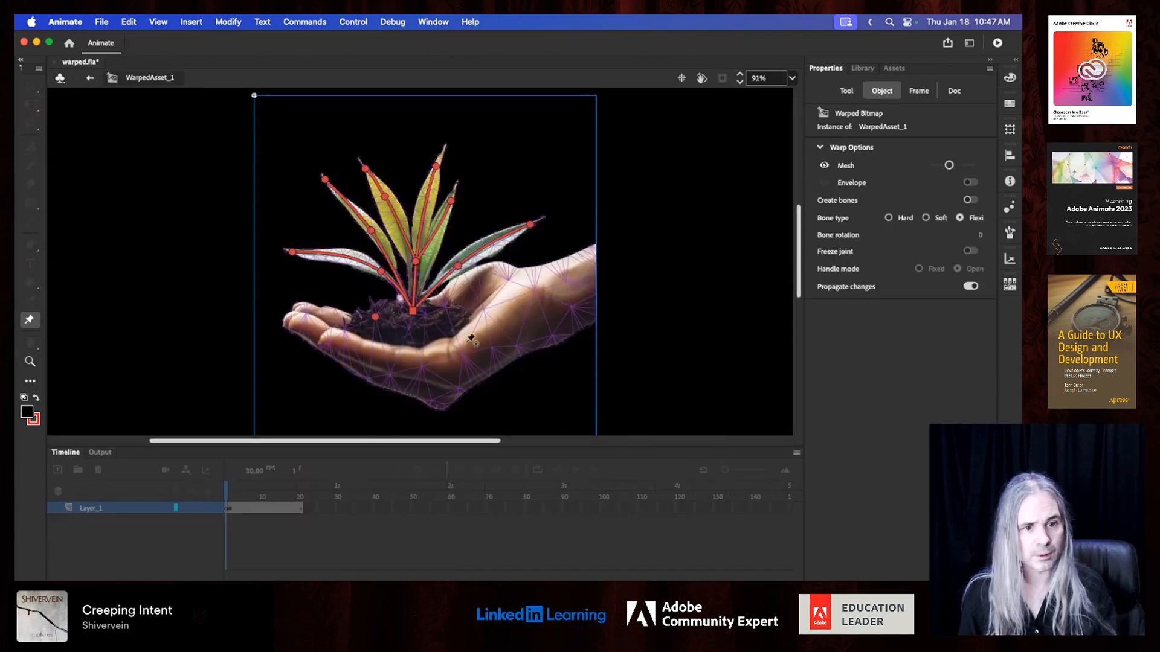
{"action": "left_click", "coordinate": [446, 321]}
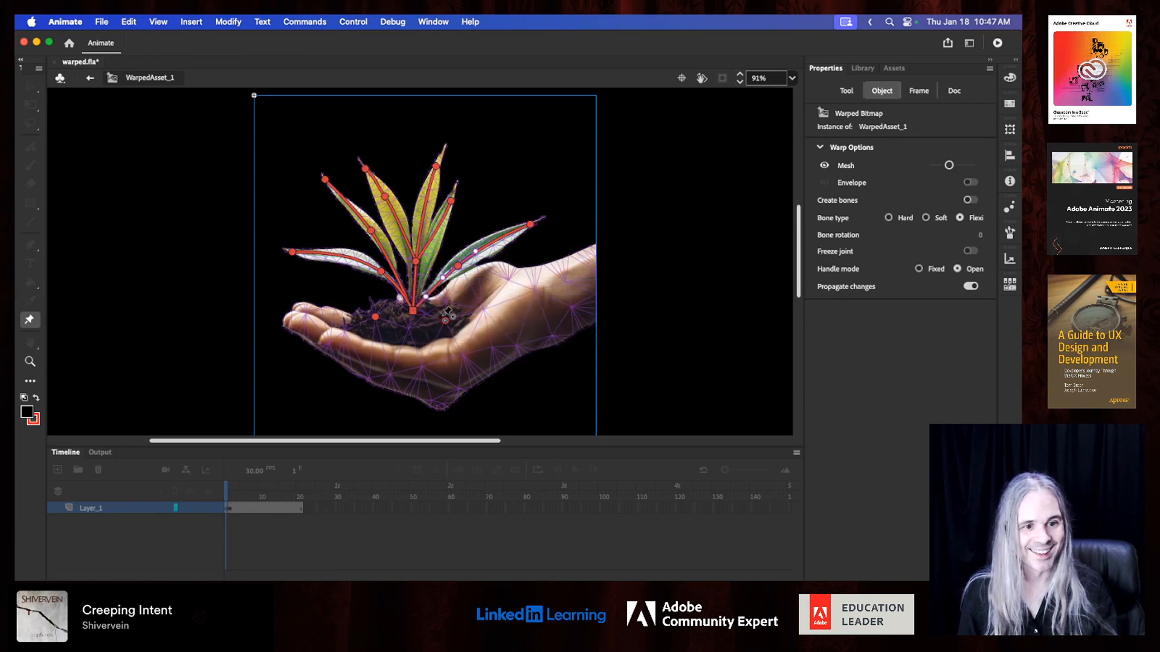
{"action": "left_click", "coordinate": [375, 317]}
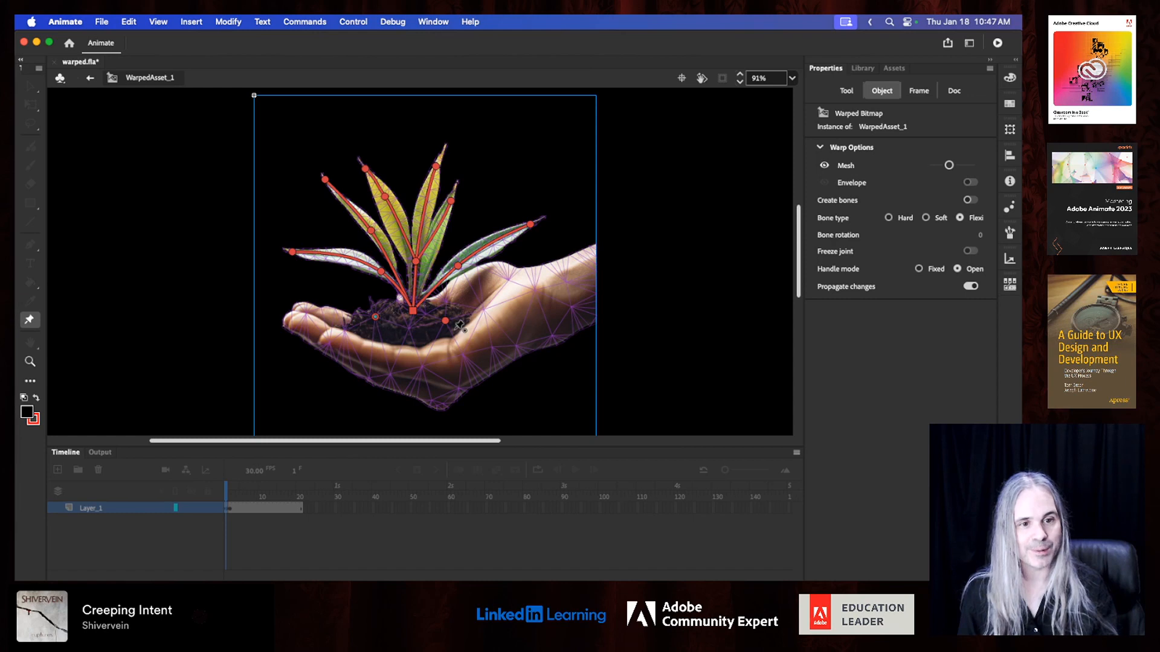
{"action": "left_click", "coordinate": [446, 321]}
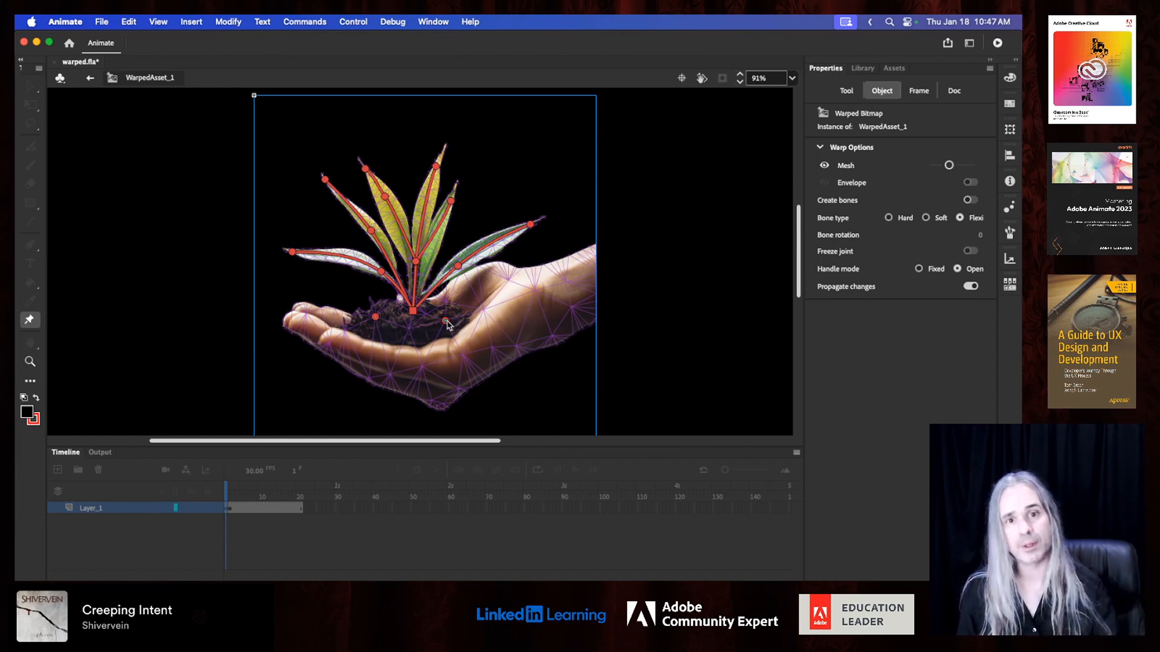
{"action": "left_click", "coordinate": [91, 78]}
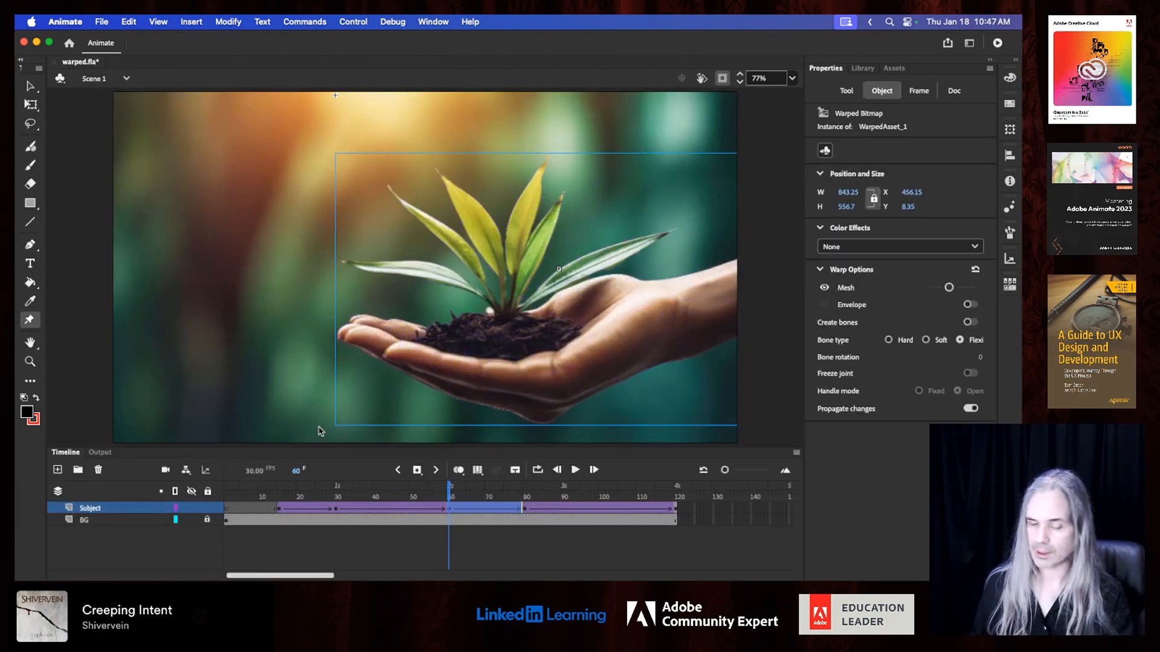
{"action": "key", "text": "super+s"}
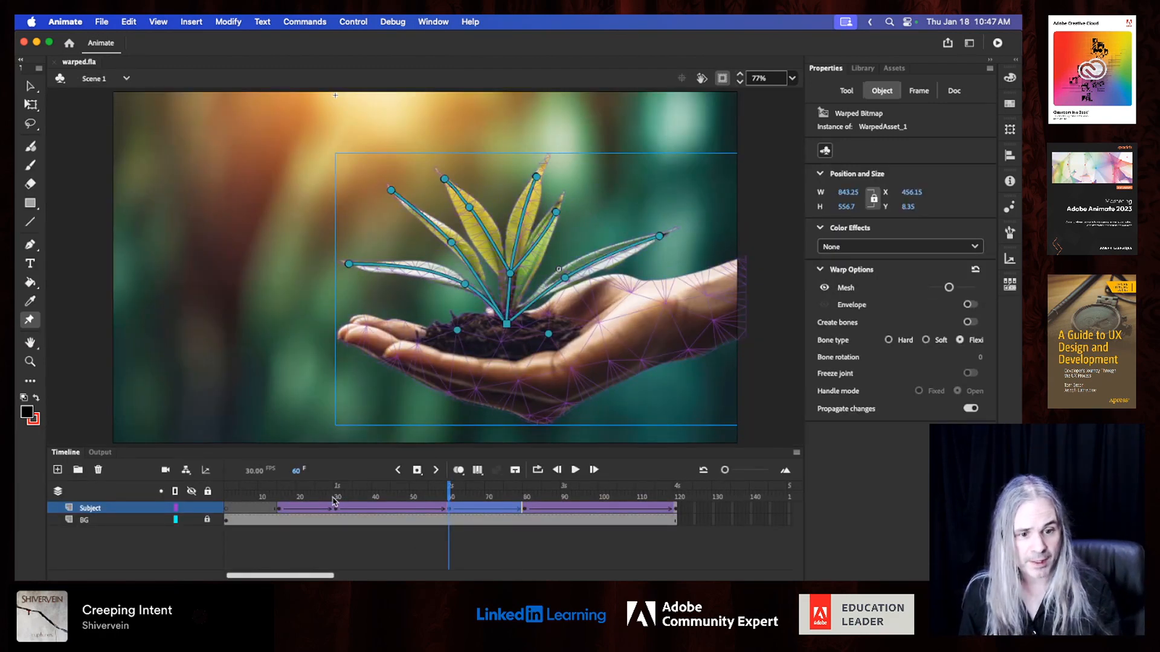
- At frame 30, set the fingertip-side soil joint's handle mode to Fixed and rotate it slightly to tilt the fingers
{"action": "left_click", "coordinate": [337, 499]}
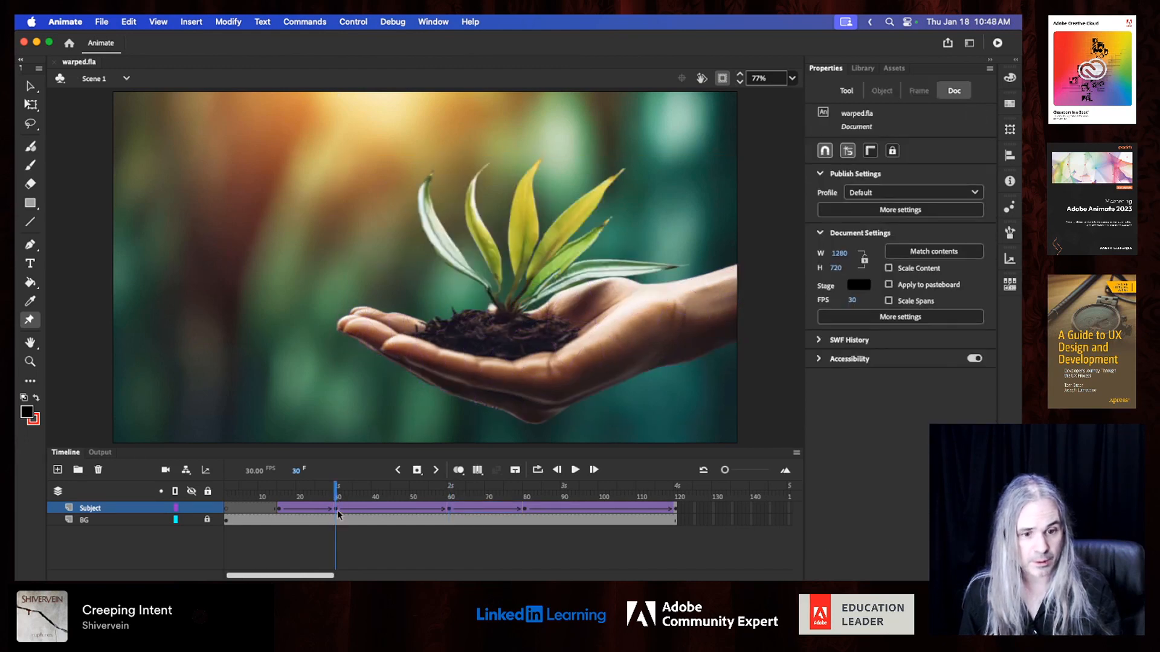
{"action": "left_click", "coordinate": [337, 510]}
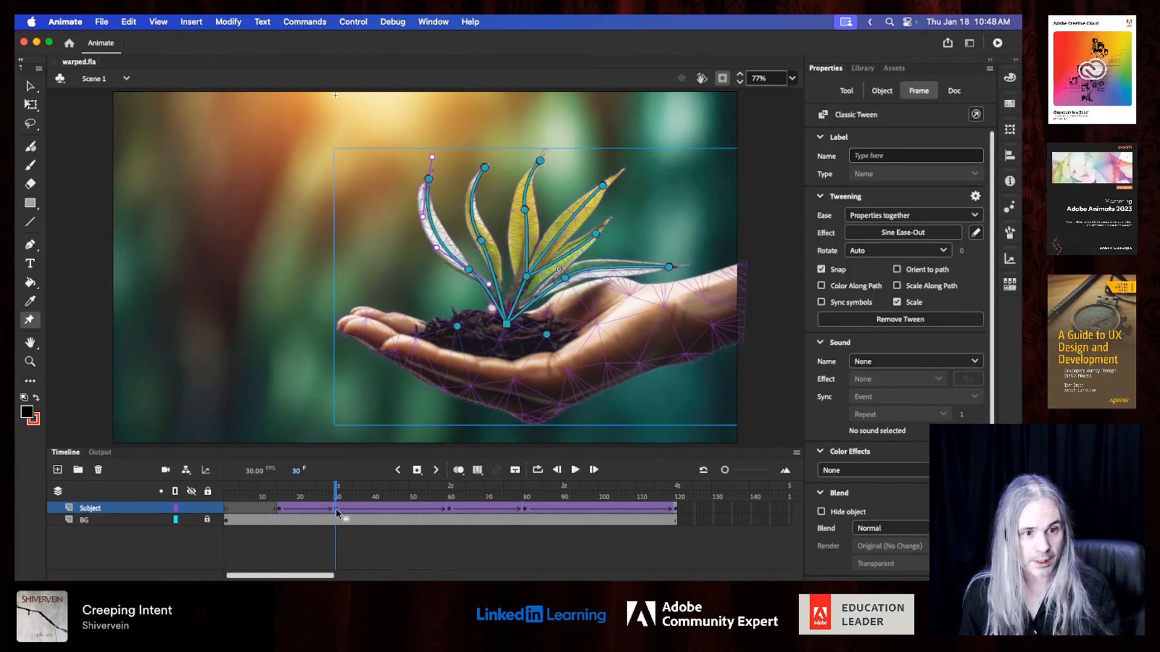
{"action": "left_click", "coordinate": [457, 327]}
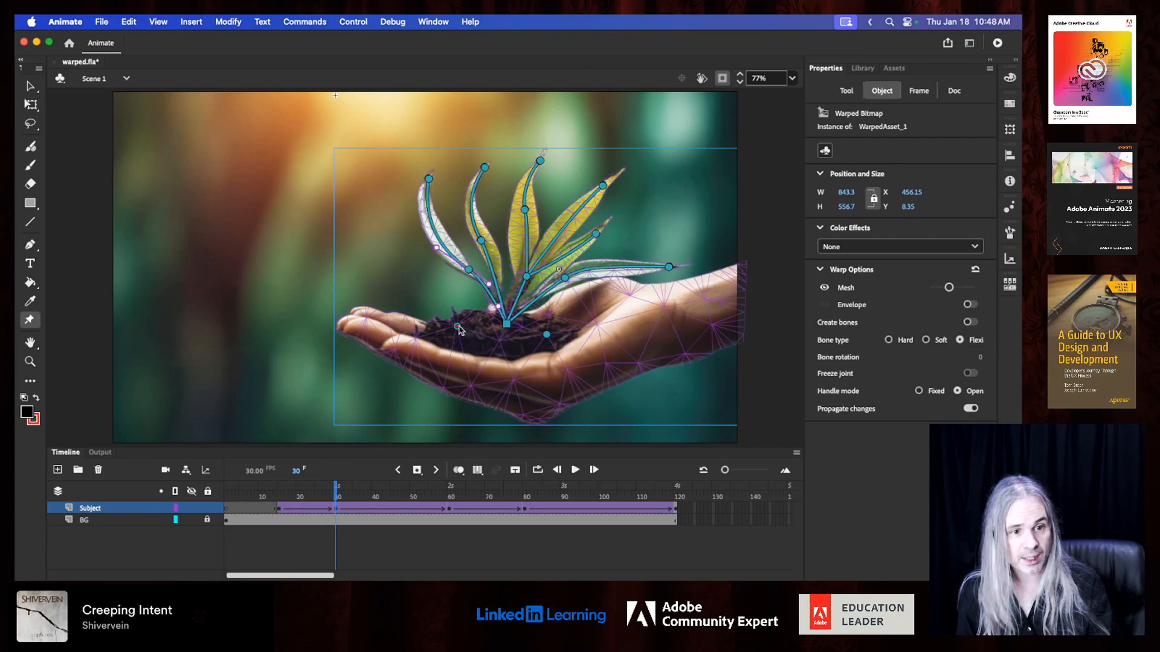
{"action": "left_click", "coordinate": [917, 392]}
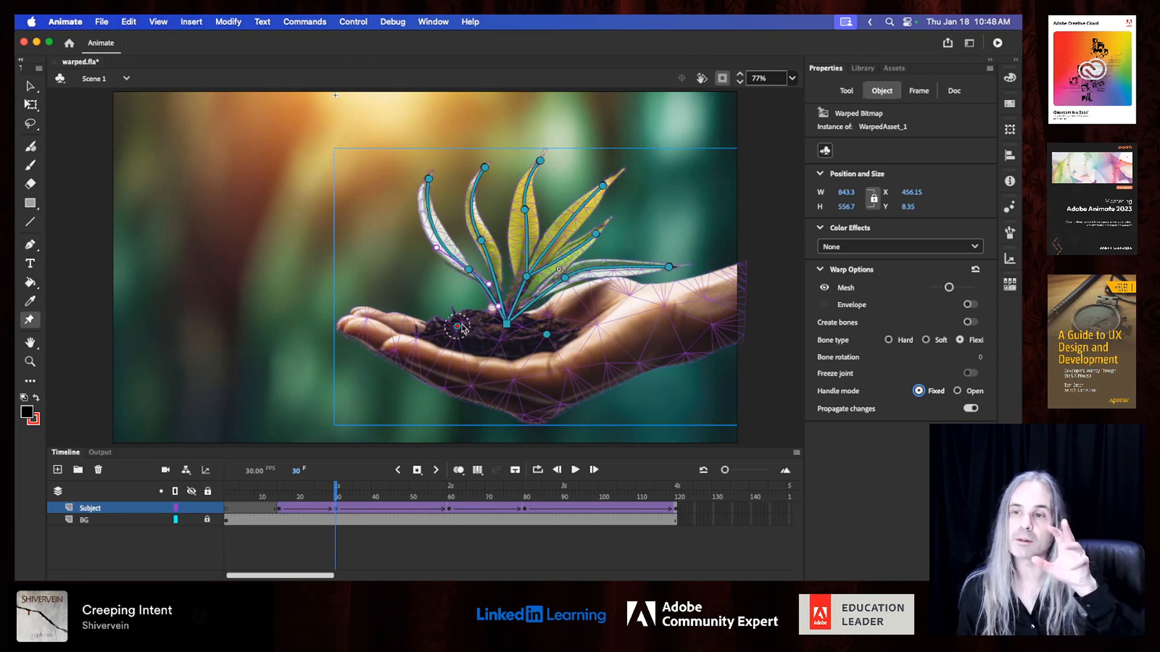
{"action": "left_click_drag", "start_coordinate": [466, 320], "coordinate": [467, 329]}
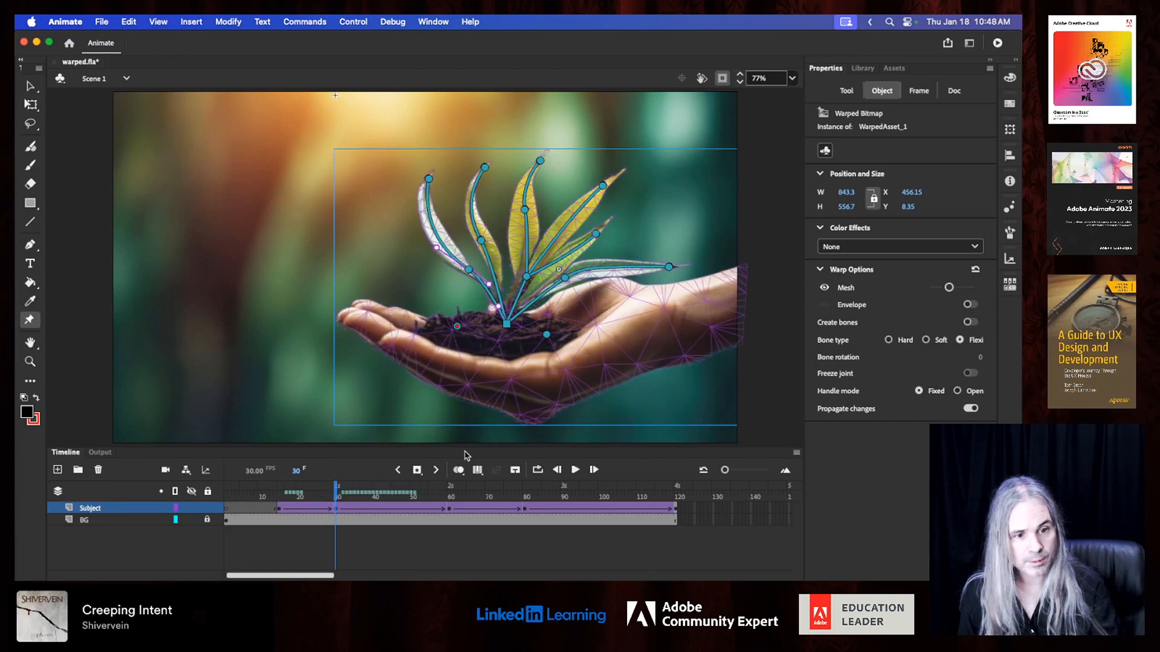
- At frame 80, rotate the fixed fingertip-side soil joint slightly to pull the fingers in, and select the Subject layer's end at frame 120
{"action": "left_click", "coordinate": [450, 513]}
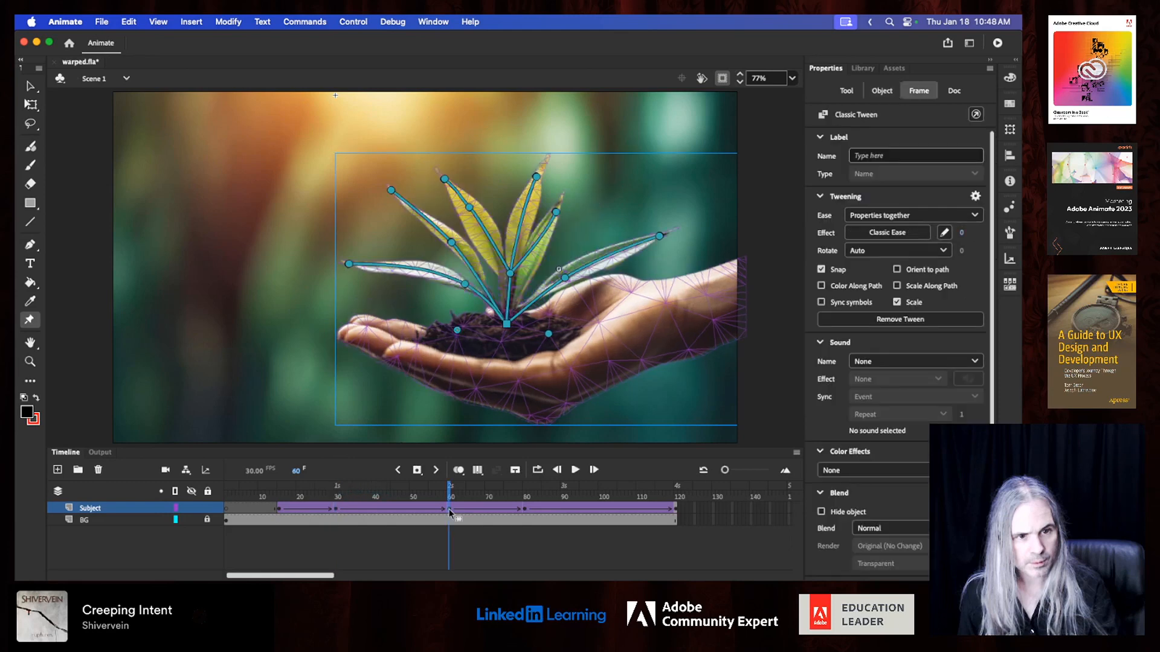
{"action": "left_click", "coordinate": [524, 513]}
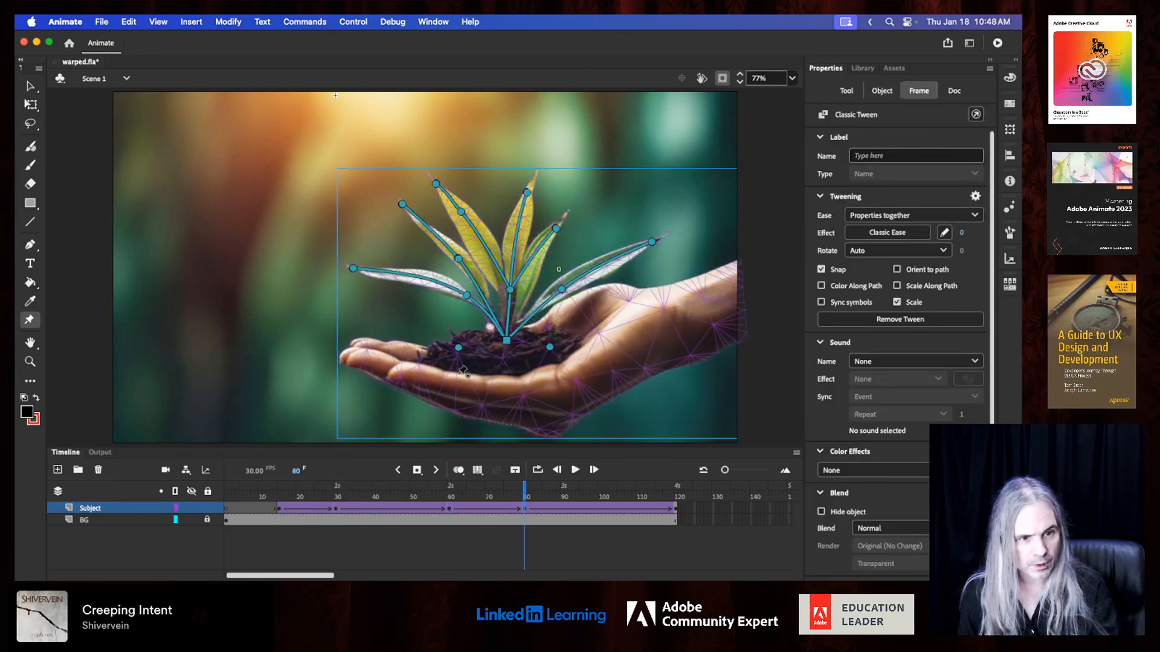
{"action": "left_click", "coordinate": [459, 350]}
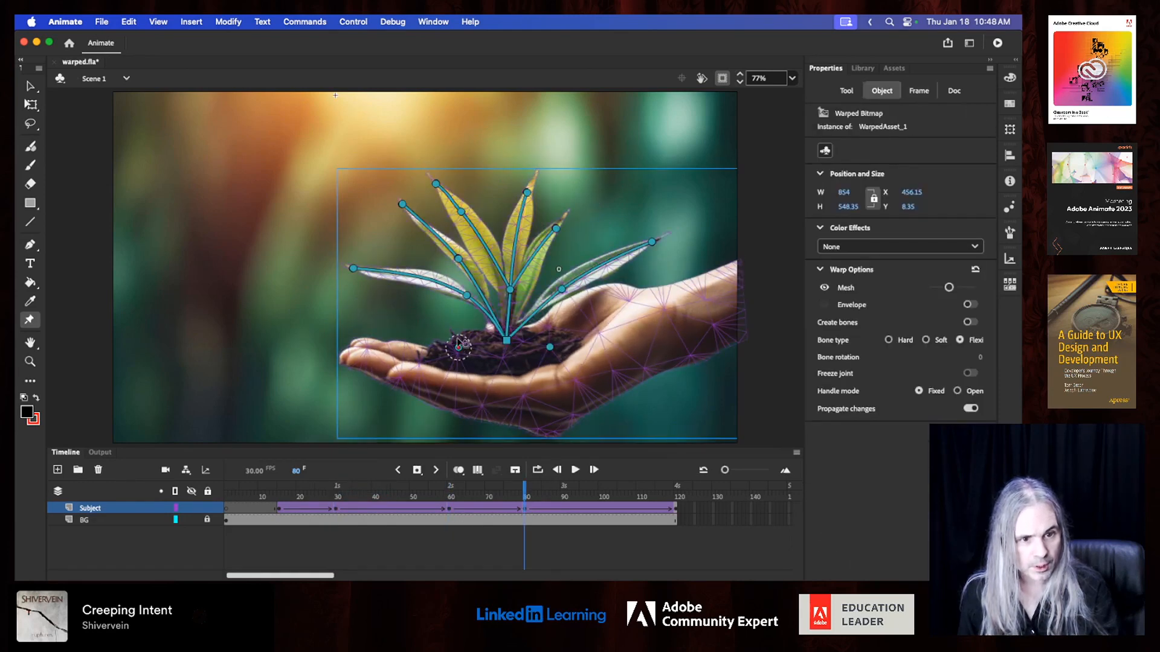
{"action": "left_click_drag", "start_coordinate": [448, 339], "coordinate": [447, 341]}
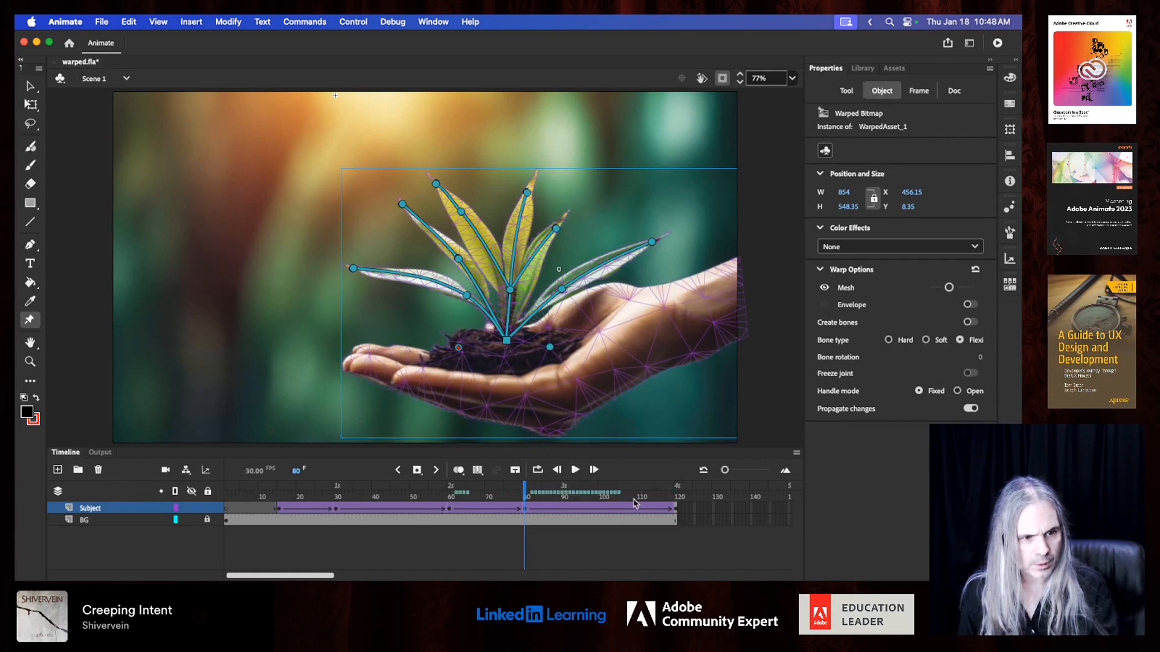
{"action": "left_click", "coordinate": [673, 509]}
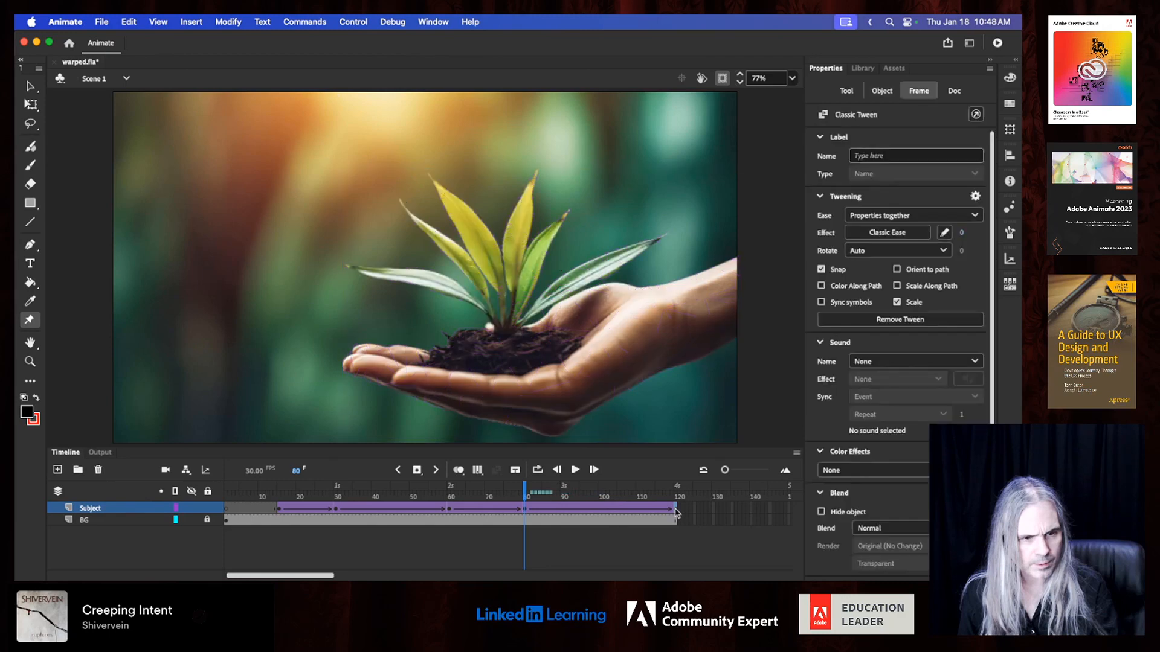
- Review the finger poses at the Subject keyframes 120, 80, 60 and 30, and undo the soil joint rotations
{"action": "left_click_drag", "start_coordinate": [677, 493], "coordinate": [282, 504]}
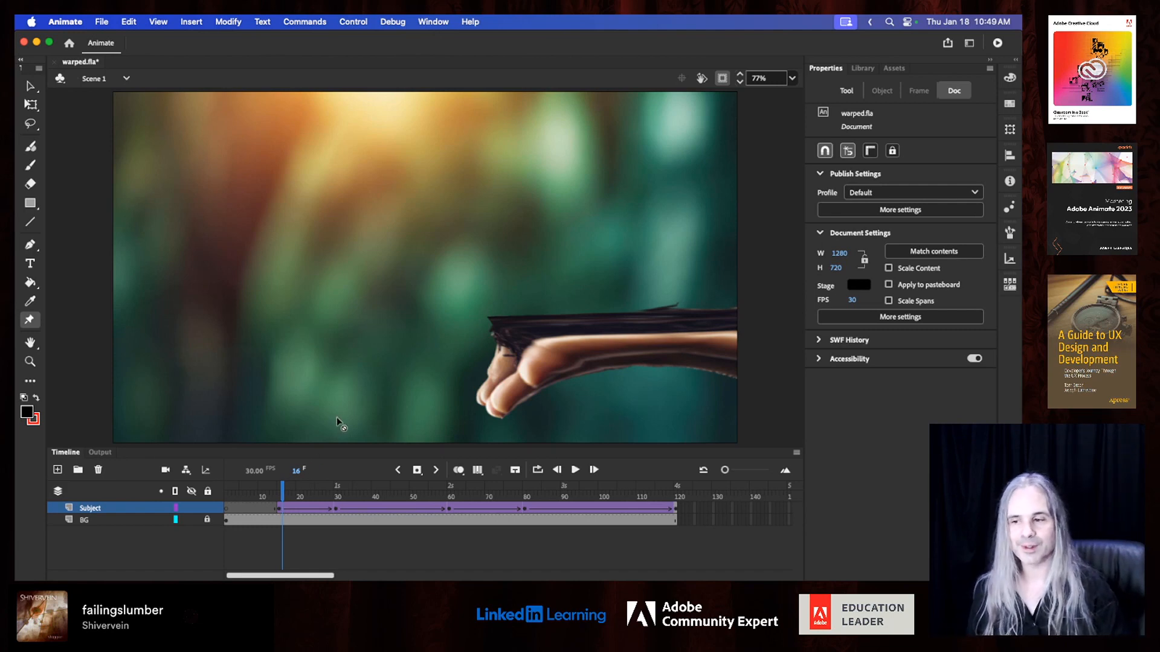
{"action": "key", "text": "shift+period"}
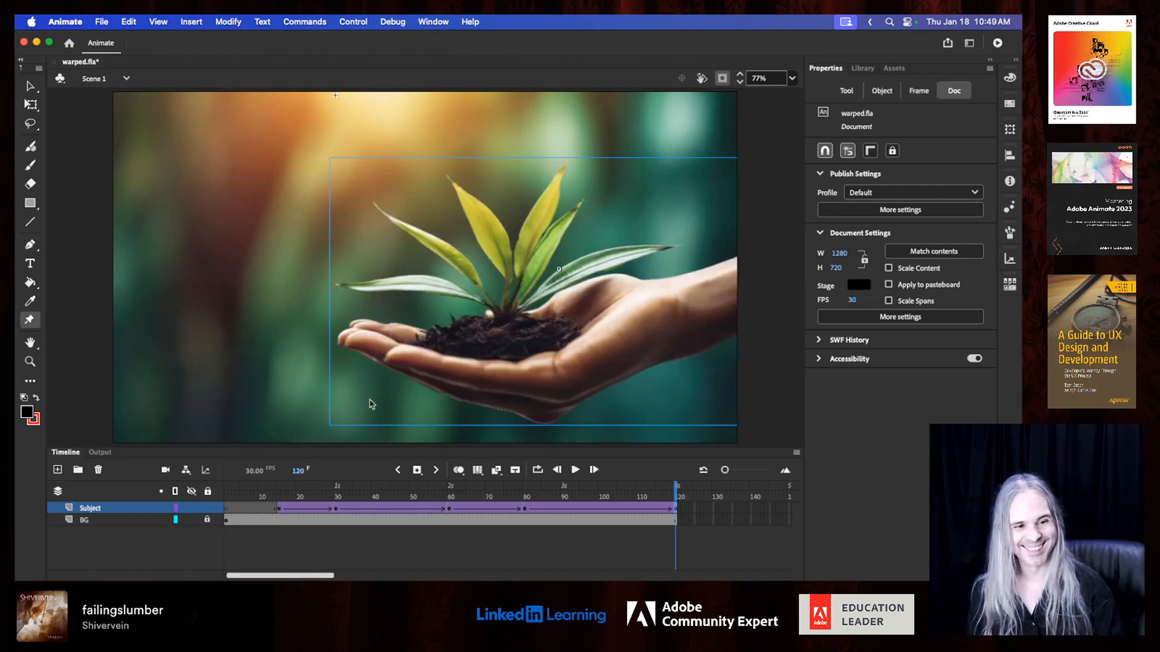
{"action": "key", "text": "alt+comma"}
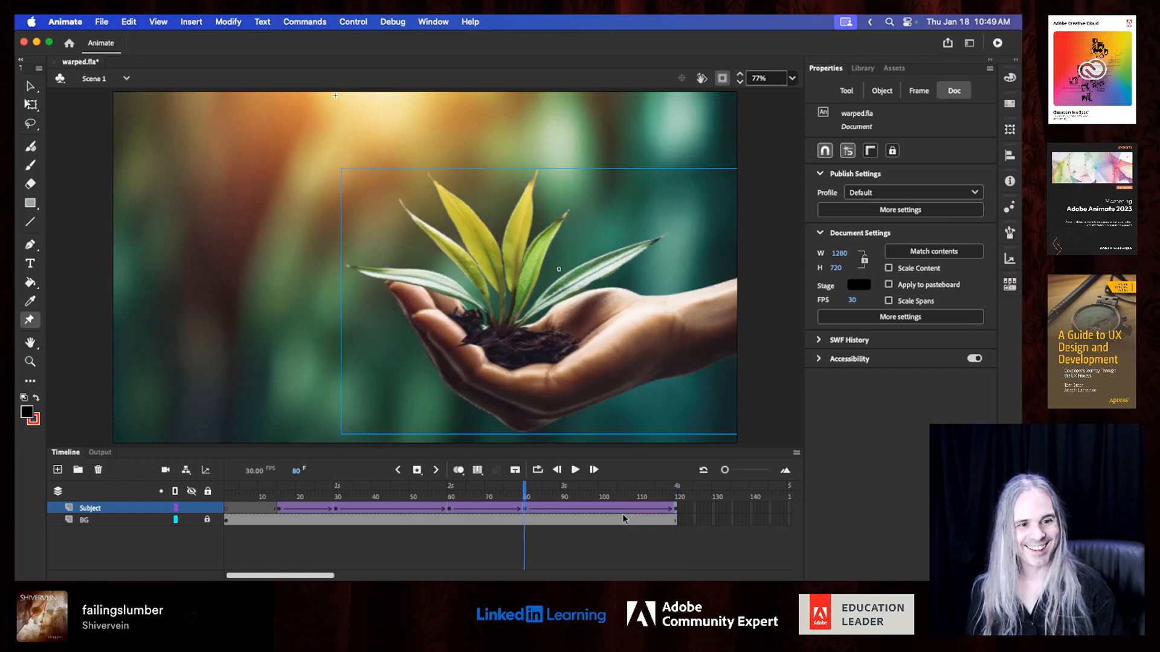
{"action": "left_click", "coordinate": [523, 499]}
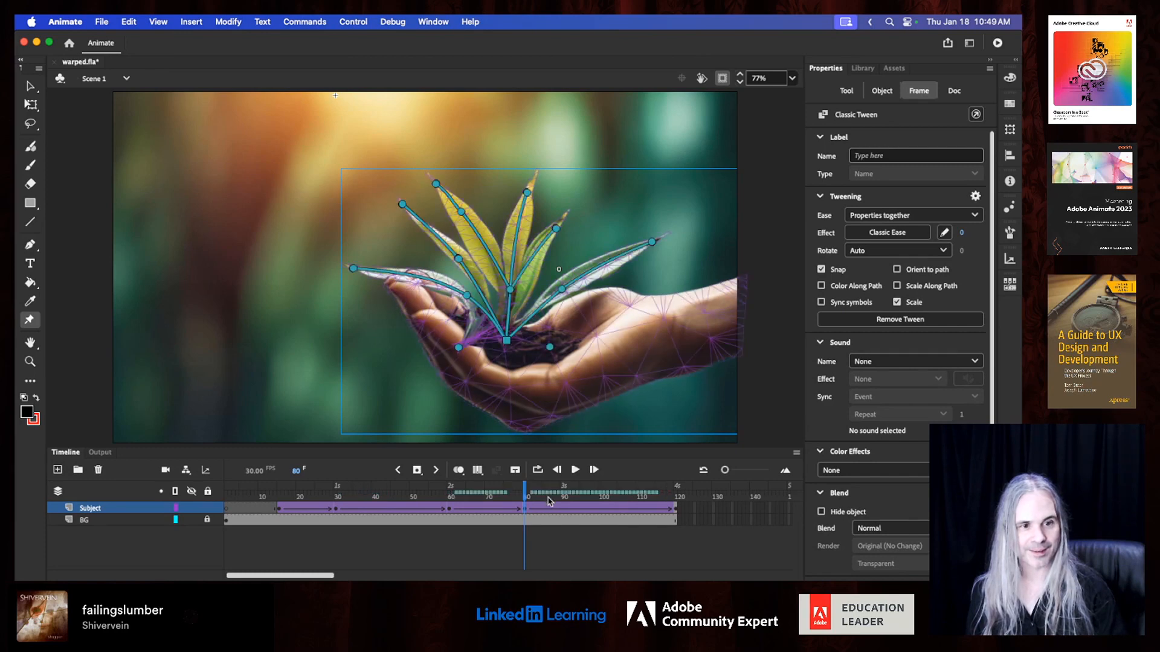
{"action": "key", "text": "shift+comma"}
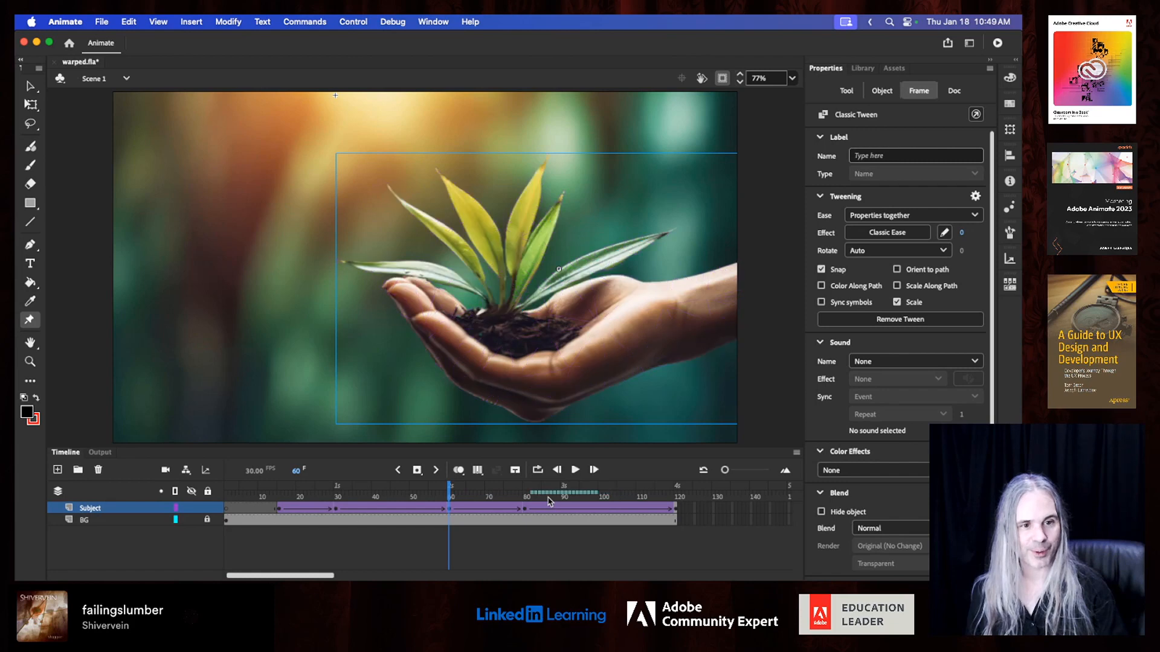
{"action": "key", "text": "shift+comma"}
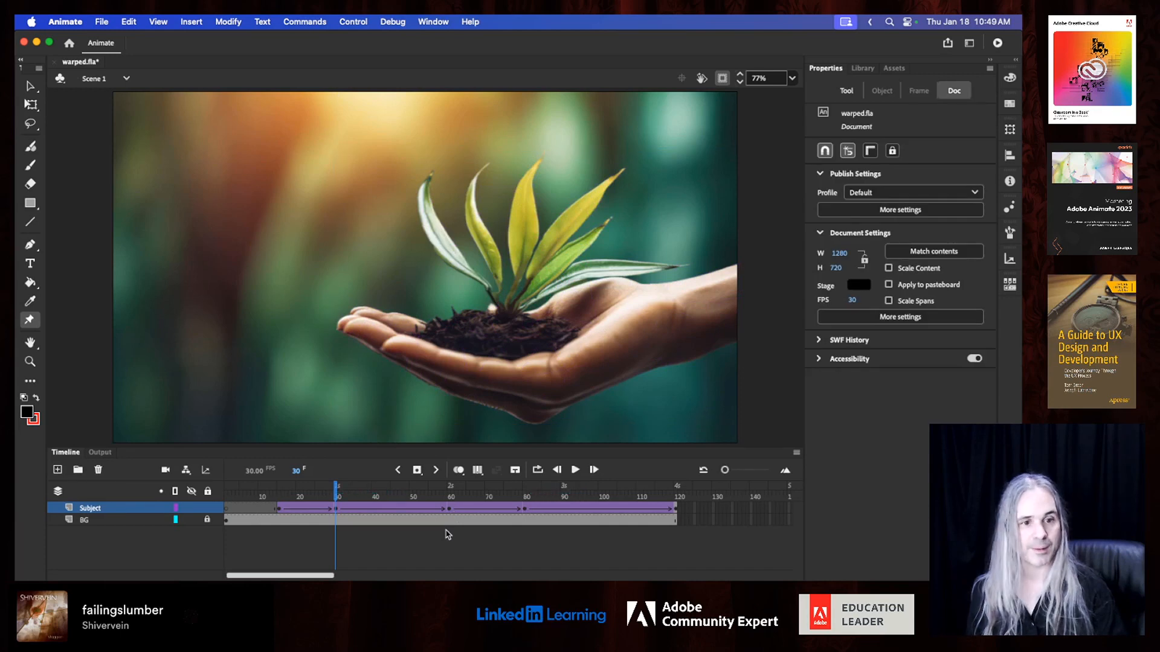
{"action": "left_click", "coordinate": [335, 511]}
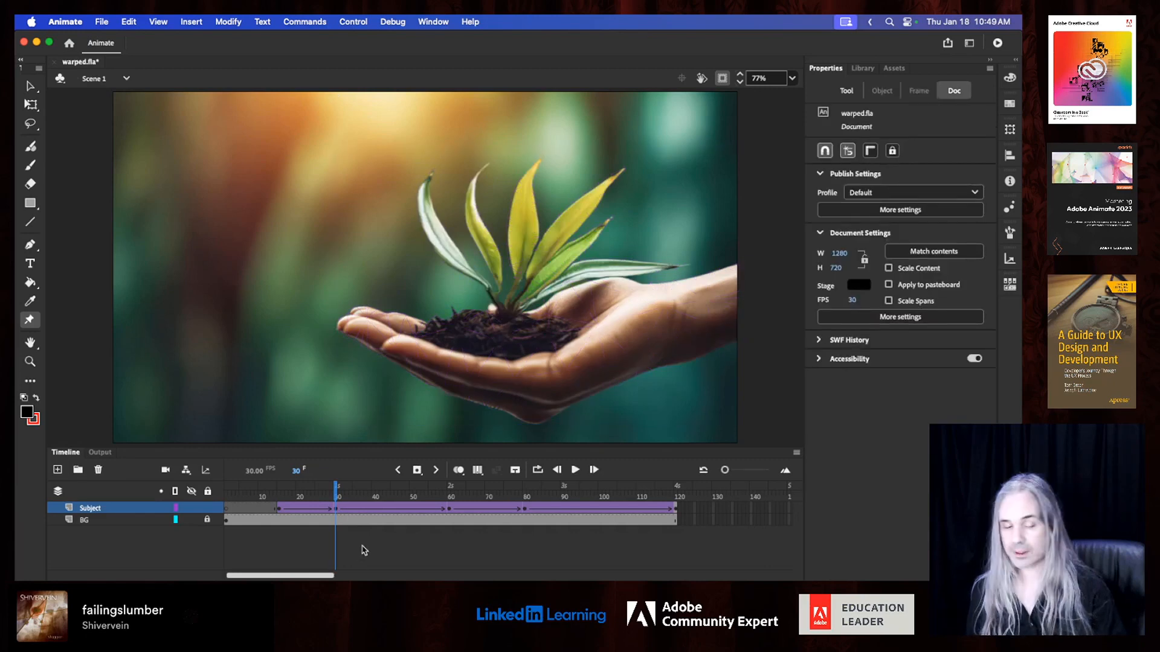
{"action": "key", "text": "super+z"}
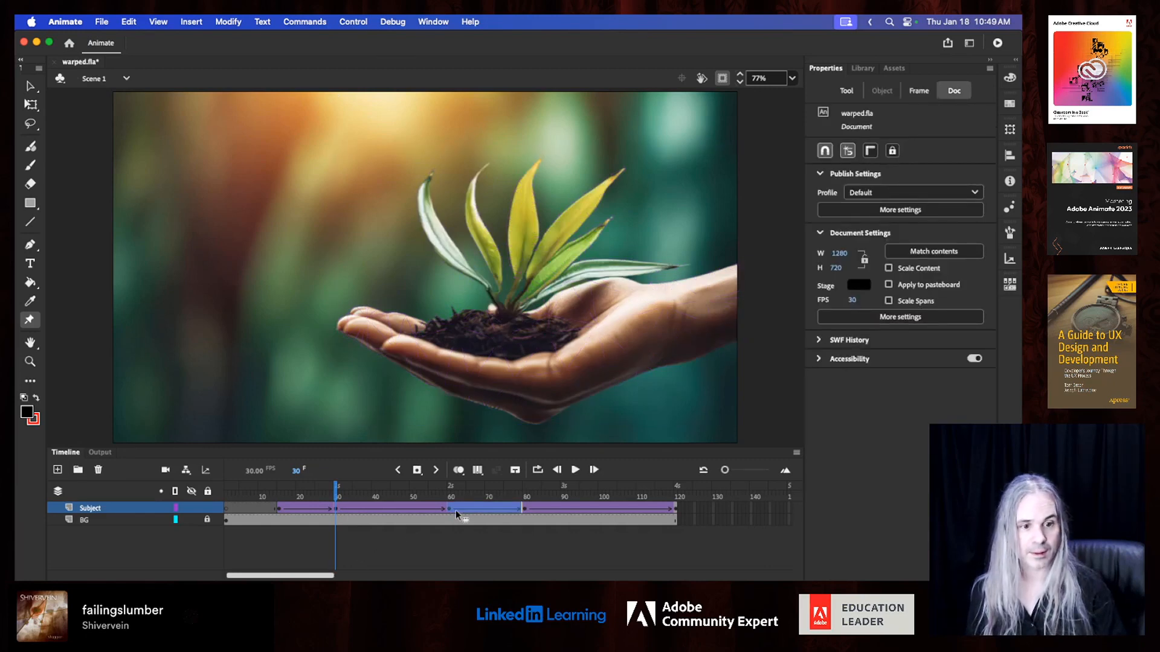
- Play the whole animation from frame 1 and save the document
{"action": "left_click_drag", "start_coordinate": [454, 497], "coordinate": [225, 494]}
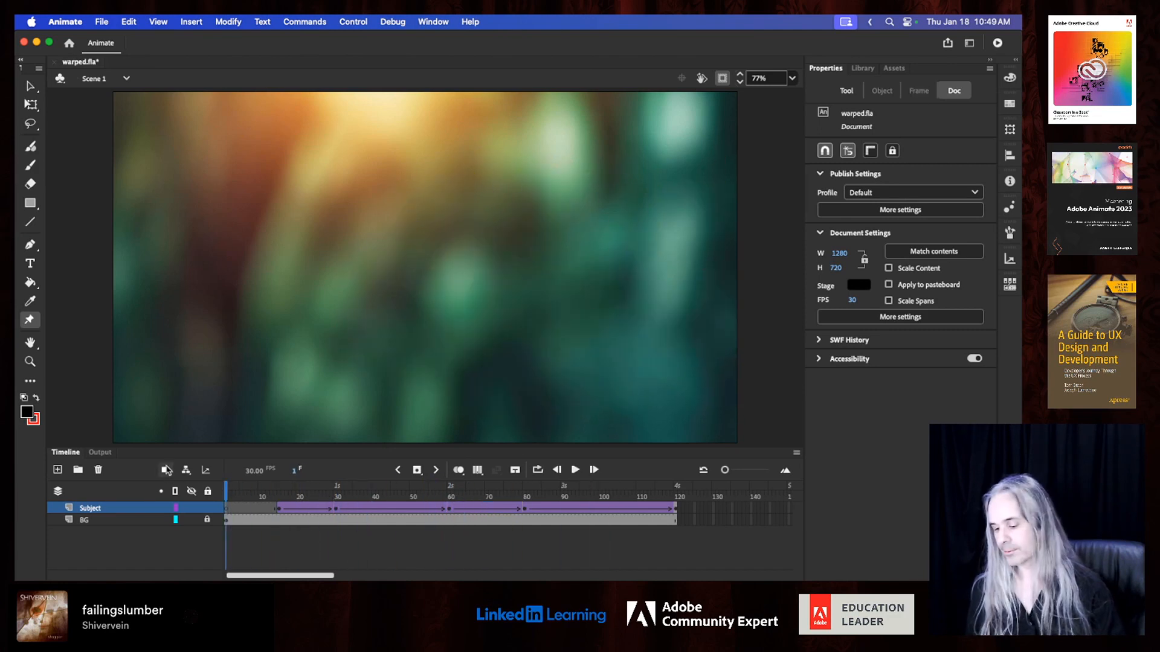
{"action": "left_click", "coordinate": [575, 471]}
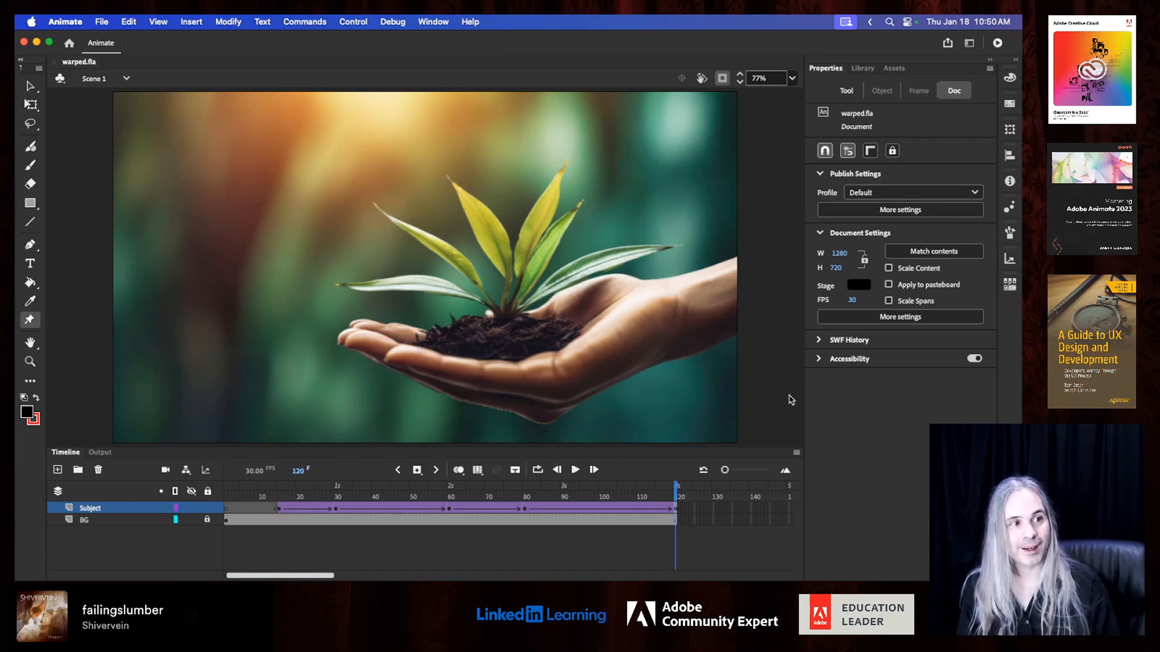
- Look over the export formats available for the finished animation, without exporting
{"action": "left_click", "coordinate": [101, 21]}
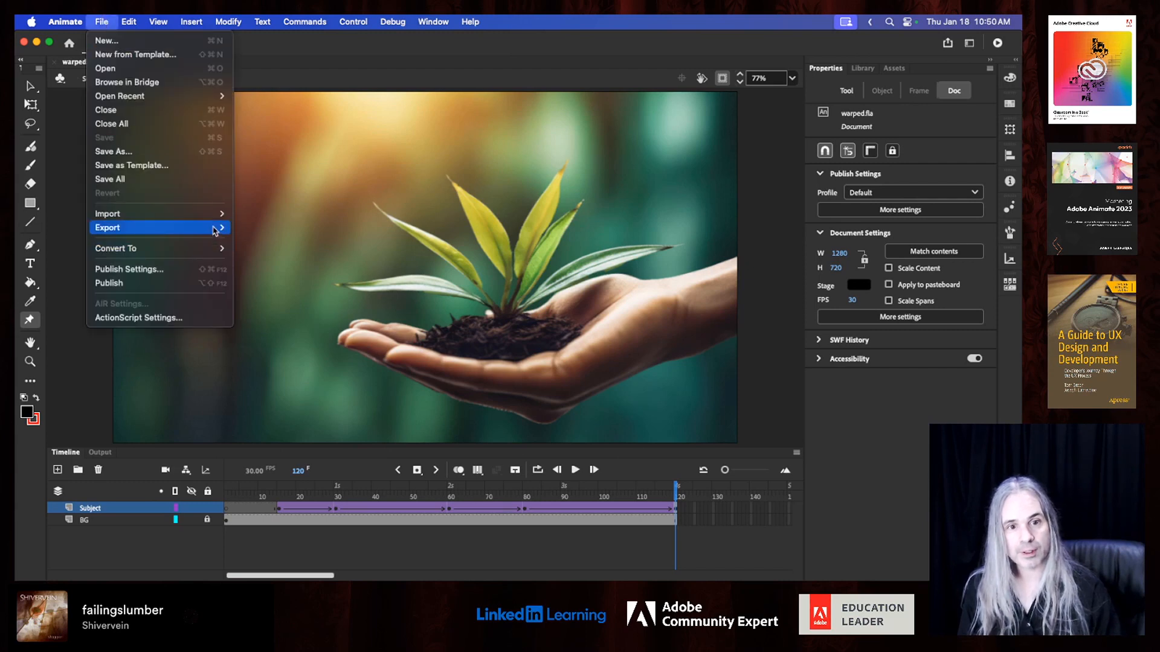
{"action": "mouse_move", "coordinate": [214, 231]}
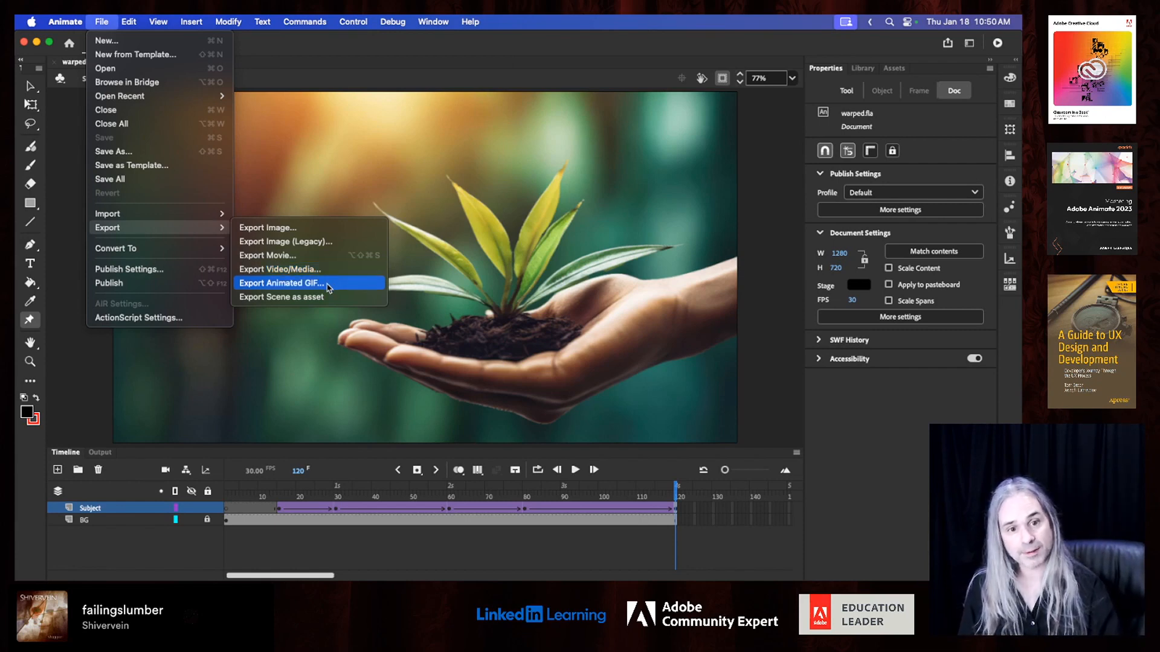
{"action": "left_click", "coordinate": [859, 55]}
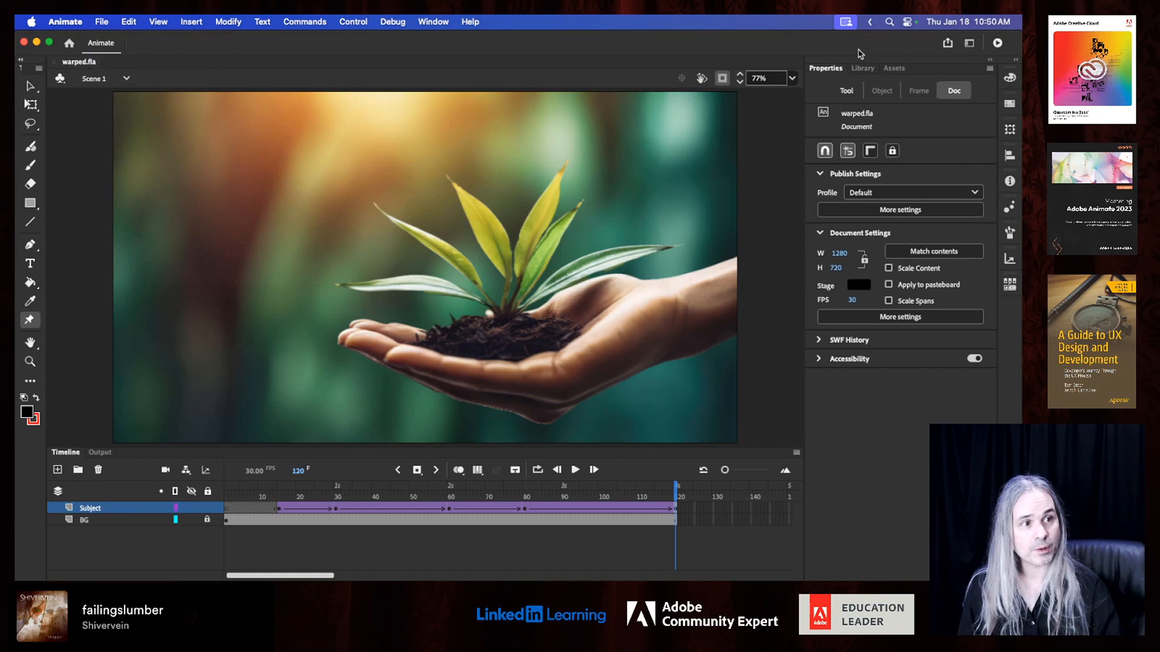
- Try twice to quick-publish the animation as an MP4 video, dismissing the dialog after each attempt
{"action": "left_click", "coordinate": [948, 45]}
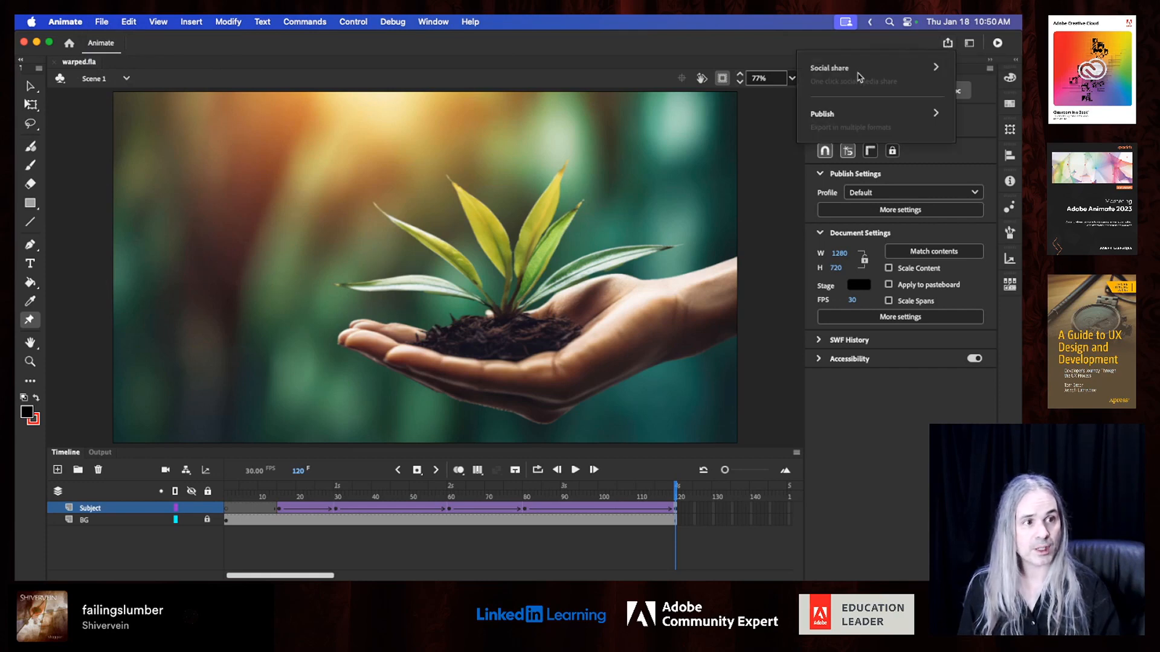
{"action": "left_click", "coordinate": [934, 114]}
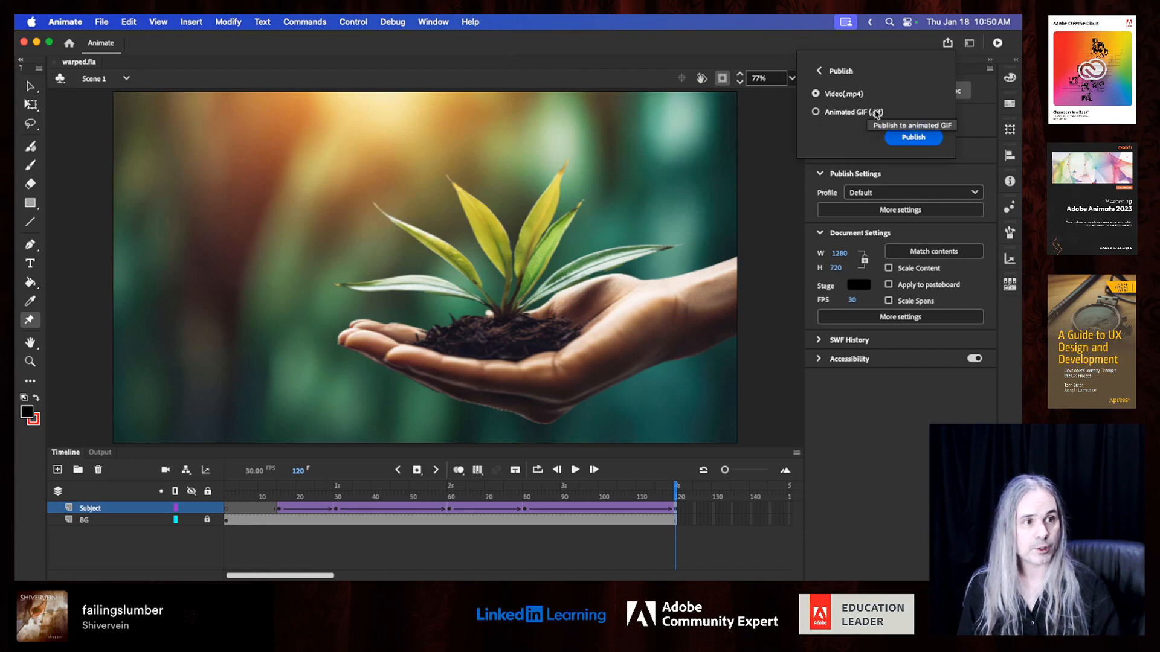
{"action": "left_click", "coordinate": [921, 140]}
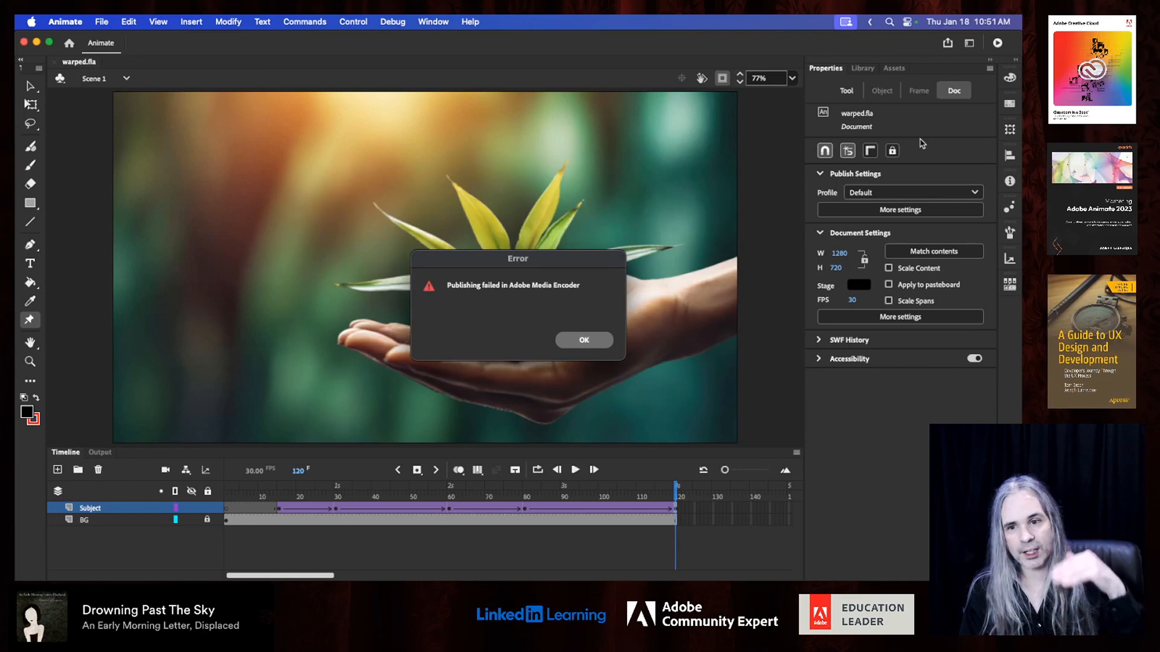
{"action": "left_click", "coordinate": [584, 340]}
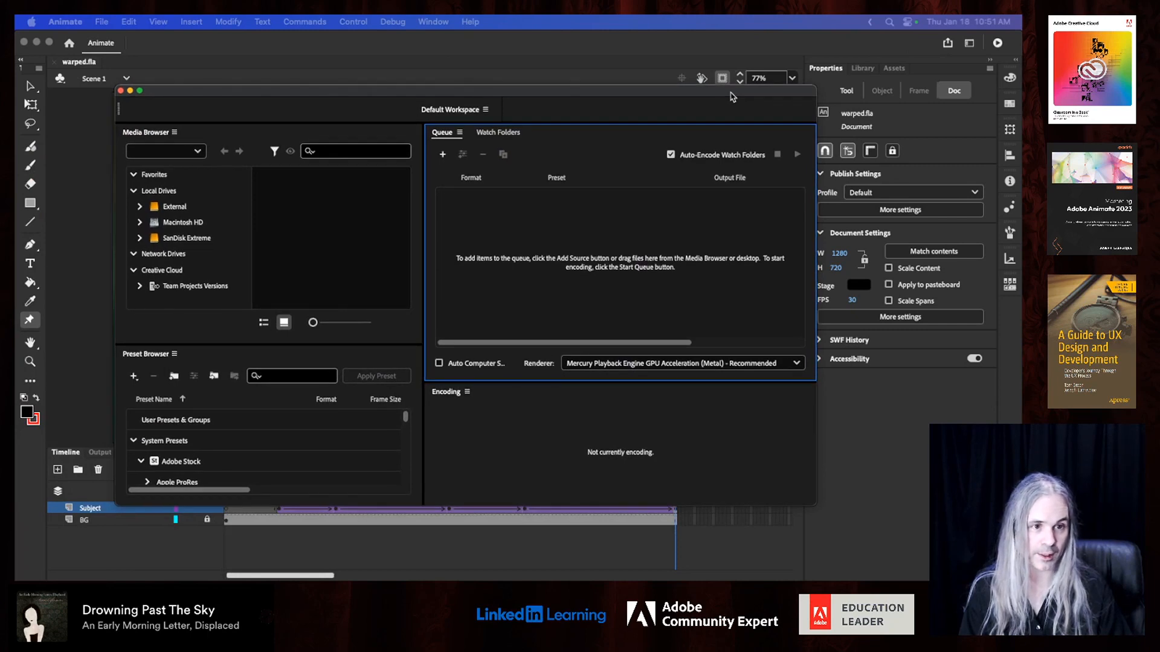
{"action": "left_click", "coordinate": [949, 48]}
{"action": "left_click", "coordinate": [948, 45]}
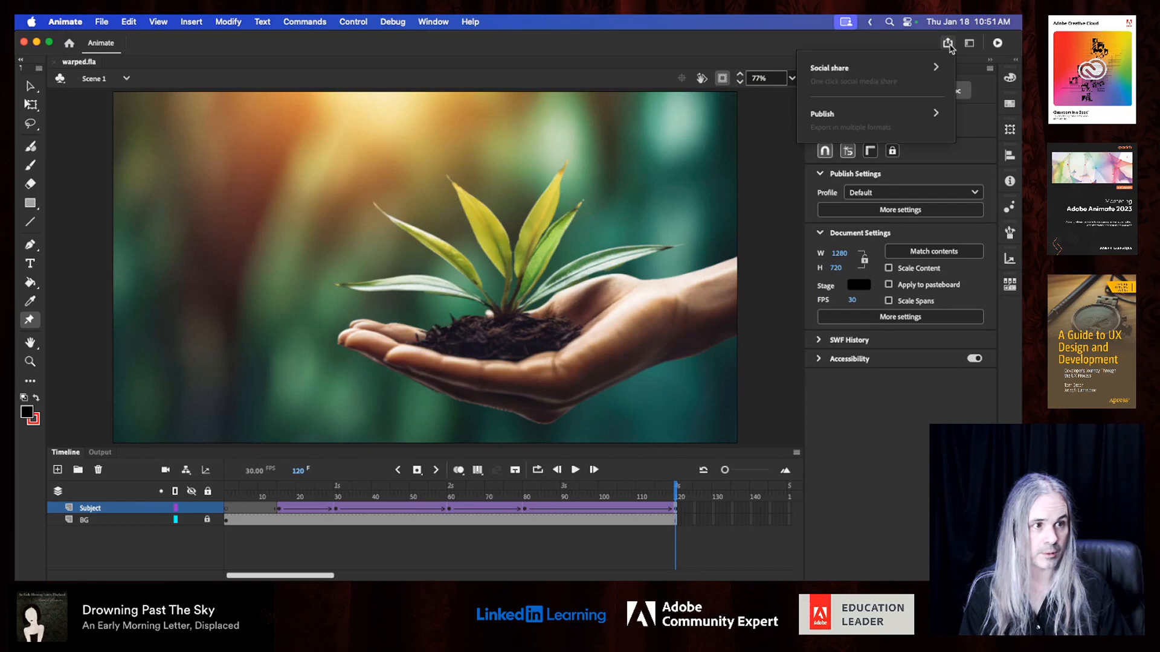
{"action": "left_click", "coordinate": [934, 116]}
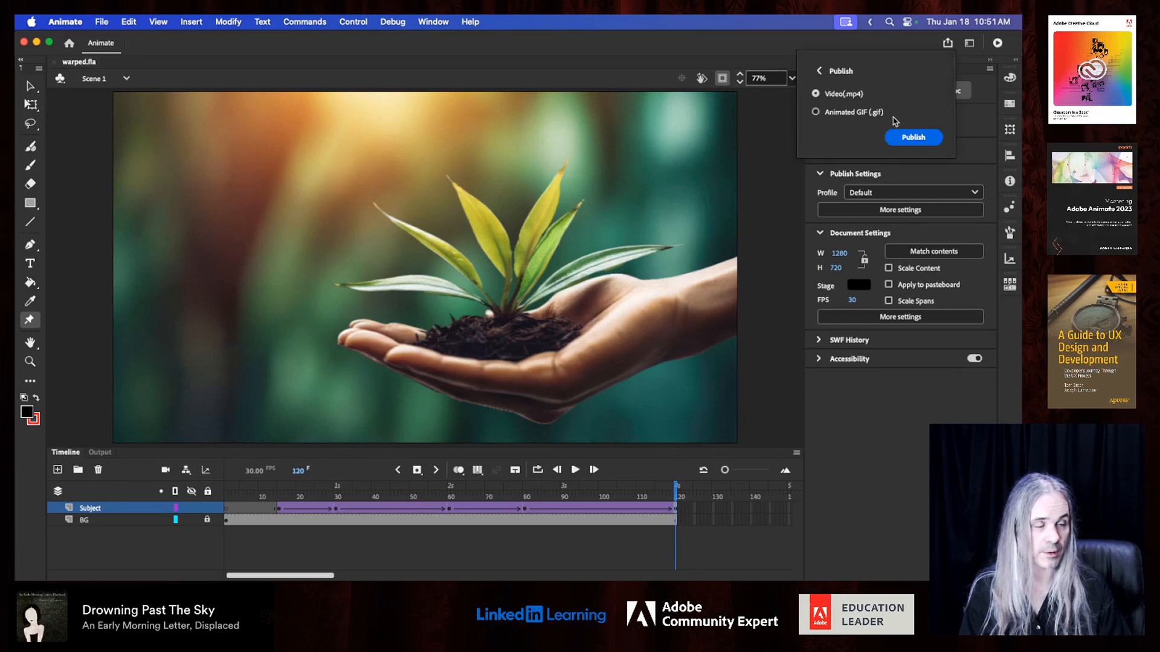
{"action": "left_click", "coordinate": [910, 136]}
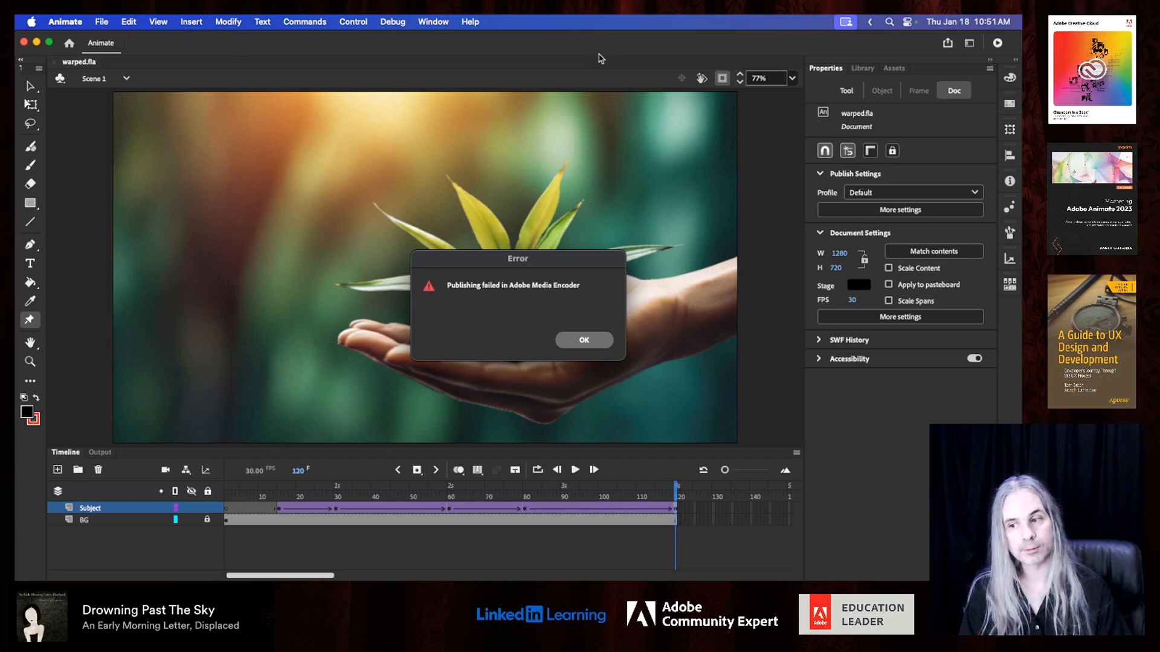
{"action": "left_click", "coordinate": [584, 340]}
- Quick-publish the animation as an animated GIF
{"action": "left_click", "coordinate": [947, 43]}
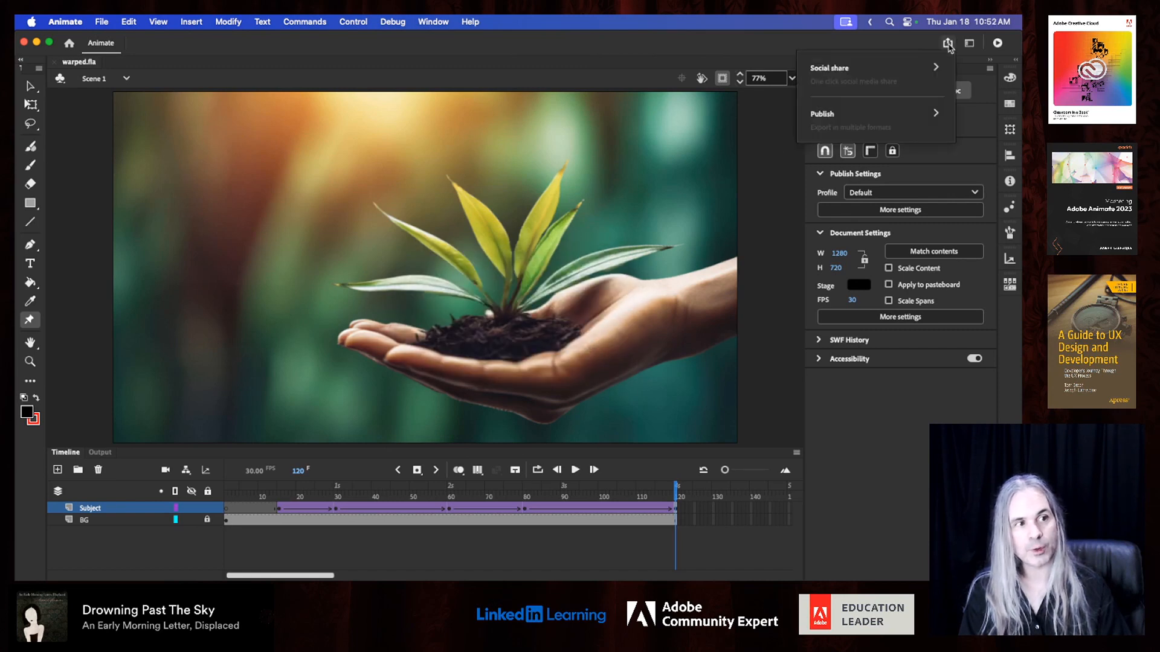
{"action": "left_click", "coordinate": [943, 116]}
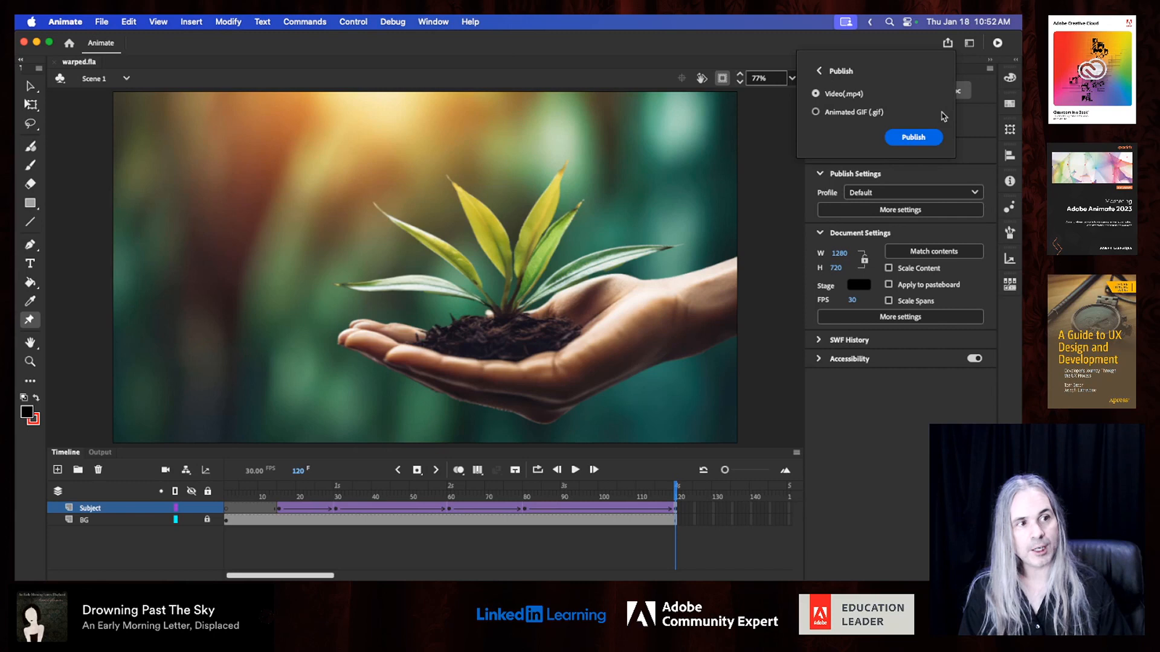
{"action": "left_click", "coordinate": [845, 113]}
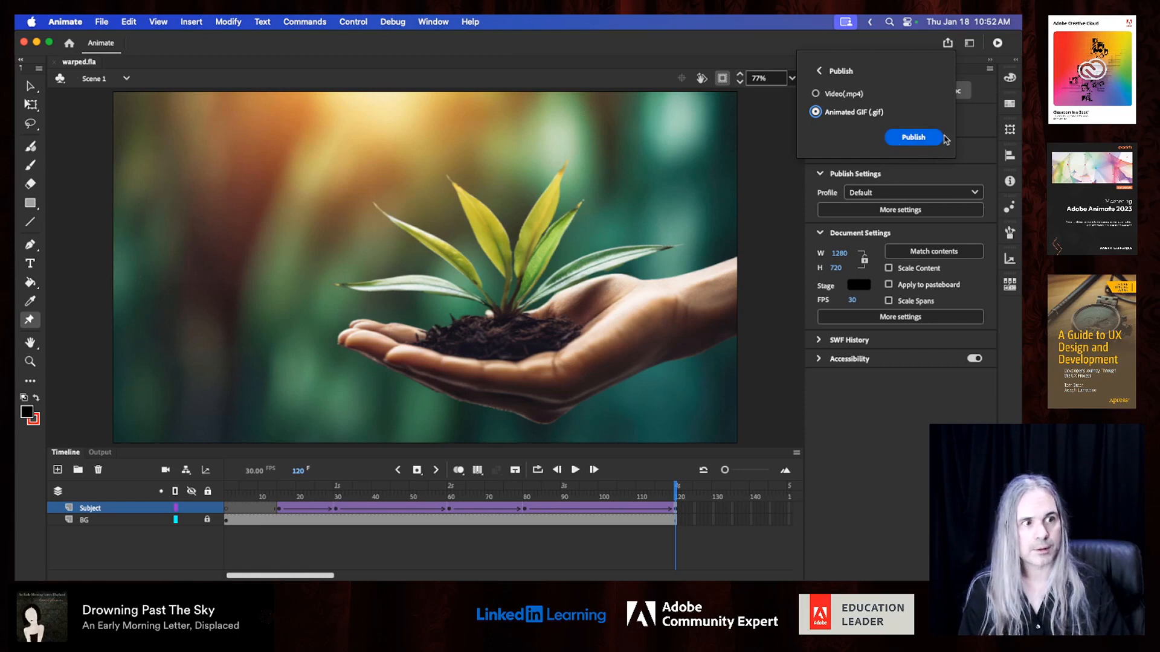
{"action": "left_click", "coordinate": [922, 144]}
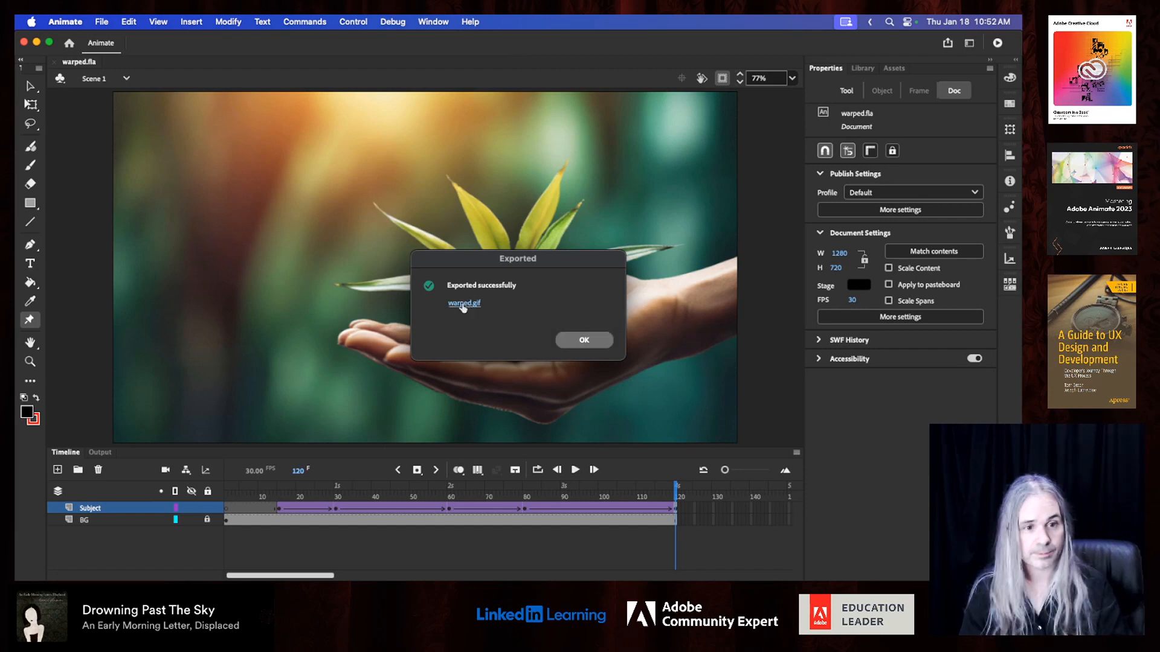
- Preview the exported warped.gif from its file location, then close the preview and the export notice
{"action": "left_click", "coordinate": [462, 305]}
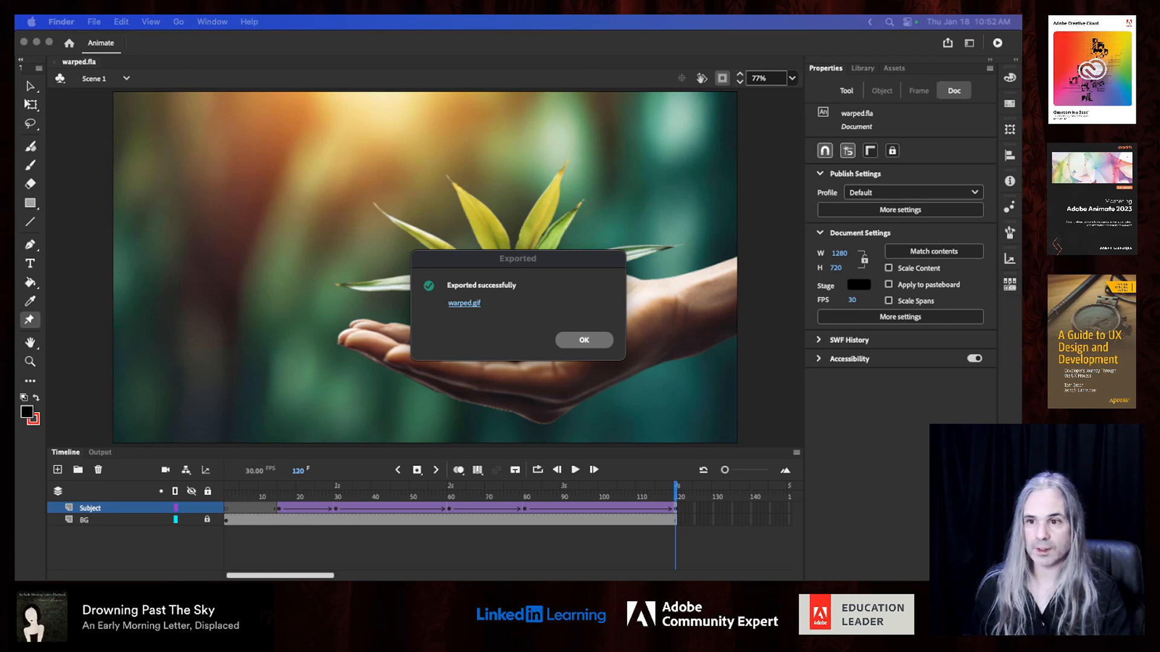
{"action": "left_click_drag", "start_coordinate": [16, 116], "coordinate": [525, 93]}
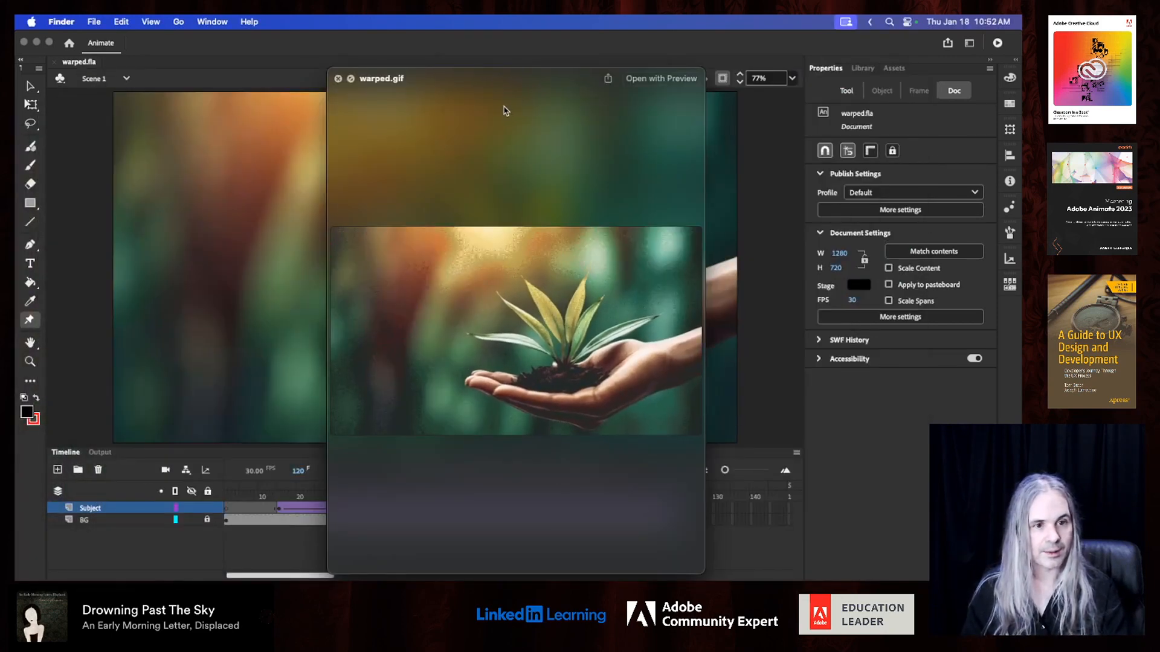
{"action": "left_click", "coordinate": [339, 79]}
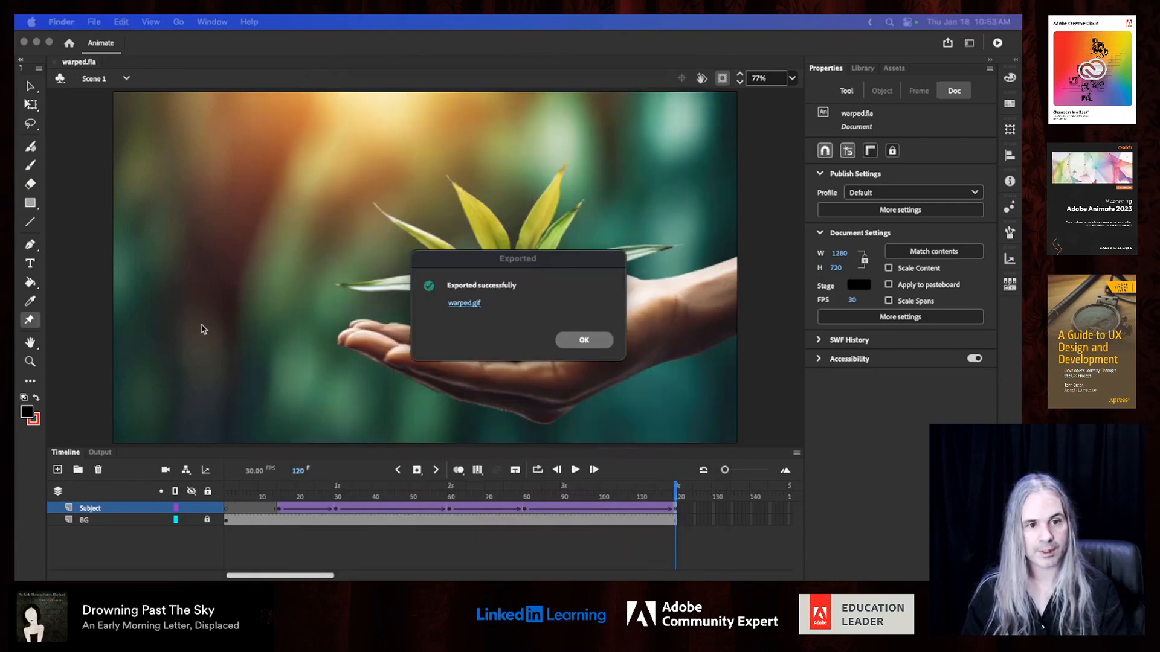
{"action": "left_click", "coordinate": [584, 344]}
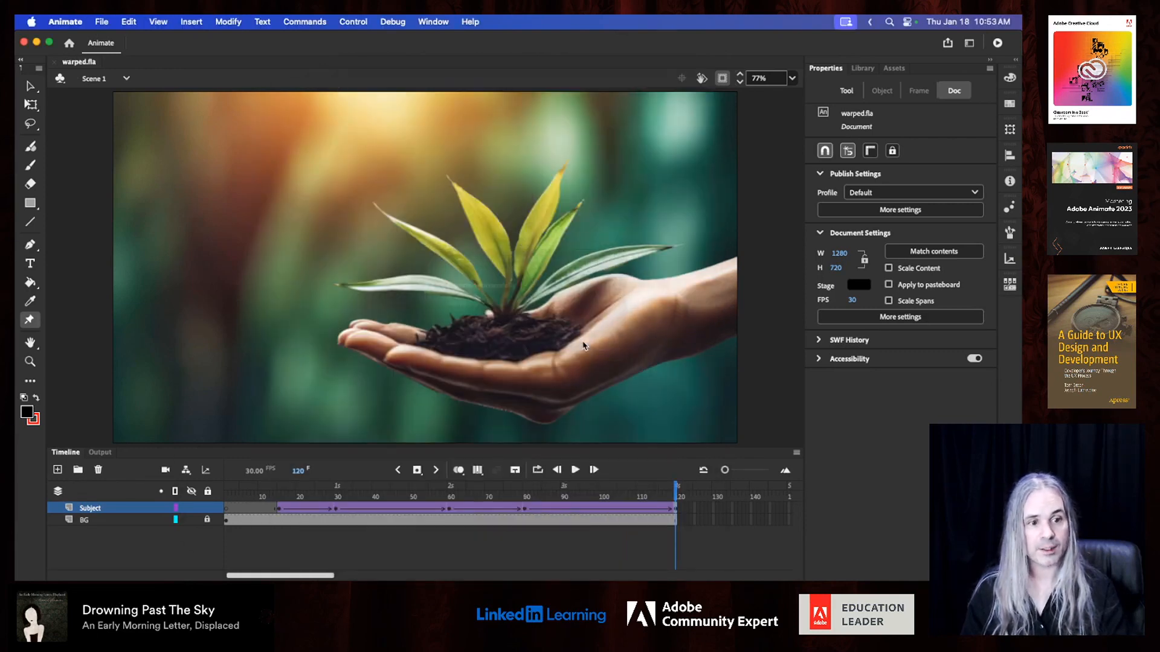
- Start a video/media export of the entire movie and set its format to MPEG4
{"action": "left_click", "coordinate": [103, 26]}
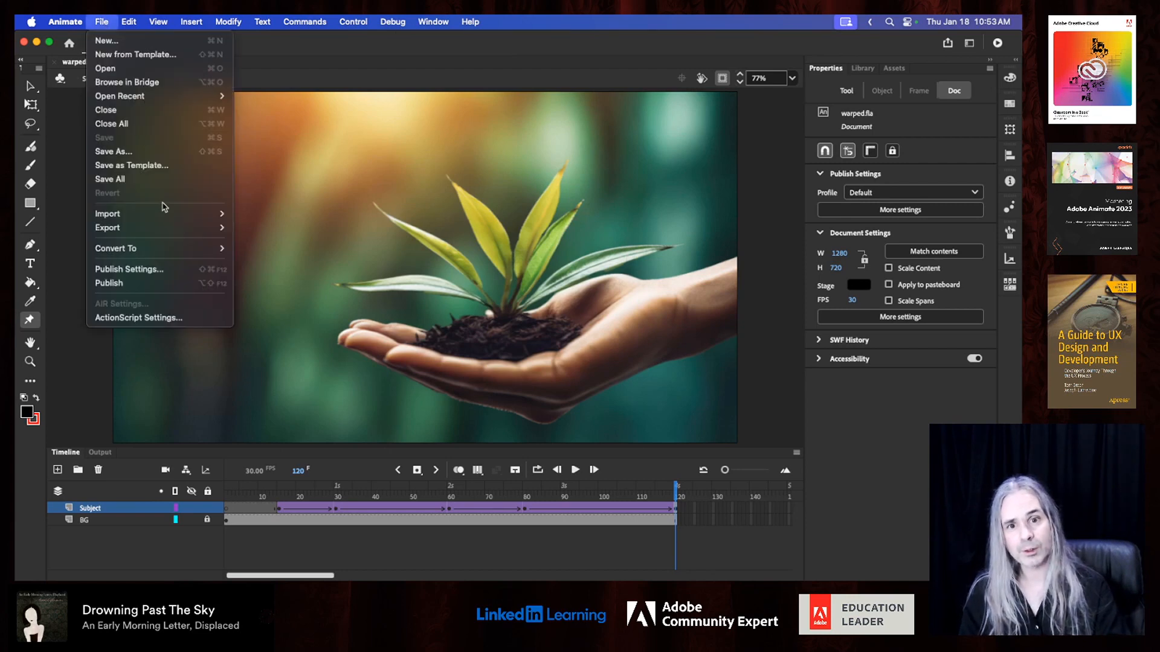
{"action": "mouse_move", "coordinate": [165, 228]}
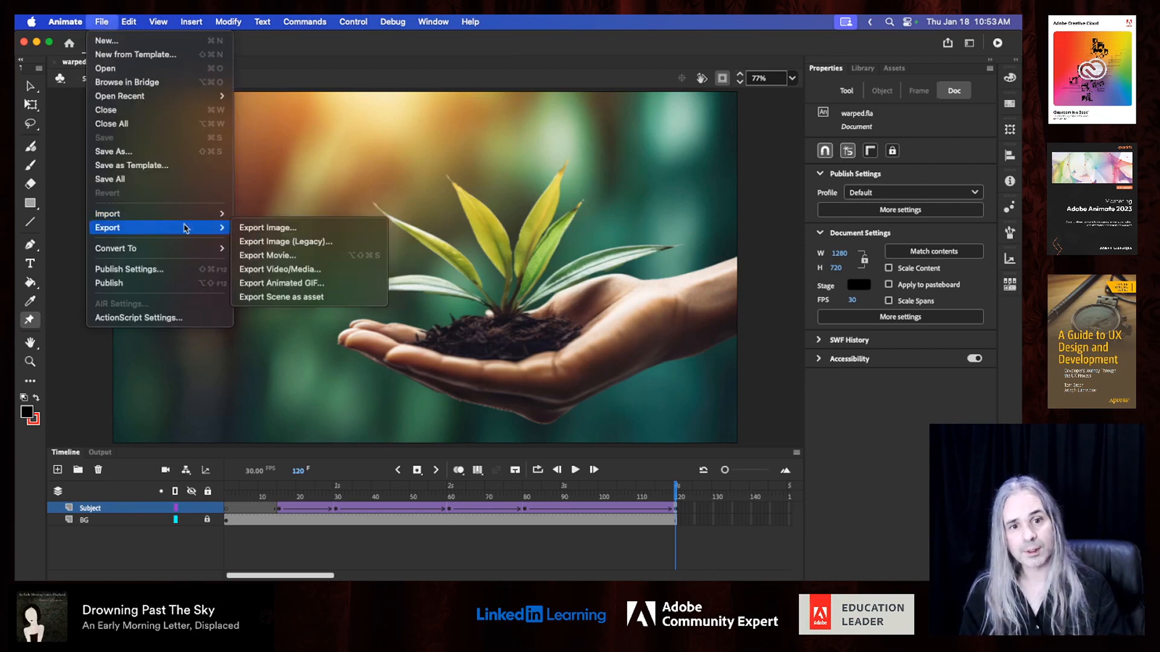
{"action": "left_click", "coordinate": [318, 275]}
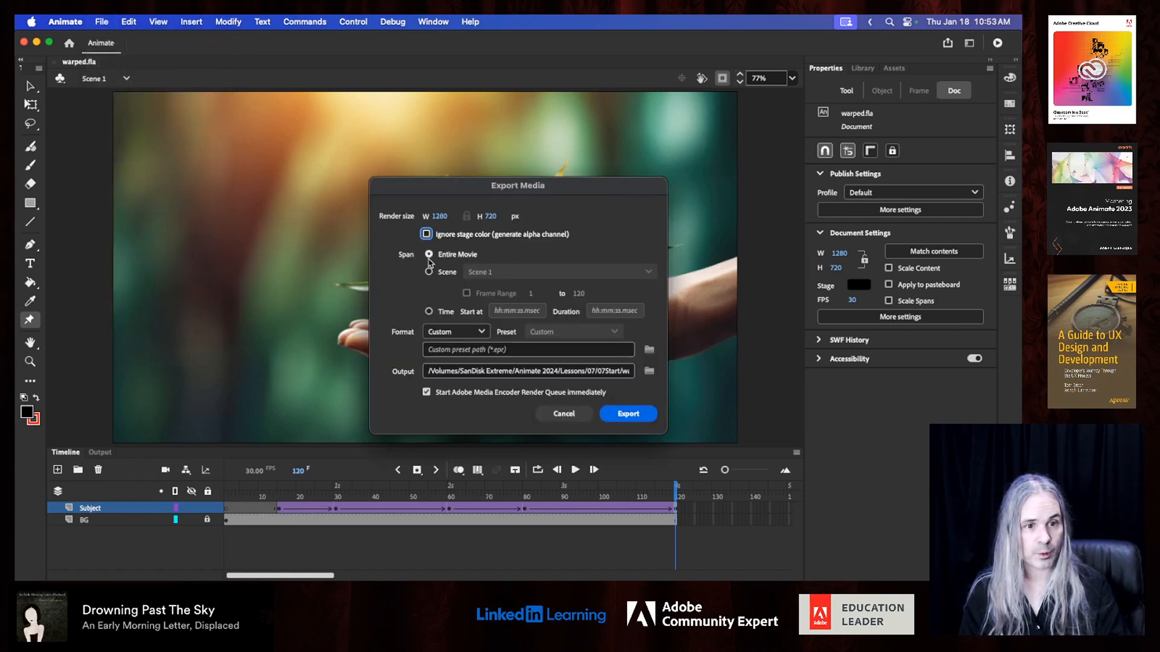
{"action": "left_click", "coordinate": [481, 334]}
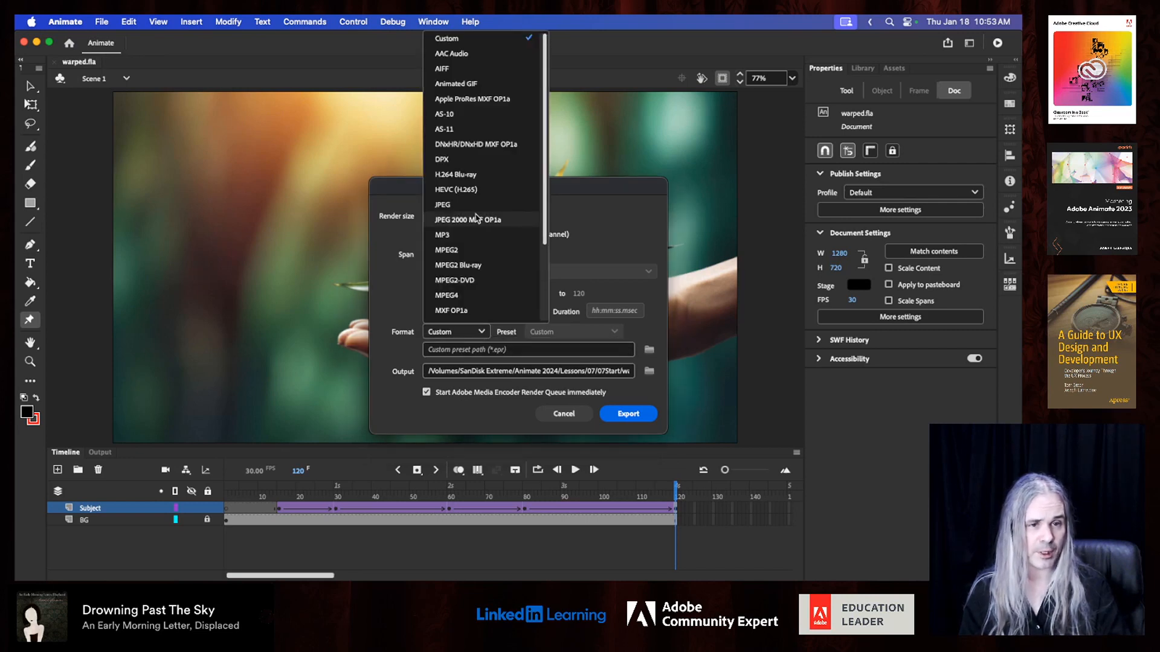
{"action": "scroll", "coordinate": [478, 246], "scroll_direction": "down", "scroll_amount": 3}
{"action": "scroll", "coordinate": [478, 246], "scroll_direction": "up", "scroll_amount": 3}
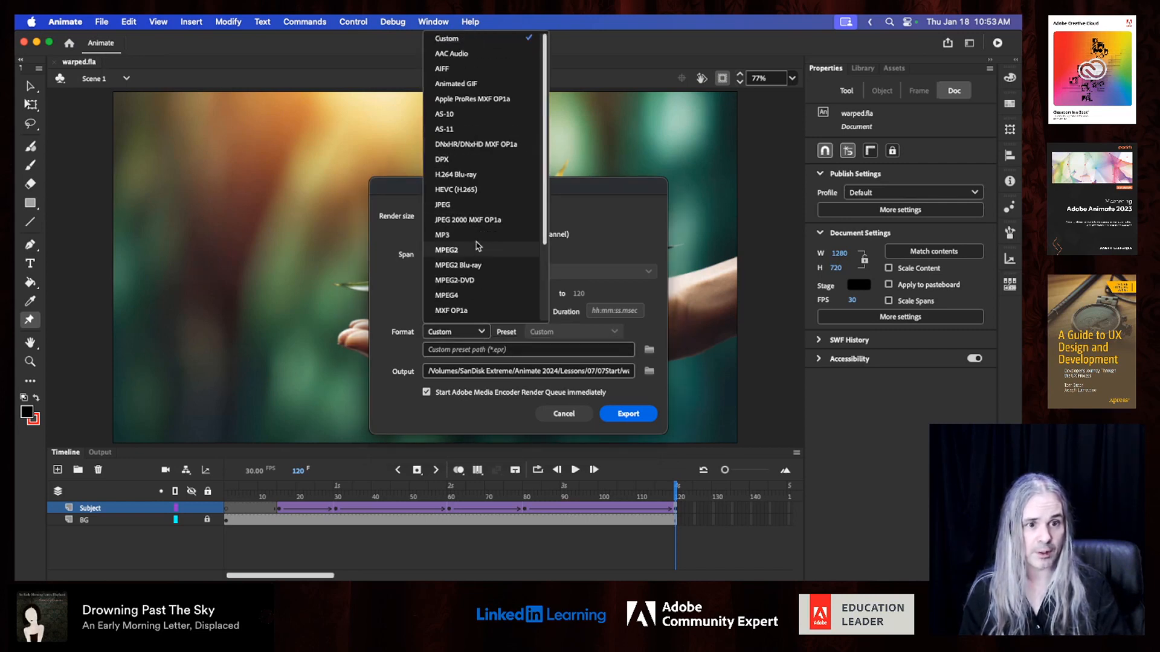
{"action": "scroll", "coordinate": [478, 246], "scroll_direction": "down", "scroll_amount": 3}
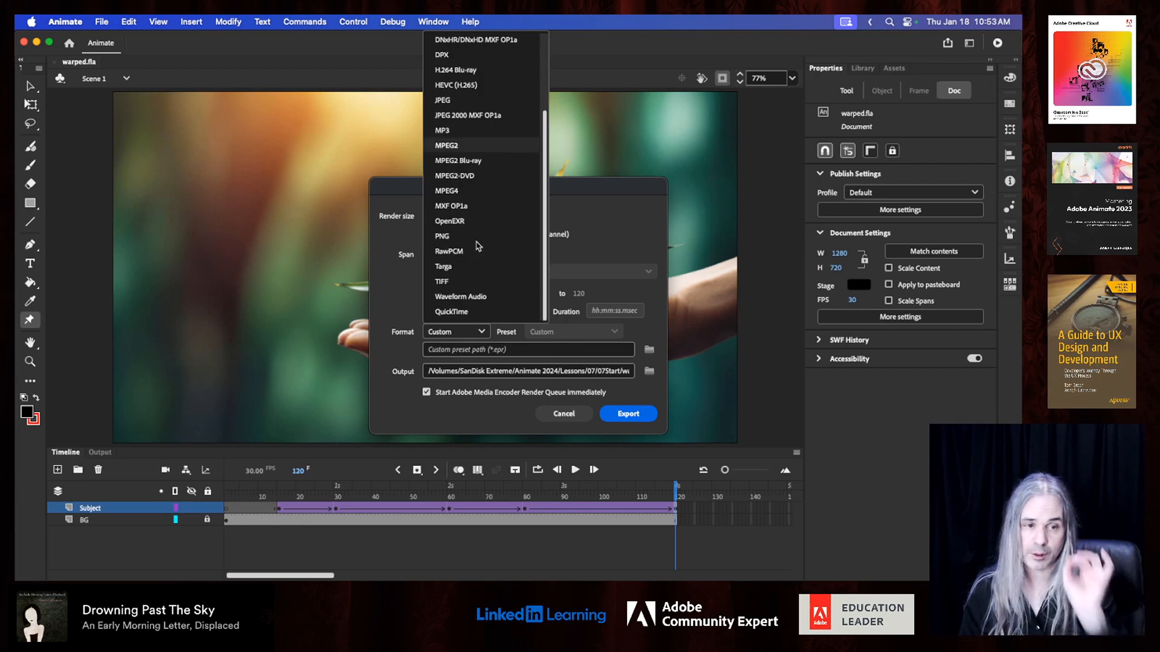
{"action": "left_click", "coordinate": [480, 192]}
- Look through the other media export formats and the presets offered for MPEG4
{"action": "left_click", "coordinate": [463, 334]}
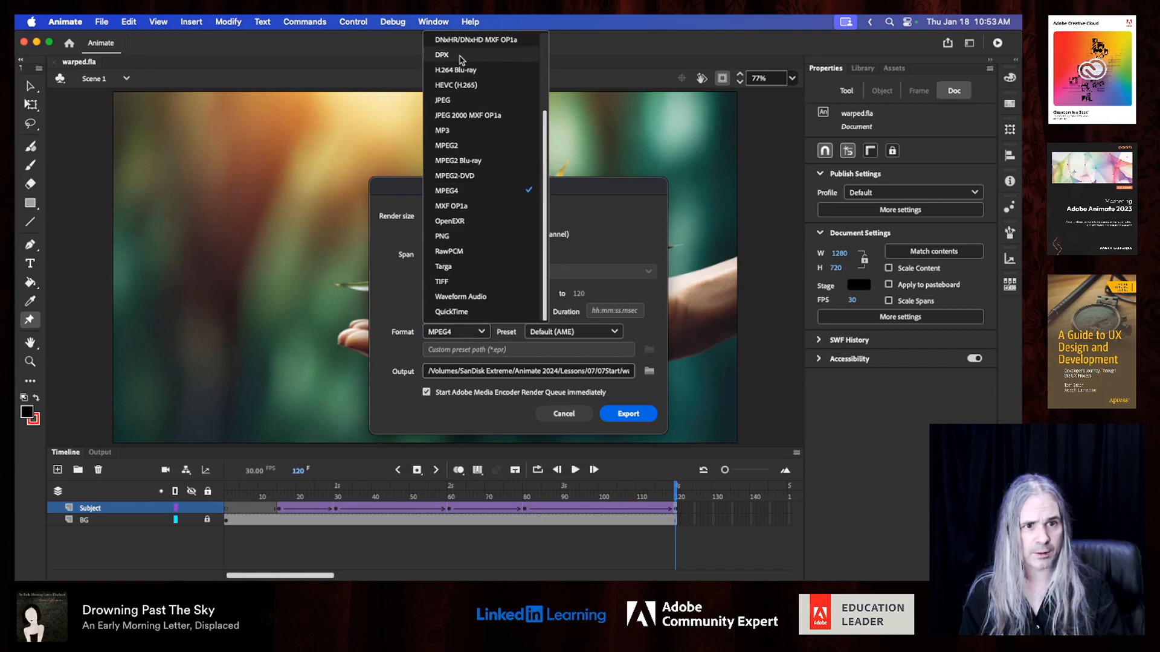
{"action": "scroll", "coordinate": [462, 58], "scroll_direction": "up", "scroll_amount": 3}
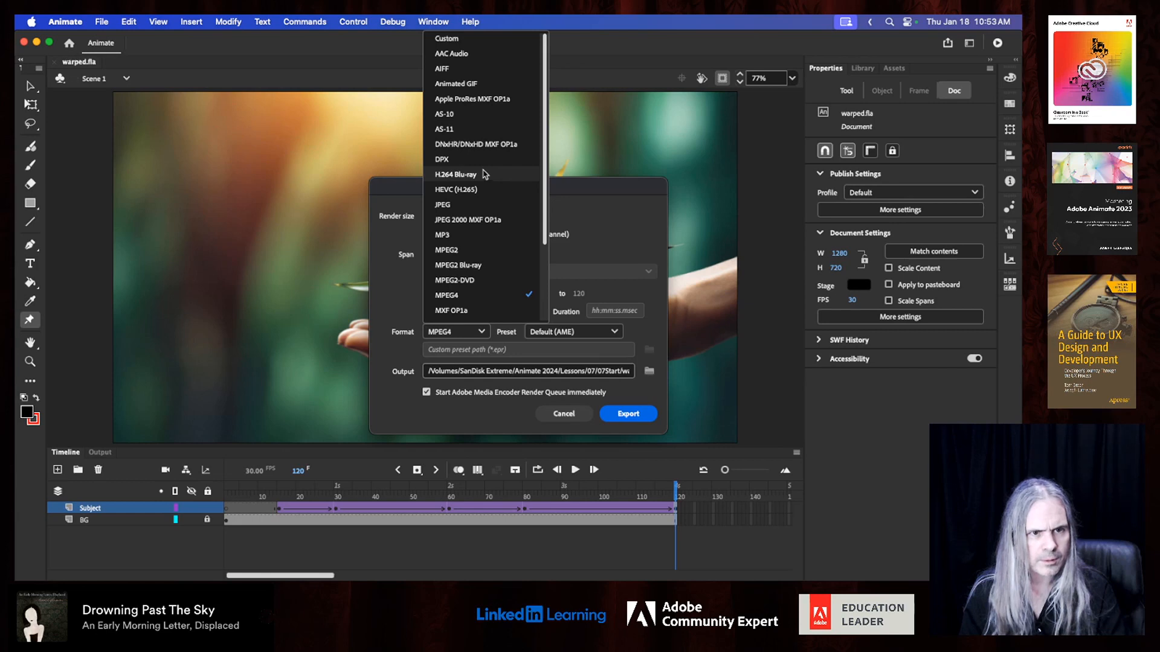
{"action": "scroll", "coordinate": [492, 122], "scroll_direction": "down", "scroll_amount": 3}
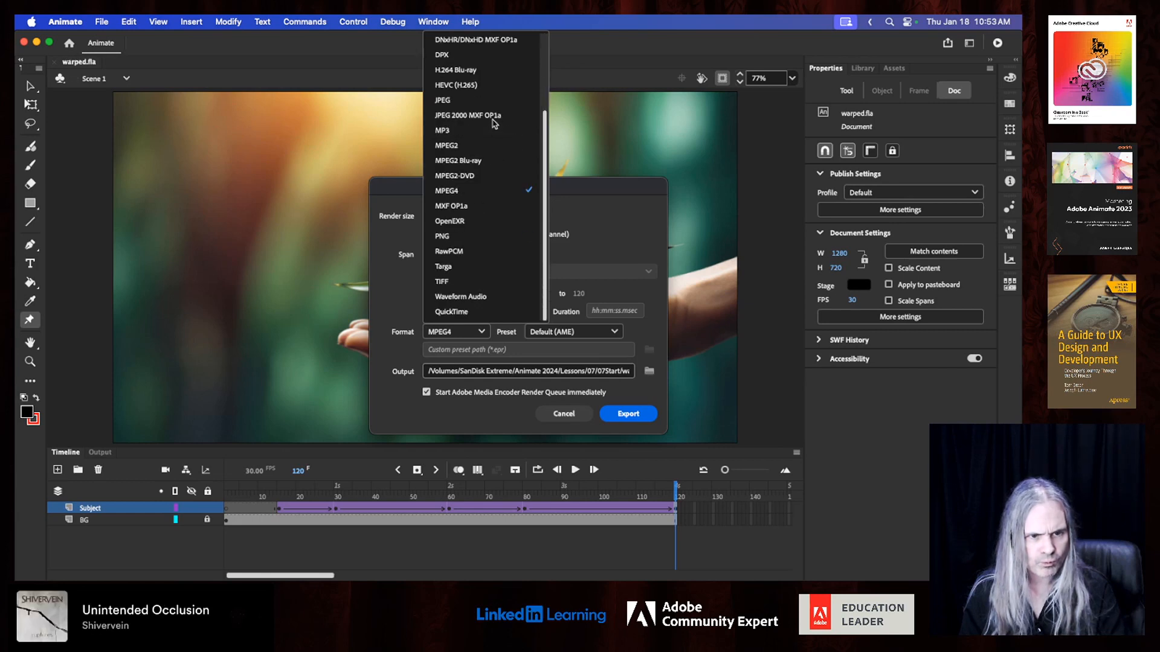
{"action": "left_click", "coordinate": [650, 236]}
{"action": "left_click", "coordinate": [590, 338]}
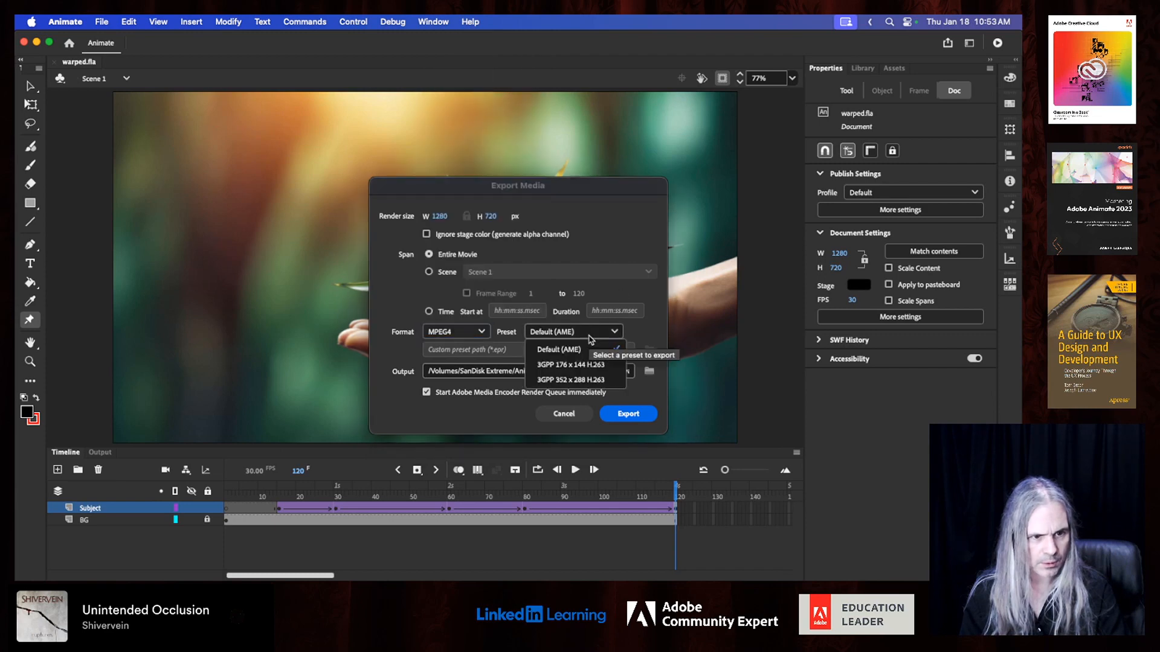
{"action": "left_click", "coordinate": [590, 338]}
- Try the H.264 Blu-ray export format, review its presets, and cancel the media export
{"action": "left_click", "coordinate": [462, 333]}
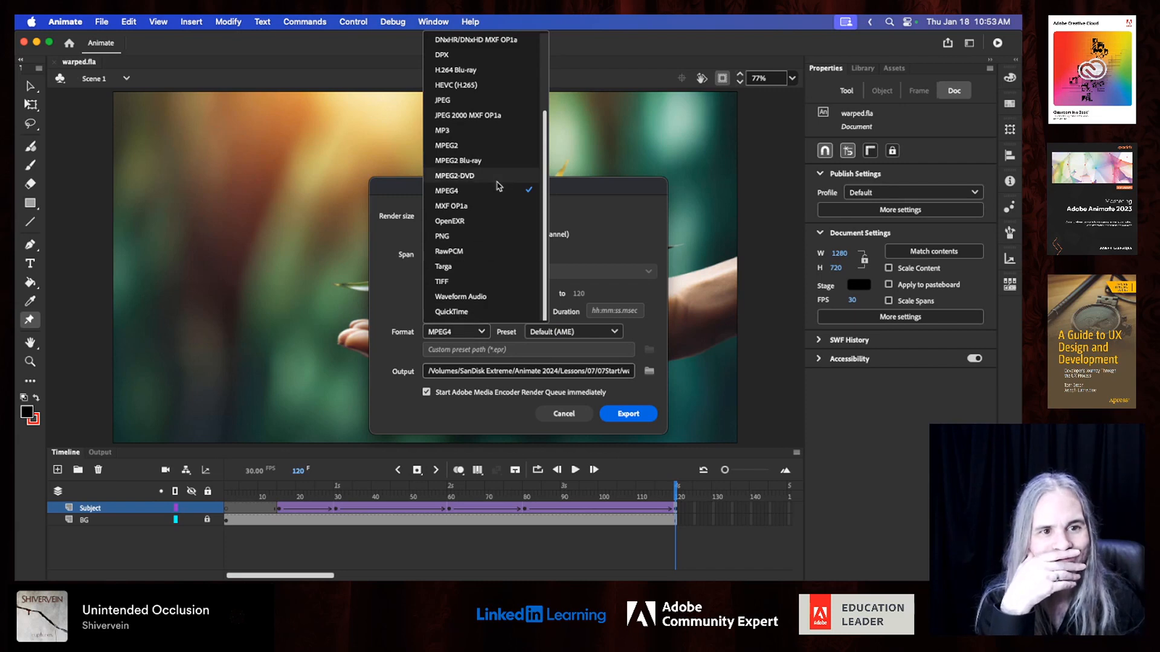
{"action": "scroll", "coordinate": [489, 145], "scroll_direction": "up", "scroll_amount": 4}
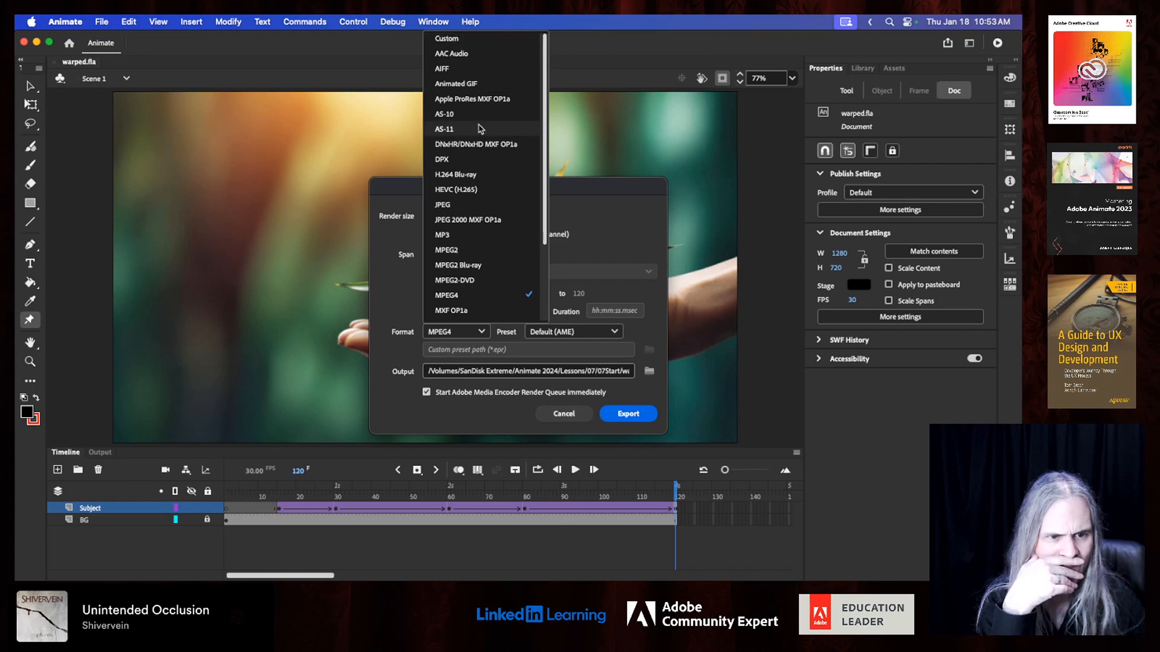
{"action": "scroll", "coordinate": [480, 129], "scroll_direction": "down", "scroll_amount": 5}
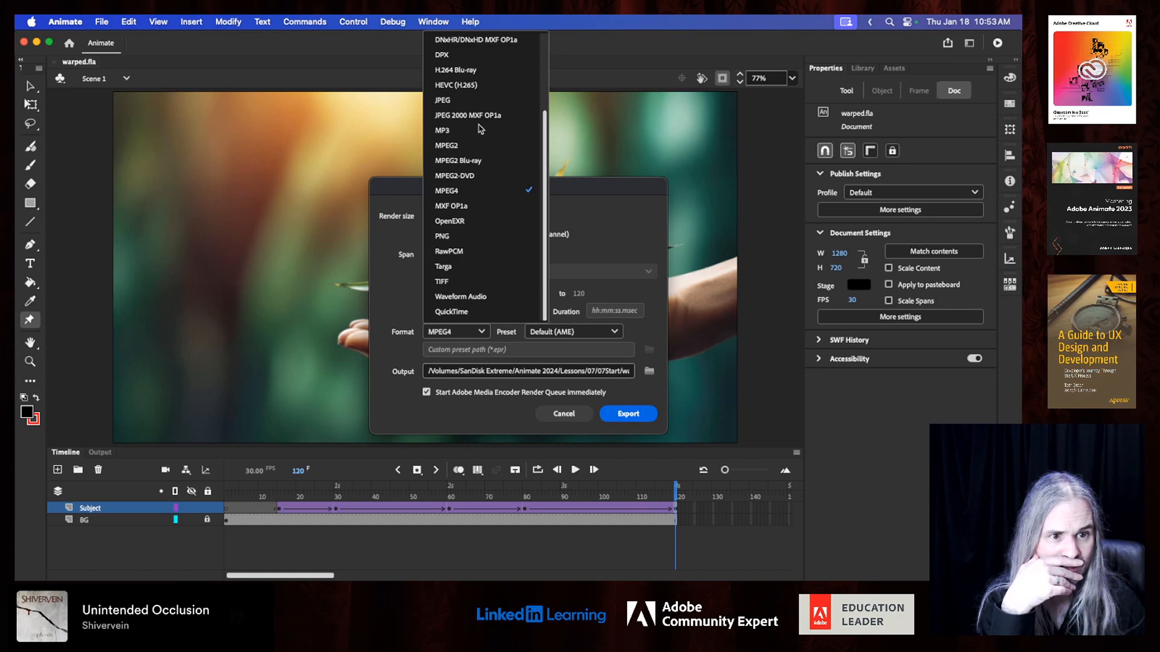
{"action": "scroll", "coordinate": [480, 129], "scroll_direction": "up", "scroll_amount": 5}
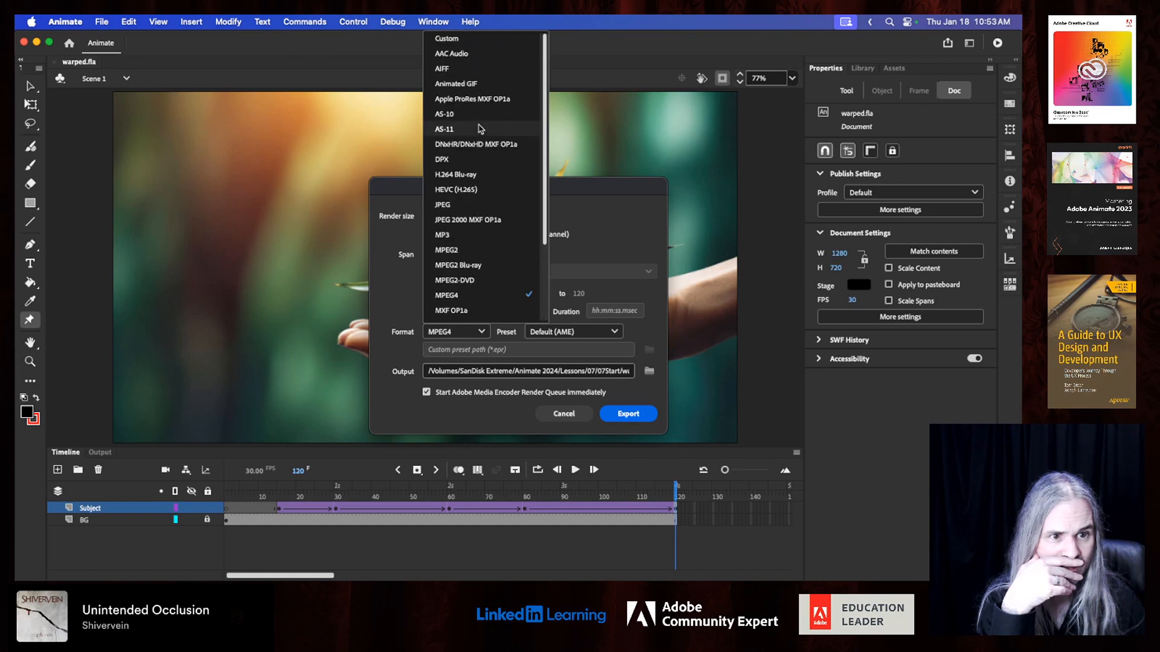
{"action": "left_click", "coordinate": [489, 177]}
{"action": "left_click", "coordinate": [580, 332]}
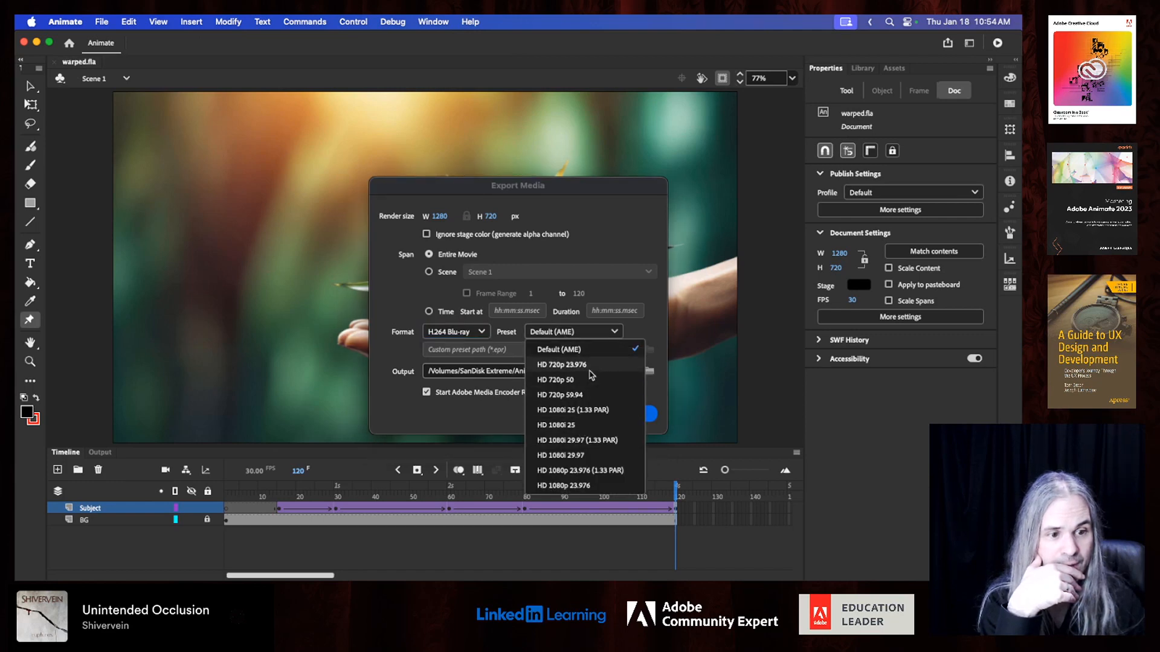
{"action": "key", "text": "Escape"}
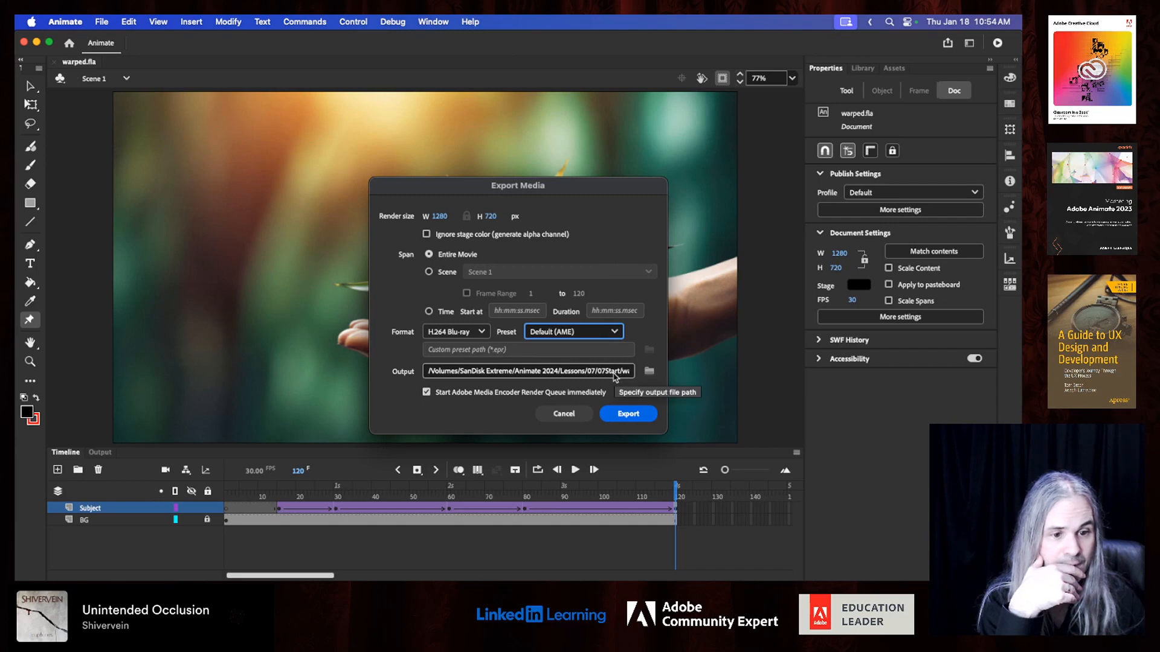
{"action": "left_click", "coordinate": [561, 413]}
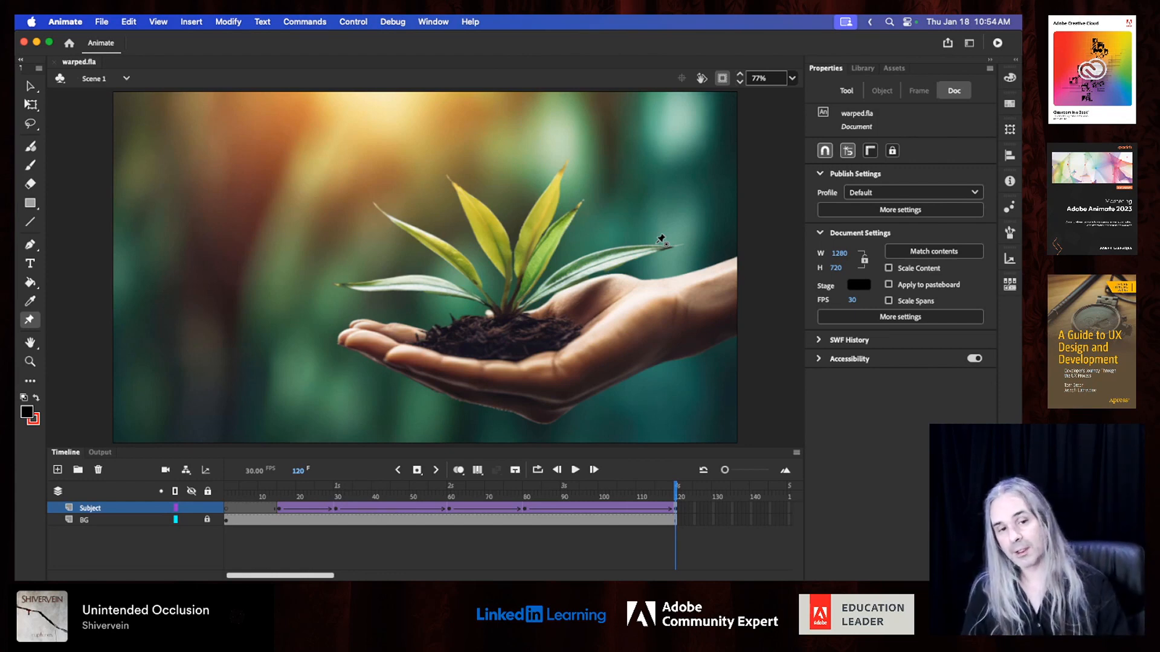
- Copy the Subject layer's keyframe at frame 15 and paste it onto the same layer at frame 144
{"action": "left_click", "coordinate": [31, 86]}
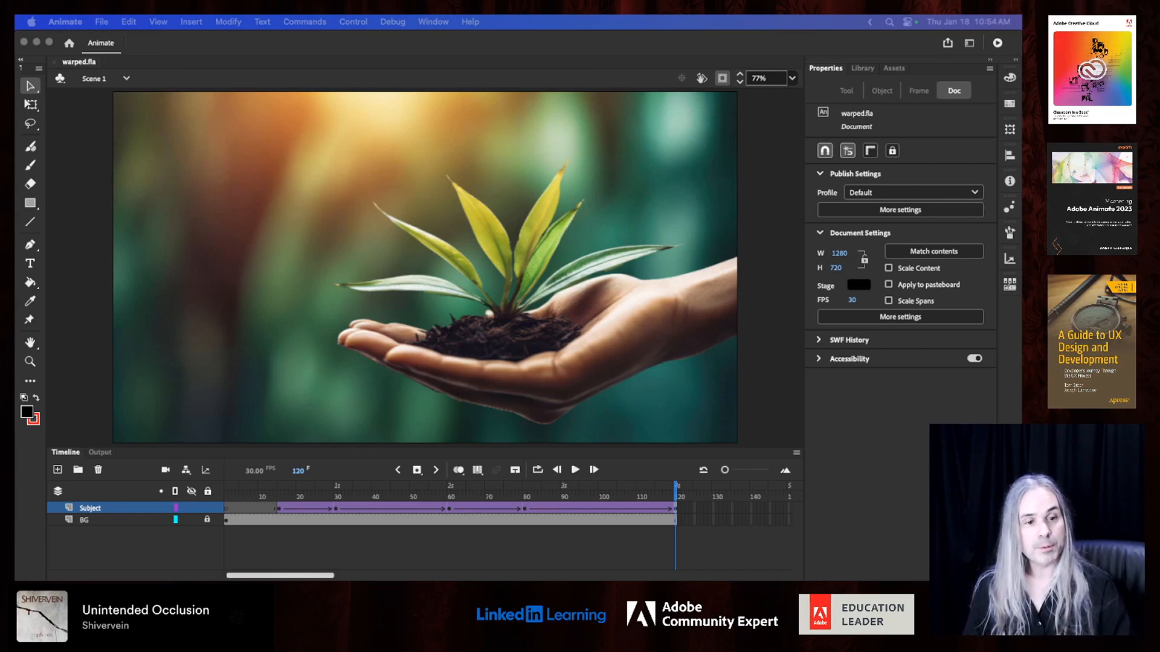
{"action": "left_click", "coordinate": [279, 509]}
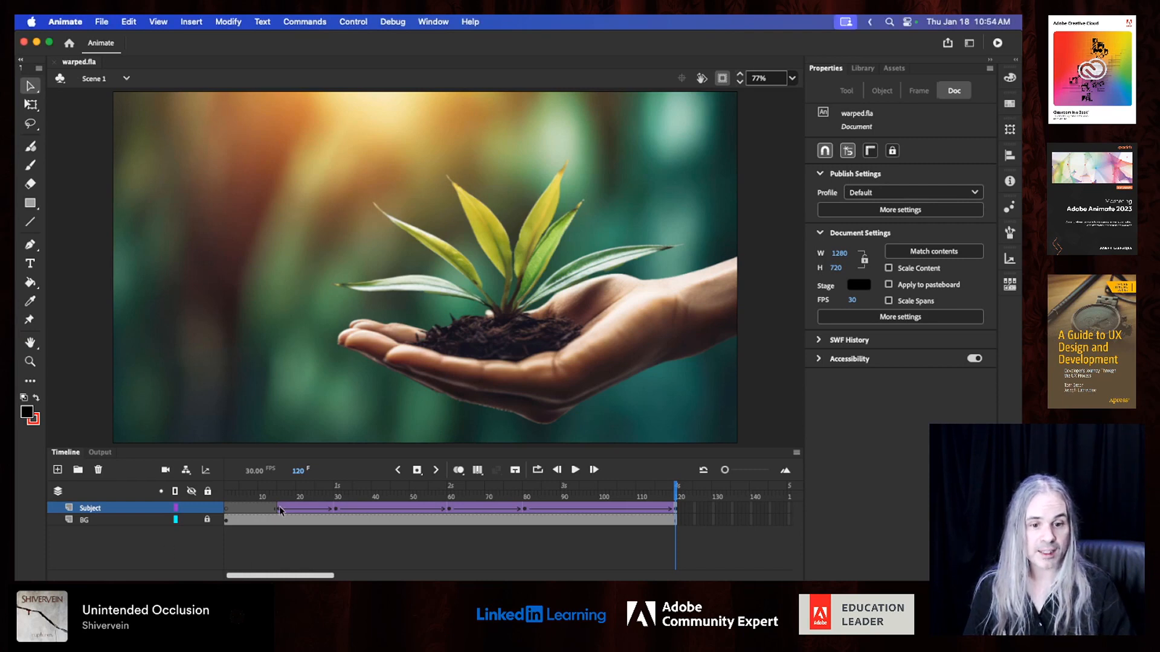
{"action": "left_click", "coordinate": [280, 511]}
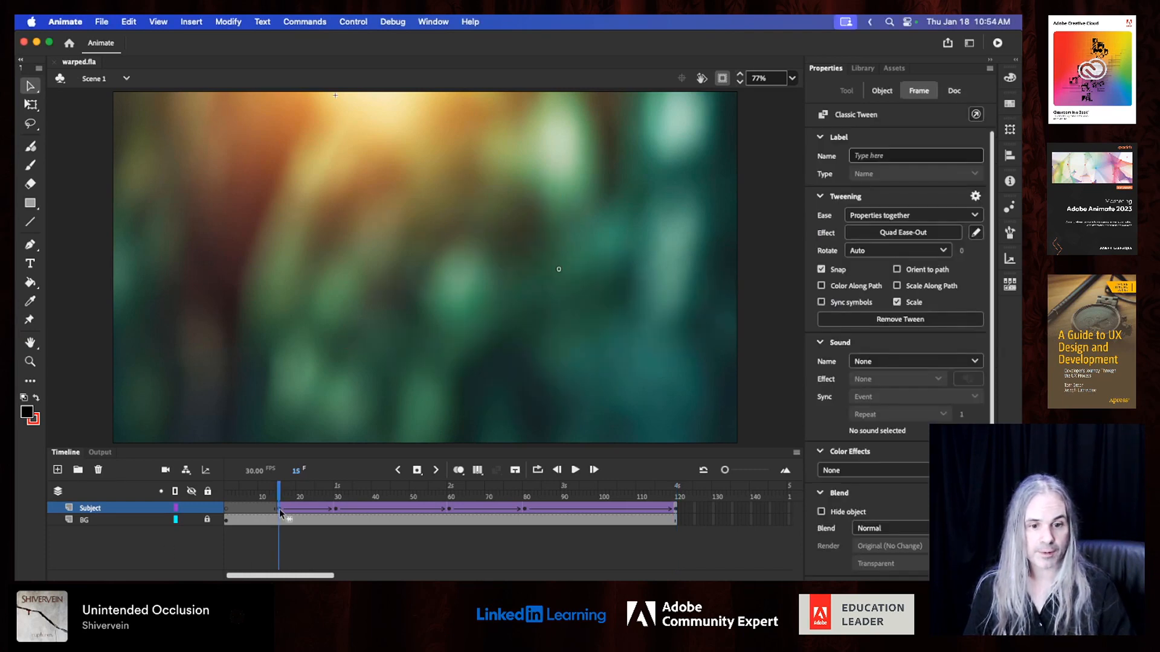
{"action": "right_click", "coordinate": [281, 512]}
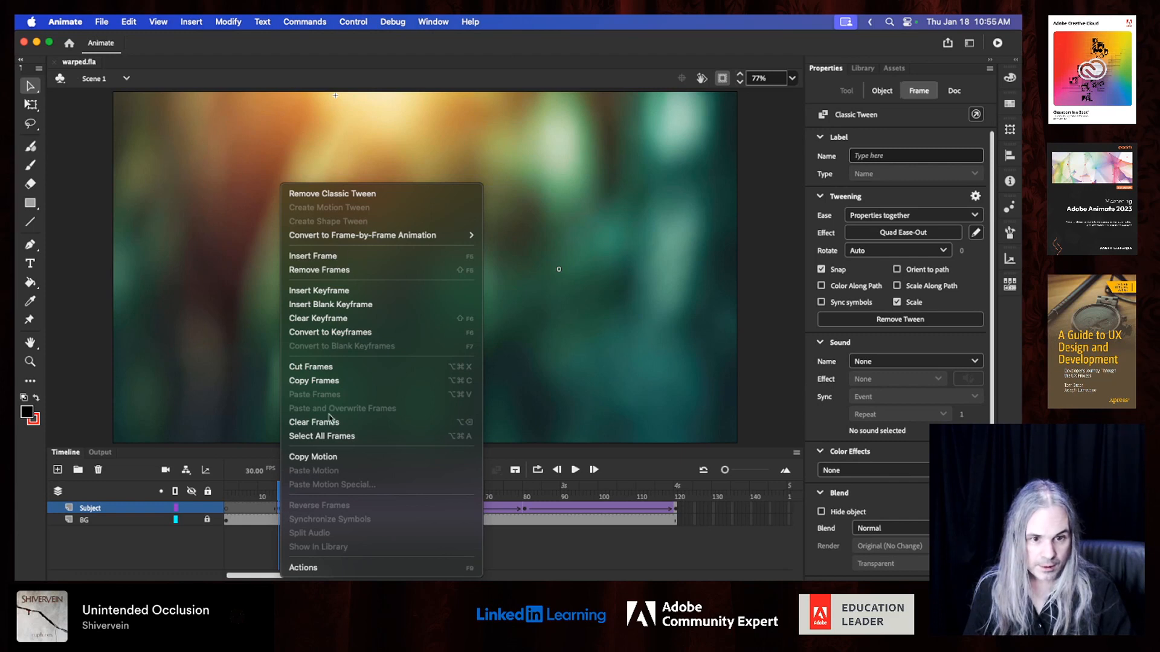
{"action": "left_click", "coordinate": [356, 381]}
{"action": "left_click", "coordinate": [765, 509]}
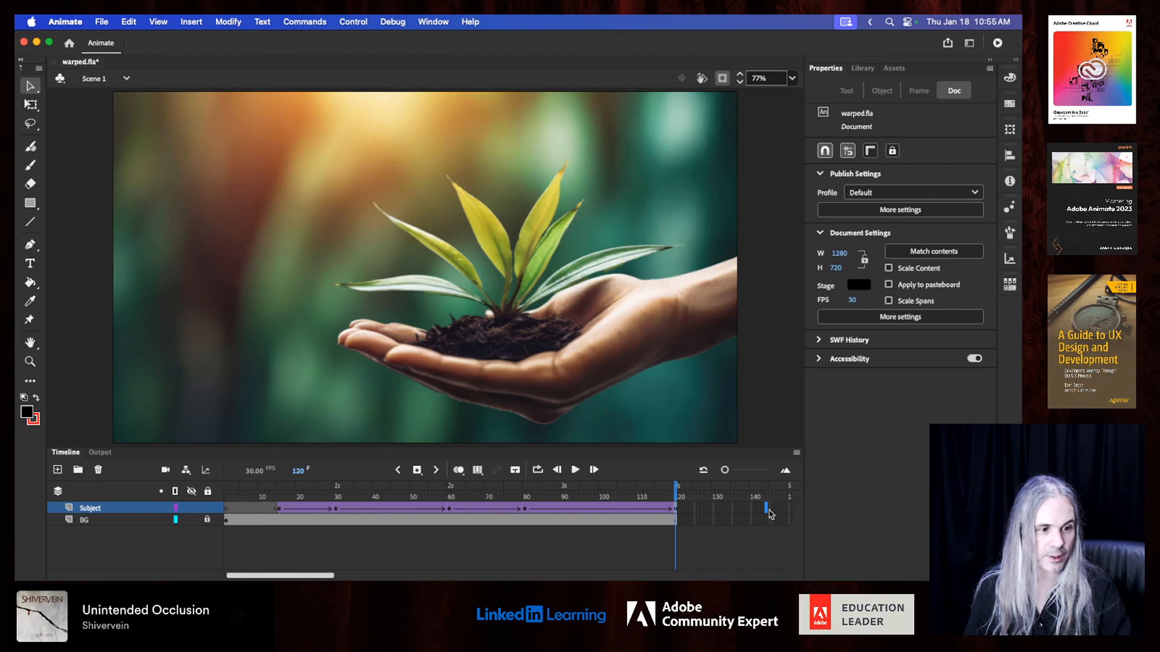
{"action": "right_click", "coordinate": [767, 511]}
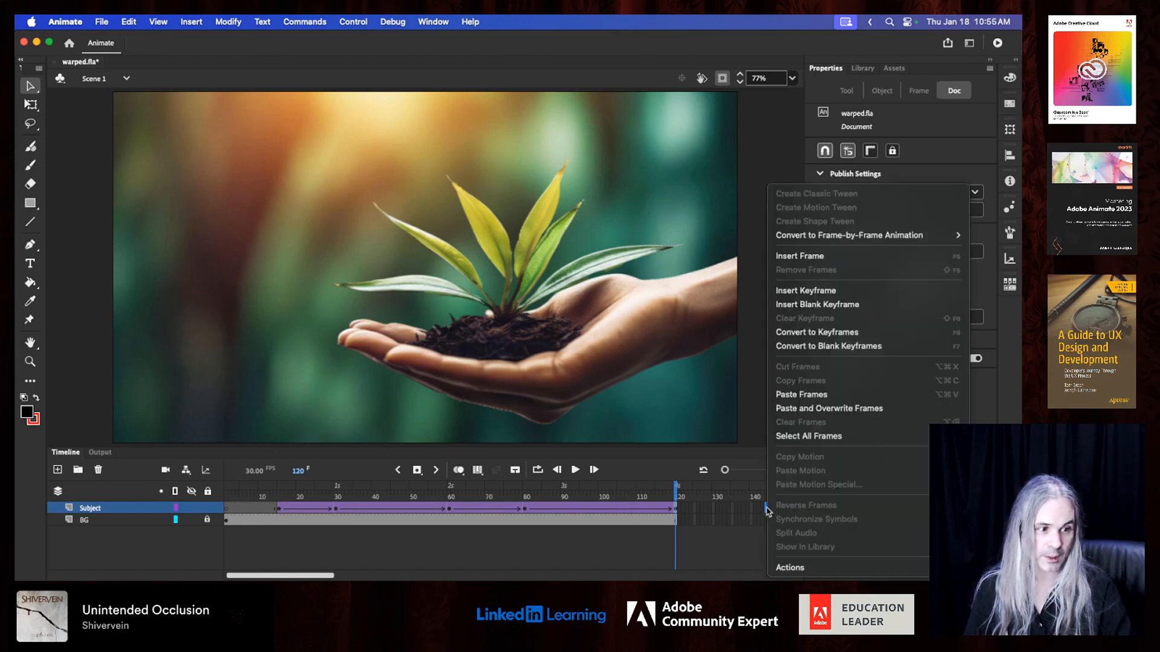
{"action": "left_click", "coordinate": [819, 396]}
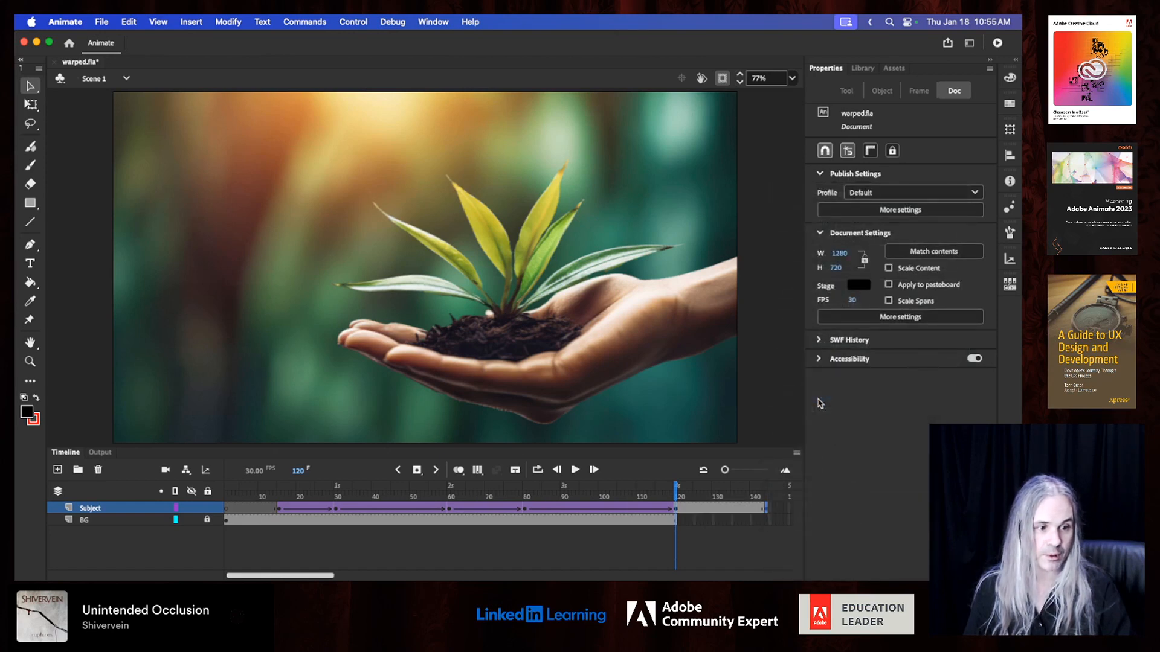
- Create a classic tween on the Subject layer between the keyframes at frames 120 and 144
{"action": "left_click_drag", "start_coordinate": [676, 488], "coordinate": [708, 492]}
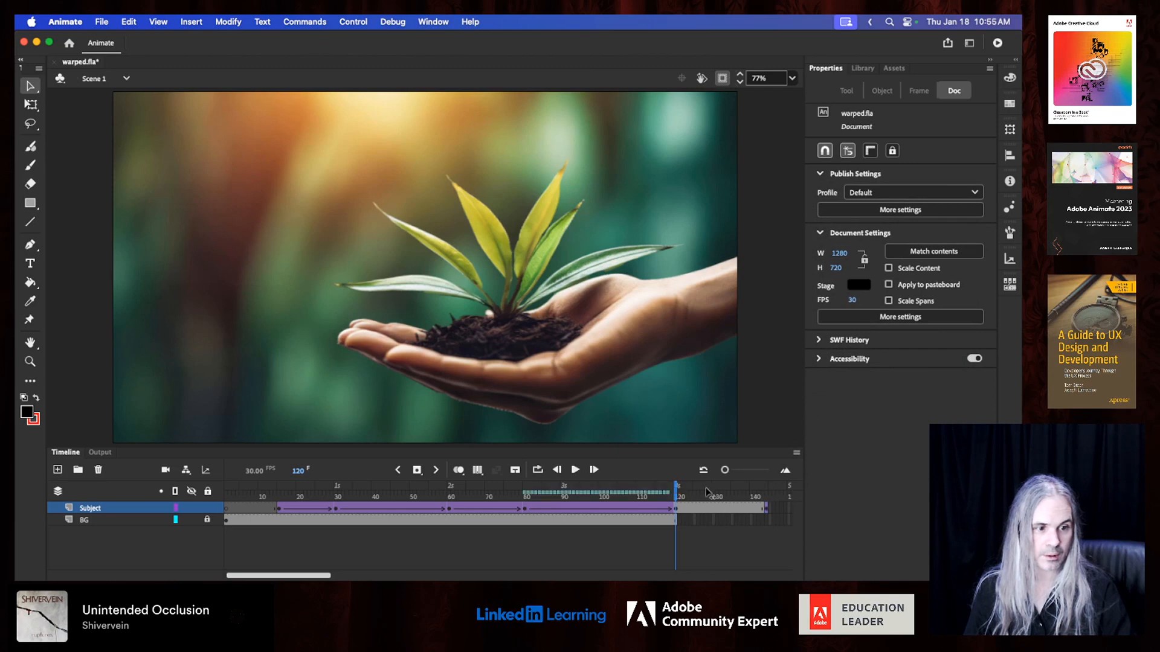
{"action": "left_click", "coordinate": [708, 492]}
{"action": "right_click", "coordinate": [658, 512]}
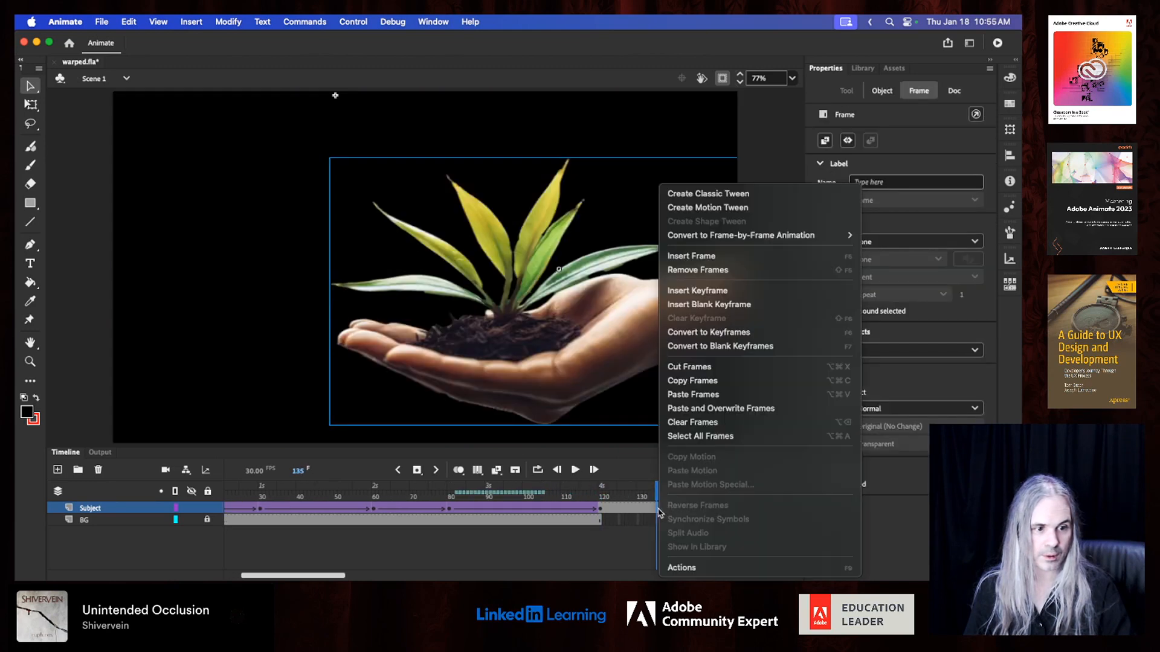
{"action": "left_click", "coordinate": [732, 195]}
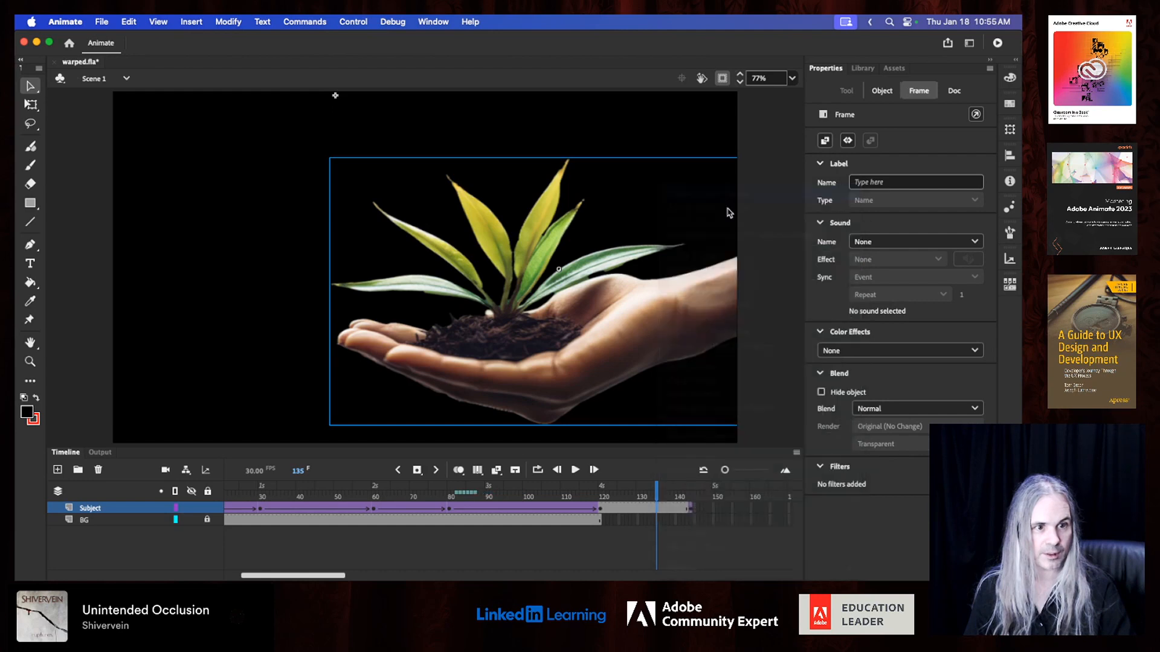
- Extend both the Subject and BG layers to frame 180 by inserting regular frames
{"action": "left_click", "coordinate": [690, 521]}
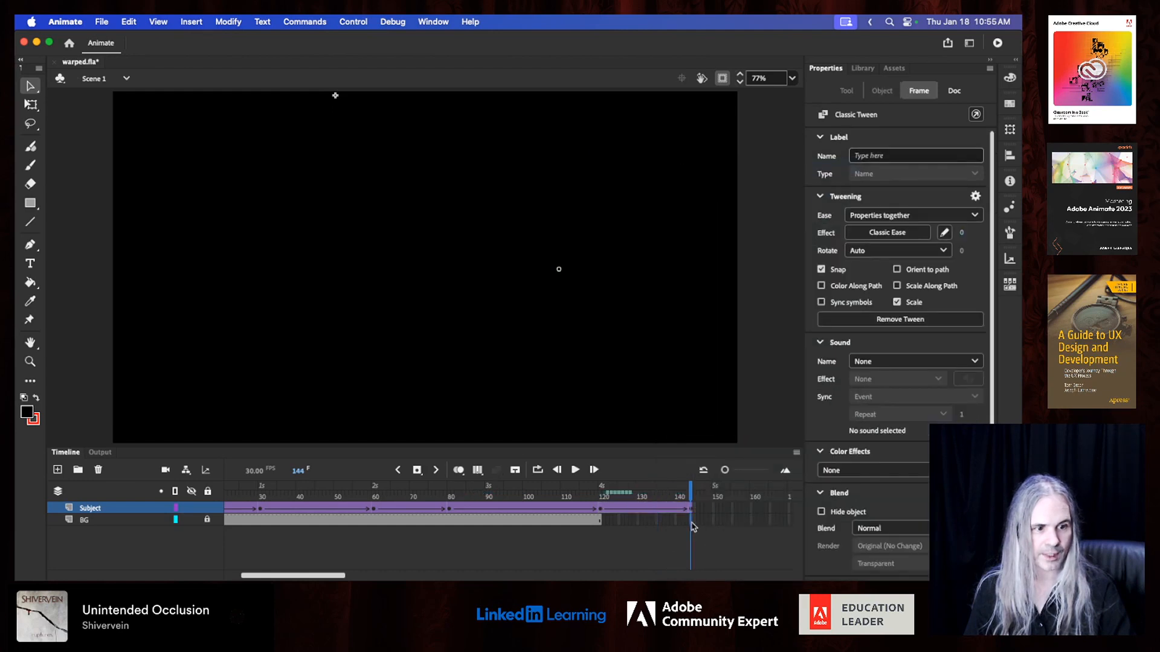
{"action": "left_click", "coordinate": [691, 522]}
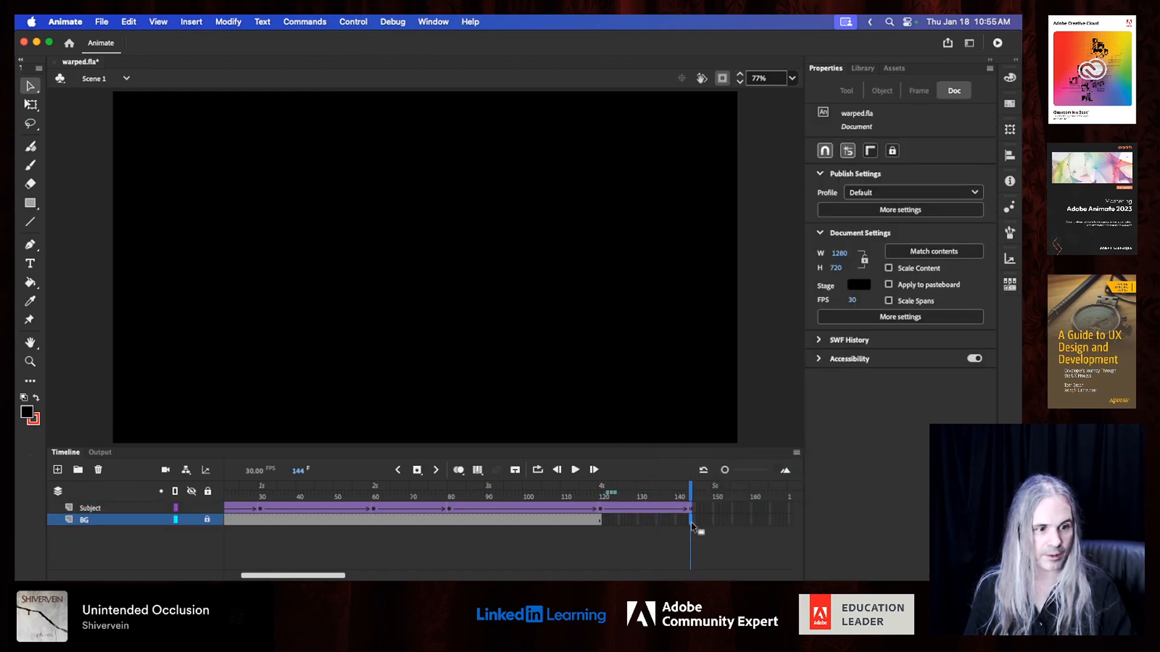
{"action": "left_click", "coordinate": [418, 476]}
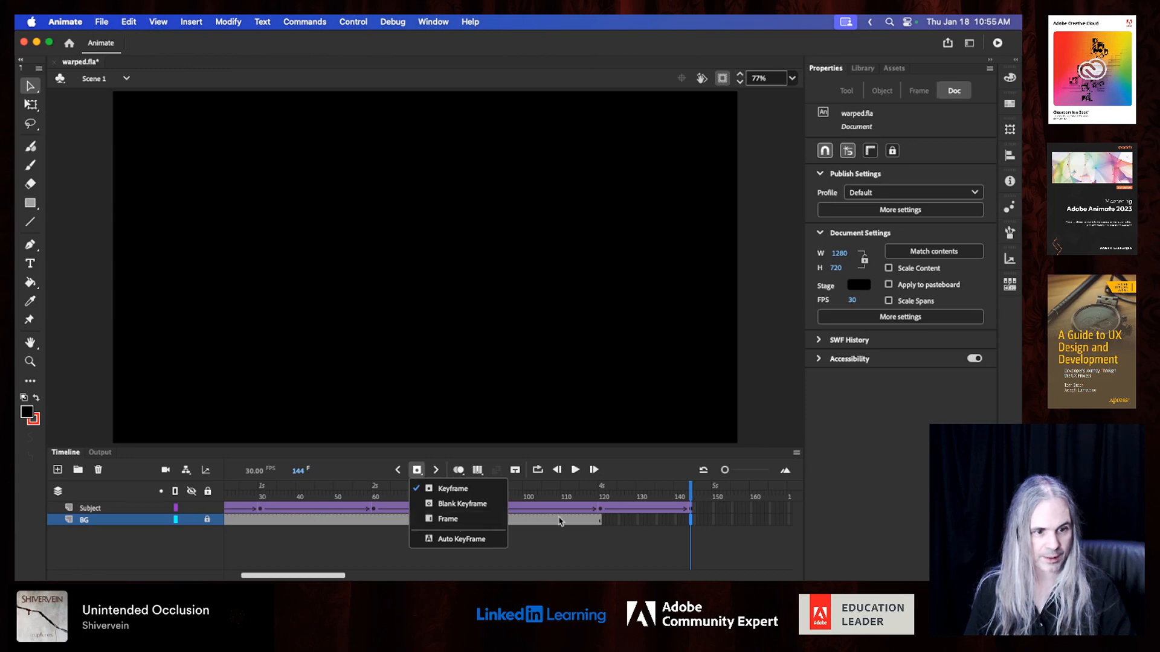
{"action": "left_click", "coordinate": [734, 531]}
{"action": "scroll", "coordinate": [755, 530], "scroll_direction": "right", "scroll_amount": 10}
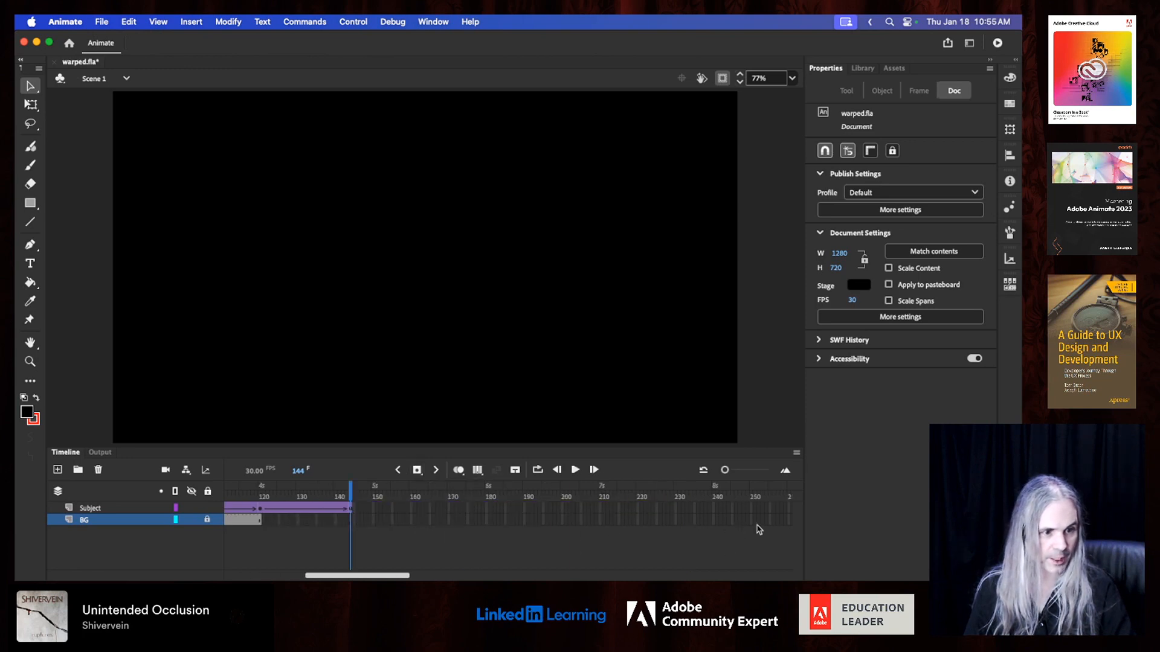
{"action": "scroll", "coordinate": [760, 530], "scroll_direction": "left", "scroll_amount": 5}
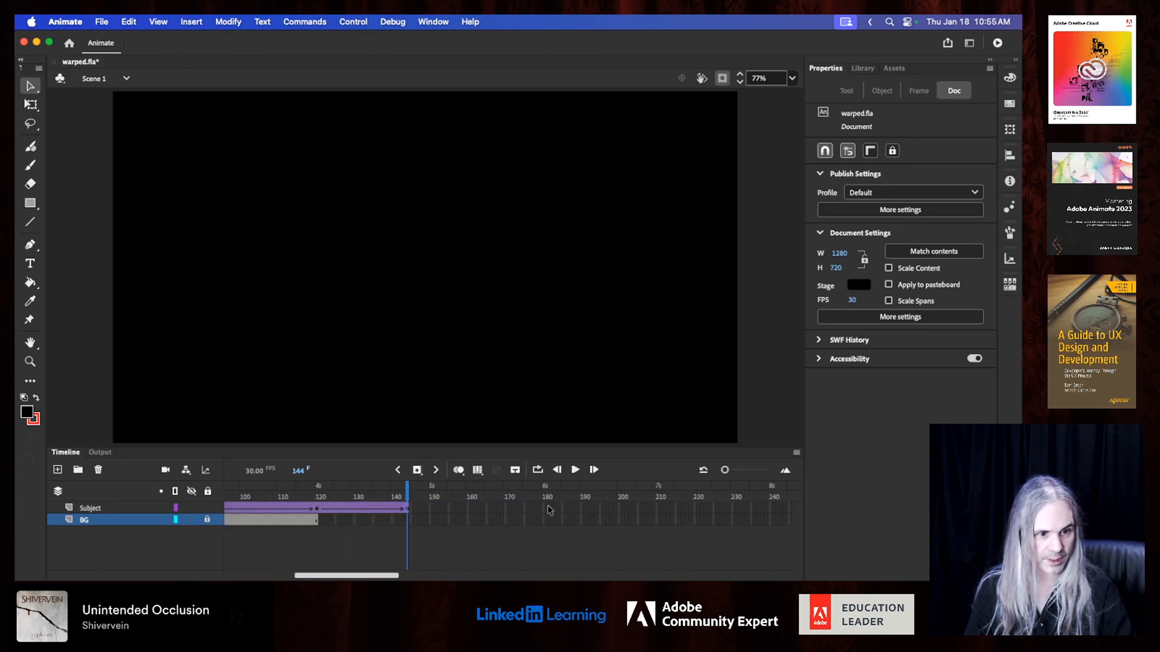
{"action": "left_click_drag", "start_coordinate": [545, 509], "coordinate": [544, 540]}
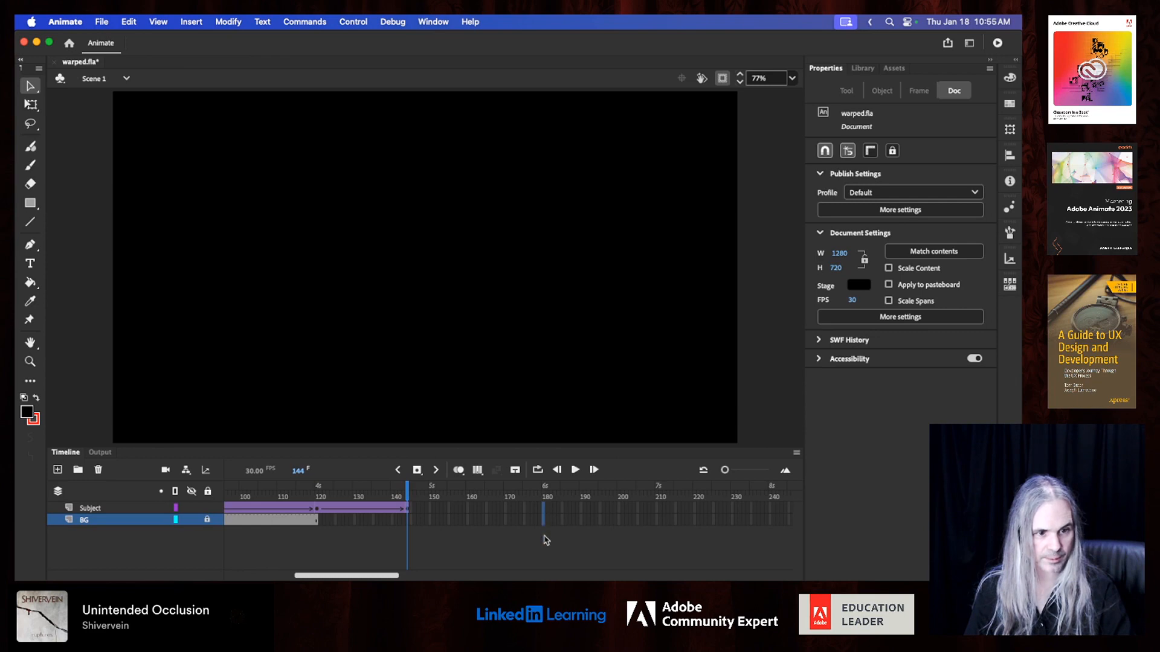
{"action": "left_click", "coordinate": [417, 471]}
{"action": "left_click", "coordinate": [447, 520]}
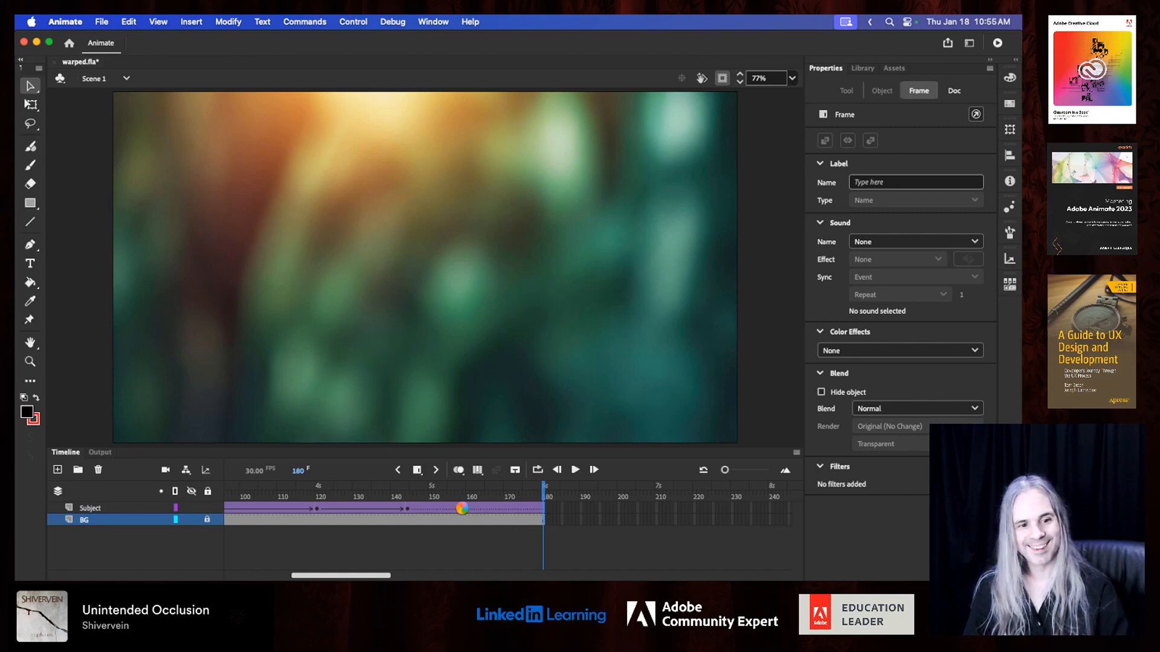
- Remove the classic tween from the Subject layer's span after the keyframe at frame 144
{"action": "left_click", "coordinate": [490, 509]}
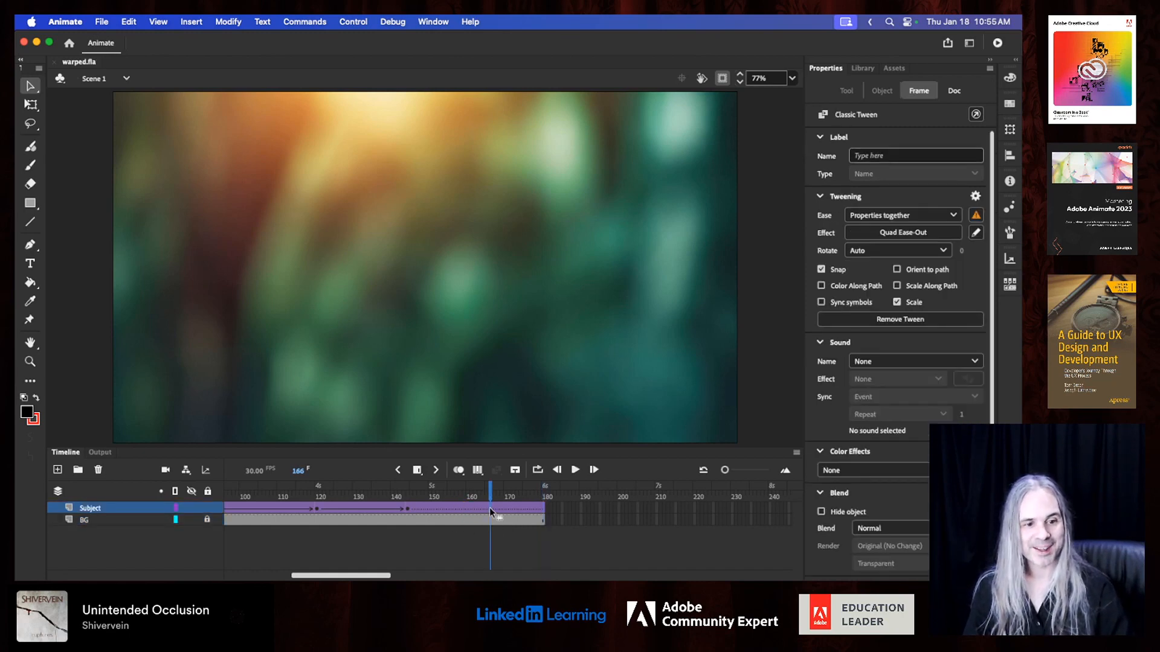
{"action": "right_click", "coordinate": [490, 513]}
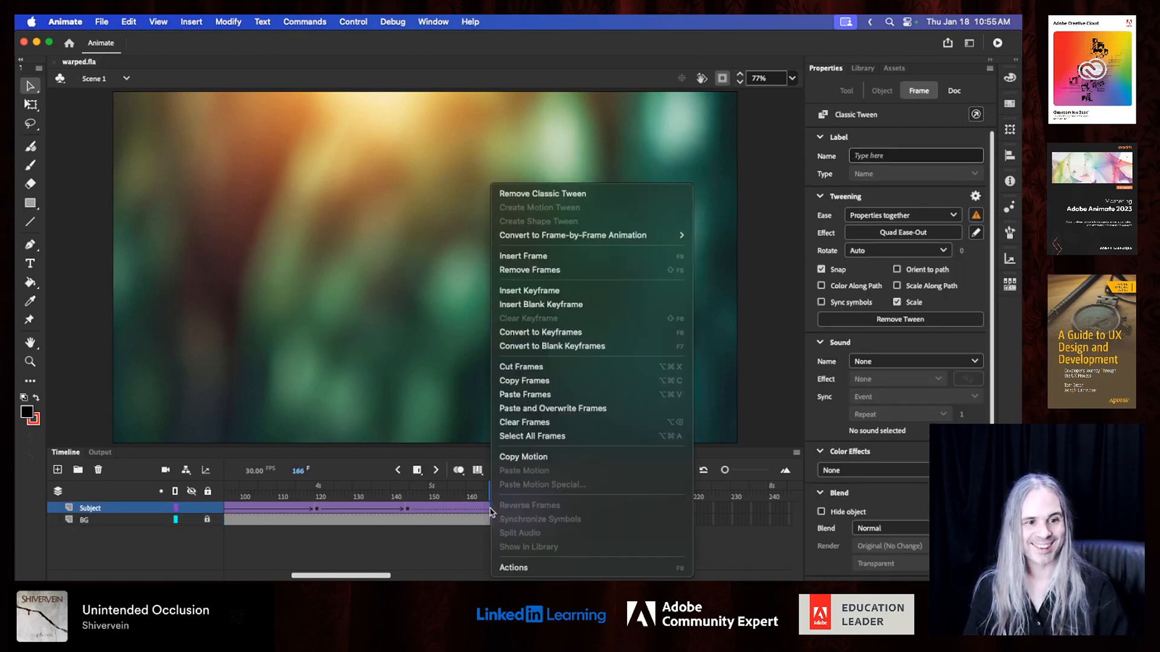
{"action": "left_click", "coordinate": [624, 199]}
- Scrub back through the animation, save the document, and test the movie, closing the preview window when done
{"action": "left_click_drag", "start_coordinate": [491, 495], "coordinate": [225, 496]}
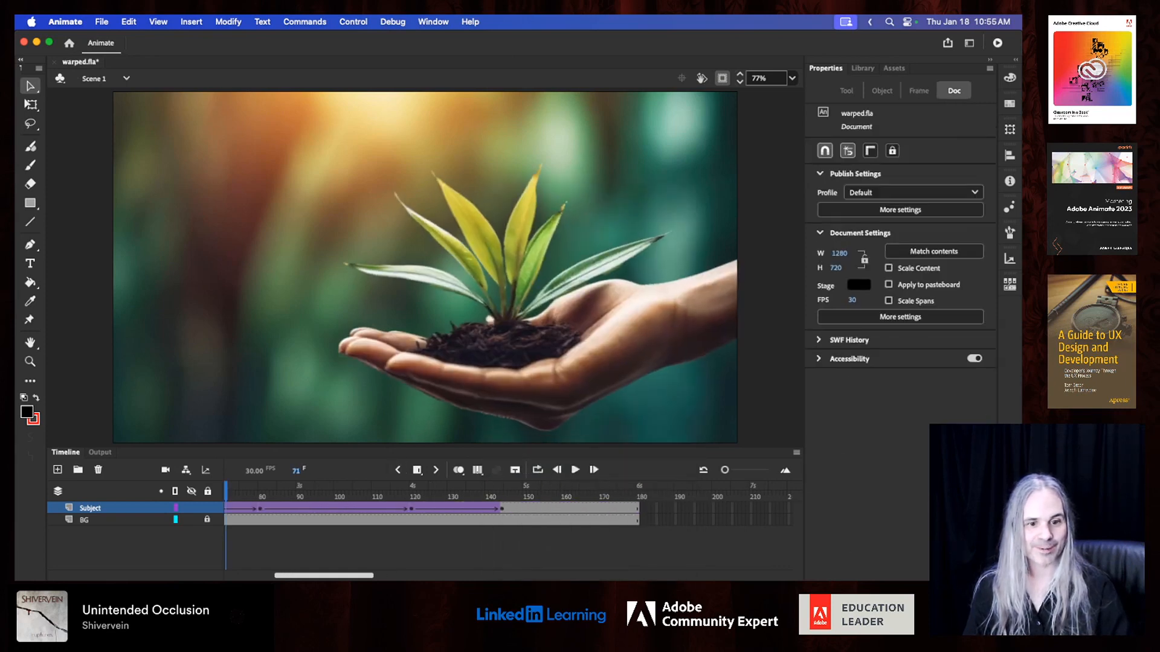
{"action": "key", "text": "super+s"}
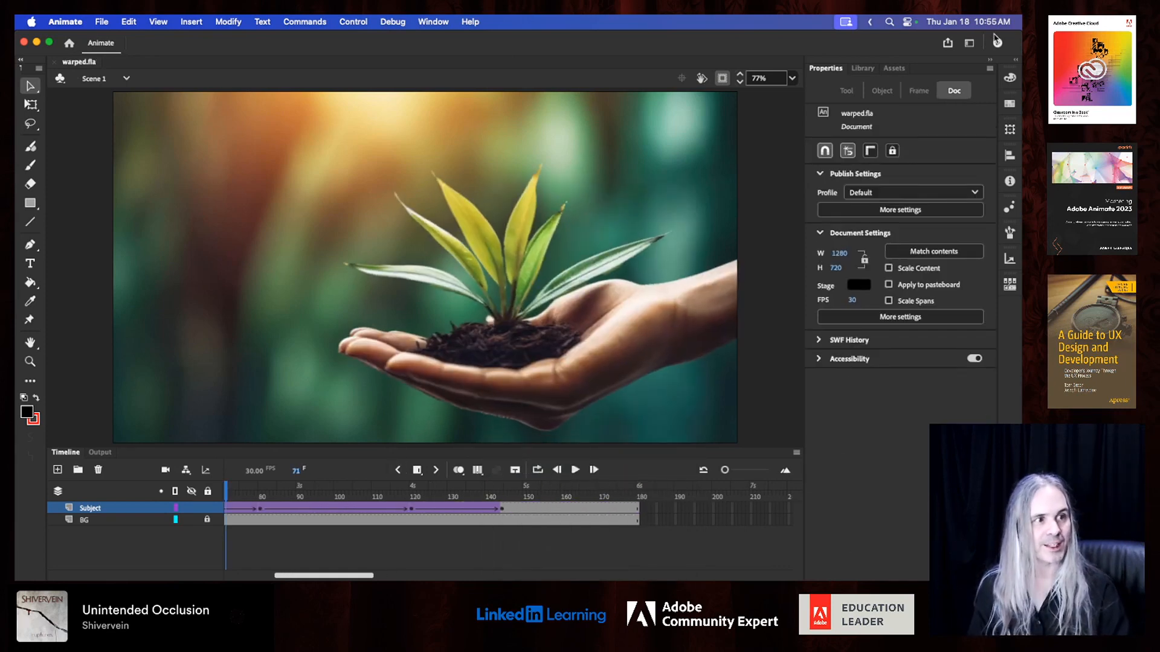
{"action": "left_click", "coordinate": [998, 43]}
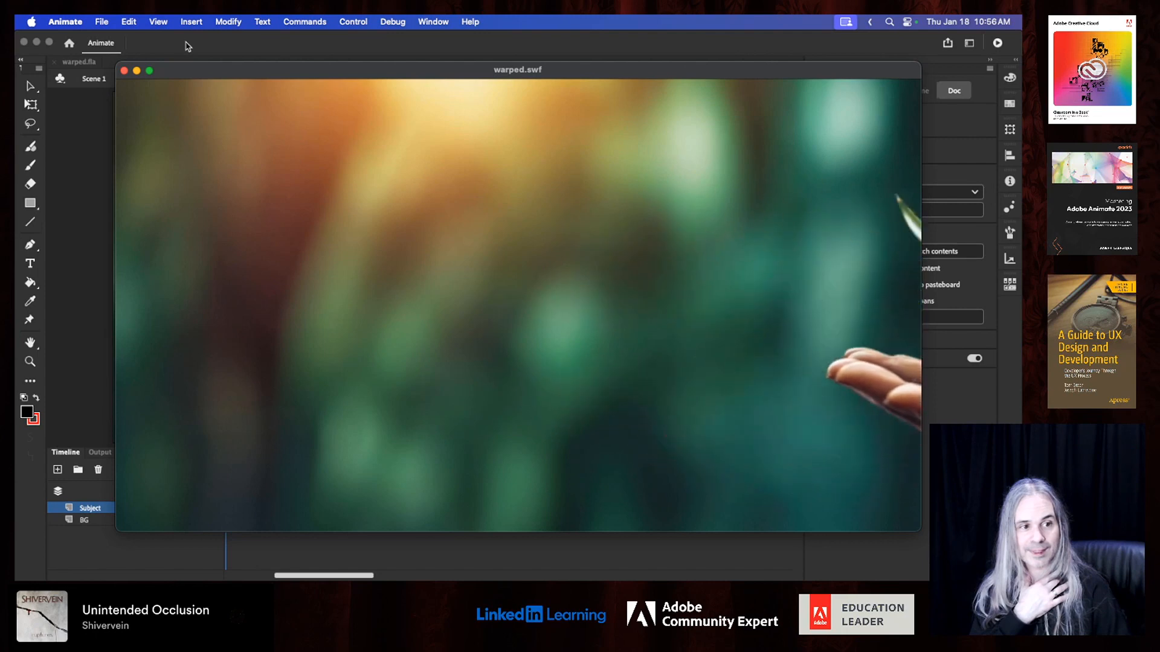
{"action": "left_click", "coordinate": [124, 70]}
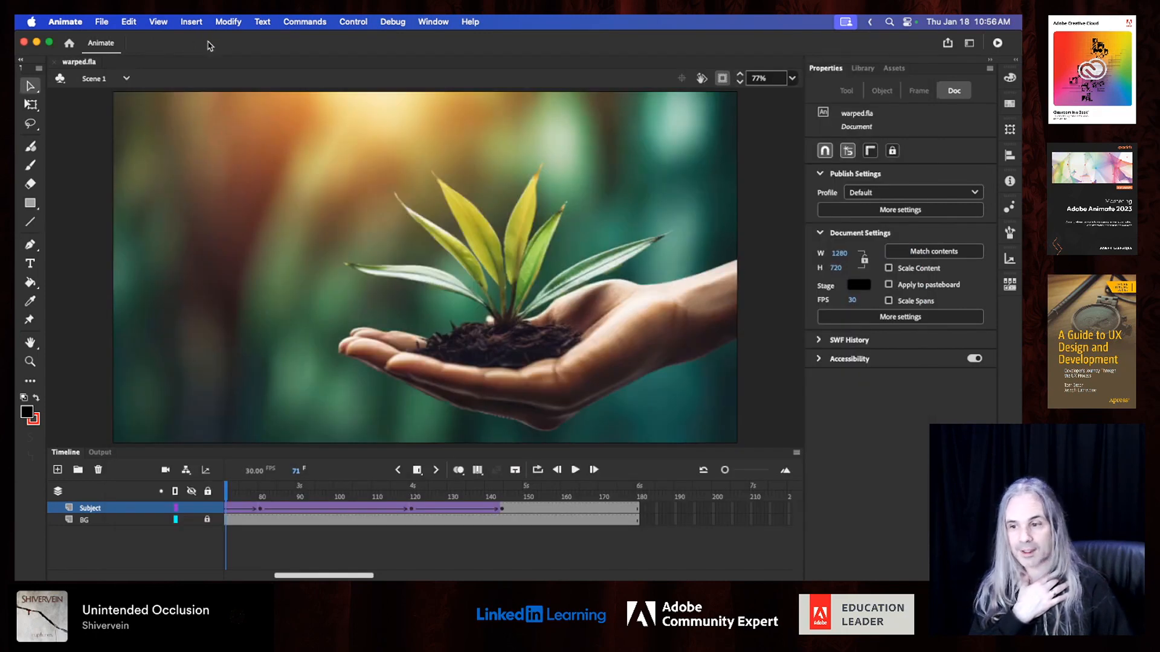